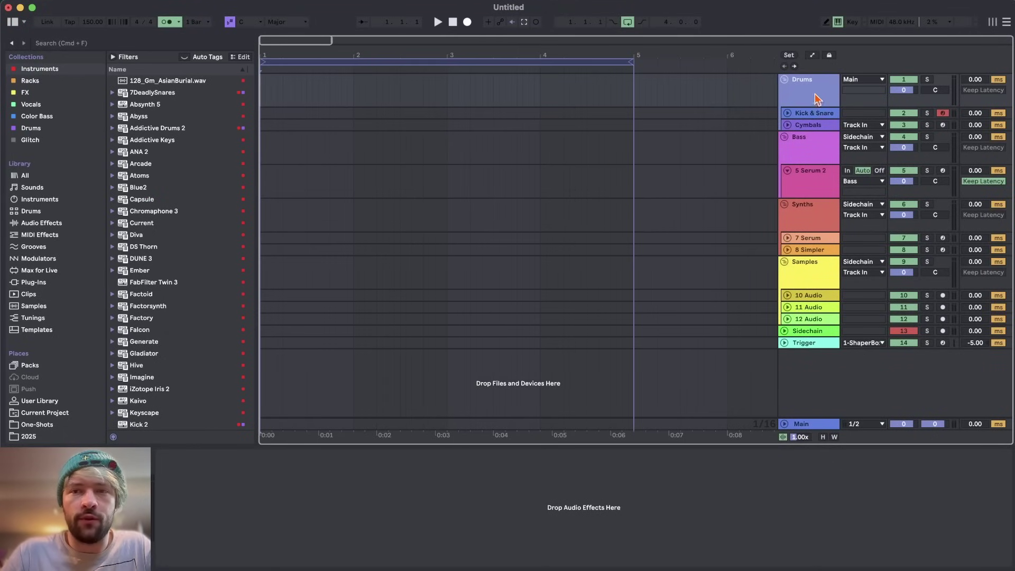
# Step: Look through the Drums, Bass, Synths and Samples group tracks and the Drum Rack on the Cymbals track
pyautogui.click(808, 268)
pyautogui.click(809, 239)
pyautogui.click(815, 96)
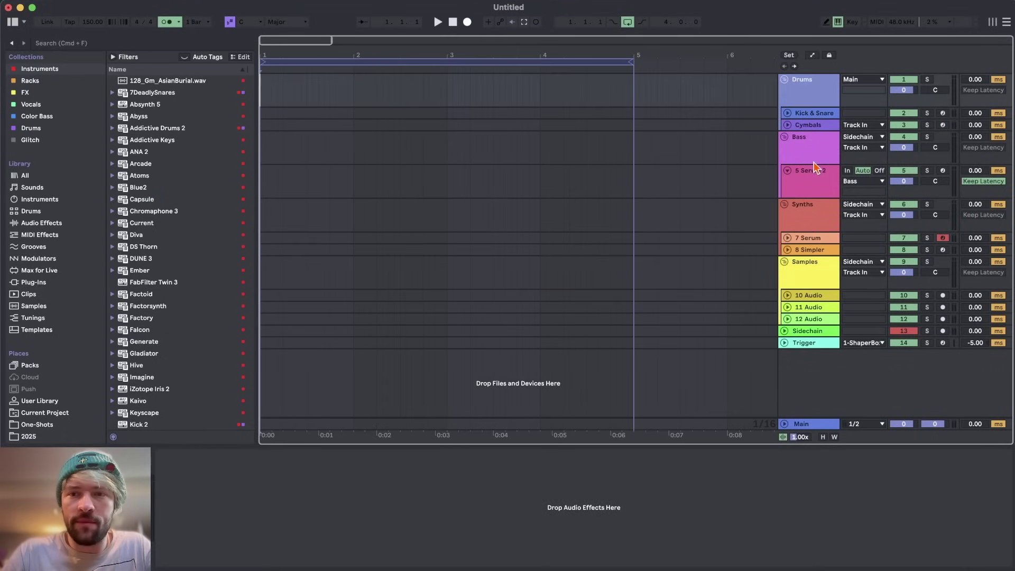
pyautogui.click(810, 268)
pyautogui.click(811, 217)
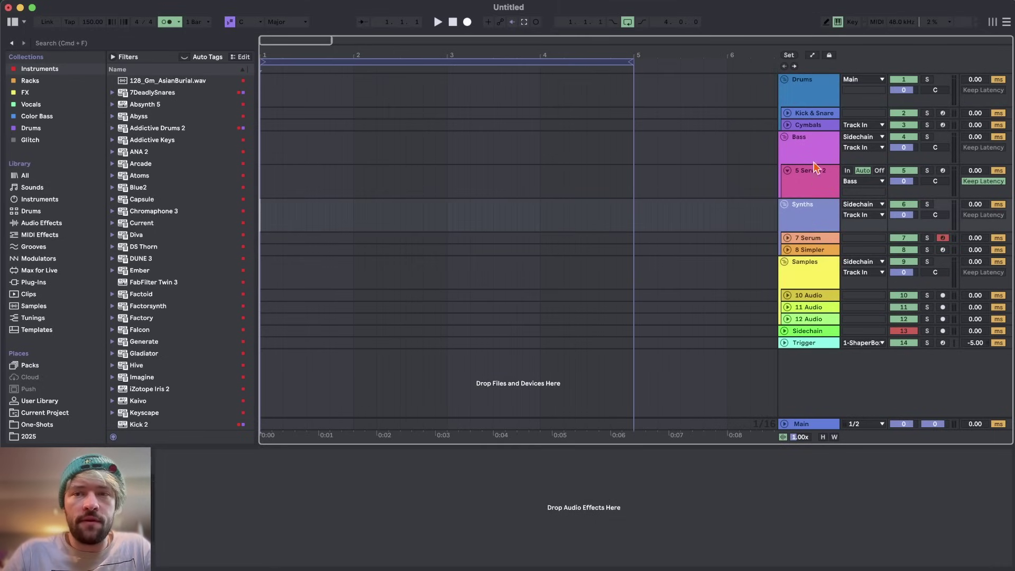
pyautogui.click(812, 141)
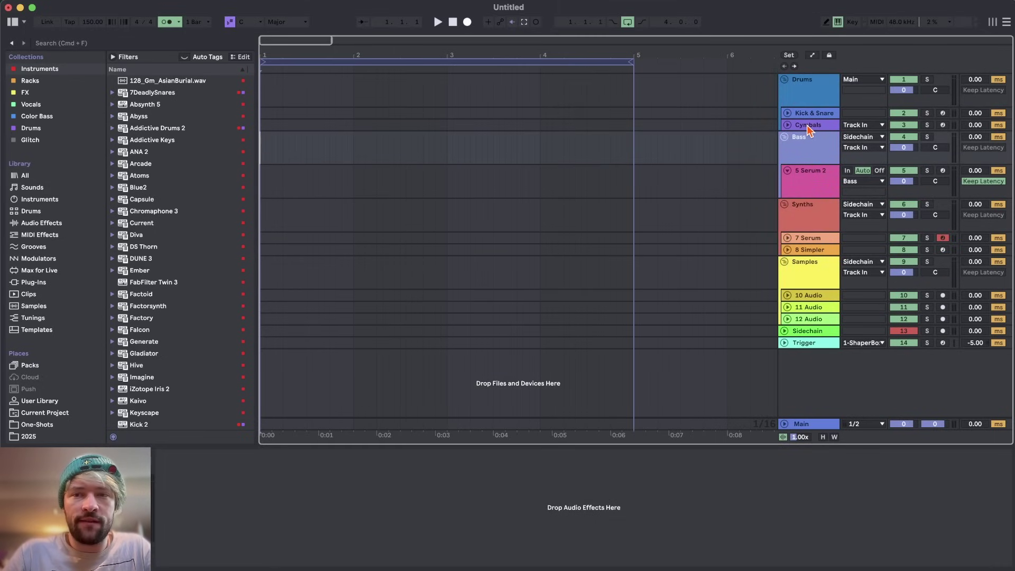
pyautogui.click(807, 125)
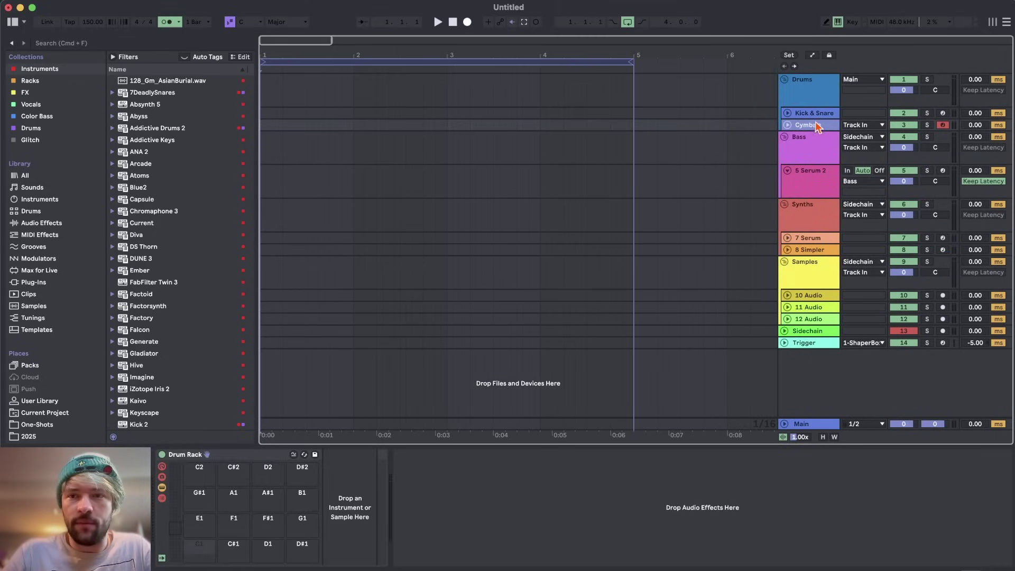
# Step: Examine the RingMod Sidechain rack with ShaperBox 3 on the Sidechain track, plus the Trigger and Kick & Snare tracks
pyautogui.click(803, 332)
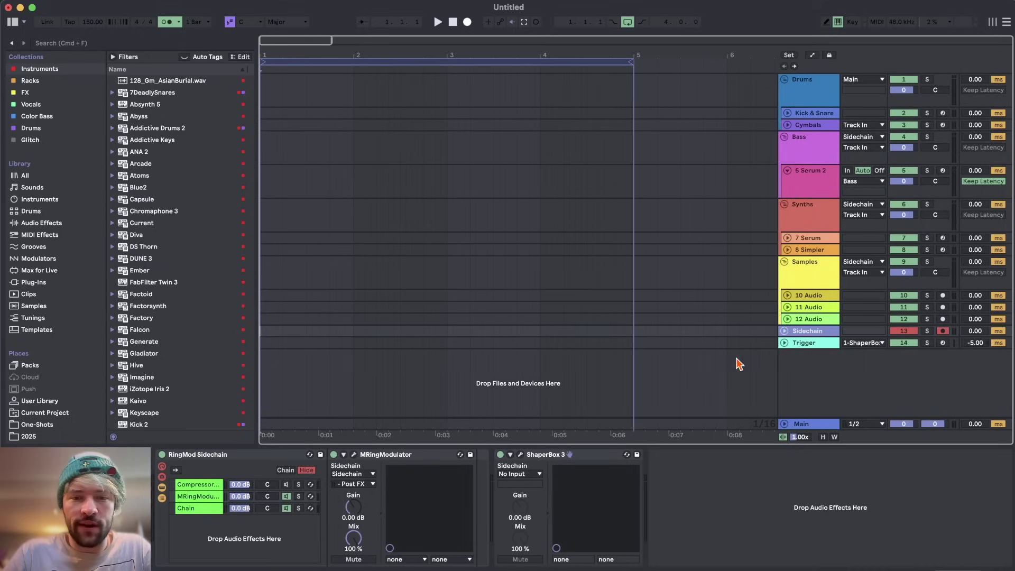
pyautogui.click(536, 458)
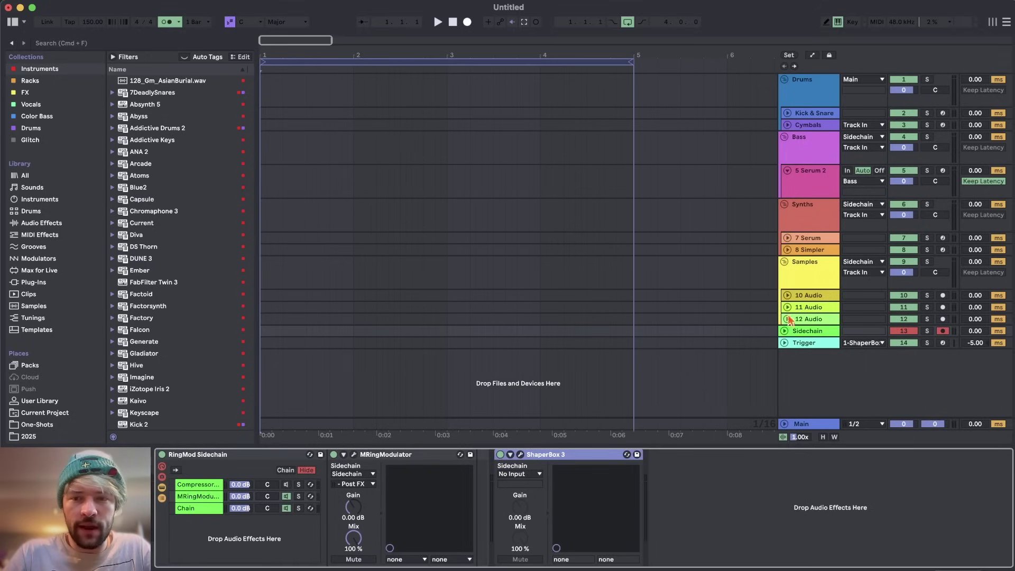
pyautogui.click(813, 344)
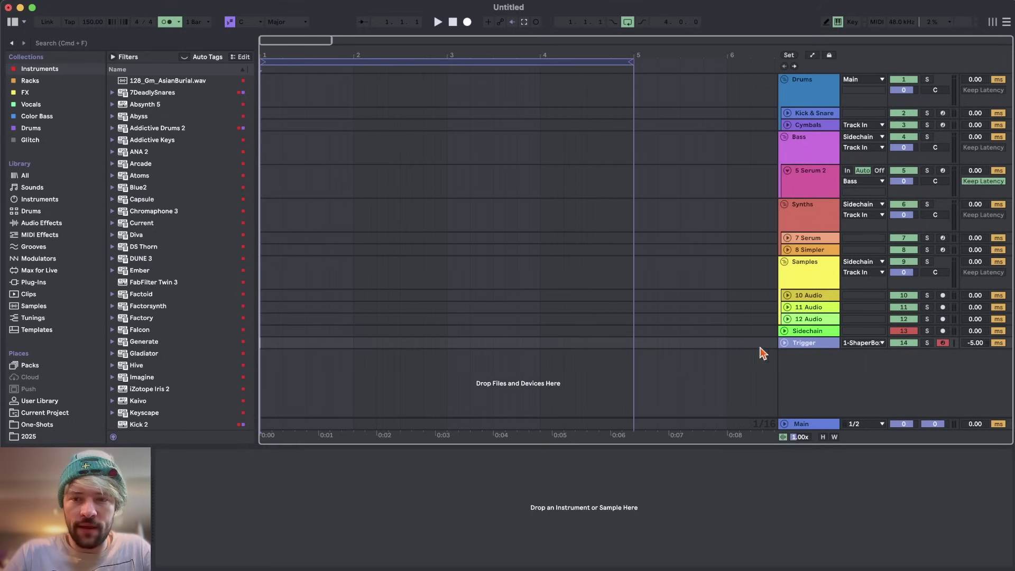
pyautogui.click(801, 332)
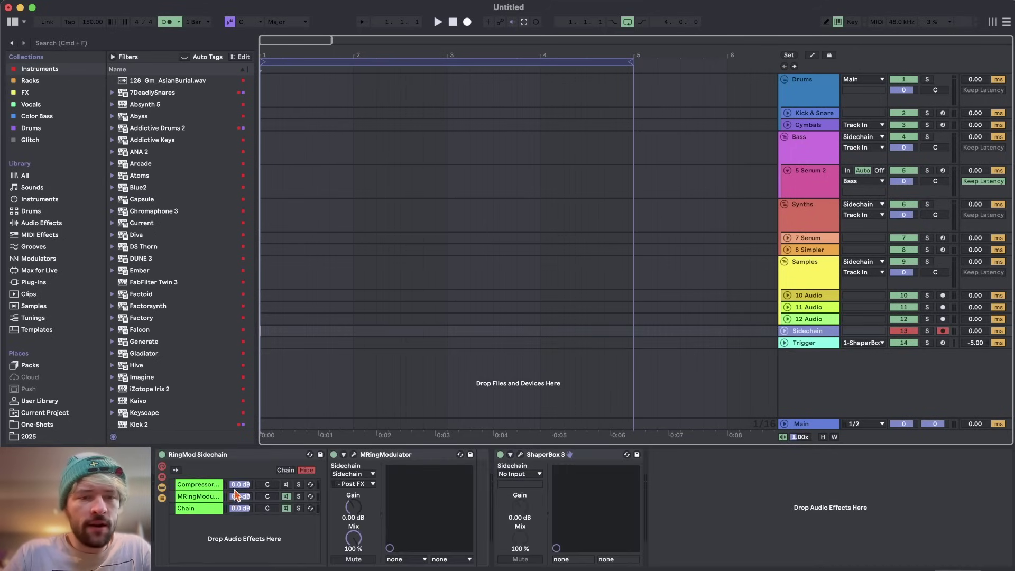
pyautogui.click(814, 114)
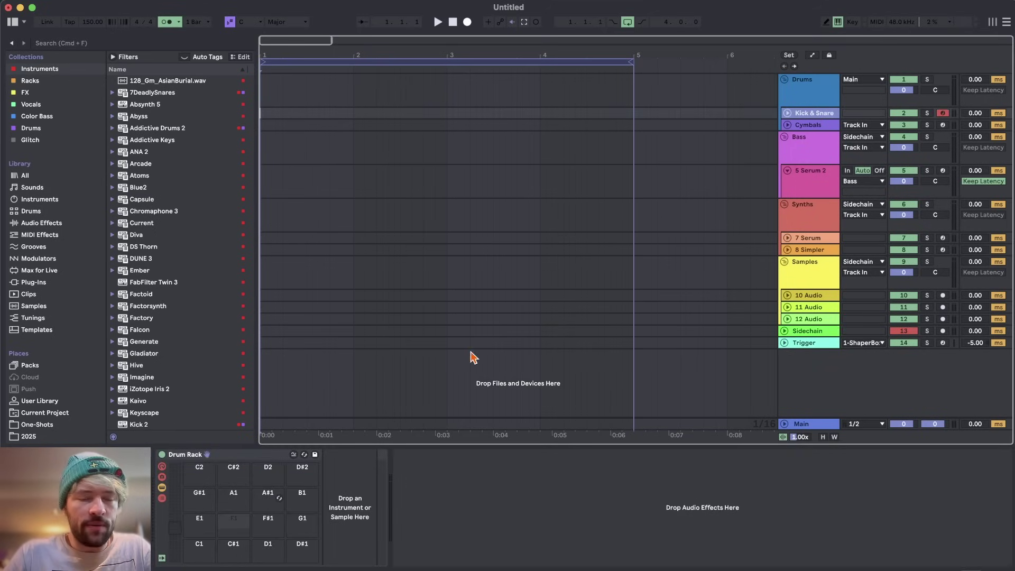
pyautogui.click(807, 333)
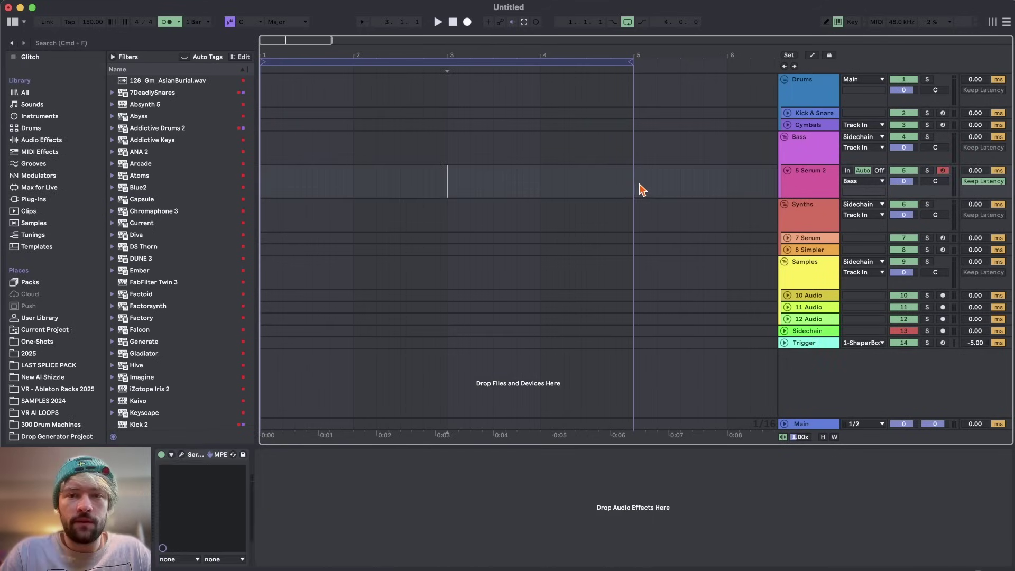
# Step: Mark out bars 1 to 4 on the Serum 2 bass track and its two-bar halves to review the loop's structure
pyautogui.moveTo(637, 184); pyautogui.dragTo(228, 185)
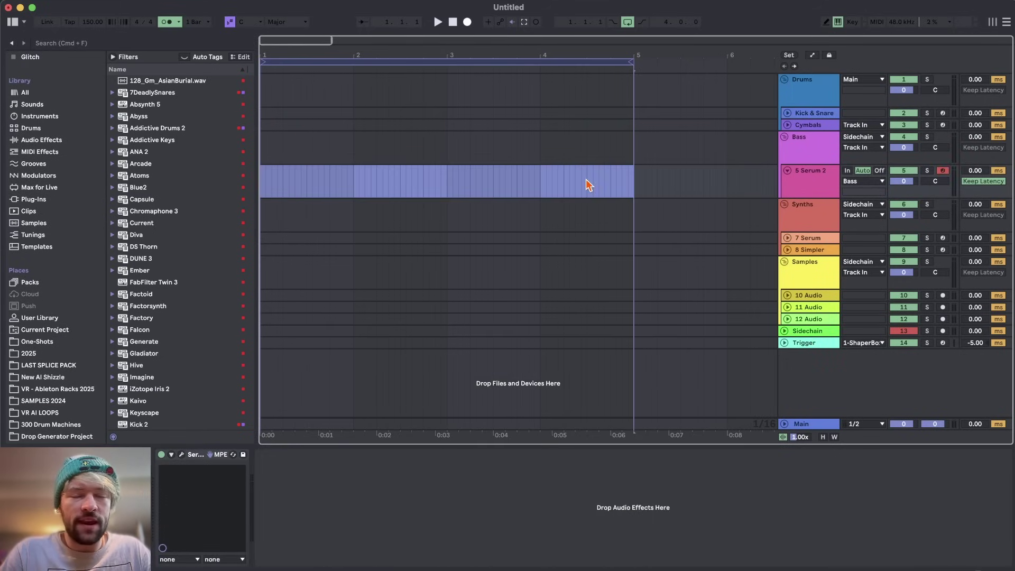
pyautogui.moveTo(448, 186); pyautogui.dragTo(217, 185)
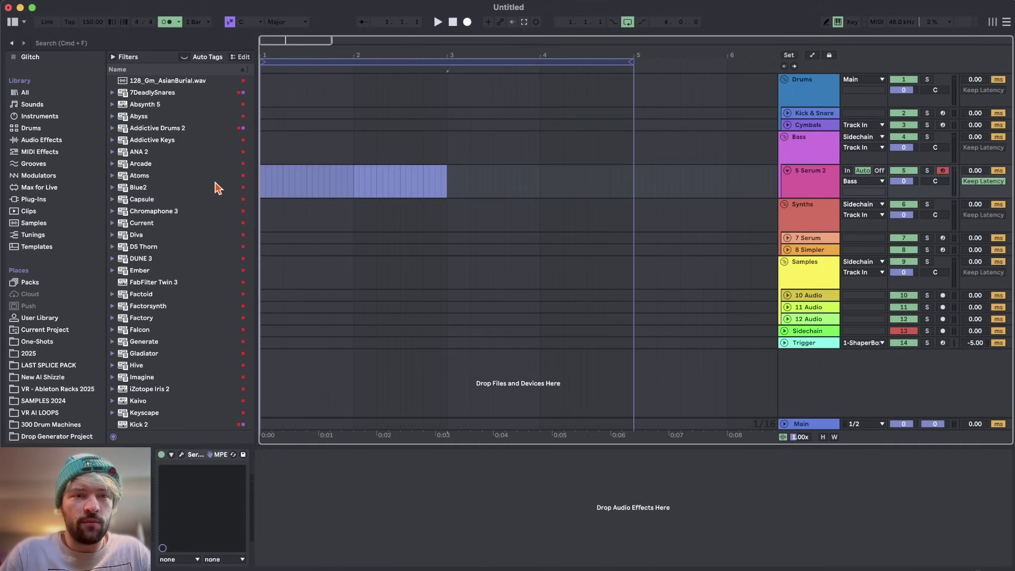
pyautogui.moveTo(446, 185); pyautogui.dragTo(637, 184)
pyautogui.click(823, 183)
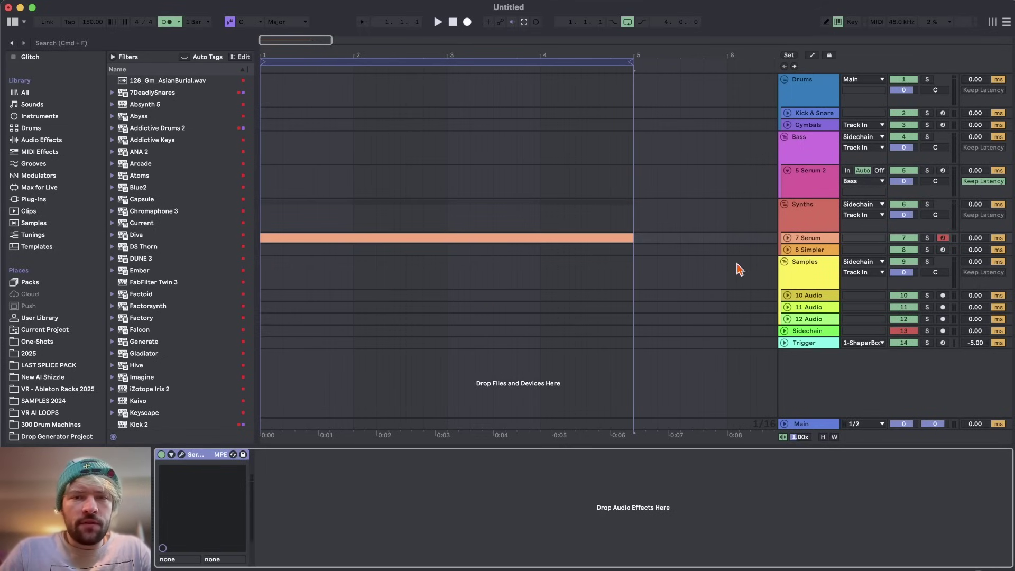
# Step: Unfold the Serum and Simpler tracks and write a melody of A2, B2, E2, D3 and G2 notes in the four-bar Serum clip
pyautogui.click(788, 239)
pyautogui.click(787, 270)
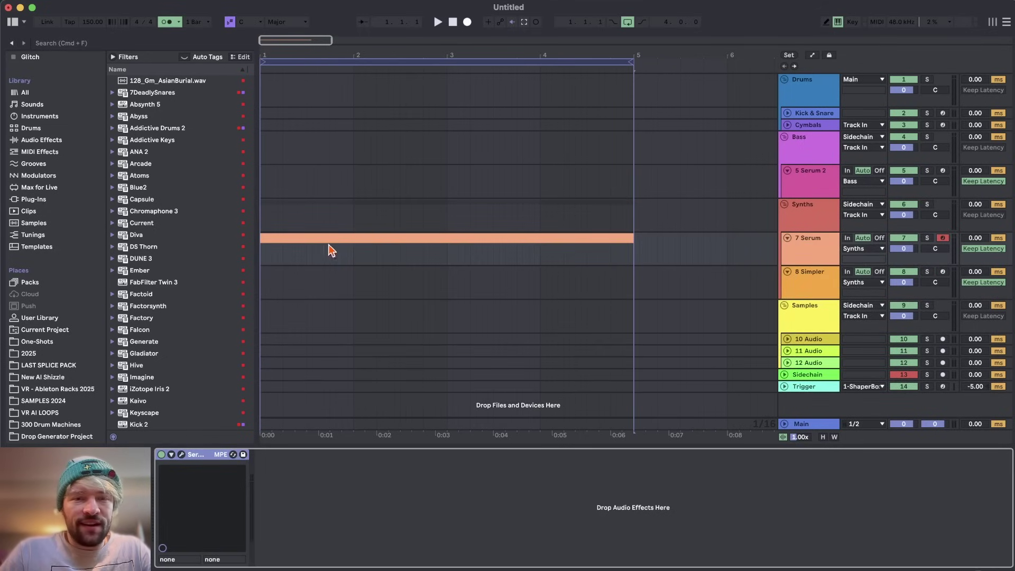
pyautogui.doubleClick(345, 250)
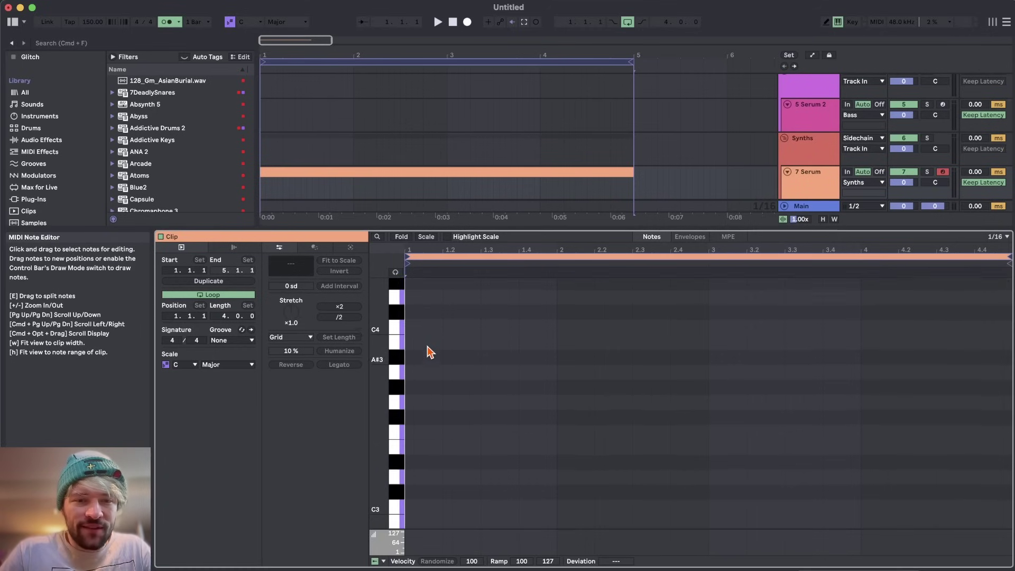
pyautogui.scroll(-1, 431, 353)
pyautogui.doubleClick(410, 393)
pyautogui.scroll(-3, 426, 331)
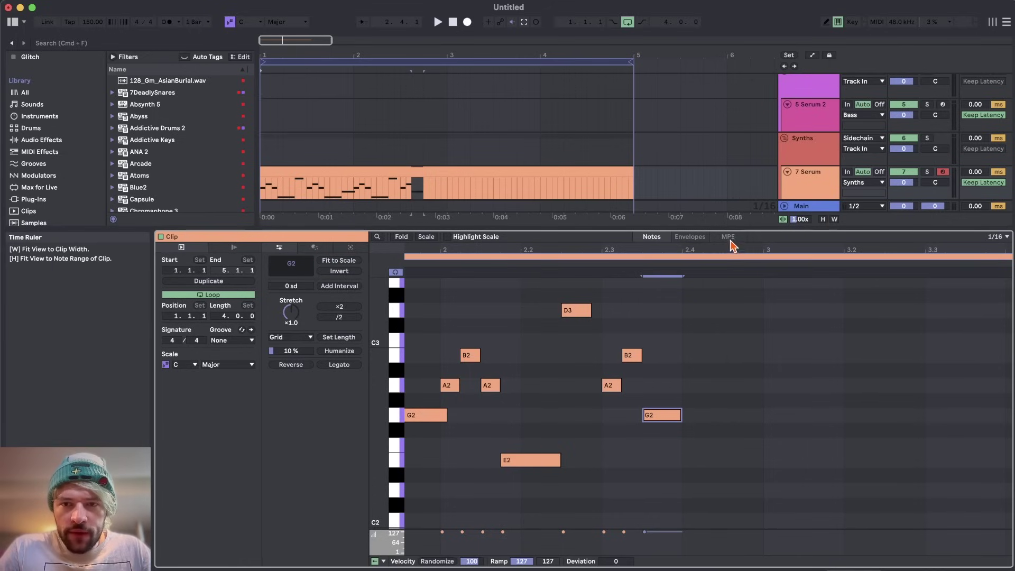
# Step: Add a downward MPE pitch slide to the end of the melody's final G2 note
pyautogui.click(728, 237)
pyautogui.moveTo(679, 415); pyautogui.dragTo(680, 440)
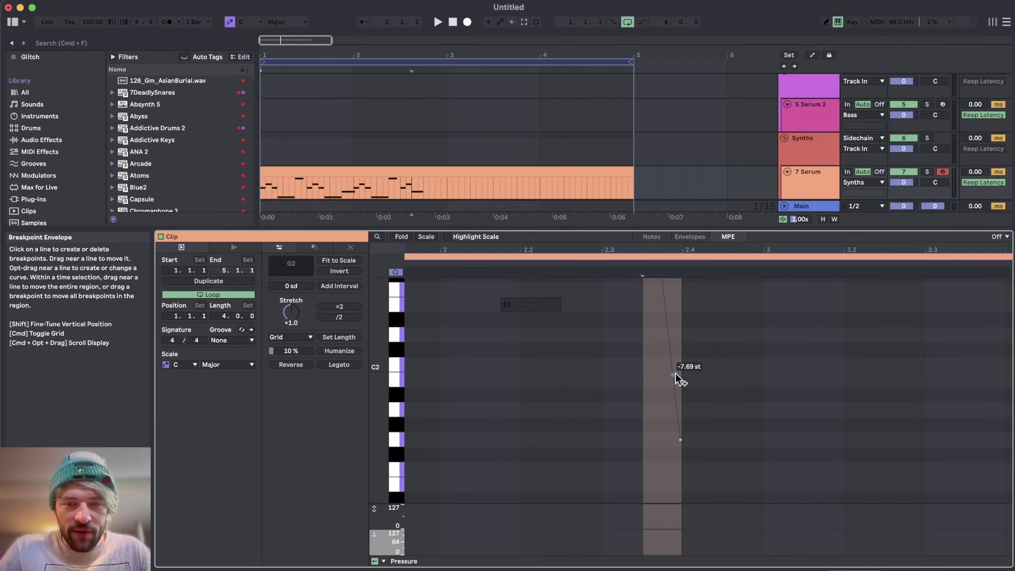
pyautogui.click(652, 237)
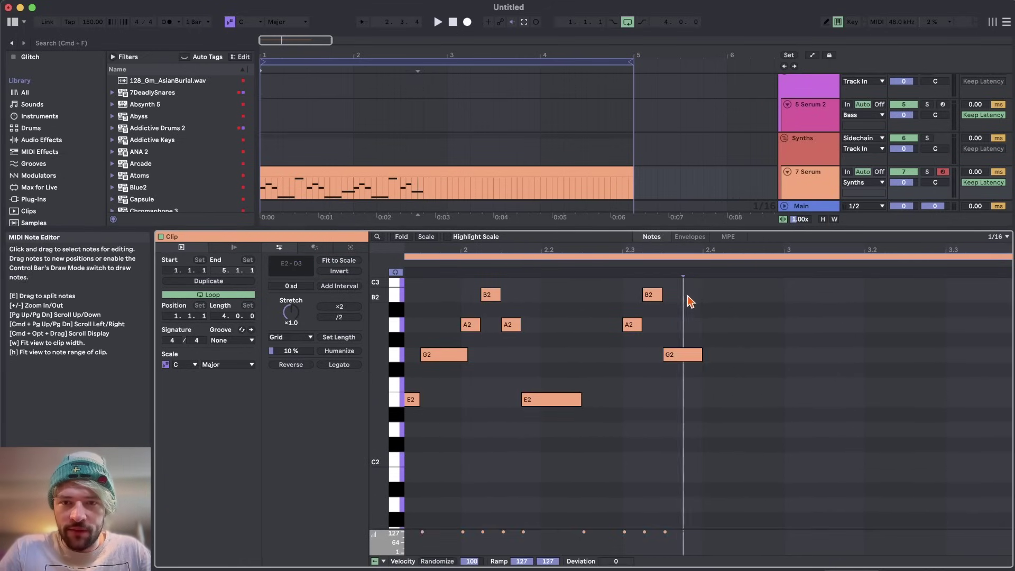
# Step: Add a downward MPE pitch slide to the end of the first long E2 note in bar 1
pyautogui.click(728, 237)
pyautogui.click(535, 400)
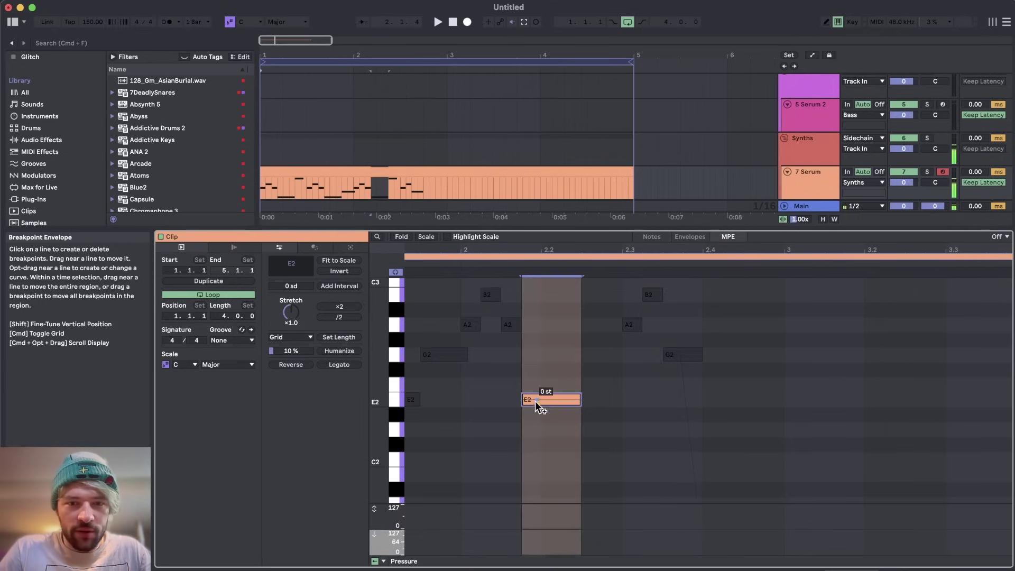
pyautogui.hscroll(-5, 559, 344)
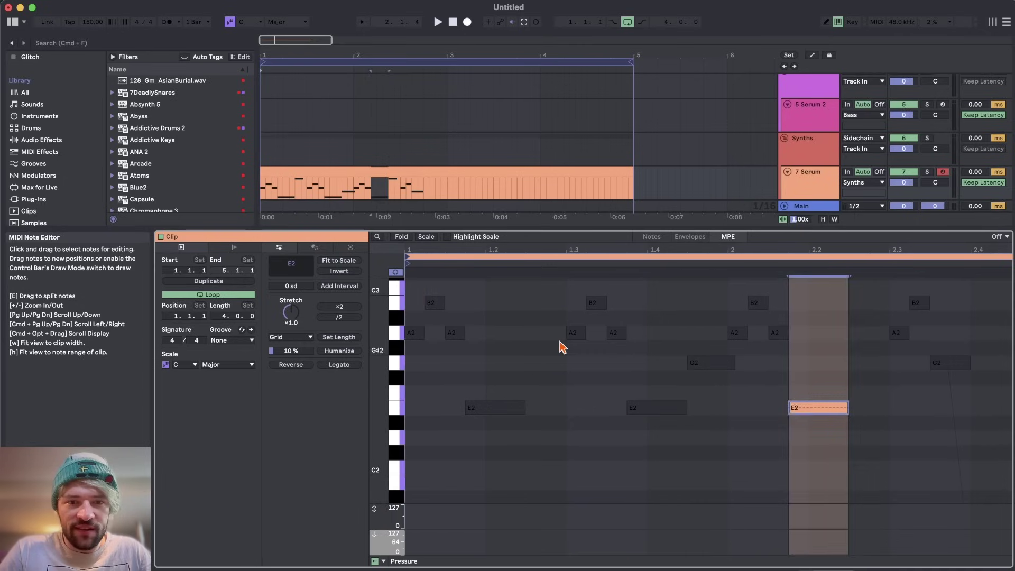
pyautogui.click(411, 333)
pyautogui.click(495, 407)
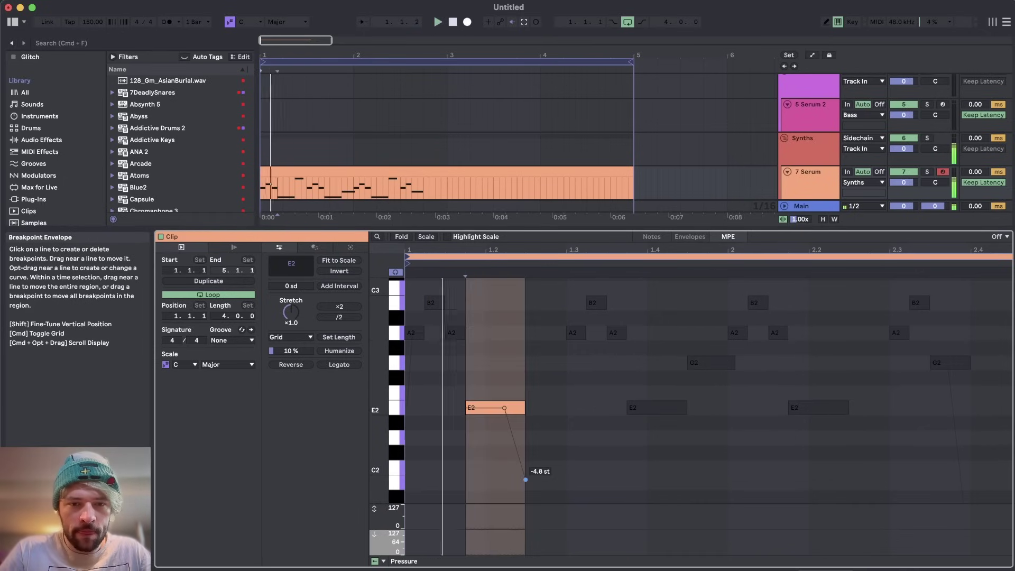
# Step: Shorten the second E2 note and the G2 note in bar 1, and bend the G2 upward from E2 at its start
pyautogui.click(658, 408)
pyautogui.scroll(2, 655, 354)
pyautogui.click(734, 367)
pyautogui.click(704, 396)
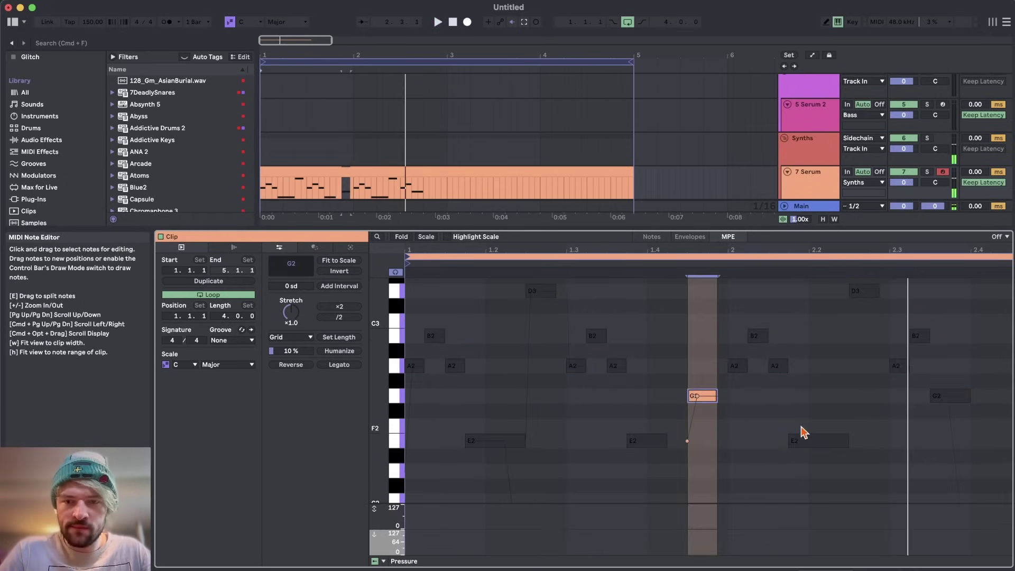
# Step: Add a falling pitch slide to bar 2's long E2 note and a rising slide into its D3 note
pyautogui.click(810, 440)
pyautogui.scroll(-4, 784, 427)
pyautogui.click(863, 291)
pyautogui.hscroll(5, 834, 416)
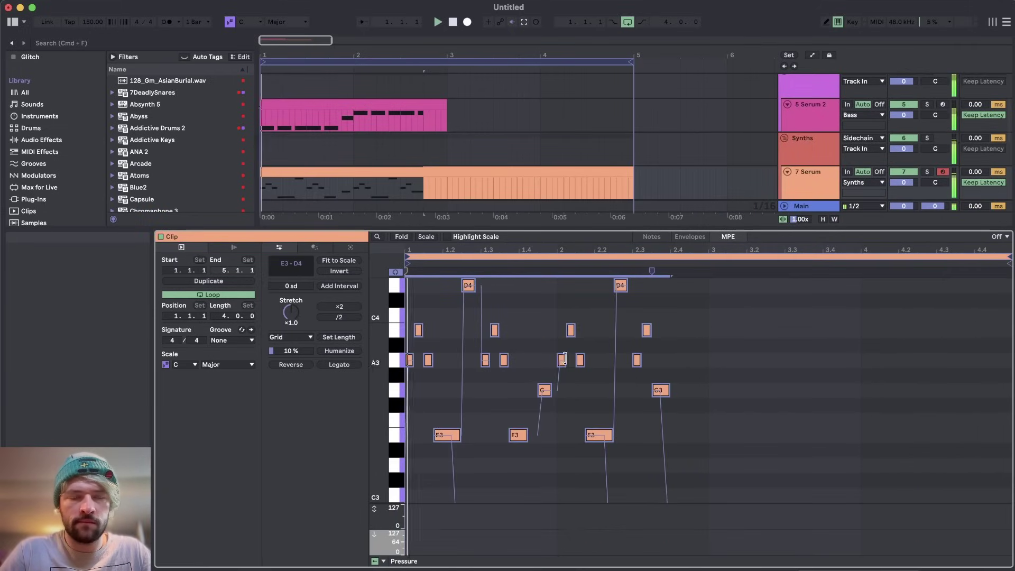
# Step: Review the bass clips on the four Serum 2 tracks and listen to the arrangement
pyautogui.press('space')
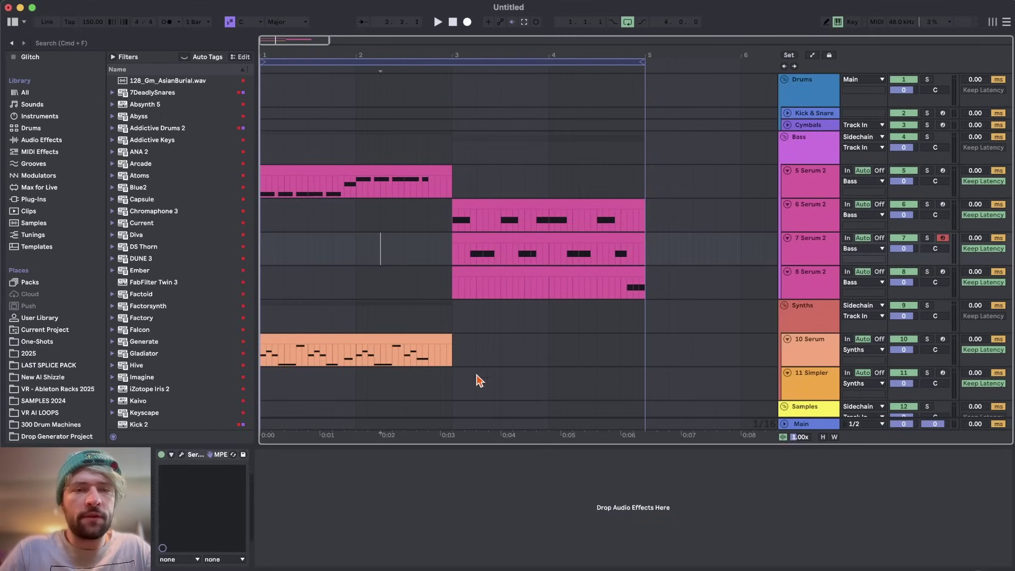
pyautogui.click(342, 170)
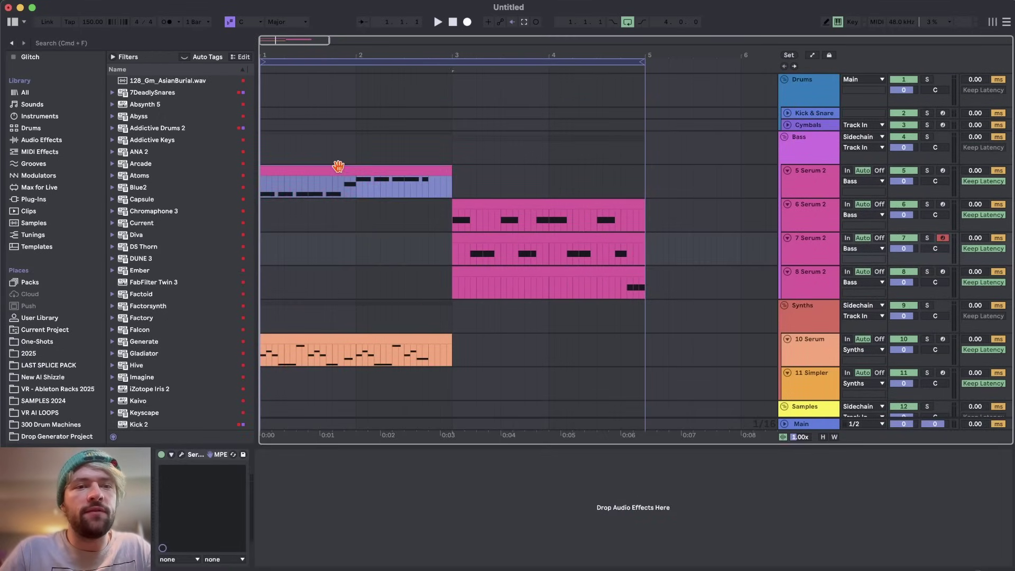
pyautogui.click(538, 206)
pyautogui.click(531, 238)
pyautogui.click(534, 271)
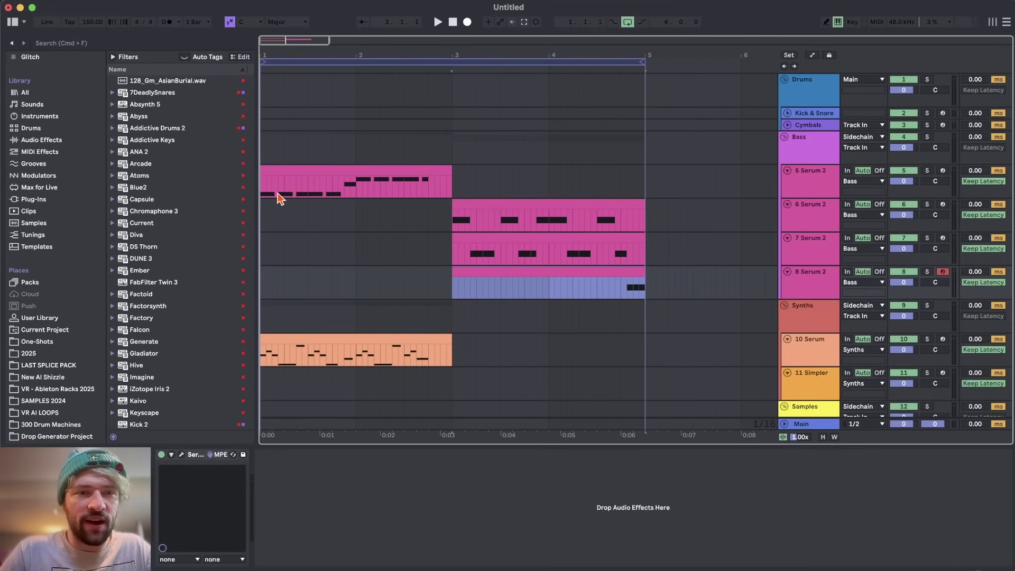
pyautogui.press('space')
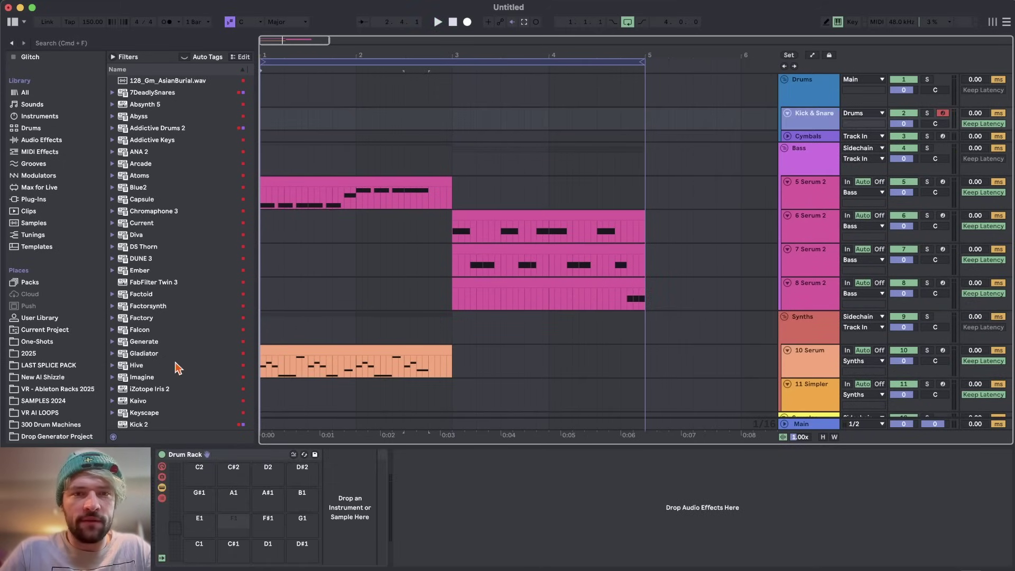
# Step: Open the LAST SPLICE PACK folder and load the kick SoftNew_9.wav onto pad C1 of the Kick & Snare Drum Rack
pyautogui.scroll(-3, 42, 357)
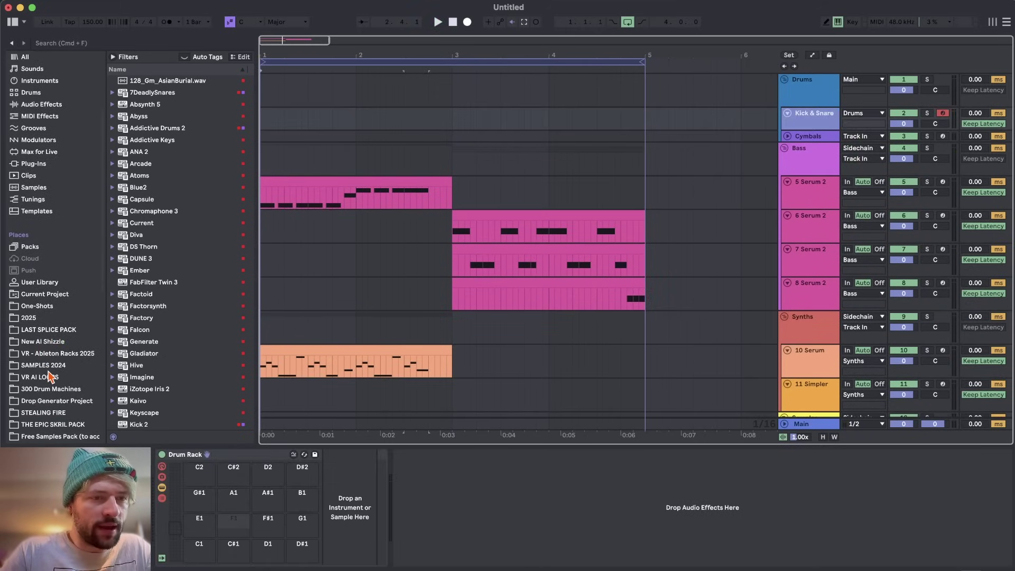
pyautogui.click(49, 365)
pyautogui.click(49, 331)
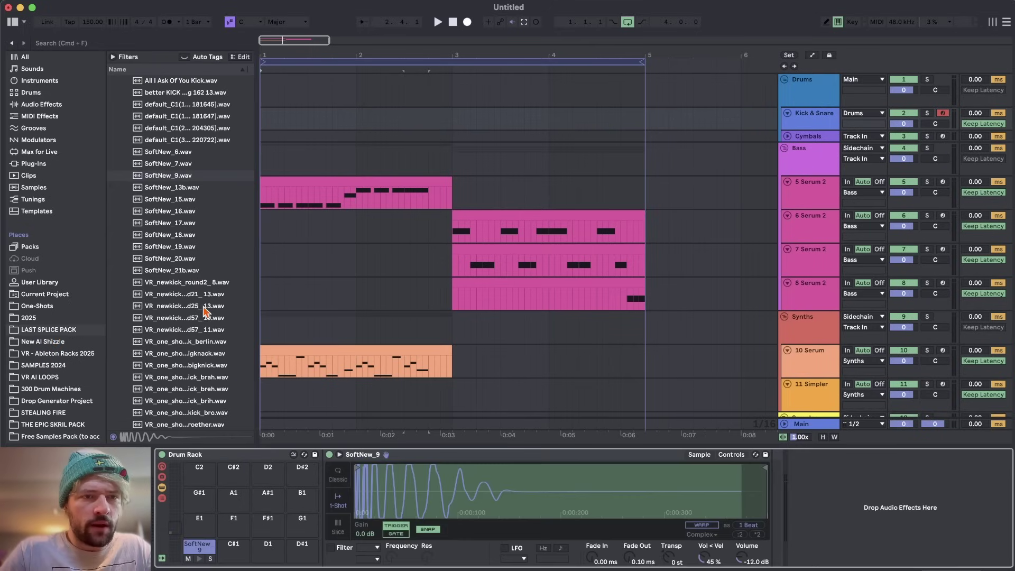
# Step: Listen to the bass from bar 3 and load the kick X VR_KickB_5_3.wav onto pad E1 of the Kick & Snare Drum Rack
pyautogui.scroll(-1, 197, 279)
pyautogui.scroll(1, 196, 279)
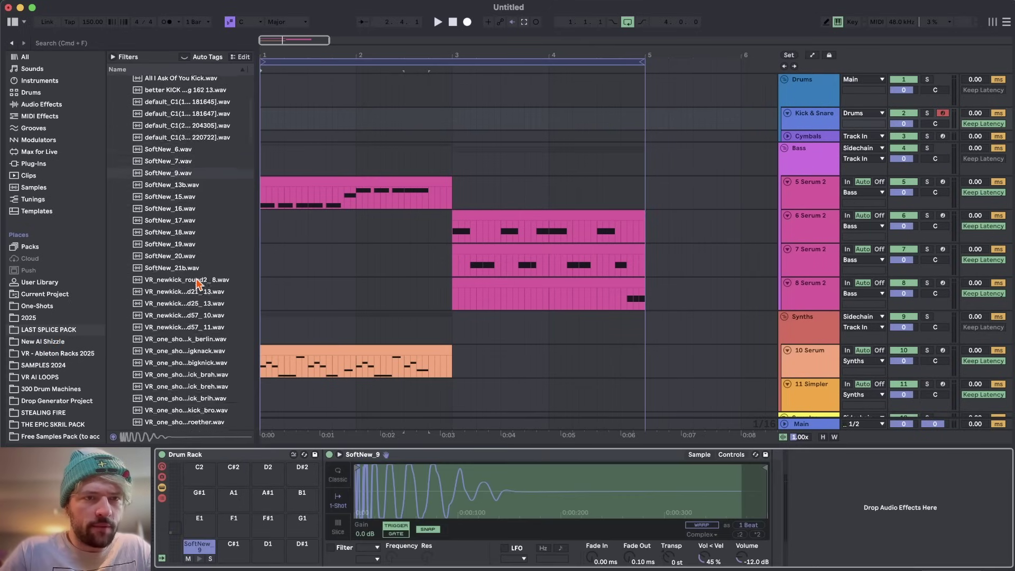
pyautogui.scroll(-8, 196, 280)
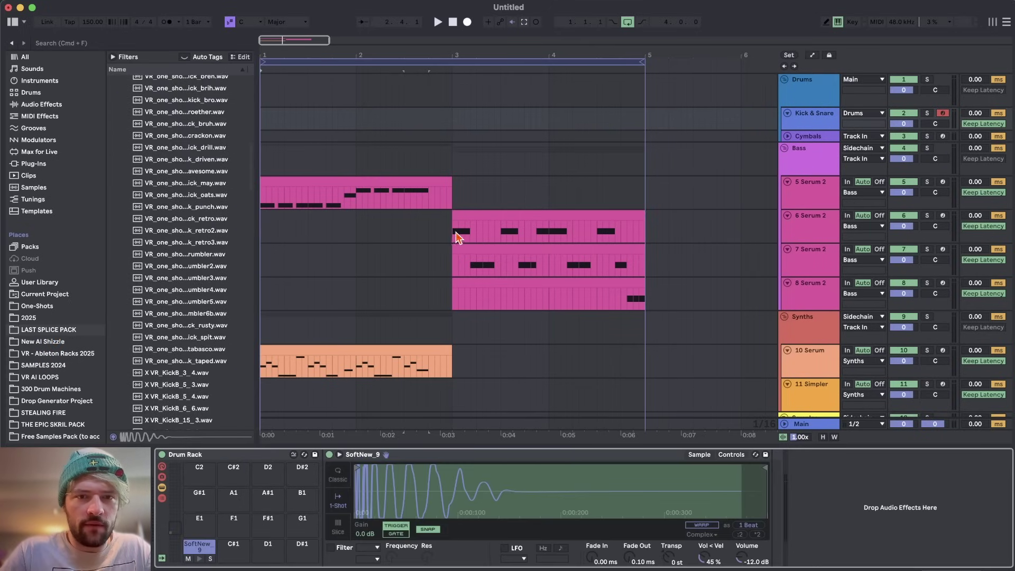
pyautogui.click(457, 237)
pyautogui.press('space')
pyautogui.press('space')
pyautogui.click(816, 120)
pyautogui.scroll(2, 188, 165)
pyautogui.click(185, 165)
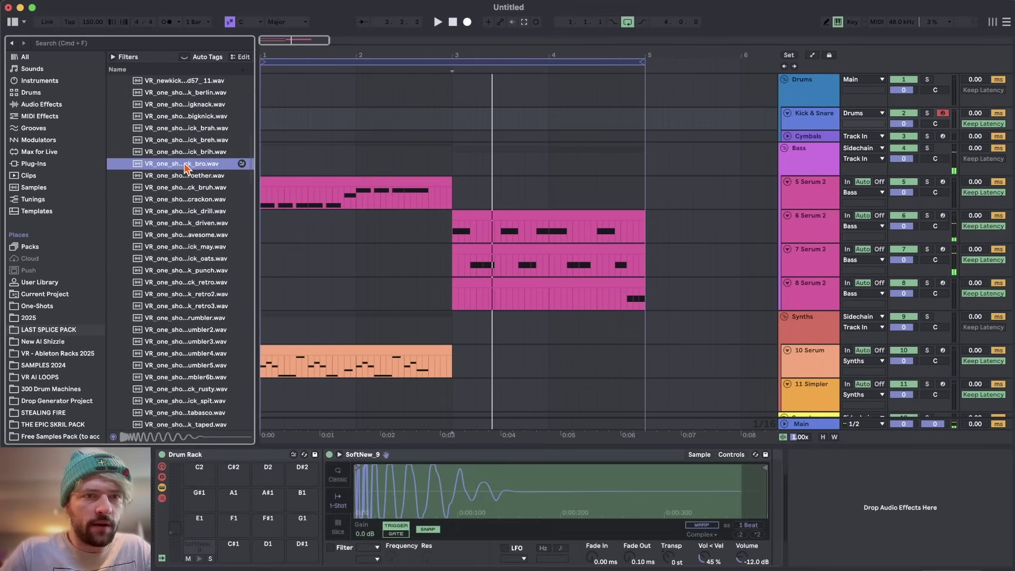
pyautogui.moveTo(185, 193); pyautogui.dragTo(201, 531)
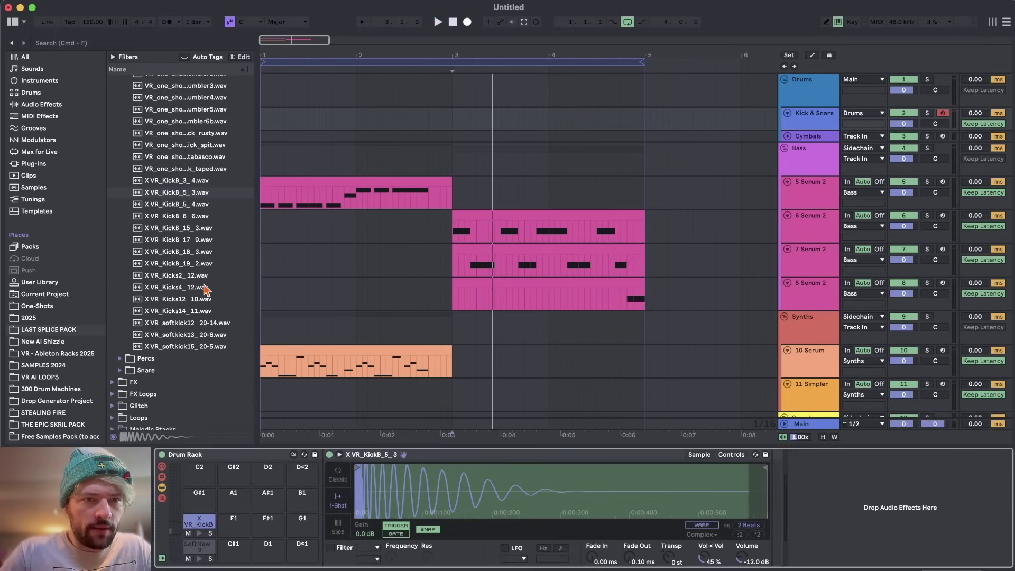
# Step: Audition more kick samples and load X VR_softkick13_20-6.wav onto pad G#1 of the Drum Rack
pyautogui.click(173, 257)
pyautogui.press('Down')
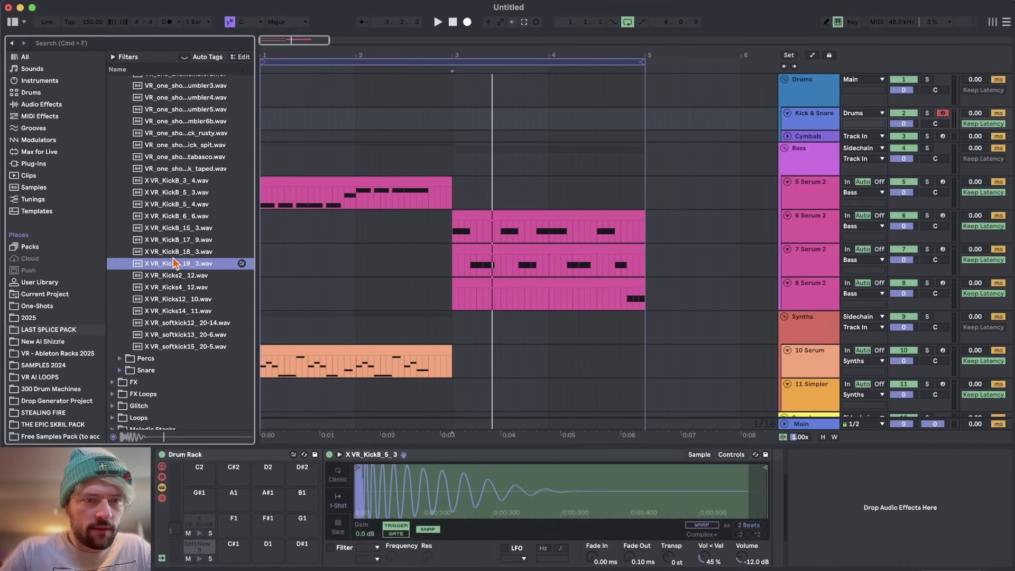
pyautogui.press('Up')
pyautogui.press('Up')
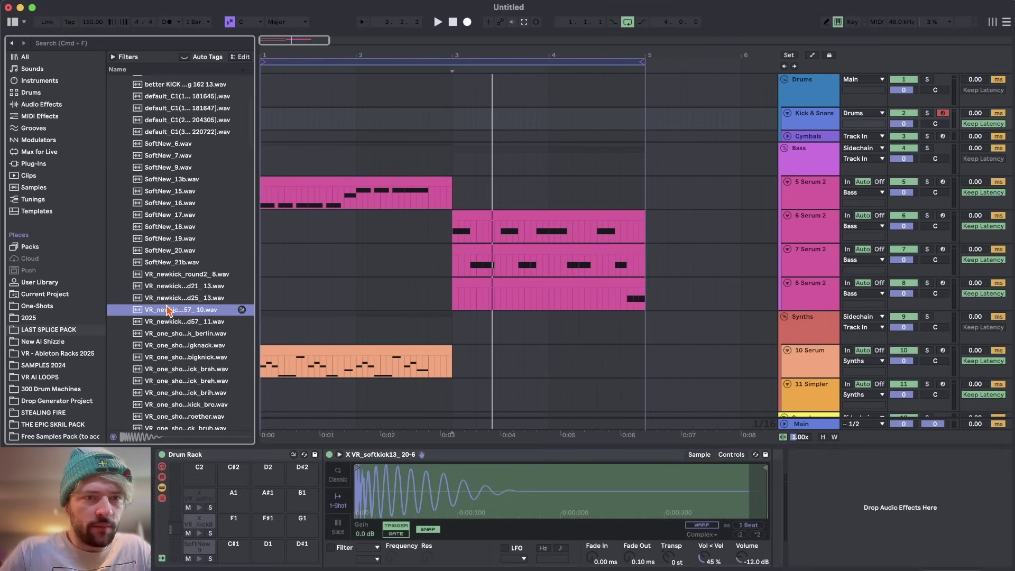
# Step: Load the kick VR_newkick_round57_11.wav and arrange the four kicks on pads C1 to D#1 of the Kick & Snare Drum Rack
pyautogui.scroll(-2, 167, 307)
pyautogui.press('Down')
pyautogui.press('Up')
pyautogui.moveTo(200, 474); pyautogui.dragTo(307, 541)
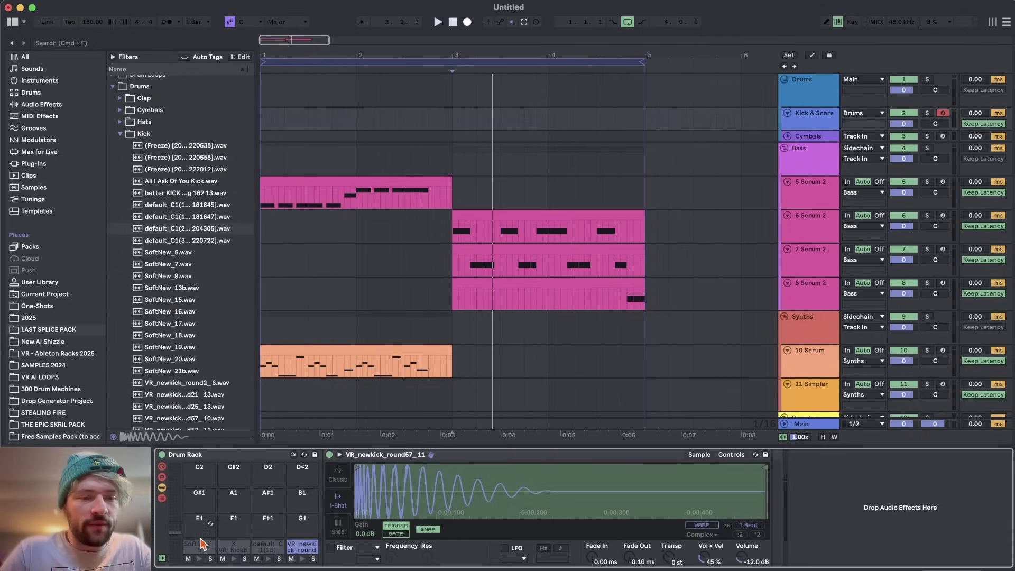
# Step: Open the pack's Snare folder and load the classic, fresh and RoundAG_3 snares onto pads E1, F1 and F#1
pyautogui.doubleClick(129, 132)
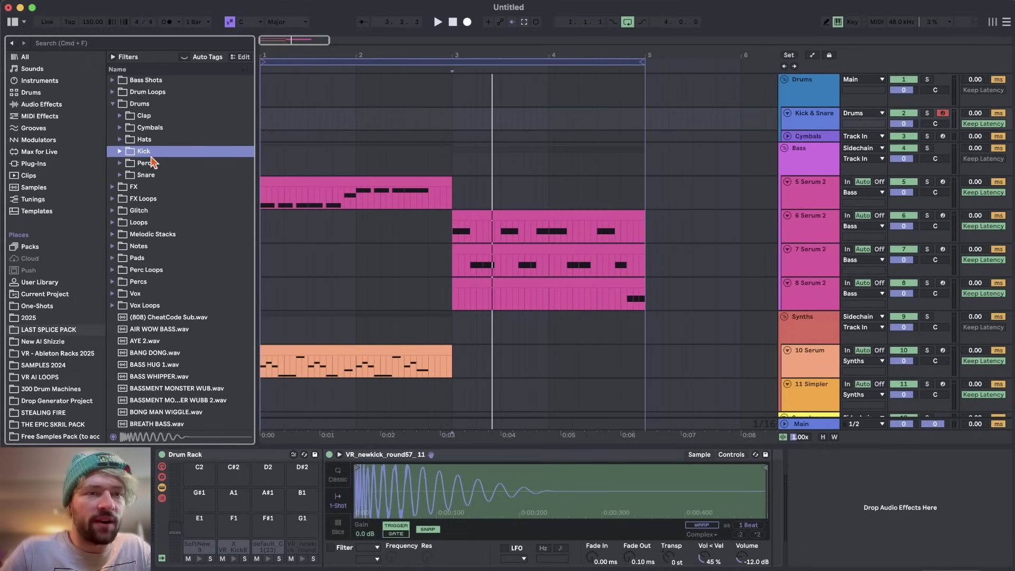
pyautogui.doubleClick(148, 175)
pyautogui.scroll(-2, 185, 312)
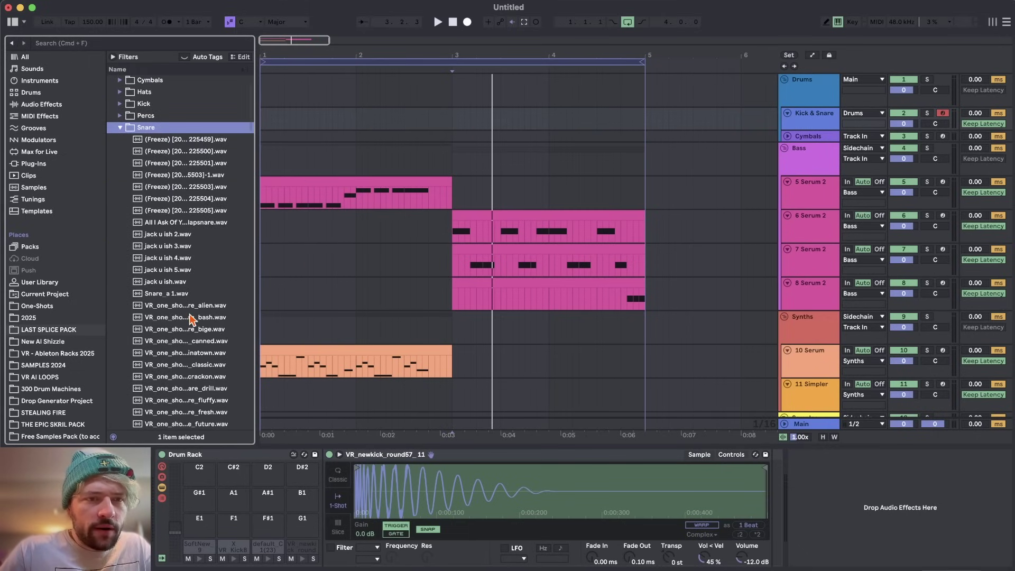
pyautogui.click(180, 365)
pyautogui.scroll(-6, 180, 366)
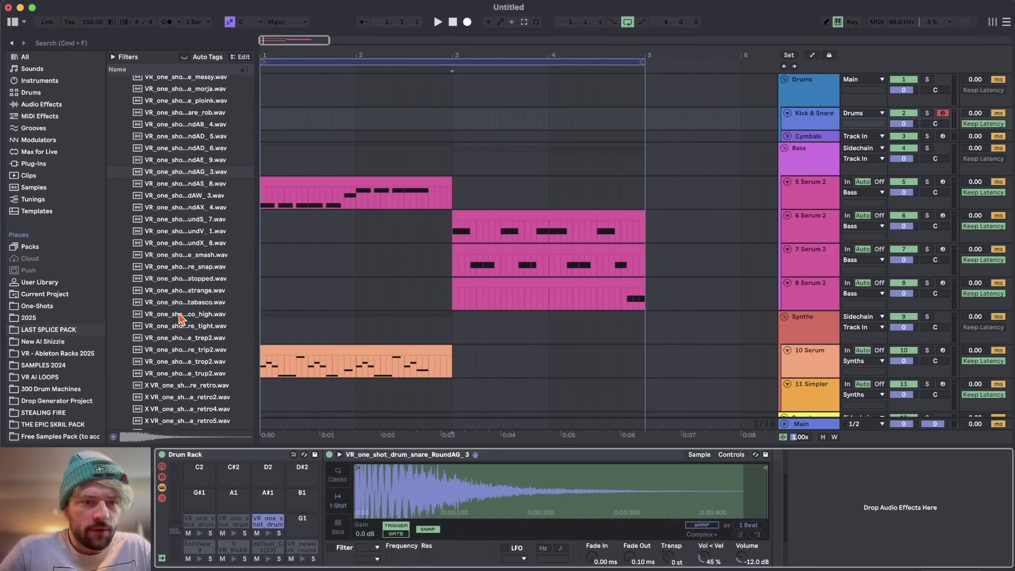
# Step: Audition more snares and fill pad G1 with an X VR_one_shot snare, G#1 with the trep2 snare and A1 with the trup2 snare
pyautogui.click(179, 306)
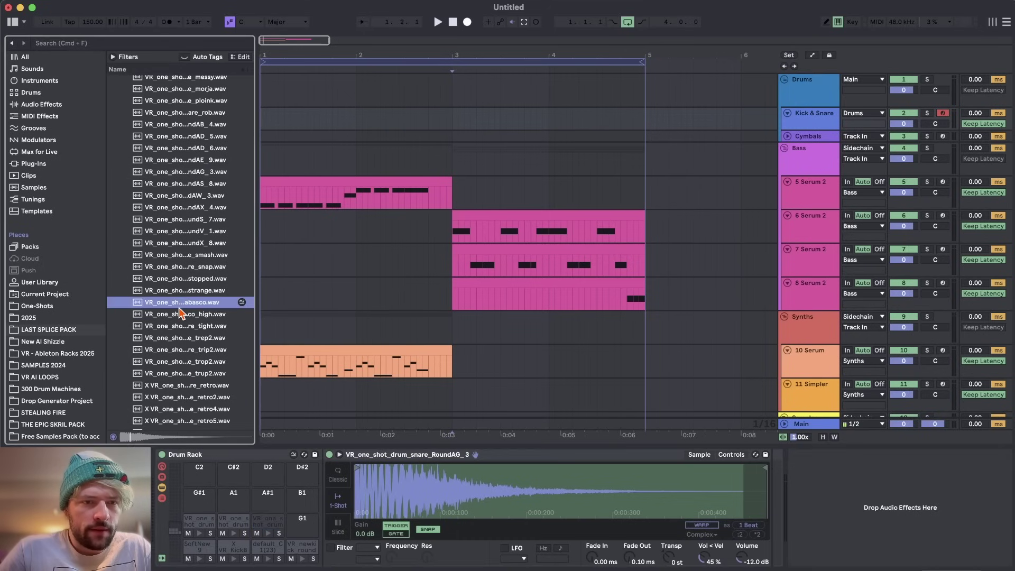
pyautogui.scroll(-5, 179, 306)
pyautogui.click(179, 301)
pyautogui.scroll(-2, 179, 300)
pyautogui.click(179, 292)
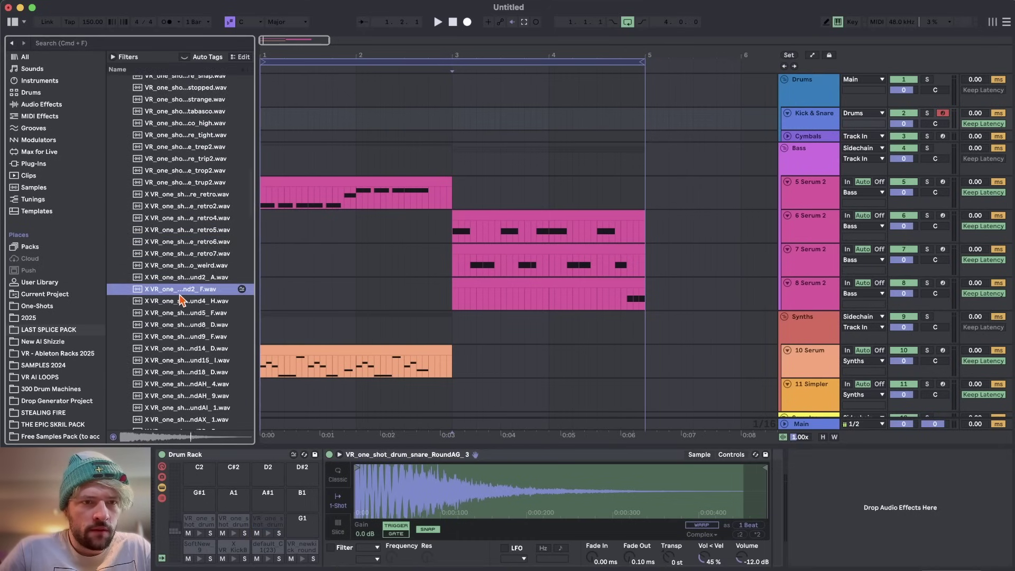
pyautogui.scroll(-2, 180, 292)
pyautogui.moveTo(180, 282); pyautogui.dragTo(200, 502)
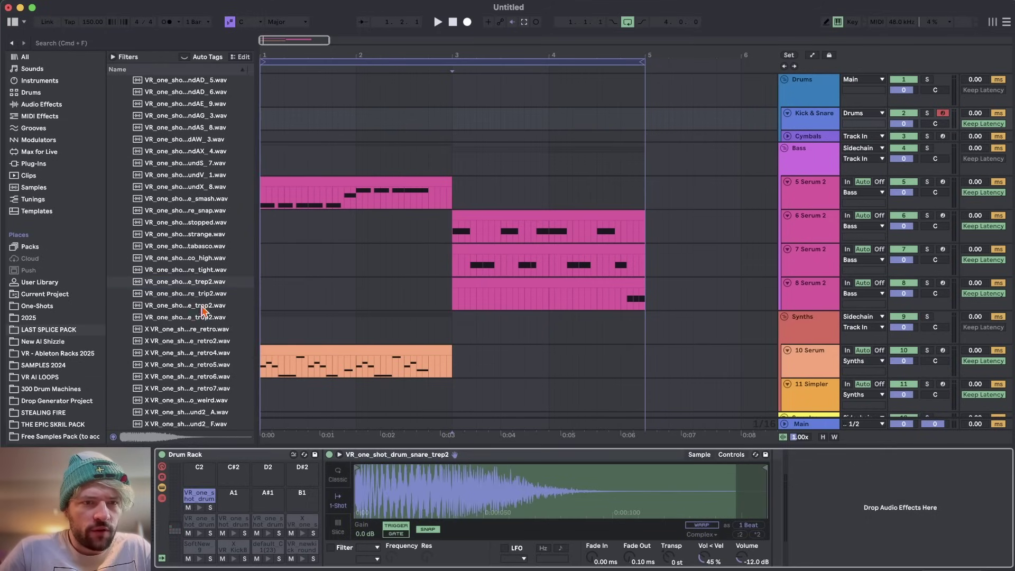
pyautogui.click(183, 307)
pyautogui.press('Down')
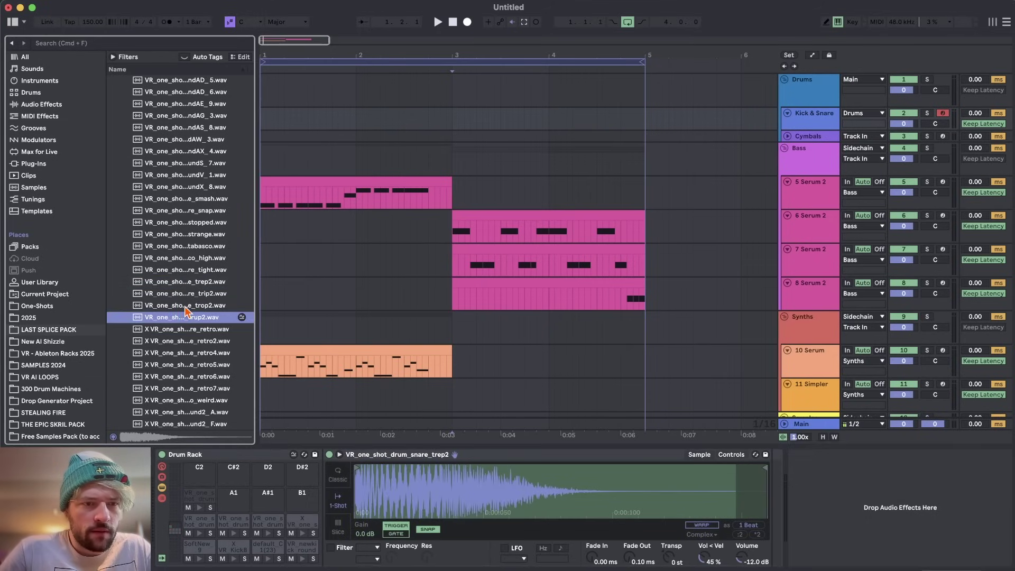
# Step: Create a four-bar kick and snare pattern on the Kick & Snare track, using layered snares in bars 3 and 4
pyautogui.doubleClick(286, 123)
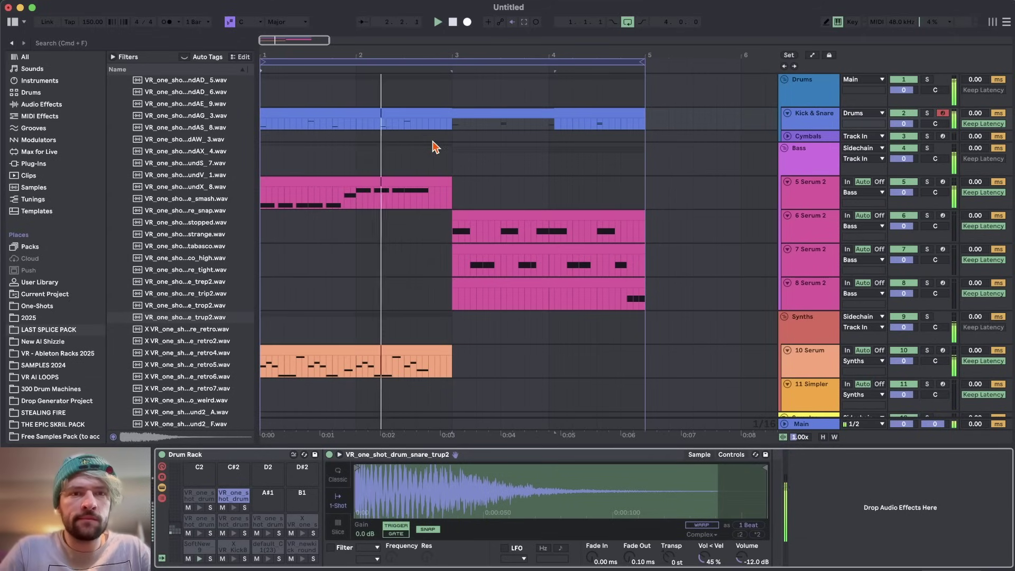
pyautogui.click(455, 112)
pyautogui.click(454, 126)
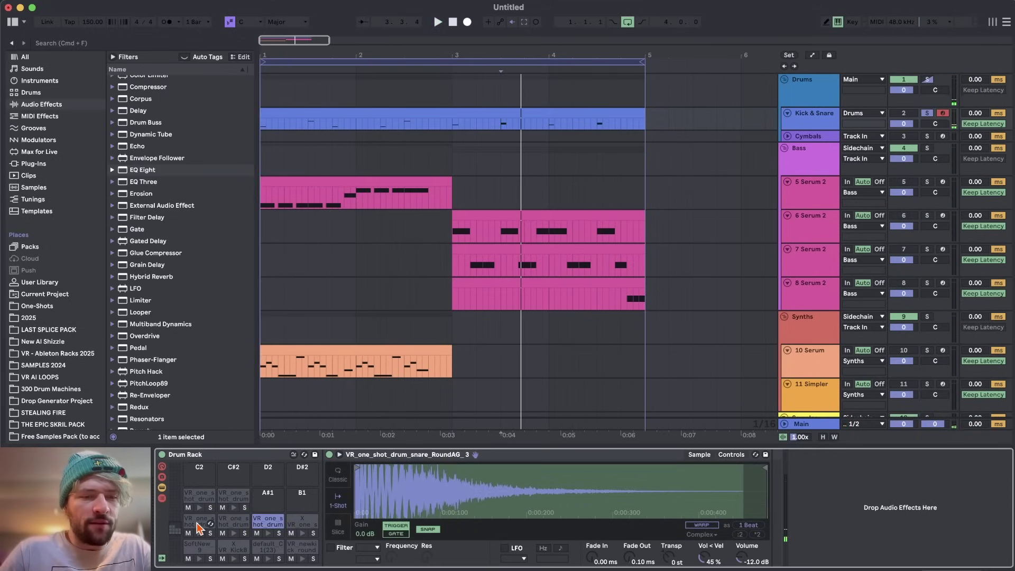
# Step: Shorten the classic snare sample on pad E1 and set its Fade Out to 50.6 ms
pyautogui.click(198, 523)
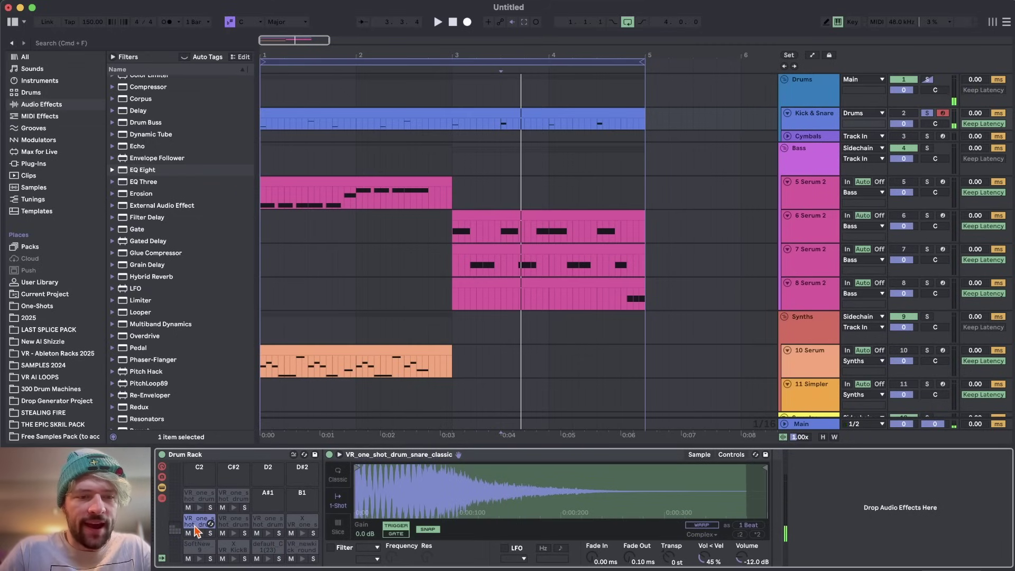
pyautogui.moveTo(769, 476); pyautogui.dragTo(454, 482)
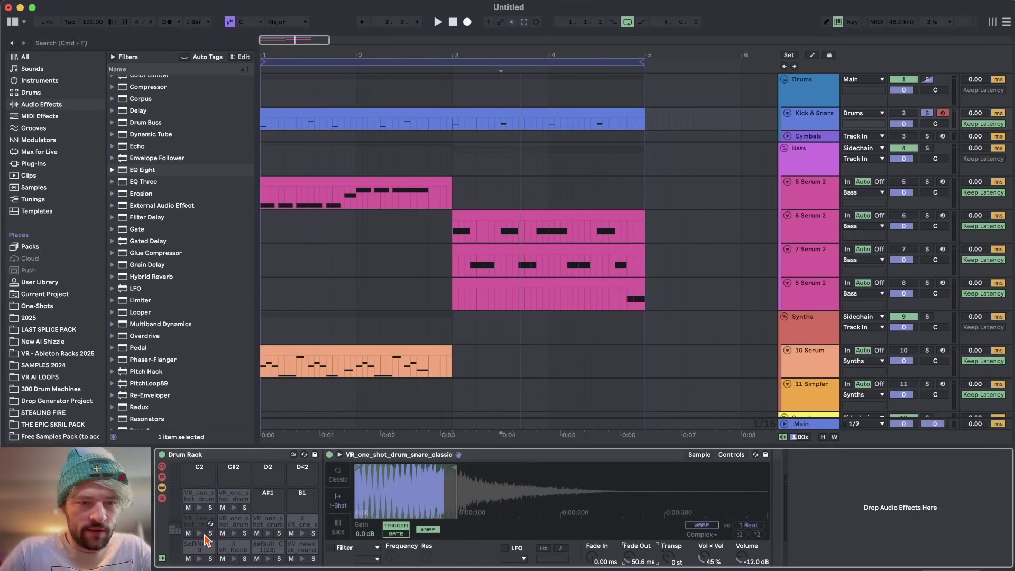
pyautogui.click(201, 534)
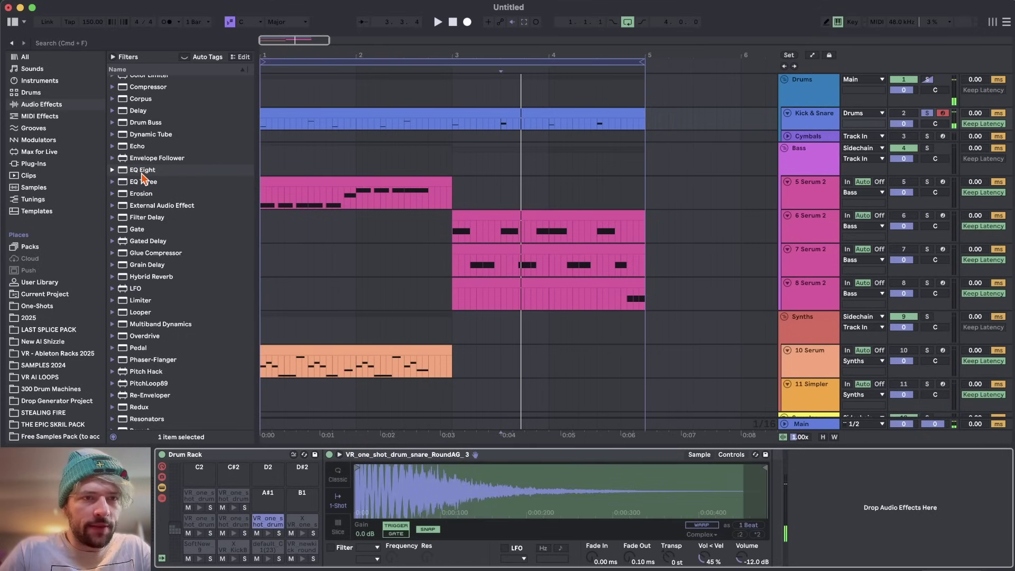
# Step: Add EQ Eight to the RoundAG_3 snare on pad F#1 with a low cut at 612 Hz, and set the sample's Fade In to 85.2 ms
pyautogui.moveTo(143, 170); pyautogui.dragTo(268, 529)
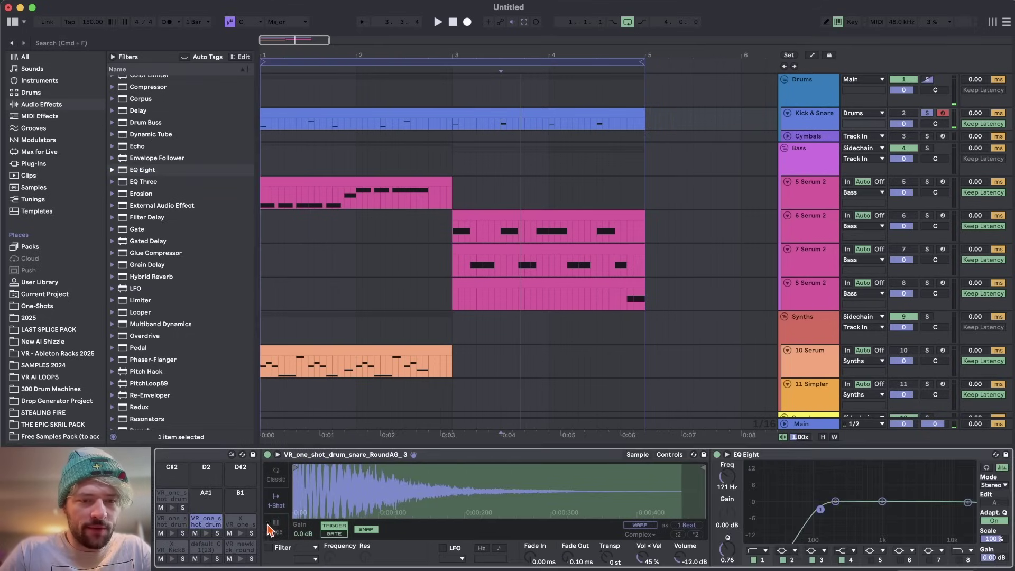
pyautogui.click(765, 549)
pyautogui.click(759, 499)
pyautogui.click(206, 534)
pyautogui.click(206, 534)
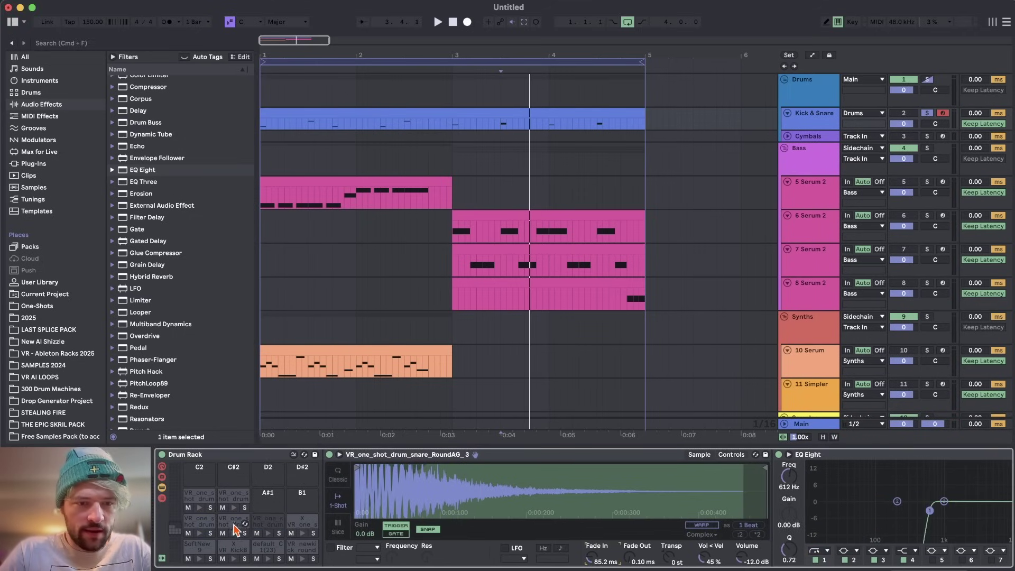
# Step: Add EQ Eight to the fresh snare on pad F1 with a low cut at 1.82 kHz, and set the sample's Fade In to 85.2 ms
pyautogui.click(234, 525)
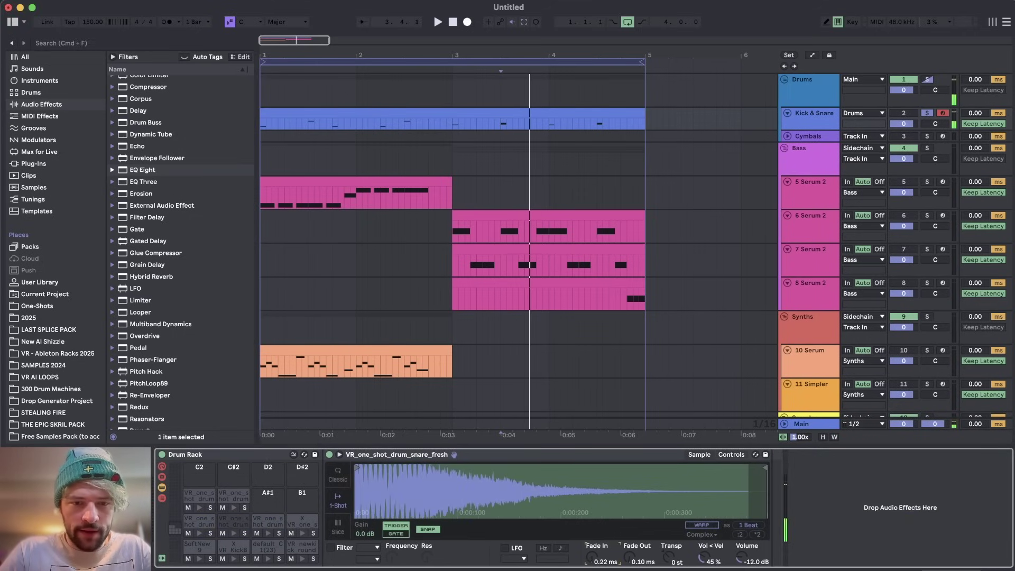
pyautogui.moveTo(141, 170); pyautogui.dragTo(236, 527)
pyautogui.moveTo(823, 507); pyautogui.dragTo(900, 511)
pyautogui.hscroll(-3, 809, 513)
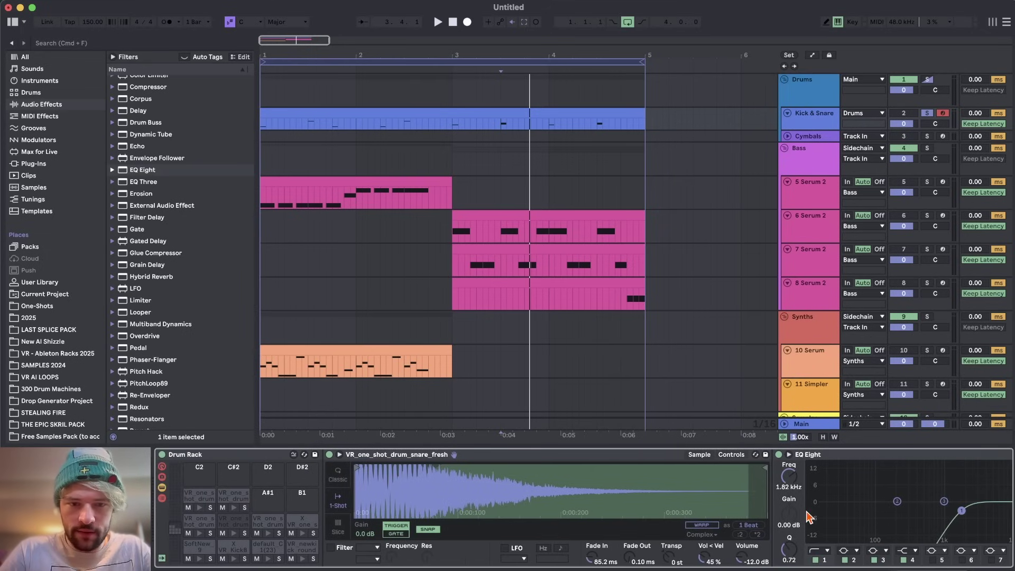
pyautogui.click(234, 533)
pyautogui.press('space')
pyautogui.press('space')
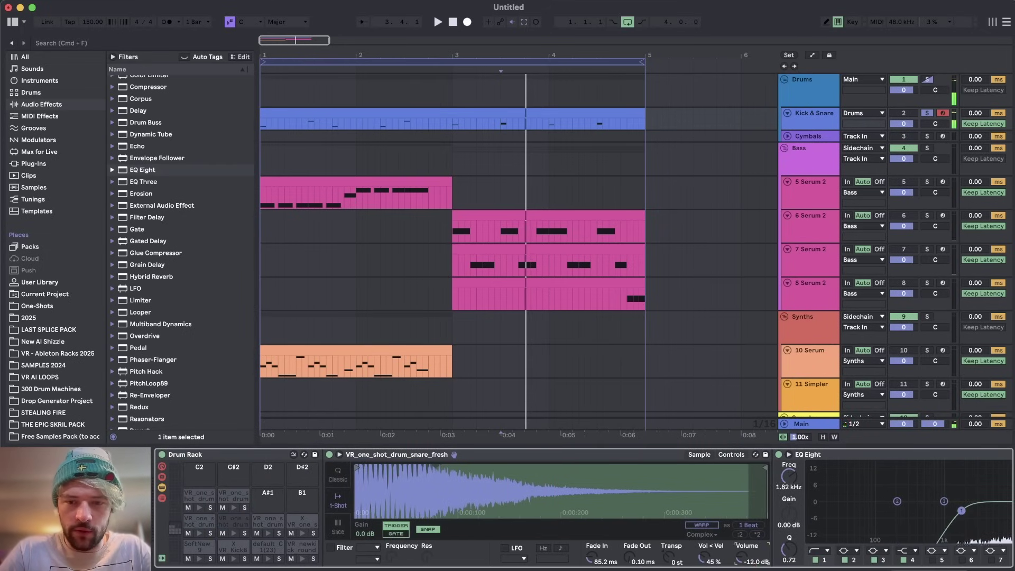
# Step: Add EQ Eight to the classic snare, turn off the low cut and boost 178 Hz by 3.10 dB with Q 0.96
pyautogui.click(265, 523)
pyautogui.moveTo(669, 559); pyautogui.dragTo(669, 555)
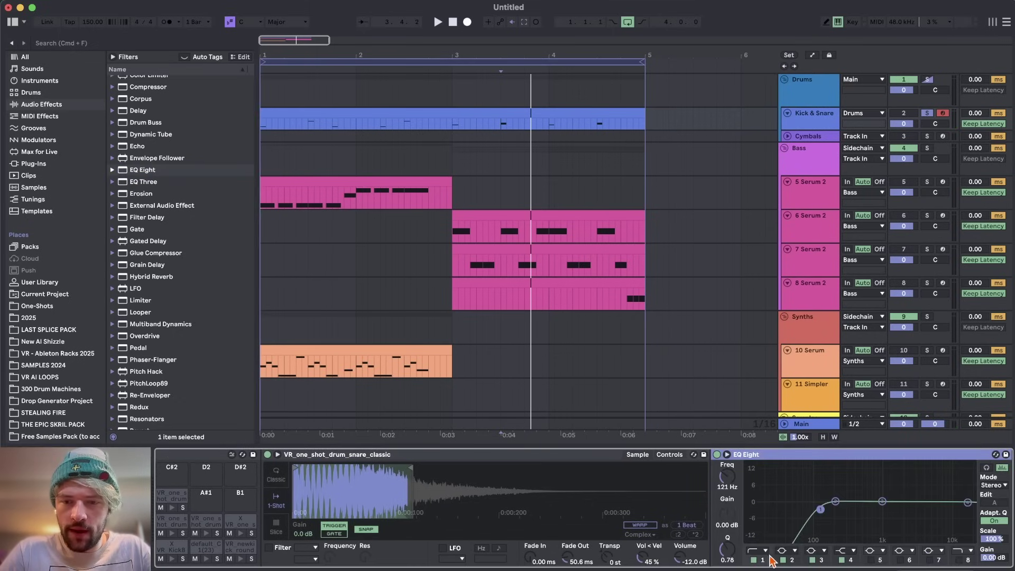
pyautogui.click(754, 560)
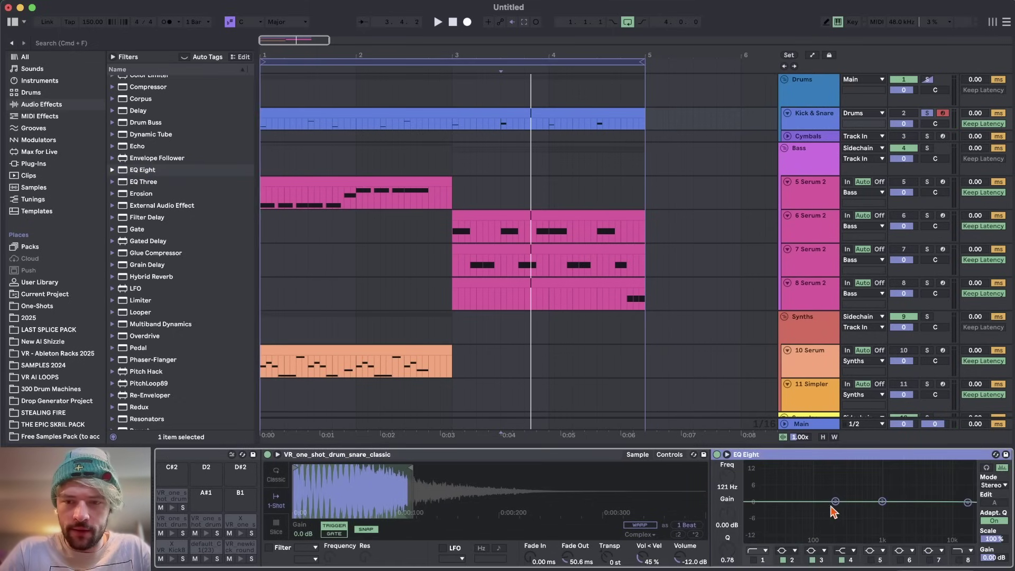
pyautogui.moveTo(834, 502); pyautogui.dragTo(832, 494)
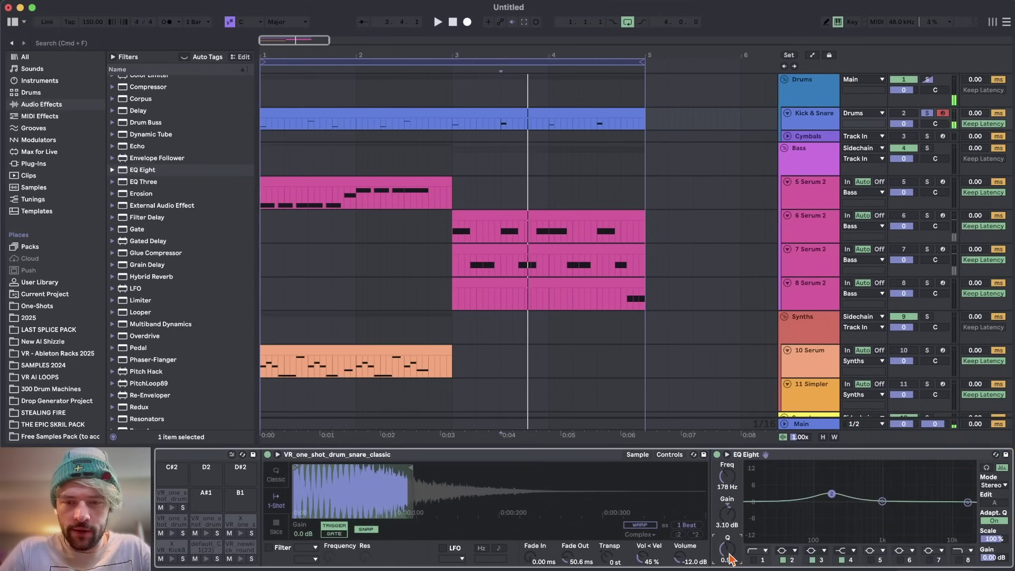
pyautogui.hscroll(-3, 470, 513)
# Step: Copy the four-bar Kick & Snare clip to the start of the Trigger track and play the arrangement
pyautogui.scroll(-1, 448, 138)
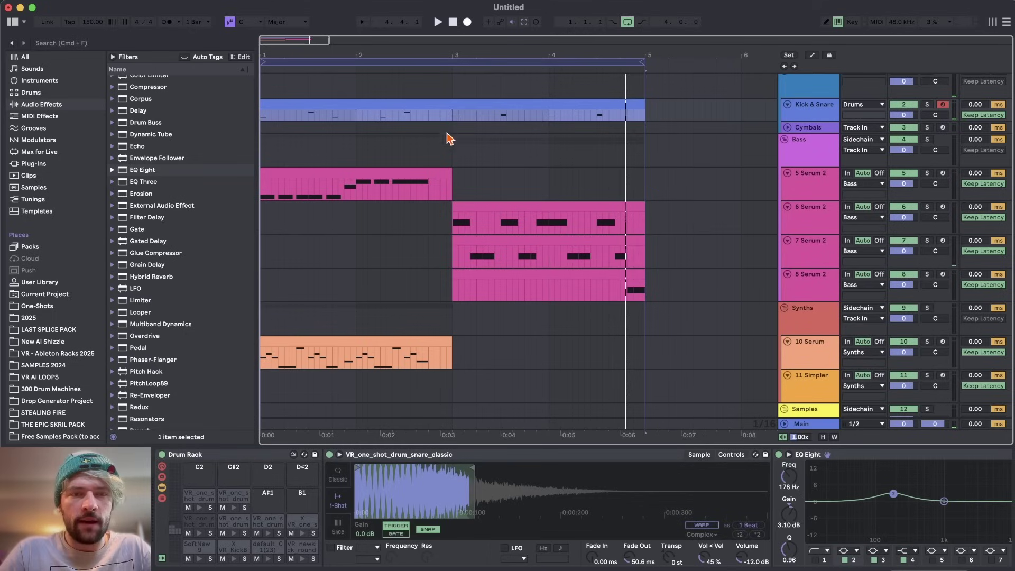
pyautogui.scroll(-5, 442, 146)
pyautogui.click(267, 383)
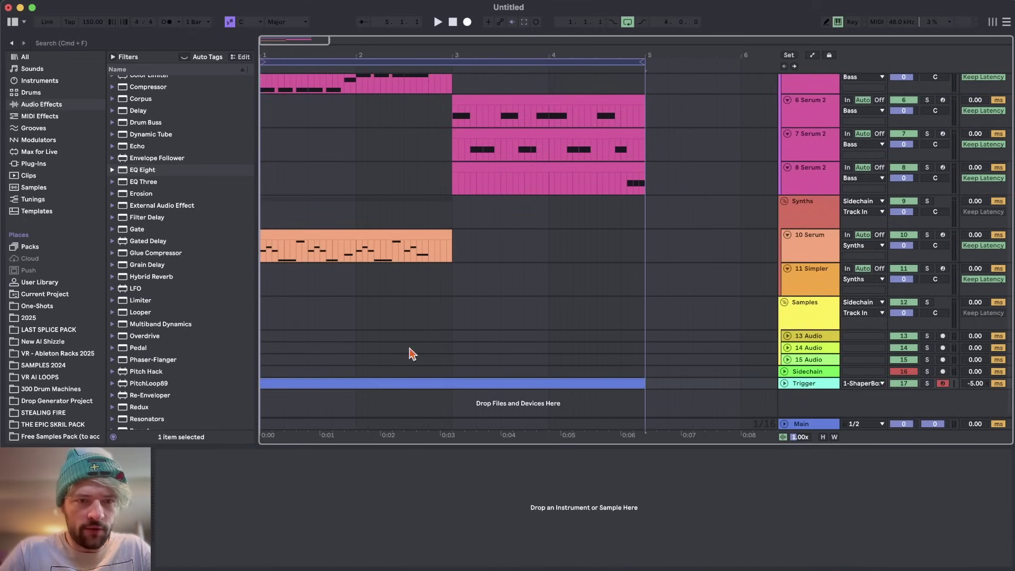
pyautogui.scroll(5, 537, 302)
pyautogui.press('space')
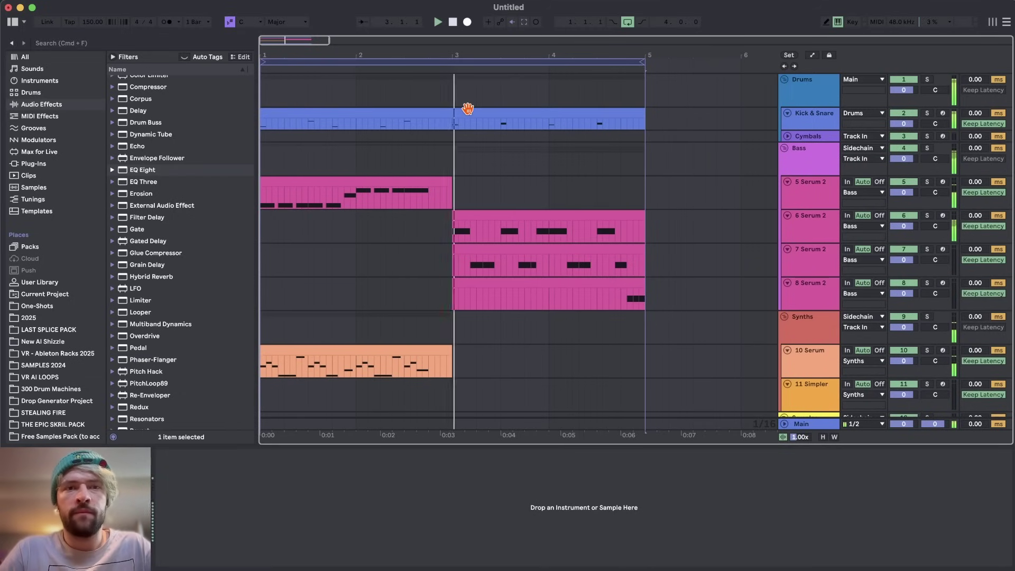
# Step: Add a VR_newkick_round57_11 note one sixteenth before the snare on beat 3 of bar 4 in the Kick & Snare clip
pyautogui.click(501, 127)
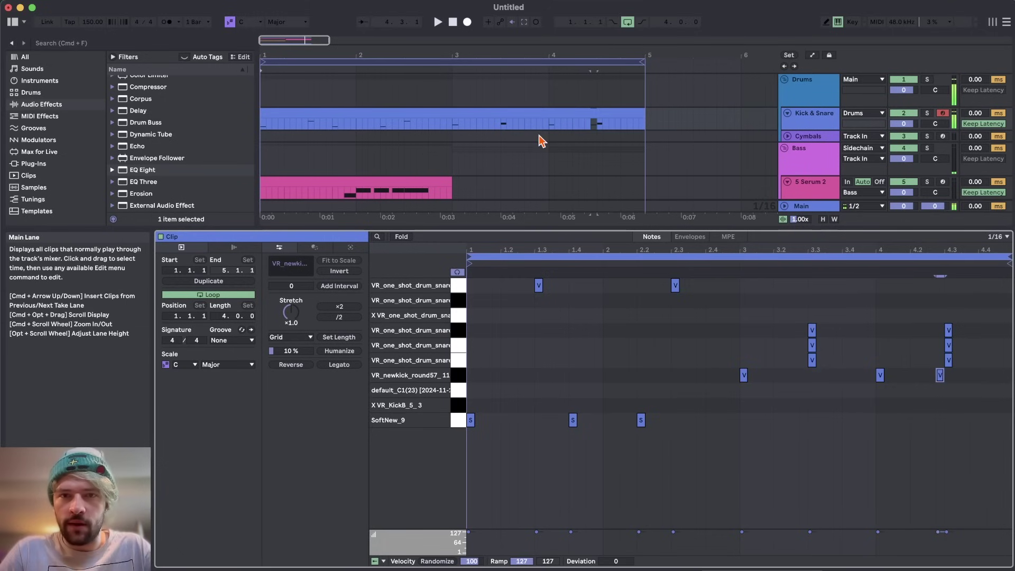
pyautogui.doubleClick(538, 125)
pyautogui.click(549, 125)
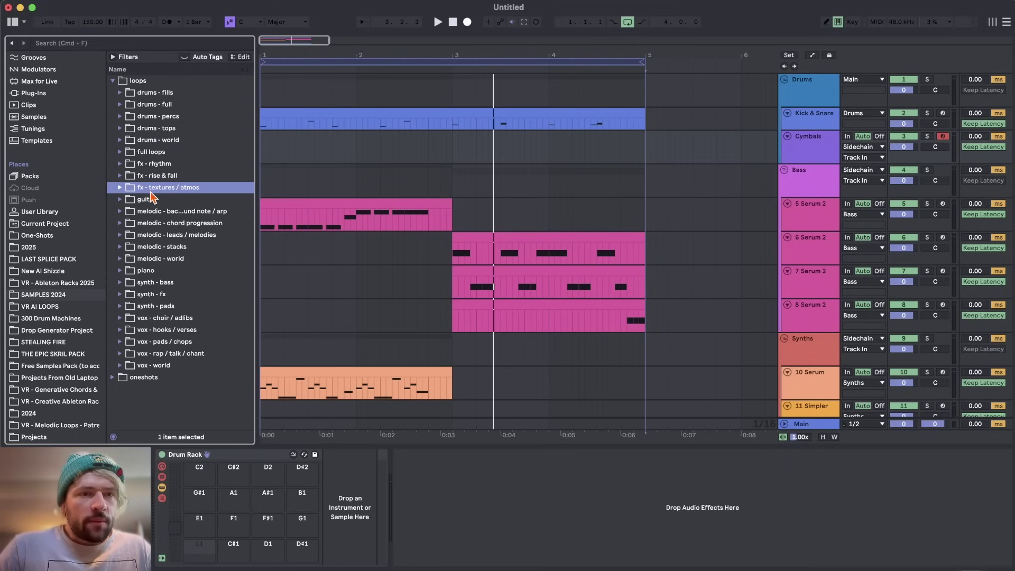
# Step: Fill pads C1 to F#1 of the Cymbals Drum Rack with SAMPLES 2024 hi-hats, ending with DECAP solid on F1 and BLYNE_hihat_one_shot_rocktrack_01 on F#1
pyautogui.click(157, 186)
pyautogui.click(154, 170)
pyautogui.moveTo(180, 245); pyautogui.dragTo(228, 523)
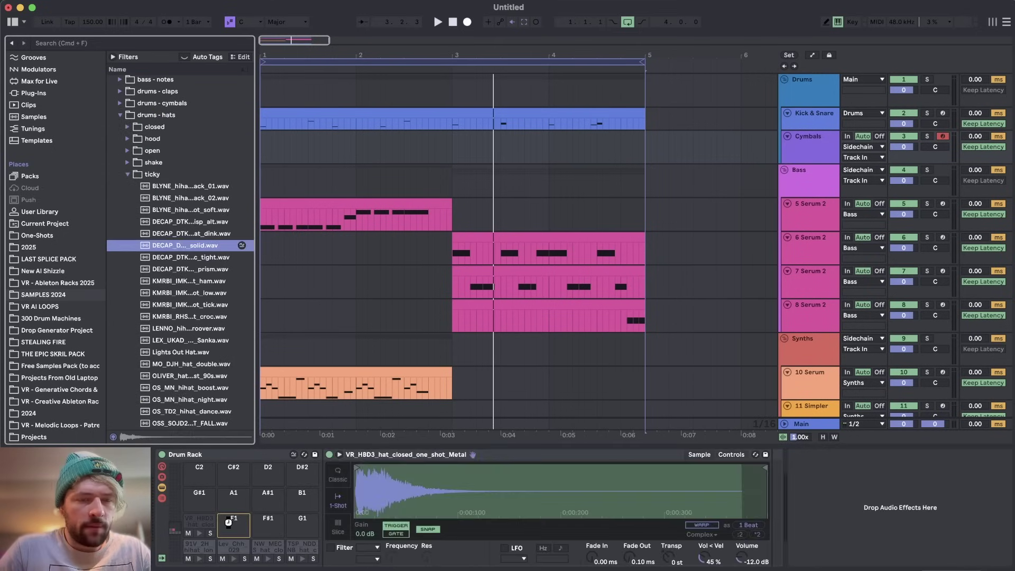
pyautogui.moveTo(184, 189); pyautogui.dragTo(295, 550)
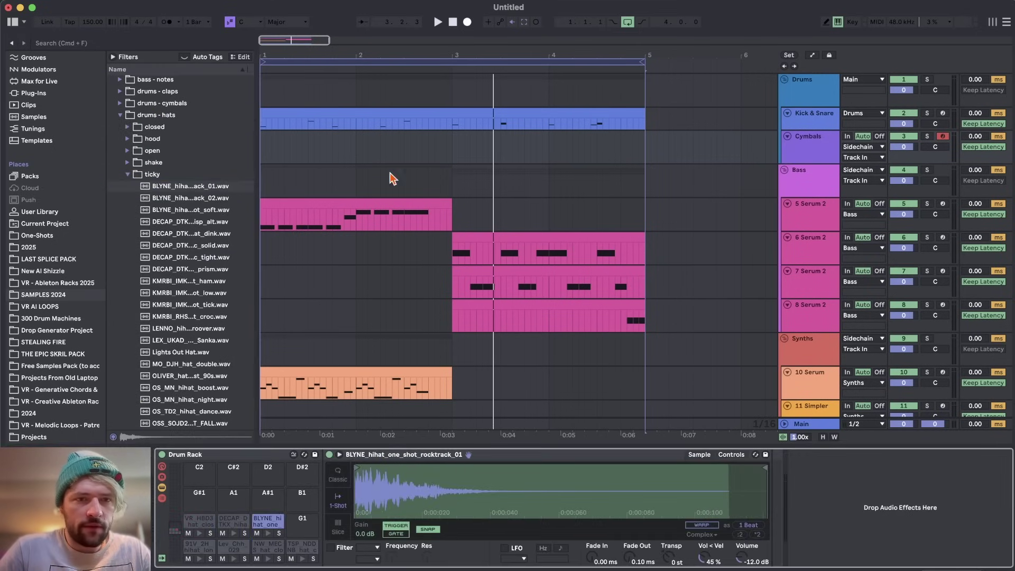
# Step: Load OLIVER_hat_closed_most_90s onto pad G1 and RKU_VFG, VR_HBD3 and TSP_STRT_V2_hat_closed_skew_screwd samples onto pads G#1, A1 and A#1
pyautogui.click(185, 376)
pyautogui.scroll(-3, 184, 327)
pyautogui.scroll(-2, 185, 381)
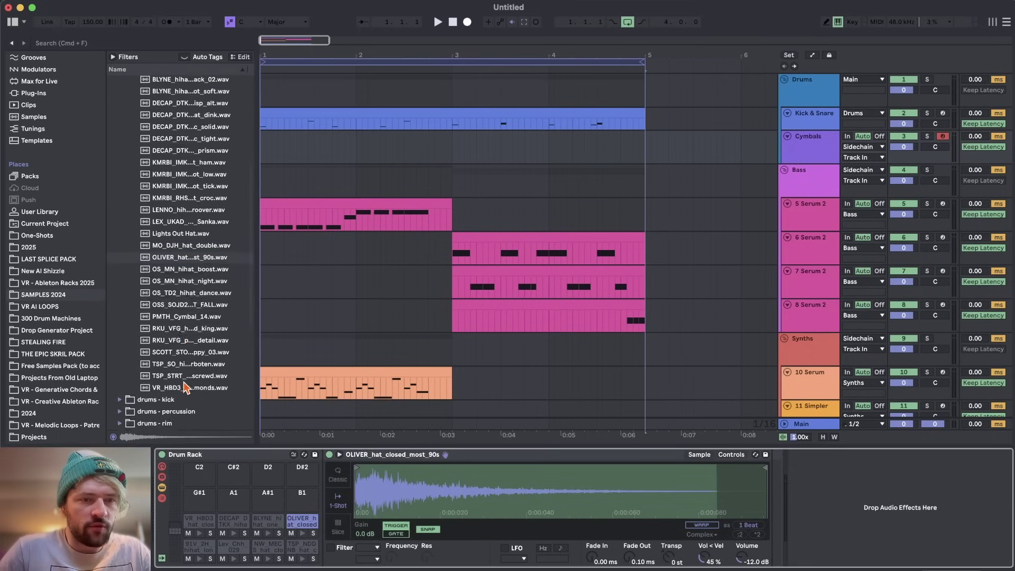
pyautogui.click(185, 338)
pyautogui.press('Down')
pyautogui.moveTo(185, 370); pyautogui.dragTo(268, 502)
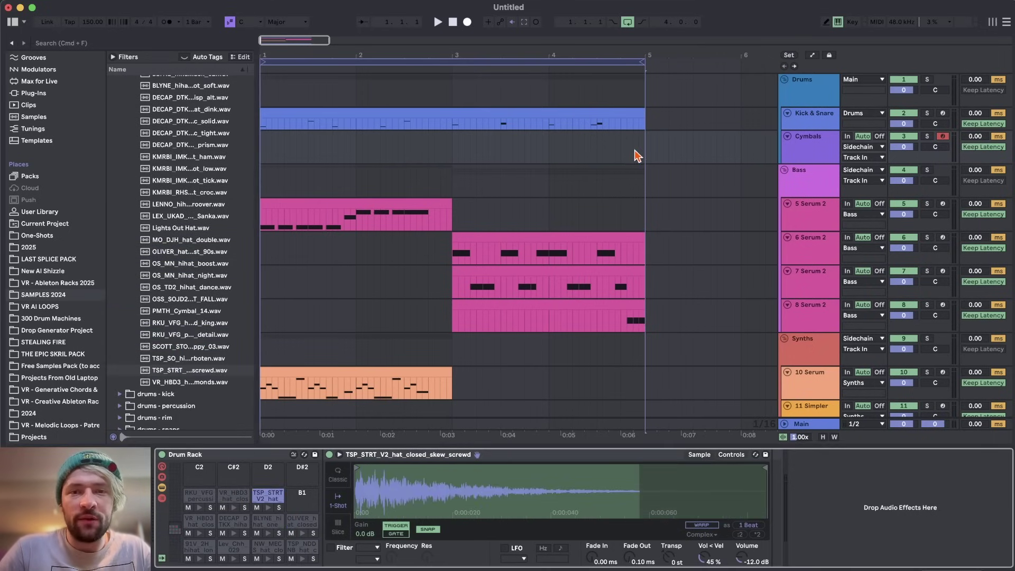
# Step: Write hi-hat patterns across bars 1 to 4 of the Cymbals track, alternating 91V_2H_hihat_lonely and NW_MECS hats from bar 3
pyautogui.moveTo(645, 151); pyautogui.dragTo(253, 150)
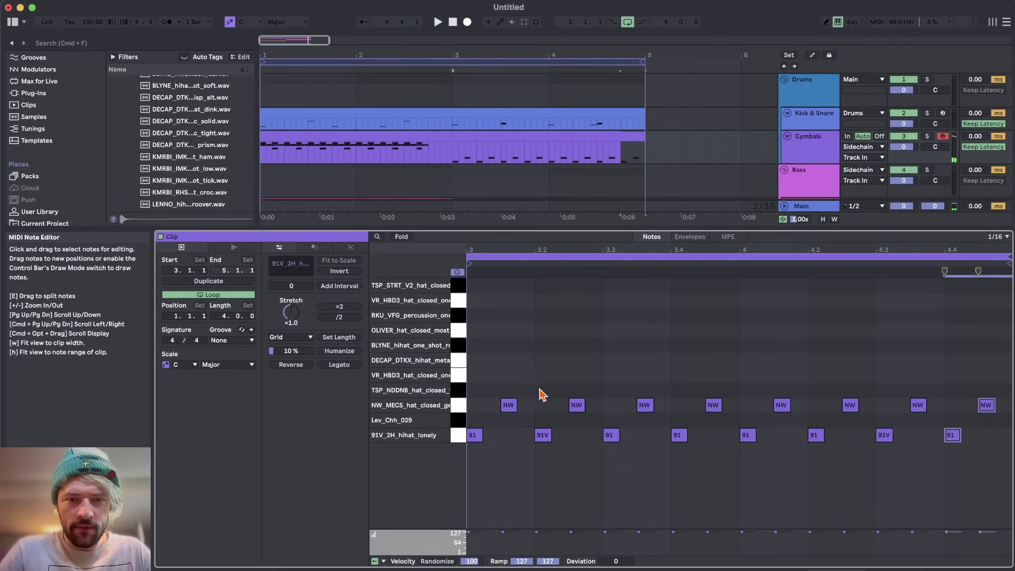
pyautogui.doubleClick(541, 390)
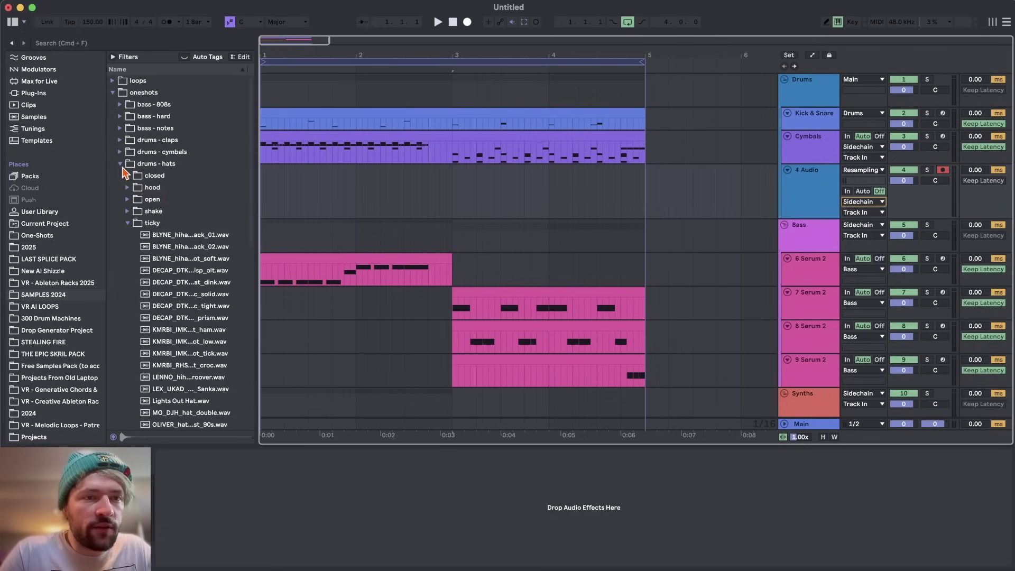
# Step: Place the gv_kit2_up_oneshot sample at bar 1 on the new audio track and add Delay, Reverb and EQ Eight with a low cut at 495 Hz
pyautogui.click(121, 164)
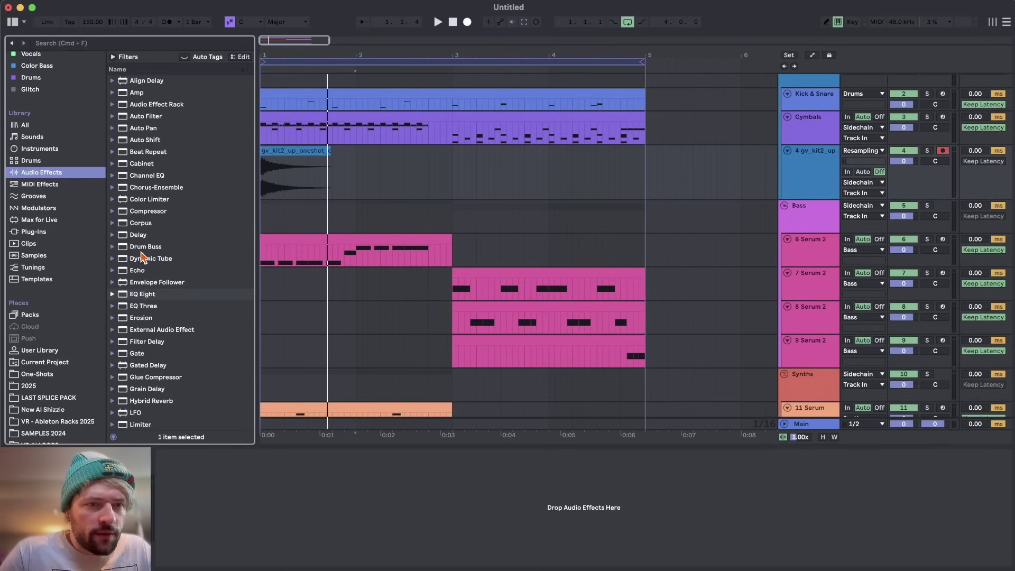
pyautogui.doubleClick(142, 235)
pyautogui.scroll(-10, 186, 387)
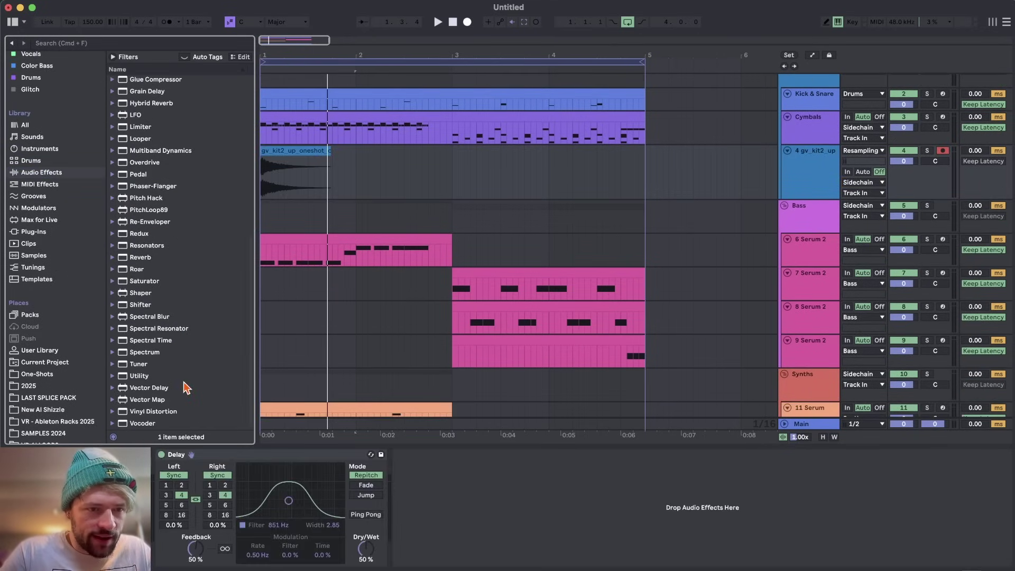
pyautogui.doubleClick(140, 258)
pyautogui.scroll(10, 147, 264)
pyautogui.doubleClick(142, 294)
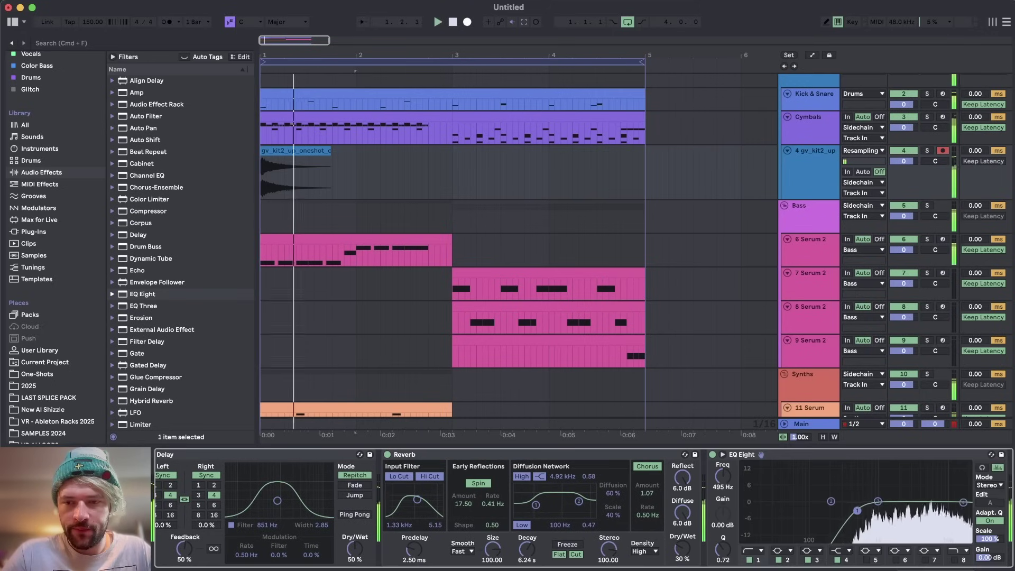
# Step: Lower the EQ Eight low cut on the gv_kit2_up one-shot track to 408 Hz
pyautogui.press('space')
pyautogui.moveTo(857, 511); pyautogui.dragTo(852, 509)
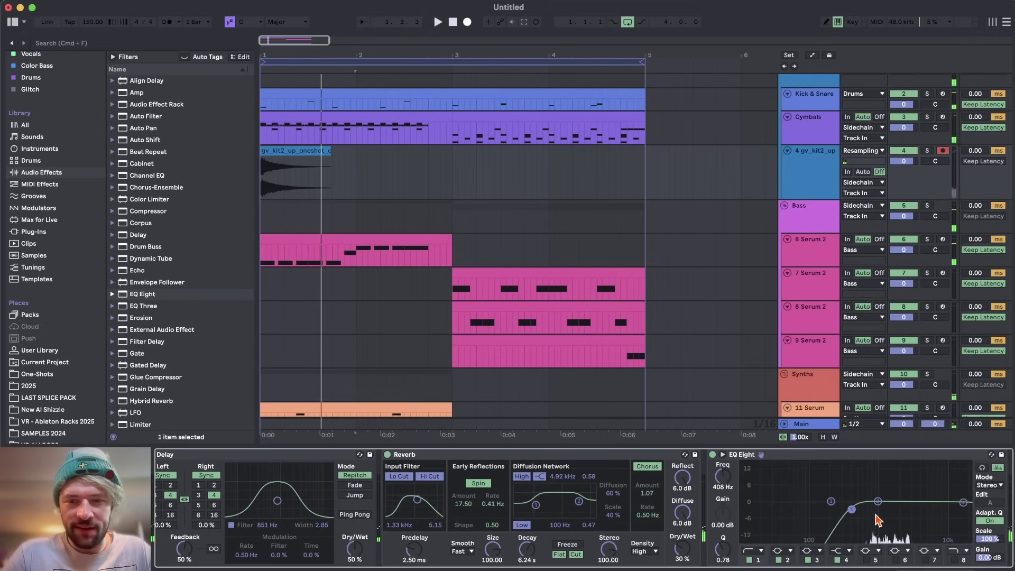
pyautogui.scroll(-2, 449, 255)
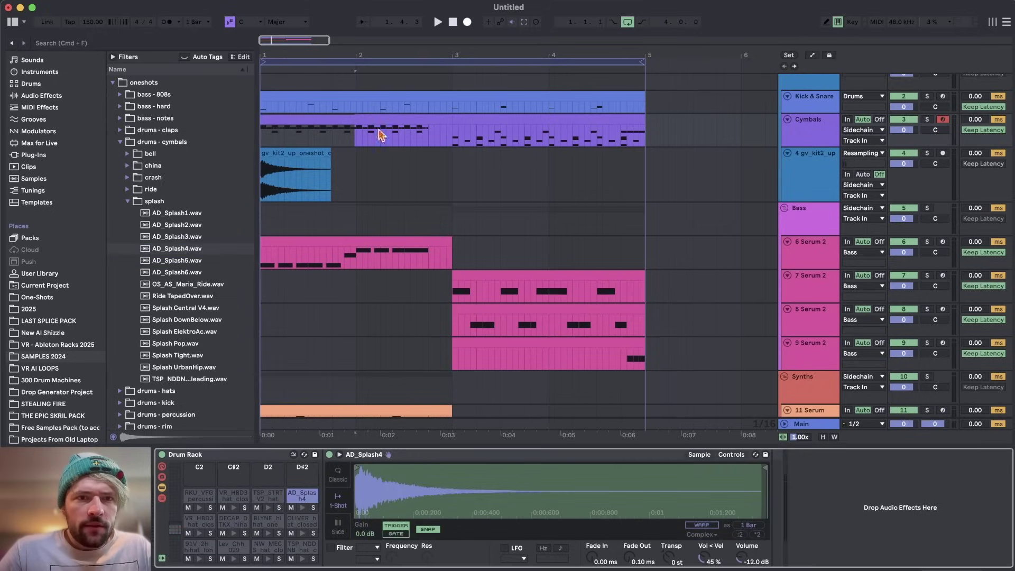
# Step: Add AD_Splash4 hits on beat 3 of bars 1 and 2 in the Cymbals clip and play the result
pyautogui.doubleClick(381, 116)
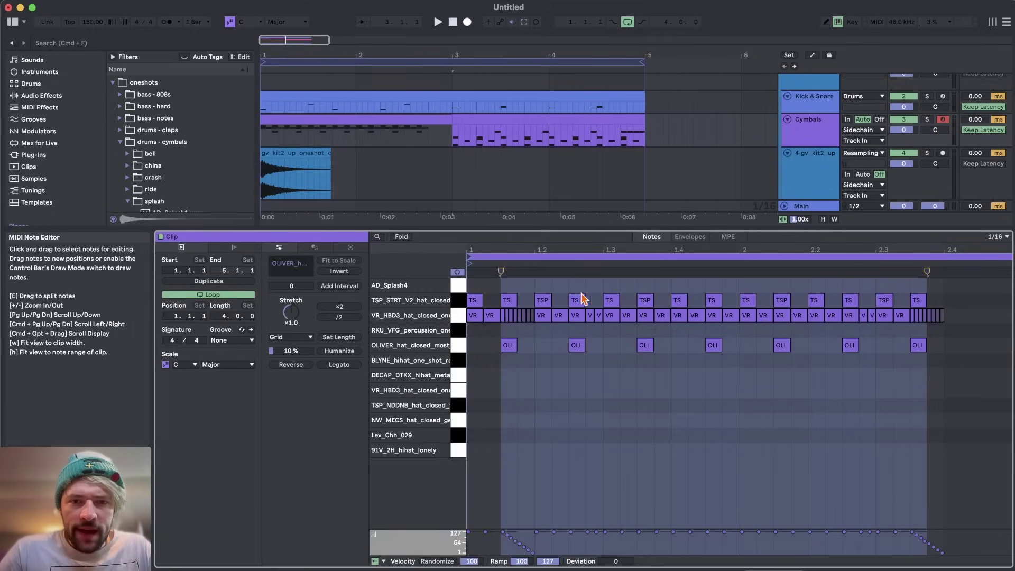
pyautogui.doubleClick(610, 285)
pyautogui.doubleClick(882, 285)
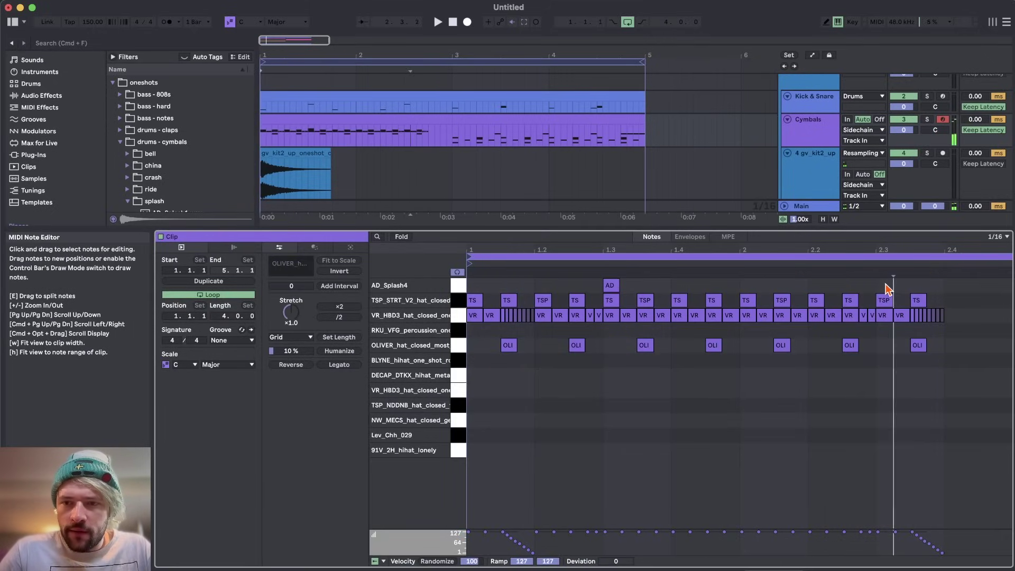
pyautogui.press('space')
pyautogui.click(952, 570)
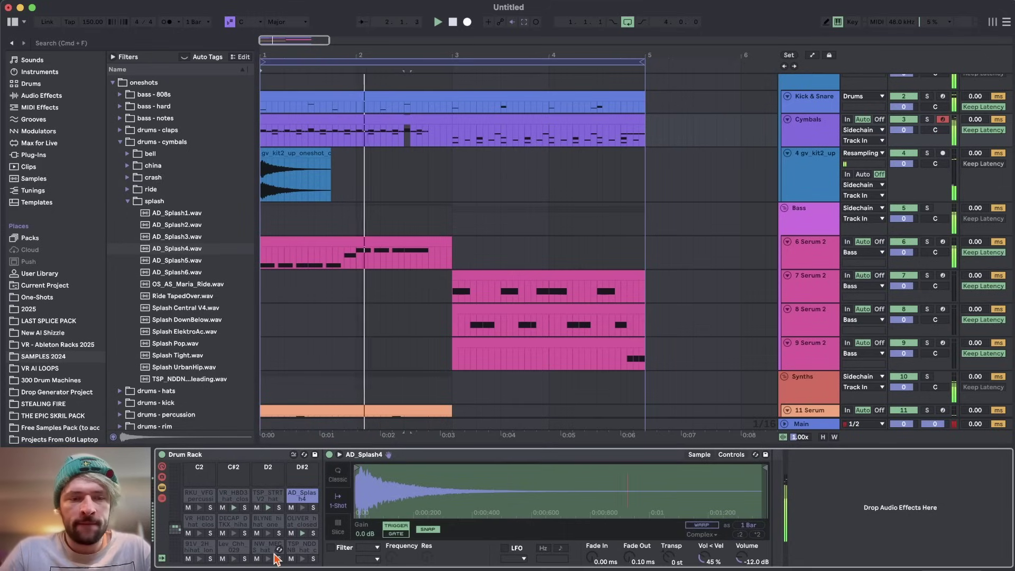
# Step: Insert a new audio track below the one-shot track and route its output to the Sidechain track
pyautogui.press('super+t')
pyautogui.click(862, 240)
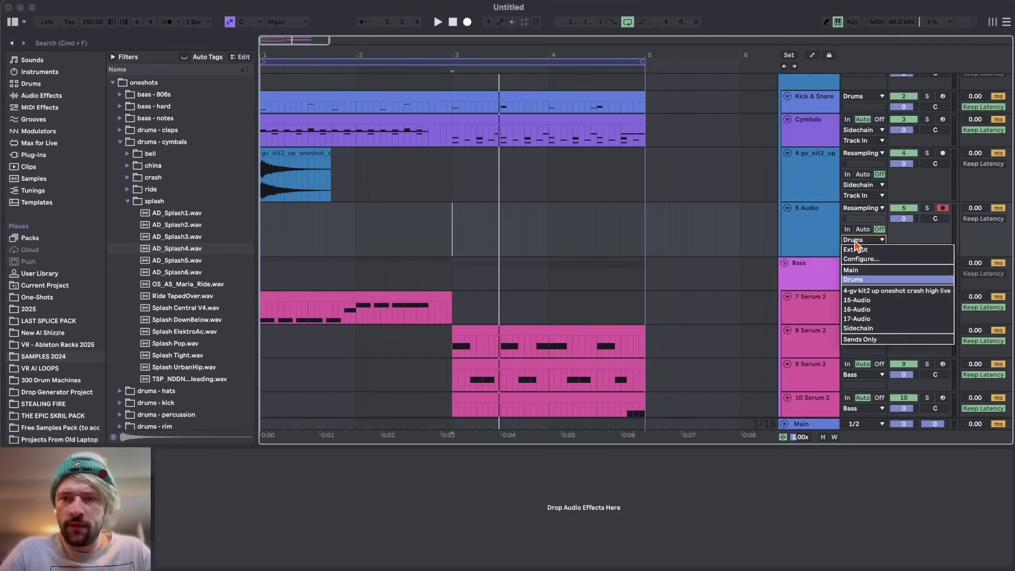
pyautogui.click(859, 328)
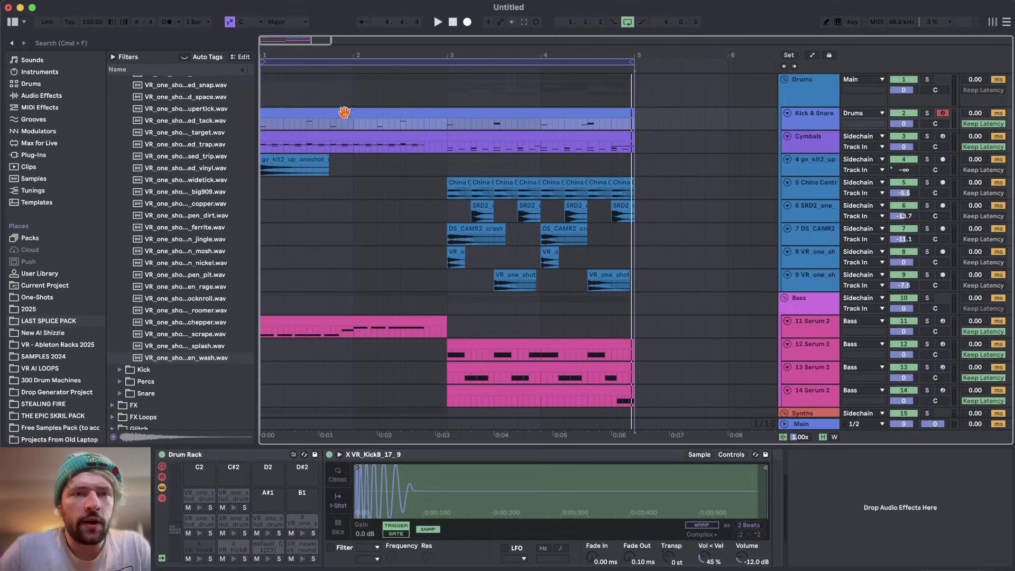
# Step: Examine the EQ Eight low cuts on the layered snare pads and the effect chain on the one-shot track
pyautogui.click(237, 524)
pyautogui.hscroll(-5, 824, 514)
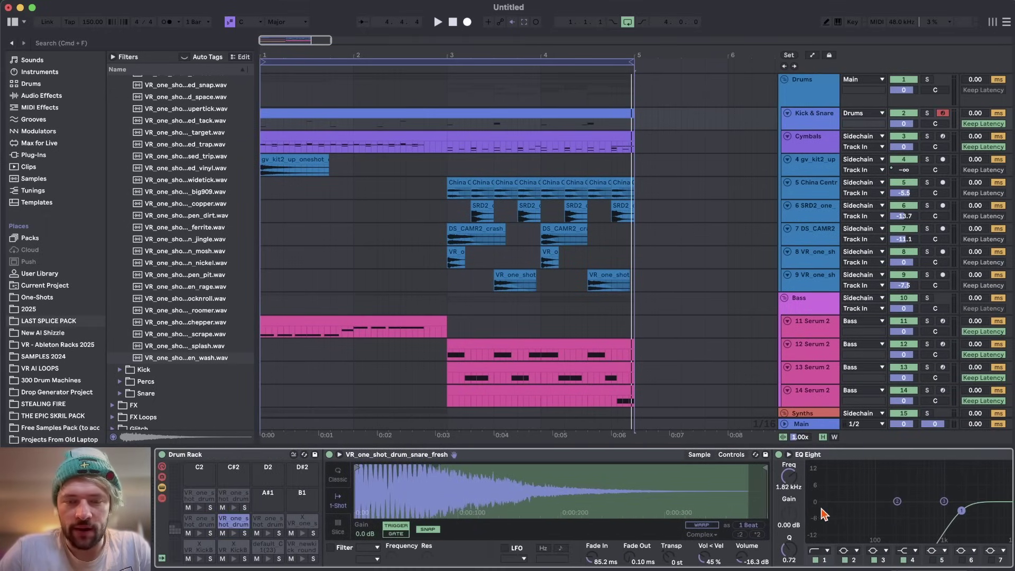
pyautogui.click(280, 522)
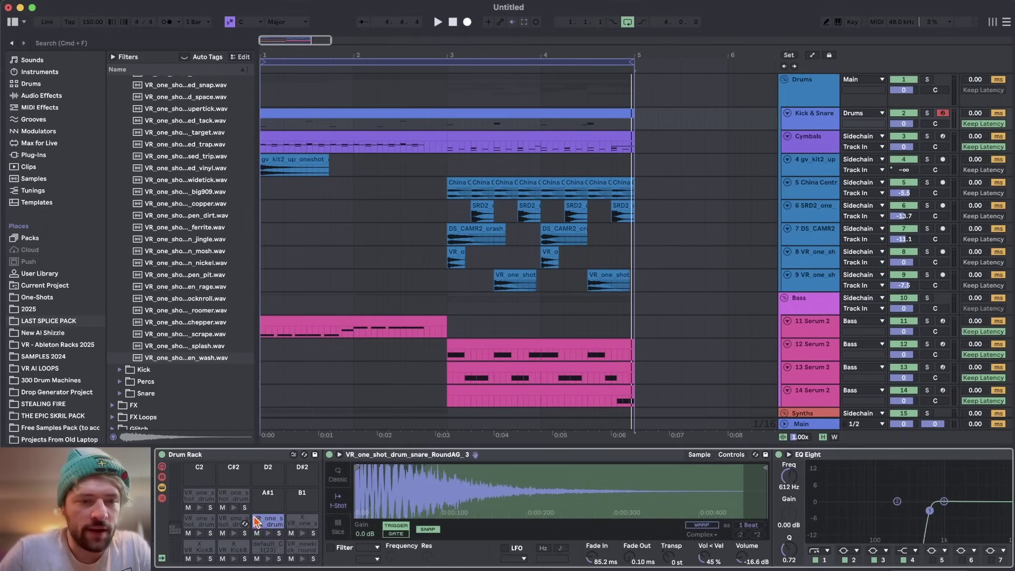
pyautogui.click(448, 168)
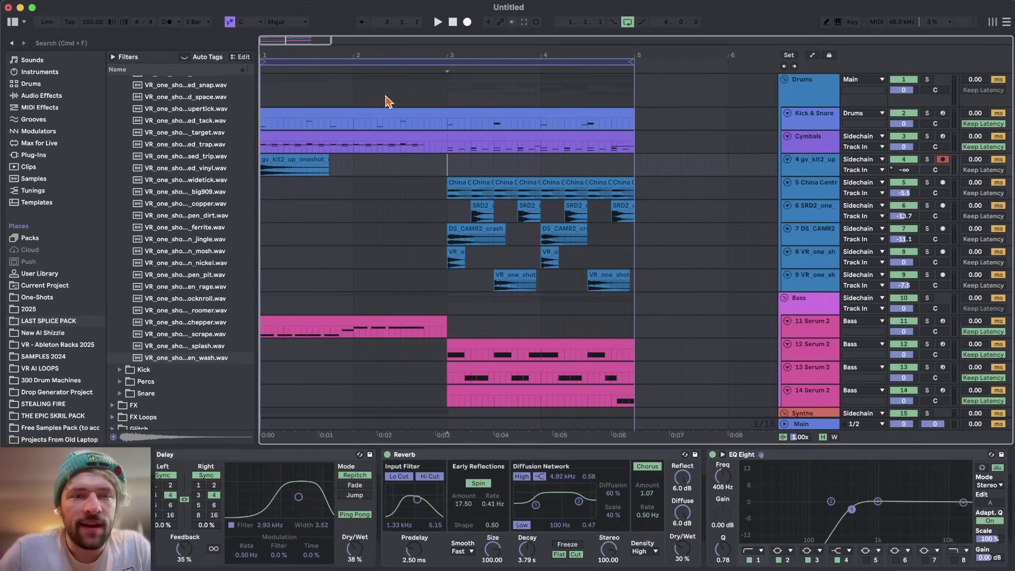
# Step: Audition the china, crash and one-shot cymbal layers from bar 3, soloing the VR one-shot on track 9
pyautogui.click(441, 256)
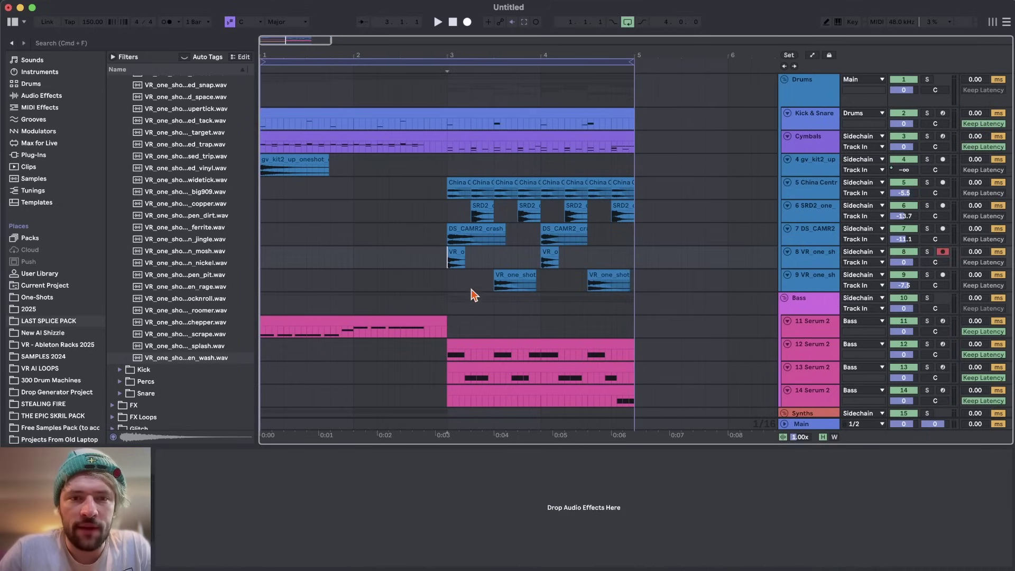
pyautogui.press('space')
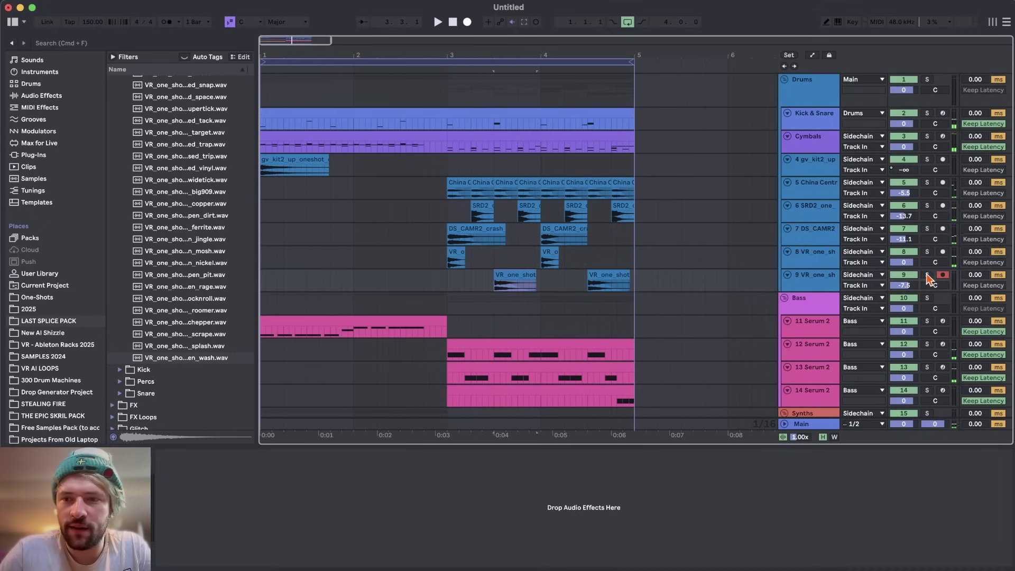
pyautogui.click(928, 275)
pyautogui.press('space')
pyautogui.press('space')
pyautogui.click(928, 275)
pyautogui.click(457, 225)
pyautogui.click(452, 185)
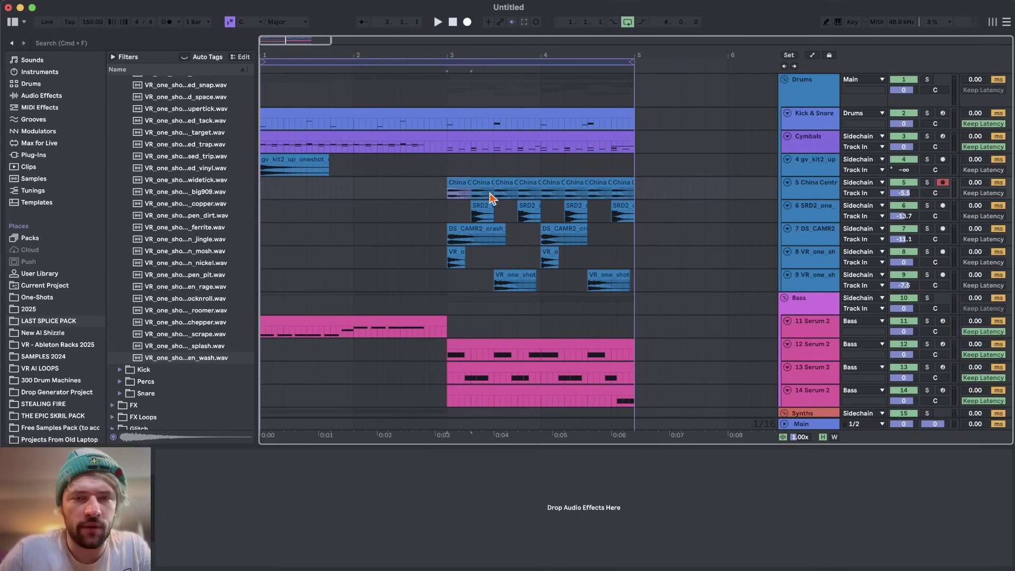
pyautogui.press('space')
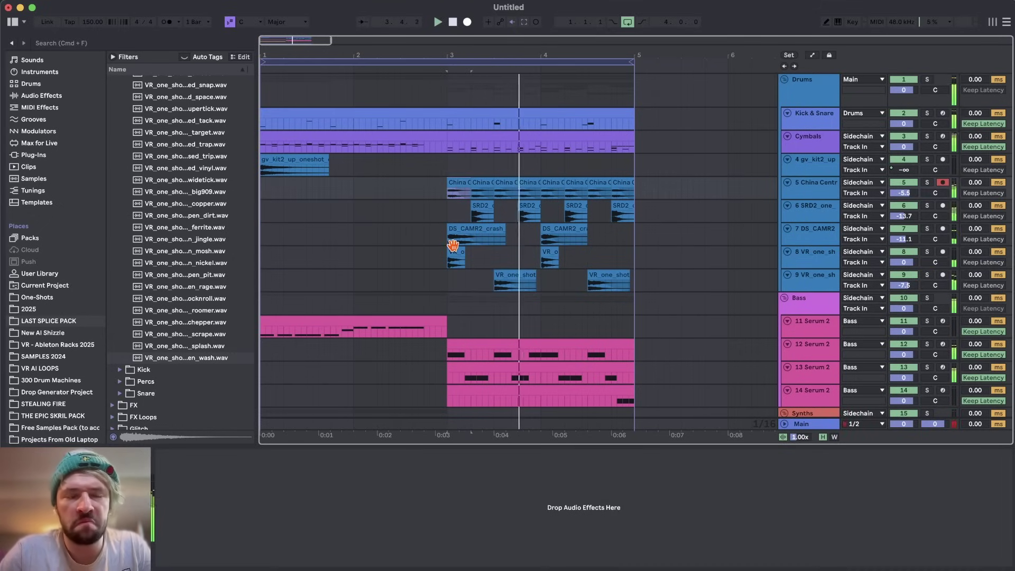
# Step: In the 16 Serum synth, modulate oscillator A's coarse pitch from Noise OSC by 8 and add Tube distortion plus a multiband compressor
pyautogui.scroll(-2, 454, 244)
pyautogui.scroll(2, 456, 253)
pyautogui.scroll(-2, 457, 253)
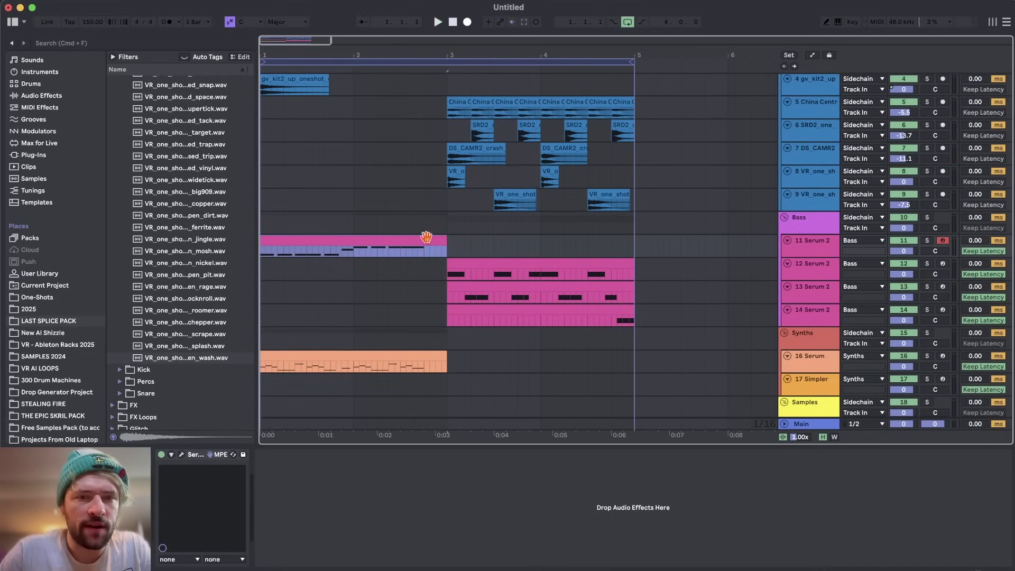
pyautogui.scroll(-2, 427, 236)
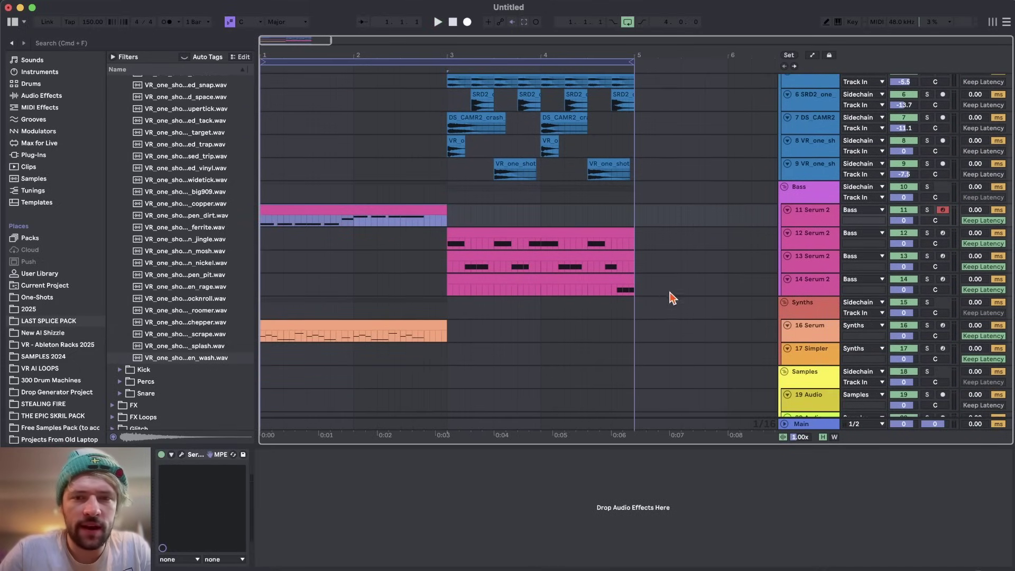
pyautogui.click(802, 339)
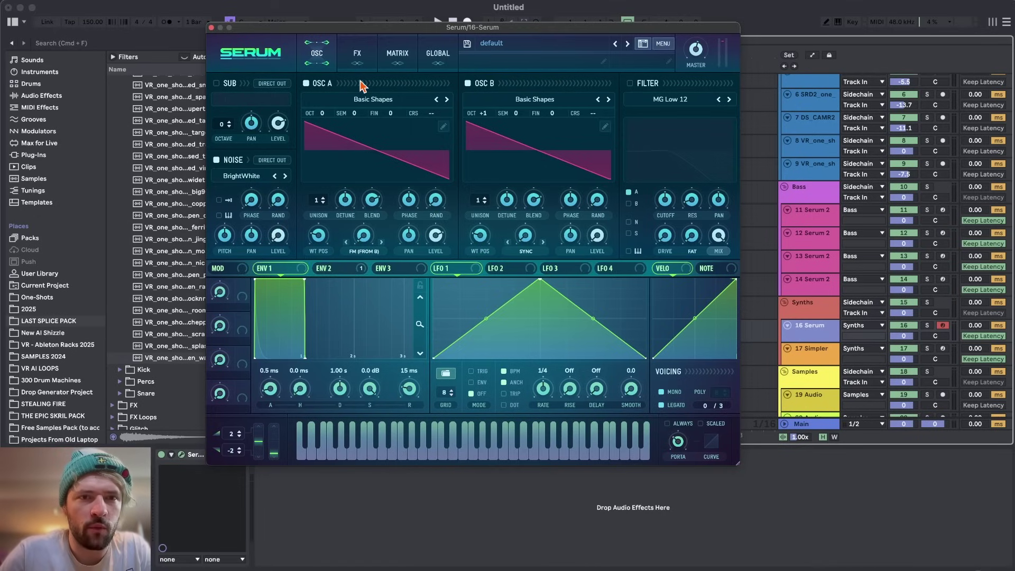
pyautogui.rightClick(392, 115)
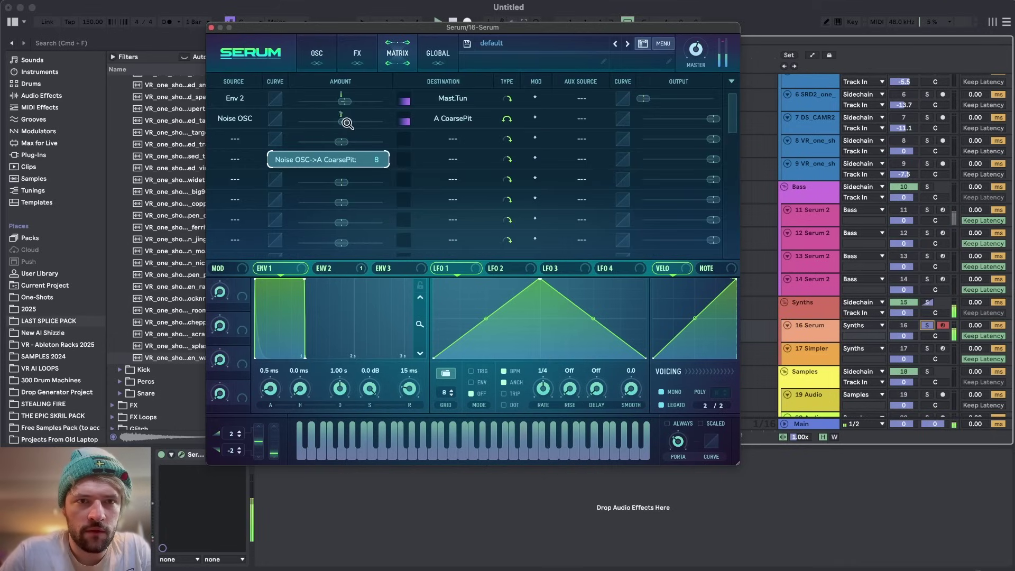
pyautogui.click(317, 54)
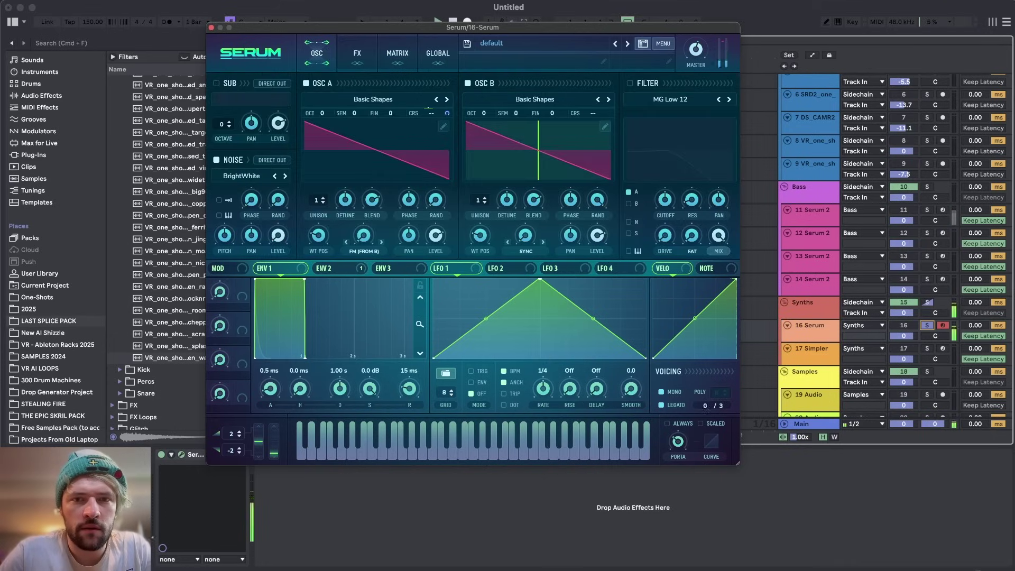
pyautogui.click(485, 199)
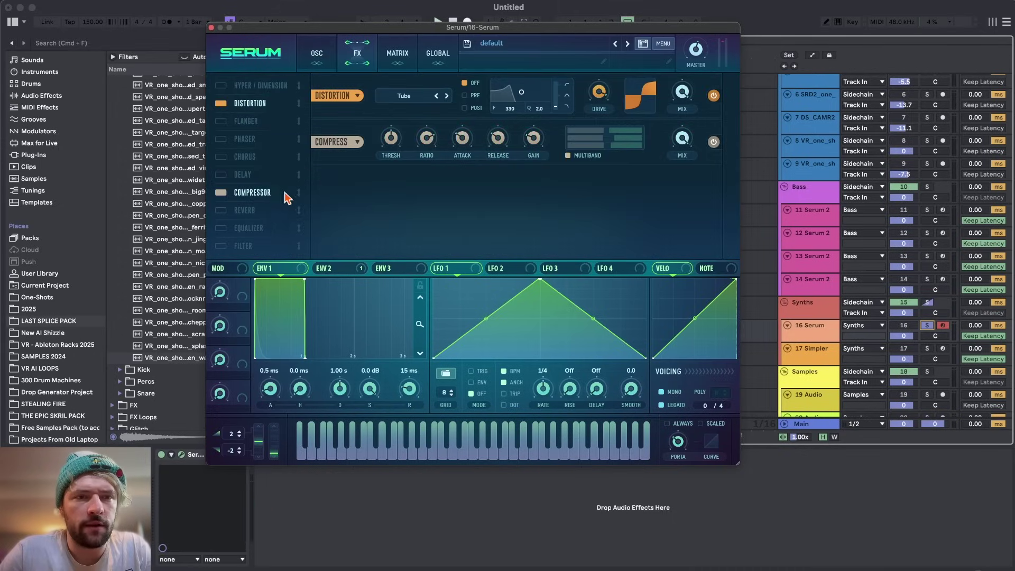
pyautogui.click(212, 28)
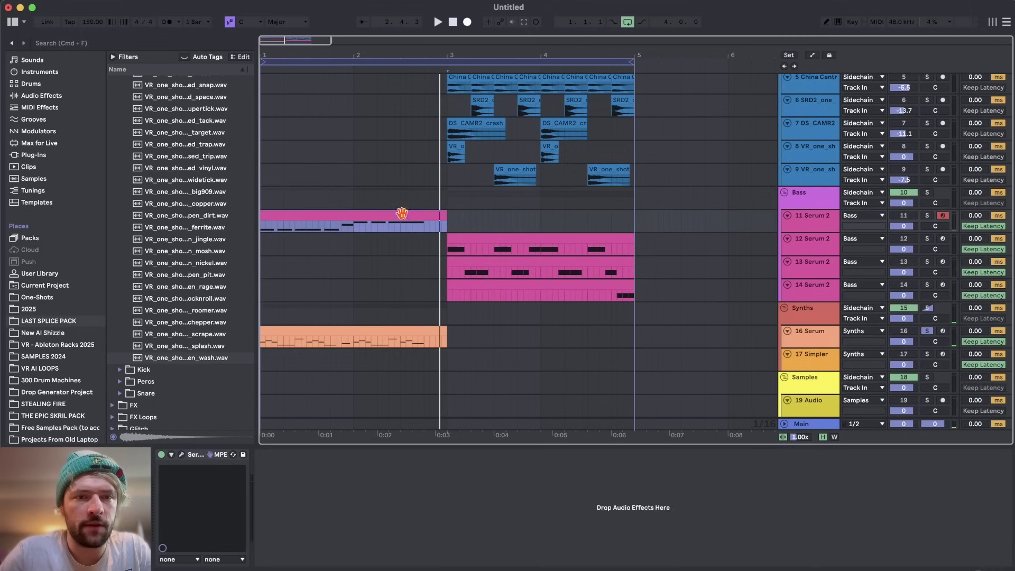
# Step: Add a Distortion effect in Overdrive mode with a stack of 2 to the 11 Serum 2 bass and raise its drive
pyautogui.click(827, 229)
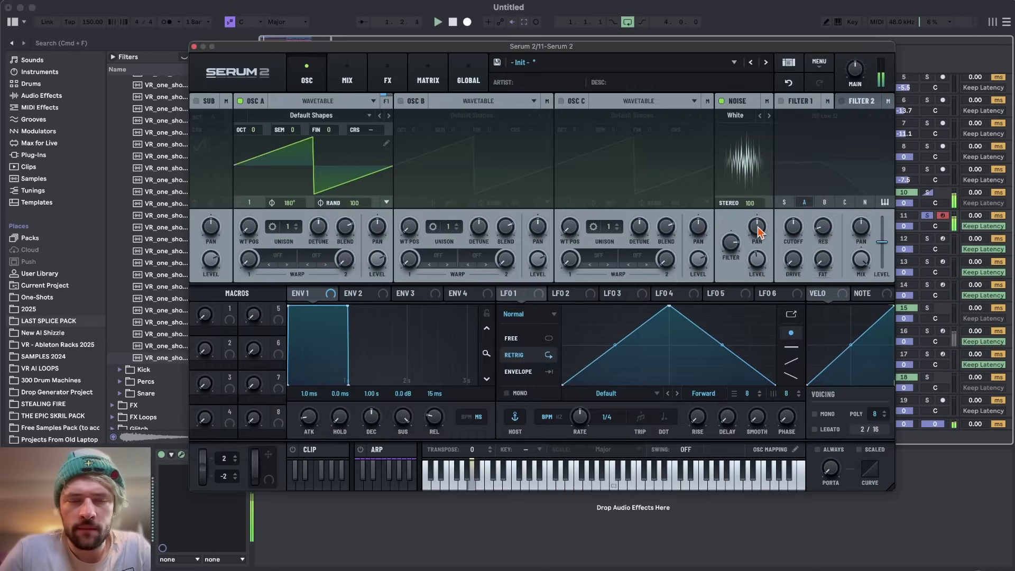
pyautogui.click(388, 77)
pyautogui.click(204, 122)
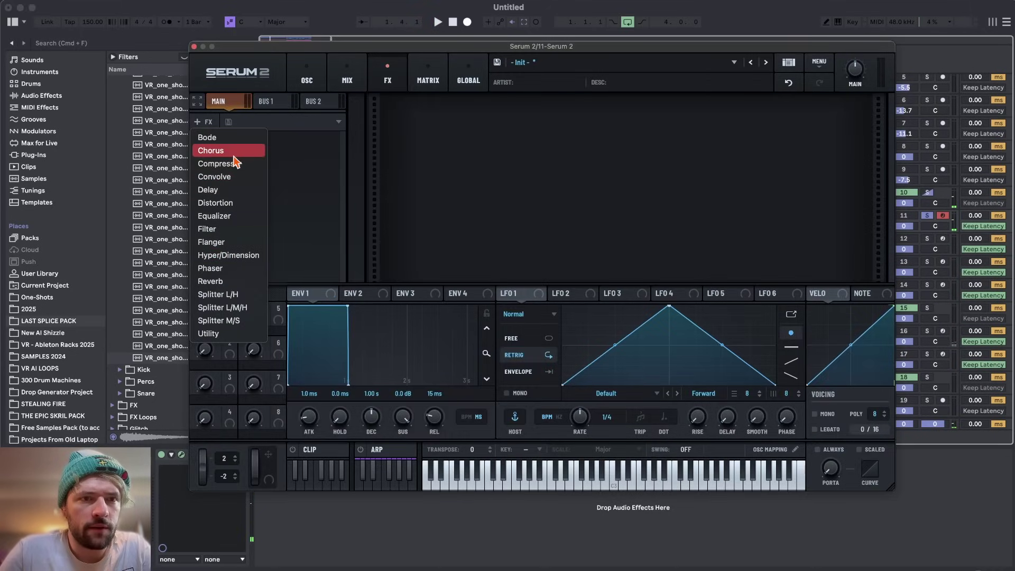
pyautogui.click(215, 203)
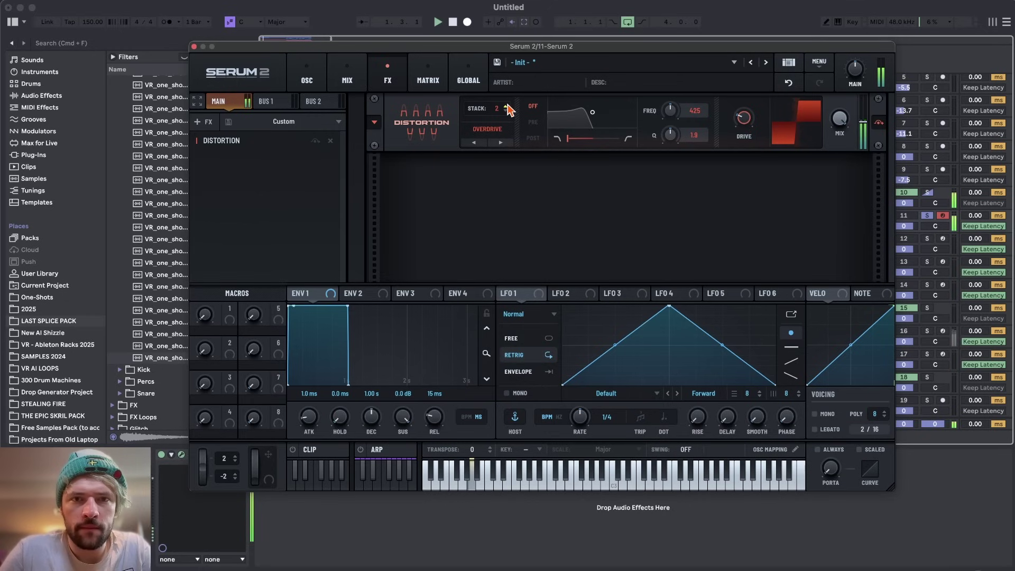
pyautogui.moveTo(751, 127); pyautogui.dragTo(745, 80)
# Step: Enable oscillator B as a sine at octave +2, semitone +7 and 25% level, and set the noise level to 33%
pyautogui.moveTo(410, 226); pyautogui.dragTo(419, 93)
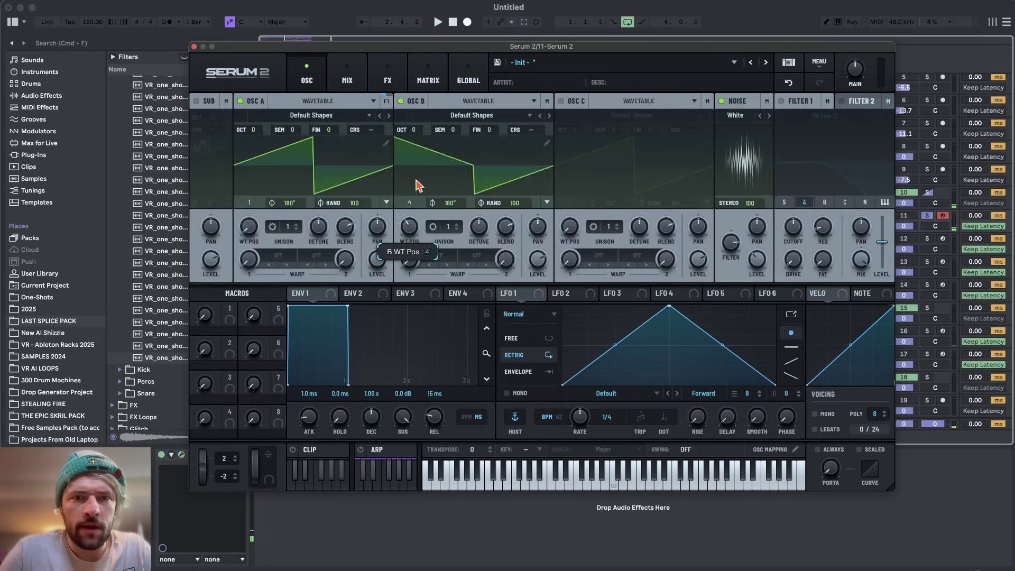
pyautogui.moveTo(452, 122); pyautogui.dragTo(463, 119)
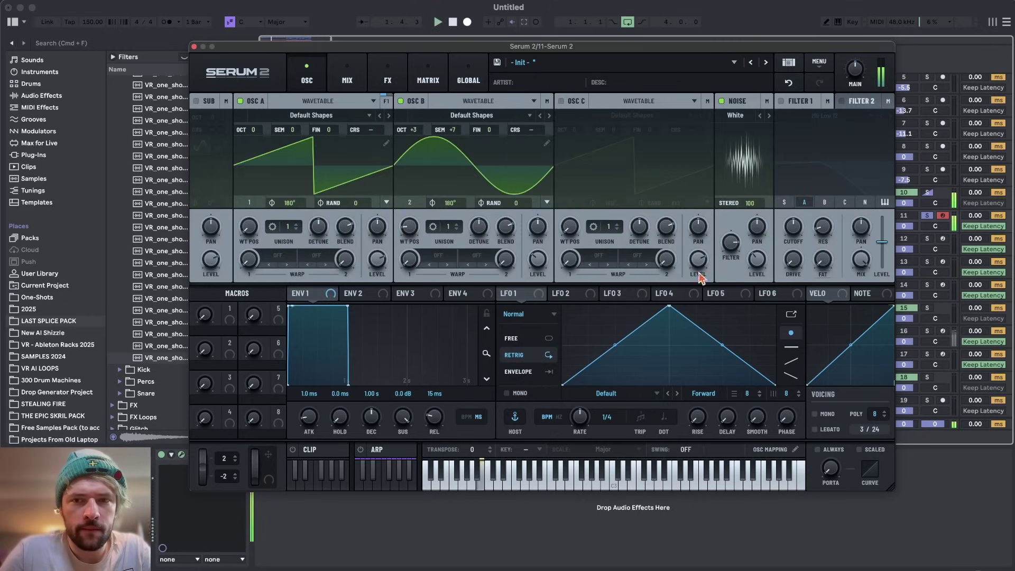
pyautogui.click(933, 222)
pyautogui.moveTo(539, 264); pyautogui.dragTo(540, 273)
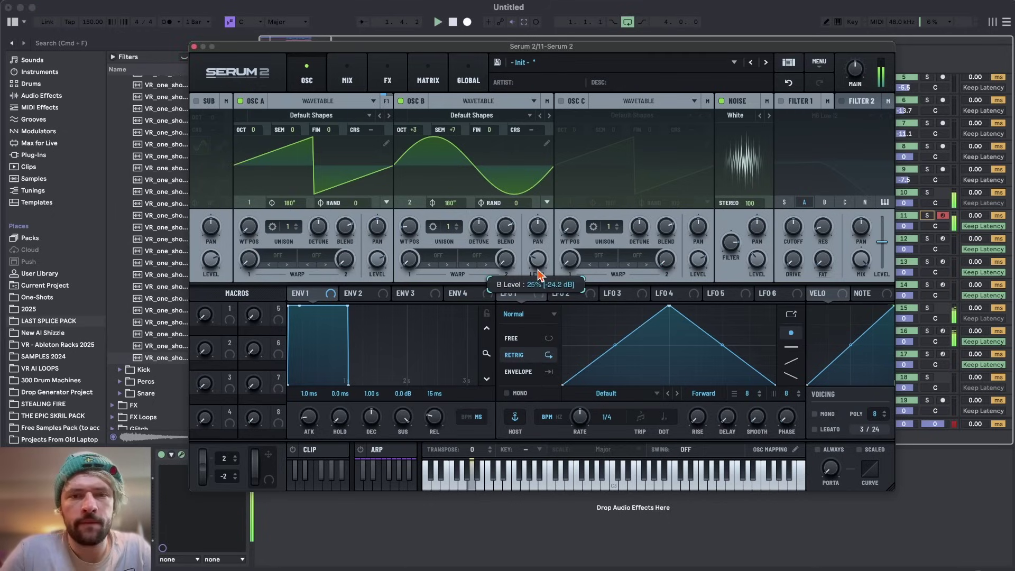
pyautogui.moveTo(414, 130); pyautogui.dragTo(413, 136)
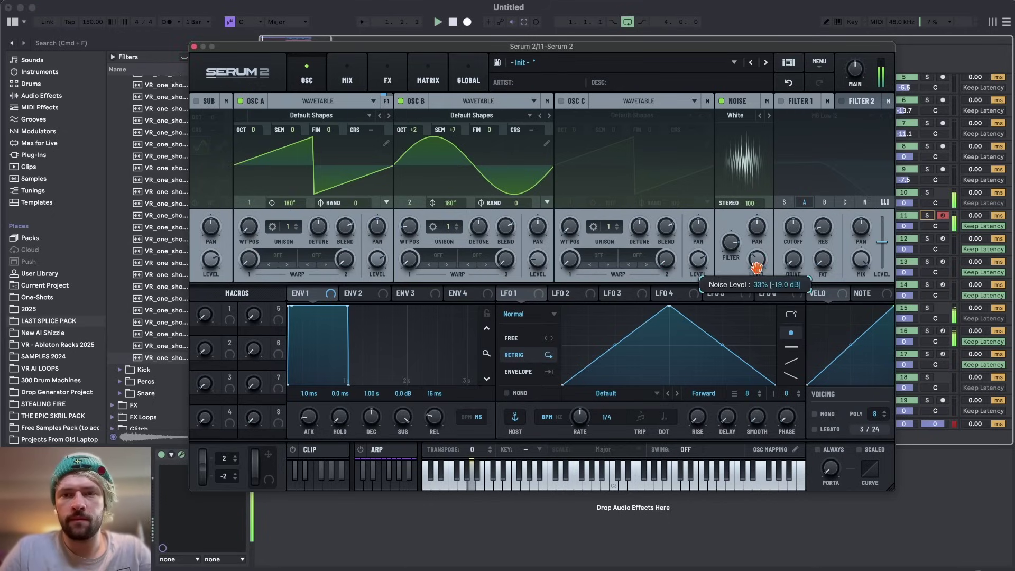
# Step: Route Env 2 to Main Tuning in the 11 Serum 2 modulation matrix with an amount of 10%
pyautogui.click(428, 80)
pyautogui.click(388, 79)
pyautogui.click(201, 123)
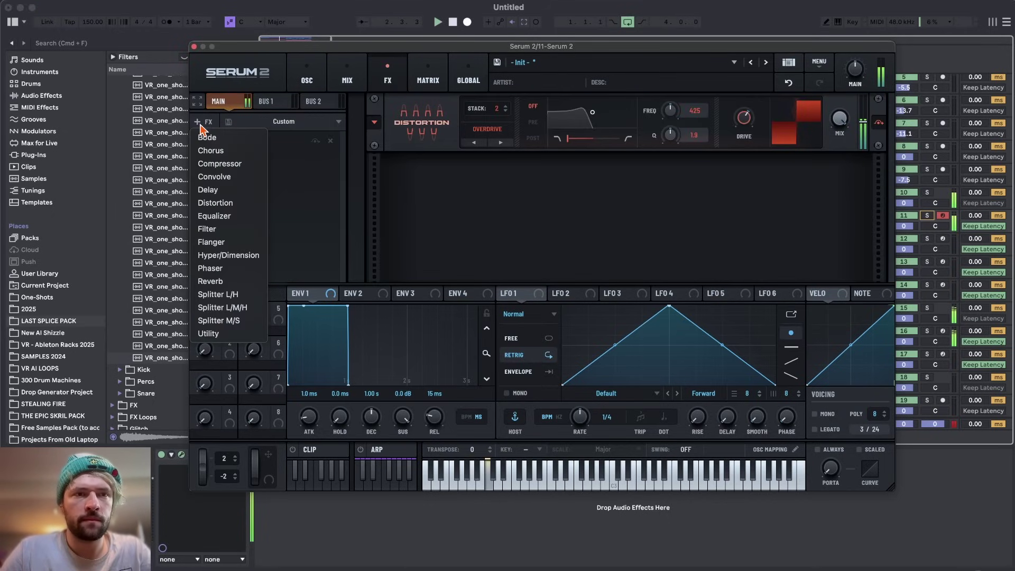
pyautogui.click(428, 79)
pyautogui.click(249, 120)
pyautogui.click(312, 168)
pyautogui.click(521, 120)
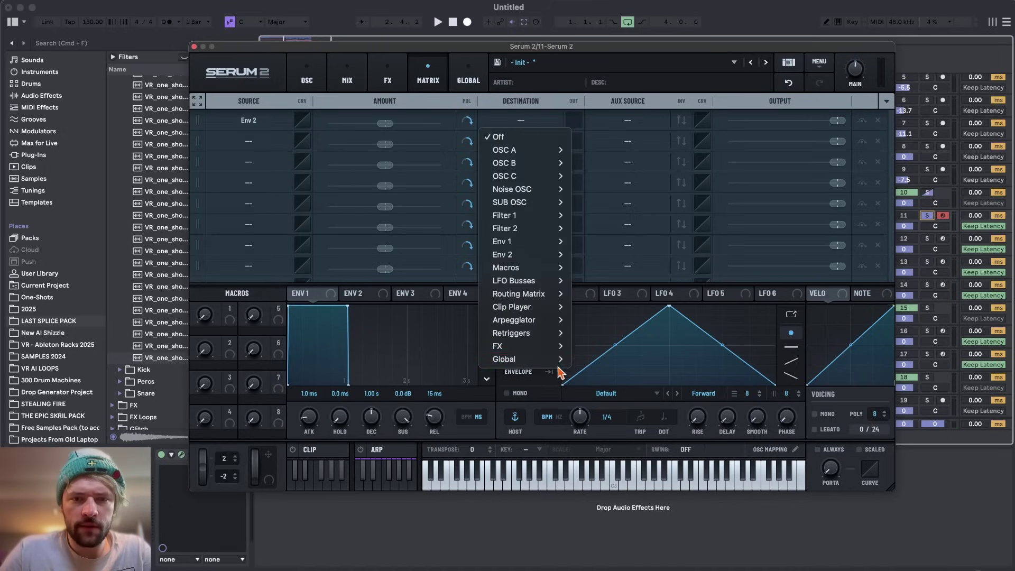
pyautogui.moveTo(554, 359)
pyautogui.click(587, 360)
pyautogui.moveTo(385, 125); pyautogui.dragTo(392, 124)
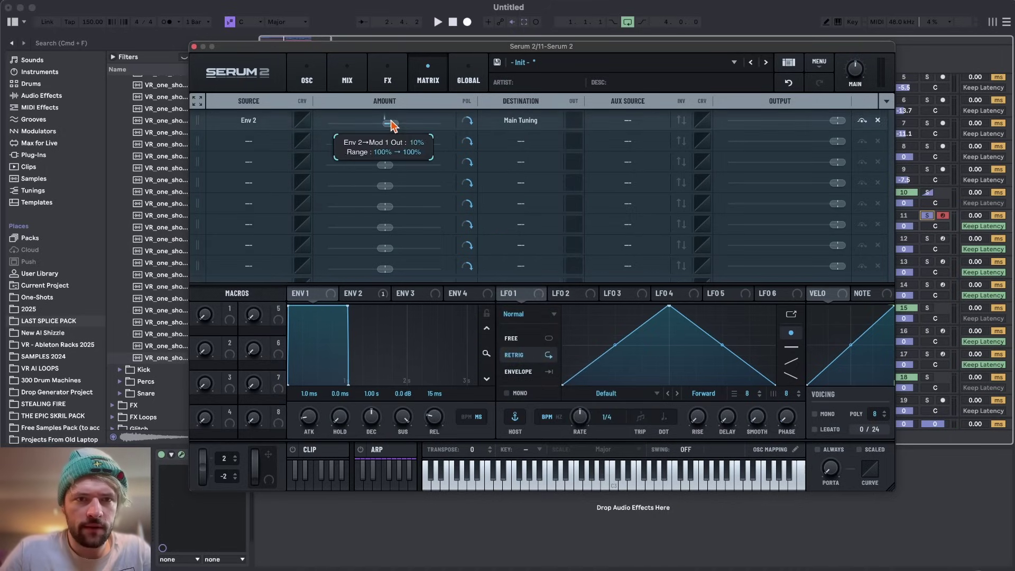
# Step: Shape Env 2 as a short pitch drop with no sustain, a 195 ms decay and a steep decay curve, checking it in the mix
pyautogui.click(365, 293)
pyautogui.moveTo(411, 420); pyautogui.dragTo(373, 436)
pyautogui.press('space')
pyautogui.moveTo(293, 368); pyautogui.dragTo(294, 383)
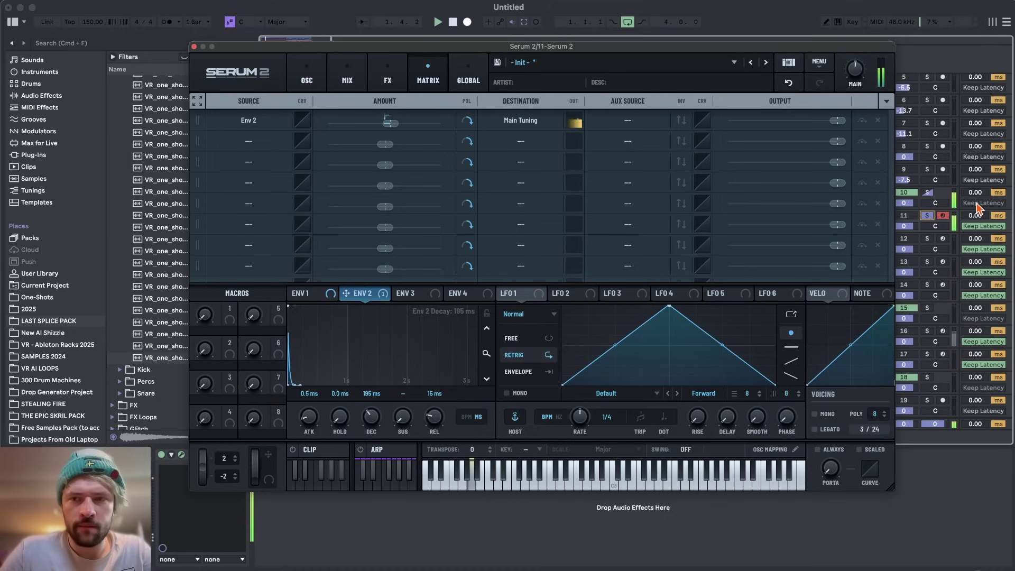
pyautogui.click(928, 216)
pyautogui.moveTo(373, 419); pyautogui.dragTo(373, 420)
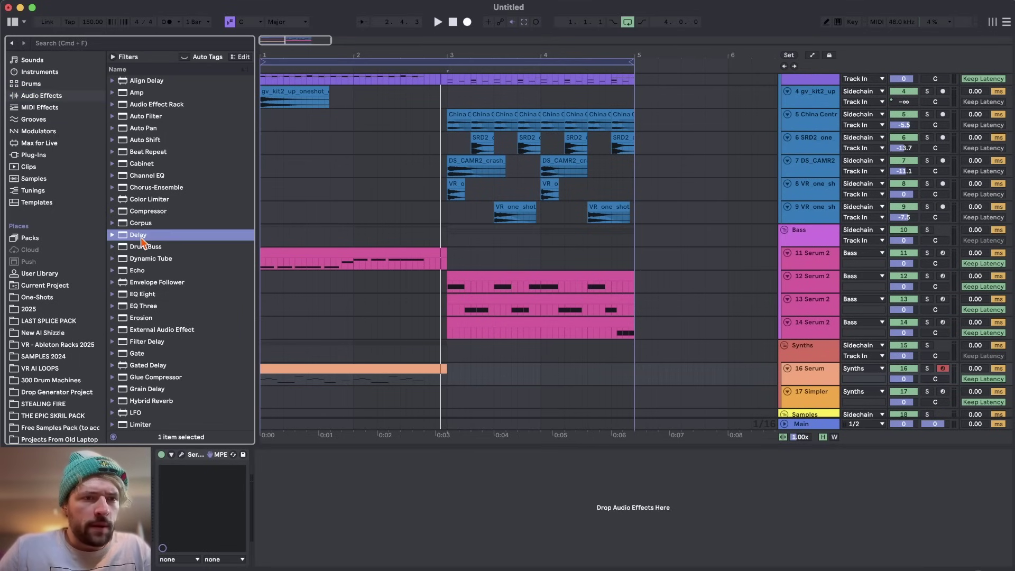
# Step: Add a Delay in Repitch mode with Ping Pong to the 16 Serum track, automate its Dry/Wet, and play back the arrangement
pyautogui.moveTo(138, 234); pyautogui.dragTo(399, 517)
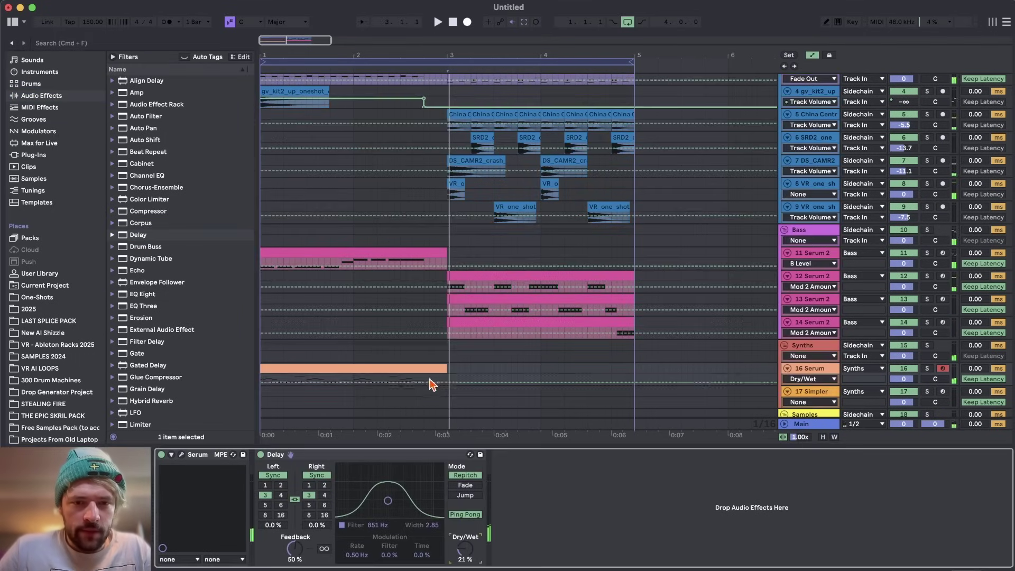
pyautogui.click(424, 381)
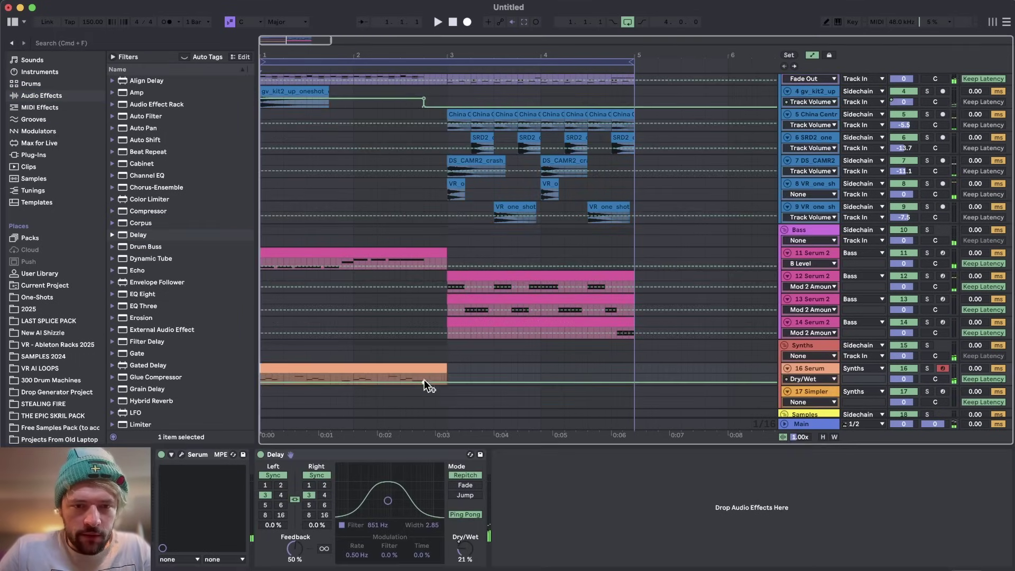
pyautogui.press('a')
pyautogui.press('space')
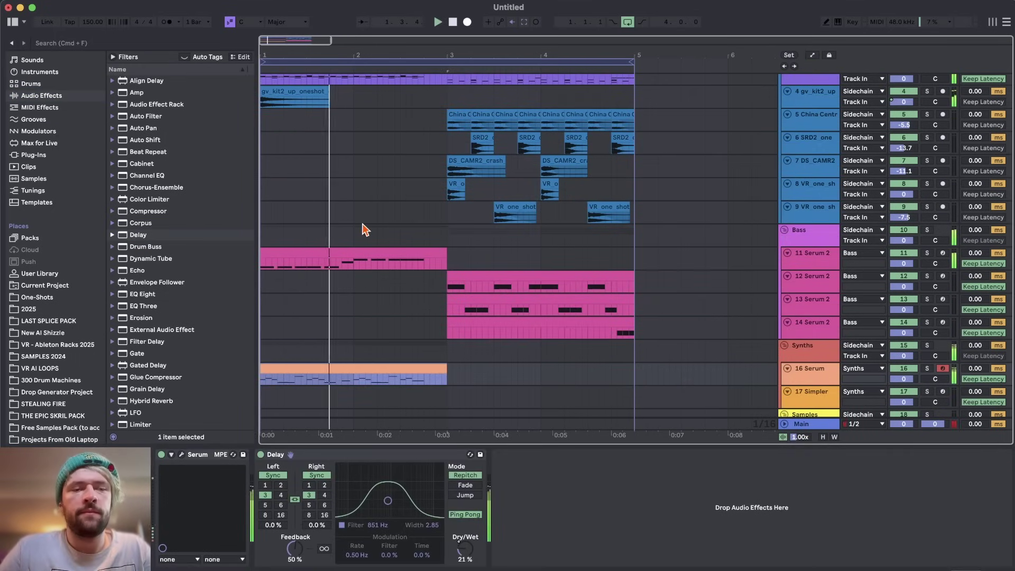
pyautogui.scroll(3, 411, 229)
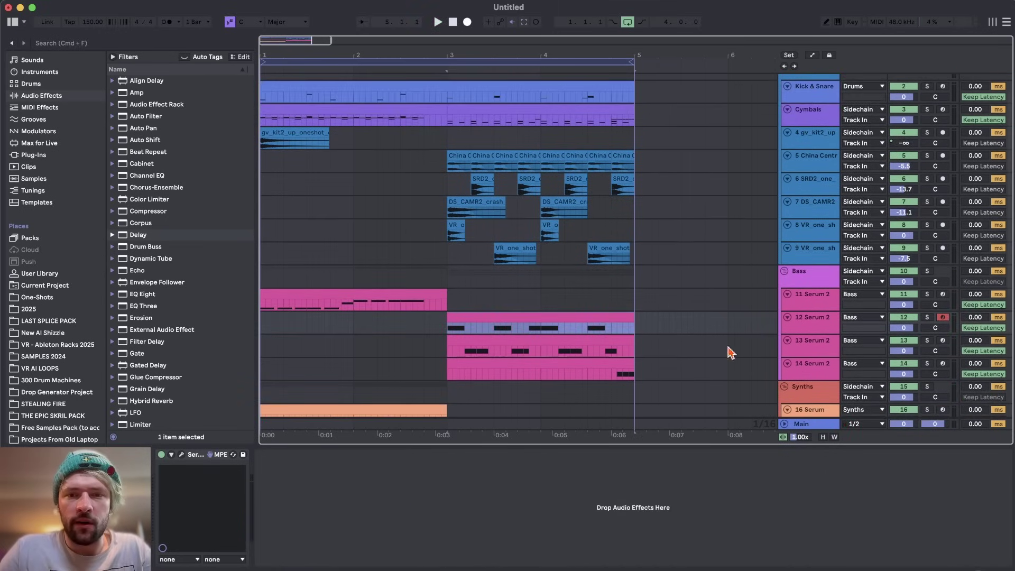
# Step: Review the 12 Serum 2 patch, checking its oscillators, its soloed sound and its effects chain
pyautogui.click(829, 327)
pyautogui.click(182, 455)
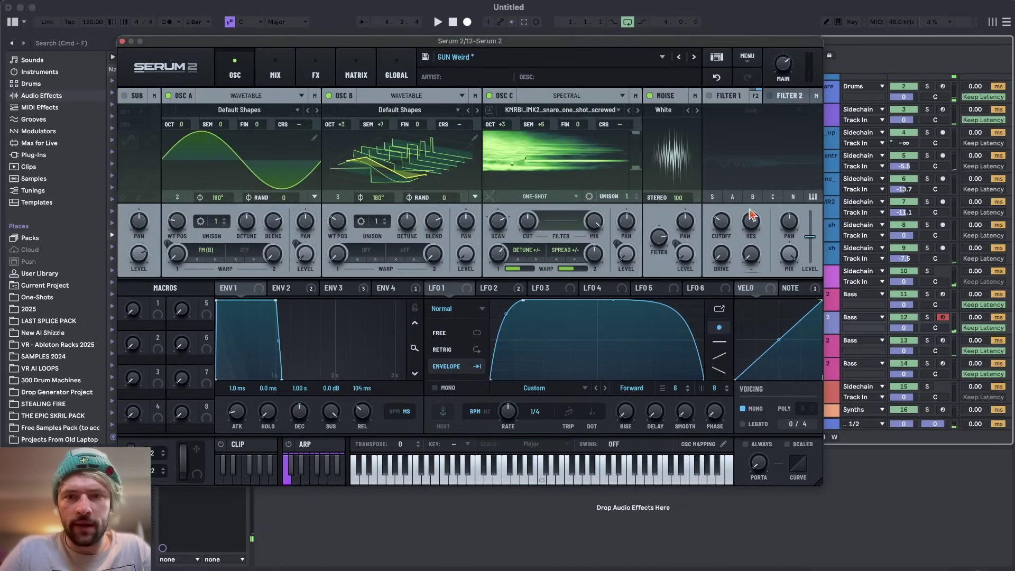
pyautogui.click(928, 317)
pyautogui.press('space')
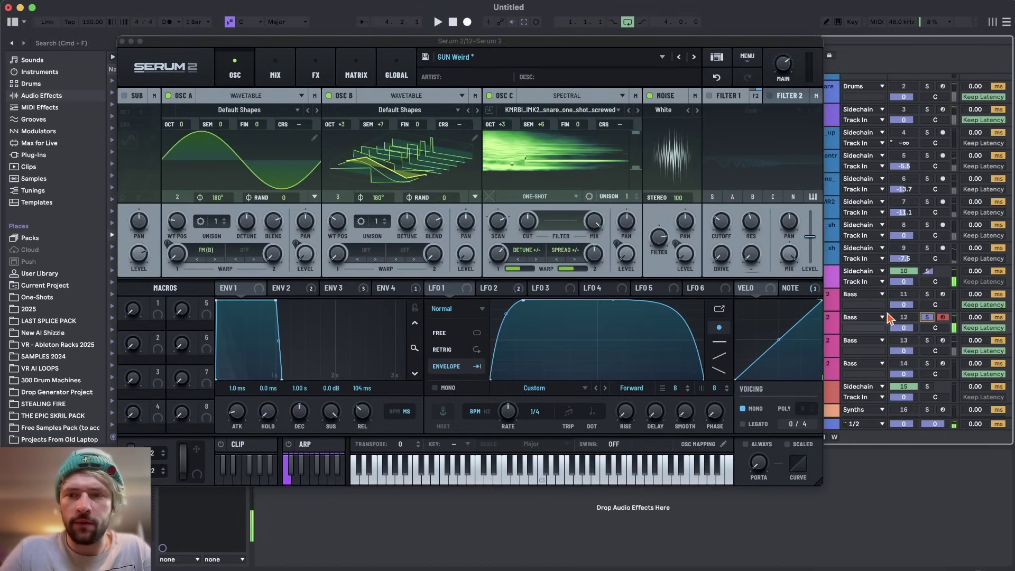
pyautogui.click(930, 319)
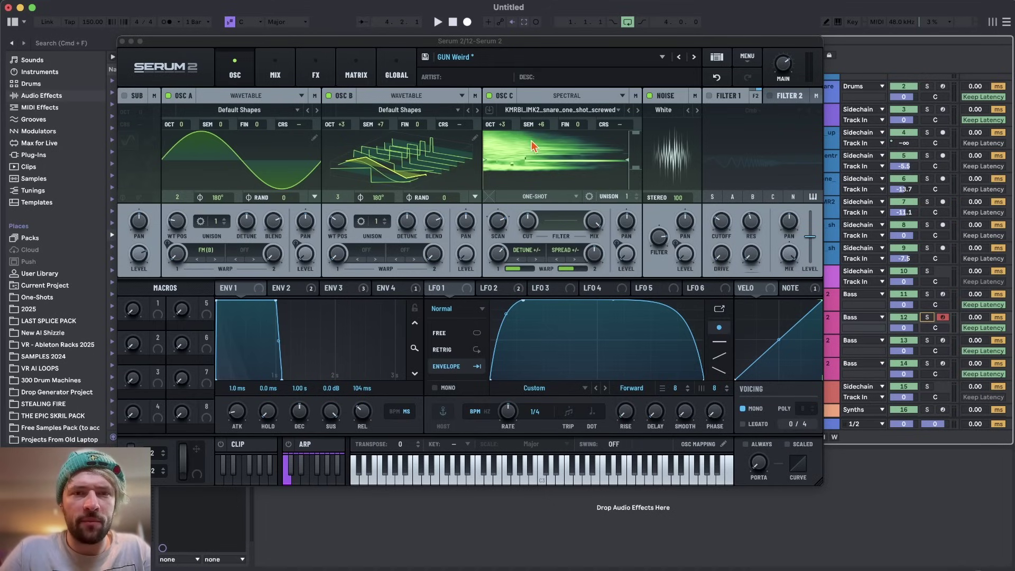
pyautogui.click(316, 73)
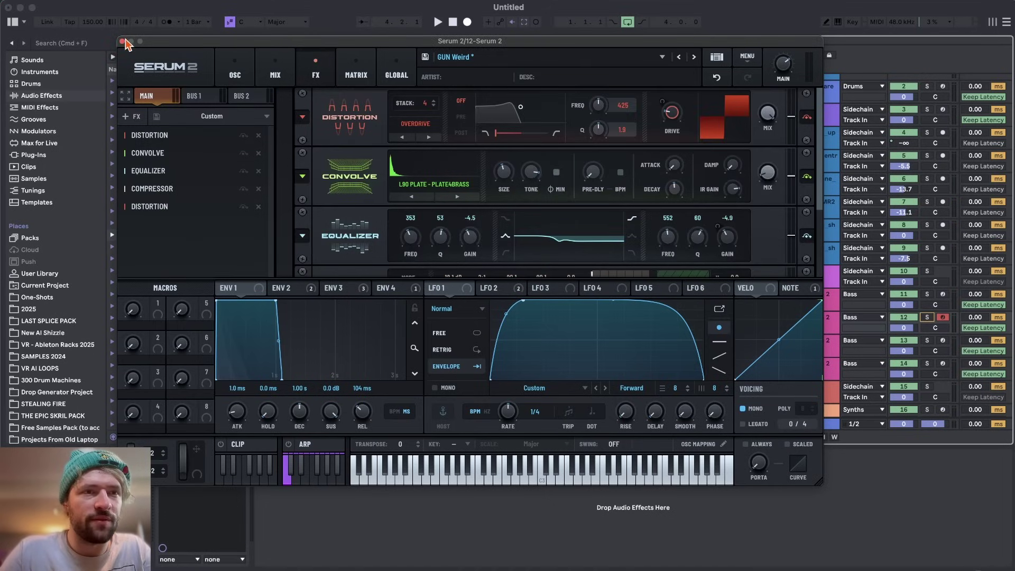
pyautogui.moveTo(385, 43); pyautogui.dragTo(416, 52)
pyautogui.click(153, 45)
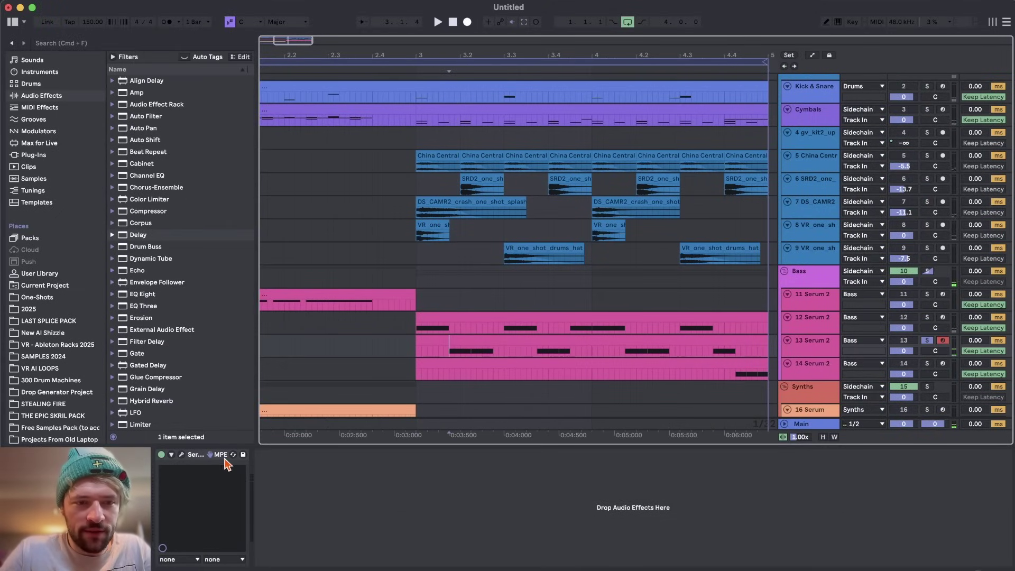
# Step: Enable oscillator B of the 13 Serum 2 as a triangle at wavetable position 3 and detune oscillator A with 16 unison voices
pyautogui.click(181, 455)
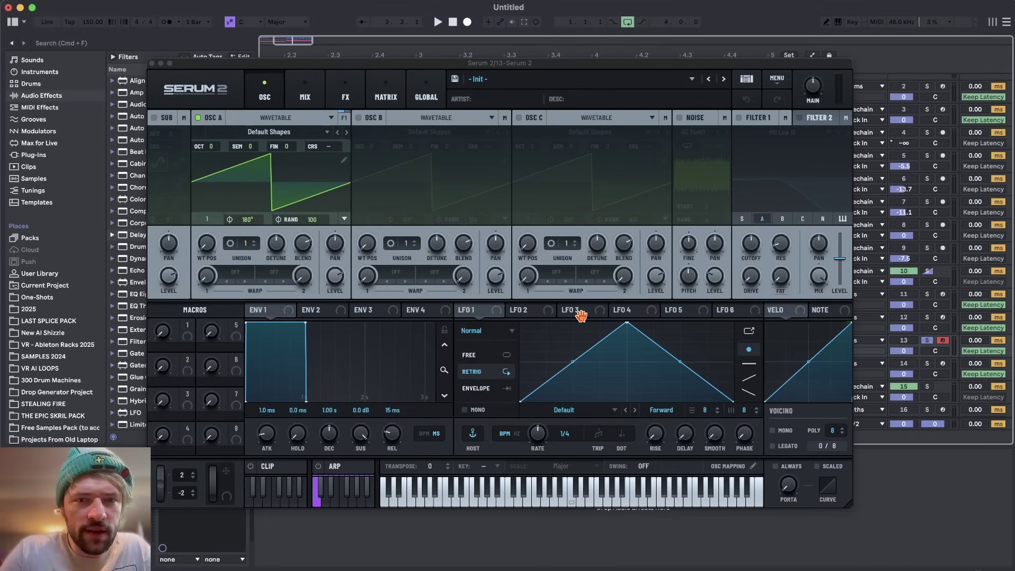
pyautogui.click(359, 118)
pyautogui.moveTo(367, 244); pyautogui.dragTo(369, 204)
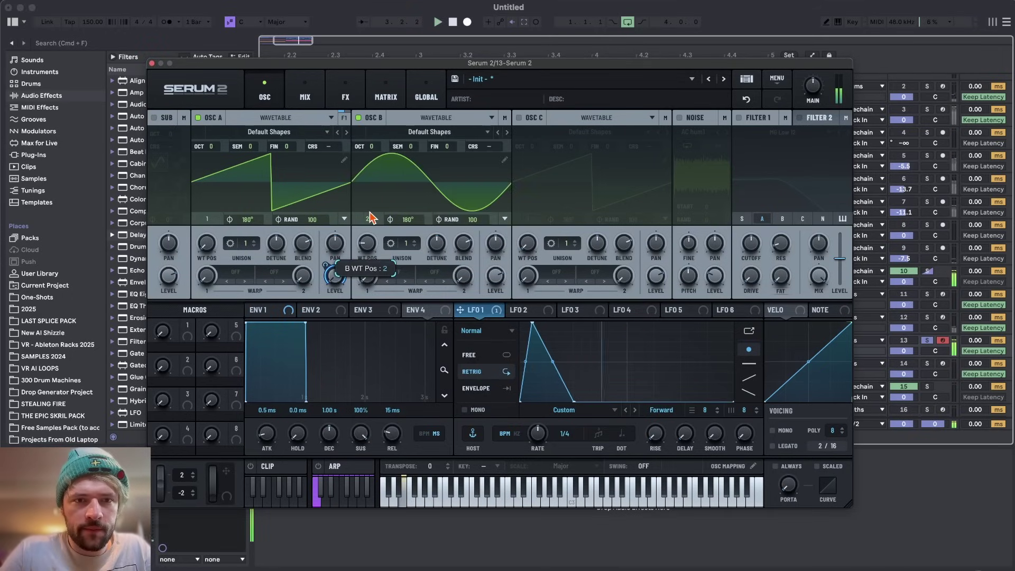
pyautogui.moveTo(245, 243); pyautogui.dragTo(266, 87)
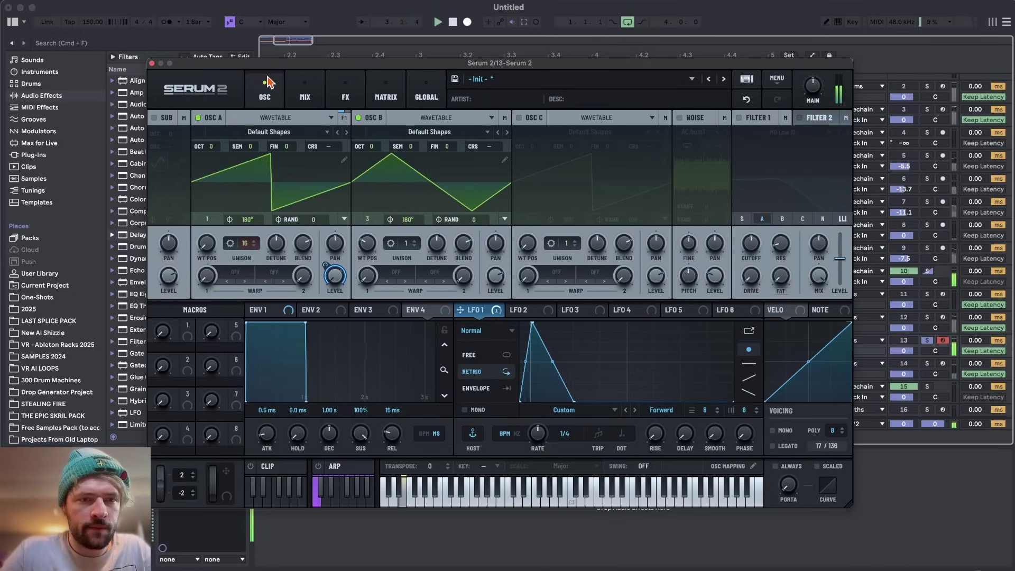
pyautogui.moveTo(278, 249); pyautogui.dragTo(272, 241)
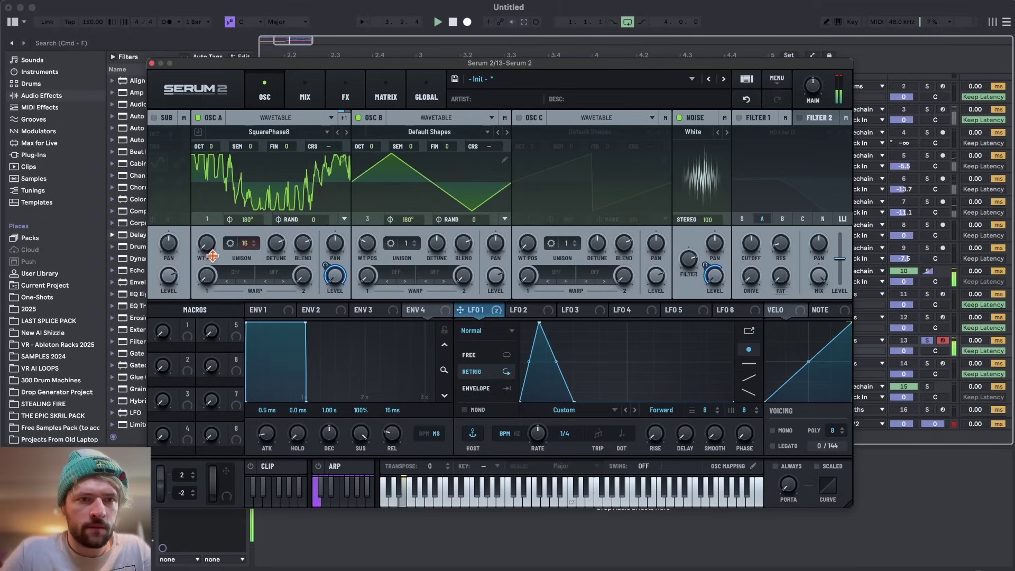
# Step: Add an Overdrive Distortion with a stack of 3 and a multiband Compressor to the 13 Serum 2 effects chain
pyautogui.click(346, 93)
pyautogui.click(446, 145)
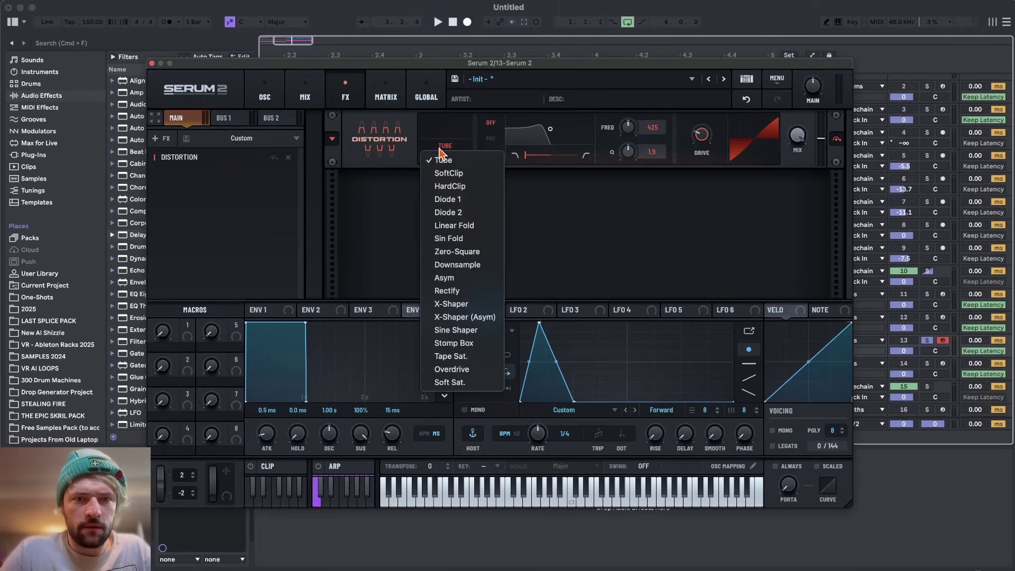
pyautogui.click(471, 370)
pyautogui.click(162, 138)
pyautogui.click(180, 178)
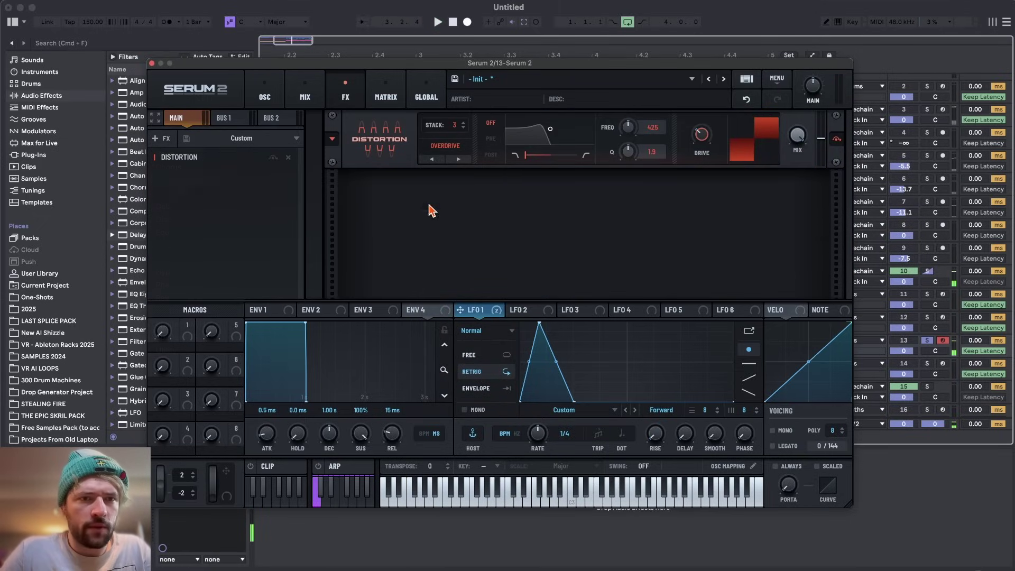
pyautogui.click(437, 216)
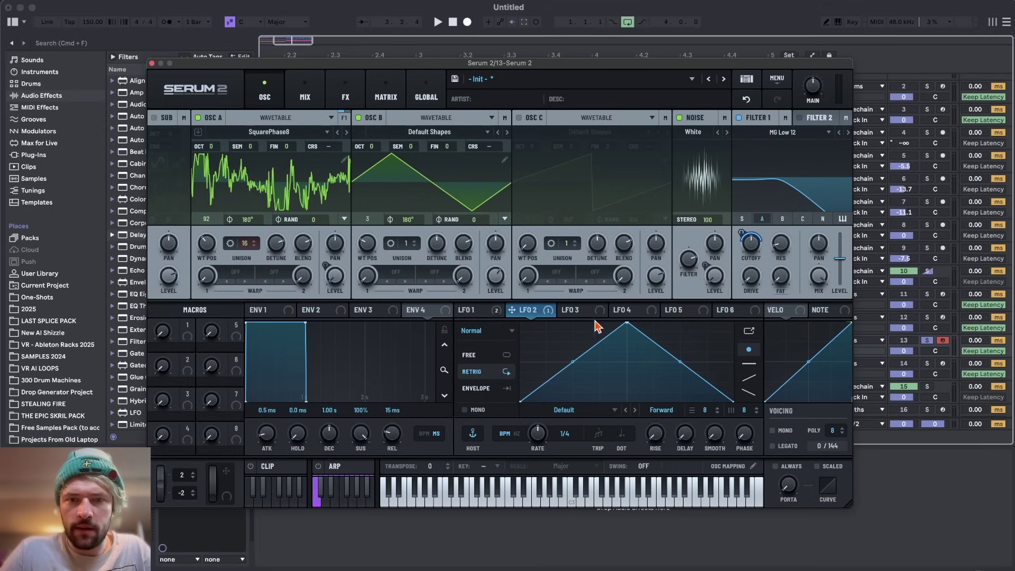
# Step: Shape LFO 2 as a falling curve, add an MG Low 12 Filter effect and modulate its cutoff with LFO 2
pyautogui.click(528, 310)
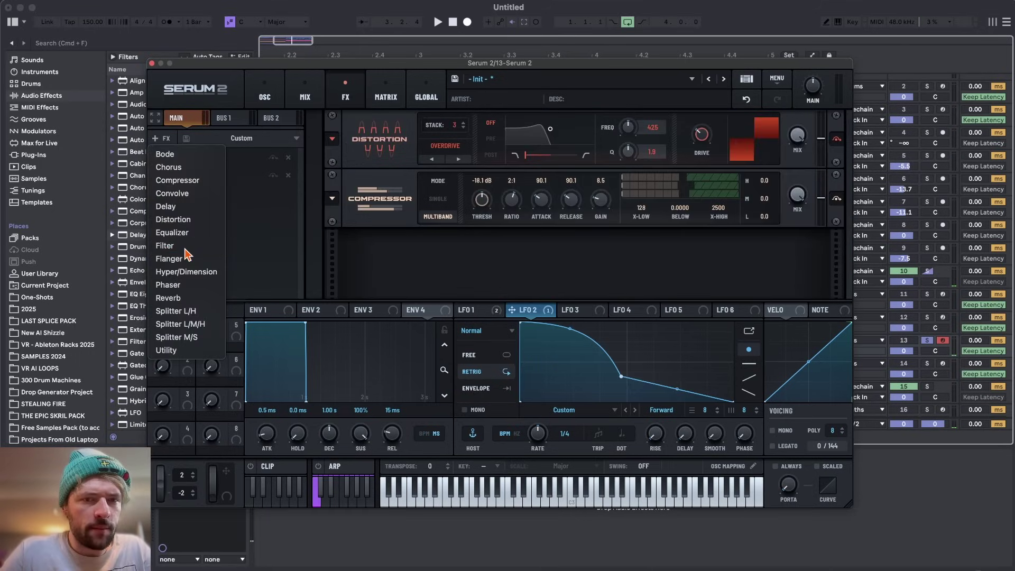
pyautogui.click(190, 249)
pyautogui.moveTo(531, 321); pyautogui.dragTo(476, 211)
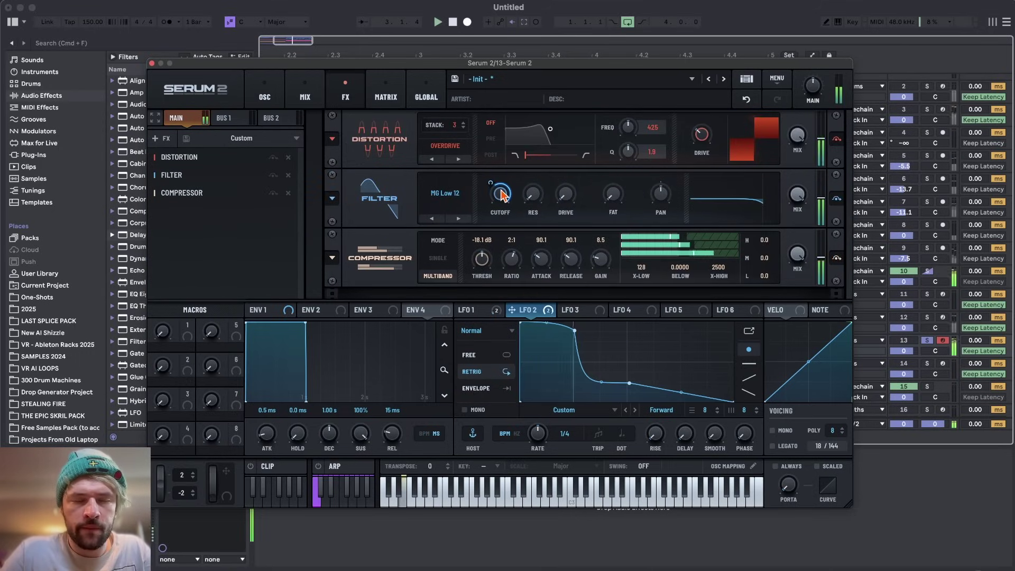
pyautogui.click(264, 97)
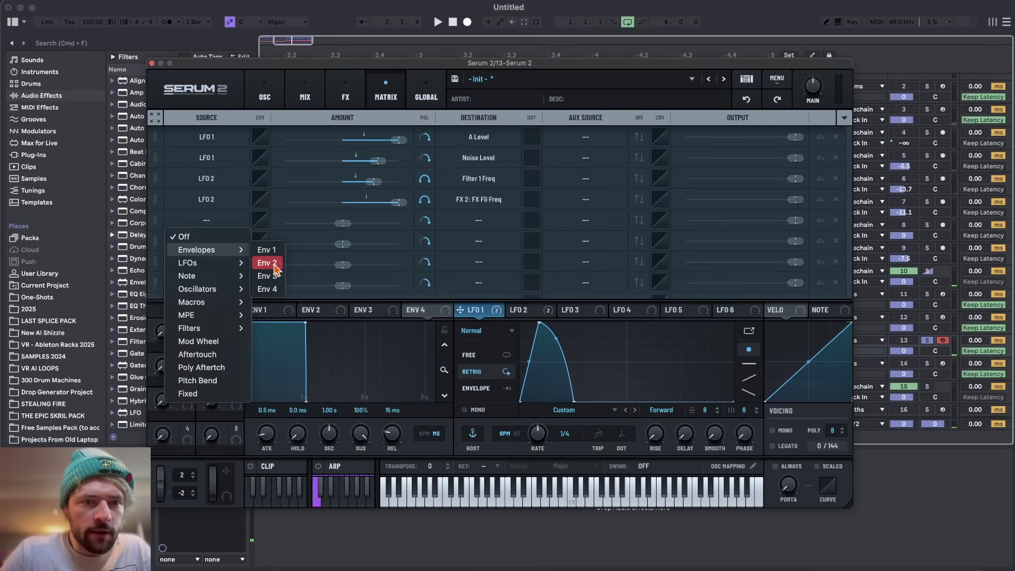
# Step: Route Env 2 to Main Tuning in the 13 Serum 2 matrix and shape it with no sustain and a 316 ms decay
pyautogui.click(274, 265)
pyautogui.click(480, 221)
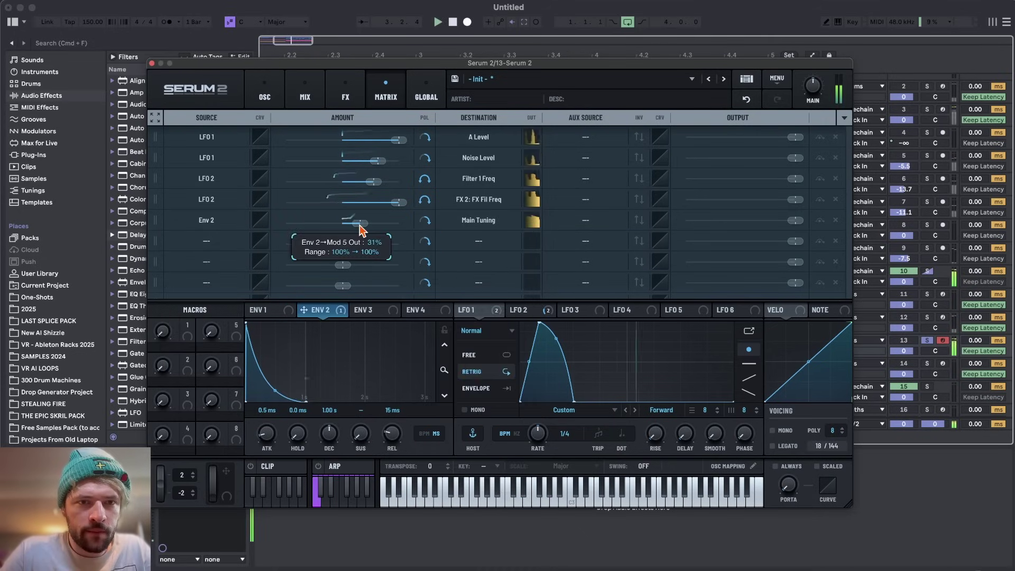
pyautogui.moveTo(330, 433); pyautogui.dragTo(330, 460)
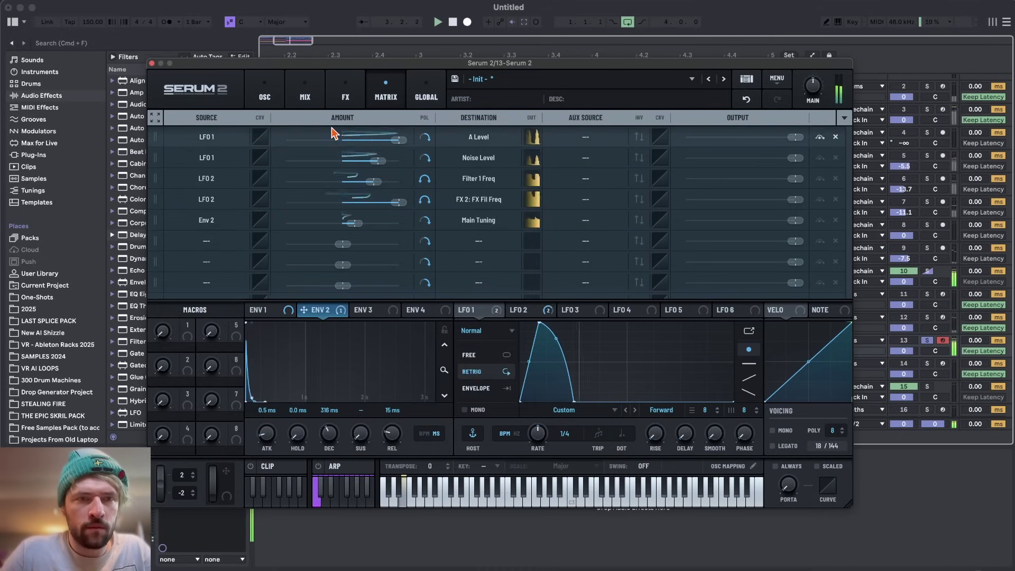
pyautogui.click(265, 95)
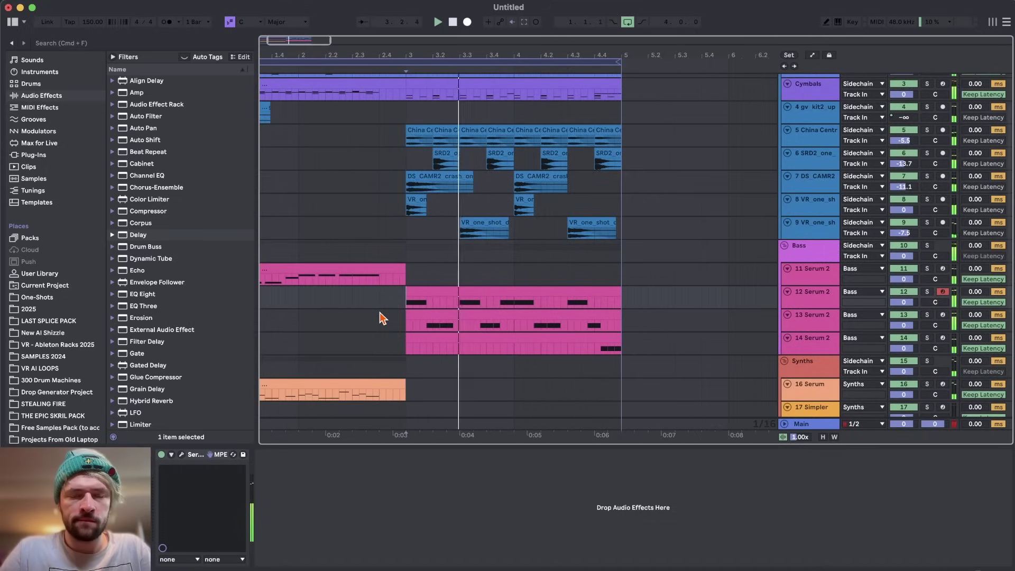
# Step: Trim the start of the 14 Serum 2 clip to where its notes begin near the end of bar 4
pyautogui.hscroll(-3, 381, 318)
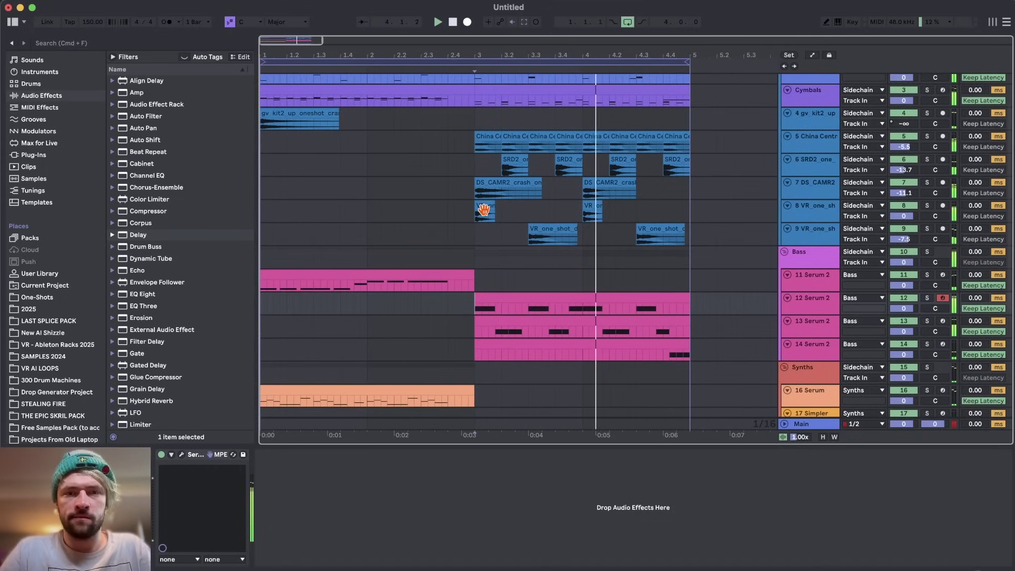
pyautogui.moveTo(476, 346); pyautogui.dragTo(668, 342)
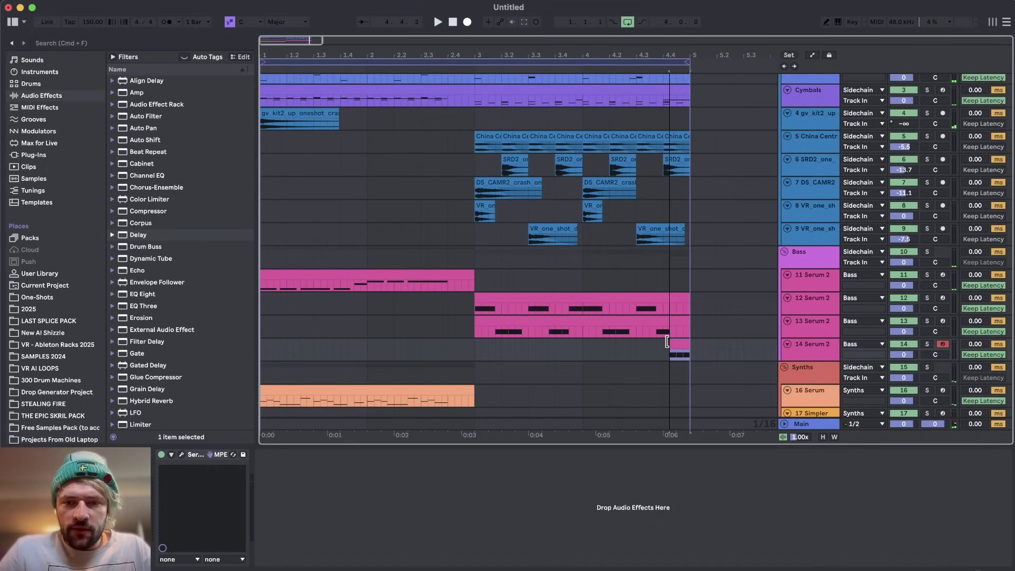
# Step: Solo the 12 Serum 2 bass and examine its effects, oscillators and Env 3 modulation during playback
pyautogui.click(469, 306)
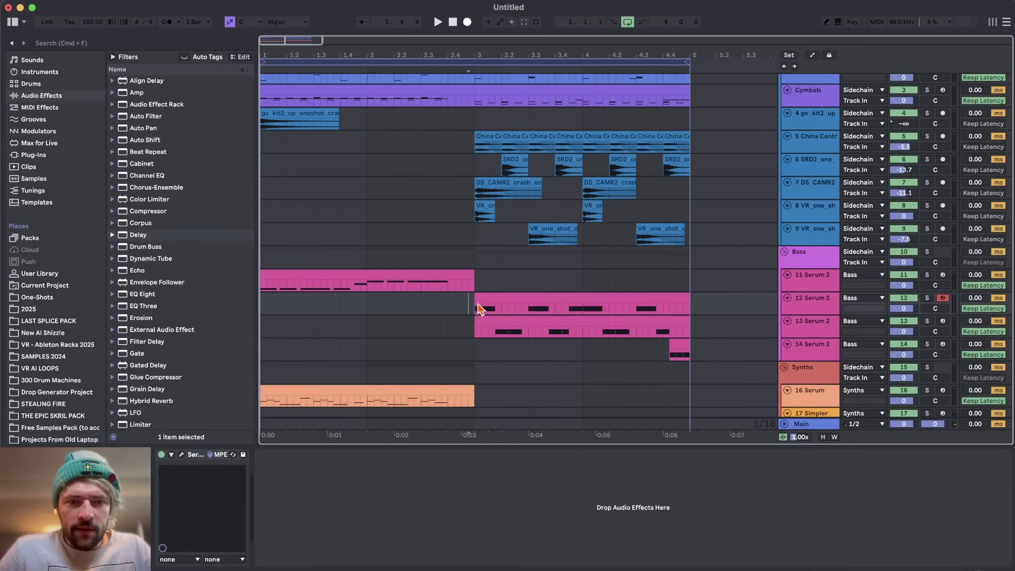
pyautogui.click(927, 298)
pyautogui.click(181, 455)
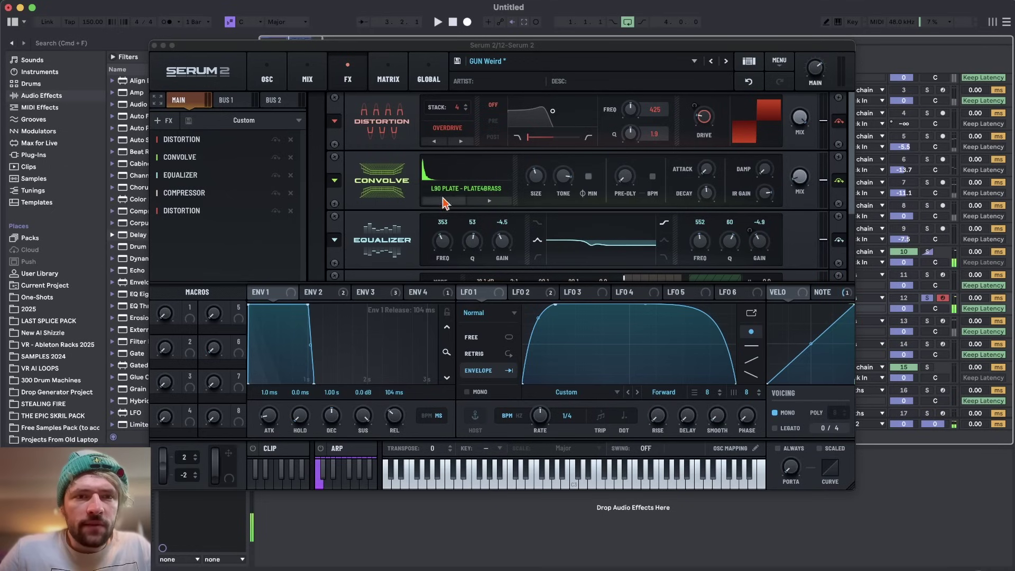
pyautogui.click(278, 74)
pyautogui.click(374, 294)
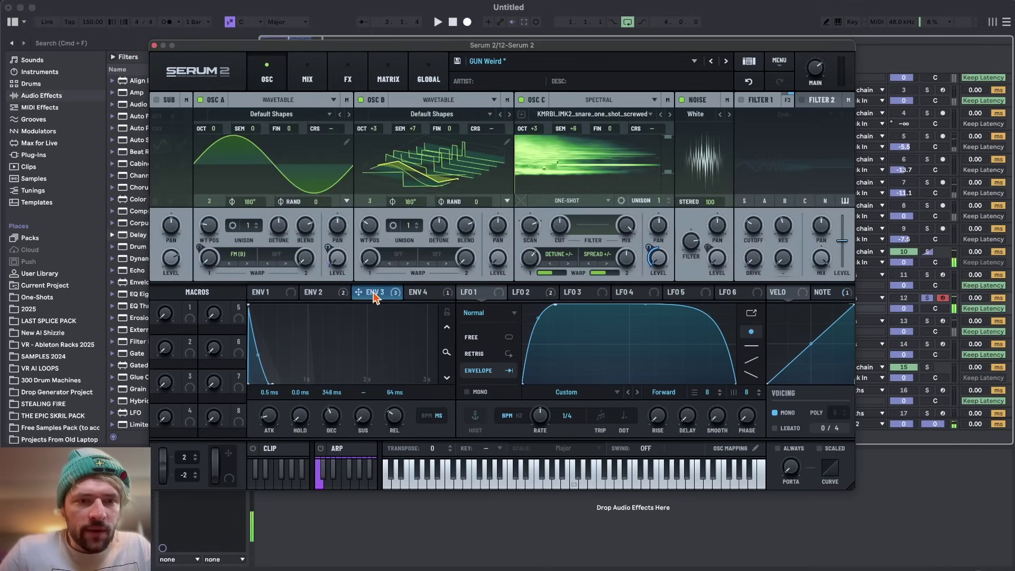
pyautogui.press('space')
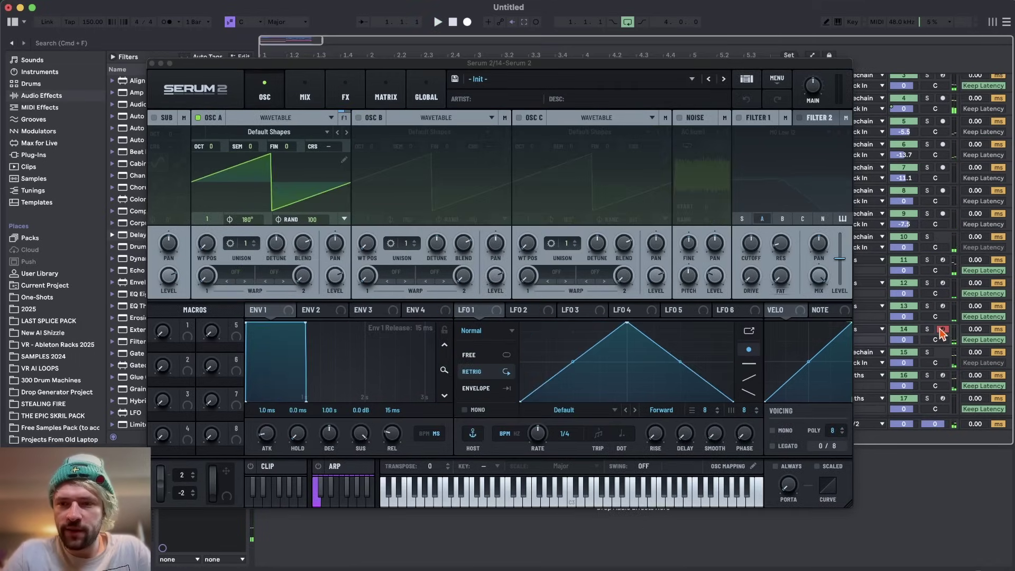
# Step: Solo the 14 Serum 2 and audition oscillator A warped by PD(B), with oscillator B at a ratio of 6
pyautogui.click(927, 329)
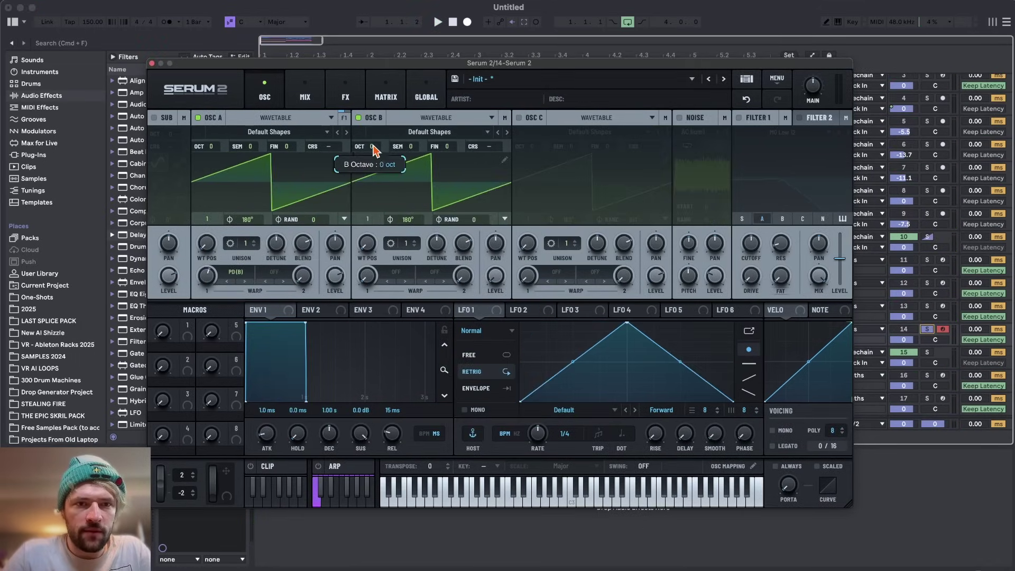
pyautogui.press('space')
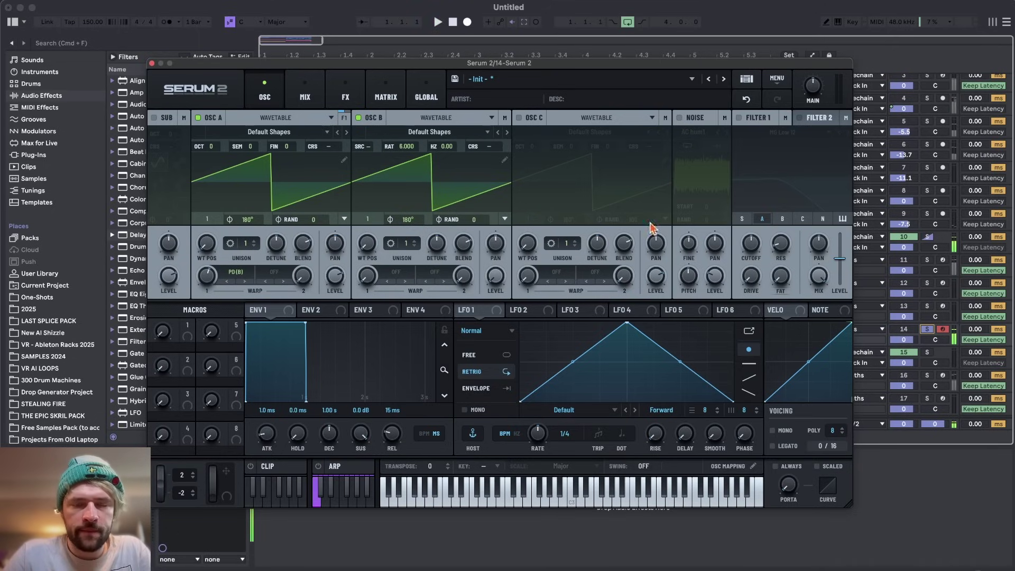
# Step: Modulate oscillator A's level with LFO 1, shaped as a fast attack with a curved decay at a 1/8 rate
pyautogui.moveTo(498, 311); pyautogui.dragTo(318, 418)
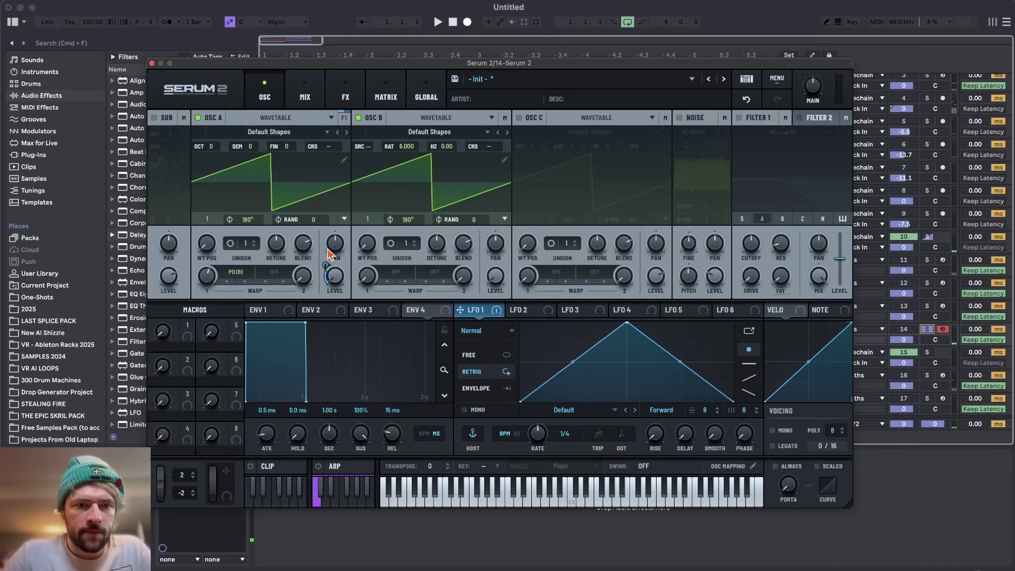
pyautogui.moveTo(326, 265); pyautogui.dragTo(347, 152)
pyautogui.moveTo(627, 323); pyautogui.dragTo(521, 298)
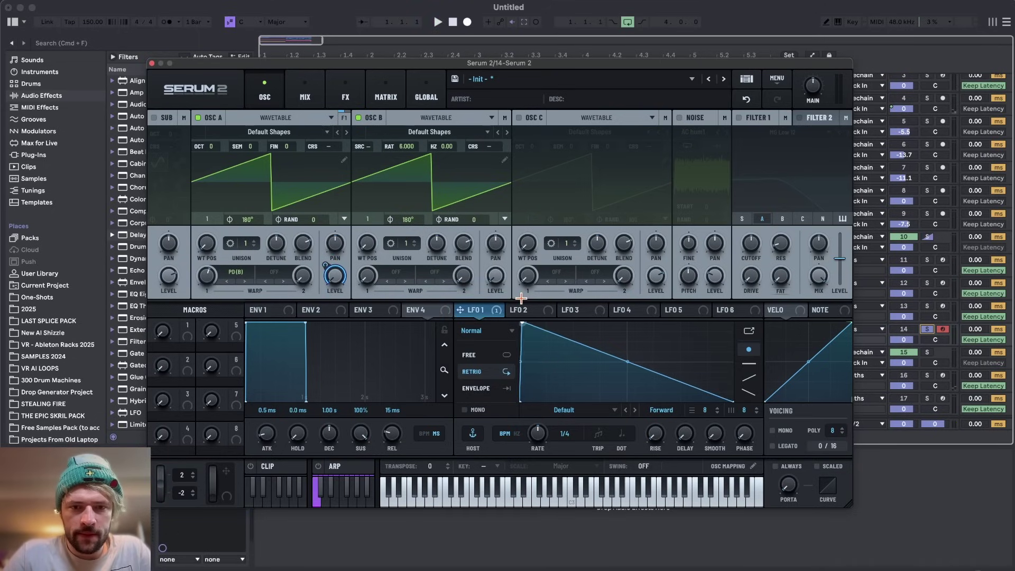
pyautogui.moveTo(625, 360); pyautogui.dragTo(538, 426)
# Step: Modulate the sub oscillator's level and oscillator A's PD(B) warp amount with LFO 1
pyautogui.moveTo(459, 310); pyautogui.dragTo(169, 280)
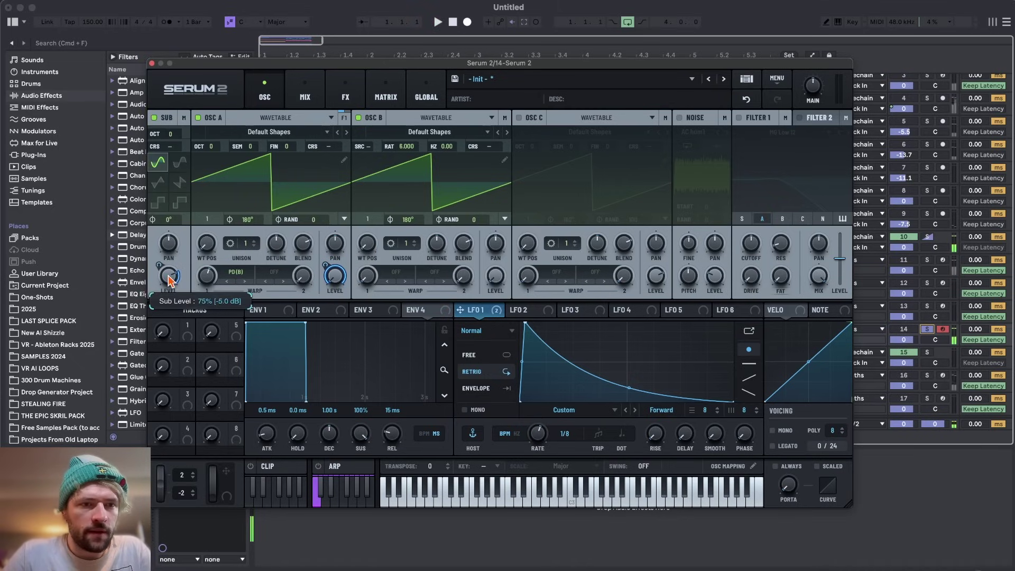
pyautogui.moveTo(459, 310); pyautogui.dragTo(206, 276)
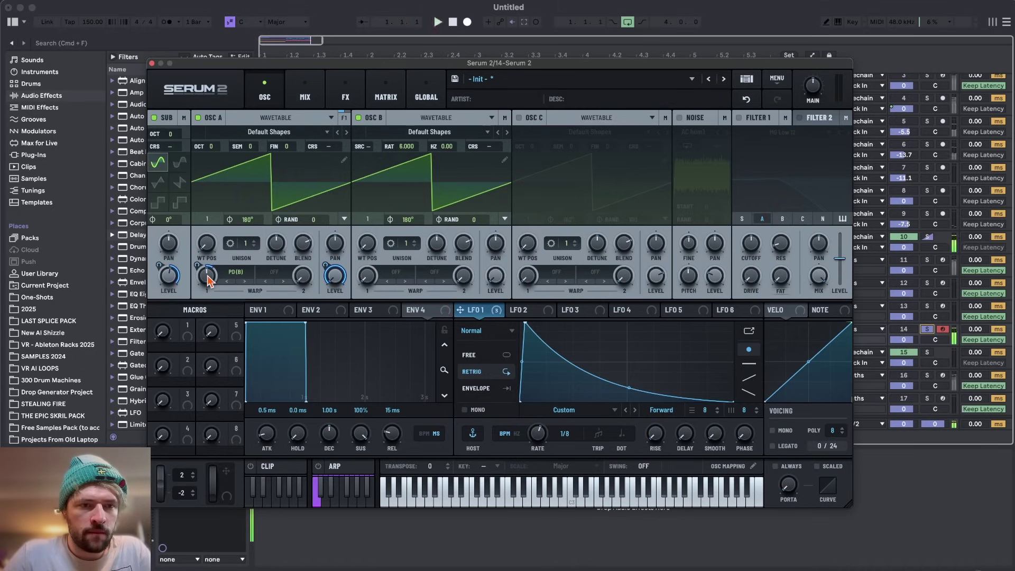
# Step: Modulate oscillator B's Sync warp with LFO 2, shaped as a fast curved rise that holds, at a 1/64 rate
pyautogui.moveTo(513, 309); pyautogui.dragTo(388, 287)
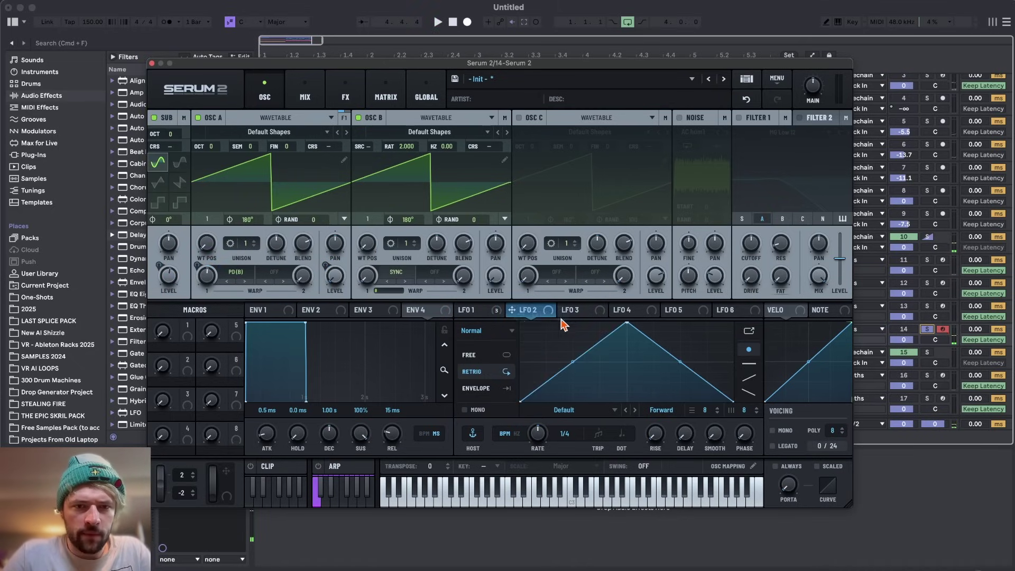
pyautogui.click(485, 314)
pyautogui.moveTo(484, 313); pyautogui.dragTo(376, 304)
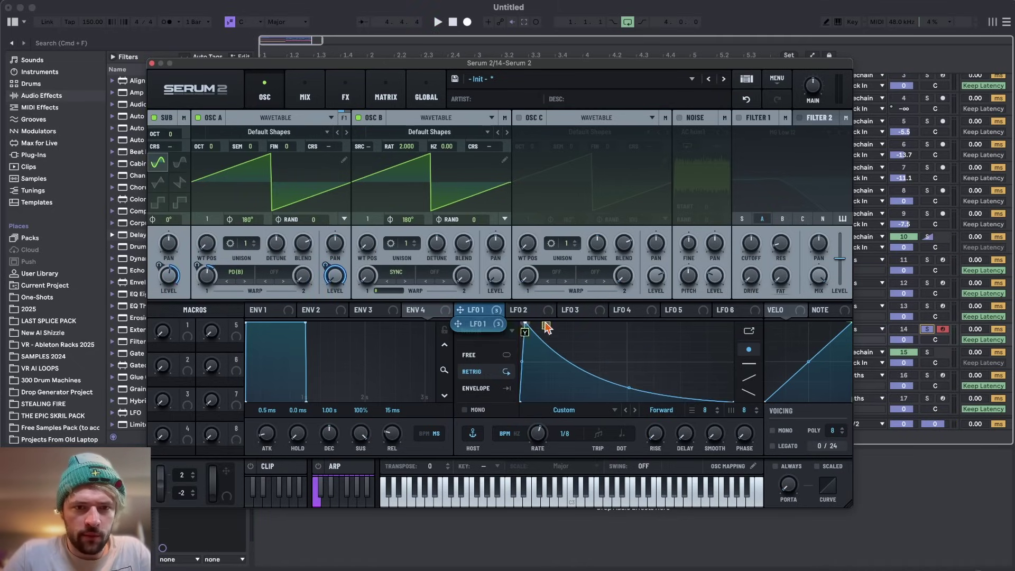
pyautogui.moveTo(513, 310); pyautogui.dragTo(367, 276)
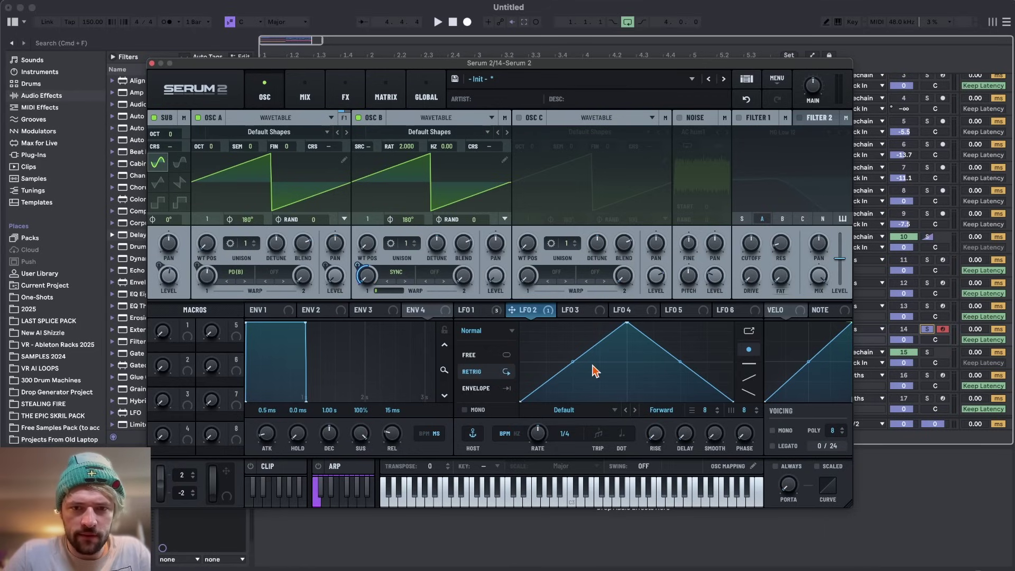
pyautogui.moveTo(573, 361); pyautogui.dragTo(734, 322)
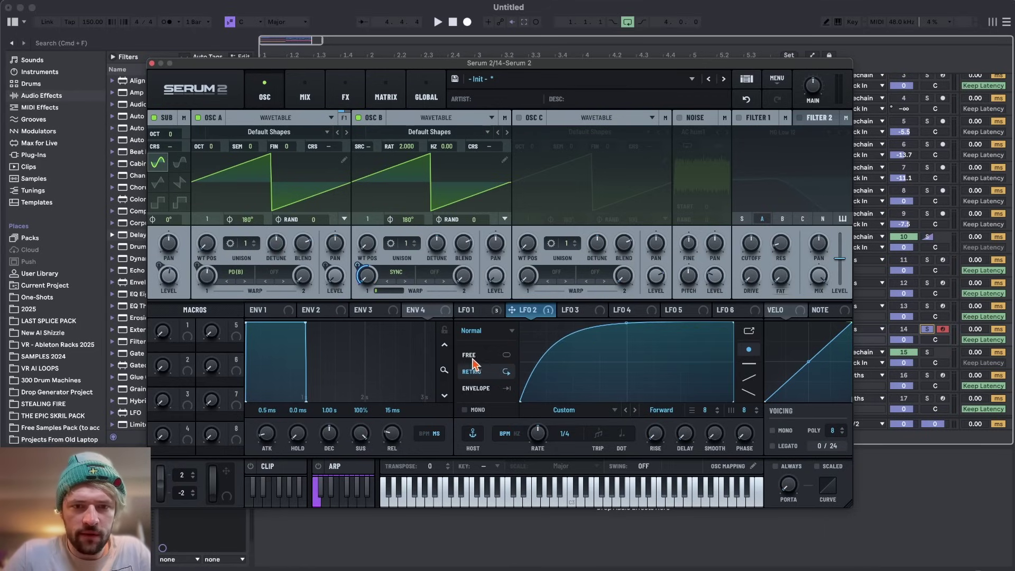
pyautogui.moveTo(544, 437); pyautogui.dragTo(538, 426)
# Step: Enable the White noise oscillator with stereo at 100, modulate its level with LFO 1, and audition the sound
pyautogui.click(679, 117)
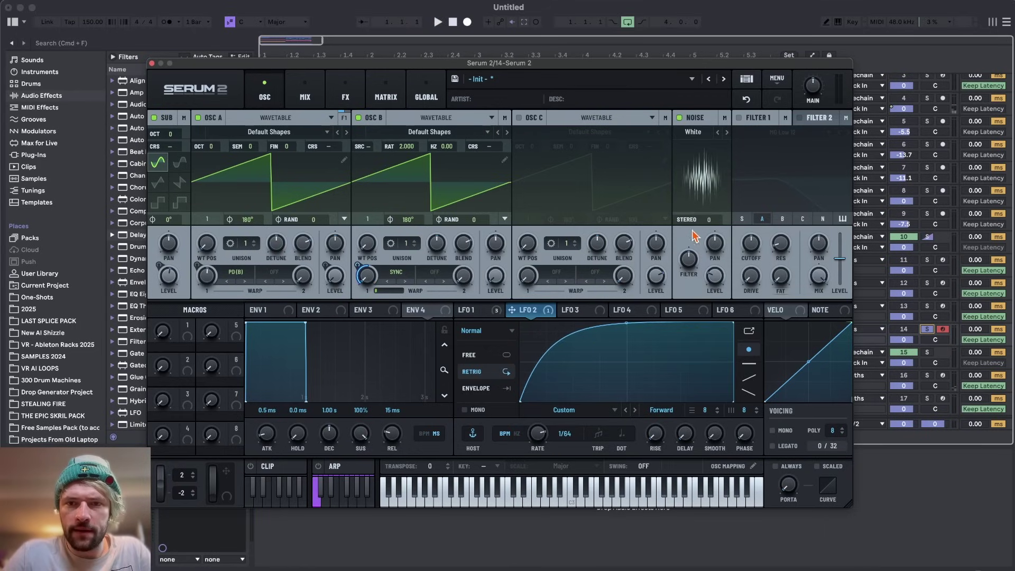
pyautogui.moveTo(707, 218); pyautogui.dragTo(707, 209)
pyautogui.moveTo(689, 258); pyautogui.dragTo(691, 239)
pyautogui.press('space')
pyautogui.moveTo(466, 310); pyautogui.dragTo(715, 276)
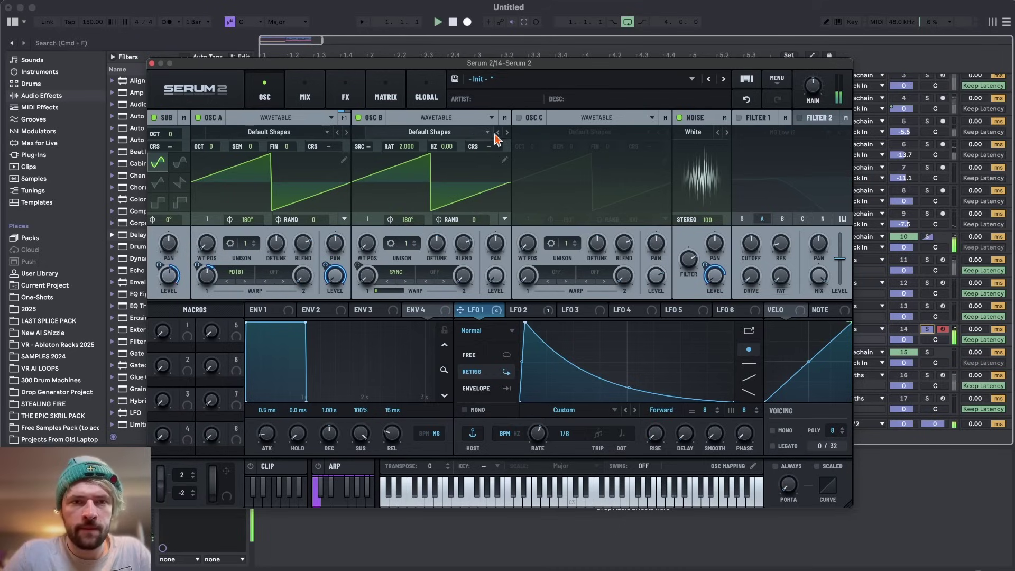
pyautogui.press('space')
# Step: Enable Filter 1 and set its type to the Cmb - comb filter
pyautogui.click(739, 117)
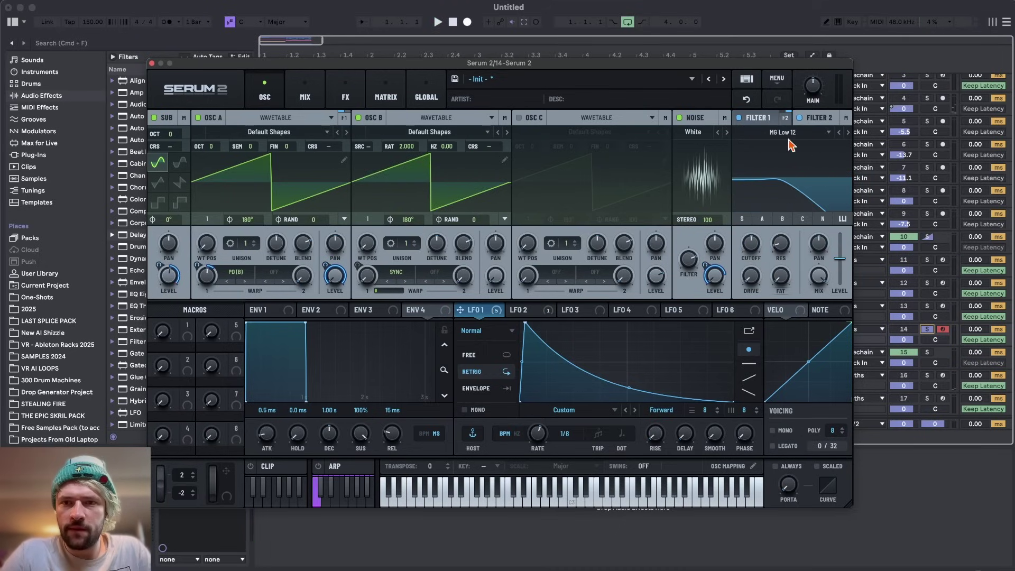
pyautogui.click(789, 133)
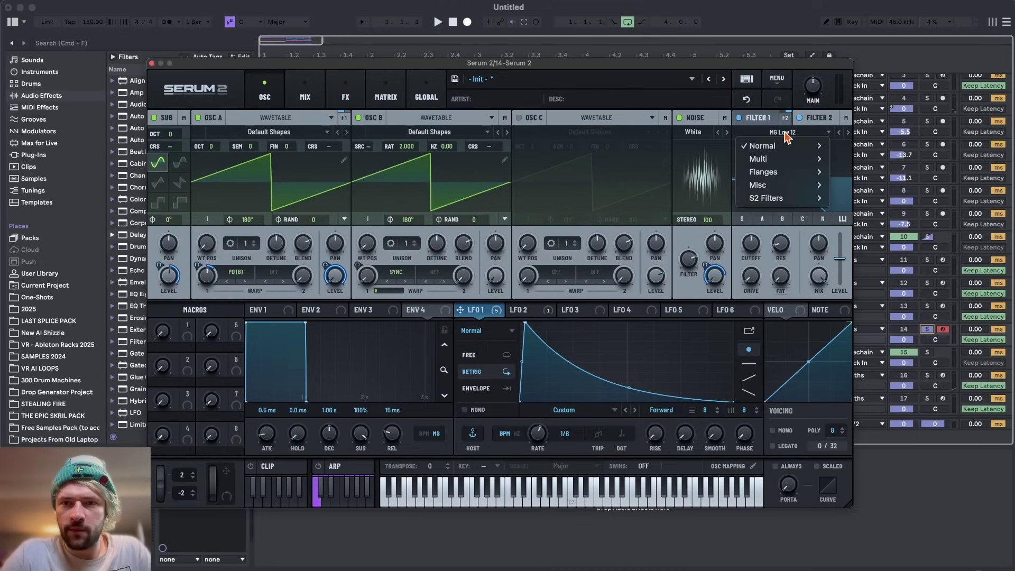
pyautogui.moveTo(783, 172)
pyautogui.click(870, 177)
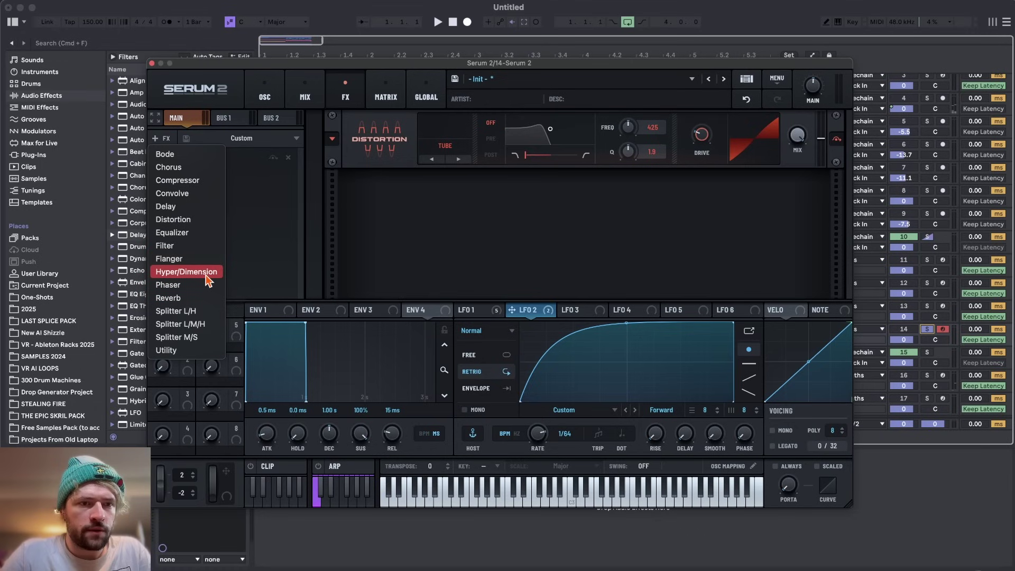
# Step: Add a Compressor to the synth's effects chain and adjust the main output level
pyautogui.click(201, 181)
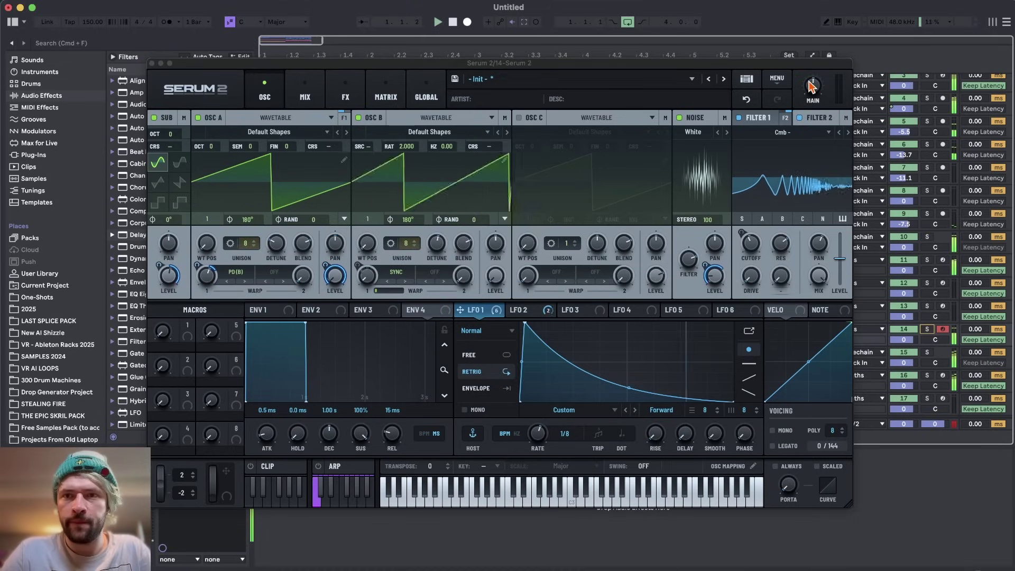
pyautogui.click(812, 78)
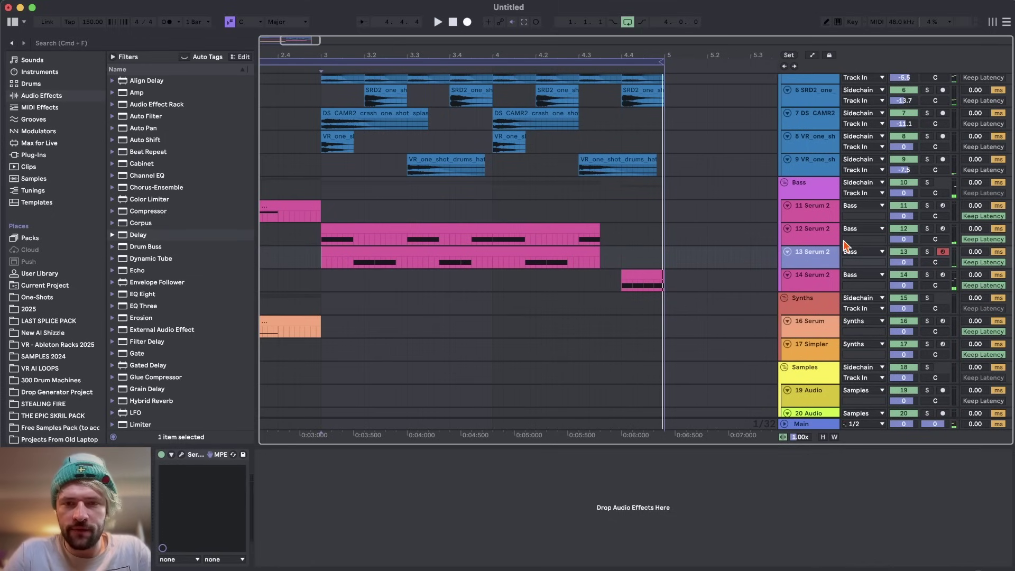
# Step: Insert an audio track below 13 Serum 2 for the ElegantReese sample, coloured to match the basses, and play the drop
pyautogui.press('super+t')
pyautogui.rightClick(820, 297)
pyautogui.press('Escape')
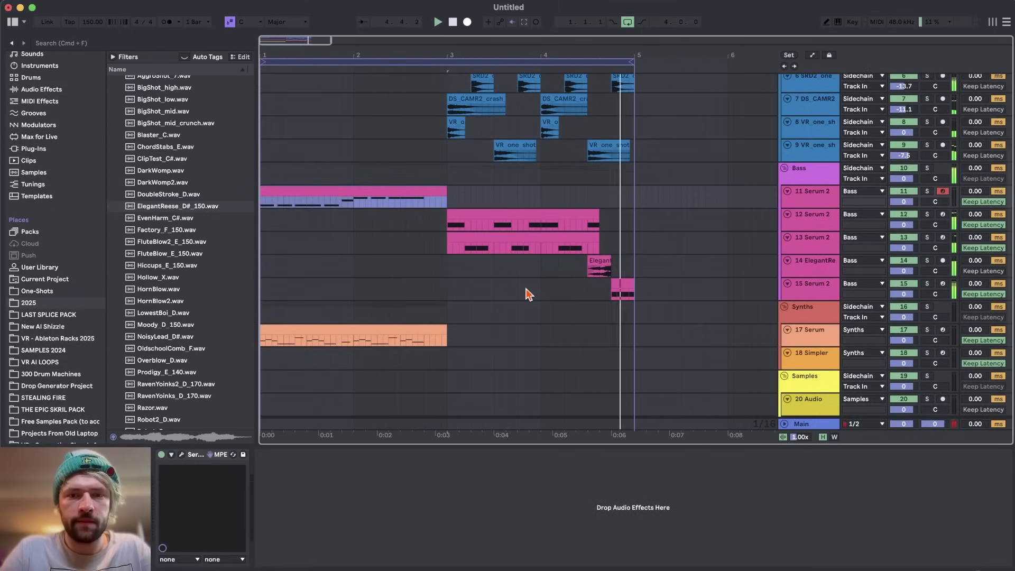
pyautogui.press('space')
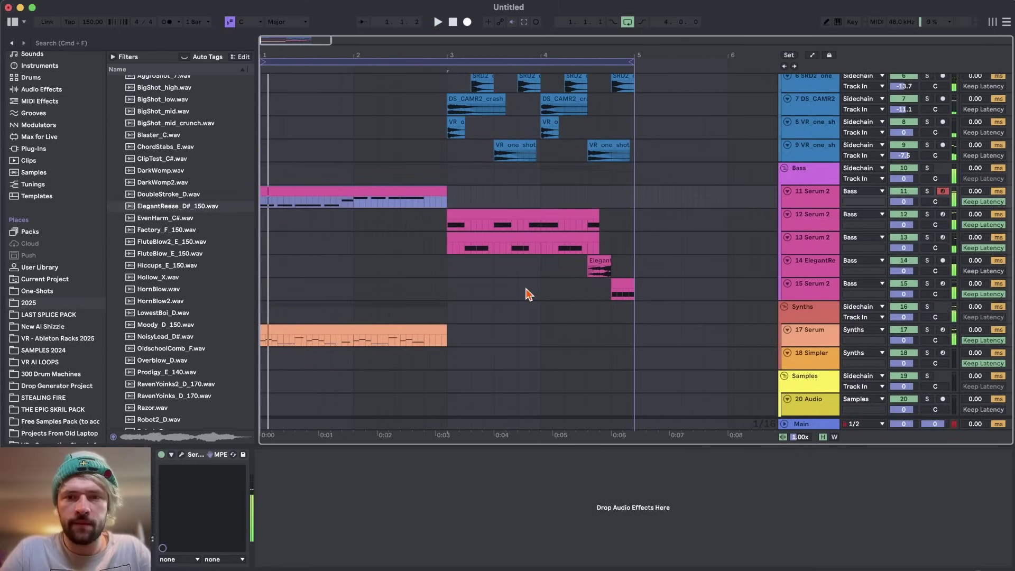
# Step: Insert a MIDI track below 15 Serum 2 and colour it the same pink as the other bass tracks
pyautogui.click(803, 294)
pyautogui.press('super+shift+t')
pyautogui.rightClick(812, 319)
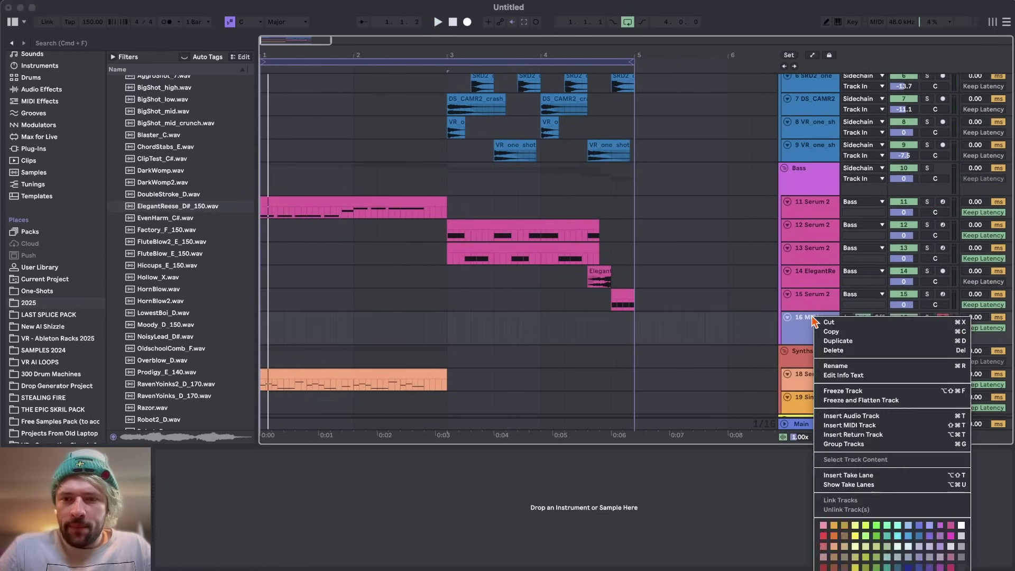
pyautogui.click(950, 567)
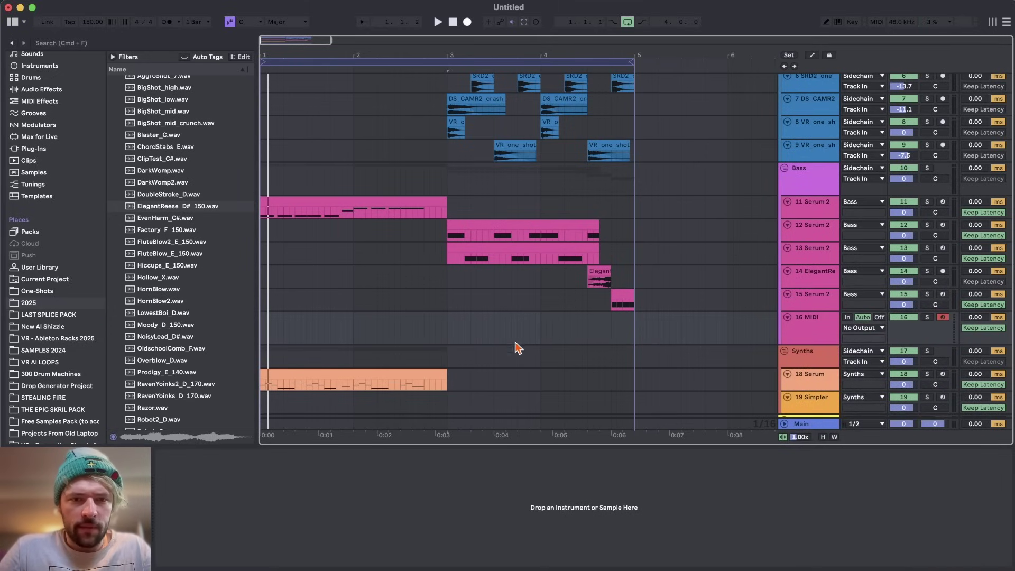
# Step: Create a MIDI clip across bars 3 and 4 on the 16 MIDI track and fill it with the copied notes
pyautogui.moveTo(448, 332); pyautogui.dragTo(638, 336)
pyautogui.press('super+shift+m')
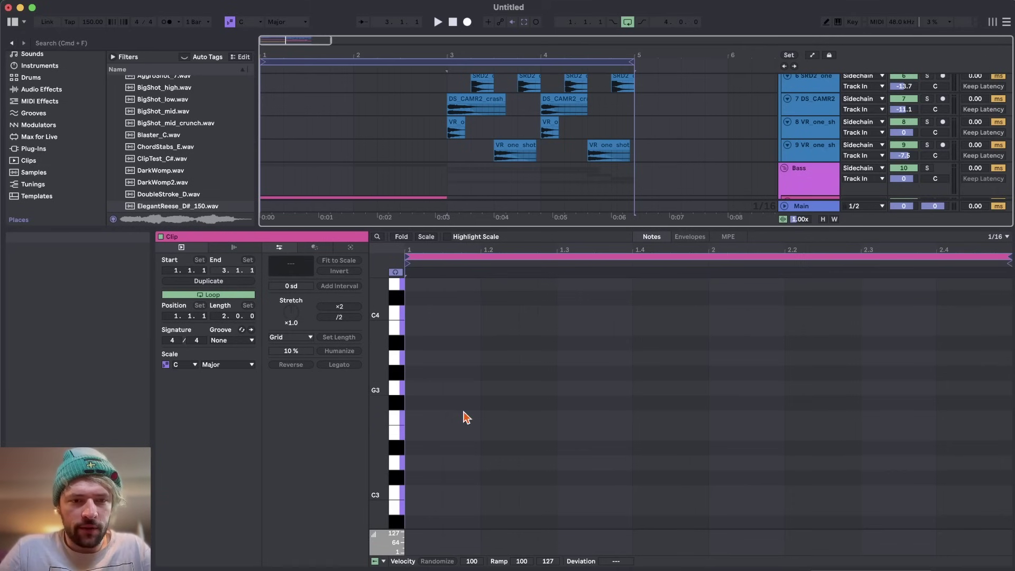
pyautogui.press('super+v')
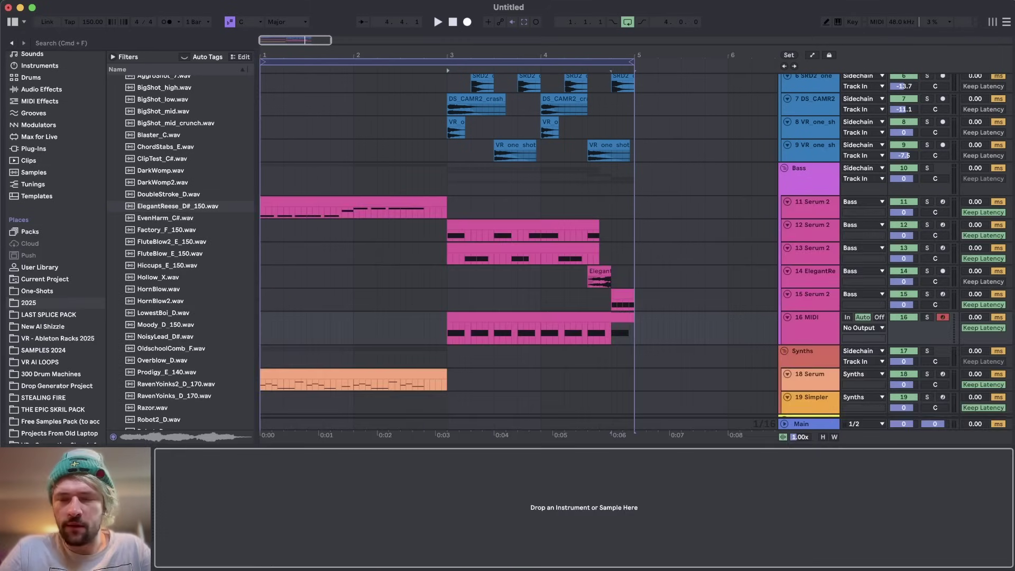
pyautogui.click(505, 329)
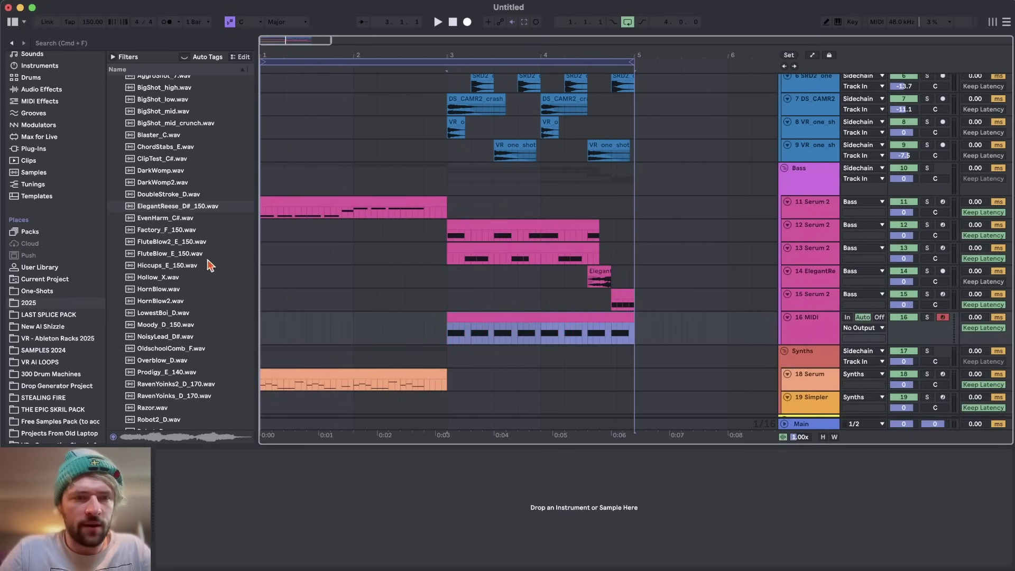
# Step: Load FluteBlow_E_150.wav as a sampled instrument on the 16 MIDI track and trim the sample region to a single hit
pyautogui.scroll(-1, 162, 223)
pyautogui.click(162, 231)
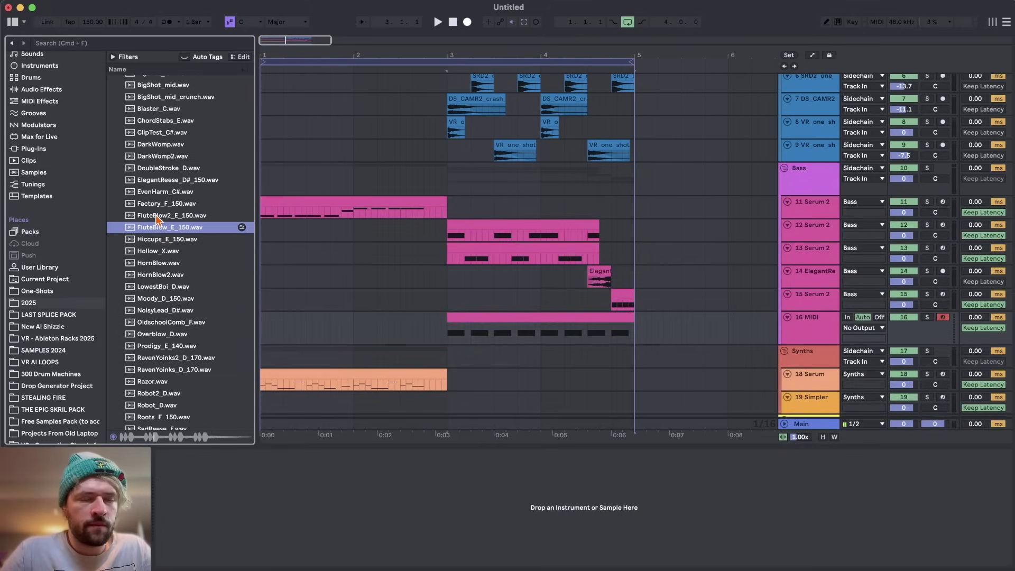
pyautogui.moveTo(156, 228); pyautogui.dragTo(257, 511)
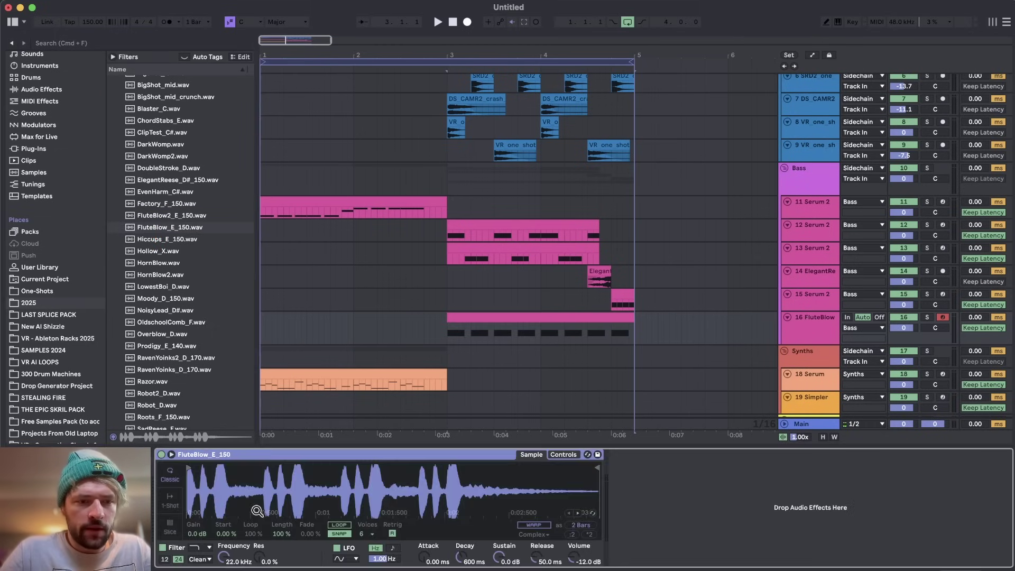
pyautogui.moveTo(189, 474); pyautogui.dragTo(216, 468)
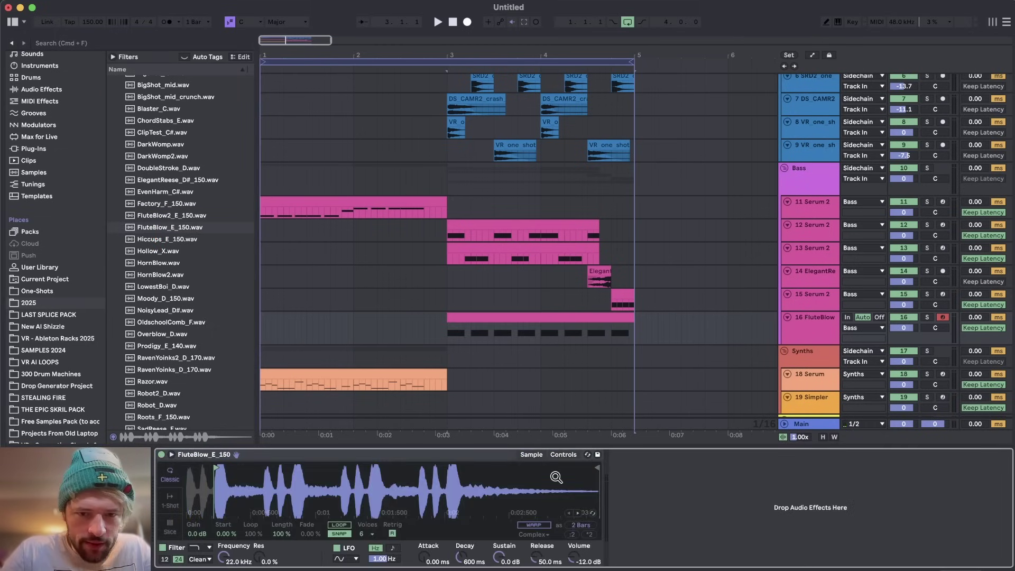
pyautogui.moveTo(598, 468); pyautogui.dragTo(259, 468)
pyautogui.press('space')
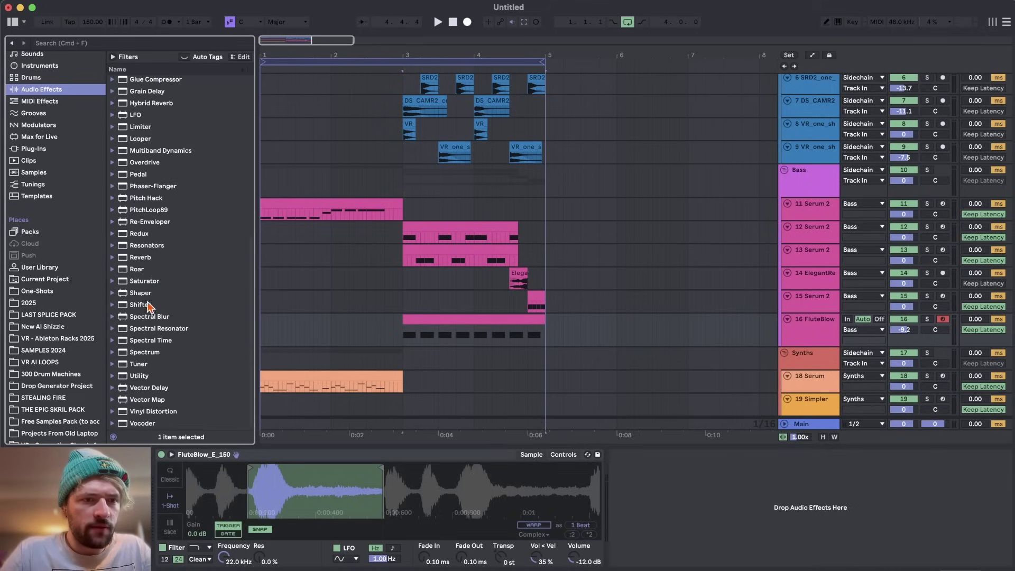
# Step: Add a Shifter to the FluteBlow track, set its coarse frequency shift to about 259 Hz, and audition it
pyautogui.click(140, 305)
pyautogui.press('Return')
pyautogui.moveTo(639, 494); pyautogui.dragTo(635, 492)
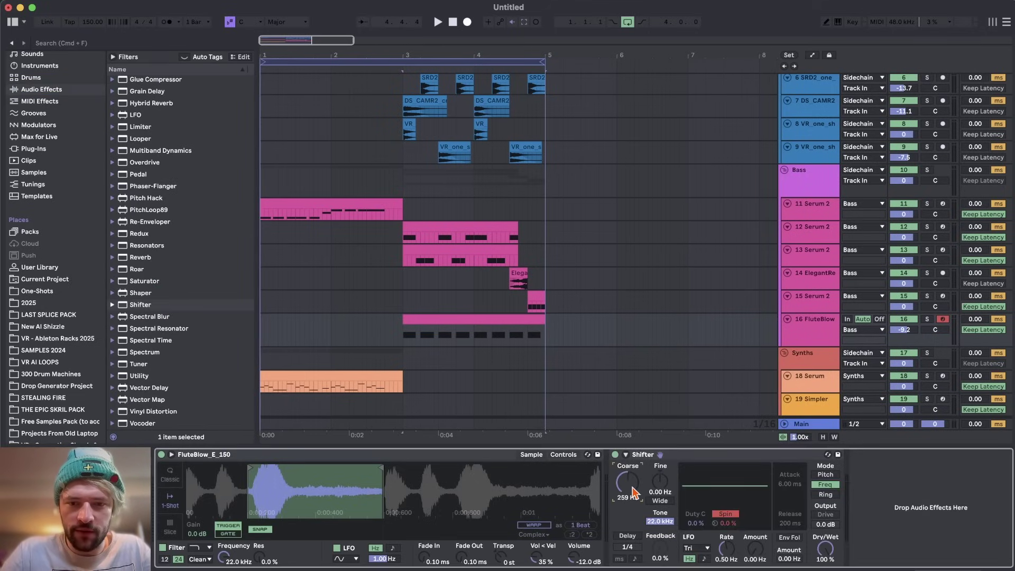
pyautogui.press('space')
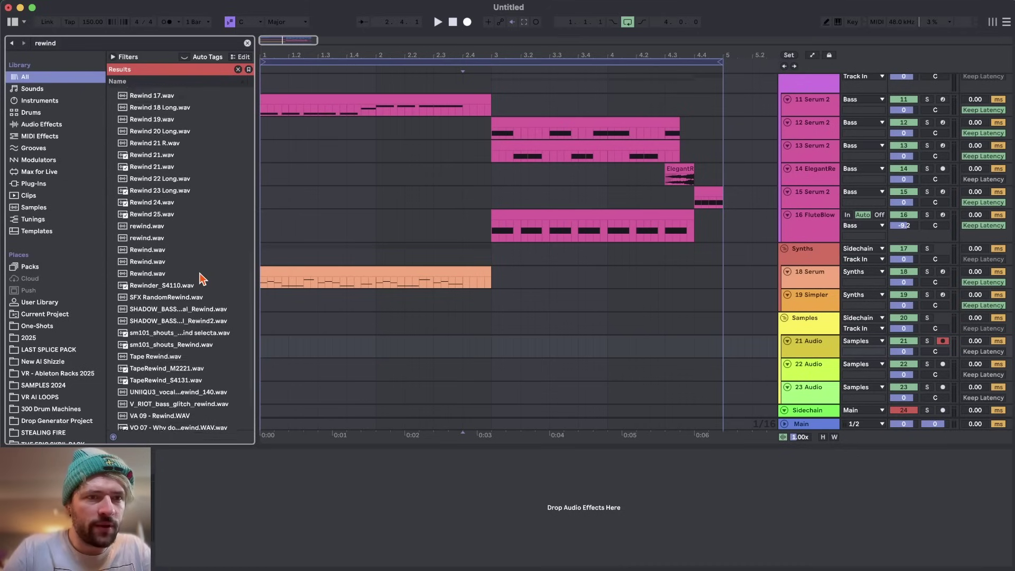
# Step: Place Rewind 21.wav at the end of bar 2 on track 21, cut it at bar 3, and lower the track to -4.1 dB
pyautogui.scroll(-5, 192, 262)
pyautogui.moveTo(159, 249)
pyautogui.mouseDown()
pyautogui.moveTo(476, 356)
pyautogui.moveTo(584, 353)
pyautogui.mouseUp()
pyautogui.press('Delete')
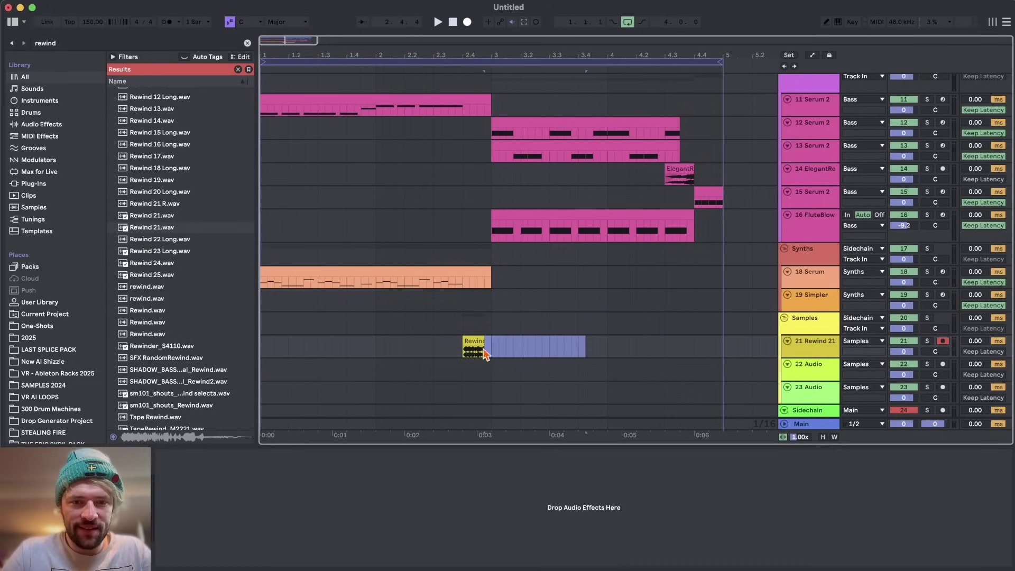
pyautogui.click(428, 352)
pyautogui.press('space')
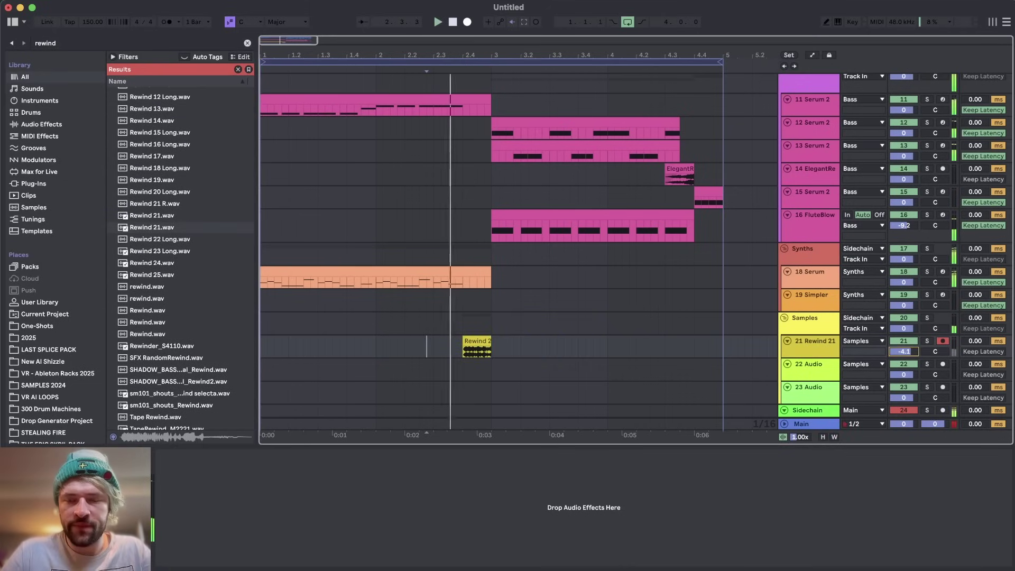
pyautogui.moveTo(906, 351); pyautogui.dragTo(907, 358)
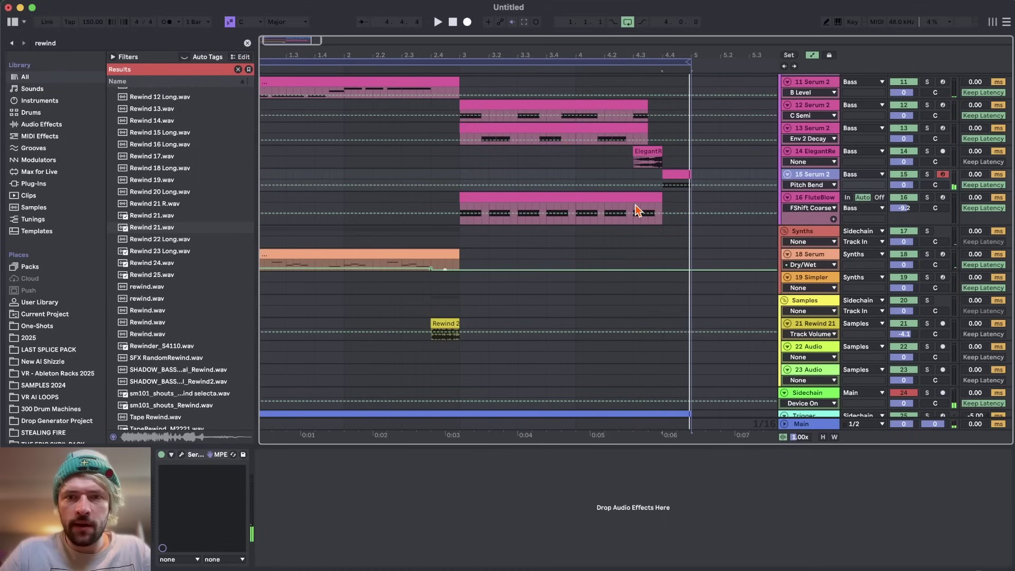
# Step: Automate the pitch bend of 15 Serum 2 to rise to 2.00 across its clip, and solo the track
pyautogui.click(662, 185)
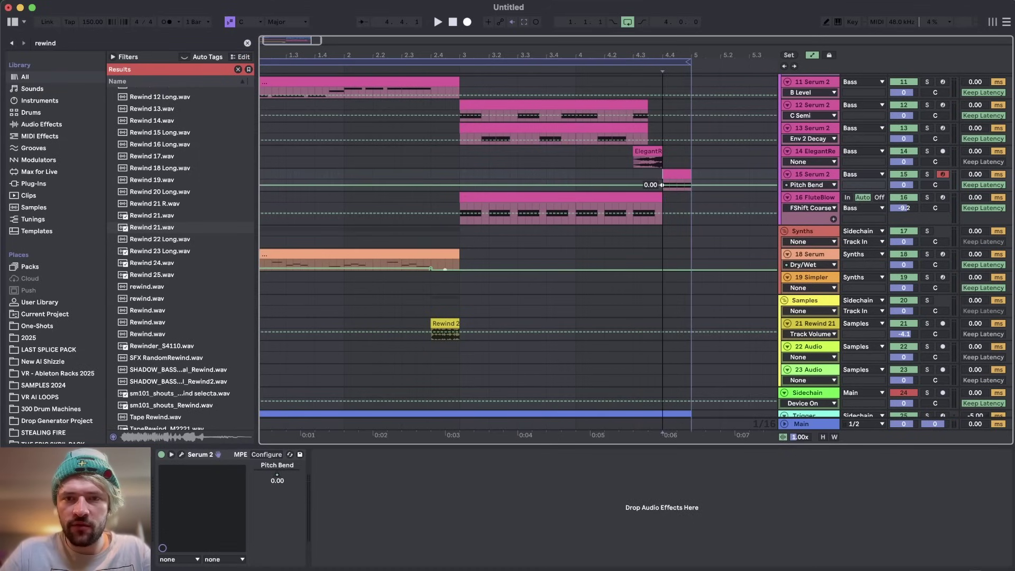
pyautogui.click(928, 175)
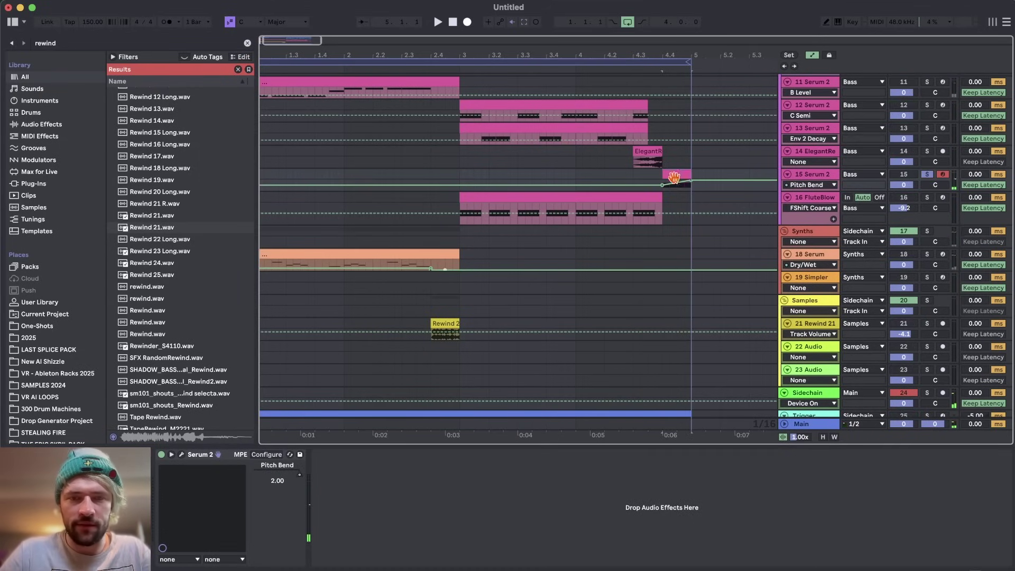
# Step: Move Hyper/Dimension to the start of the 15 Serum 2 effects chain, ahead of the distortion and compressor
pyautogui.click(183, 455)
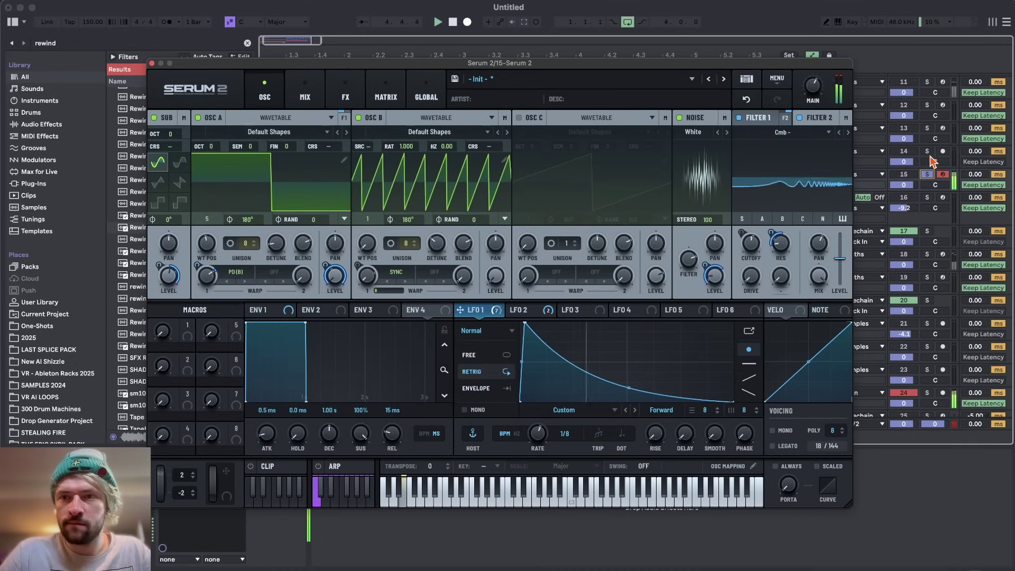
pyautogui.click(346, 90)
pyautogui.moveTo(196, 193); pyautogui.dragTo(192, 156)
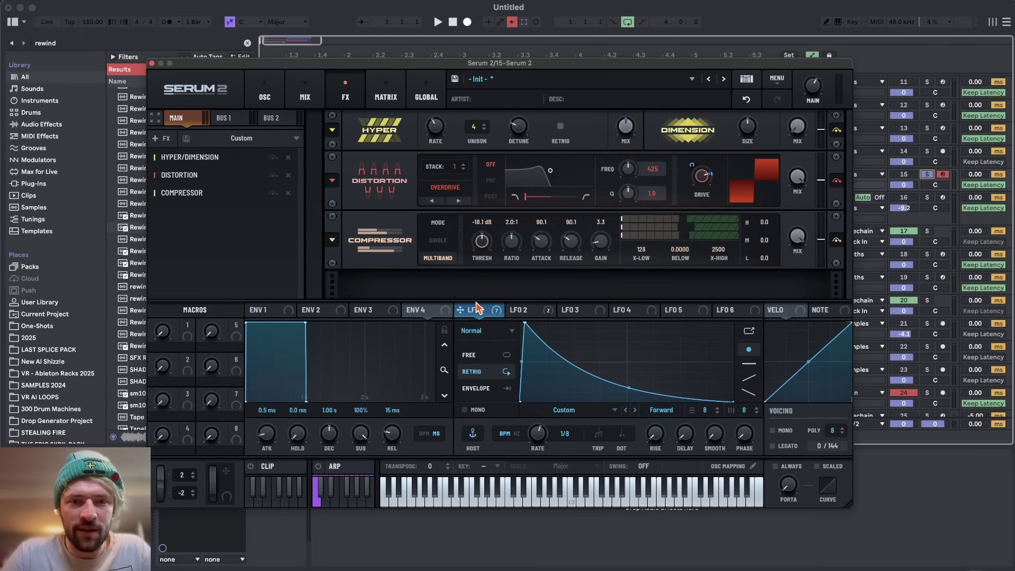
# Step: Set Hyper to 7 unison voices with its mix modulated by LFO 1, and set the Dimension mix to 10%
pyautogui.moveTo(476, 308); pyautogui.dragTo(623, 126)
pyautogui.moveTo(470, 126); pyautogui.dragTo(472, 117)
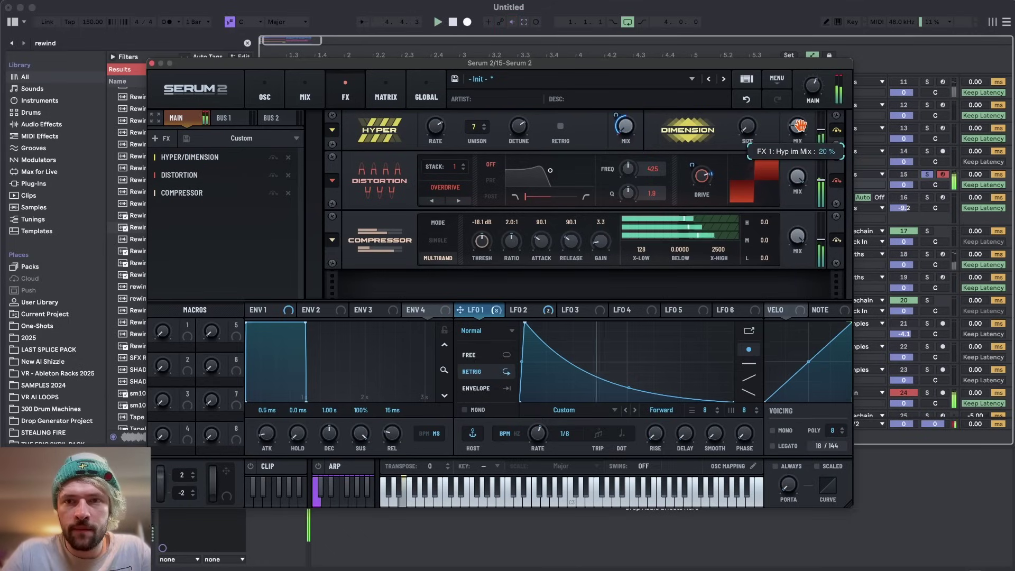
pyautogui.moveTo(799, 141); pyautogui.dragTo(799, 137)
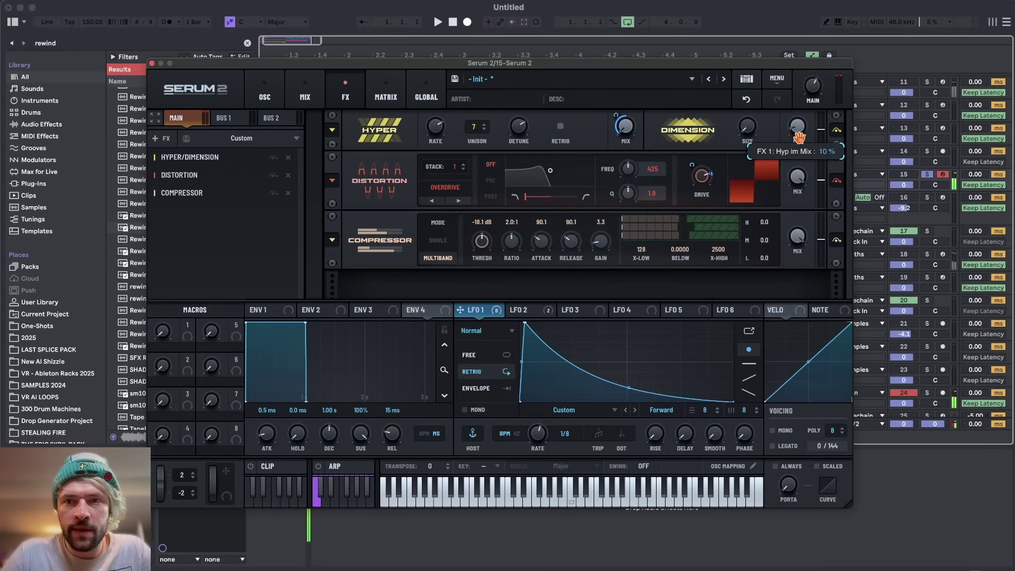
# Step: Close the 15 Serum 2 instrument window and hide the automation lanes in the arrangement
pyautogui.click(152, 63)
pyautogui.scroll(-2, 501, 301)
pyautogui.hscroll(-1, 502, 301)
pyautogui.press('a')
pyautogui.scroll(1, 501, 278)
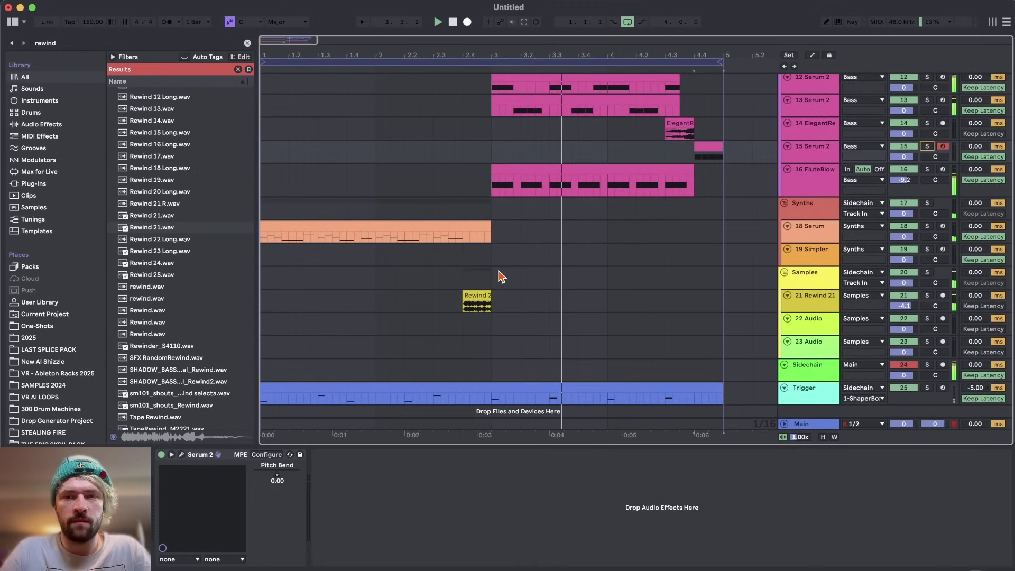
# Step: Insert two audio tracks below 23 Audio in the Samples group and set the insert position to bar 1 on track 24
pyautogui.click(819, 176)
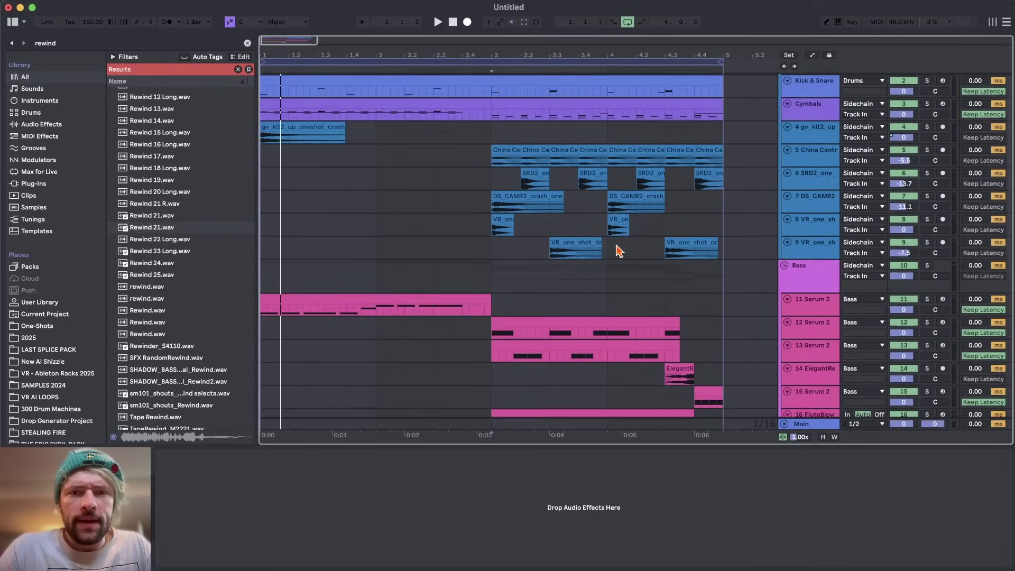
pyautogui.scroll(-8, 619, 250)
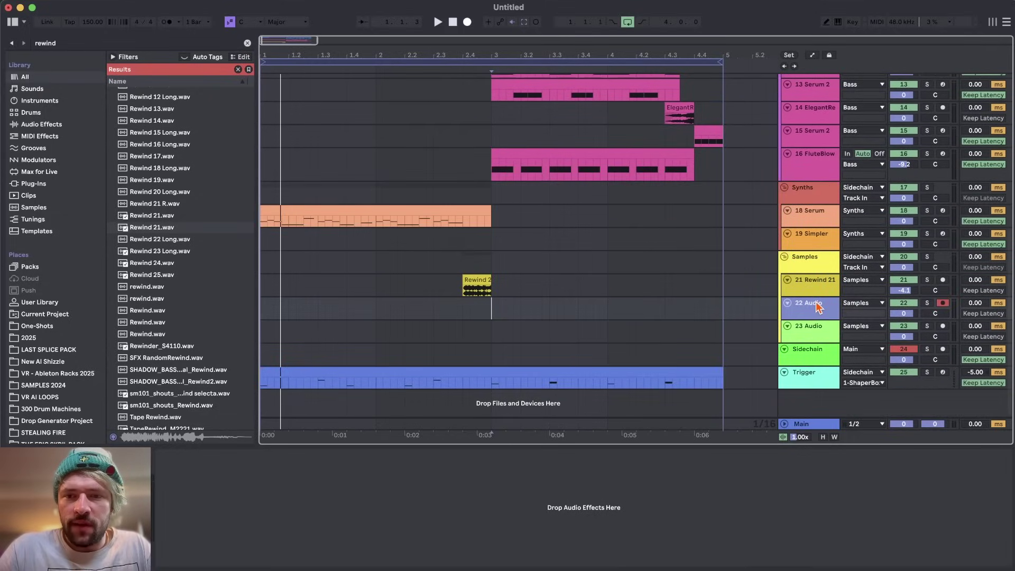
pyautogui.click(814, 334)
pyautogui.press('super+t')
pyautogui.press('super+t')
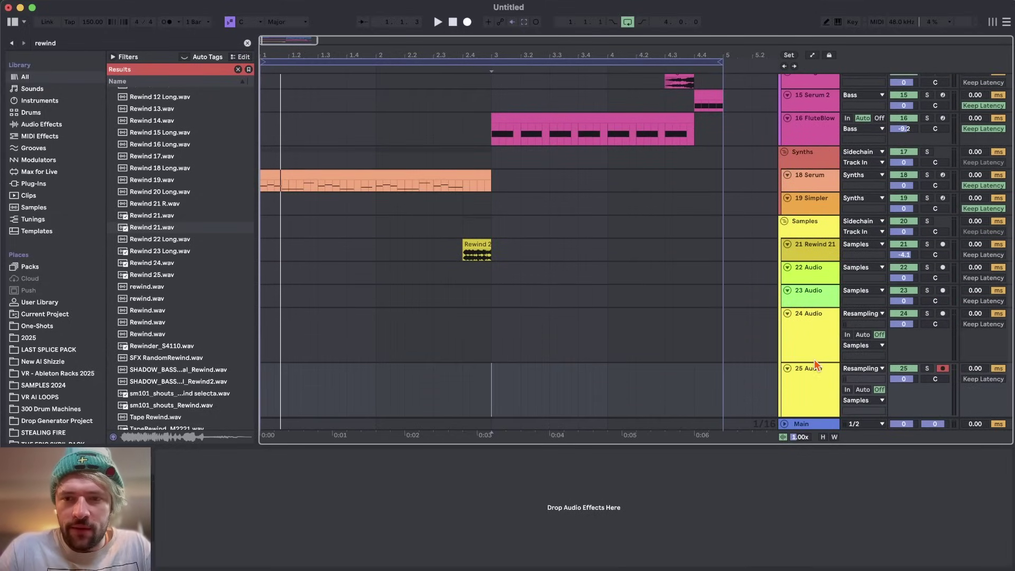
pyautogui.click(814, 350)
pyautogui.click(261, 326)
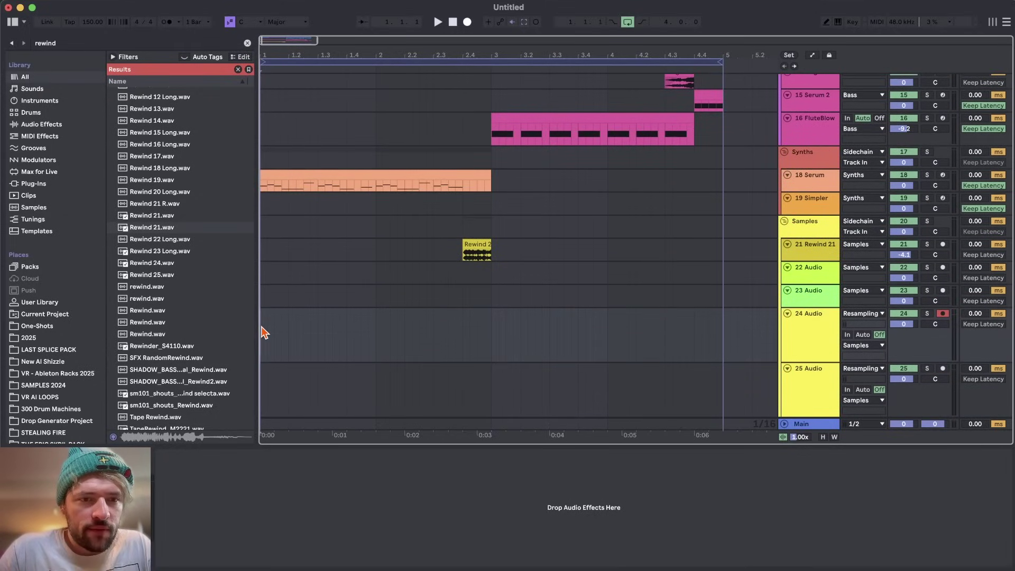
# Step: Clear the sample search and open the vox - melodic oneshots folder of SAMPLES 2024
pyautogui.scroll(3, 175, 255)
pyautogui.press('super+f')
pyautogui.scroll(-3, 54, 335)
pyautogui.click(55, 332)
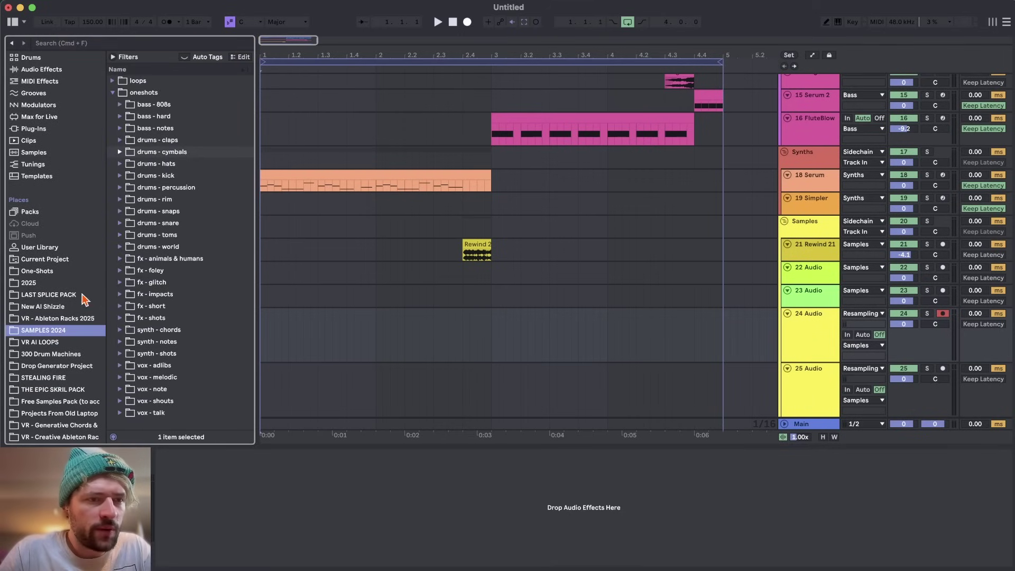
pyautogui.click(163, 151)
pyautogui.press('Left')
pyautogui.click(168, 390)
pyautogui.click(161, 378)
pyautogui.press('Right')
pyautogui.scroll(-1, 173, 397)
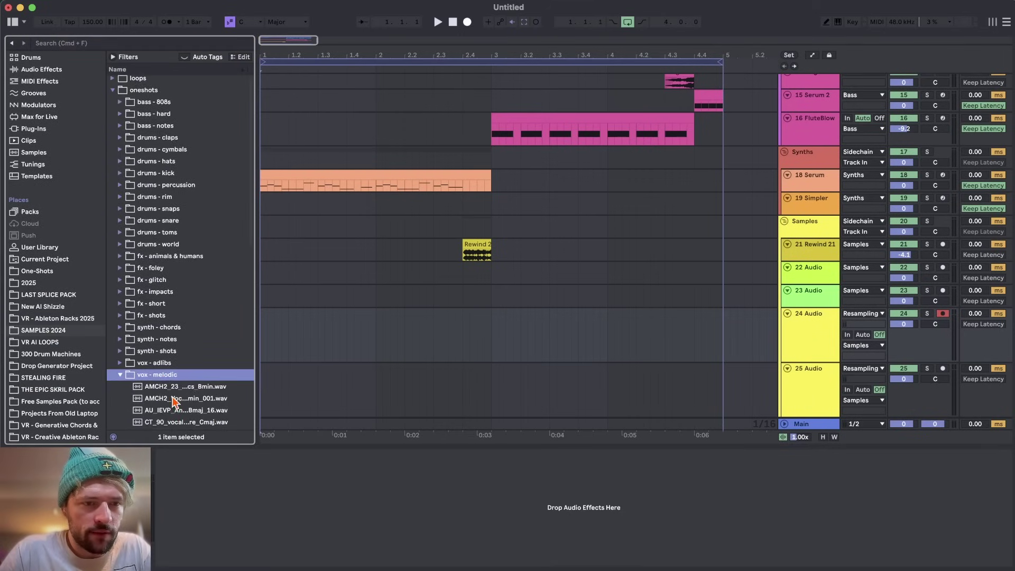
pyautogui.scroll(-5, 174, 391)
# Step: Audition the melodic vocal hits and place VR_vox_hit_calling_Amin.wav near the start of track 24
pyautogui.click(187, 304)
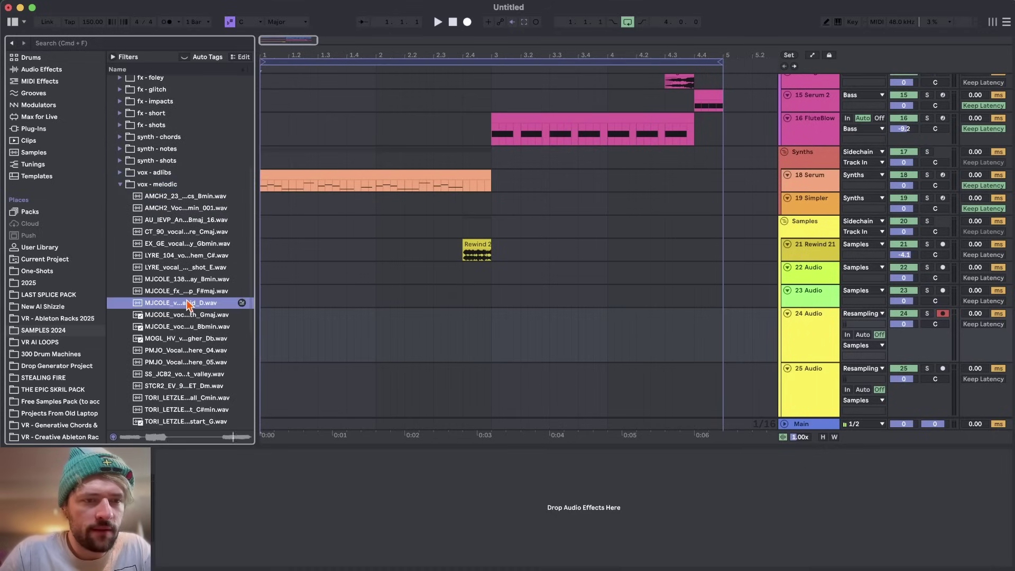
pyautogui.press('Up')
pyautogui.scroll(-5, 168, 285)
pyautogui.click(164, 306)
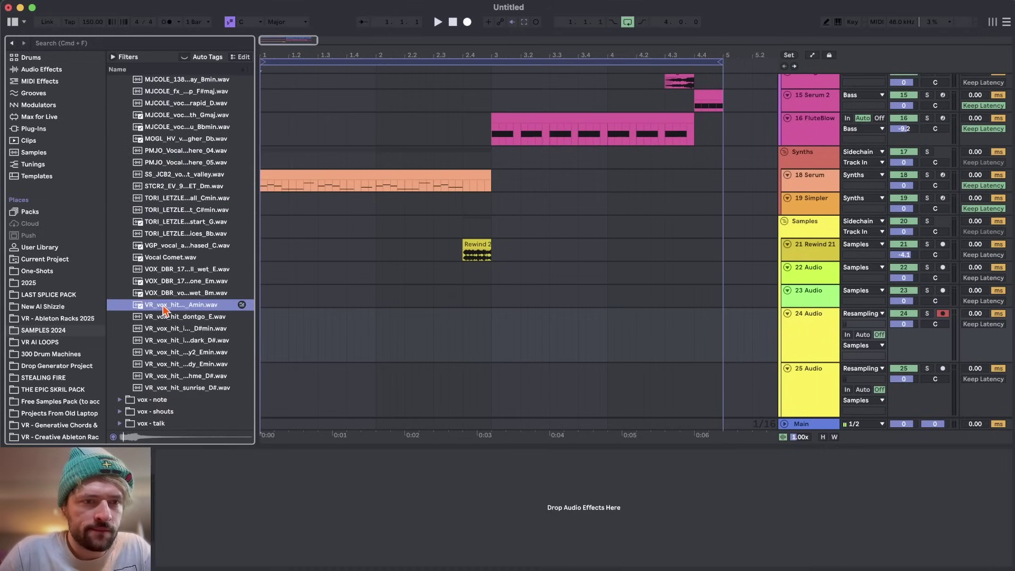
pyautogui.moveTo(164, 305); pyautogui.dragTo(287, 313)
pyautogui.press('space')
# Step: Adjust the pitch of the VR_vox_hit_calling_Amin clip and align the clip with bar 1
pyautogui.doubleClick(286, 313)
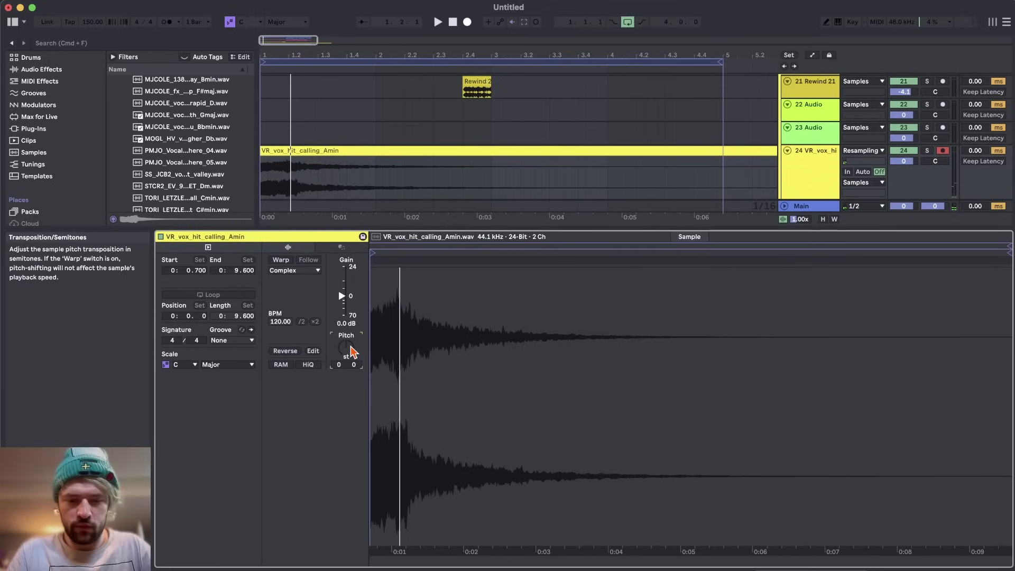
pyautogui.moveTo(351, 351); pyautogui.dragTo(344, 344)
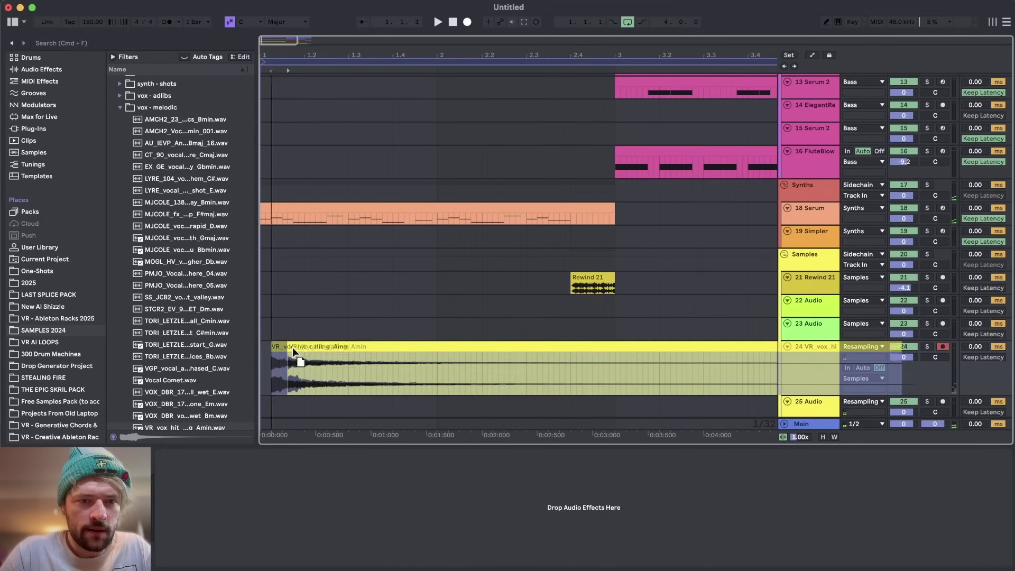
pyautogui.click(320, 377)
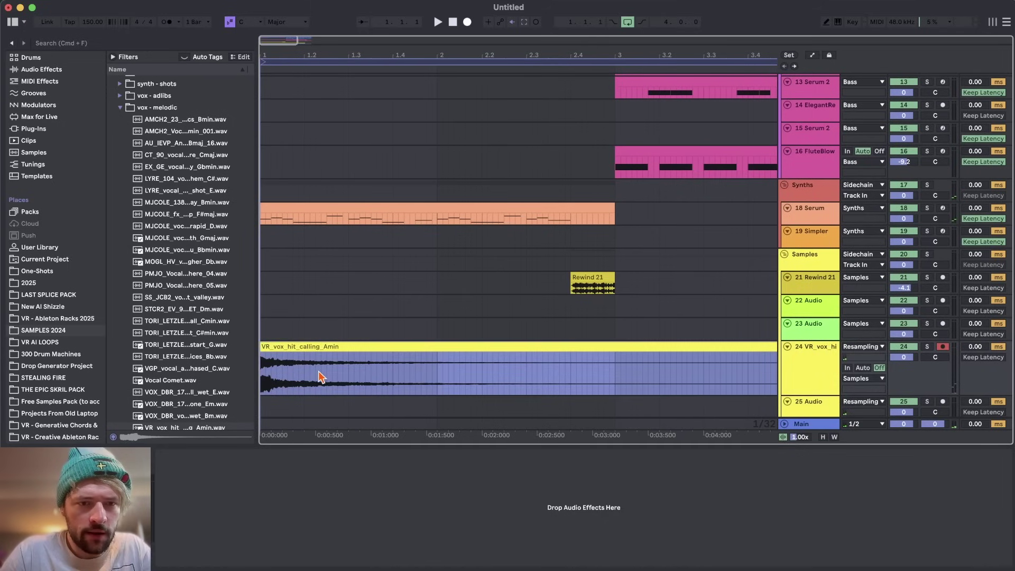
# Step: Cut the vocal hit to one beat, repeat it every beat up to 2.4, and delete the leftover tail
pyautogui.click(306, 373)
pyautogui.press('super+e')
pyautogui.click(284, 348)
pyautogui.press('super+d')
pyautogui.press('super+d')
pyautogui.press('super+d')
pyautogui.press('super+d')
pyautogui.press('super+d')
pyautogui.press('super+d')
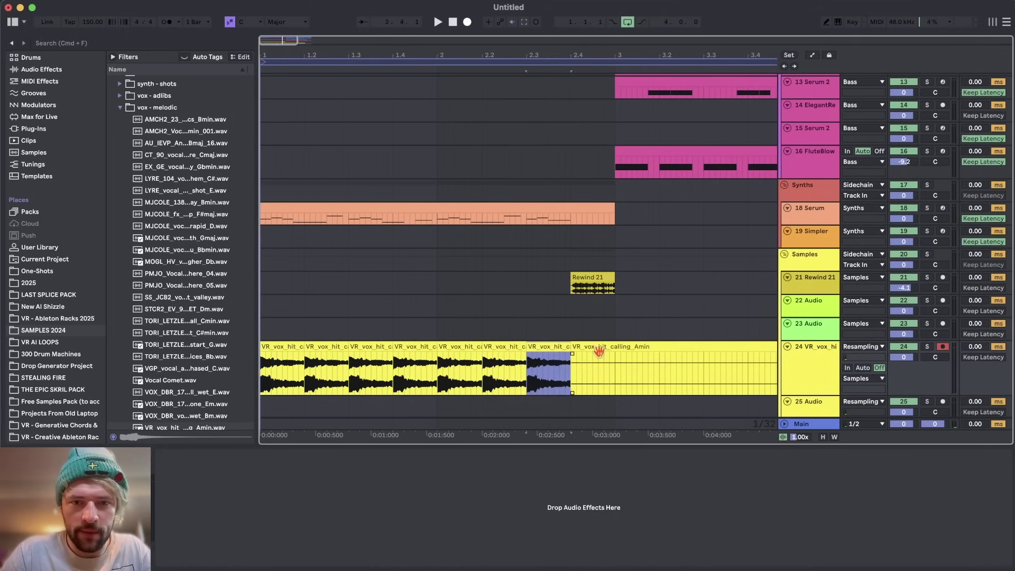
pyautogui.click(599, 350)
pyautogui.press('Delete')
# Step: Play back the repeated vocal hits and lower track 24 to -7.8 dB
pyautogui.click(277, 335)
pyautogui.press('space')
pyautogui.click(277, 348)
pyautogui.press('space')
pyautogui.press('space')
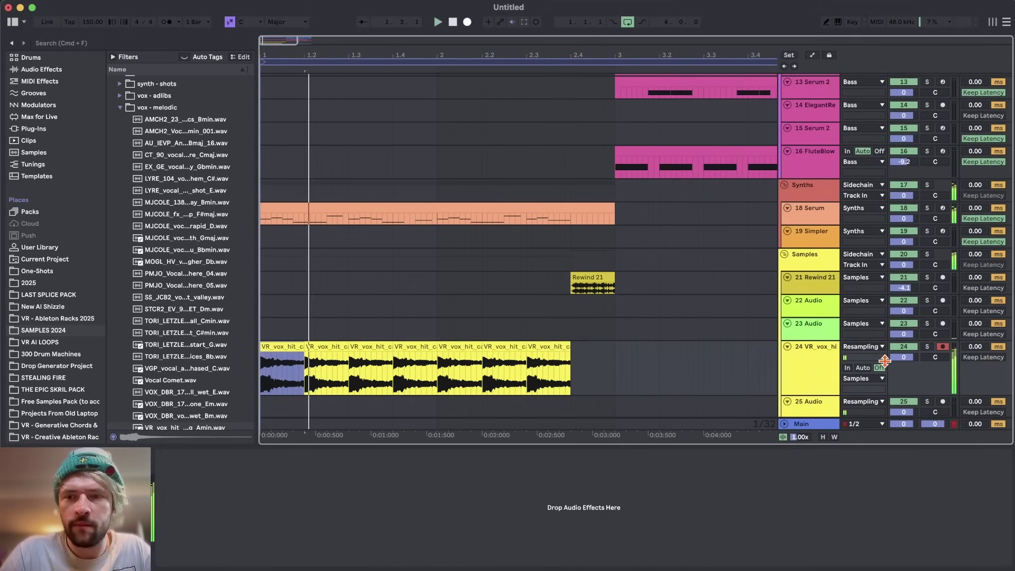
pyautogui.moveTo(904, 357); pyautogui.dragTo(904, 380)
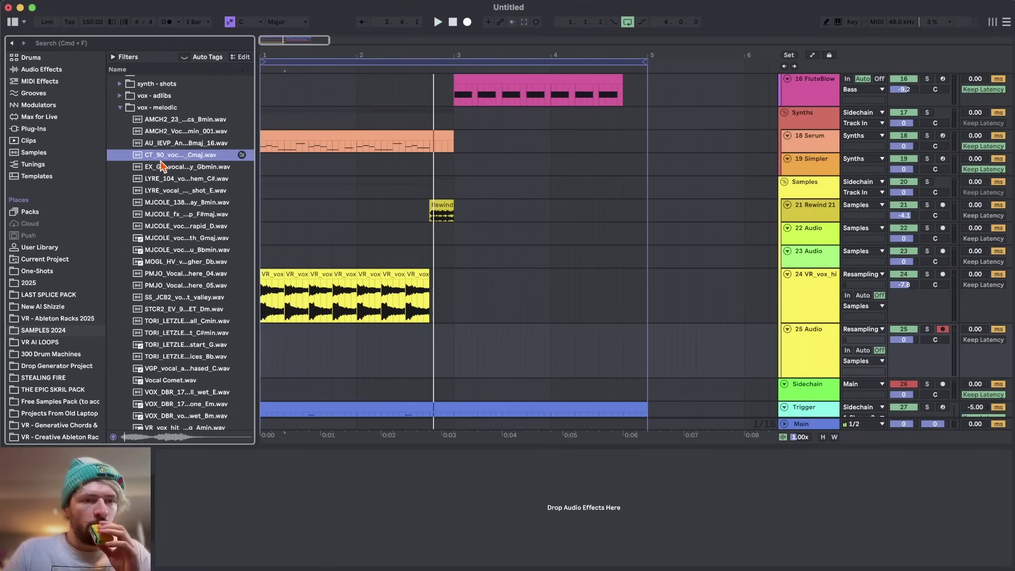
# Step: Place the AU_IEVP_Anybody_Vocal_Phrases_Bmaj_16 sample at beat 1.2 on track 25 and play it in context
pyautogui.press('Up')
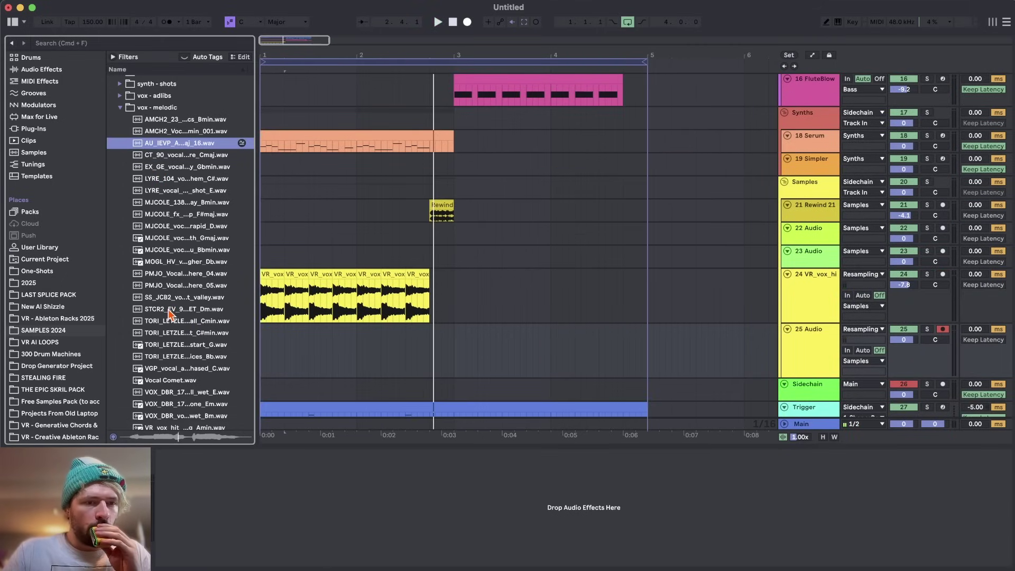
pyautogui.moveTo(168, 314); pyautogui.dragTo(341, 329)
pyautogui.scroll(2, 302, 330)
pyautogui.press('space')
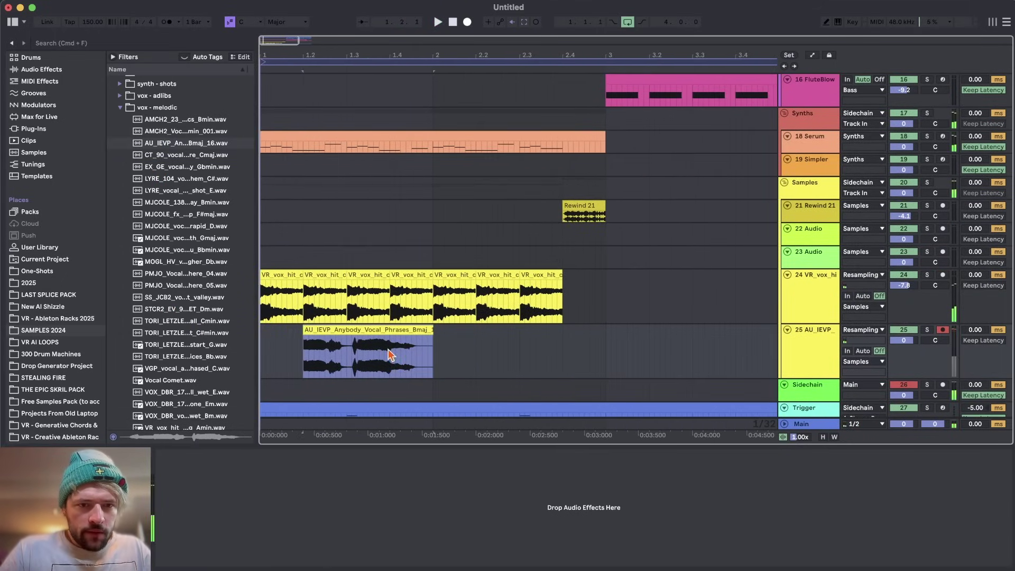
# Step: Split the track 25 vocal phrase at about the middle and shift its second part slightly earlier
pyautogui.click(369, 350)
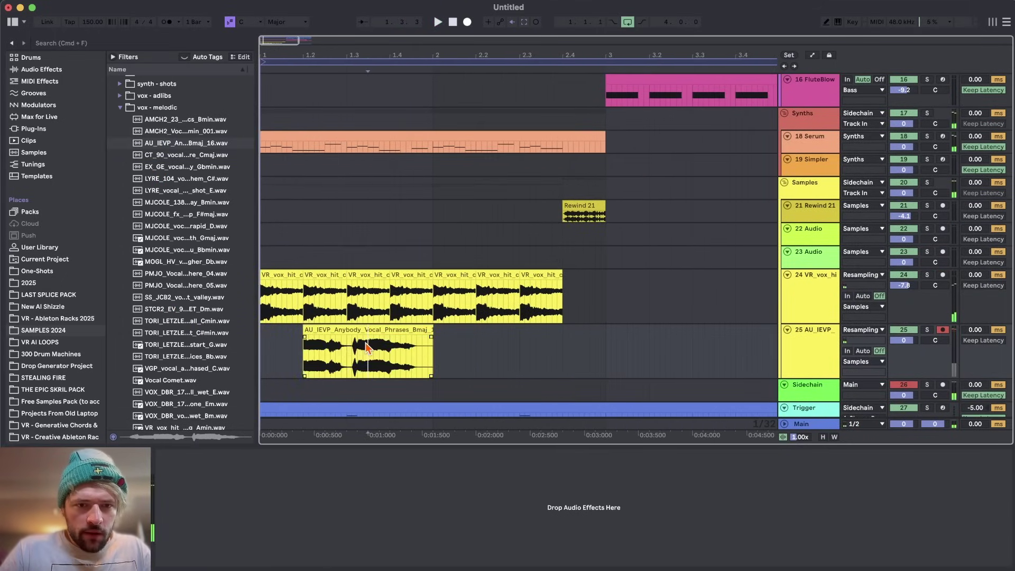
pyautogui.press('super+e')
pyautogui.moveTo(378, 330); pyautogui.dragTo(360, 337)
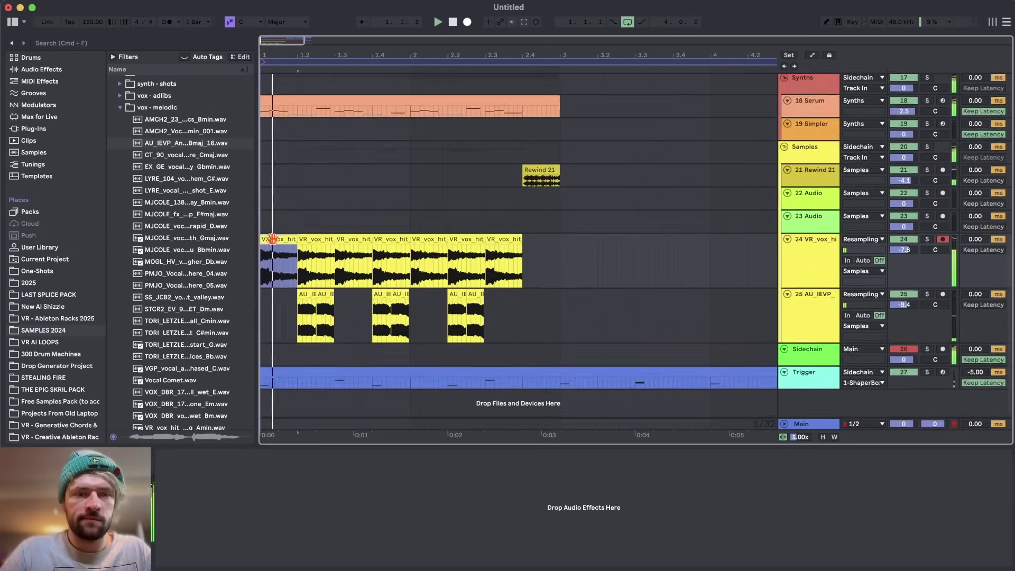
# Step: Lower the two vocal tracks together, with track 24 at -8.6 dB and track 25 at -10.2 dB
pyautogui.scroll(3, 815, 146)
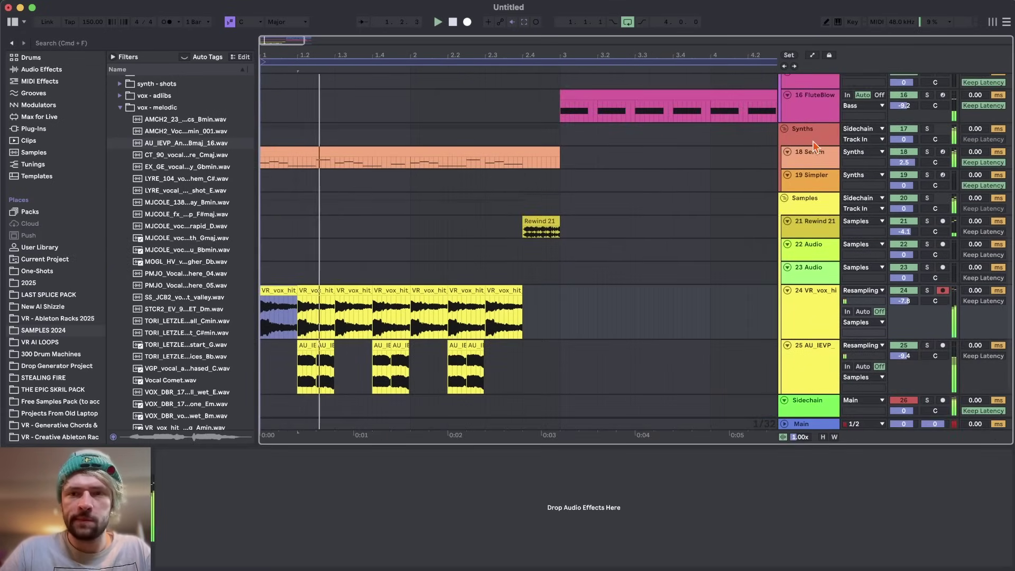
pyautogui.click(369, 154)
pyautogui.press('space')
pyautogui.click(821, 319)
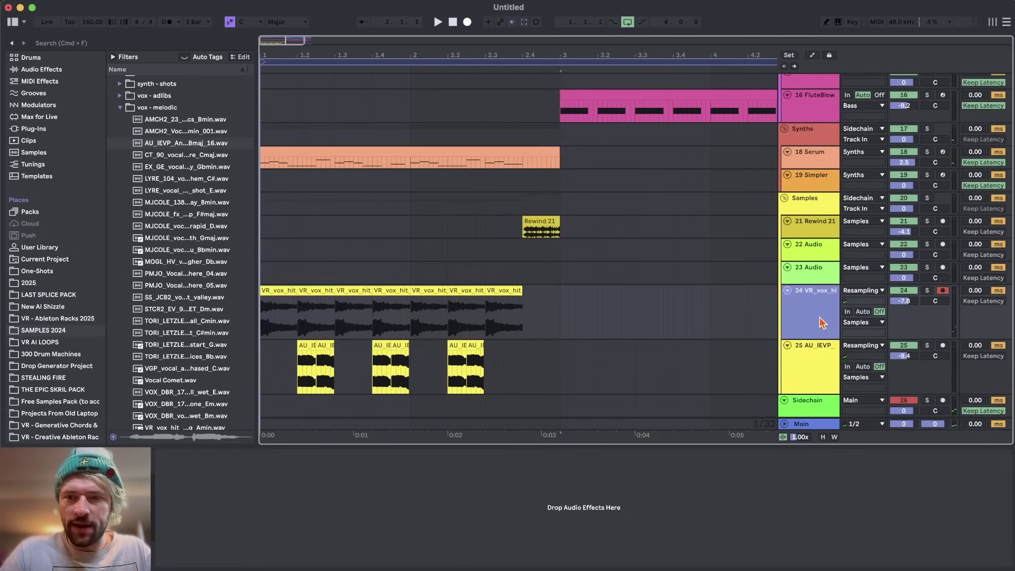
pyautogui.keyDown('shift'); pyautogui.click(831, 353); pyautogui.keyUp('shift')
pyautogui.moveTo(904, 309); pyautogui.dragTo(905, 311)
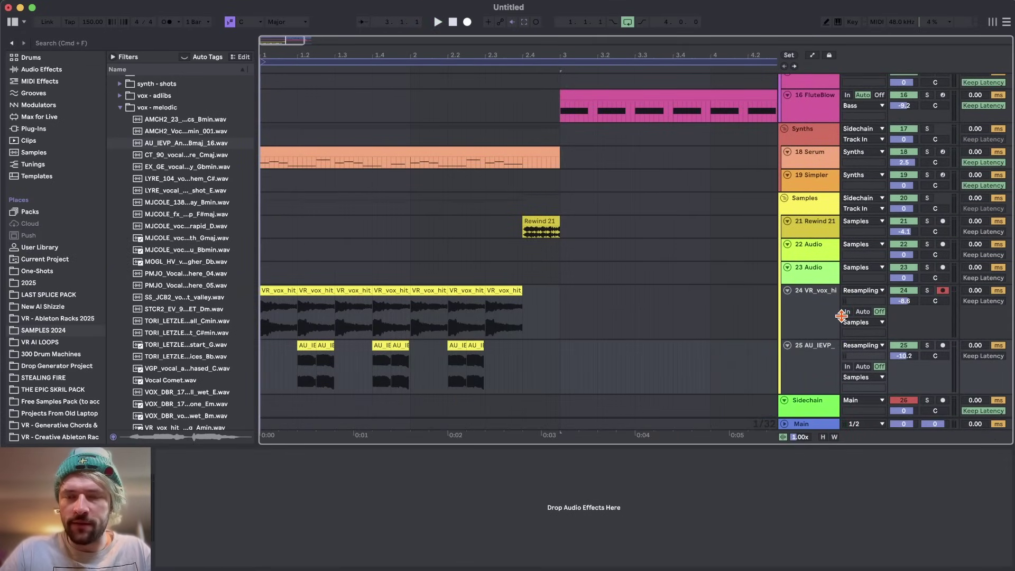
# Step: Select the 18 Serum melody clip and play back the intro to check the vocal balance
pyautogui.click(822, 309)
pyautogui.click(814, 313)
pyautogui.click(809, 371)
pyautogui.click(808, 328)
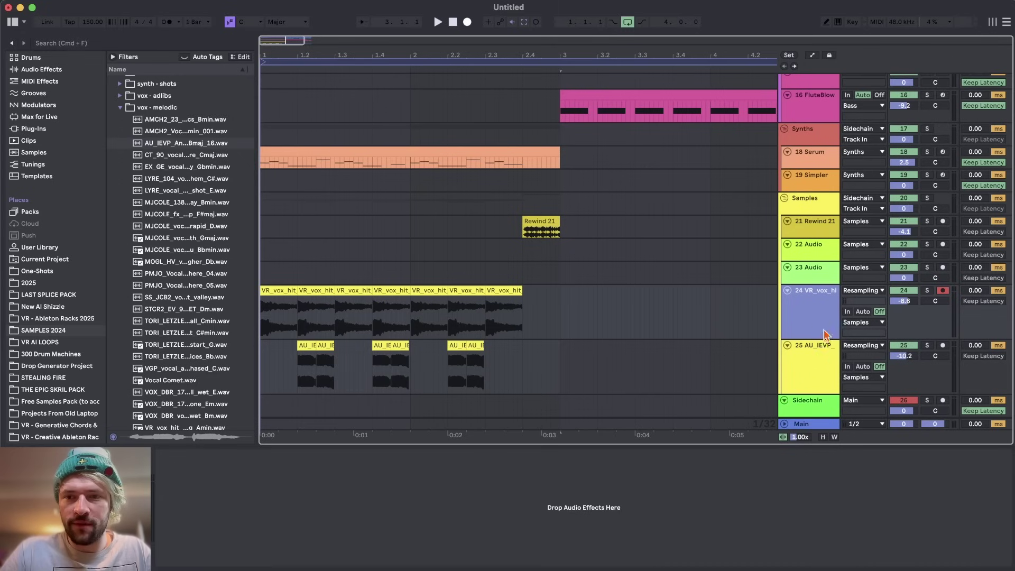
pyautogui.click(821, 153)
pyautogui.click(380, 155)
pyautogui.press('space')
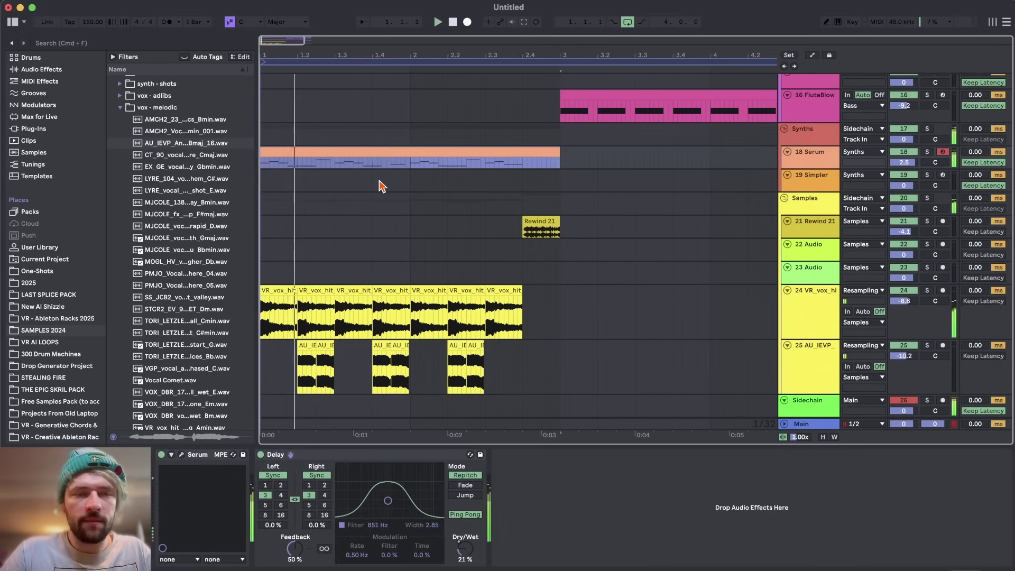
pyautogui.scroll(-2, 381, 186)
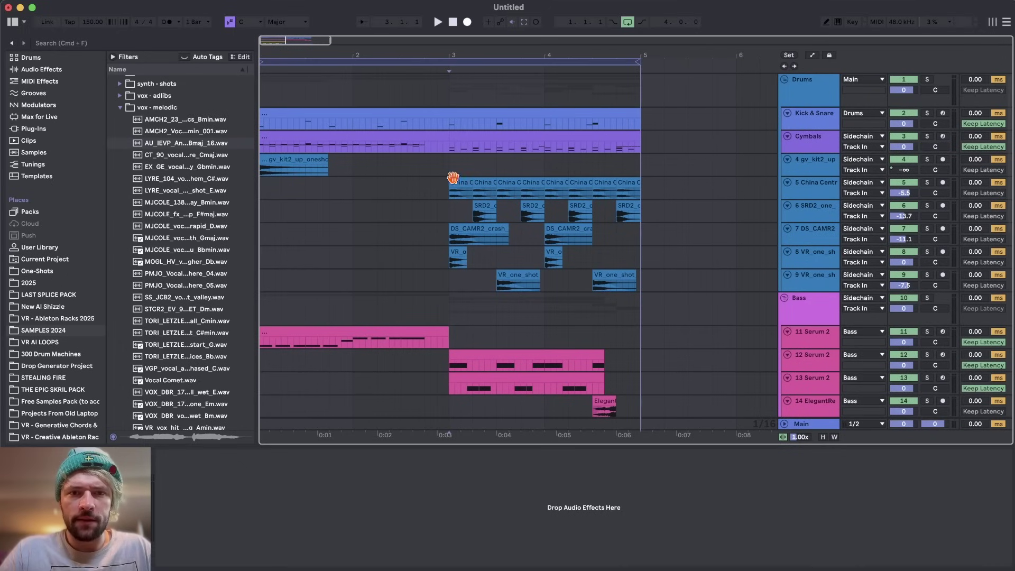
# Step: Browse the SPLICE SORTED library to the Atmospheres folder under Loops
pyautogui.scroll(-6, 553, 201)
pyautogui.scroll(1, 553, 201)
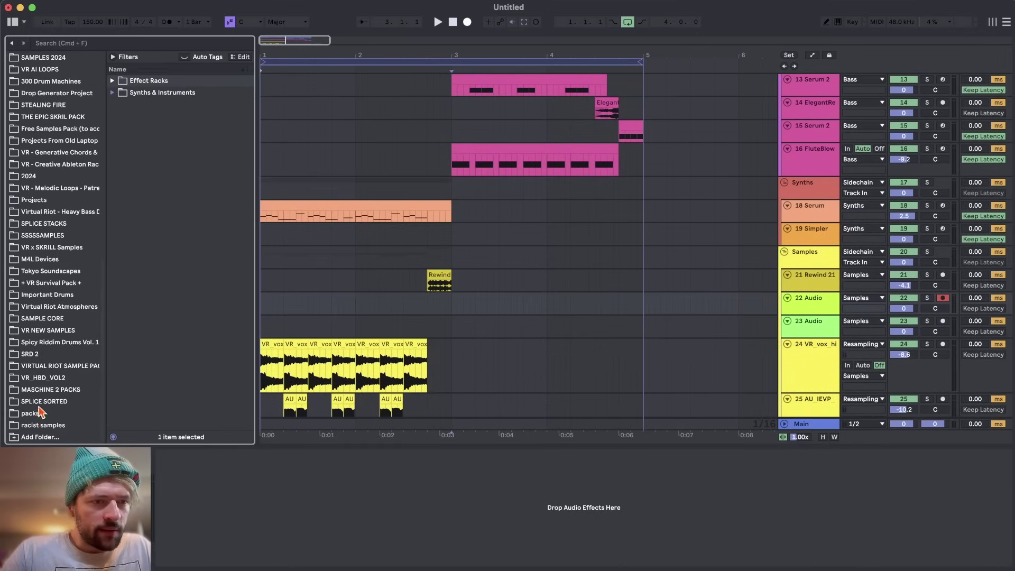
pyautogui.click(37, 414)
pyautogui.click(39, 401)
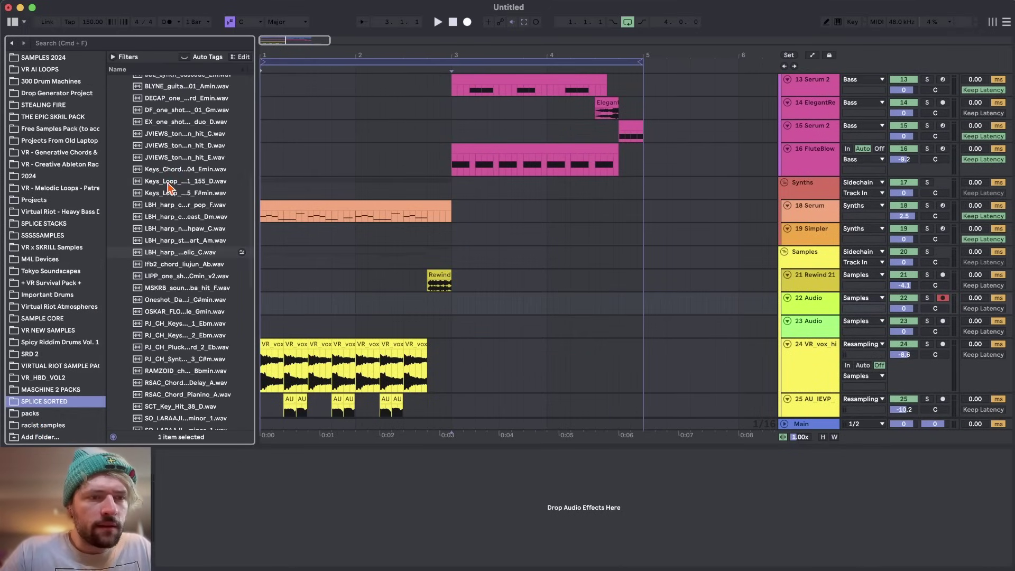
pyautogui.scroll(10, 168, 183)
pyautogui.click(145, 82)
pyautogui.click(151, 93)
pyautogui.scroll(-10, 183, 191)
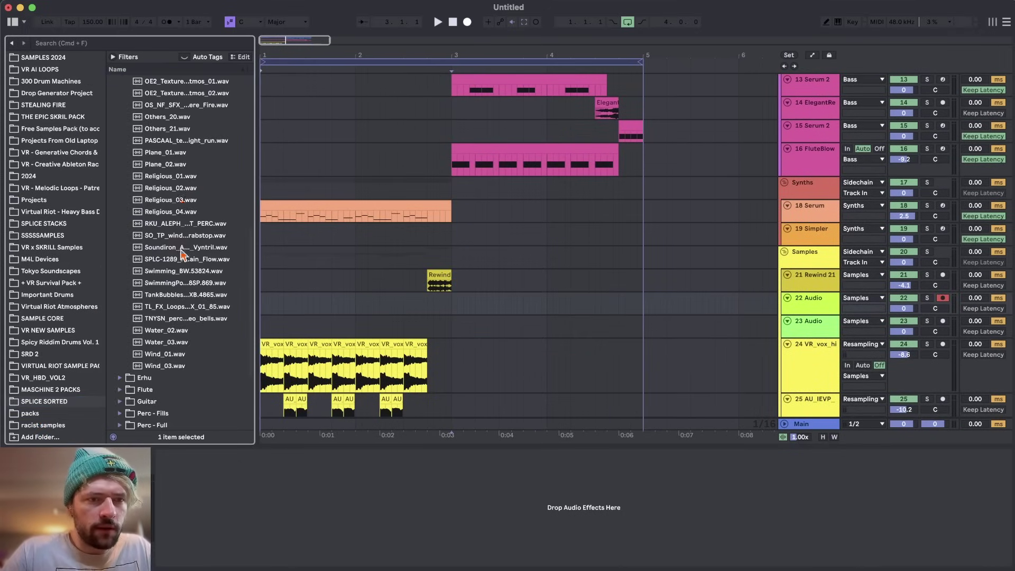
pyautogui.scroll(10, 185, 299)
# Step: Place Soundiron_Sick1_Horror_Scream_01.wav at bar 3 on track 22 and turn on Warp for the clip
pyautogui.click(175, 223)
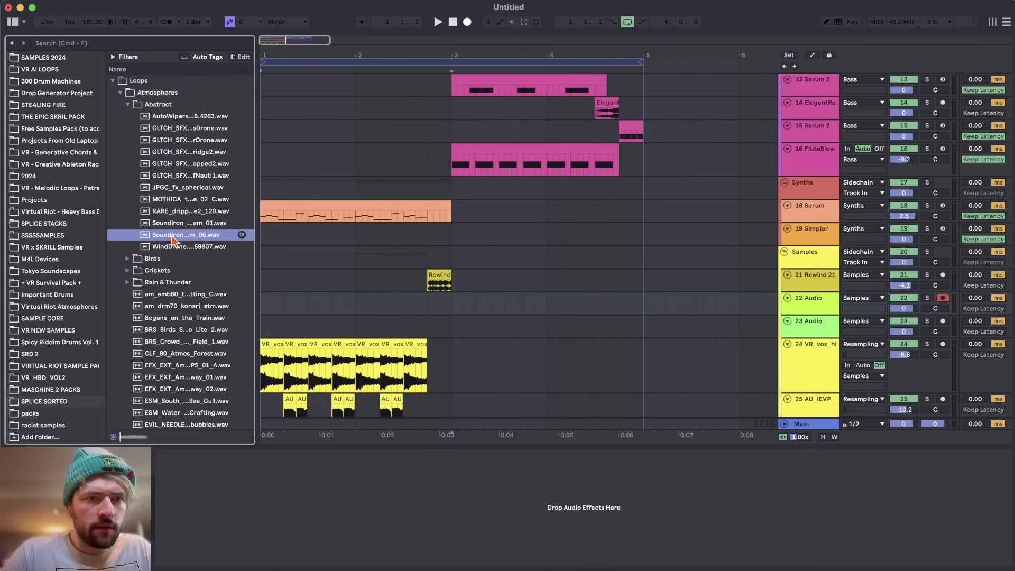
pyautogui.moveTo(161, 228); pyautogui.dragTo(451, 299)
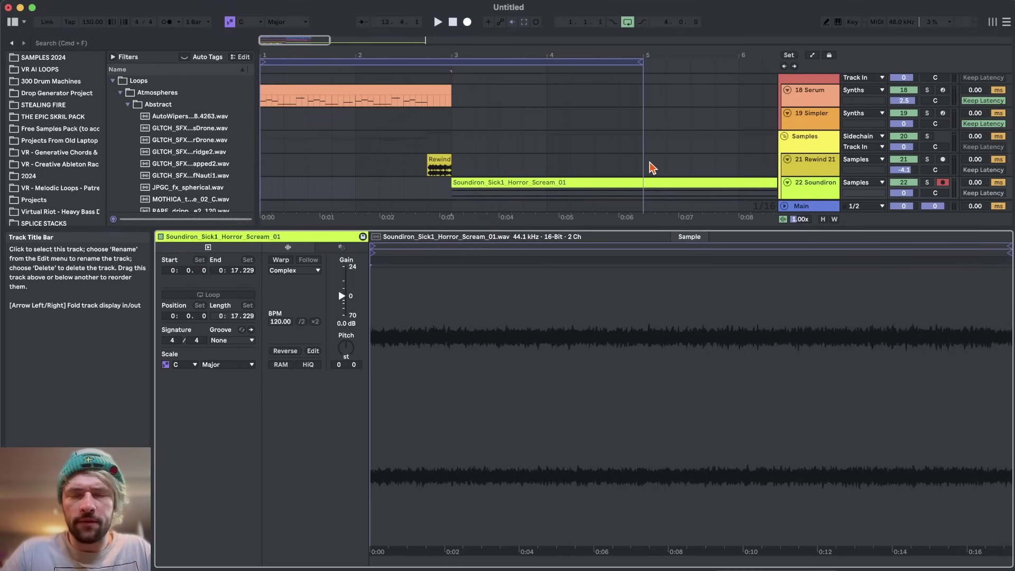
pyautogui.scroll(-2, 650, 163)
pyautogui.click(281, 260)
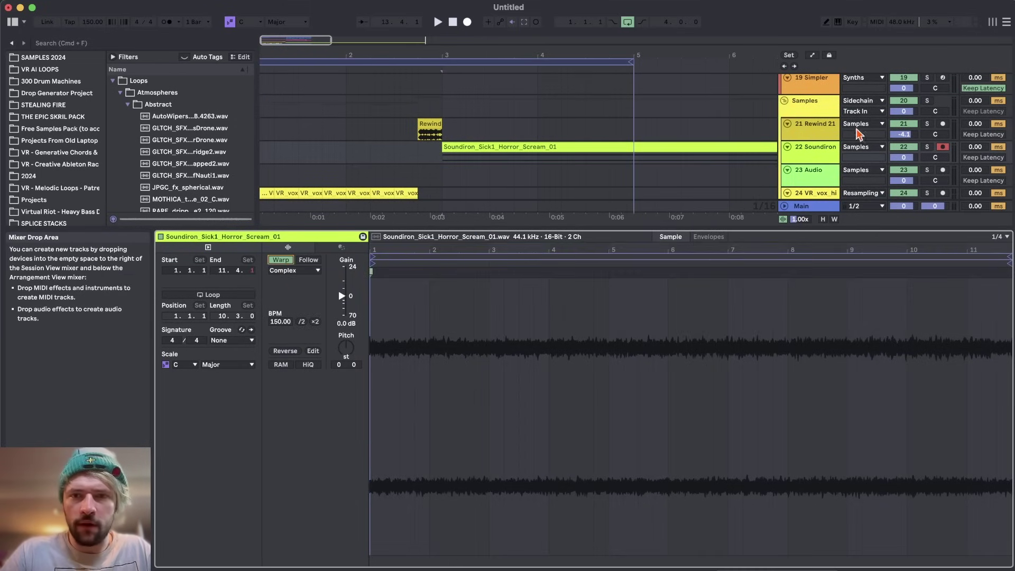
# Step: Transpose the horror scream clip to -1 semitone and trim it to end at bar 5
pyautogui.click(817, 162)
pyautogui.moveTo(817, 162); pyautogui.dragTo(817, 172)
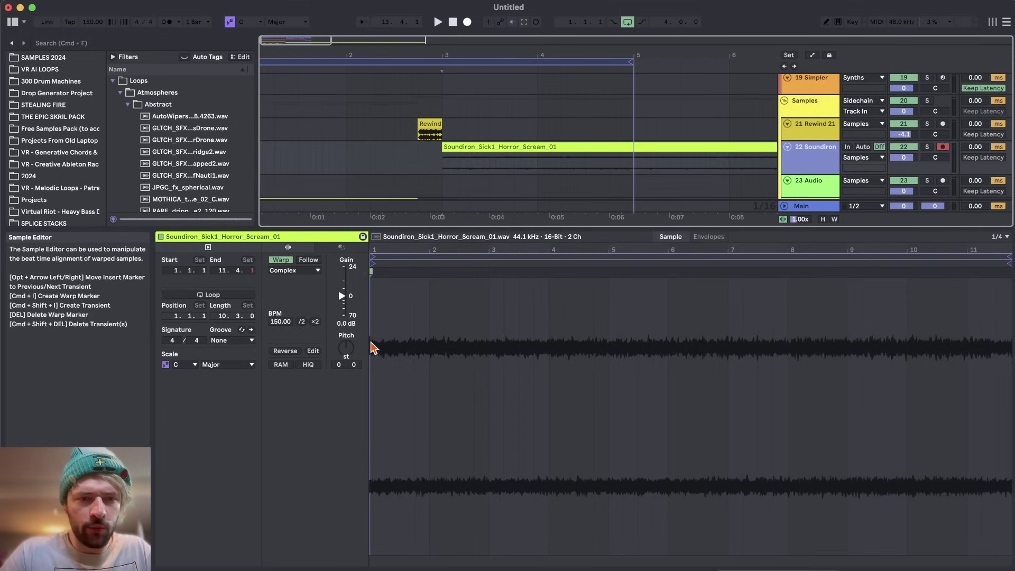
pyautogui.moveTo(347, 350); pyautogui.dragTo(346, 355)
pyautogui.moveTo(635, 159); pyautogui.dragTo(777, 158)
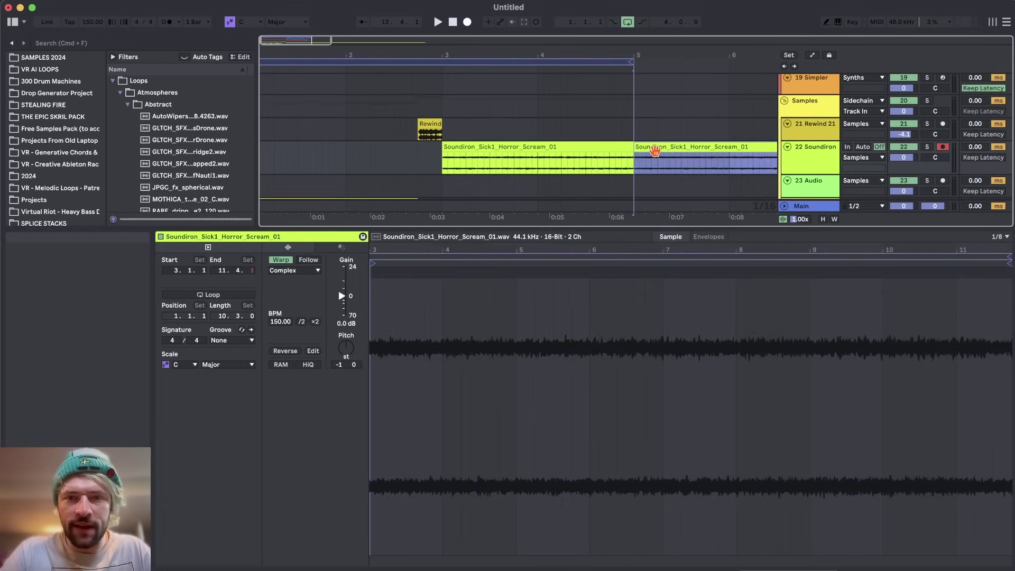
pyautogui.press('Delete')
# Step: Listen to the horror scream track soloed, duplicate the track, and select the copied clip
pyautogui.press('space')
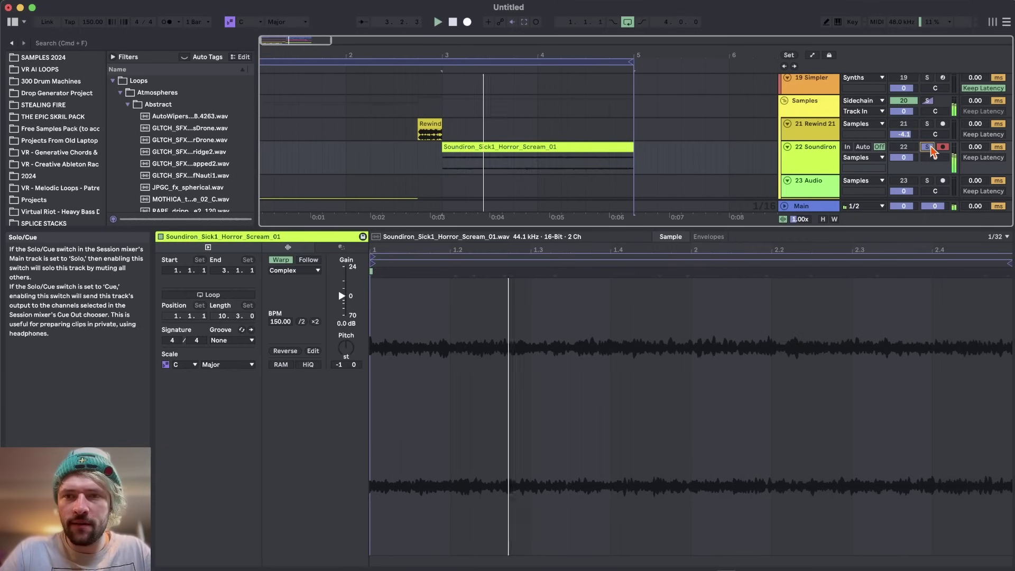
pyautogui.click(819, 163)
pyautogui.press('super+d')
pyautogui.click(474, 183)
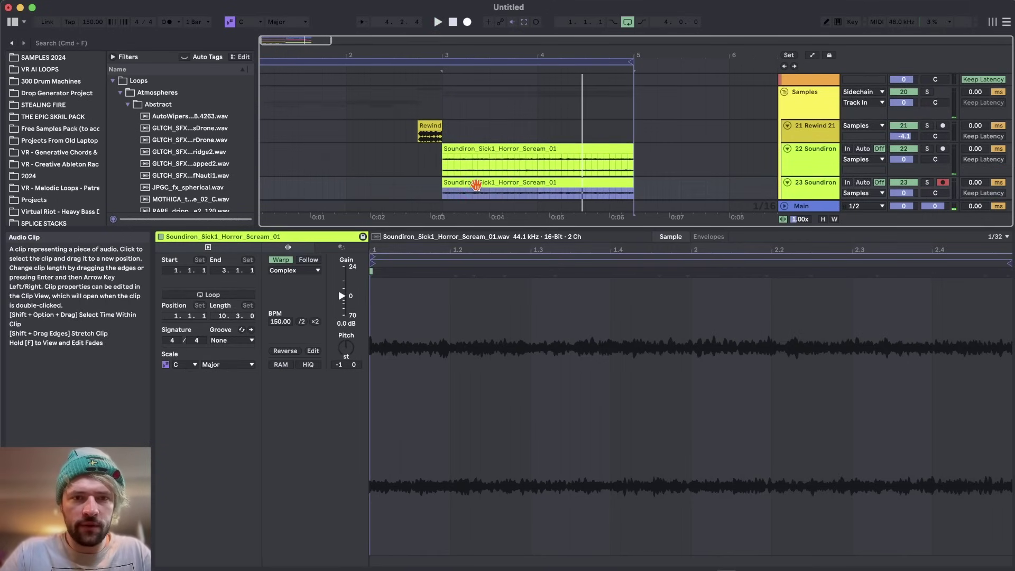
# Step: Raise the pitch of the copied horror scream clip and lower track 22 to -24.0 dB and track 23 to -18.7 dB
pyautogui.moveTo(347, 349); pyautogui.dragTo(382, 319)
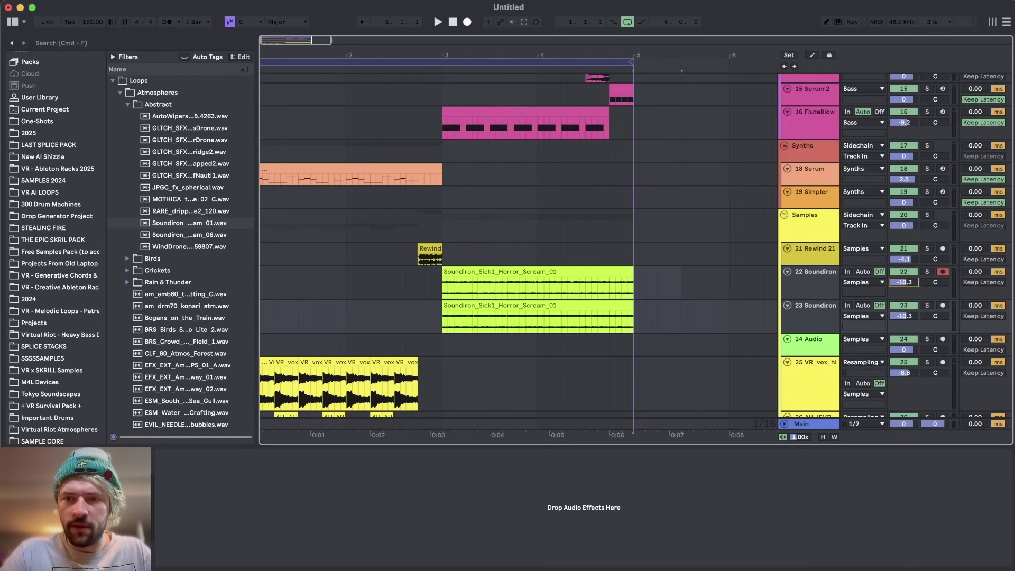
pyautogui.moveTo(905, 282); pyautogui.dragTo(905, 288)
pyautogui.press('space')
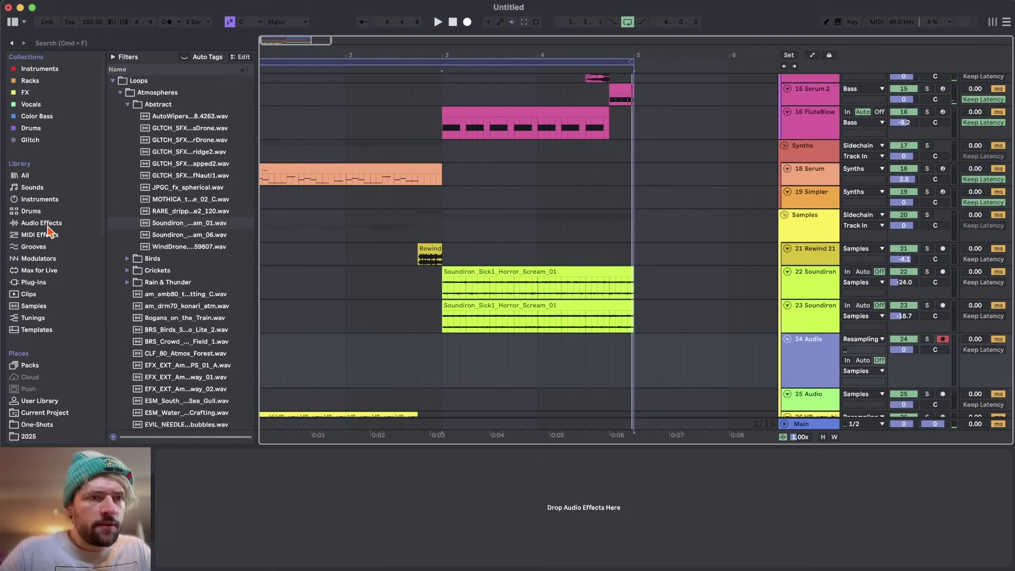
# Step: Open the Loops folder of LAST SPLICE PACK, widen the browser to fit full file names, and find the synth background layer loops
pyautogui.scroll(-2, 53, 338)
pyautogui.click(50, 350)
pyautogui.doubleClick(146, 160)
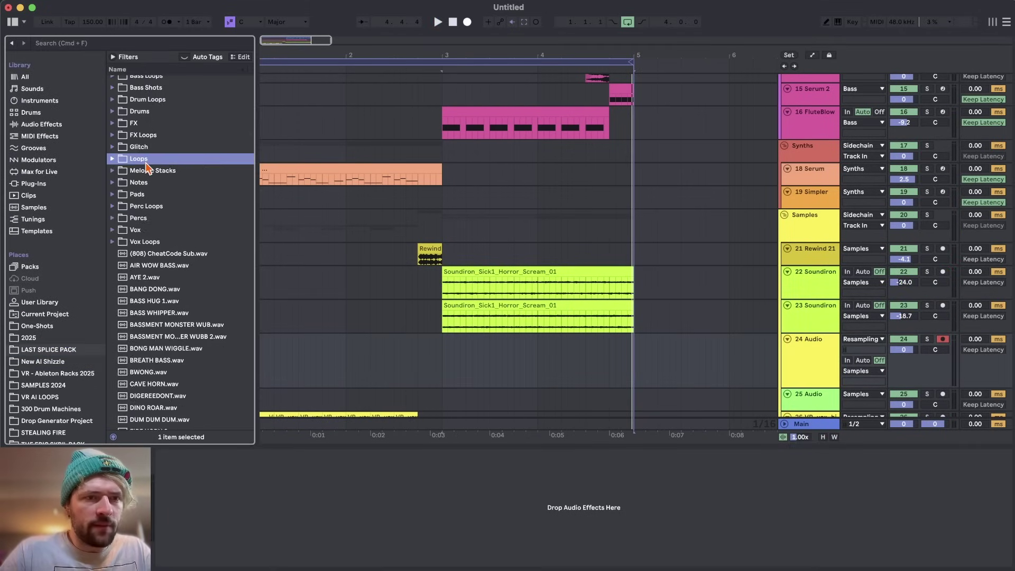
pyautogui.scroll(-15, 161, 238)
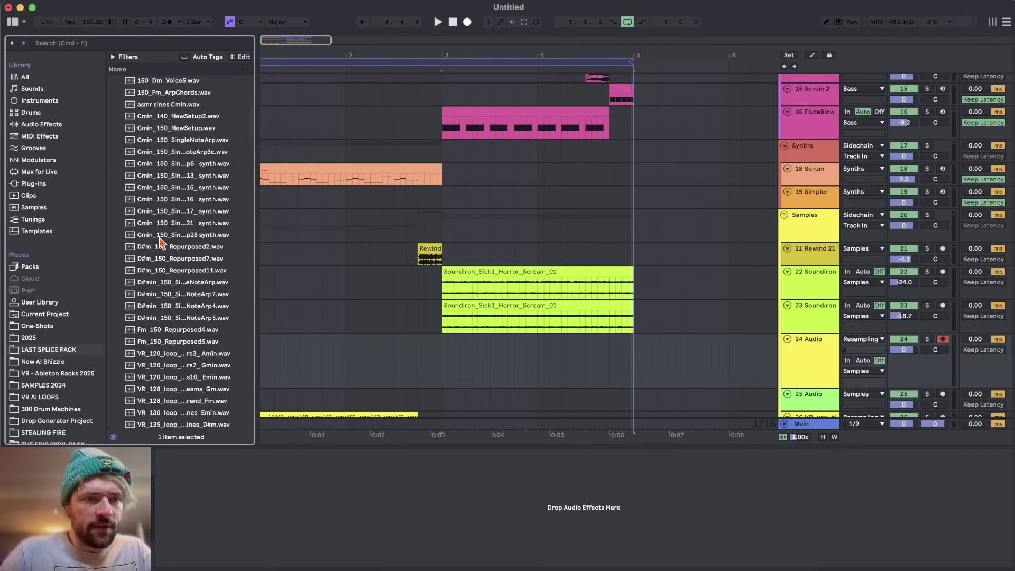
pyautogui.moveTo(255, 231); pyautogui.dragTo(338, 228)
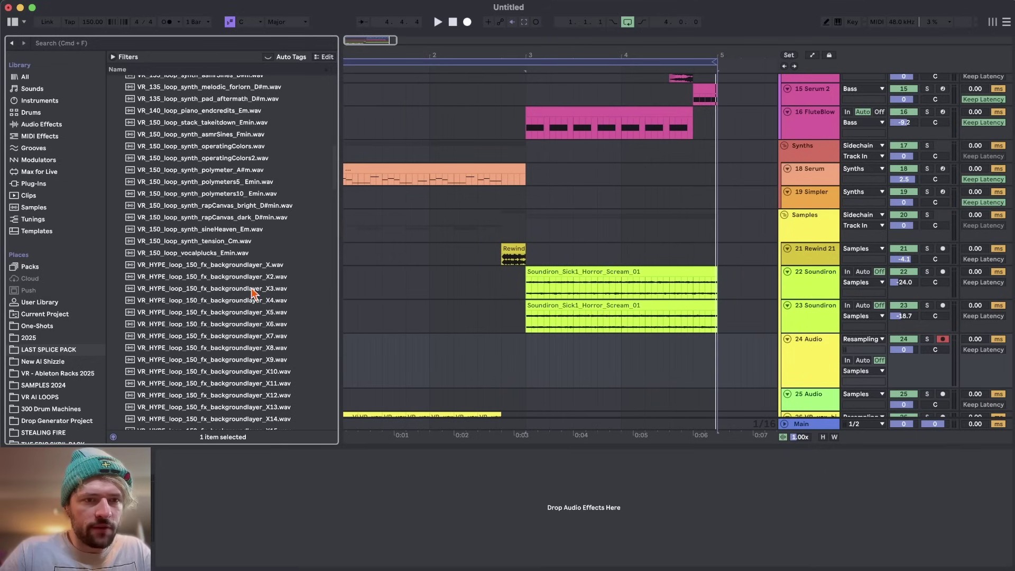
pyautogui.scroll(-10, 252, 289)
pyautogui.scroll(1, 252, 290)
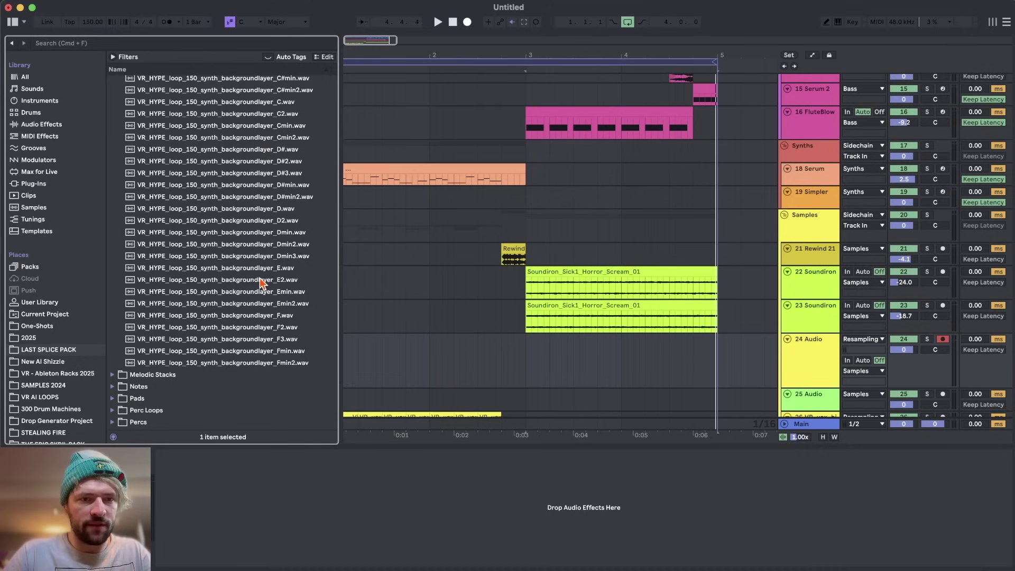
# Step: Load VR_HYPE_loop_150_synth_backgroundlayer_E2.wav at bar 3 on track 24, set the track volume to -21.0 dB and adjust the clip's pitch
pyautogui.click(253, 269)
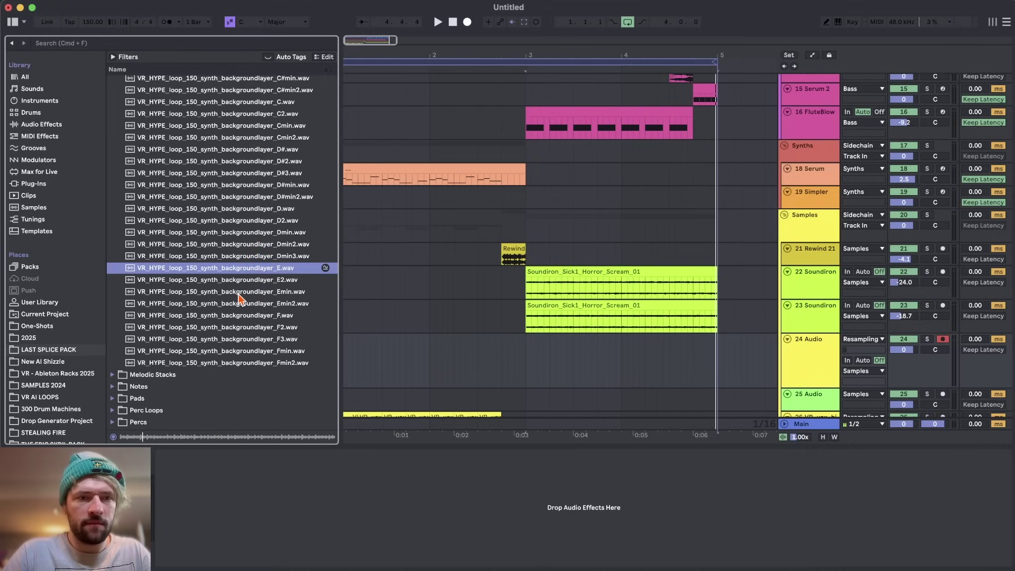
pyautogui.press('Down')
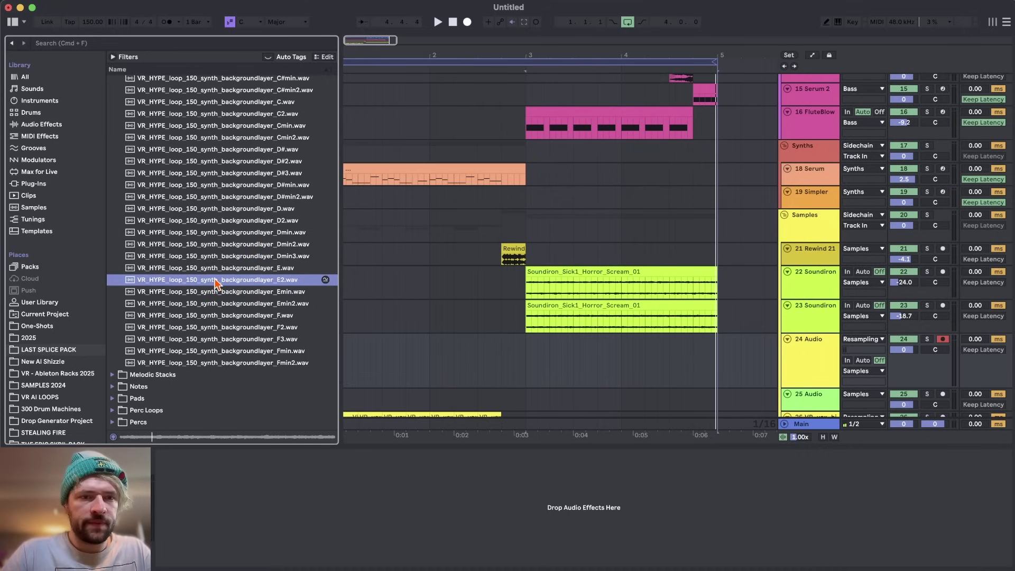
pyautogui.press('Return')
pyautogui.moveTo(904, 161)
pyautogui.mouseDown()
pyautogui.moveTo(904, 186)
pyautogui.moveTo(904, 152)
pyautogui.mouseUp()
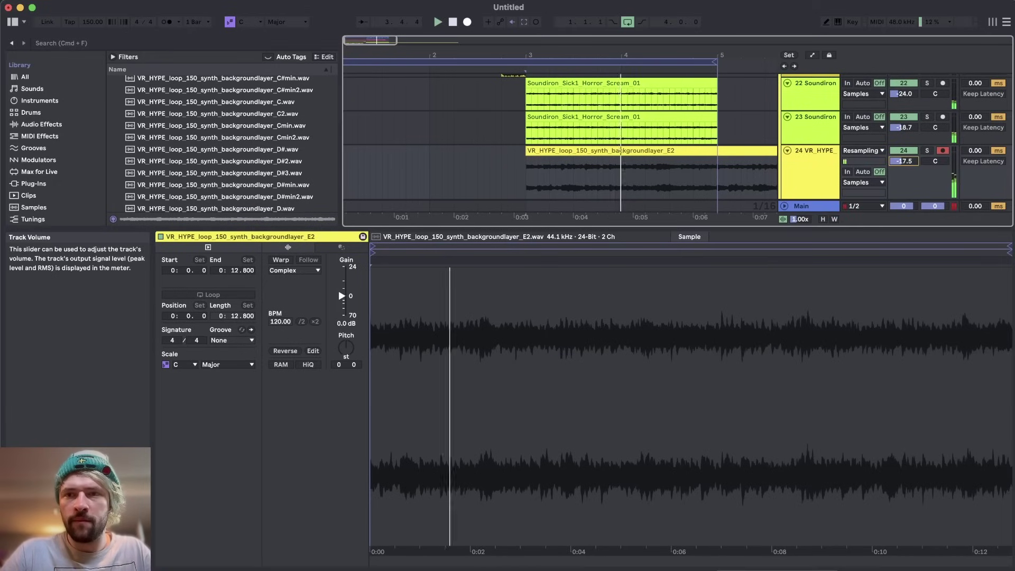
pyautogui.click(346, 348)
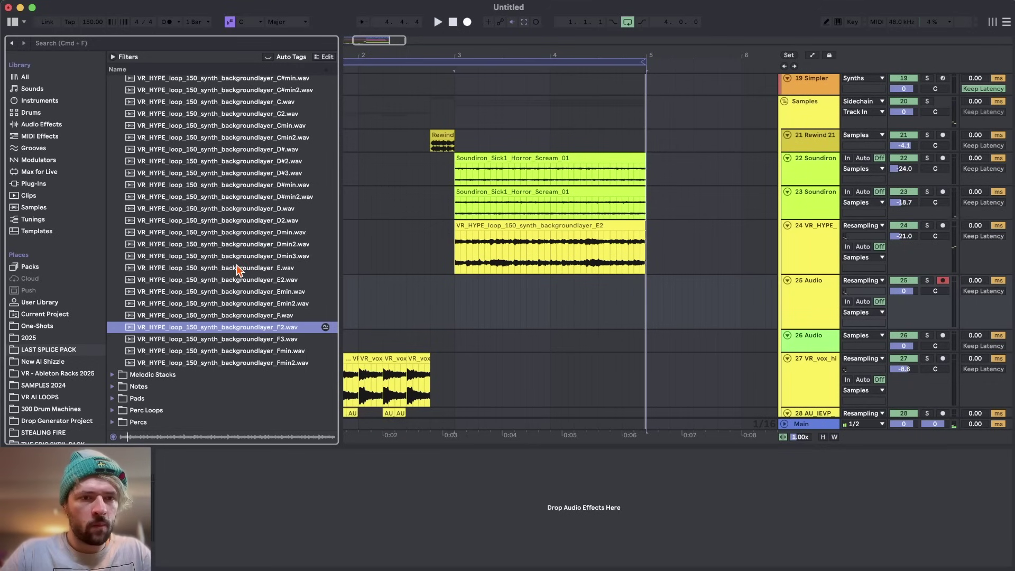
# Step: Audition the synth background layers and place Dmin2 at bar 1 on track 25 and Dmin3 at bar 3 on track 26
pyautogui.click(236, 266)
pyautogui.press('Down')
pyautogui.press('Down')
pyautogui.click(243, 243)
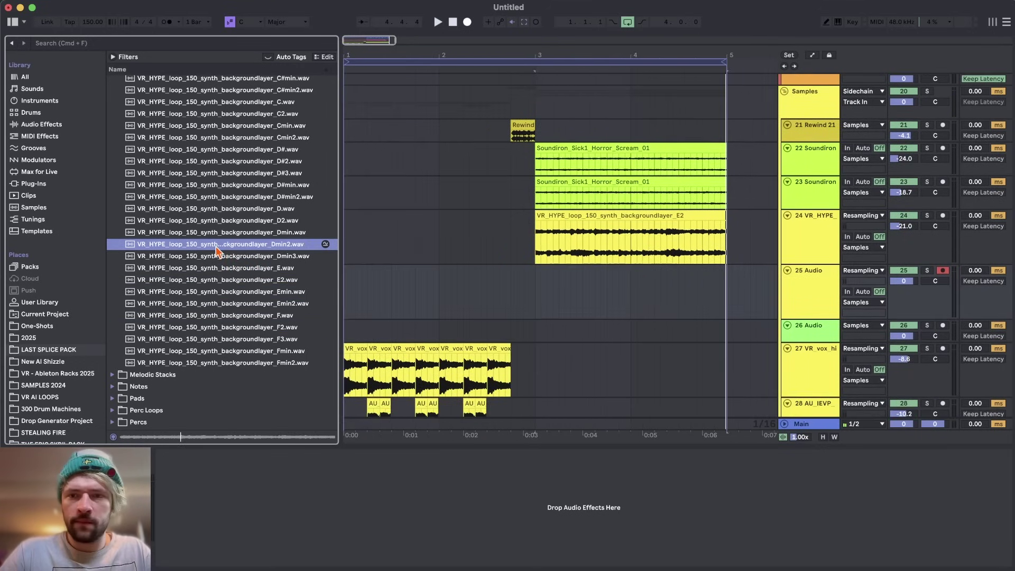
pyautogui.moveTo(207, 251); pyautogui.dragTo(596, 285)
pyautogui.doubleClick(513, 266)
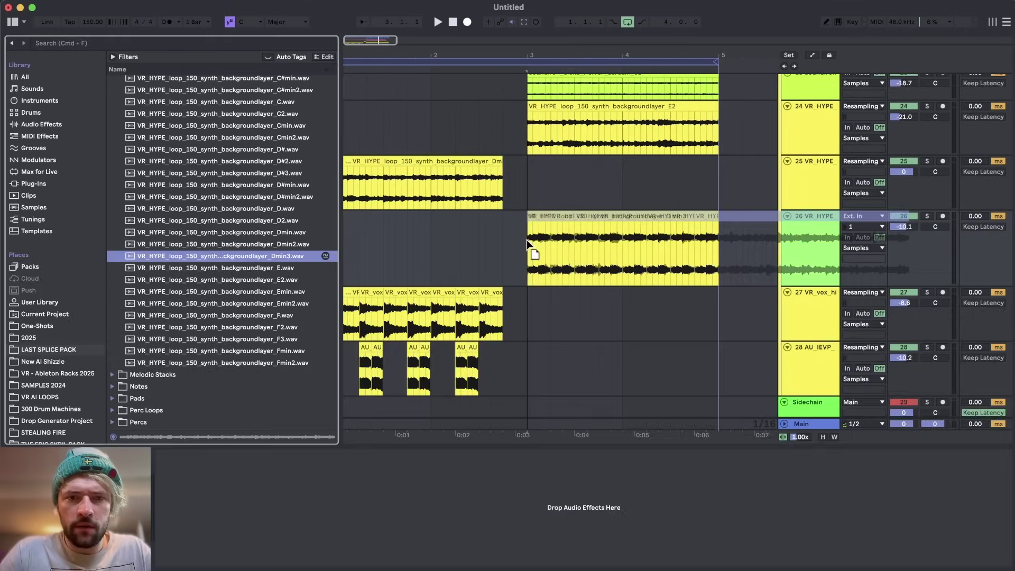
pyautogui.moveTo(533, 254); pyautogui.dragTo(531, 253)
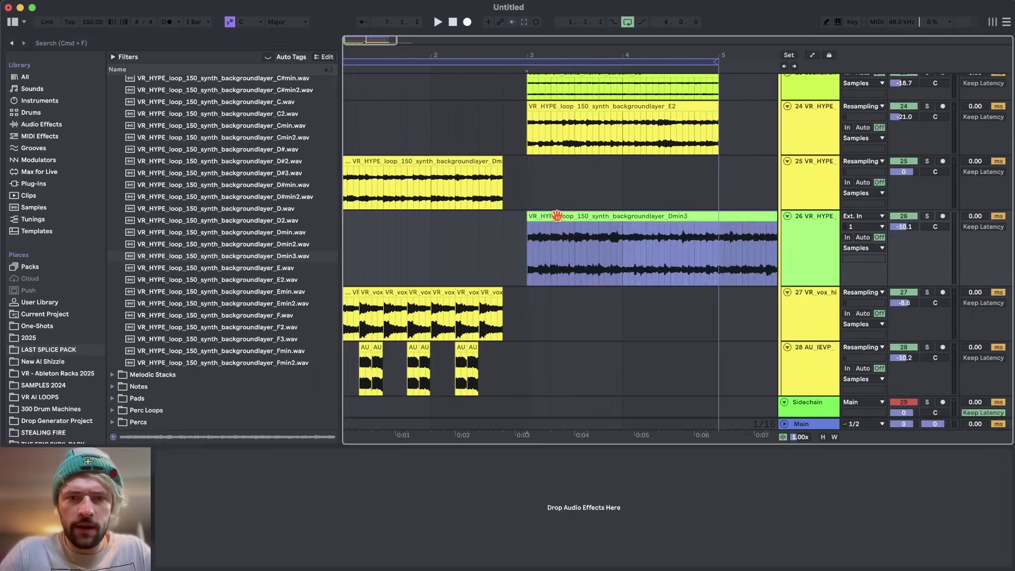
pyautogui.doubleClick(534, 253)
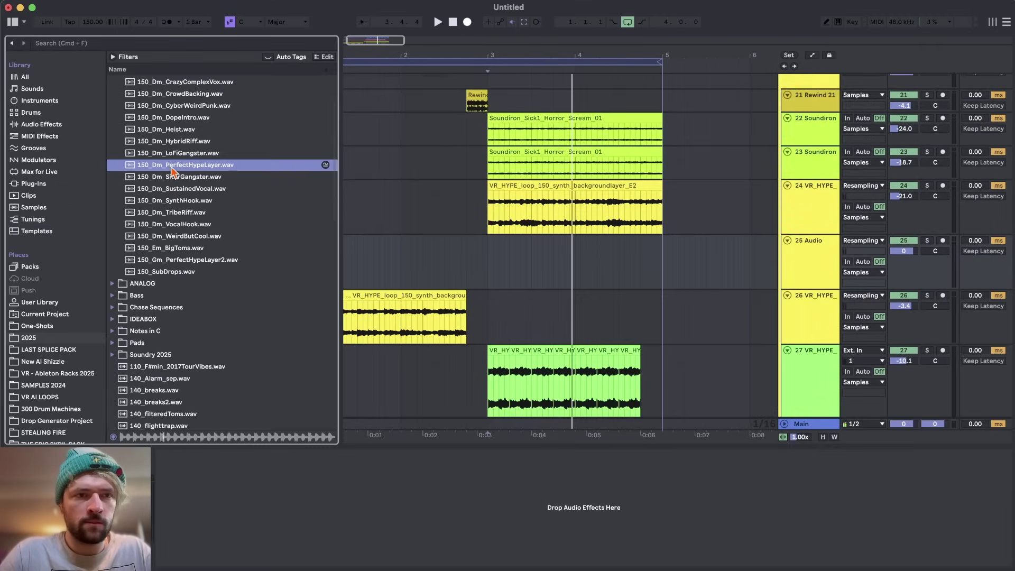
# Step: Place 150_Dm_PerfectHypeLayer.wav at bar 3 on track 25, turn on Warp and transpose the clip by +2 semitones
pyautogui.moveTo(169, 171); pyautogui.dragTo(511, 242)
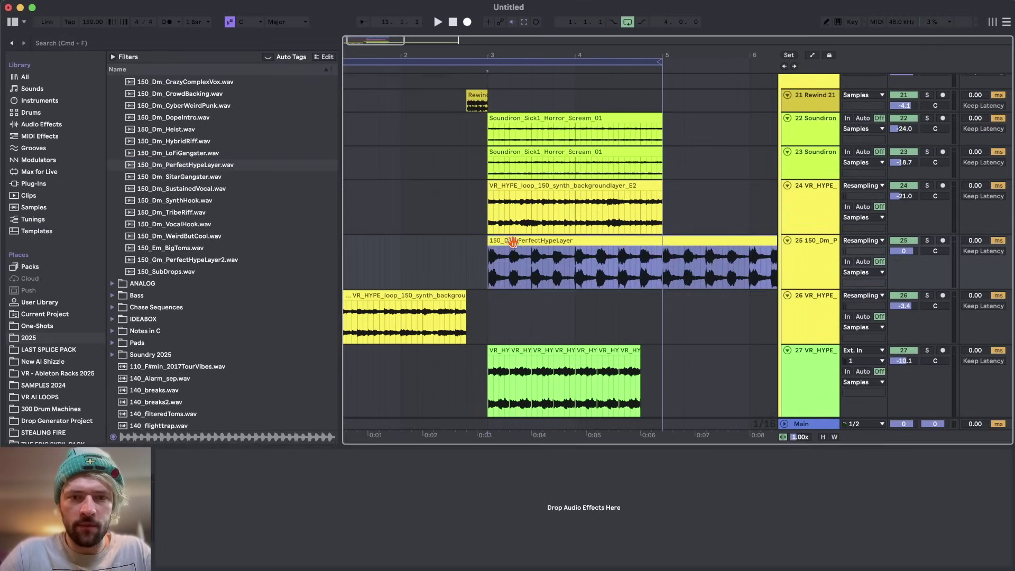
pyautogui.doubleClick(510, 242)
pyautogui.click(281, 260)
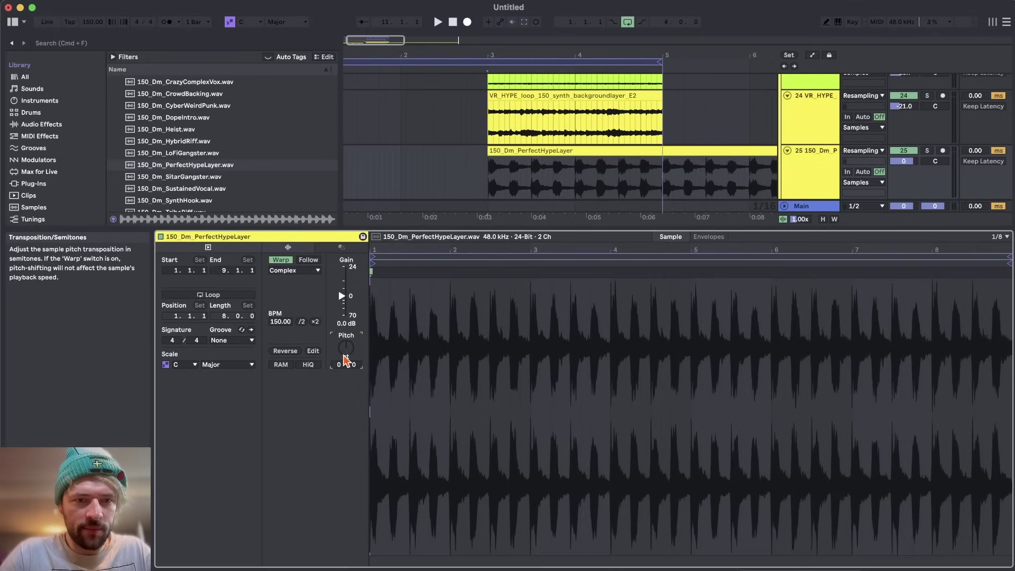
pyautogui.moveTo(343, 365); pyautogui.dragTo(342, 360)
# Step: Set the PerfectHypeLayer track volume to -13.1 dB during playback and trim its clip to end shortly before bar 5
pyautogui.press('space')
pyautogui.moveTo(904, 161); pyautogui.dragTo(904, 185)
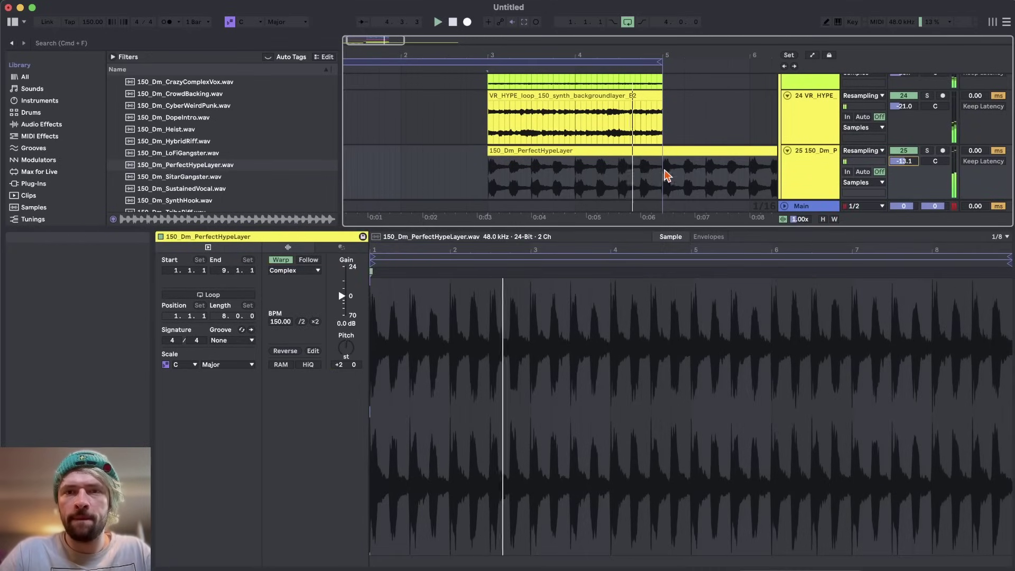
pyautogui.click(647, 176)
pyautogui.click(643, 176)
# Step: Insert an audio track below PerfectHypeLayer, place 150_D#_Hectic.wav on it at bar 3 and play it back
pyautogui.click(809, 169)
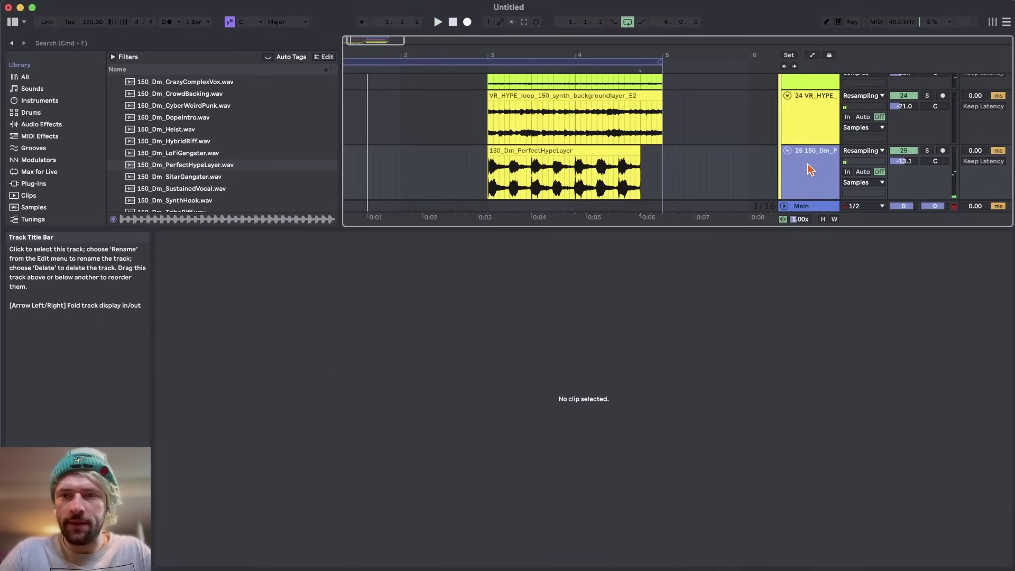
pyautogui.press('super+t')
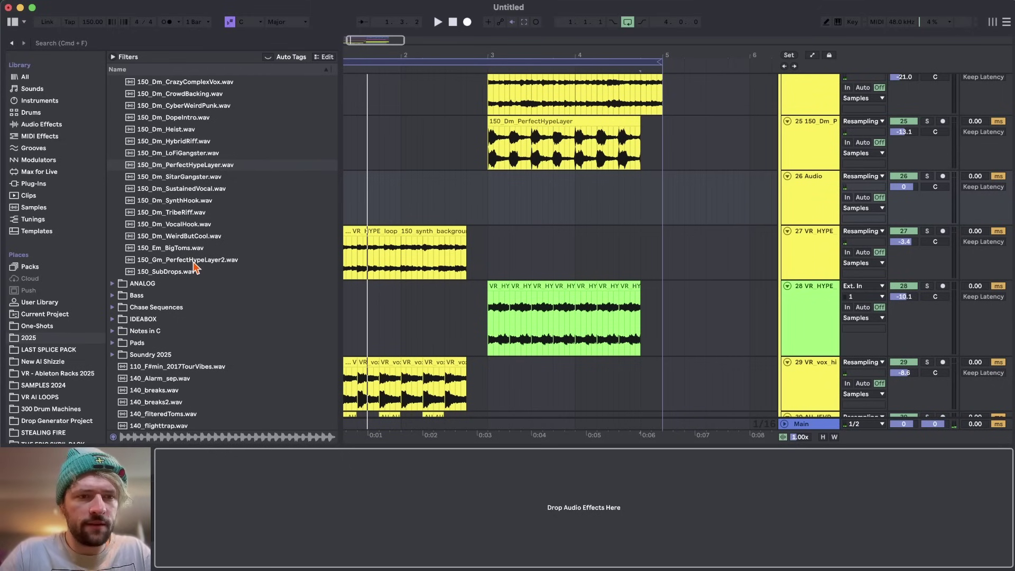
pyautogui.scroll(3, 194, 269)
pyautogui.click(170, 104)
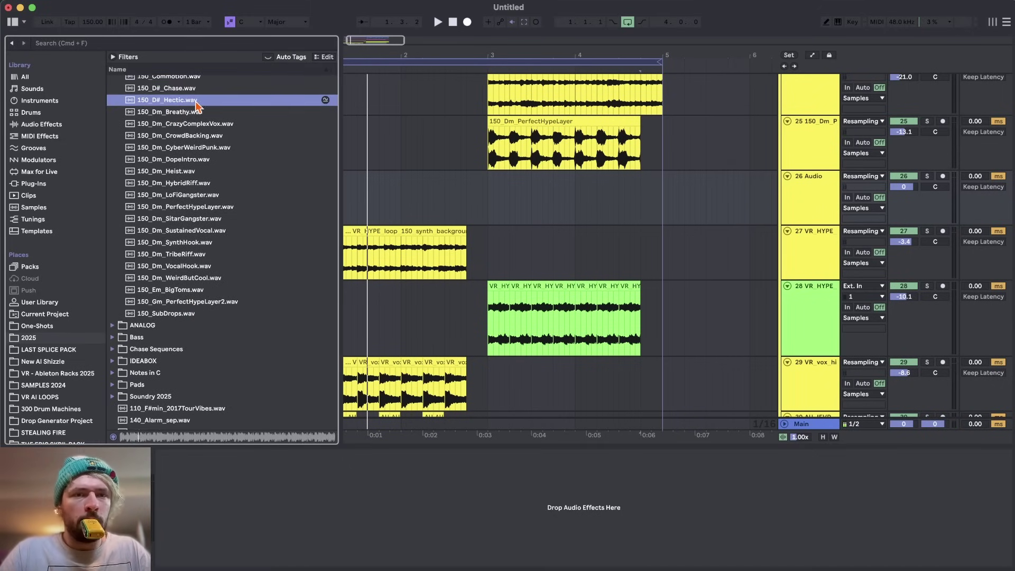
pyautogui.moveTo(195, 105); pyautogui.dragTo(491, 198)
pyautogui.press('space')
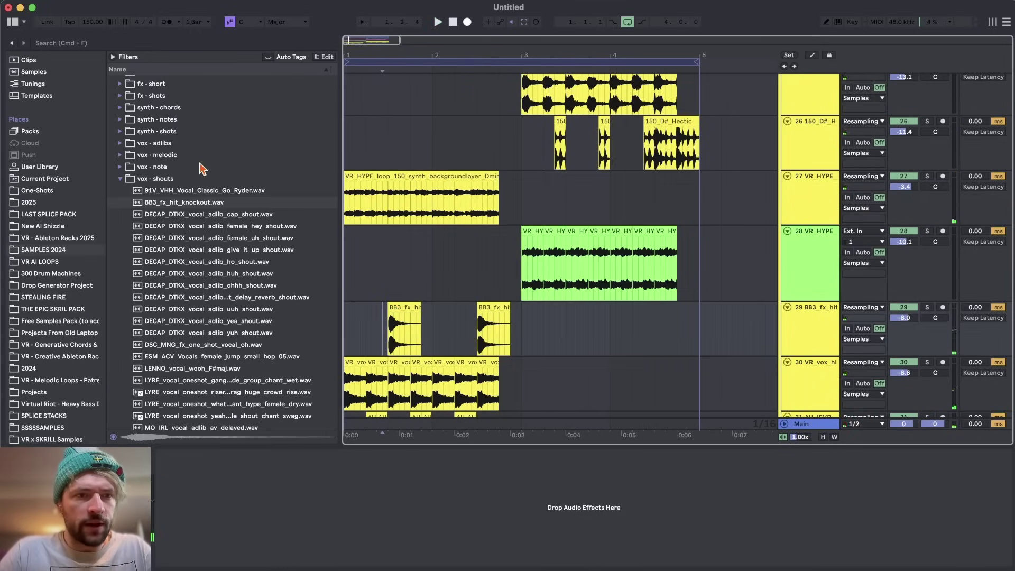
# Step: Listen to the BB3_fx_hit_knockout hits on track 29 from bar 1 and inspect the first clip
pyautogui.click(183, 203)
pyautogui.click(363, 338)
pyautogui.click(406, 306)
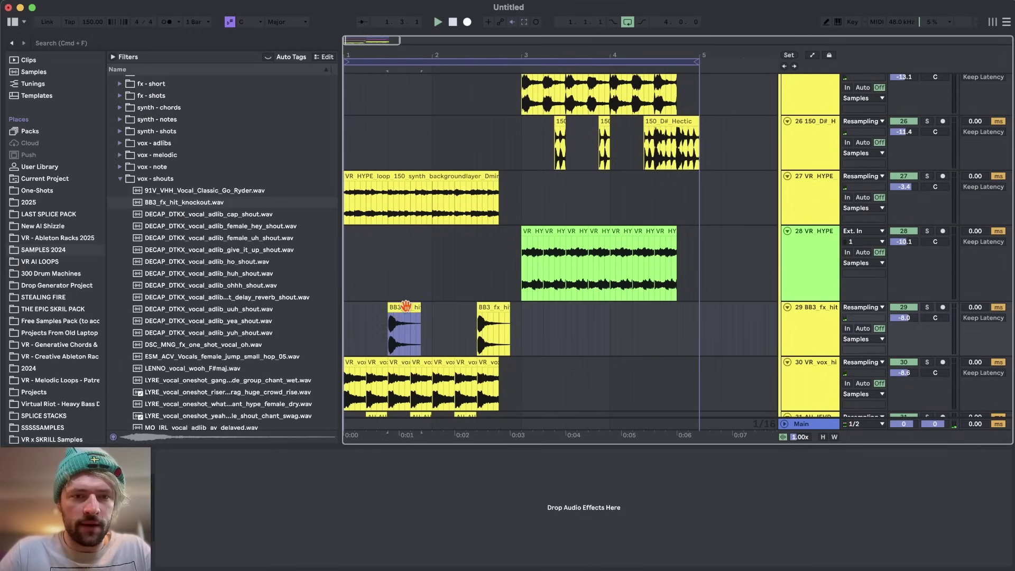
pyautogui.press('space')
pyautogui.doubleClick(402, 307)
pyautogui.click(946, 568)
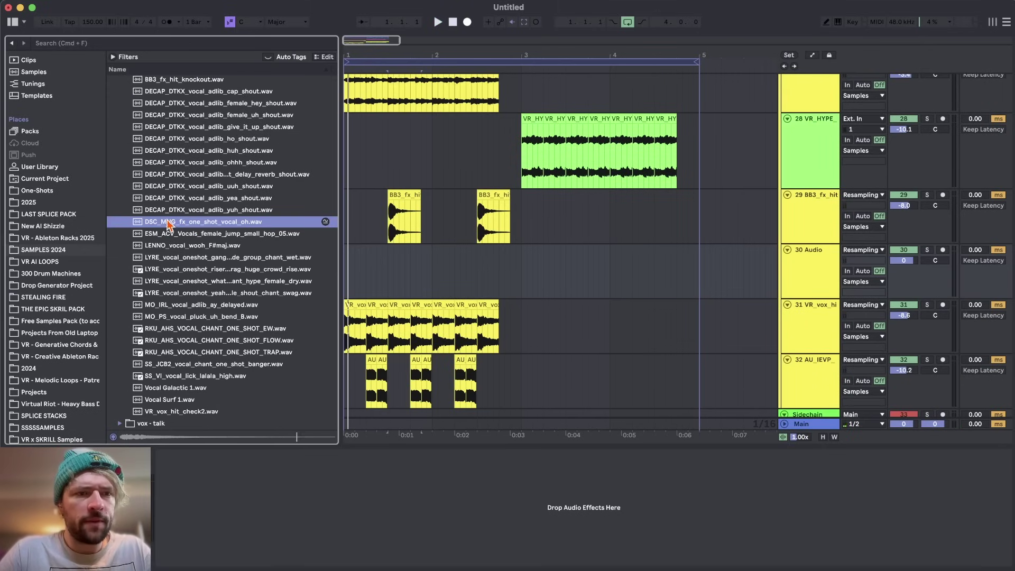
# Step: Place DSC_MNG_fx_one_shot_vocal_oh.wav at bar 3 on track 30, steepen its fade-out curve and listen to it
pyautogui.moveTo(167, 225); pyautogui.dragTo(530, 254)
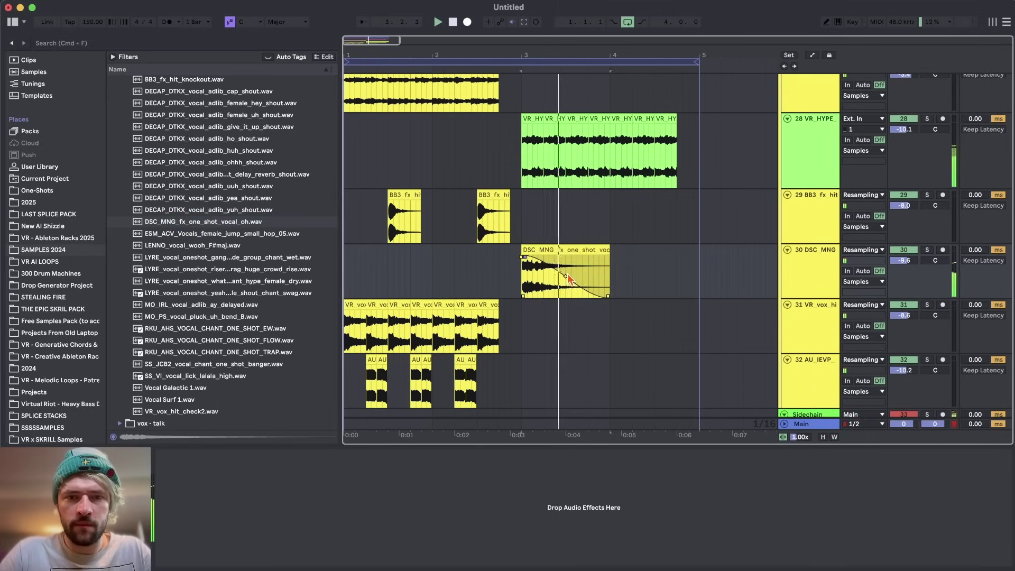
pyautogui.moveTo(566, 277); pyautogui.dragTo(540, 287)
pyautogui.press('space')
pyautogui.press('space')
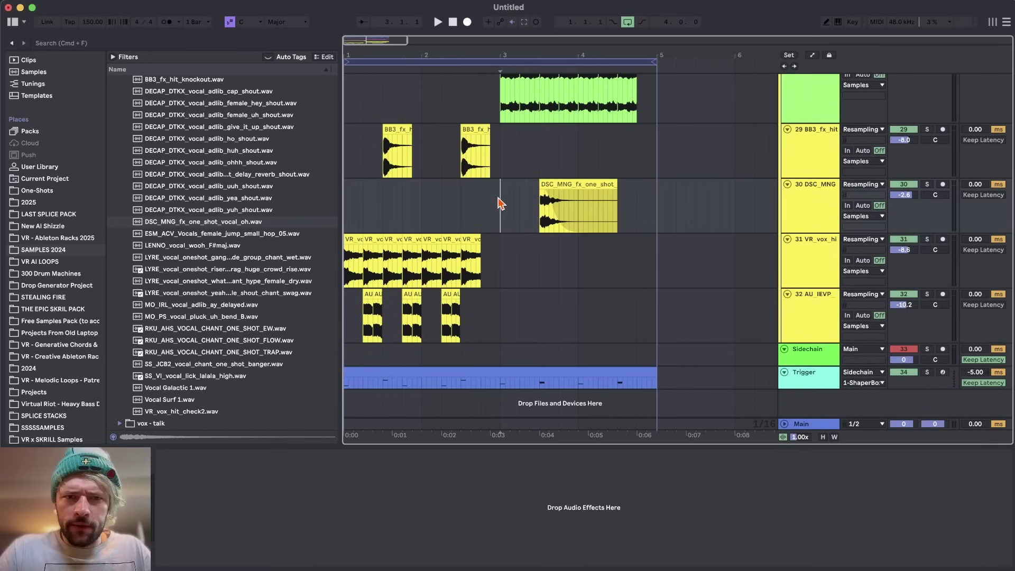
# Step: Duplicate the vocal oh clip so one-beat hits sit on the third beat of bars 3 and 4
pyautogui.click(580, 184)
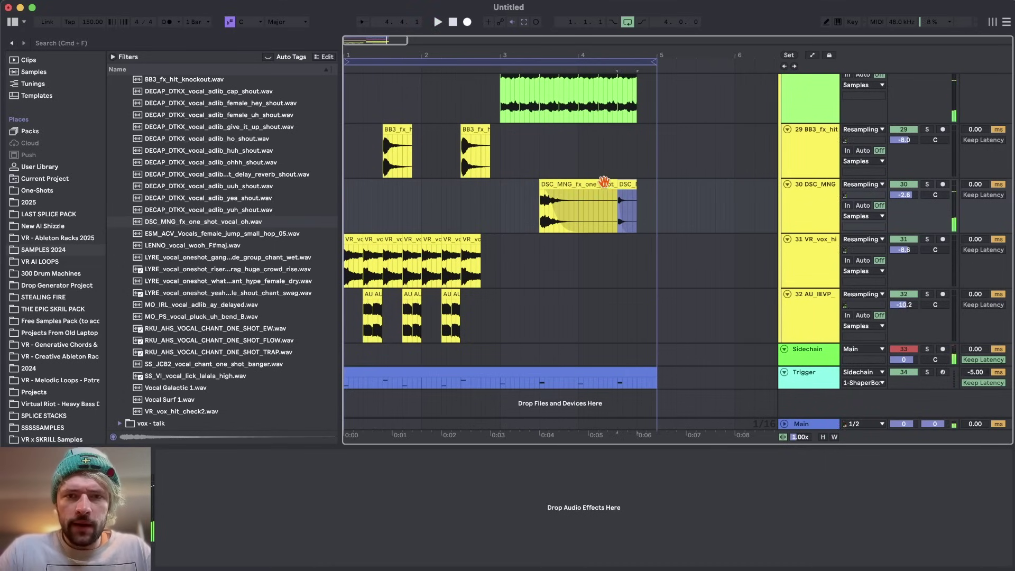
pyautogui.click(609, 183)
pyautogui.moveTo(609, 181); pyautogui.dragTo(559, 182)
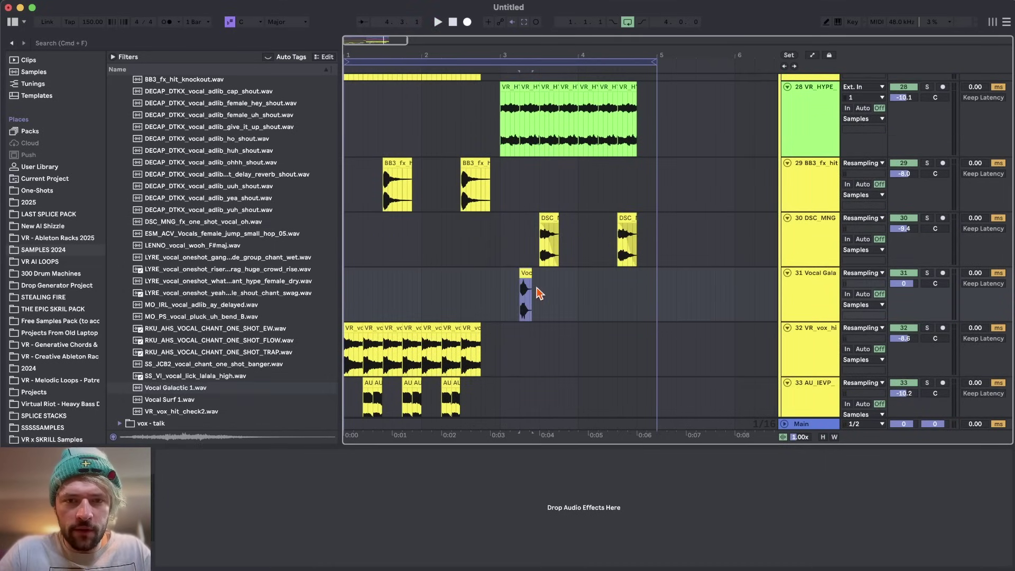
# Step: Repeat the Vocal Galactic 1 clip every half bar through bars 3 and 4 on track 31 and play from bar 3
pyautogui.moveTo(525, 294); pyautogui.dragTo(494, 292)
pyautogui.press('super+d')
pyautogui.press('super+d')
pyautogui.press('super+d')
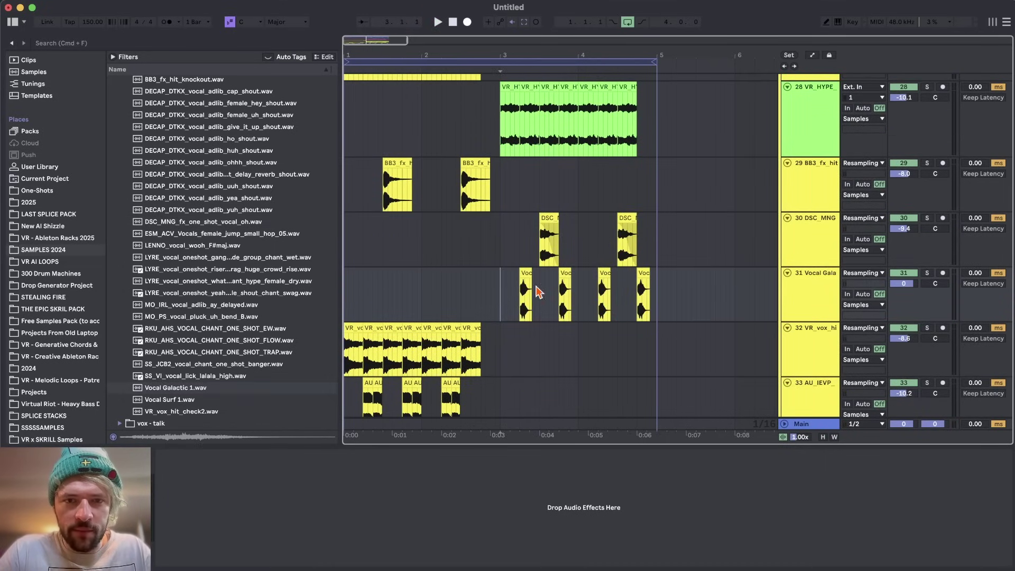
pyautogui.press('space')
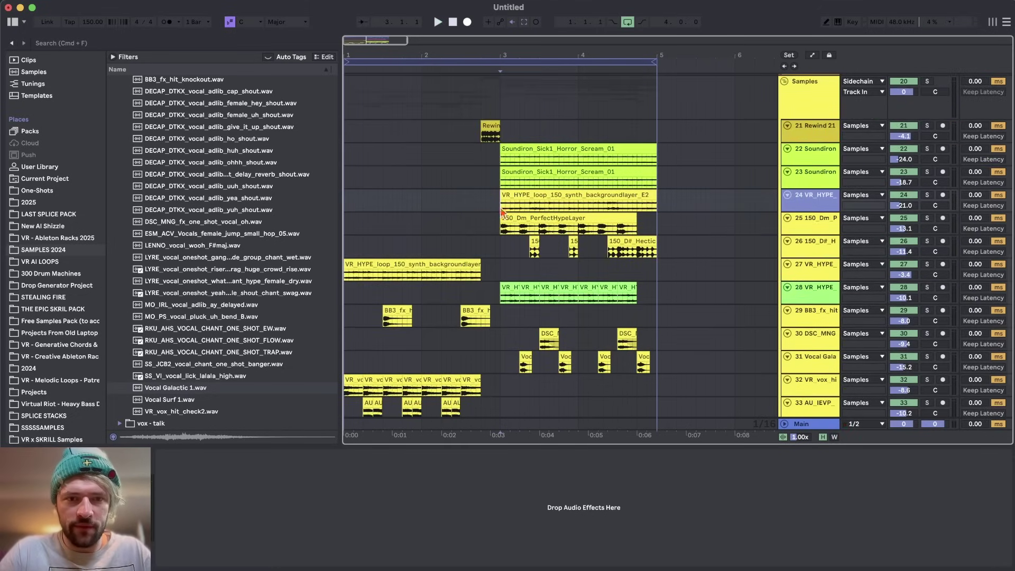
# Step: Solo the Samples group and listen to all its layers from bar 3
pyautogui.scroll(5, 581, 259)
pyautogui.click(814, 211)
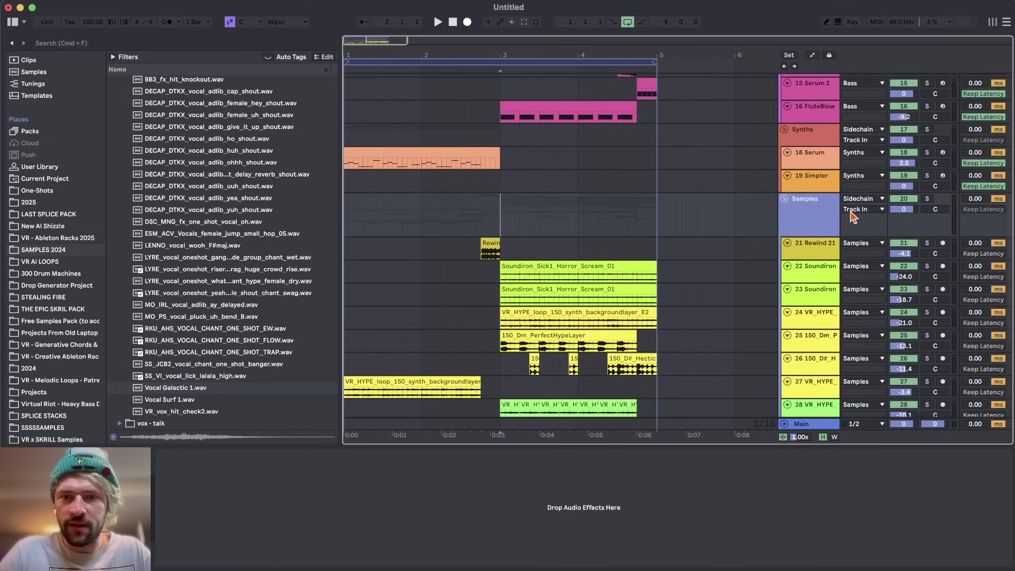
pyautogui.click(502, 214)
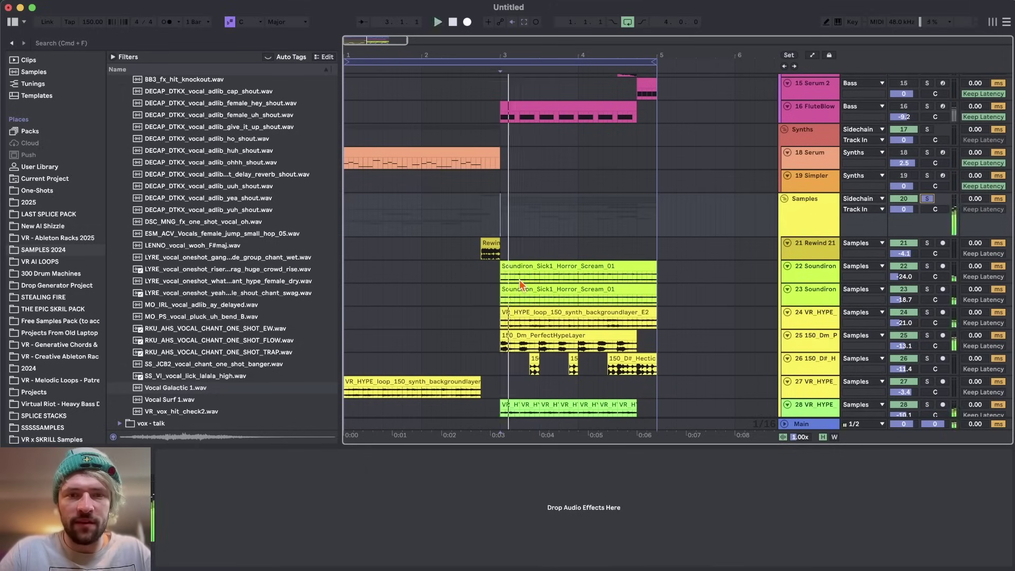
pyautogui.scroll(-4, 521, 286)
pyautogui.scroll(-3, 605, 232)
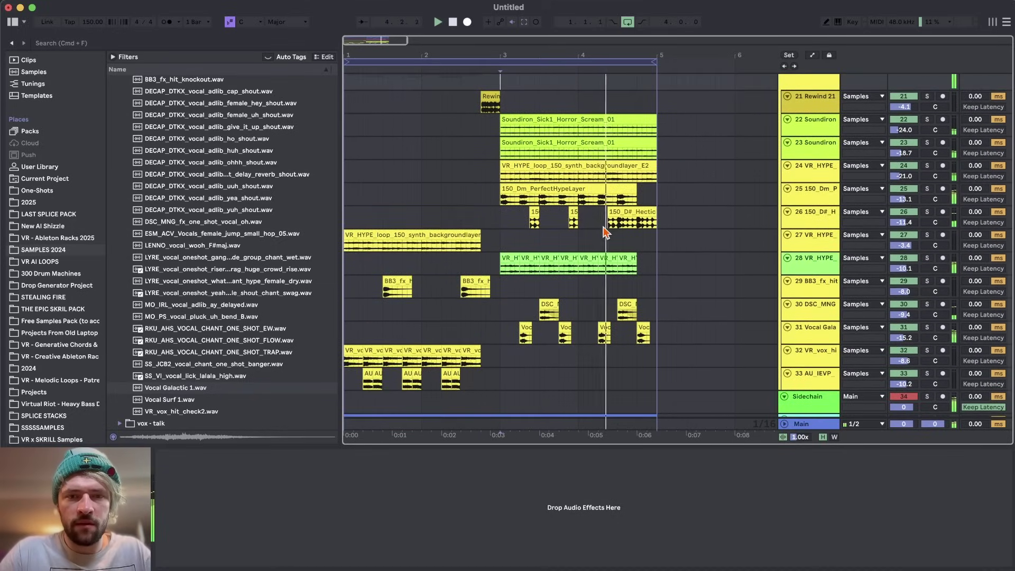
pyautogui.scroll(6, 605, 232)
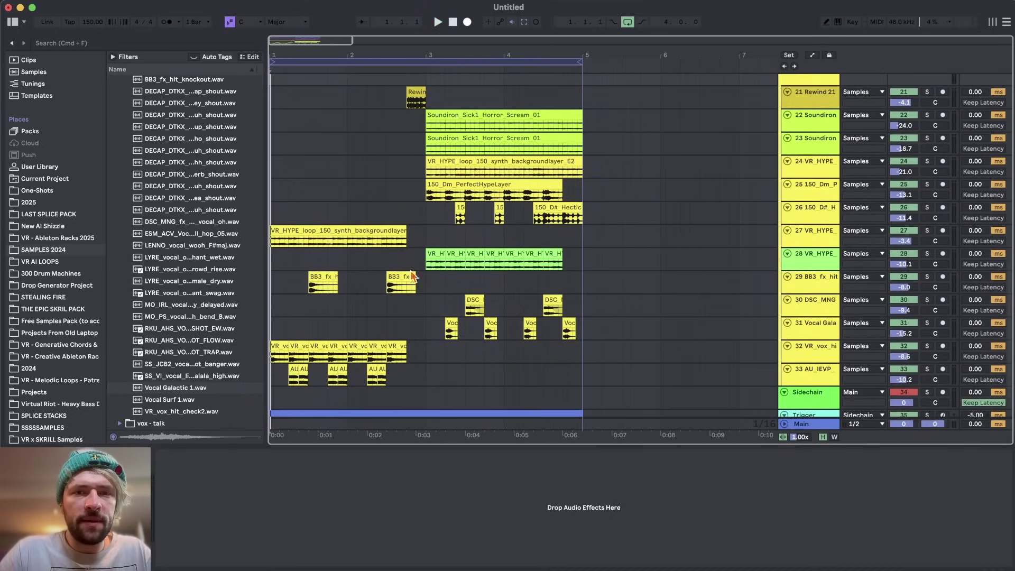
pyautogui.scroll(15, 437, 151)
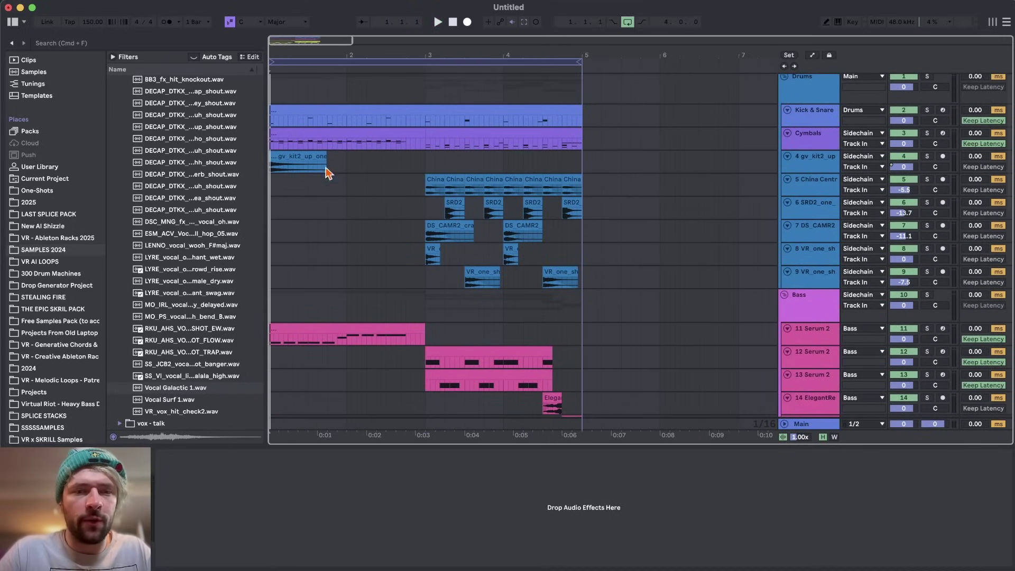
pyautogui.scroll(-15, 376, 267)
pyautogui.scroll(10, 379, 269)
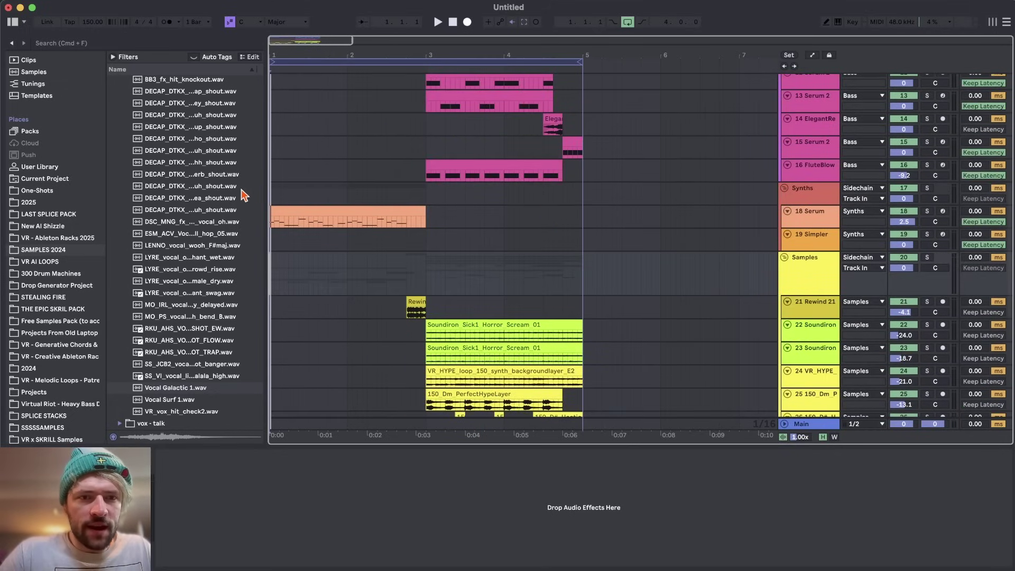
# Step: Insert an empty audio track directly below the Rewind track in the Samples group
pyautogui.click(282, 206)
pyautogui.scroll(5, 283, 214)
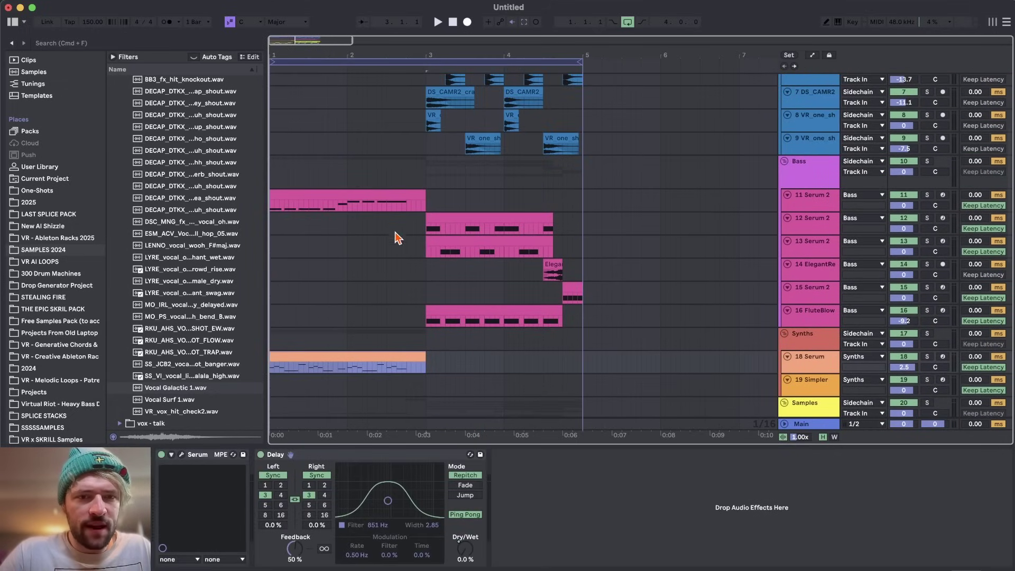
pyautogui.scroll(4, 353, 154)
pyautogui.scroll(-10, 353, 154)
pyautogui.click(804, 279)
pyautogui.press('space')
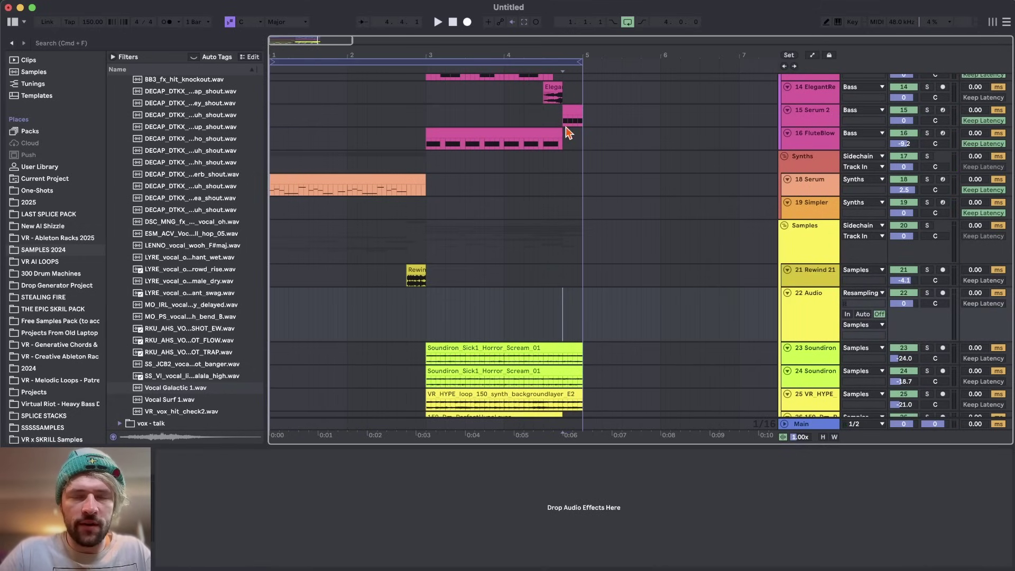
# Step: Place the SC_AP_fx sheet_soft sample on the new track, trim it to the last beat of bar 4 and reverse it
pyautogui.scroll(10, 165, 232)
pyautogui.scroll(-2, 165, 231)
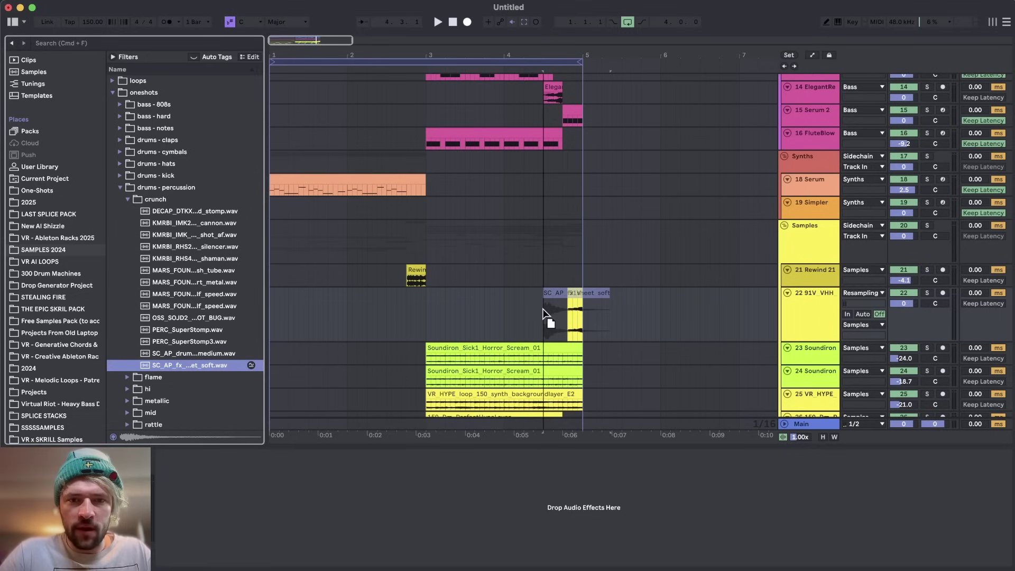
pyautogui.moveTo(542, 308); pyautogui.dragTo(545, 312)
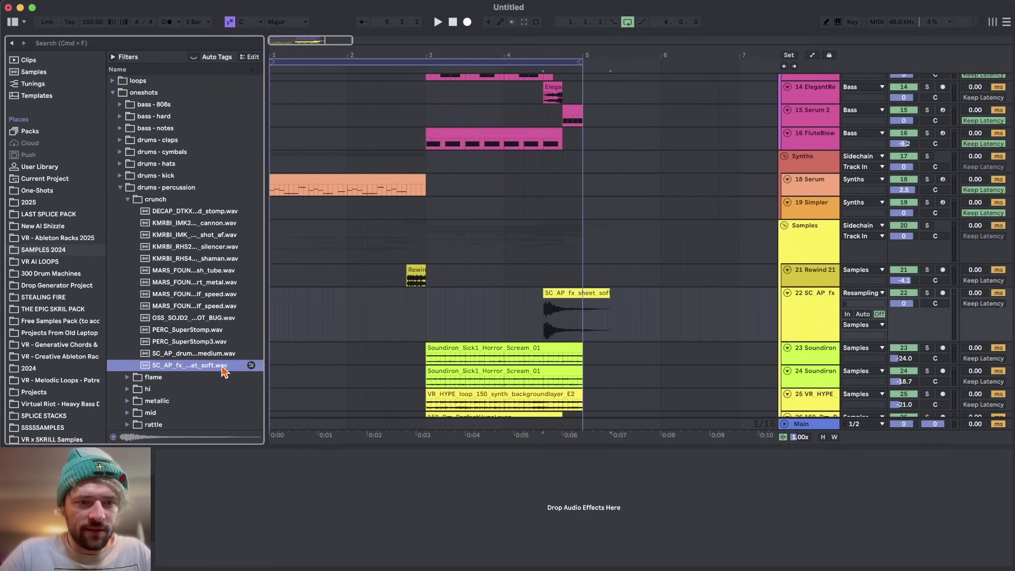
pyautogui.click(582, 308)
pyautogui.press('super+e')
pyautogui.click(570, 292)
pyautogui.press('r')
# Step: Audition riser samples and place VR_150_2Bar_Riser_Intense.wav at bar 1 on the empty track 22
pyautogui.scroll(5, 578, 316)
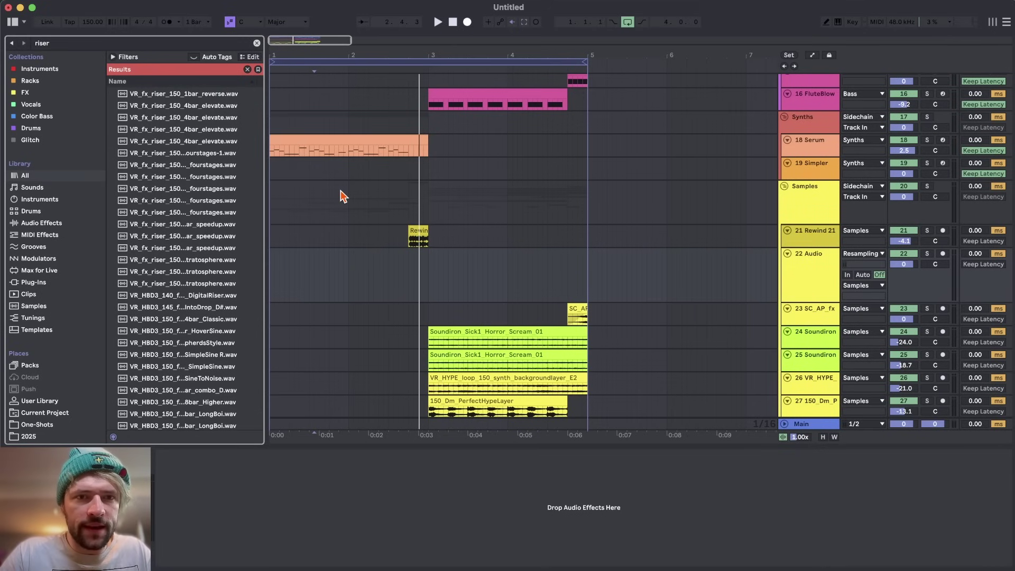
pyautogui.click(205, 248)
pyautogui.click(192, 167)
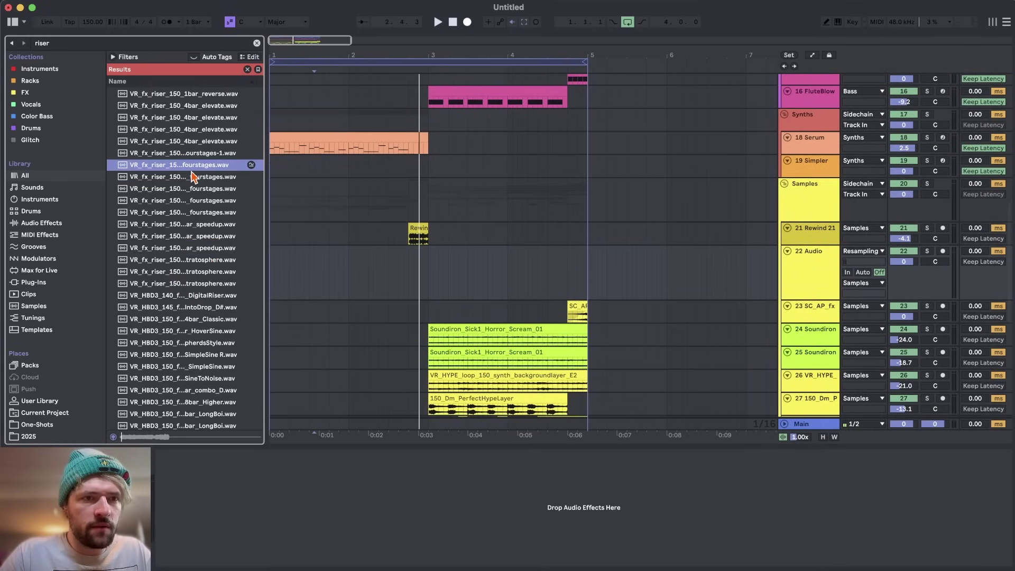
pyautogui.scroll(2, 192, 170)
pyautogui.click(193, 167)
pyautogui.moveTo(182, 130); pyautogui.dragTo(331, 250)
pyautogui.moveTo(332, 250); pyautogui.dragTo(382, 250)
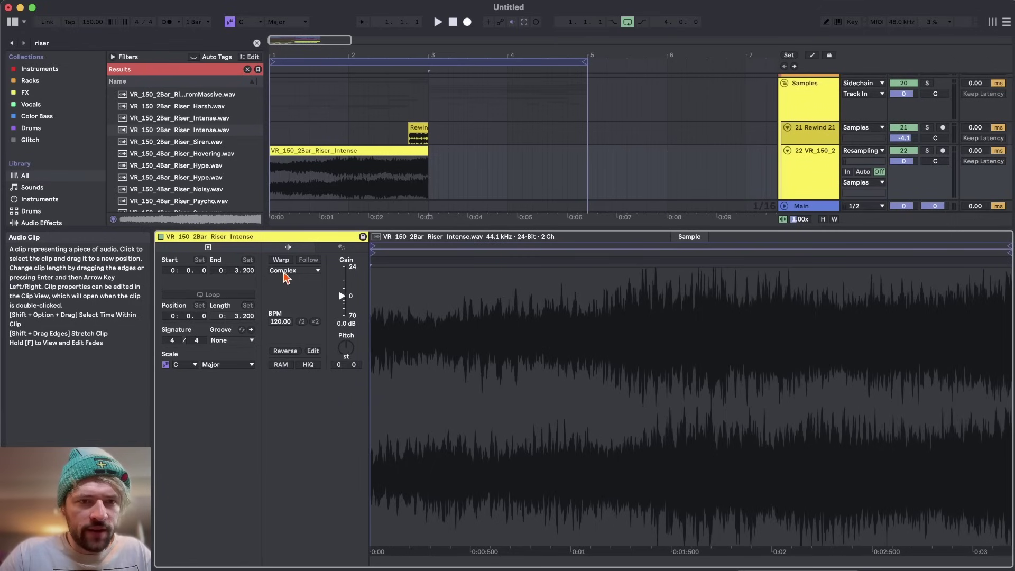
# Step: Warp the riser clip, halve its BPM so it lasts one bar, and move it to end where the rewind starts
pyautogui.click(283, 259)
pyautogui.click(302, 321)
pyautogui.click(304, 133)
pyautogui.moveTo(299, 149); pyautogui.dragTo(356, 159)
# Step: Set the riser track's volume to -4.5 dB, listen to it and reduce track 22 to the height of its neighbours
pyautogui.moveTo(904, 161); pyautogui.dragTo(903, 180)
pyautogui.press('space')
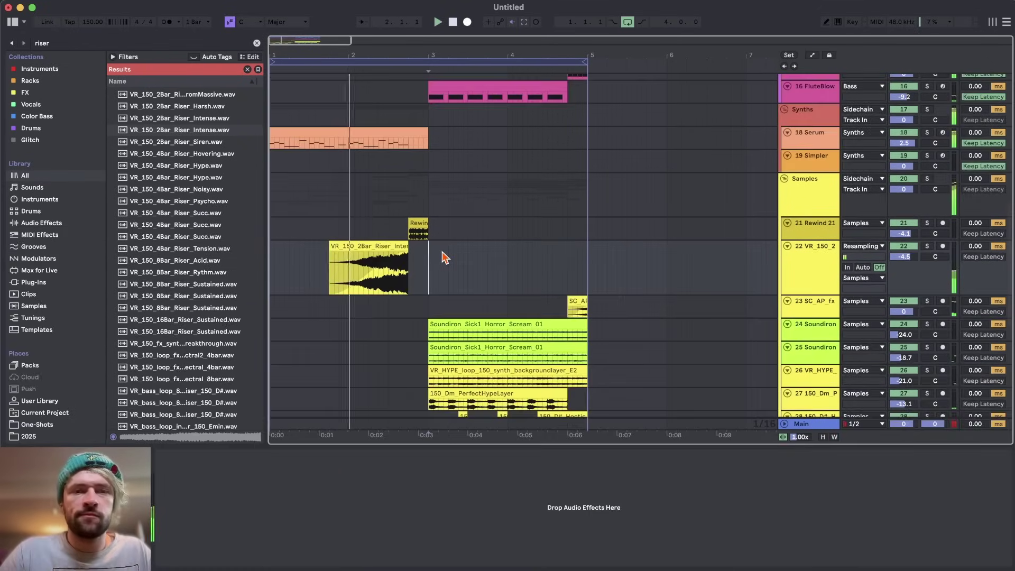
pyautogui.scroll(9, 441, 232)
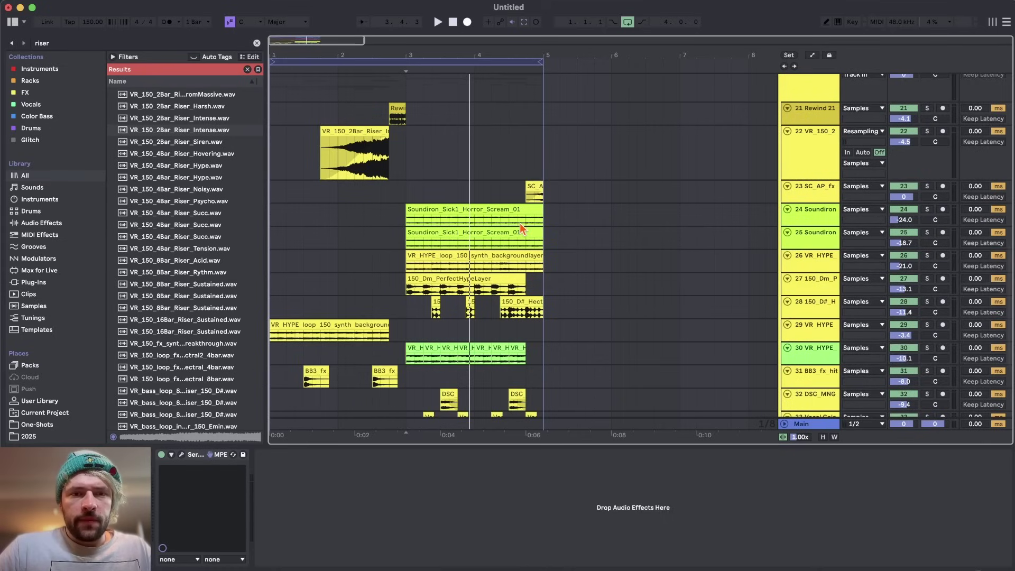
pyautogui.scroll(-5, 521, 229)
pyautogui.scroll(10, 522, 227)
pyautogui.click(811, 336)
pyautogui.press('h')
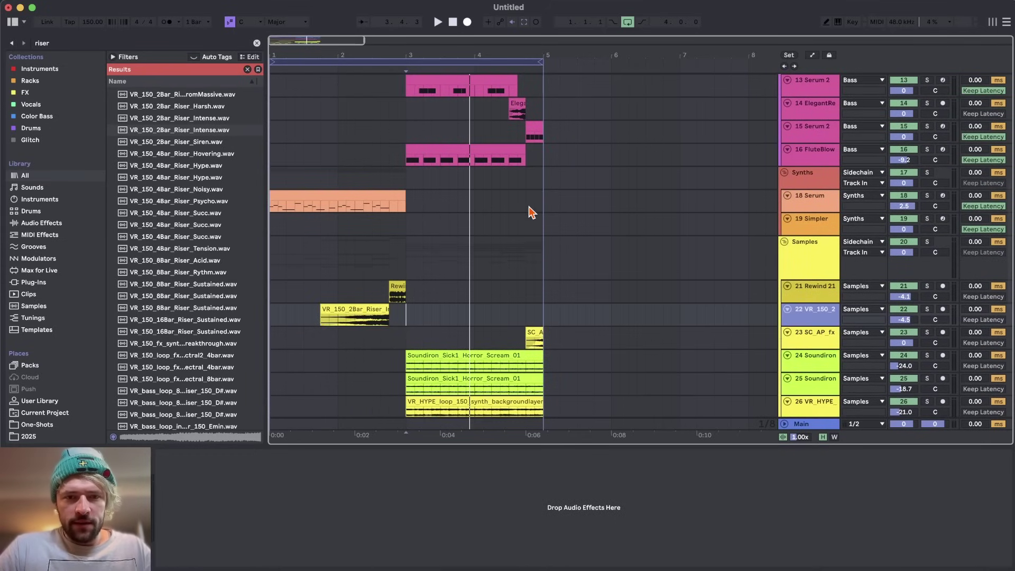
# Step: Duplicate the time of bars 1 to 4 across all tracks so the section repeats over bars 5 to 8
pyautogui.scroll(9, 530, 213)
pyautogui.click(453, 62)
pyautogui.press('super+shift+d')
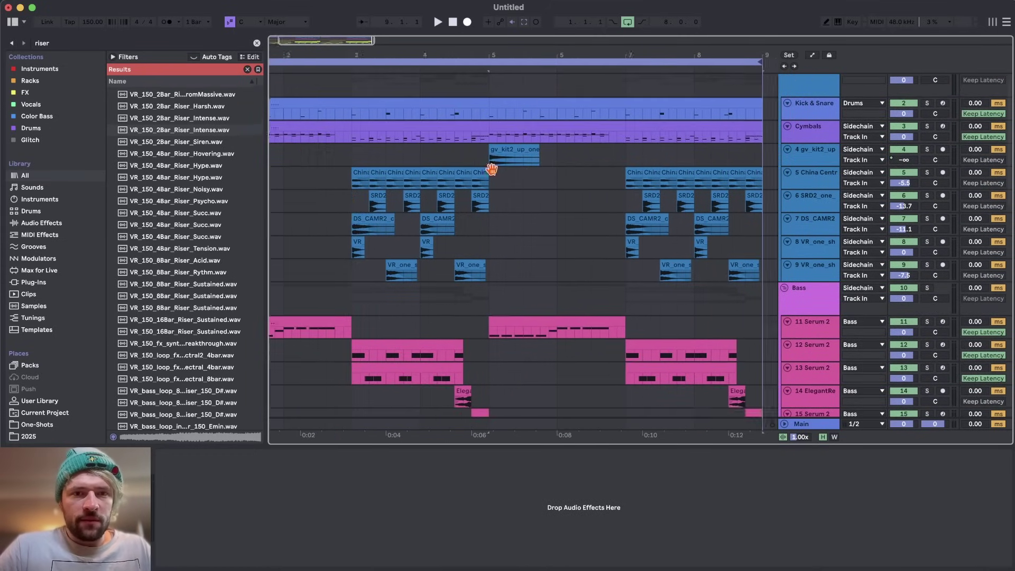
# Step: Look over the duplicated drum, bass and synth clips in bars 5 to 8 against the original four bars
pyautogui.hscroll(-1, 491, 169)
pyautogui.click(502, 163)
pyautogui.hscroll(3, 501, 163)
pyautogui.scroll(-9, 500, 163)
pyautogui.scroll(10, 500, 211)
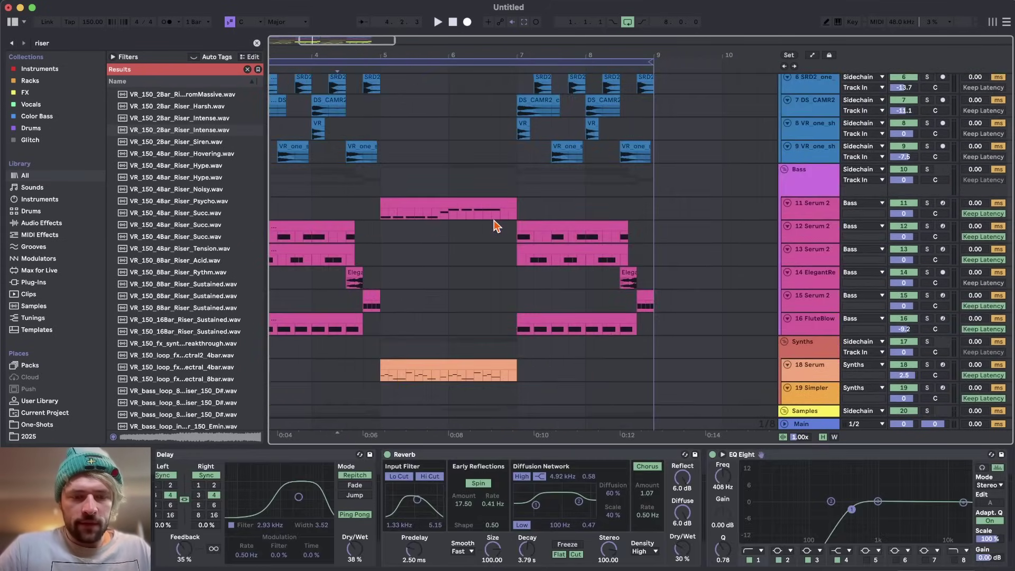
pyautogui.hscroll(-3, 499, 159)
pyautogui.moveTo(543, 170); pyautogui.dragTo(241, 325)
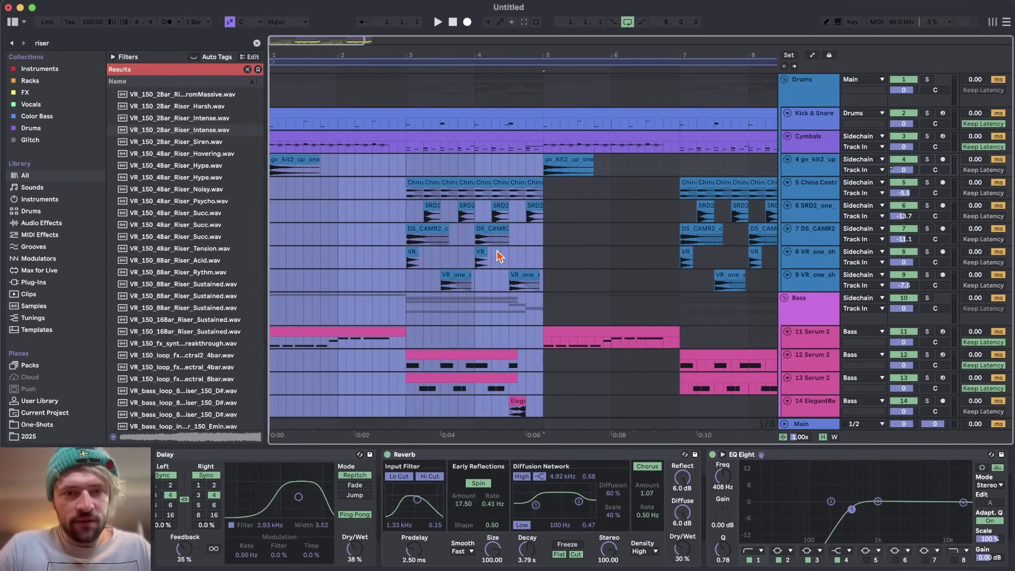
# Step: Play the repeated section from bar 5 and examine the drum and bass layers from bar 7
pyautogui.hscroll(3, 507, 259)
pyautogui.click(412, 196)
pyautogui.press('space')
pyautogui.hscroll(1, 456, 203)
pyautogui.press('space')
pyautogui.hscroll(2, 466, 193)
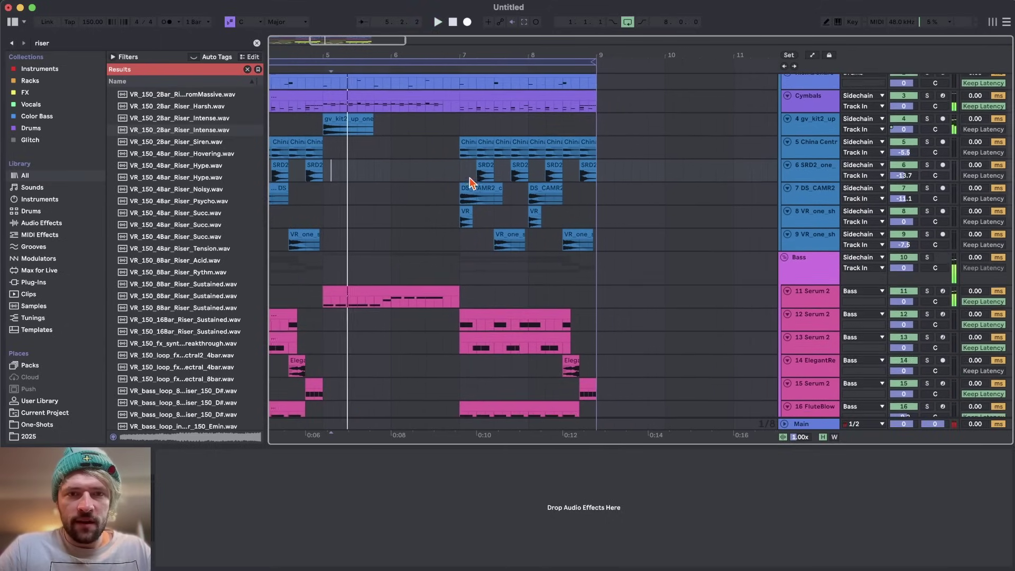
pyautogui.click(461, 176)
pyautogui.scroll(-3, 460, 175)
pyautogui.click(518, 256)
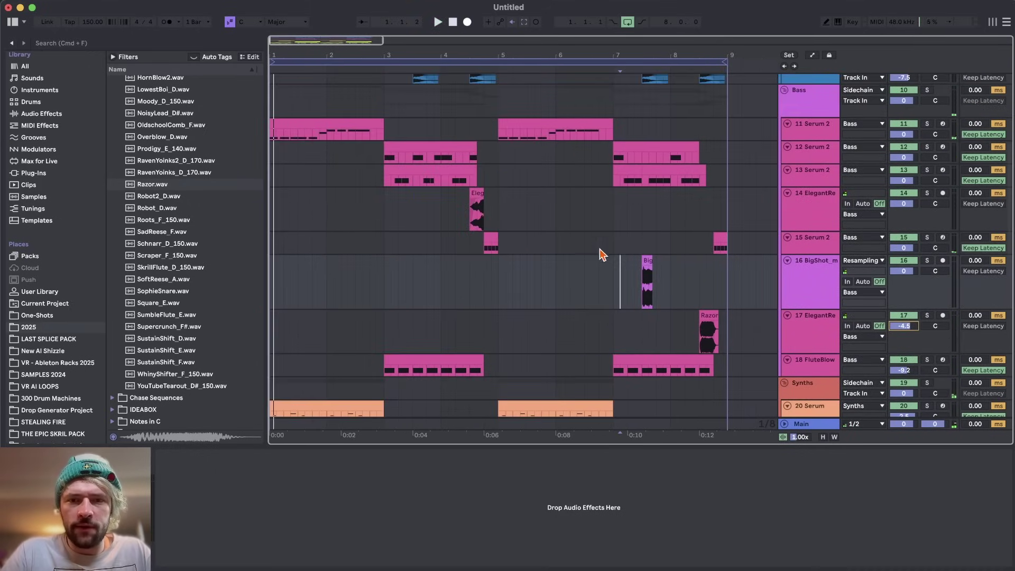
# Step: Recolour the BigShot track 16 in the same pink as the other bass tracks and assign that colour to its clips
pyautogui.scroll(2, 554, 171)
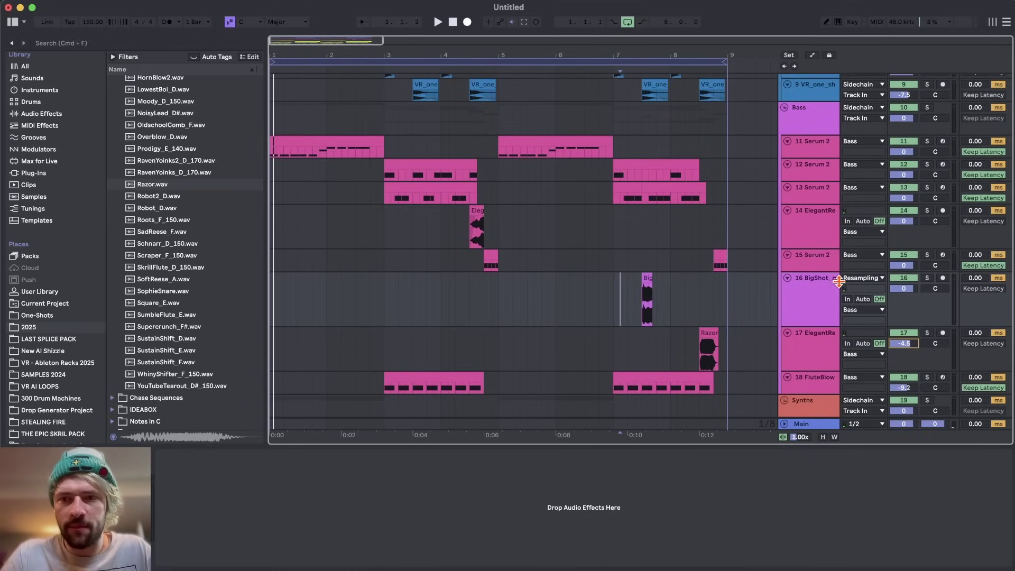
pyautogui.rightClick(820, 299)
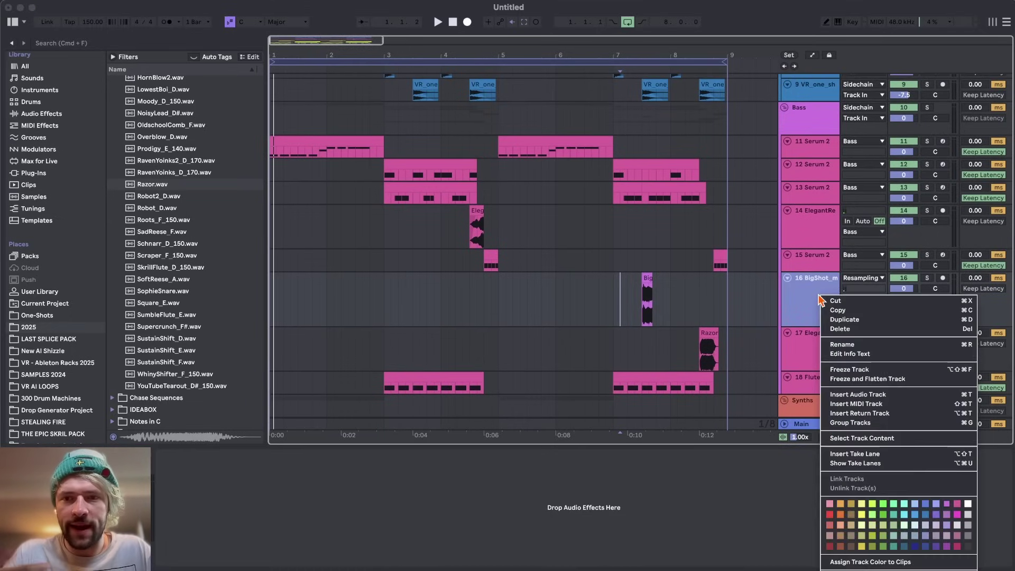
pyautogui.click(958, 513)
pyautogui.rightClick(804, 299)
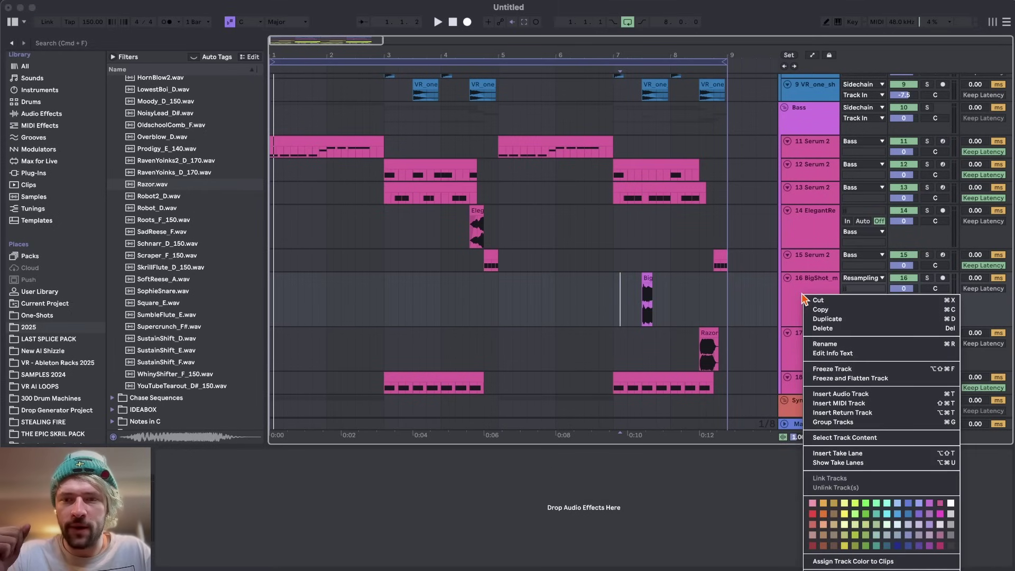
pyautogui.click(853, 562)
# Step: Look through the whole eight-bar arrangement, from the drum and bass tracks to the synths and samples
pyautogui.scroll(-15, 417, 249)
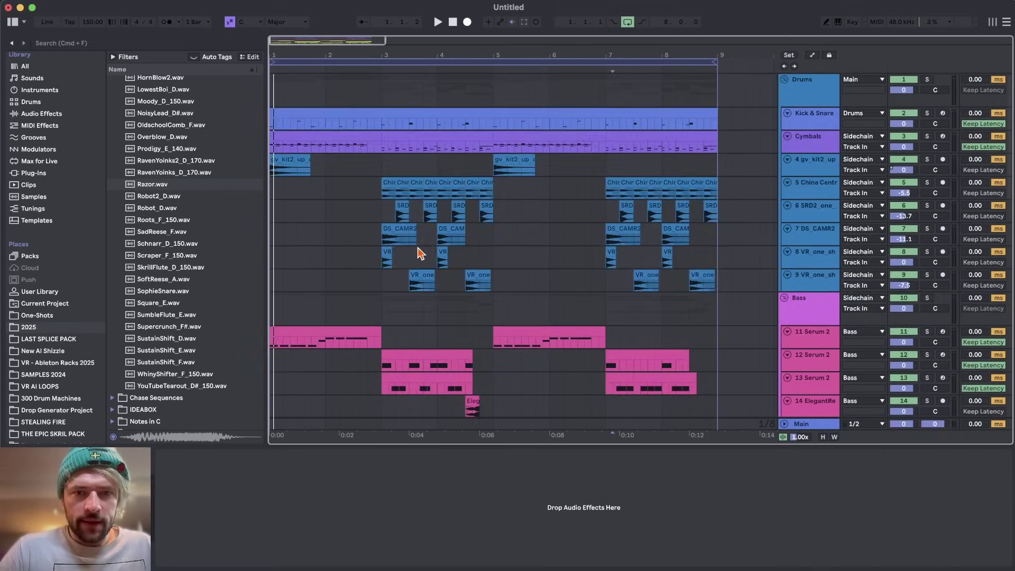
pyautogui.scroll(15, 418, 249)
pyautogui.click(476, 250)
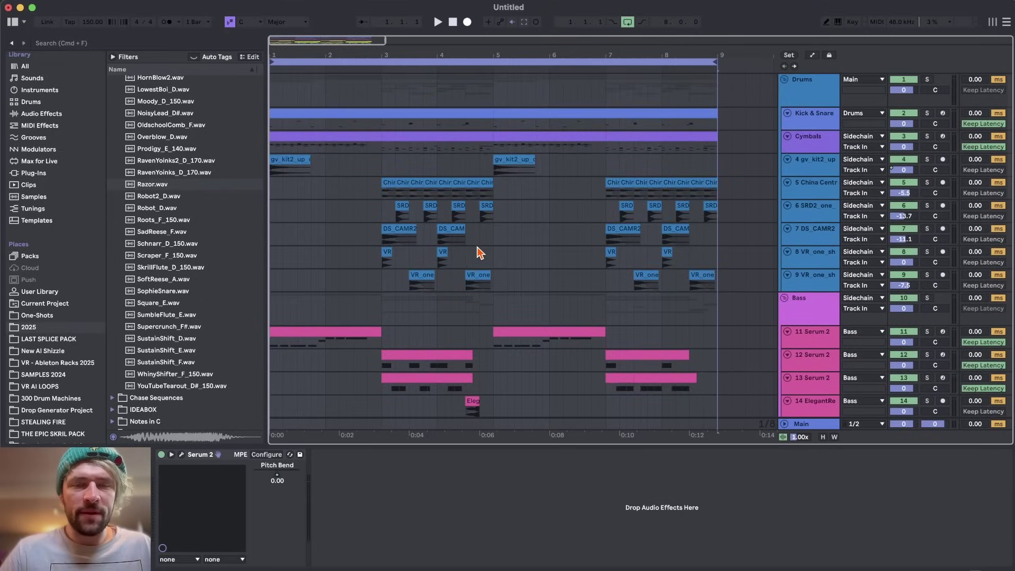
pyautogui.scroll(-10, 476, 250)
pyautogui.press('super+a')
pyautogui.click(444, 253)
pyautogui.scroll(10, 444, 253)
pyautogui.scroll(-15, 444, 249)
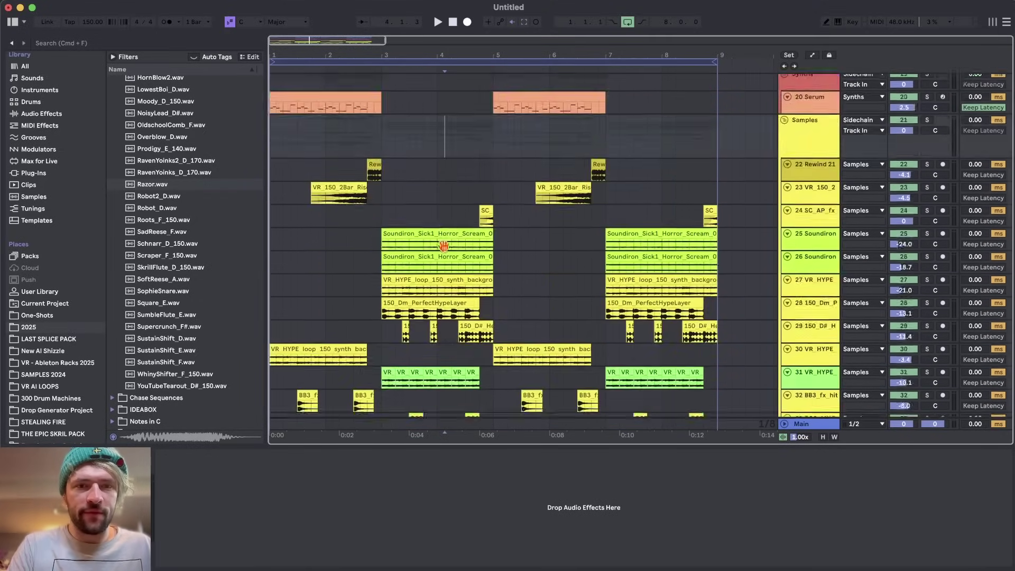
pyautogui.scroll(15, 444, 250)
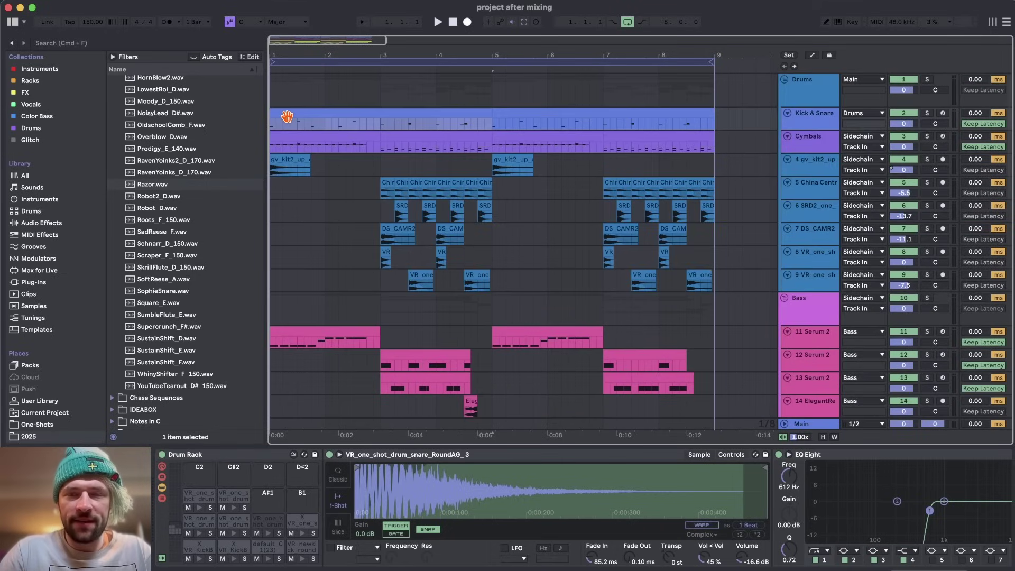
# Step: Select the Kick & Snare track, show the FX collection in the browser, and play the track soloed
pyautogui.click(788, 120)
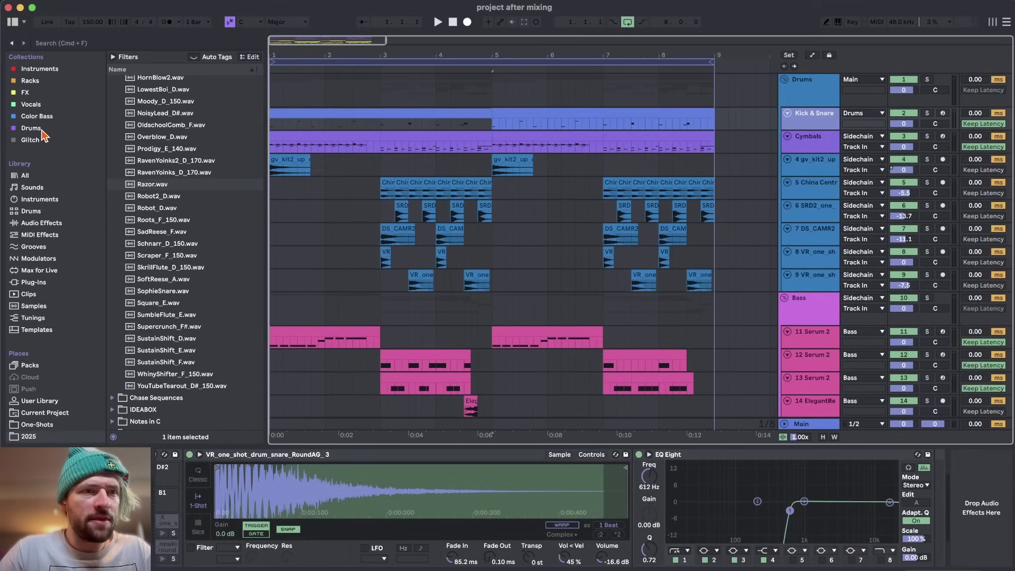
pyautogui.click(42, 74)
pyautogui.click(25, 93)
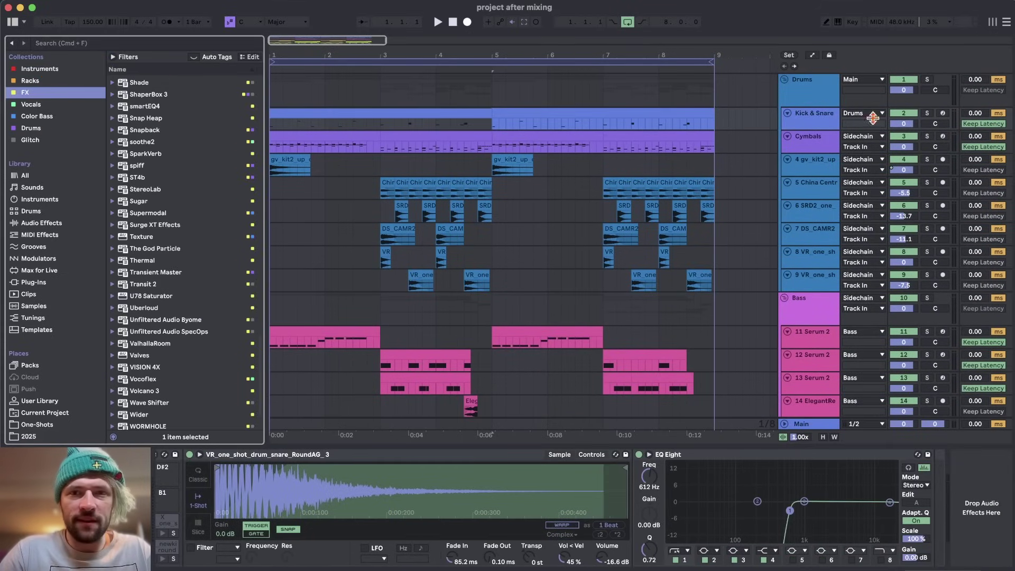
pyautogui.click(927, 114)
pyautogui.press('space')
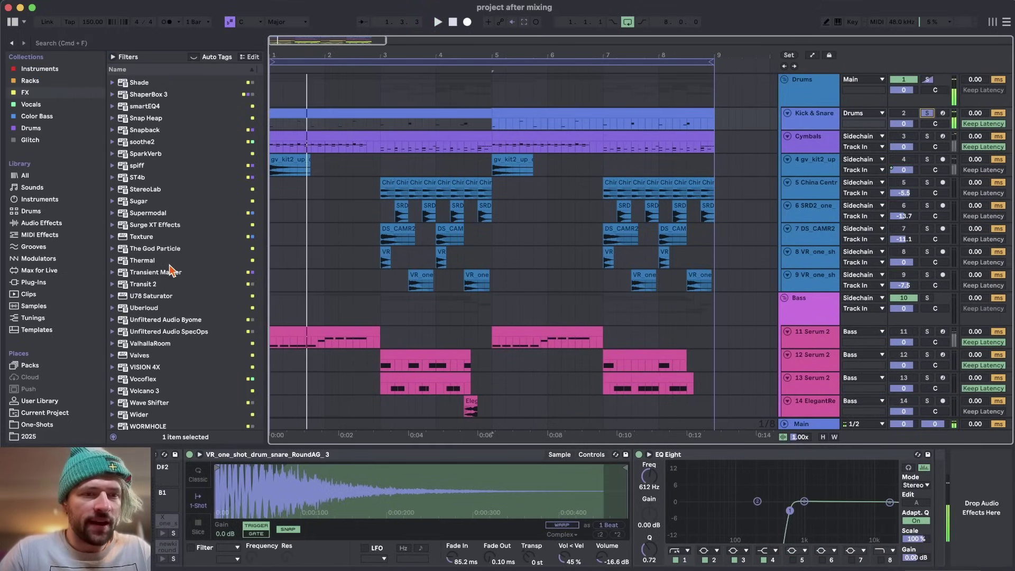
# Step: Add Newfangled Saturate to the Kick & Snare track and switch its meter type to Waveform
pyautogui.scroll(-2, 172, 266)
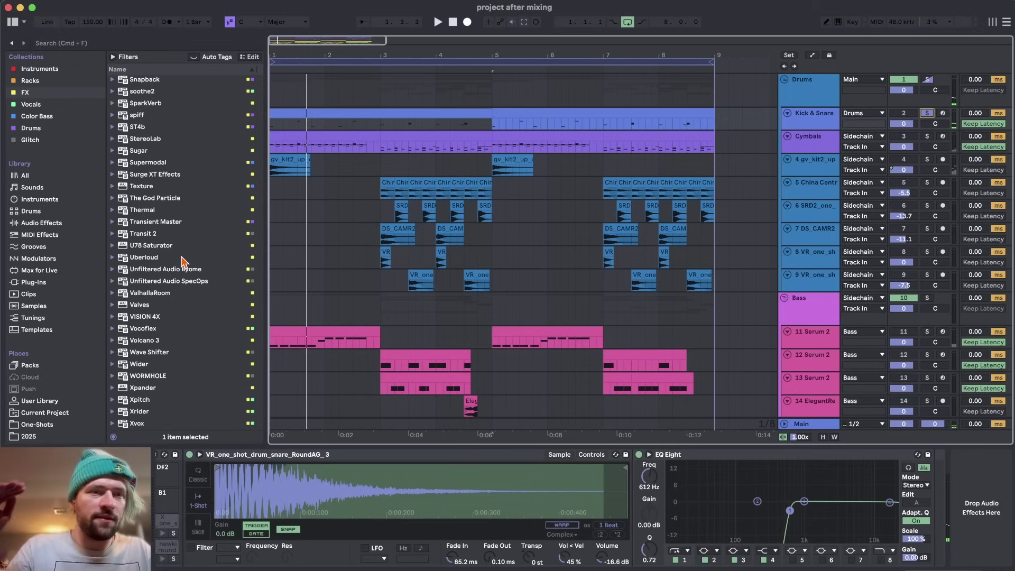
pyautogui.scroll(15, 182, 261)
pyautogui.doubleClick(159, 206)
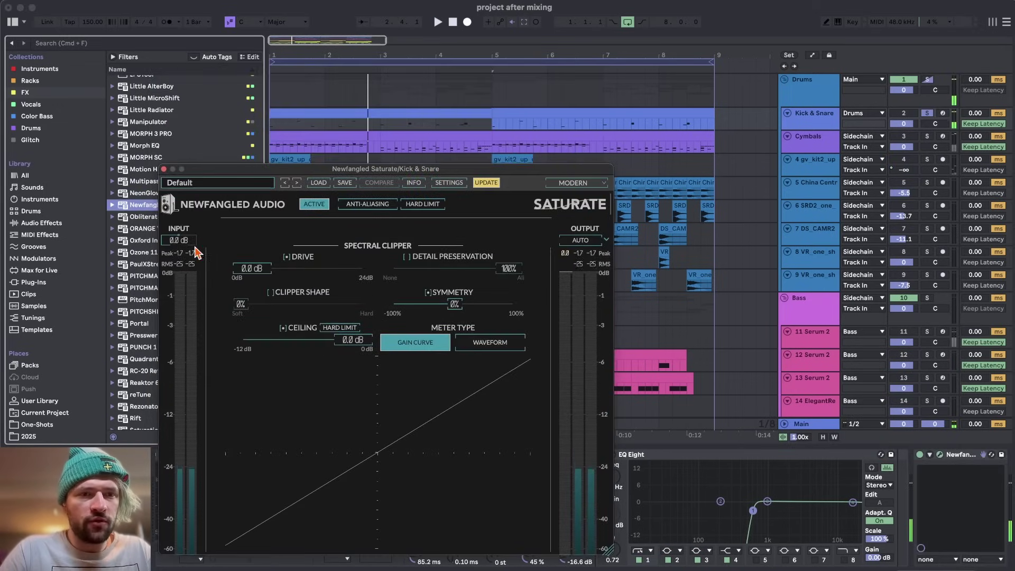
pyautogui.click(486, 347)
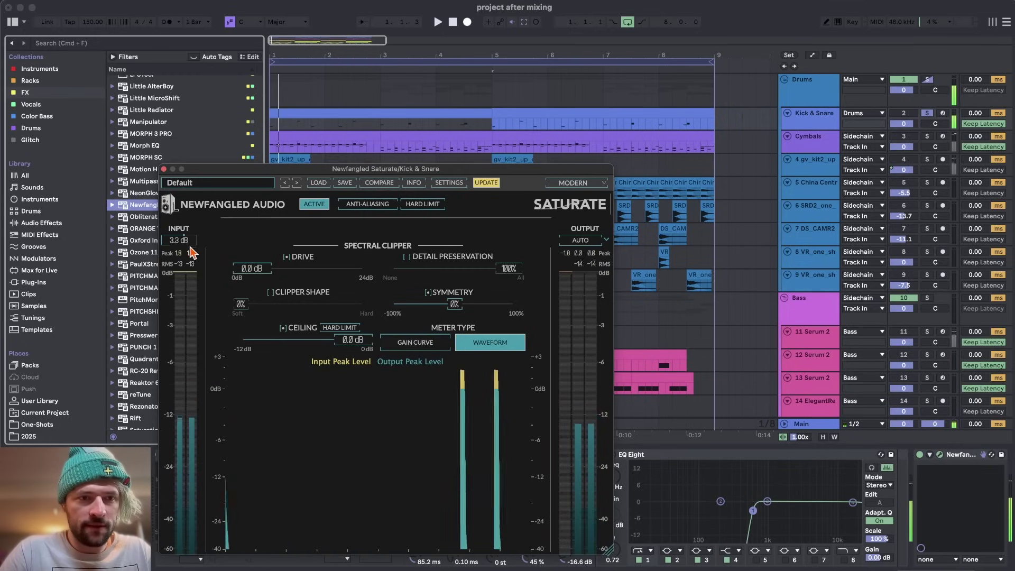
# Step: Set Saturate's input gain to 1.9 dB while playing the kick and snare to check the clipped peaks
pyautogui.moveTo(192, 244); pyautogui.dragTo(191, 247)
pyautogui.press('space')
pyautogui.press('space')
pyautogui.press('space')
pyautogui.press('space')
pyautogui.press('space')
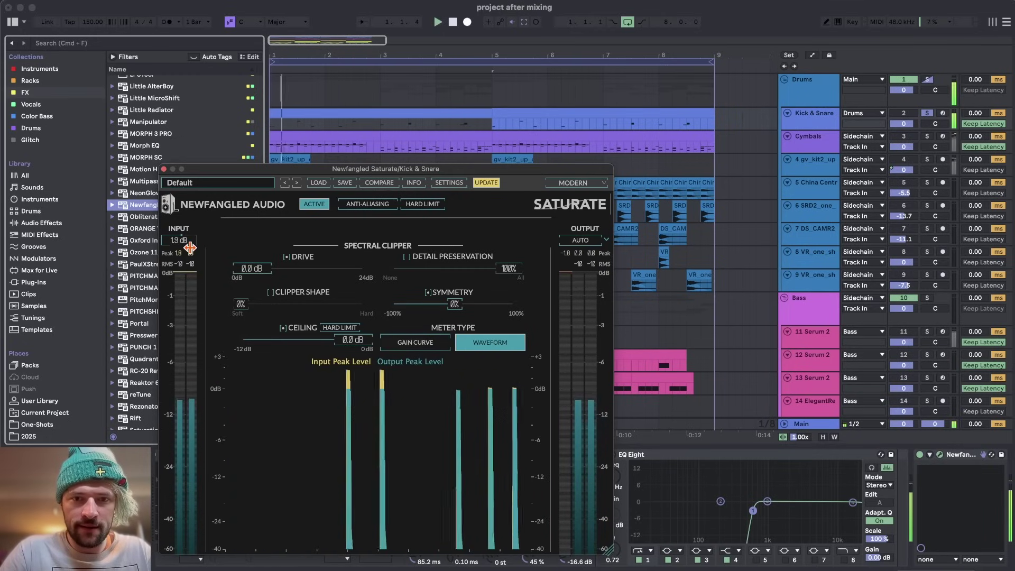
pyautogui.press('space')
pyautogui.press('space')
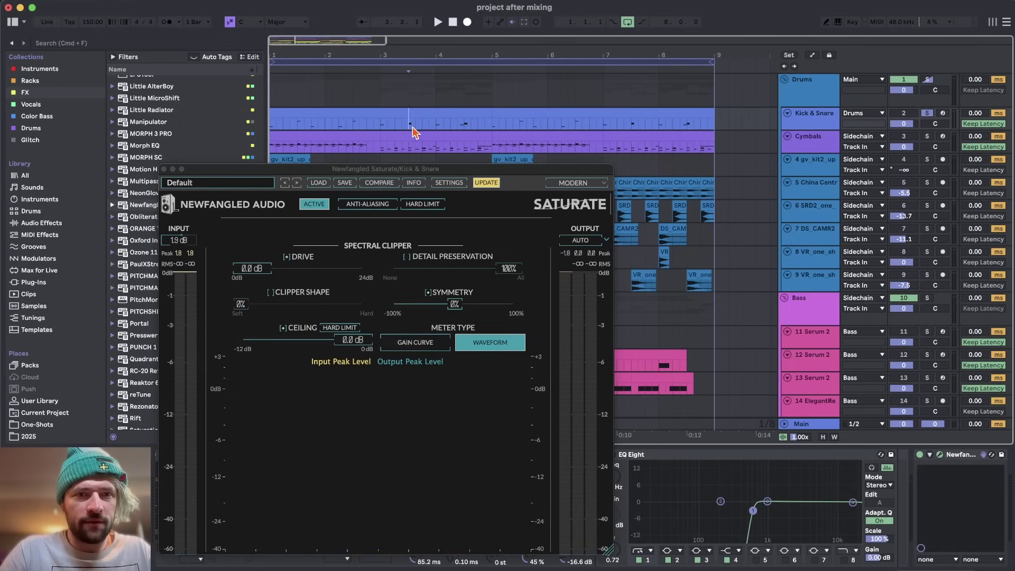
# Step: Play the kick and snare hits in bar 3 to compare their peaks in Saturate, and close the plugin window
pyautogui.press('space')
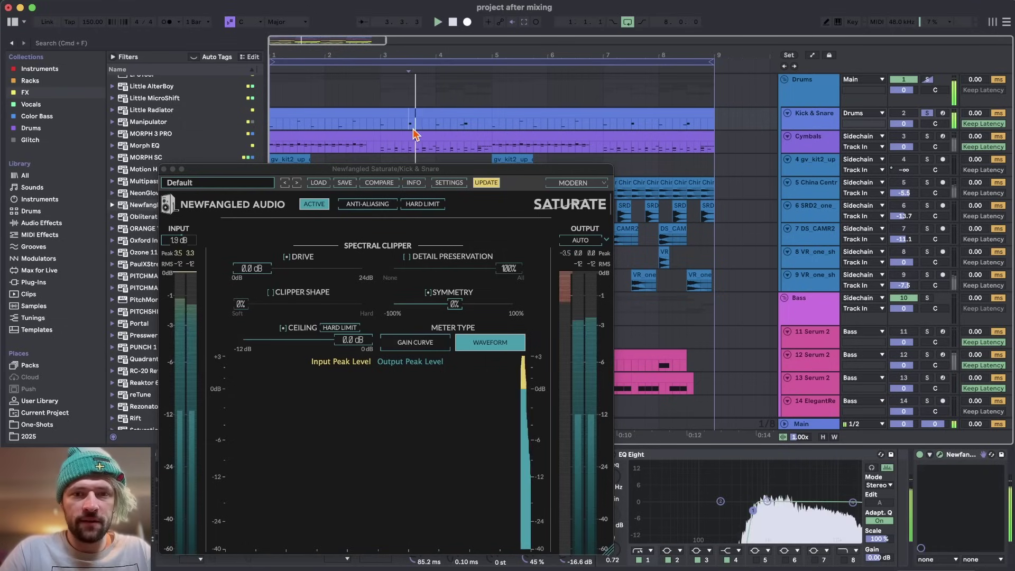
pyautogui.press('space')
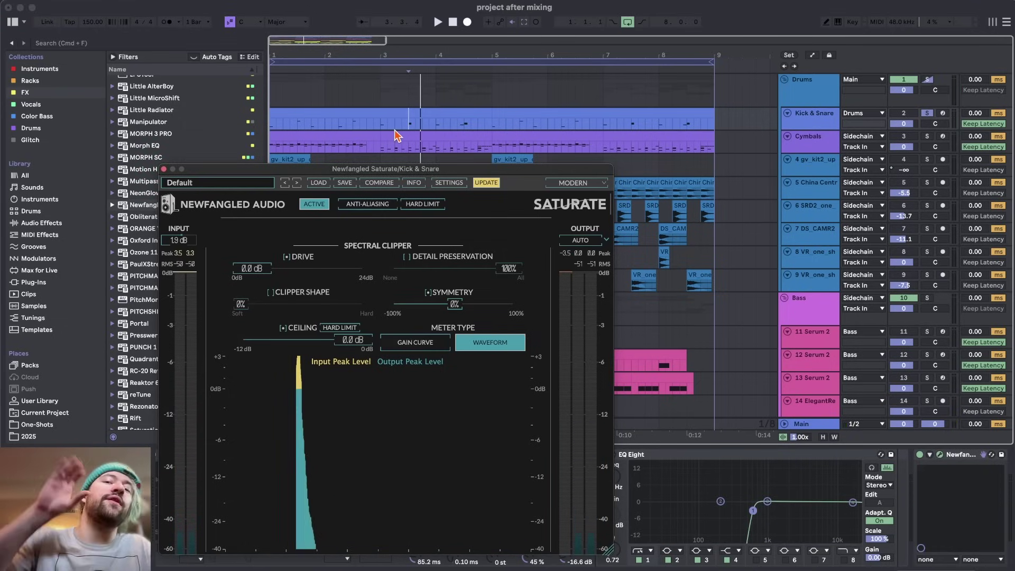
pyautogui.click(379, 123)
pyautogui.press('space')
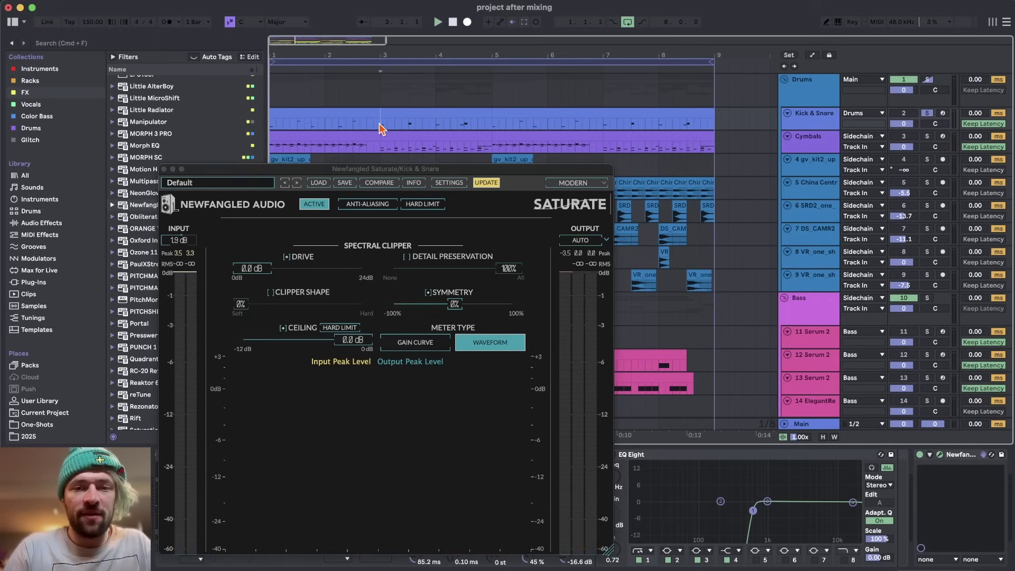
pyautogui.click(409, 127)
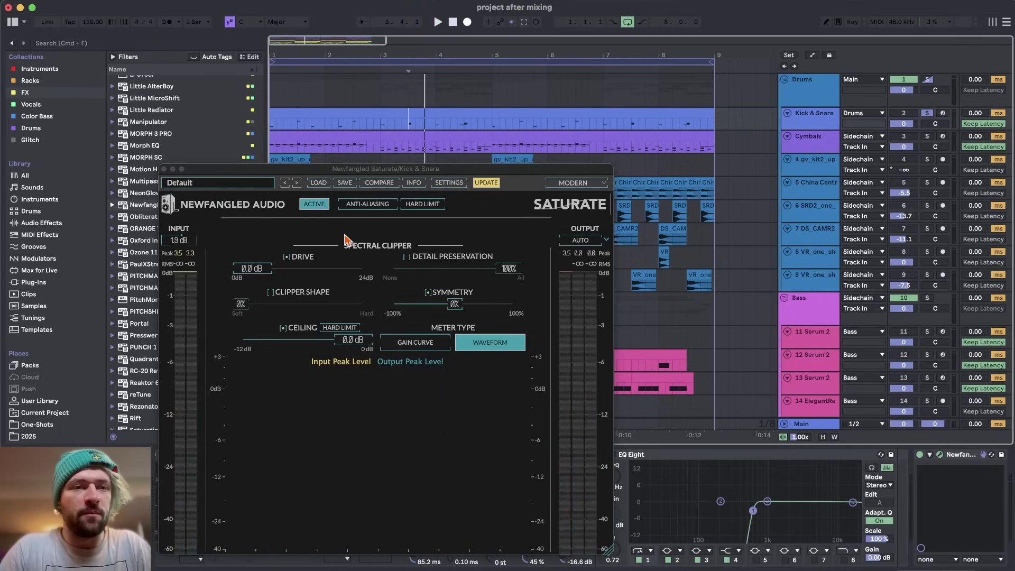
pyautogui.click(164, 169)
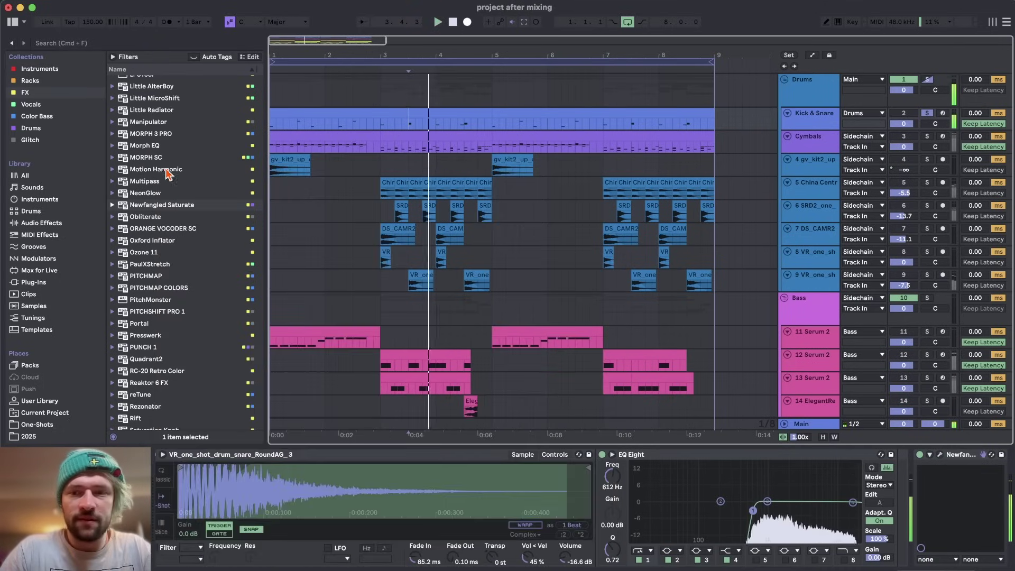
# Step: Compare the Kick & Snare and Main meter levels in the Session mixer with the arrangement playback, and return to the arrangement
pyautogui.press('Tab')
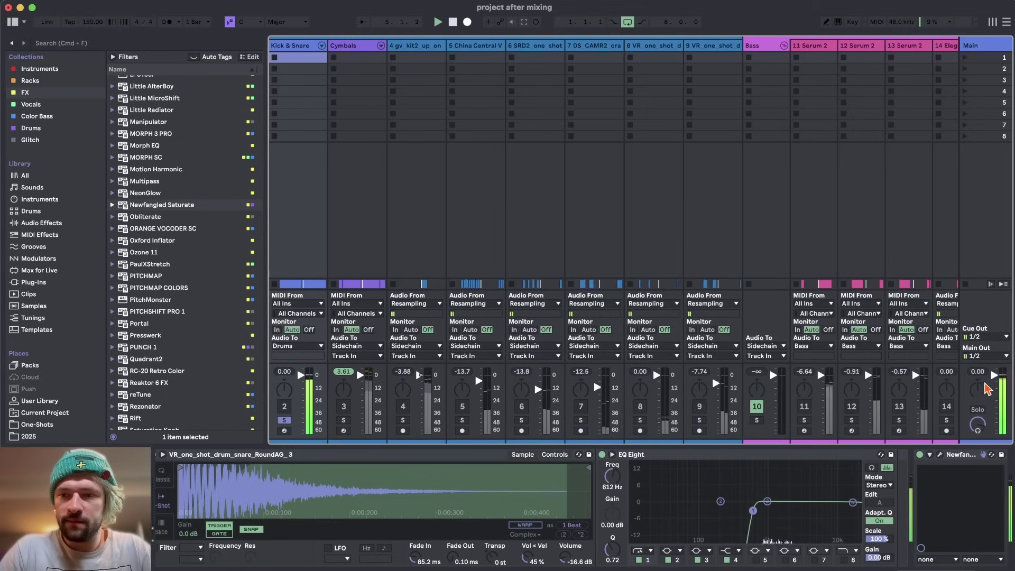
pyautogui.press('Tab')
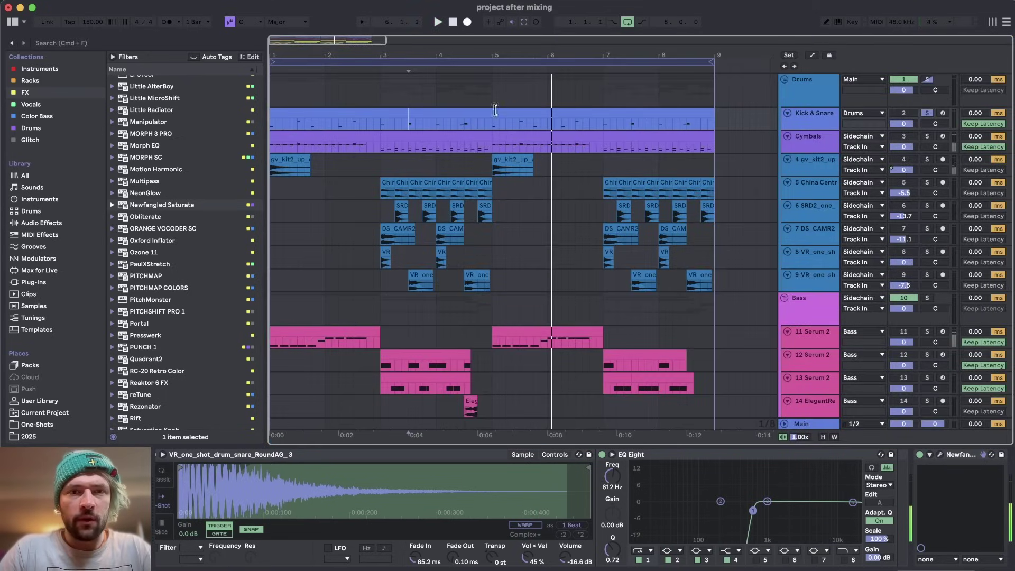
pyautogui.press('Tab')
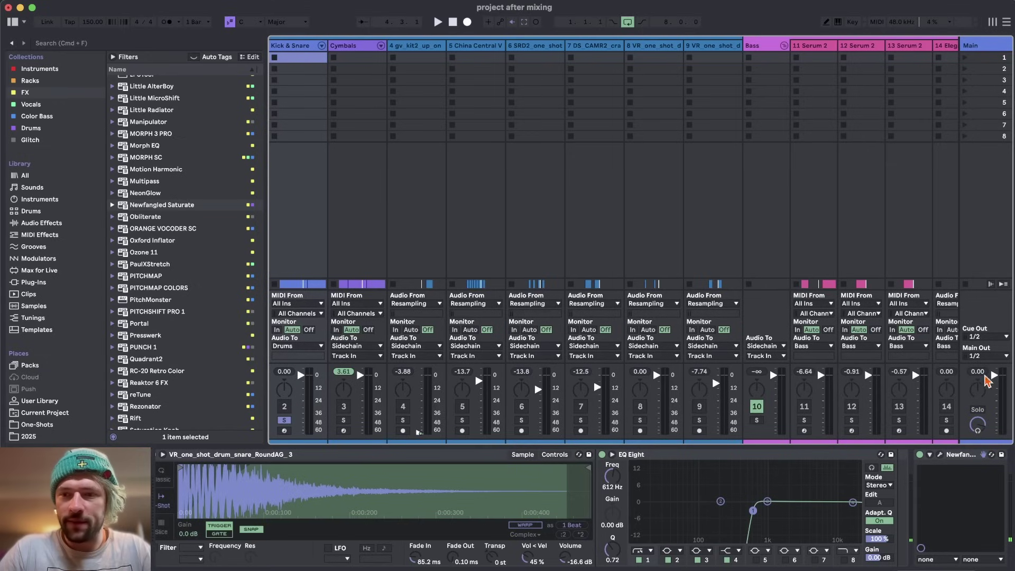
pyautogui.press('Tab')
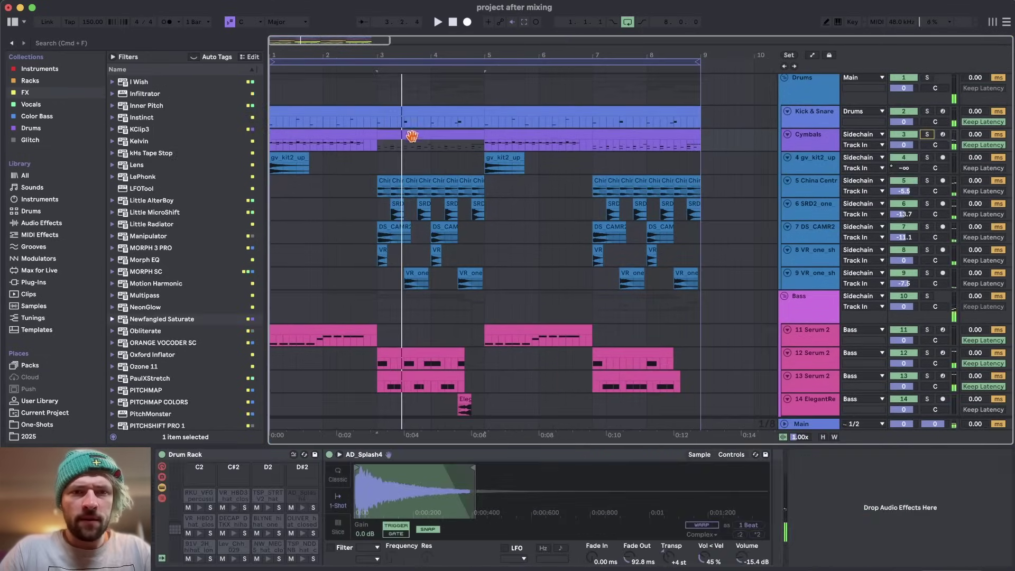
# Step: In the bar 3 Cymbals clip, add offbeat 91V_2H_hihat_lonely hits, set that row's velocity to 84 and the VR_HBD3 closed hat's to 111
pyautogui.doubleClick(413, 133)
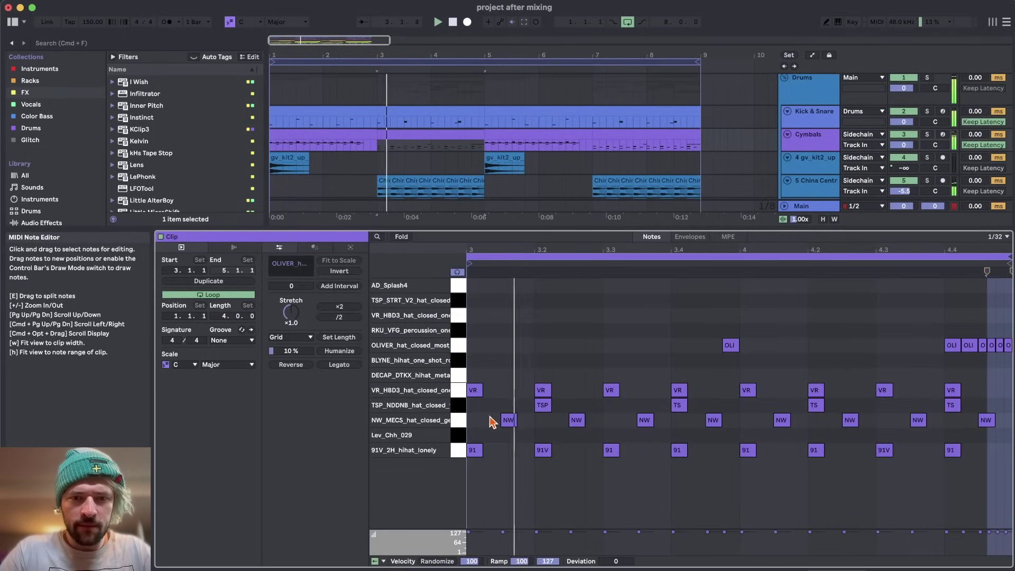
pyautogui.click(460, 409)
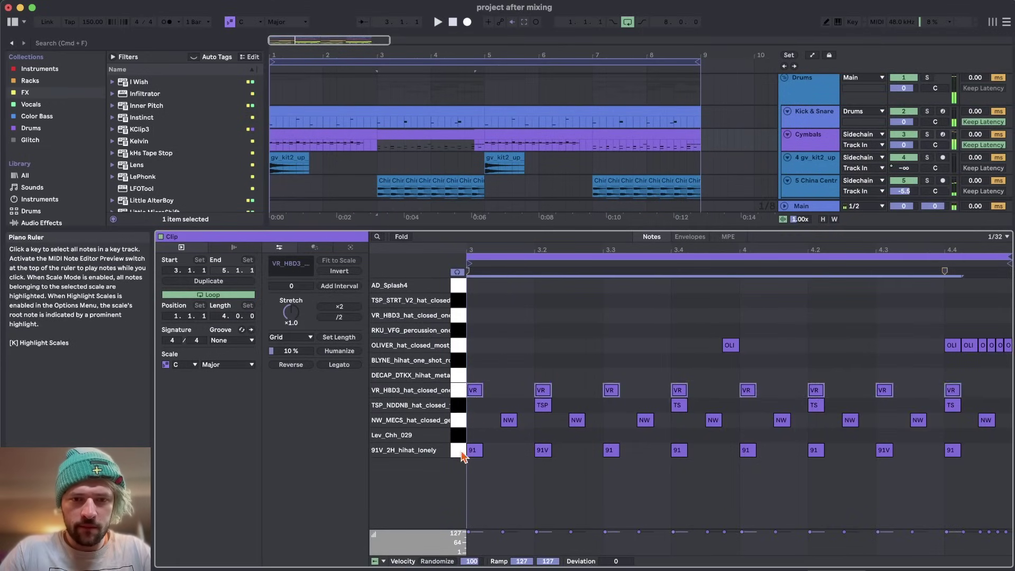
pyautogui.click(459, 450)
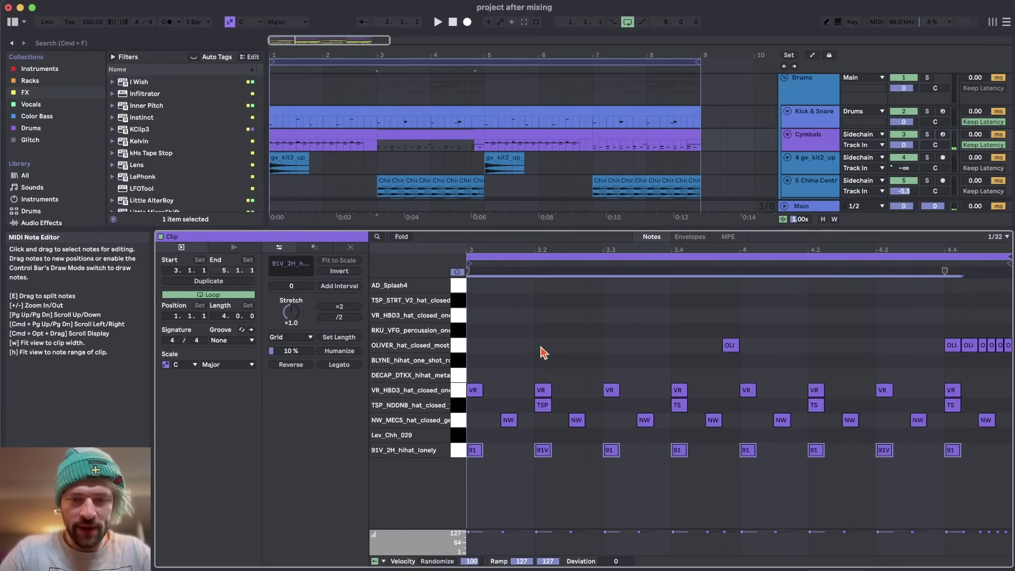
pyautogui.click(542, 394)
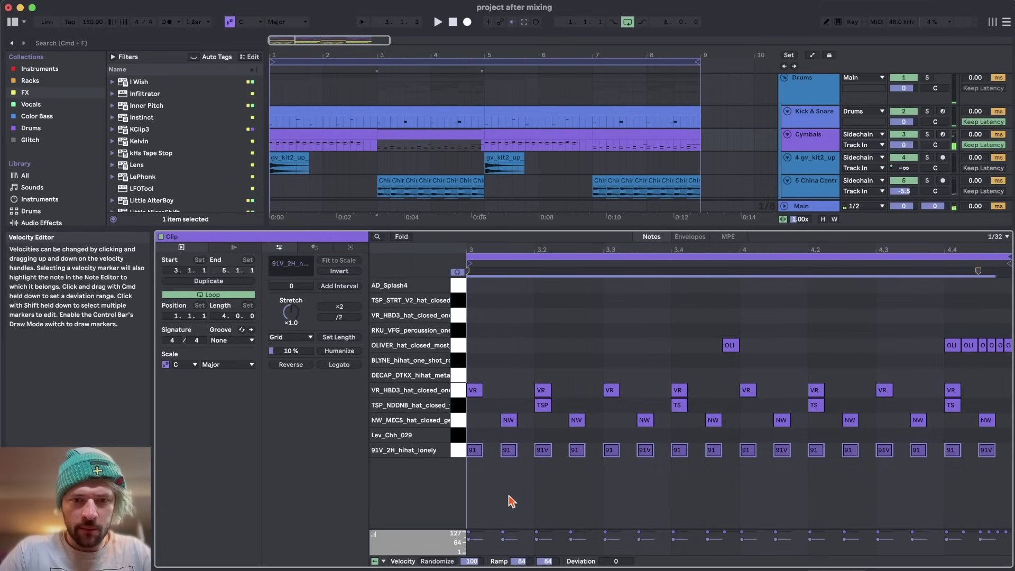
pyautogui.press('space')
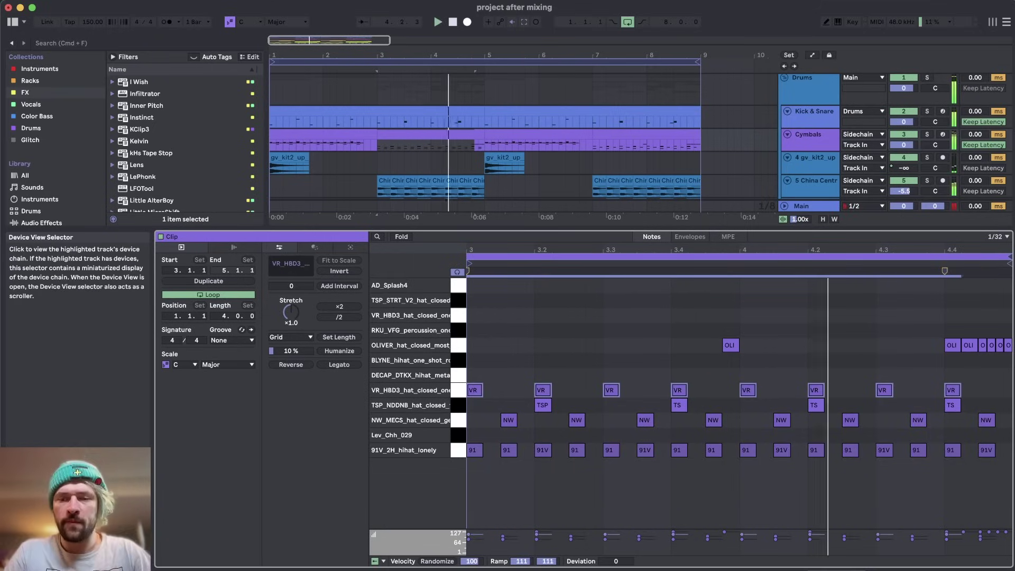
# Step: Close the clip editor, add EQ Eight to the Cymbals track, and set its low cut to 625 Hz while playing the track soloed
pyautogui.click(946, 569)
pyautogui.click(40, 223)
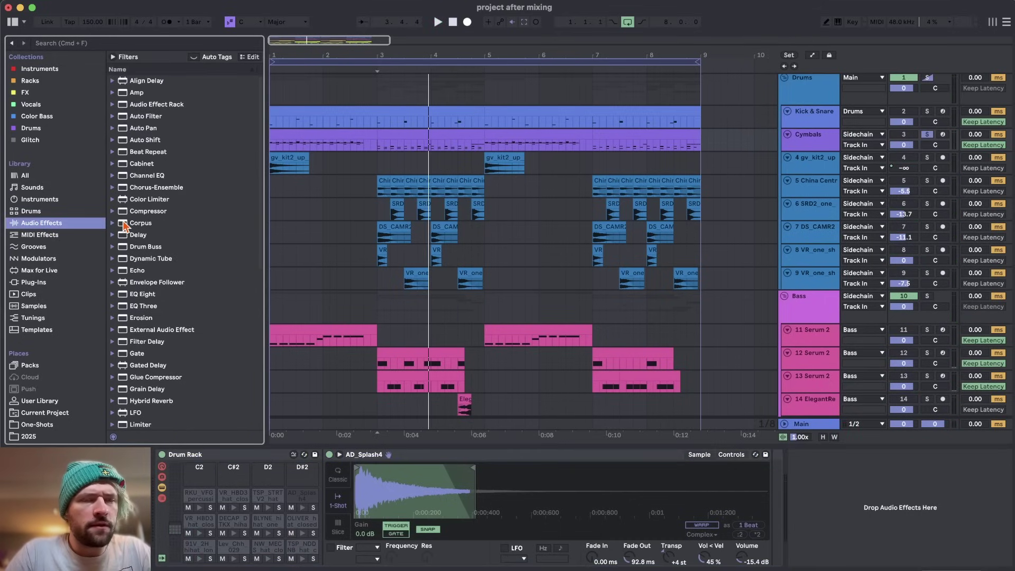
pyautogui.moveTo(145, 294); pyautogui.dragTo(913, 515)
pyautogui.click(837, 142)
pyautogui.press('space')
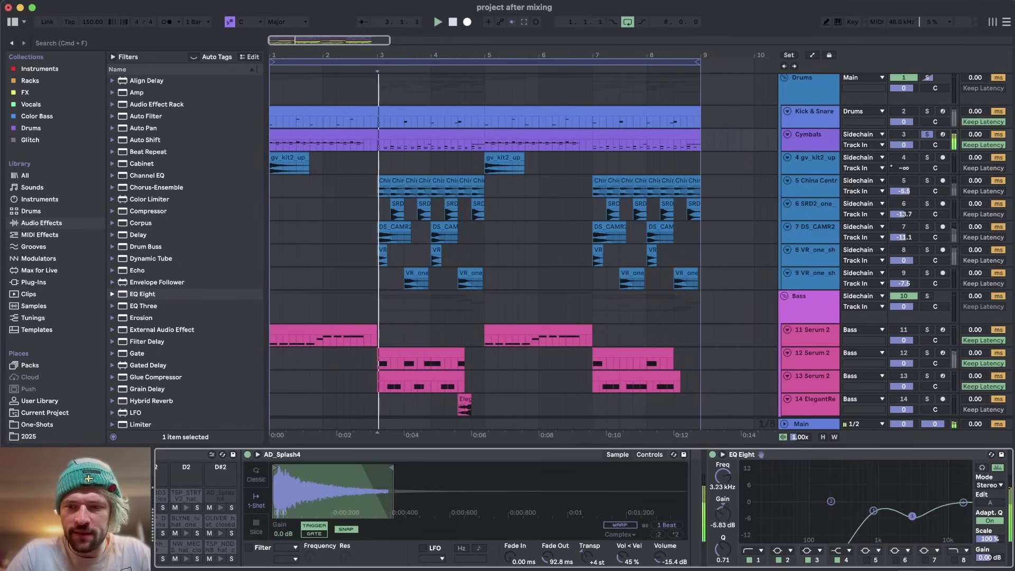
pyautogui.moveTo(790, 510)
pyautogui.mouseDown()
pyautogui.moveTo(751, 511)
pyautogui.moveTo(796, 510)
pyautogui.mouseUp()
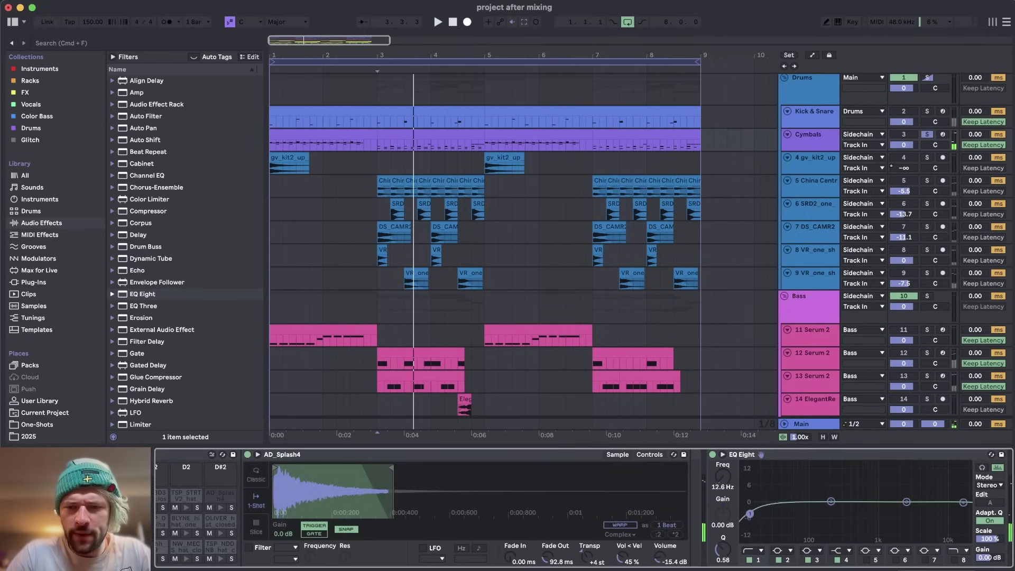
pyautogui.press('space')
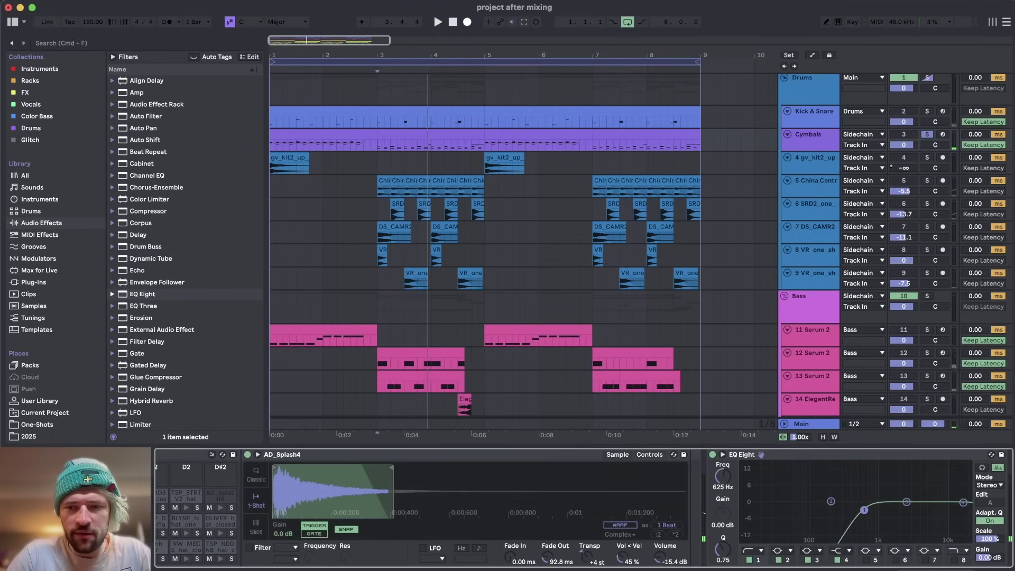
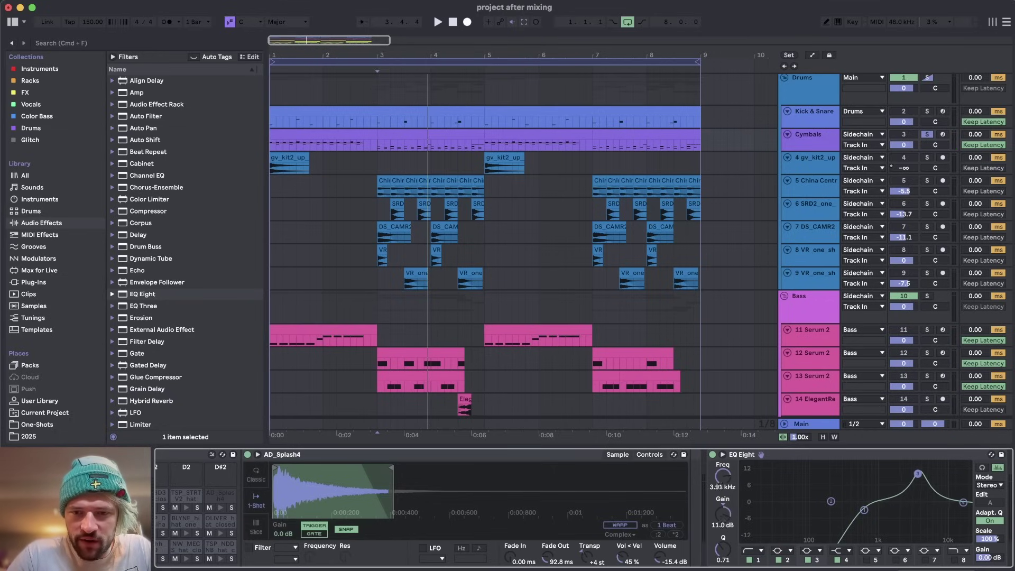
# Step: Sweep the third band of the Cymbals EQ Eight and set it to a cut of about 2.3 dB at 3.44 kHz with Q 1.58
pyautogui.moveTo(914, 477); pyautogui.dragTo(914, 474)
pyautogui.press('space')
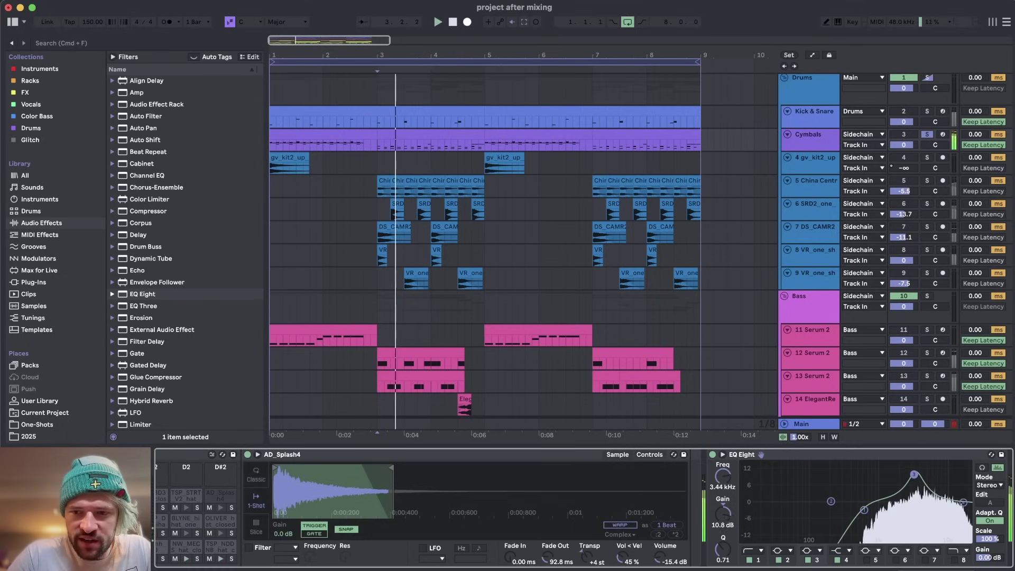
pyautogui.moveTo(722, 550); pyautogui.dragTo(722, 547)
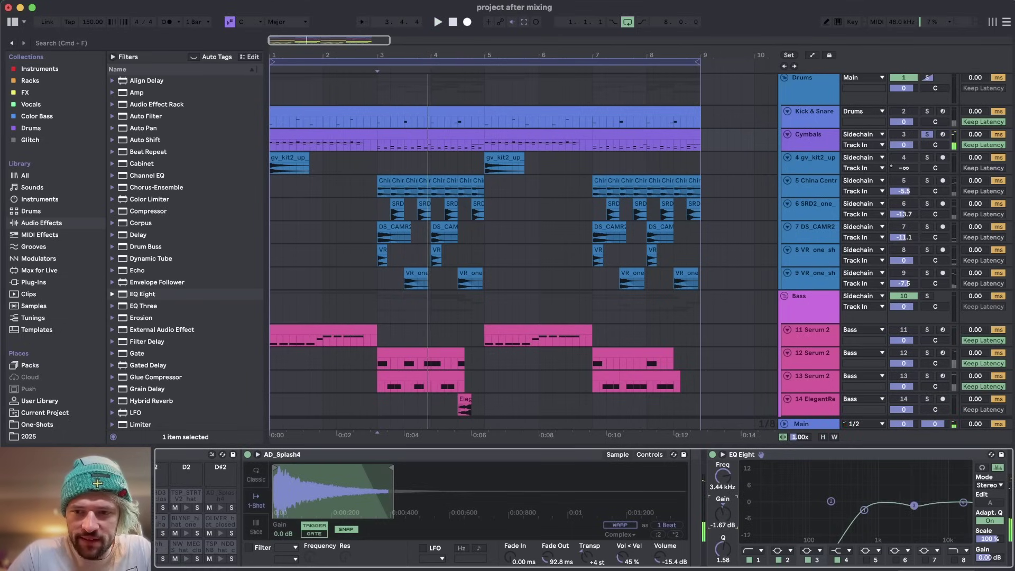
pyautogui.press('space')
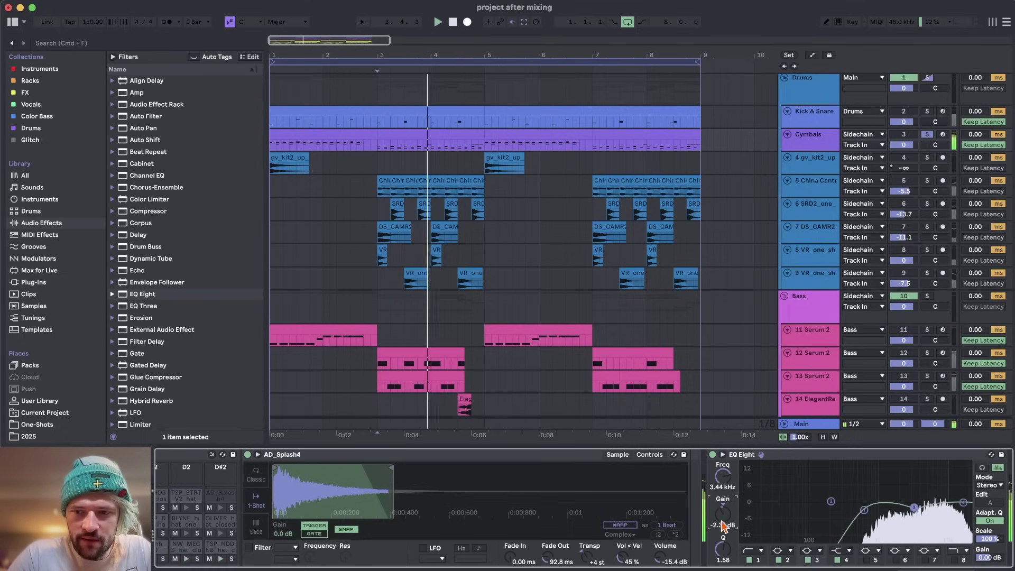
pyautogui.press('space')
# Step: Group the five drum sample tracks from China Centr through the last VR_one_sh track
pyautogui.click(823, 180)
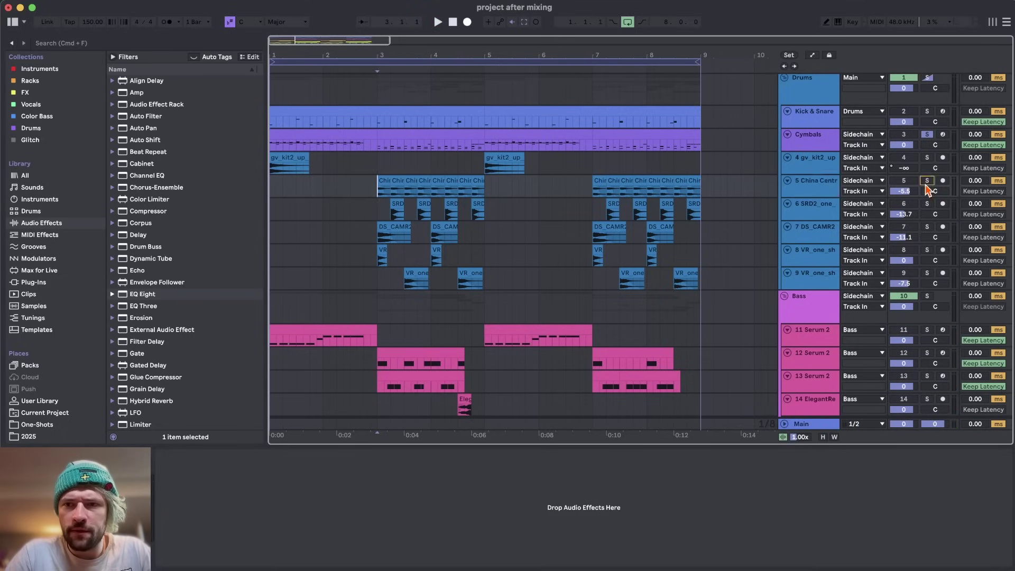
pyautogui.keyDown('shift'); pyautogui.click(807, 280); pyautogui.keyUp('shift')
pyautogui.press('super+g')
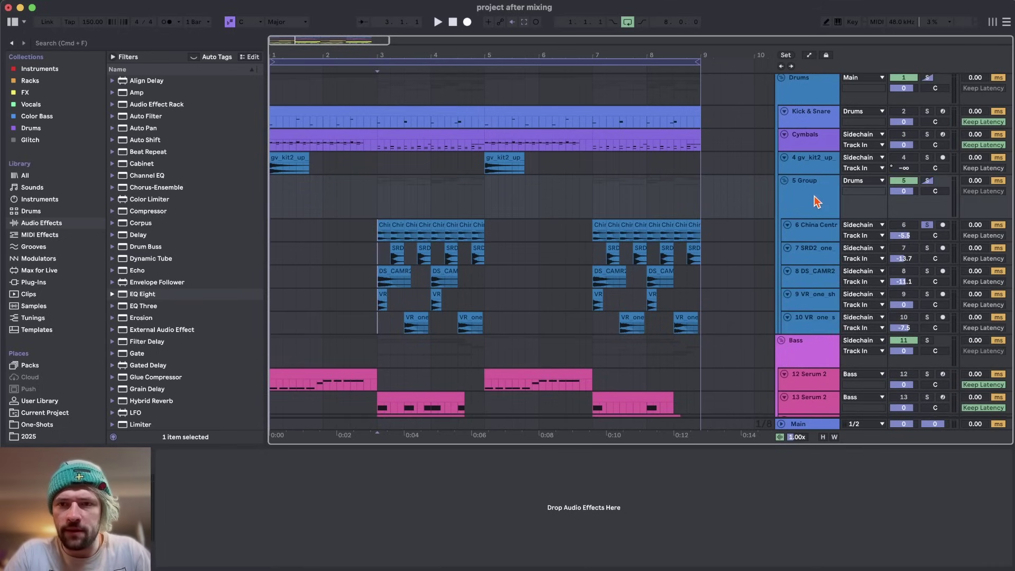
# Step: Route the five grouped sample tracks into 5-Group, and send the group's output to Sidechain
pyautogui.click(868, 227)
pyautogui.click(865, 265)
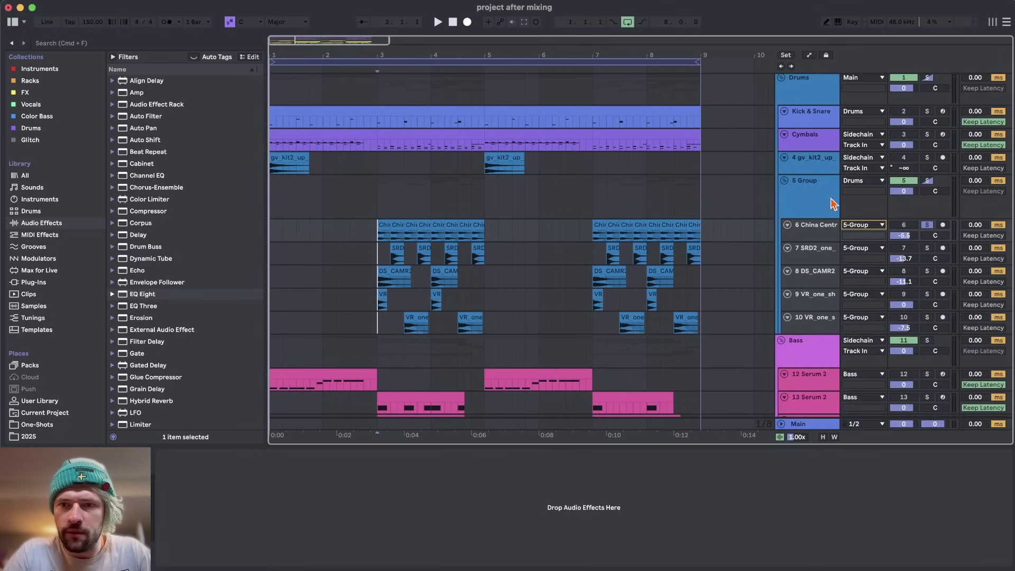
pyautogui.click(853, 182)
pyautogui.click(882, 469)
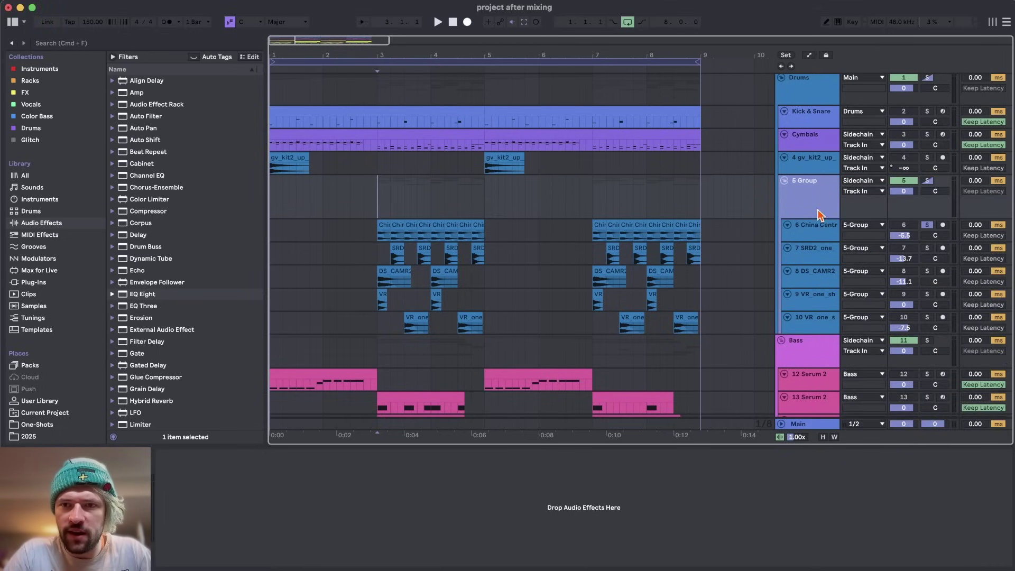
# Step: Open the Sidechain track's devices and turn off the RingMod Sidechain rack while playing the section from bar 3
pyautogui.scroll(-15, 767, 312)
pyautogui.click(799, 363)
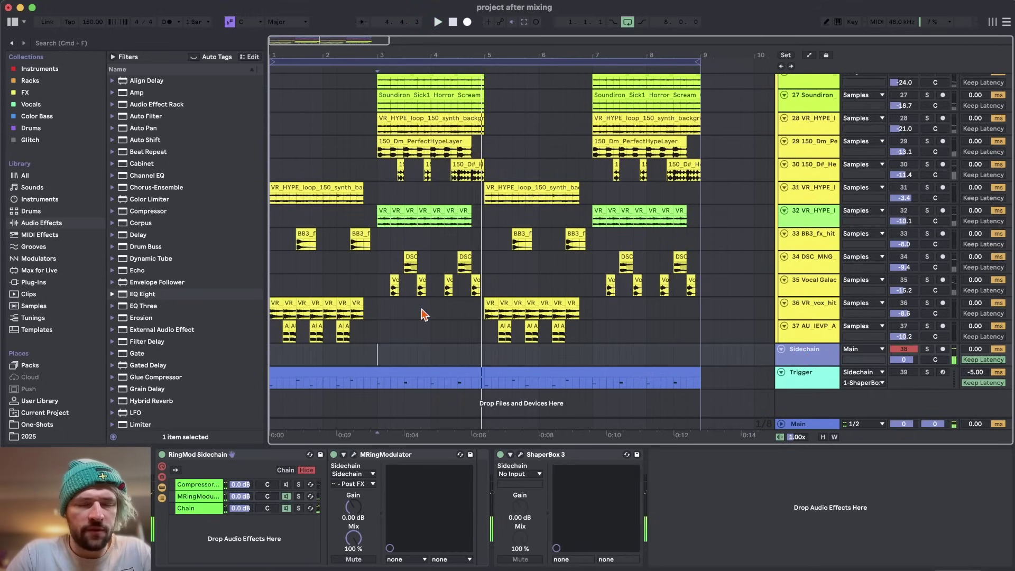
pyautogui.press('space')
pyautogui.press('space')
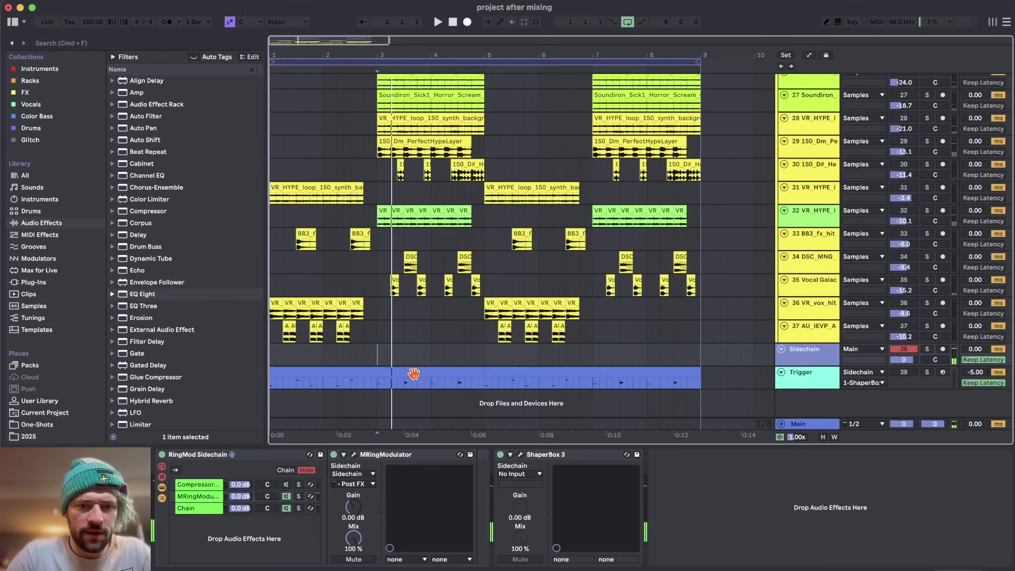
pyautogui.click(176, 458)
pyautogui.press('space')
# Step: Add EQ Eight to 5-Group with a low cut, a 1.64 dB cut at 3.83 kHz and a 0.87 dB high boost at 10.2 kHz
pyautogui.scroll(15, 429, 307)
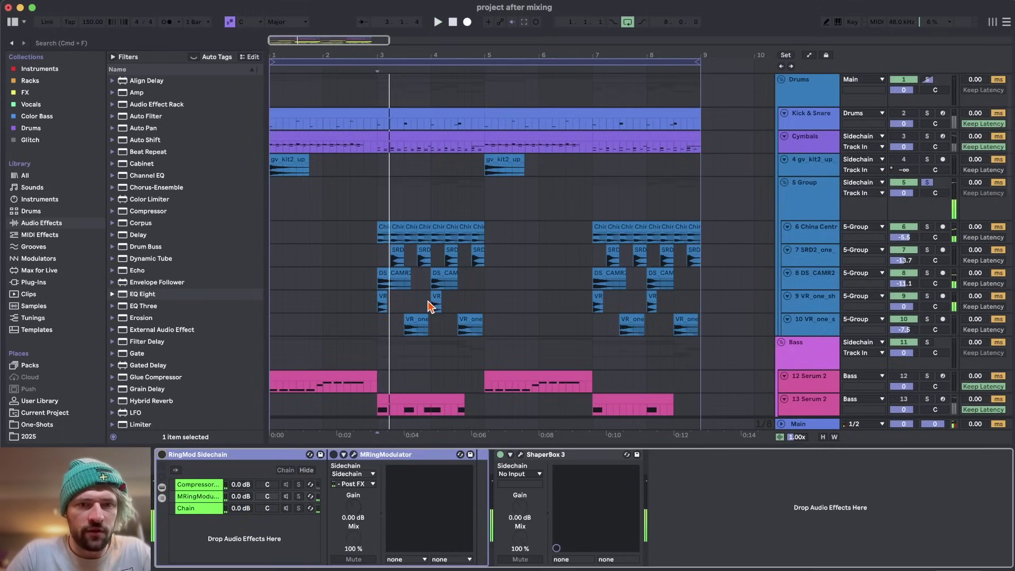
pyautogui.click(782, 209)
pyautogui.doubleClick(141, 294)
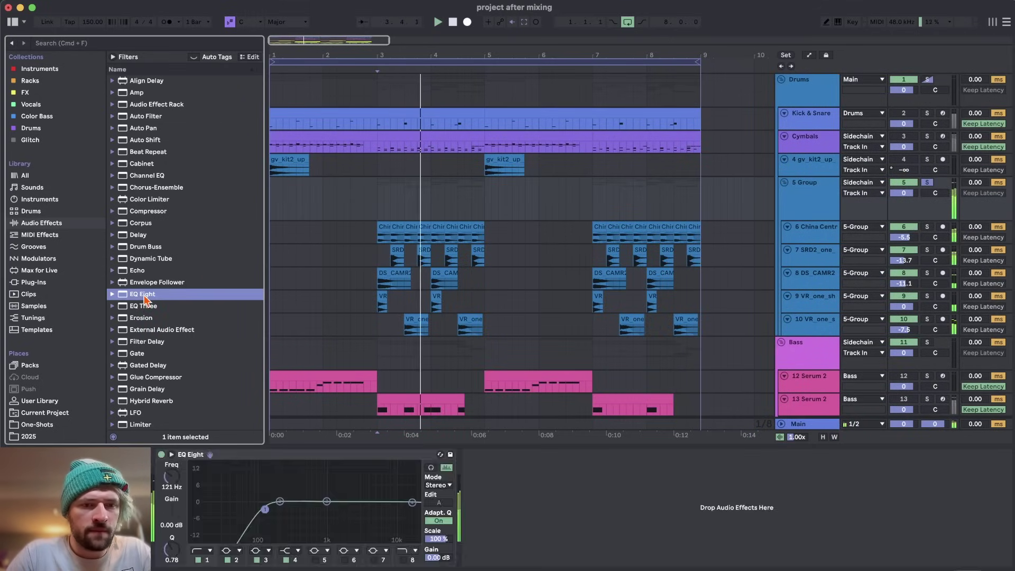
pyautogui.moveTo(227, 509); pyautogui.dragTo(366, 506)
pyautogui.press('space')
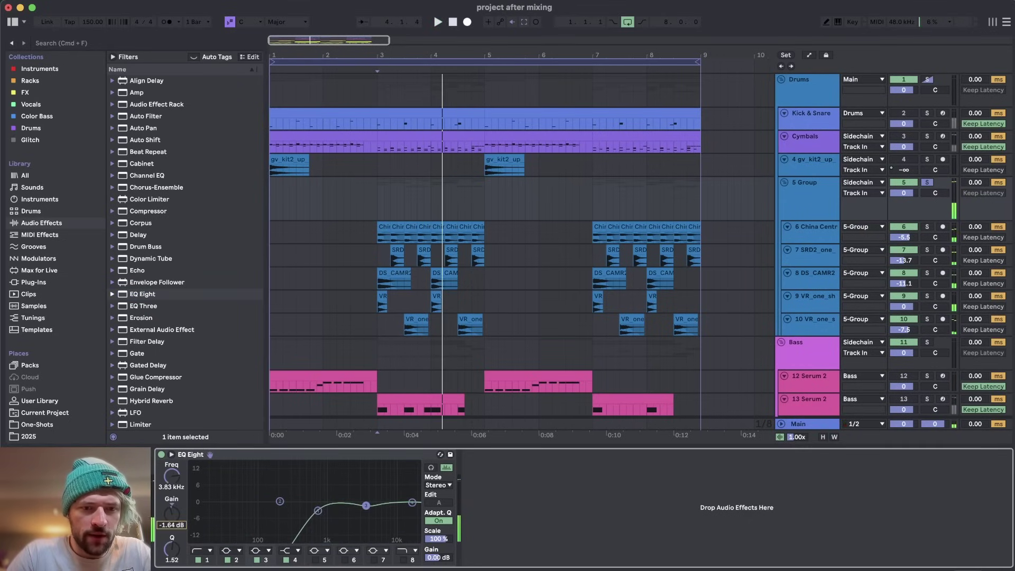
pyautogui.moveTo(400, 498); pyautogui.dragTo(371, 512)
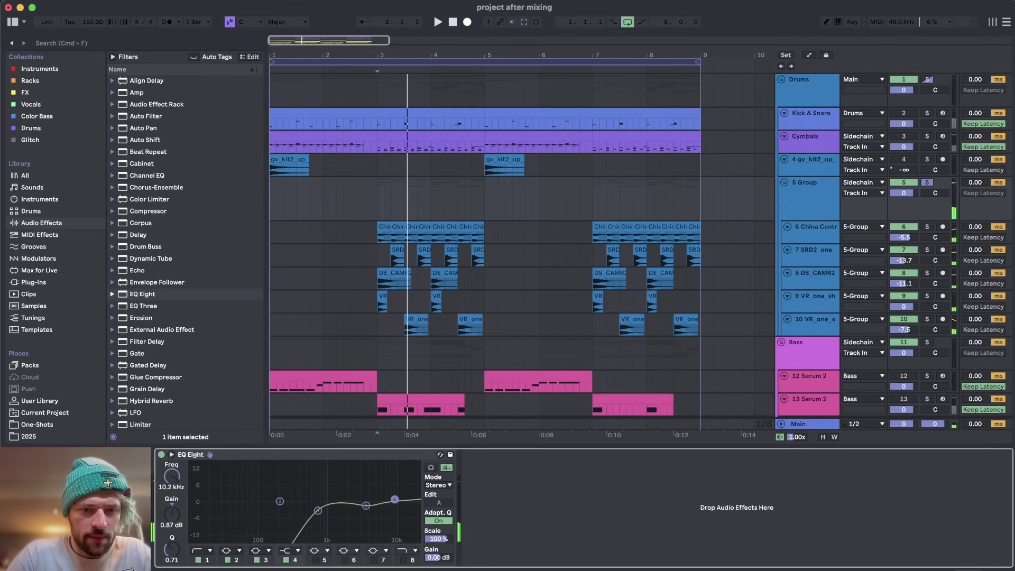
# Step: Add EQ Eight to the China Central track with a low cut, a high-shelf boost and a 1.86 dB boost at 958 Hz
pyautogui.press('space')
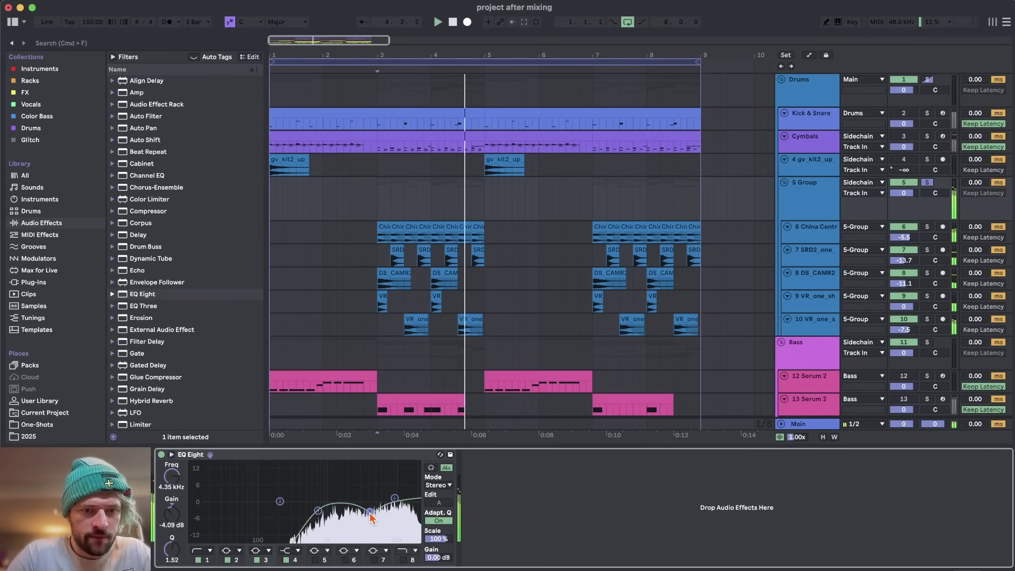
pyautogui.click(382, 239)
pyautogui.press('space')
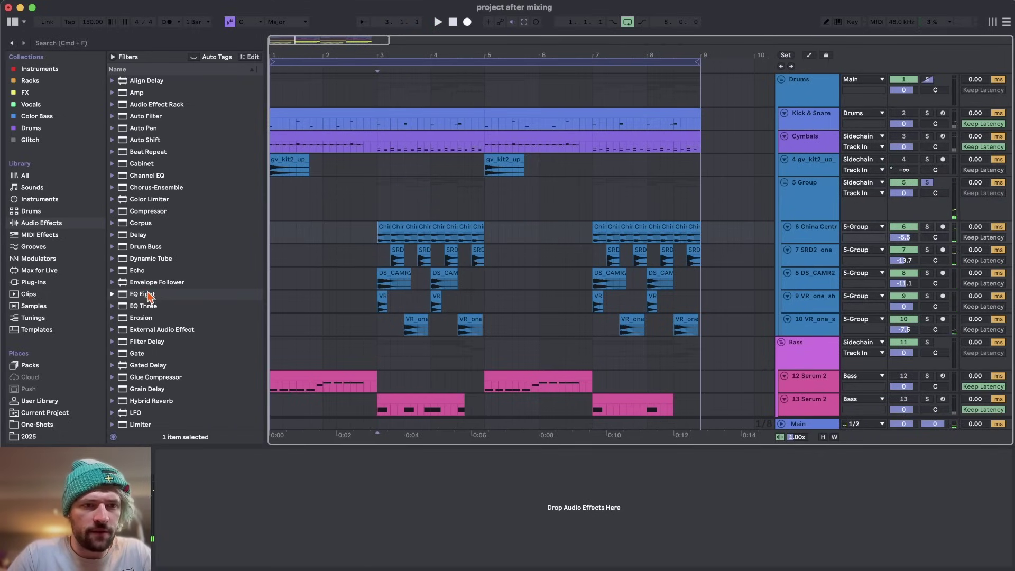
pyautogui.moveTo(149, 296); pyautogui.dragTo(402, 236)
pyautogui.moveTo(266, 511); pyautogui.dragTo(314, 512)
pyautogui.moveTo(413, 502); pyautogui.dragTo(388, 482)
pyautogui.moveTo(327, 501); pyautogui.dragTo(326, 497)
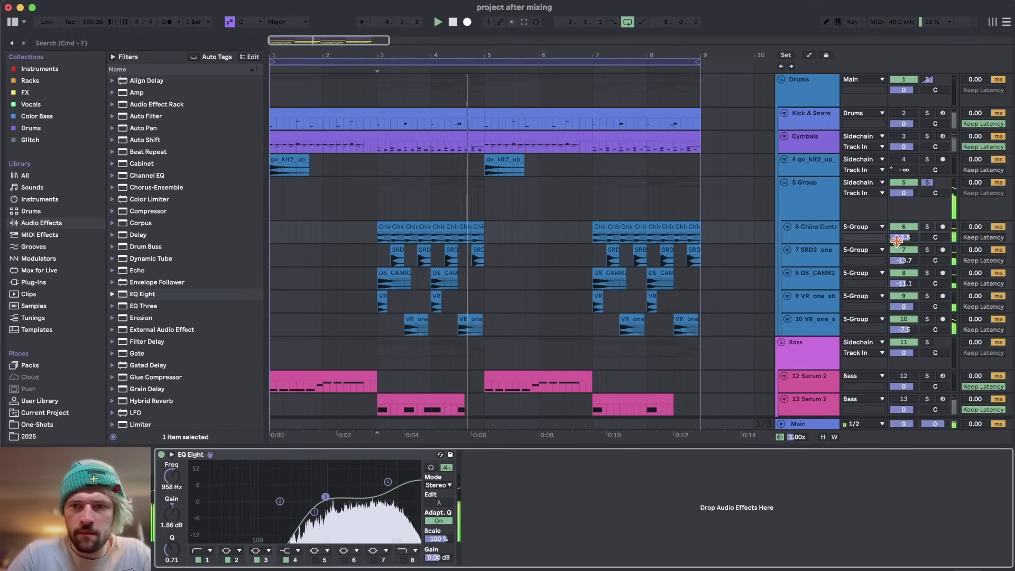
# Step: Solo the China Central track instead of its group and add Auto Pan with a 32.5% shape
pyautogui.click(927, 182)
pyautogui.press('space')
pyautogui.click(927, 227)
pyautogui.moveTo(142, 128); pyautogui.dragTo(571, 496)
pyautogui.press('space')
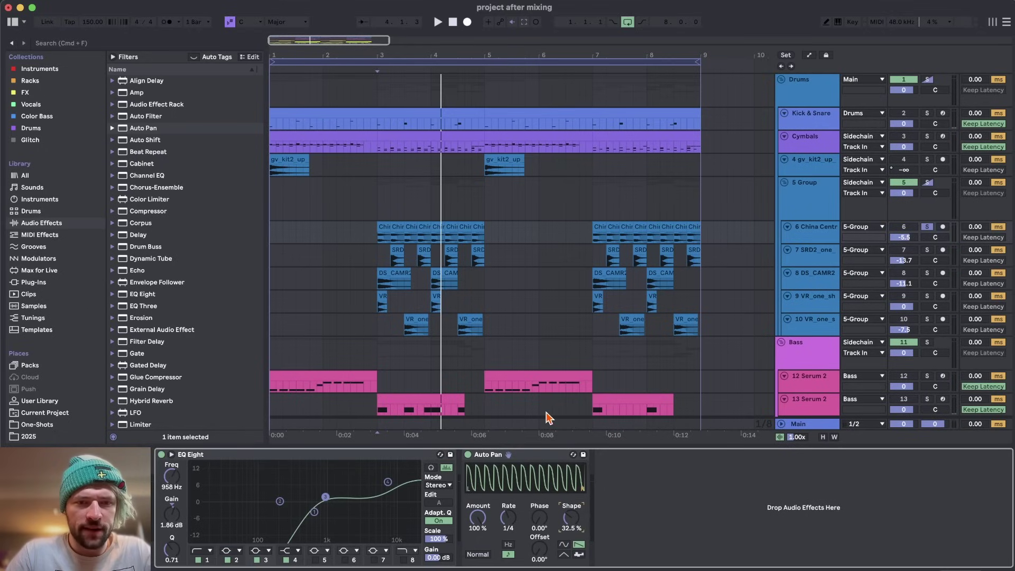
# Step: Solo the SRD2 one-shot track and audition its first clip with a fade-out
pyautogui.scroll(3, 407, 249)
pyautogui.press('space')
pyautogui.click(928, 249)
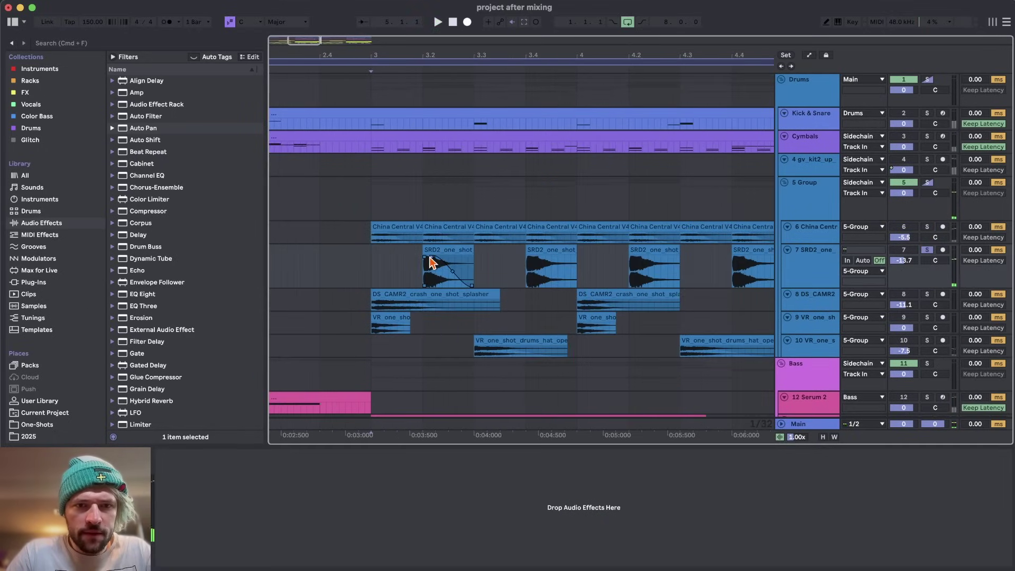
pyautogui.click(434, 249)
pyautogui.press('space')
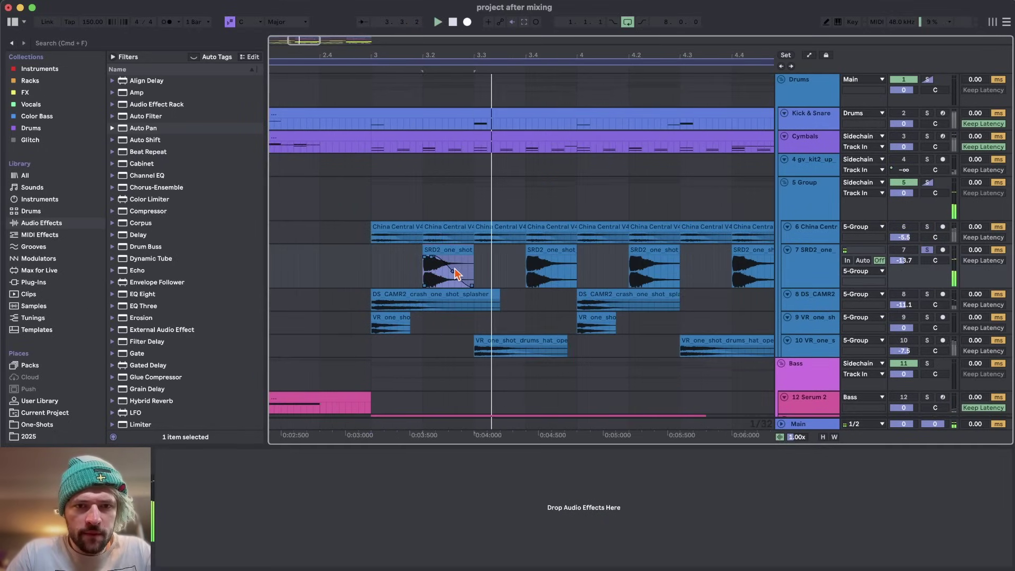
# Step: Duplicate the faded SRD2 clip with its preceding gap through bars 3 and 4, and copy the pattern to bar 7
pyautogui.scroll(-3, 454, 275)
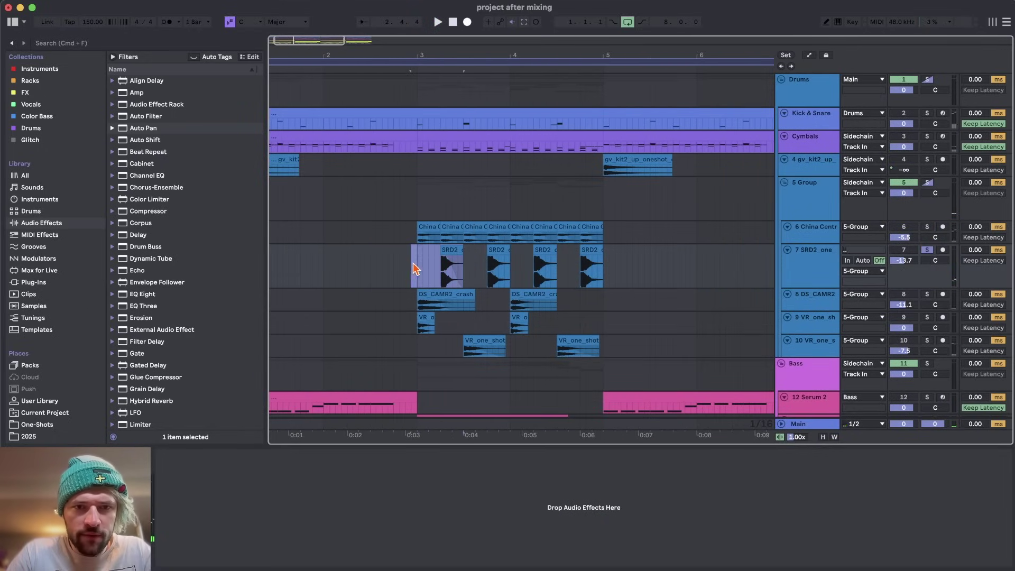
pyautogui.press('super+d')
pyautogui.press('super+d')
pyautogui.press('super+d')
pyautogui.scroll(-3, 629, 268)
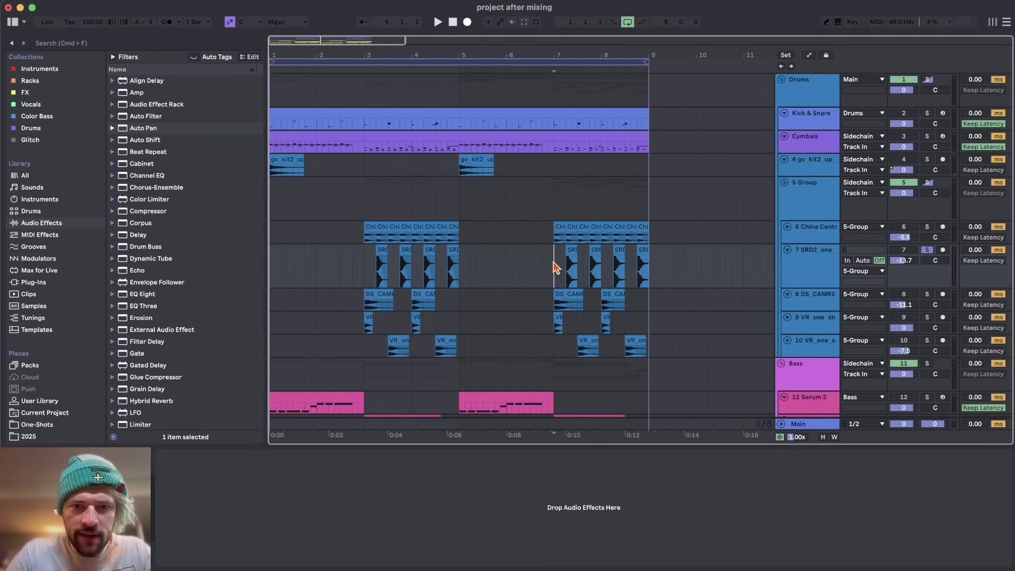
pyautogui.moveTo(554, 266); pyautogui.dragTo(365, 271)
pyautogui.press('super+d')
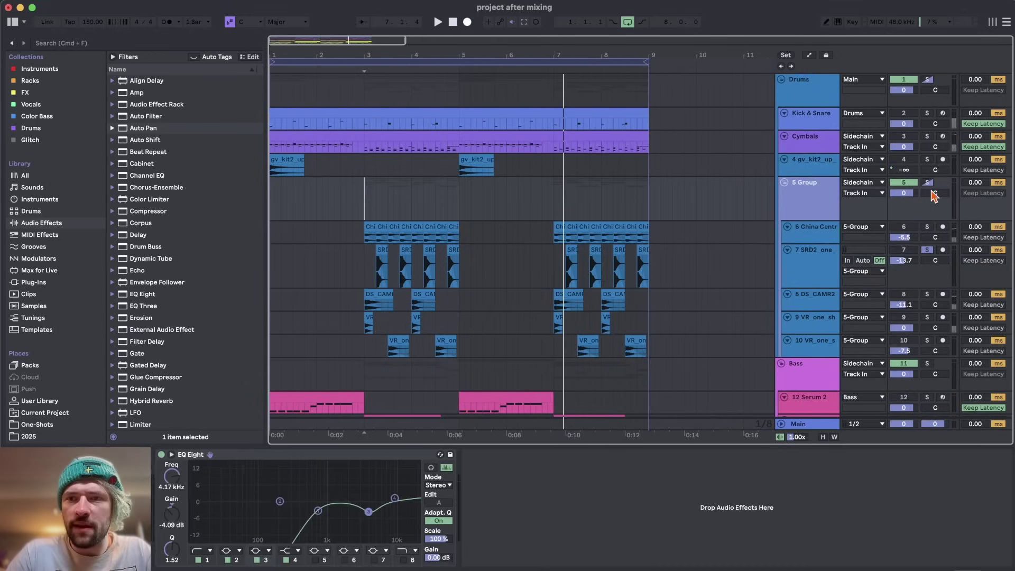
# Step: Collapse the SRD2 track, then solo and play the cymbal group that contains it
pyautogui.click(928, 184)
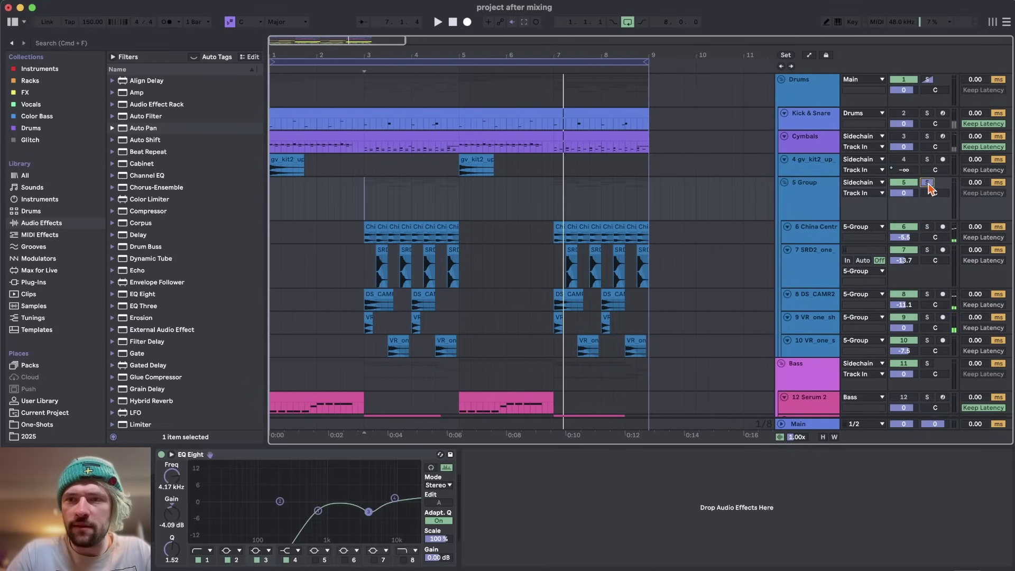
pyautogui.click(820, 253)
pyautogui.press('u')
pyautogui.click(814, 205)
pyautogui.press('space')
# Step: Add Auto Pan to the cymbal group, set its rate to 1/8, and duplicate the device
pyautogui.doubleClick(142, 129)
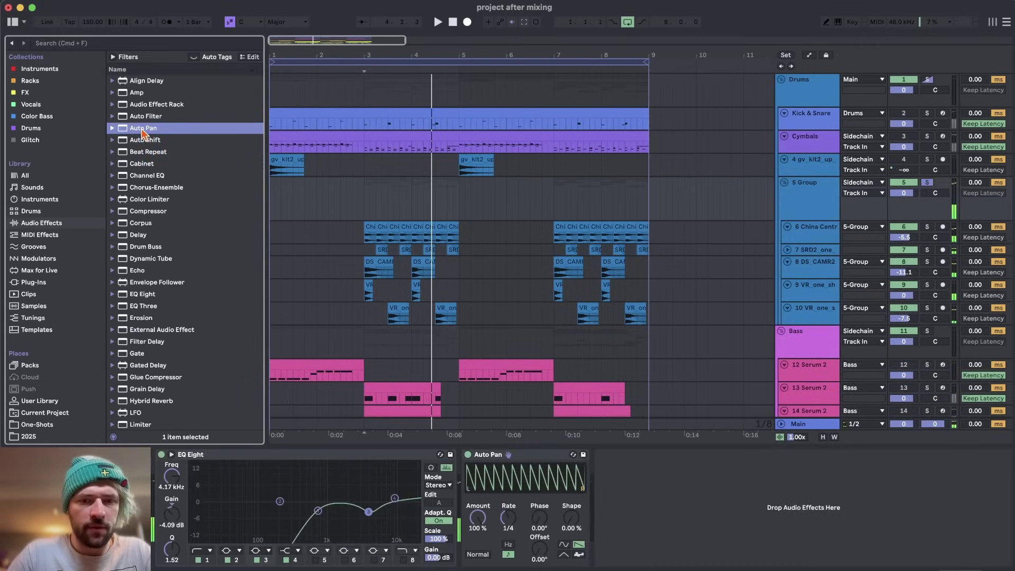
pyautogui.moveTo(510, 516); pyautogui.dragTo(552, 466)
pyautogui.press('super+d')
# Step: Set the second Auto Pan's rate to 1/4, the first's amount to 68.3%, both shapes to 27.8%, and lower the second's amount during playback
pyautogui.moveTo(637, 518); pyautogui.dragTo(660, 519)
pyautogui.moveTo(477, 518); pyautogui.dragTo(478, 550)
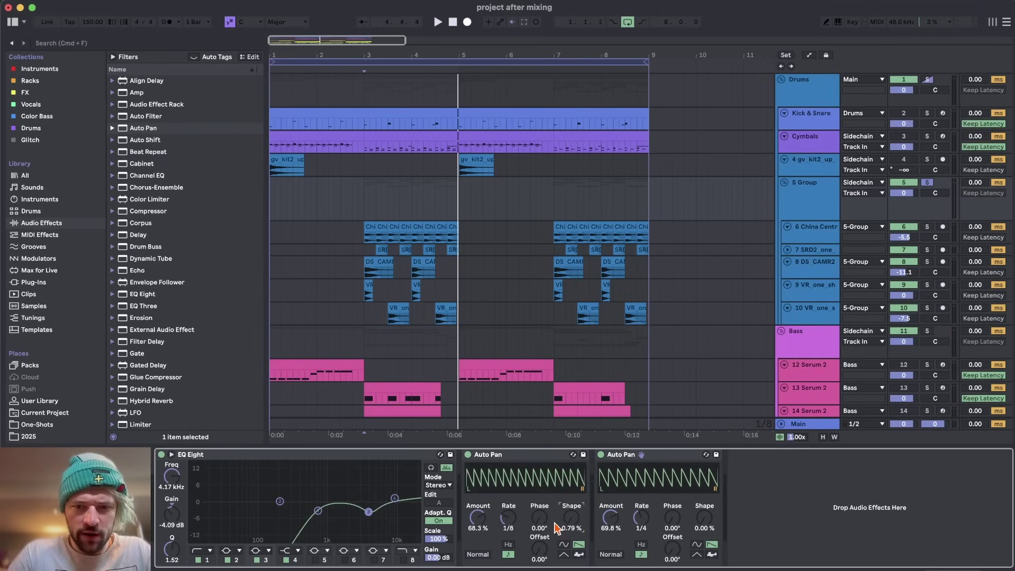
pyautogui.moveTo(704, 520); pyautogui.dragTo(704, 501)
pyautogui.press('space')
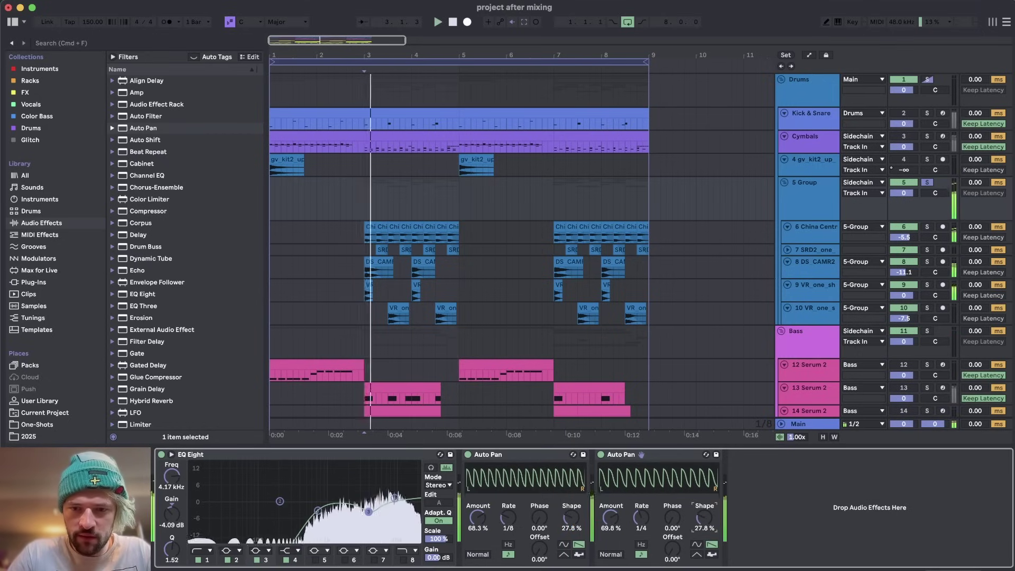
pyautogui.moveTo(611, 519); pyautogui.dragTo(611, 530)
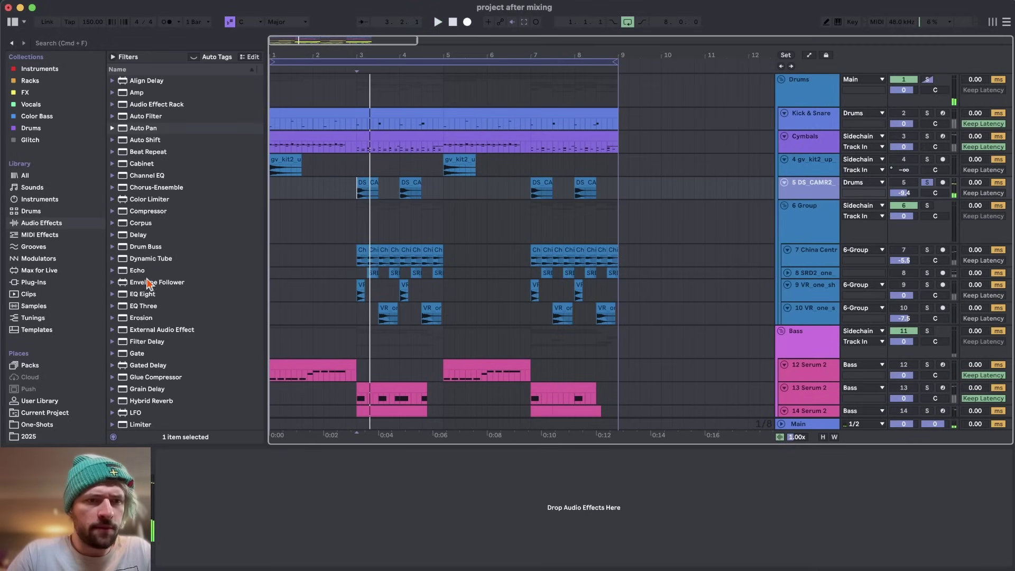
# Step: Add EQ Eight to the DS_CAMR2 crash track, work on its low-cut band, and audition the result
pyautogui.moveTo(147, 294); pyautogui.dragTo(359, 212)
pyautogui.click(269, 521)
pyautogui.press('space')
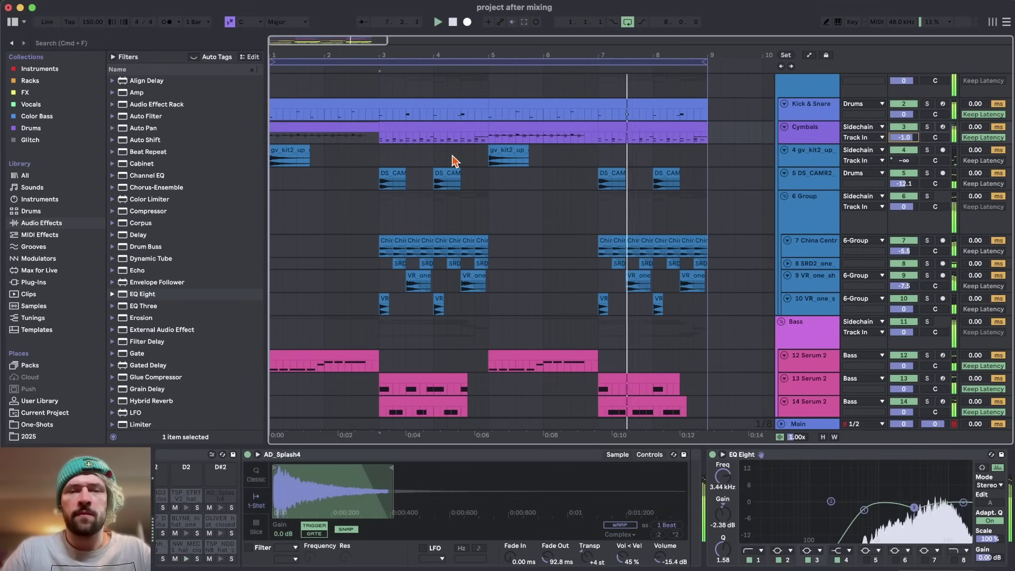
# Step: Play the arrangement from bar 3 and look through all tracks from the drums down to the samples
pyautogui.scroll(-3, 413, 162)
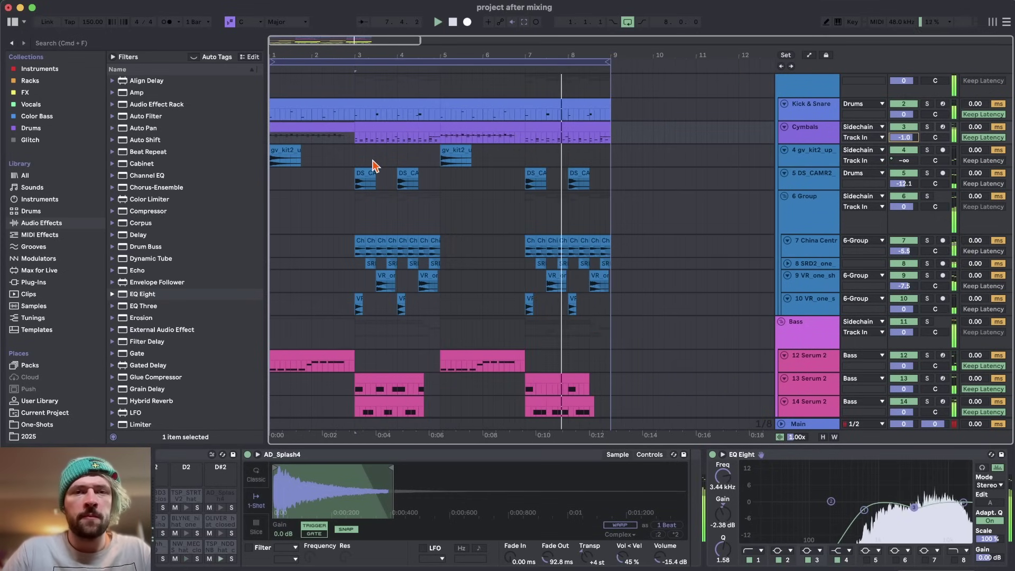
pyautogui.click(357, 158)
pyautogui.press('w')
pyautogui.press('space')
pyautogui.scroll(-10, 351, 159)
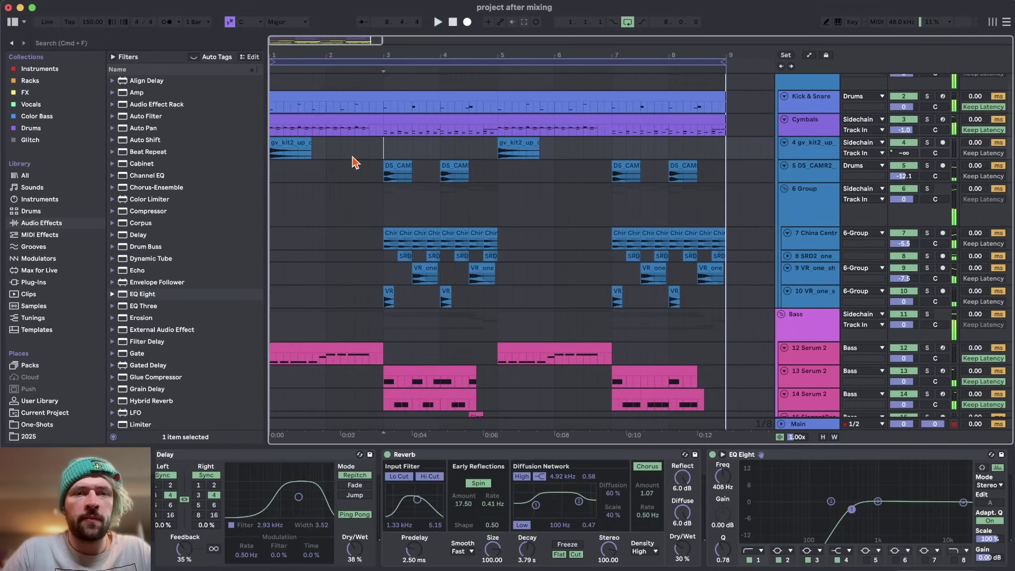
pyautogui.scroll(-10, 413, 244)
pyautogui.scroll(20, 443, 232)
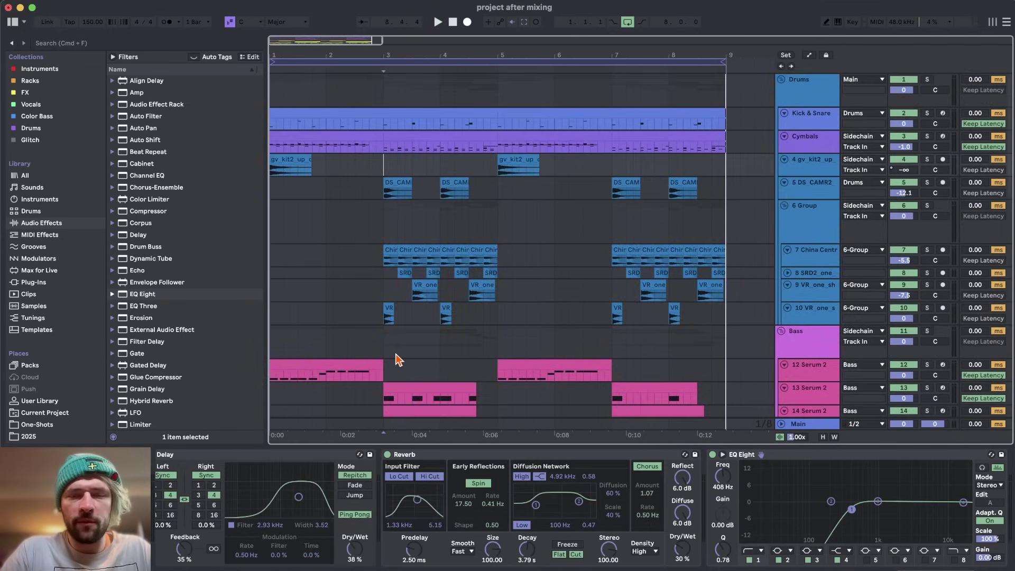
pyautogui.scroll(-8, 398, 355)
pyautogui.scroll(10, 550, 141)
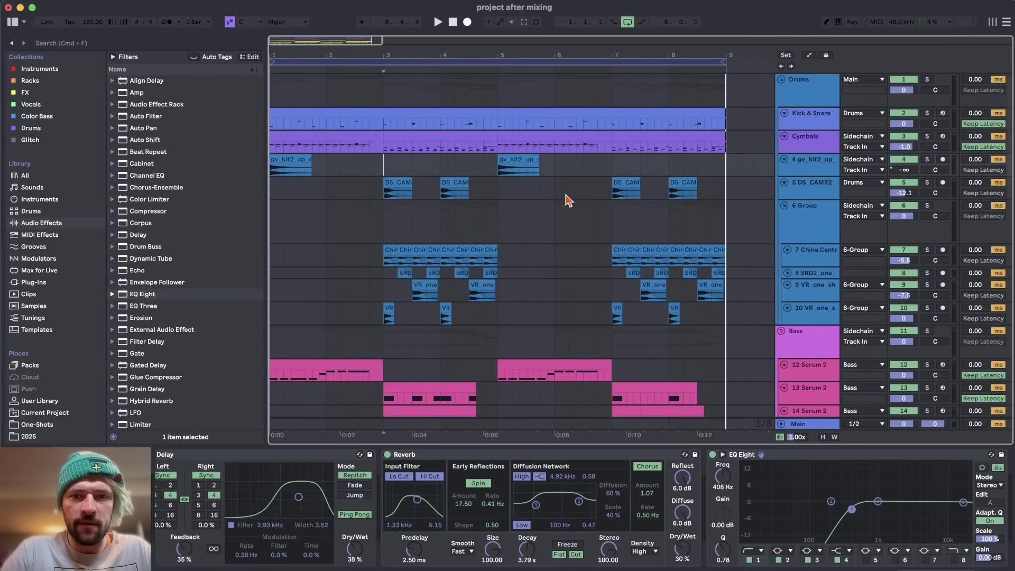
pyautogui.scroll(-15, 406, 153)
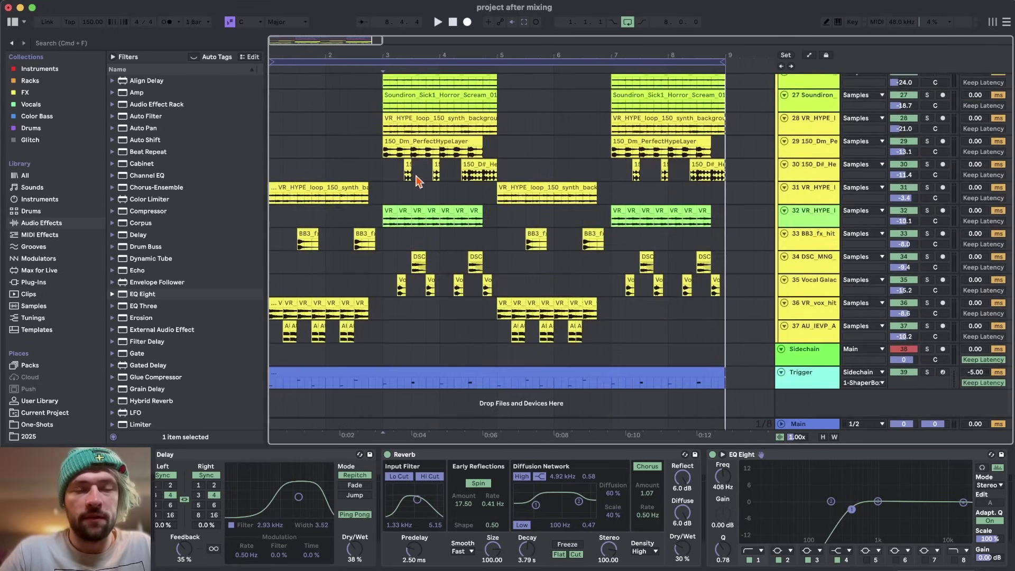
# Step: Examine the VR_HYPE background-layer loops on tracks 31 and 28 and play the Samples group from bar 3
pyautogui.click(372, 169)
pyautogui.scroll(-8, 313, 247)
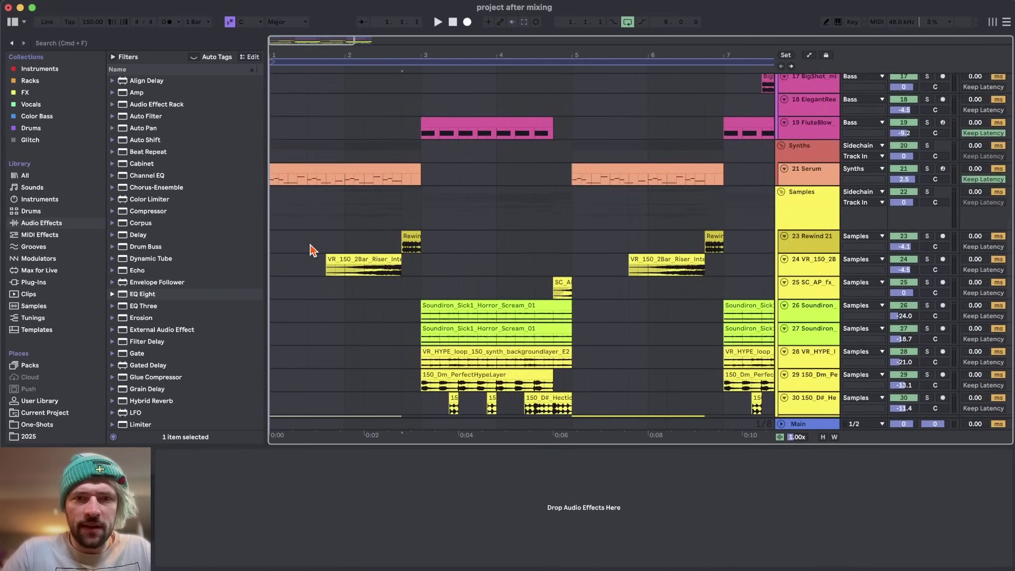
pyautogui.scroll(2, 396, 291)
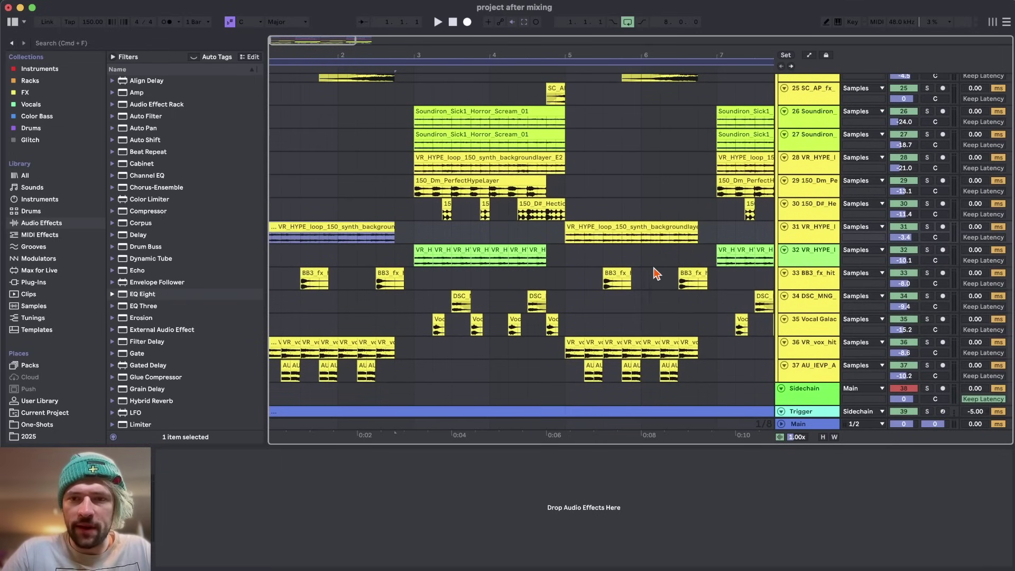
pyautogui.scroll(-2, 655, 272)
pyautogui.click(808, 250)
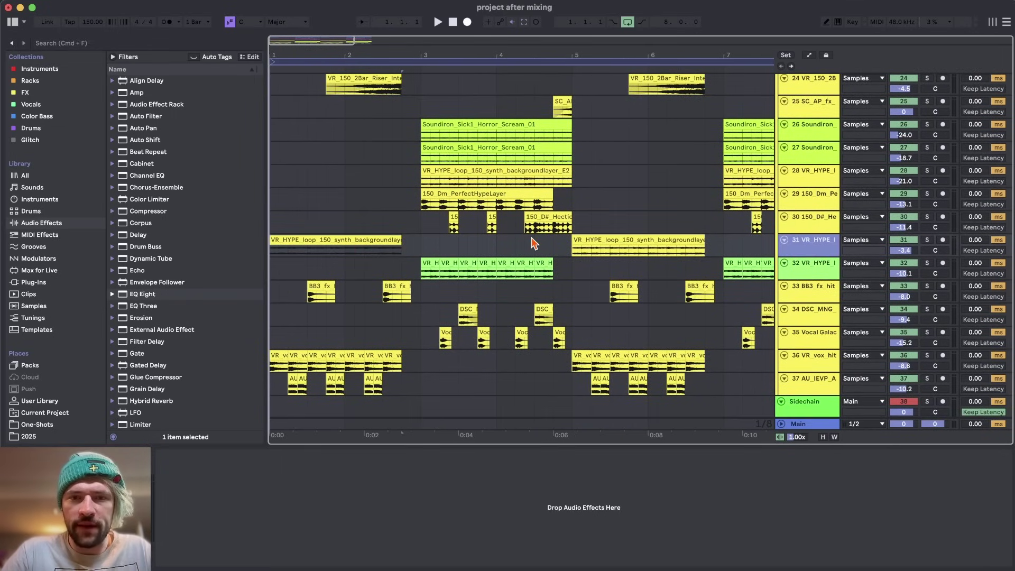
pyautogui.moveTo(422, 180); pyautogui.dragTo(554, 182)
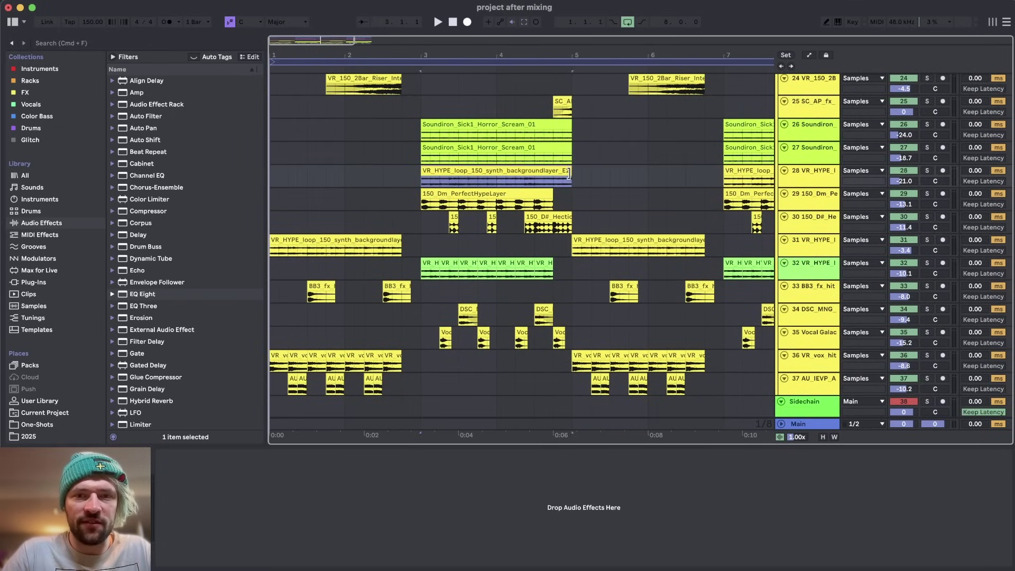
pyautogui.scroll(5, 675, 190)
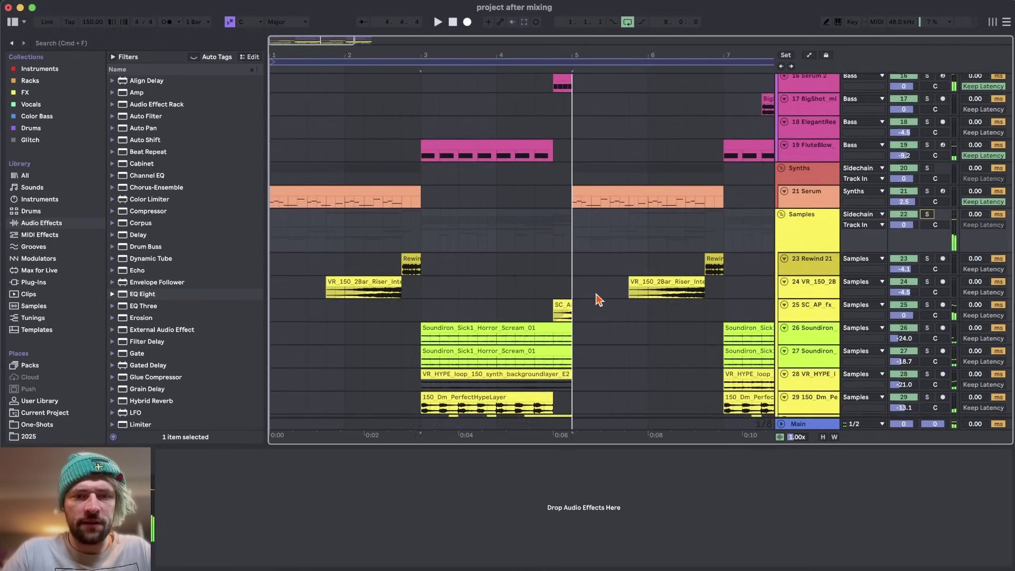
pyautogui.scroll(-5, 596, 295)
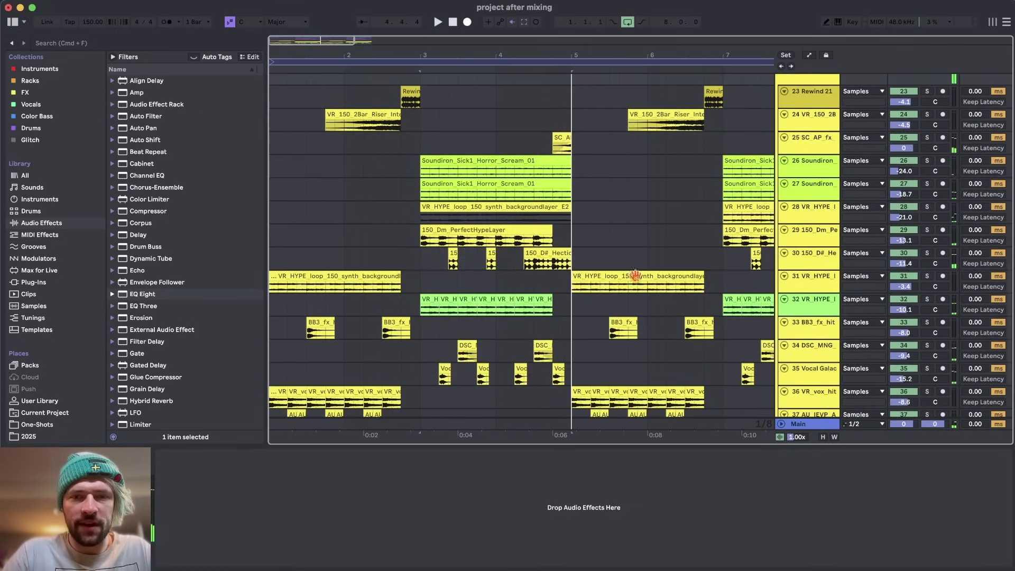
# Step: Solo the 150_Dm_PerfectHypeLayer track and add EQ Eight with a low cut at 681 Hz
pyautogui.click(926, 208)
pyautogui.click(927, 230)
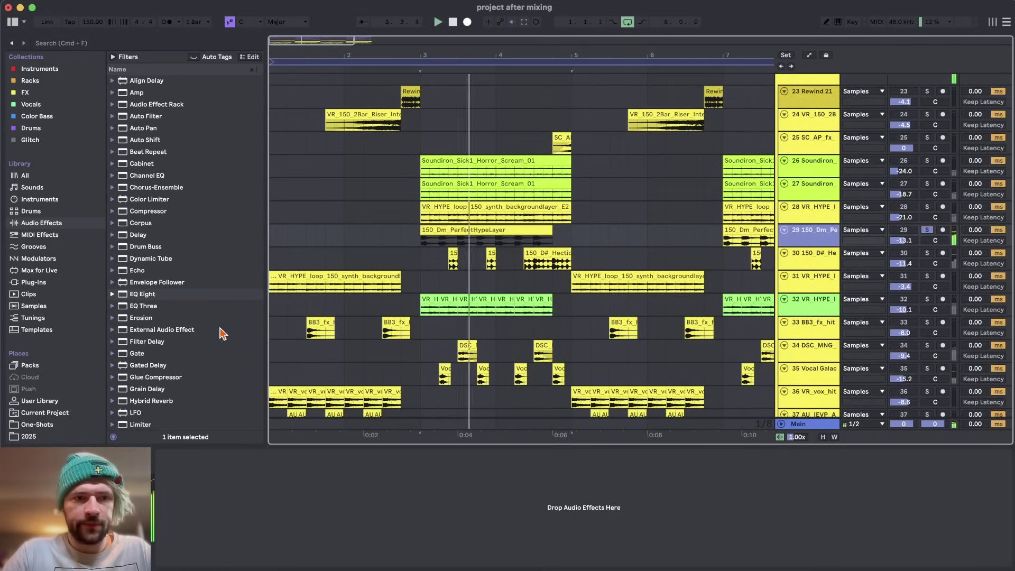
pyautogui.doubleClick(143, 295)
pyautogui.moveTo(319, 515); pyautogui.dragTo(316, 512)
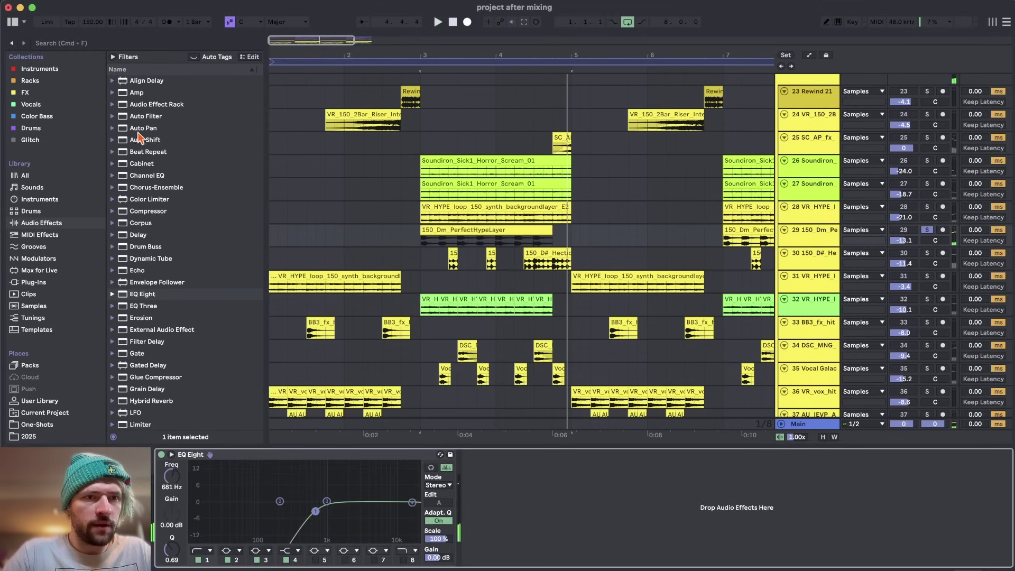
# Step: Add Auto Pan with 33.3% shape and 74.6% amount to the PerfectHypeLayer track and lower its volume to -14.8 dB
pyautogui.doubleClick(143, 128)
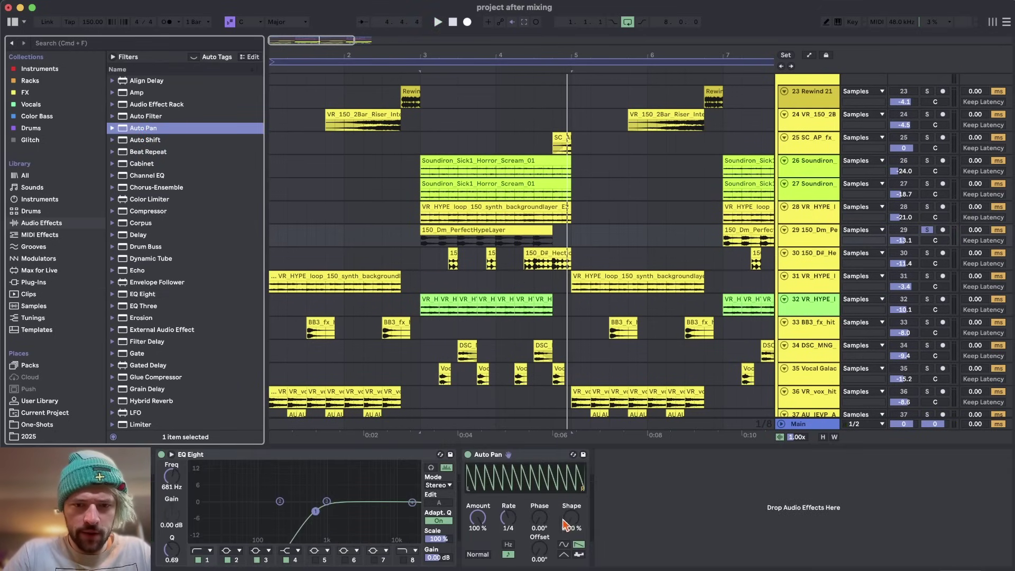
pyautogui.moveTo(569, 520); pyautogui.dragTo(569, 495)
pyautogui.press('space')
pyautogui.moveTo(480, 519); pyautogui.dragTo(480, 537)
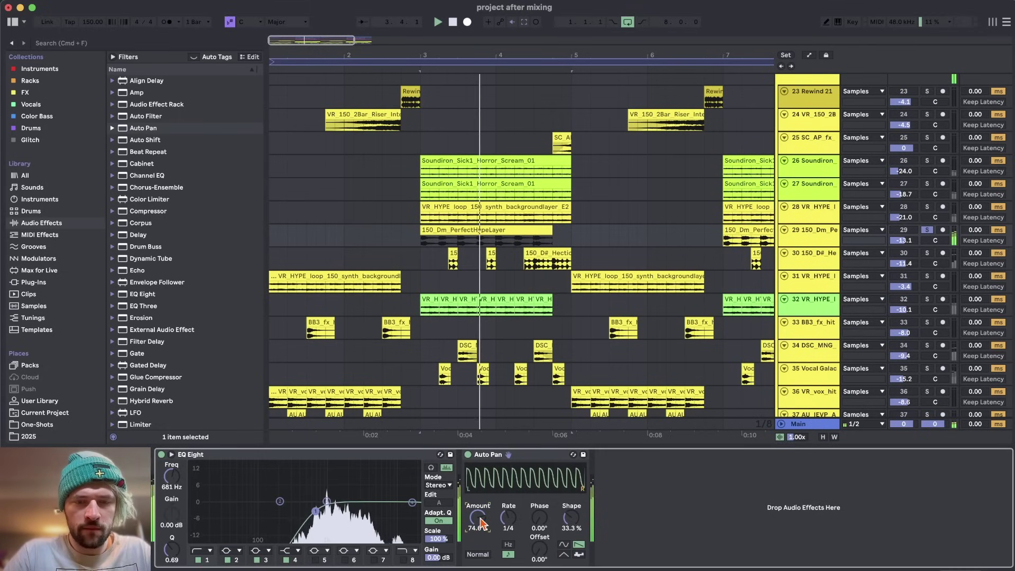
pyautogui.moveTo(904, 241); pyautogui.dragTo(906, 245)
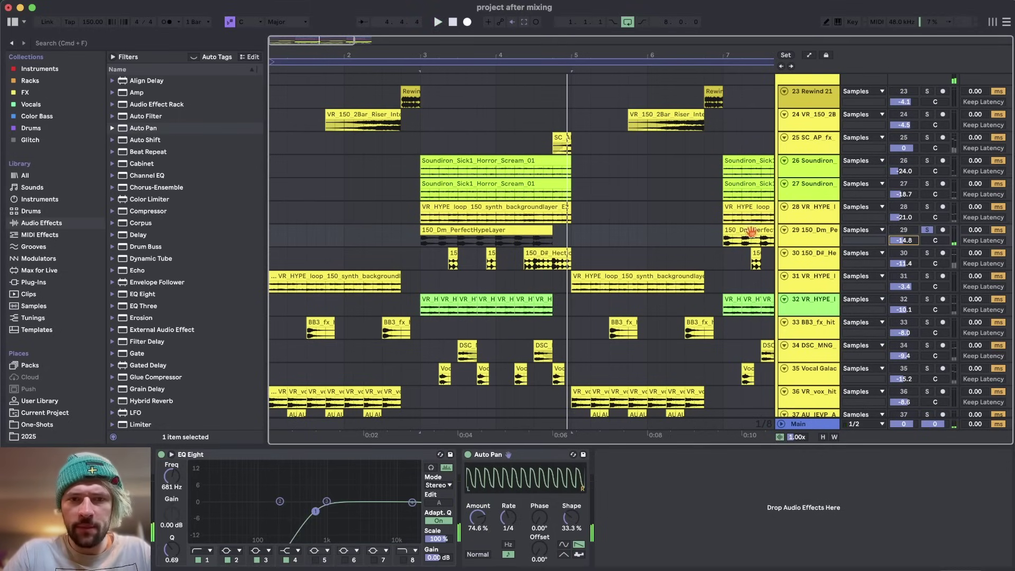
# Step: Solo the green VR_HYPE track 32 and add EQ Eight with a low cut at 825 Hz
pyautogui.click(927, 300)
pyautogui.doubleClick(143, 294)
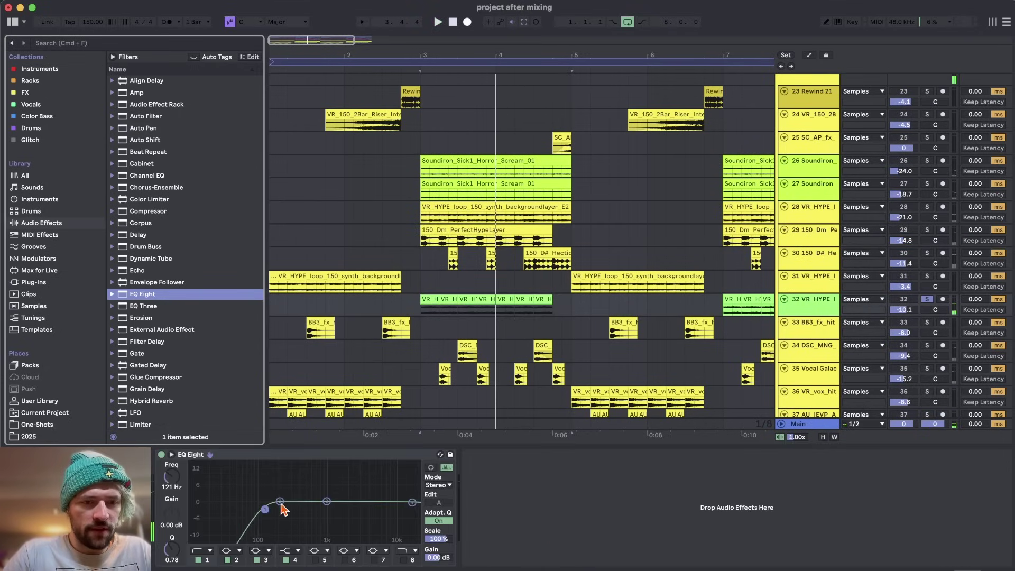
pyautogui.moveTo(265, 513); pyautogui.dragTo(322, 516)
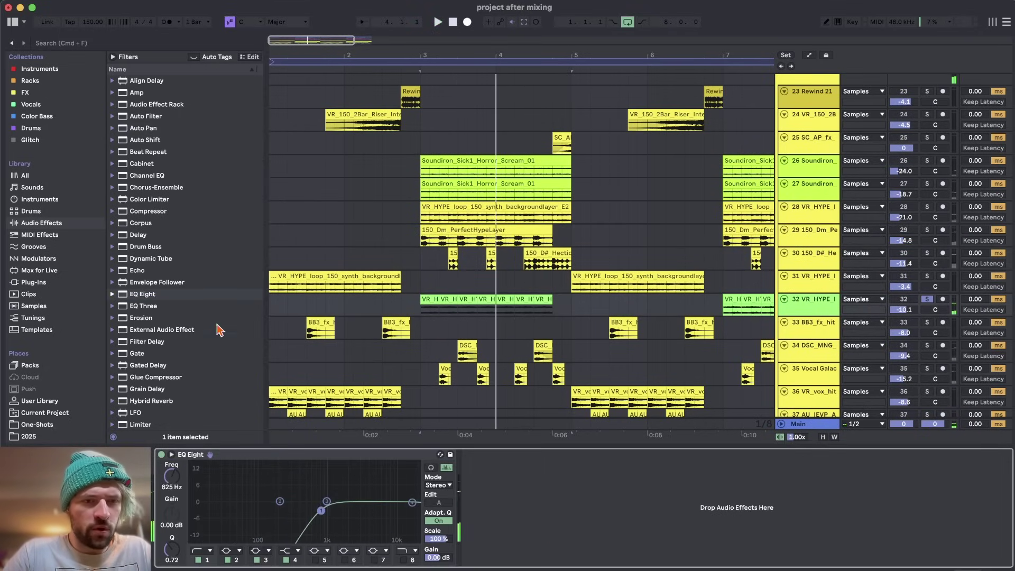
# Step: Add Auto Pan to the green VR_HYPE track 32 with a 1/16 rate and 49.2% amount
pyautogui.doubleClick(143, 128)
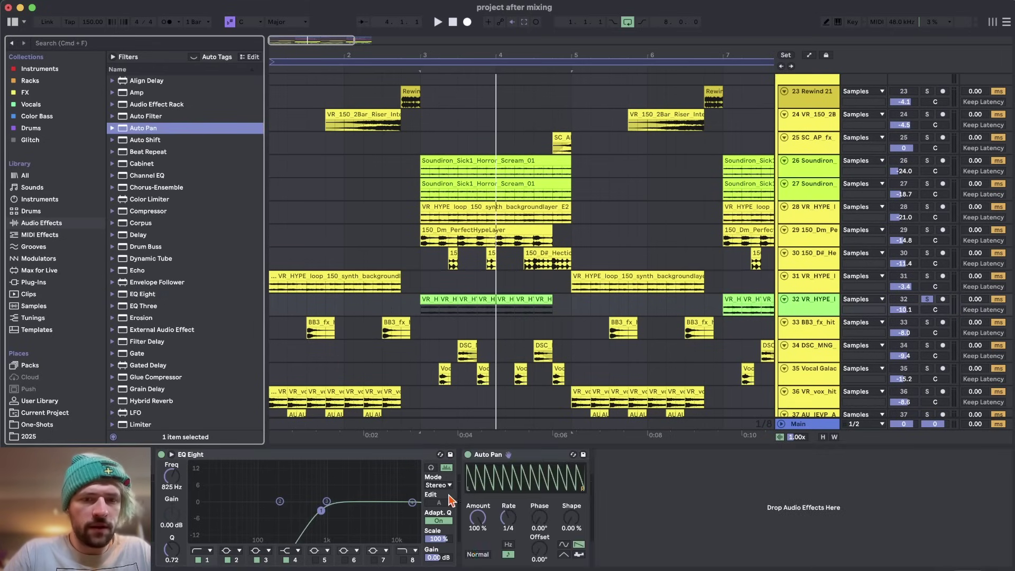
pyautogui.press('space')
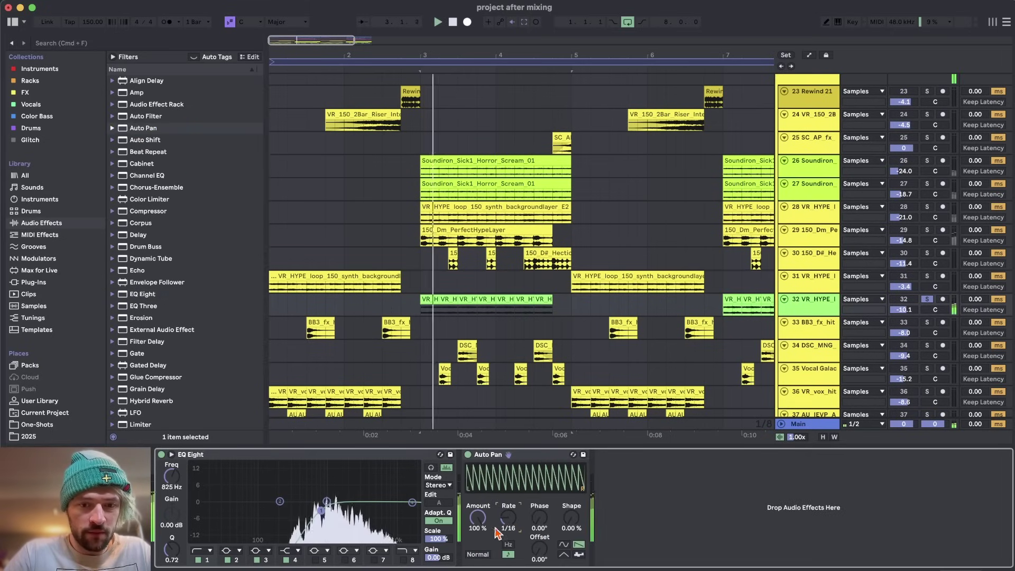
pyautogui.moveTo(478, 517); pyautogui.dragTo(478, 548)
# Step: Duplicate track 32's Auto Pan with a 1/8 rate on the copy, and boost EQ Eight's high shelf 12 dB at 3.44 kHz
pyautogui.click(512, 456)
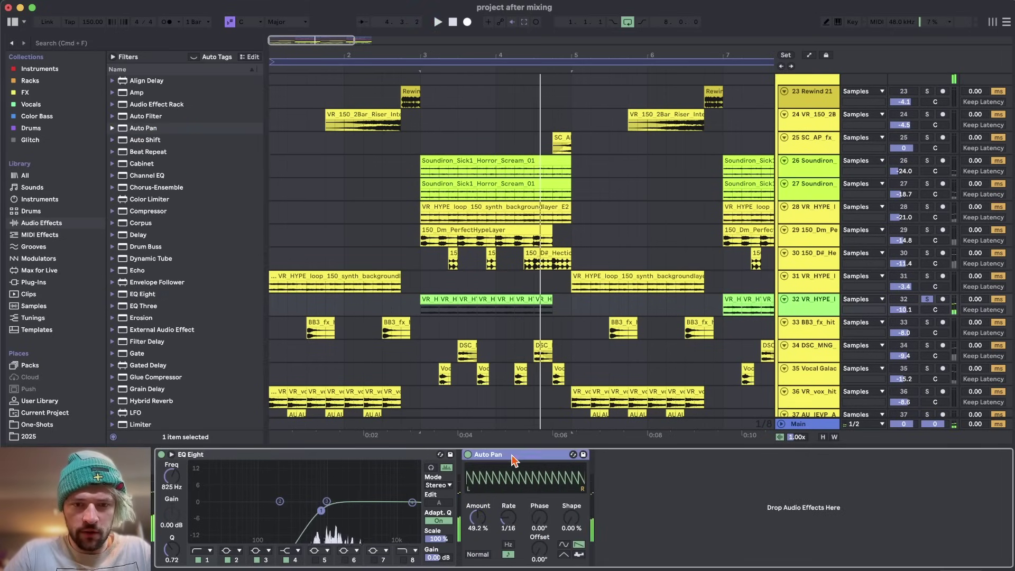
pyautogui.press('super+d')
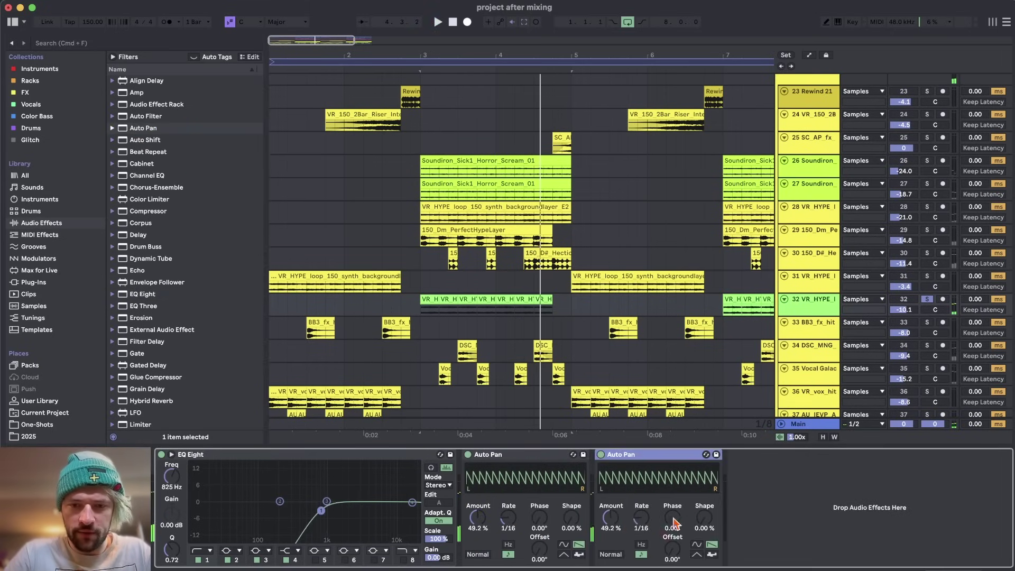
pyautogui.press('space')
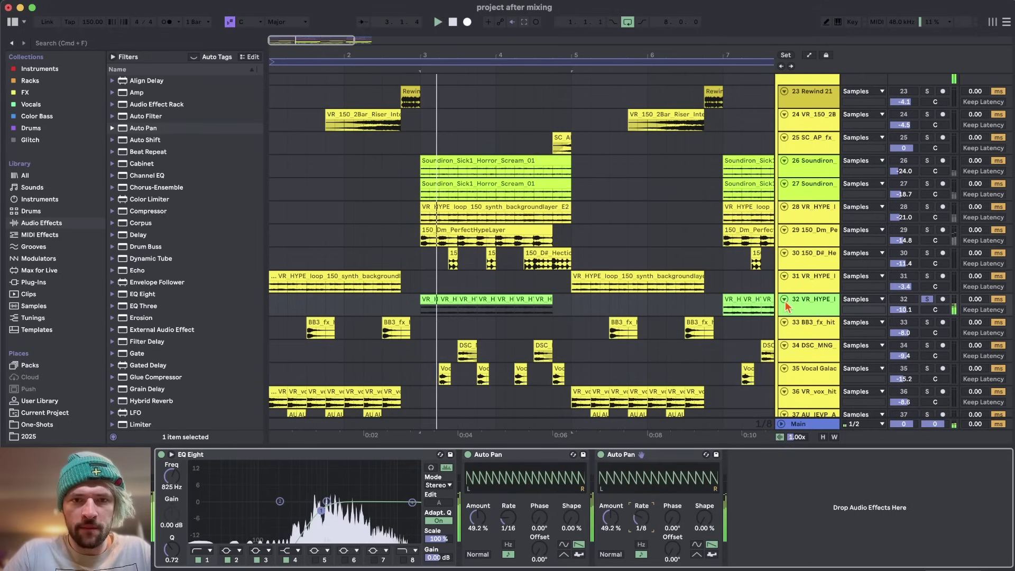
pyautogui.moveTo(413, 502); pyautogui.dragTo(362, 477)
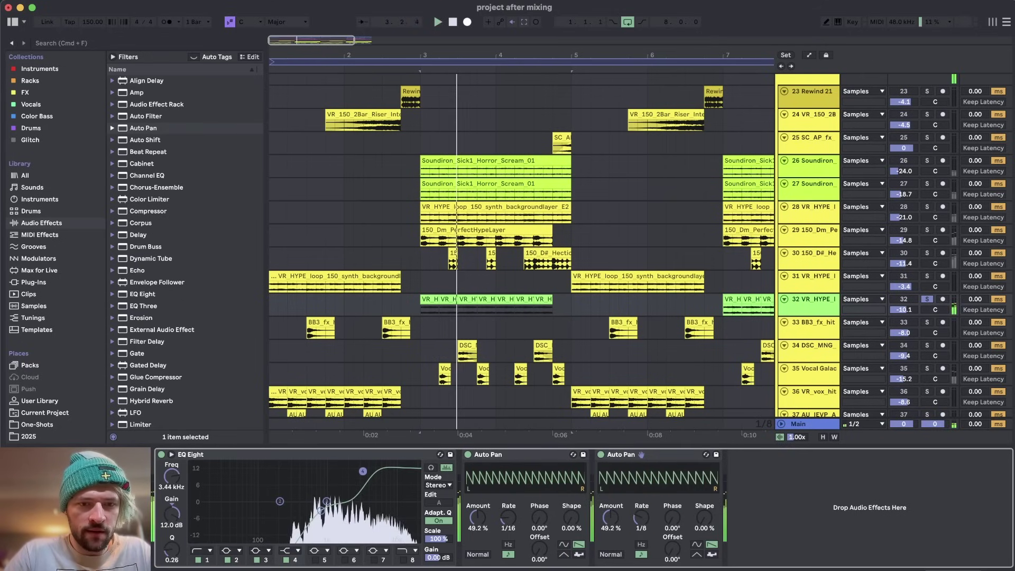
# Step: Solo Vocal Galaxy track 35 and add EQ Eight with a 1.16 kHz low cut, an upper-mid dip and a slight high-shelf boost
pyautogui.scroll(-3, 899, 286)
pyautogui.click(929, 286)
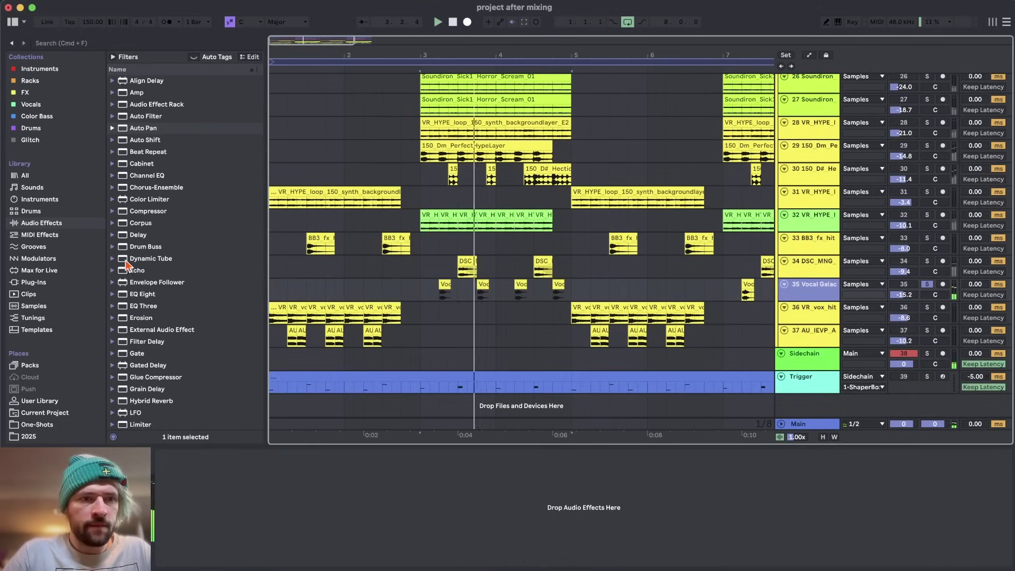
pyautogui.moveTo(142, 294); pyautogui.dragTo(322, 509)
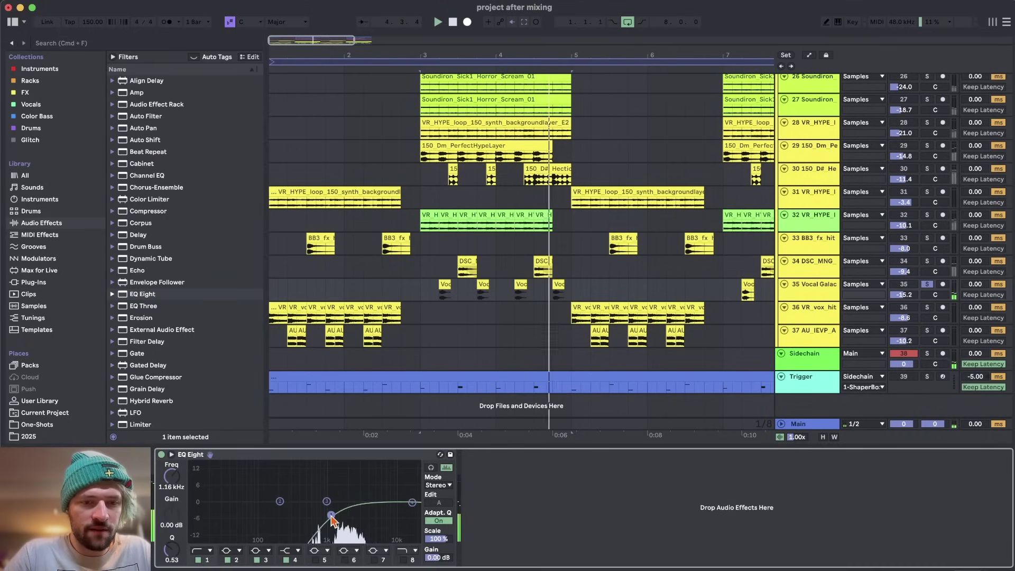
pyautogui.press('space')
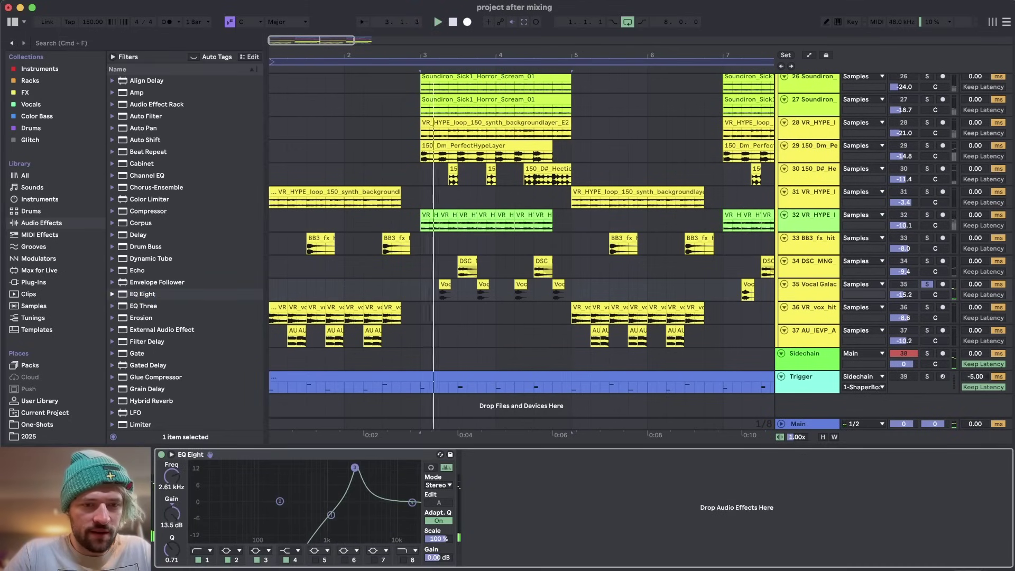
pyautogui.moveTo(358, 471); pyautogui.dragTo(355, 511)
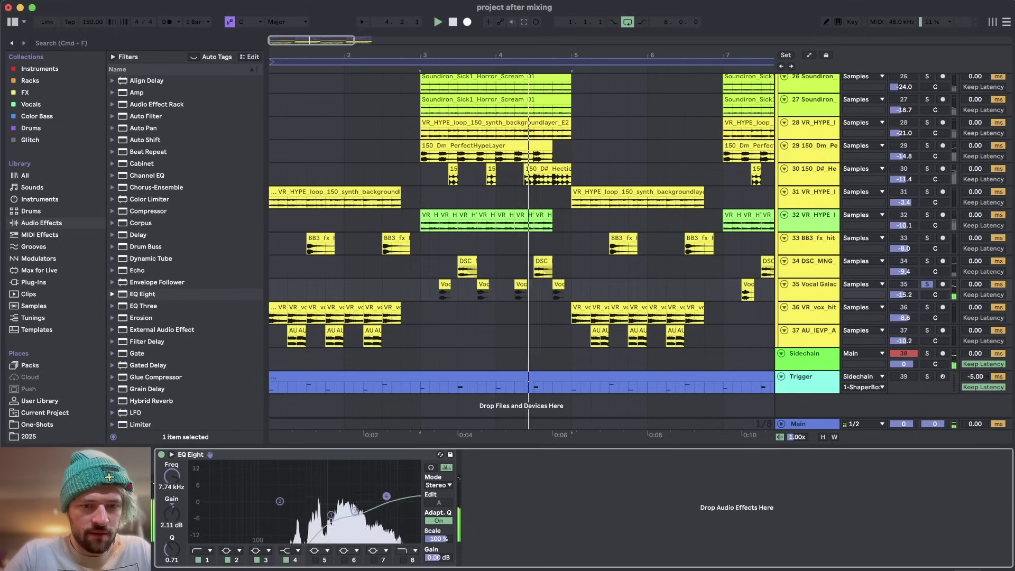
# Step: Solo the DSC_MNG track 34 and add EQ Eight with a low cut at 979 Hz, followed by a Reverb
pyautogui.click(466, 268)
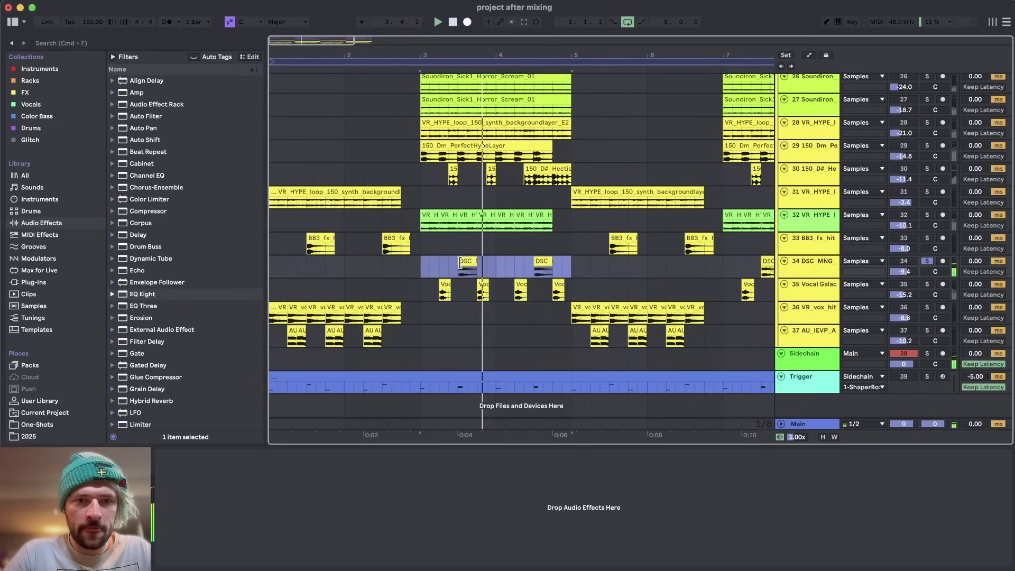
pyautogui.doubleClick(138, 295)
pyautogui.press('space')
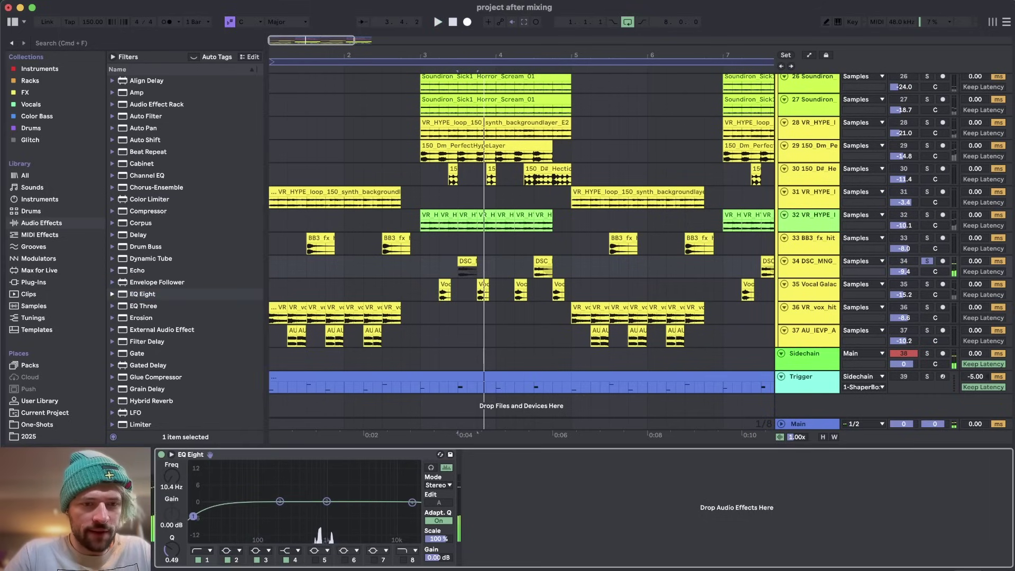
pyautogui.moveTo(194, 516); pyautogui.dragTo(326, 509)
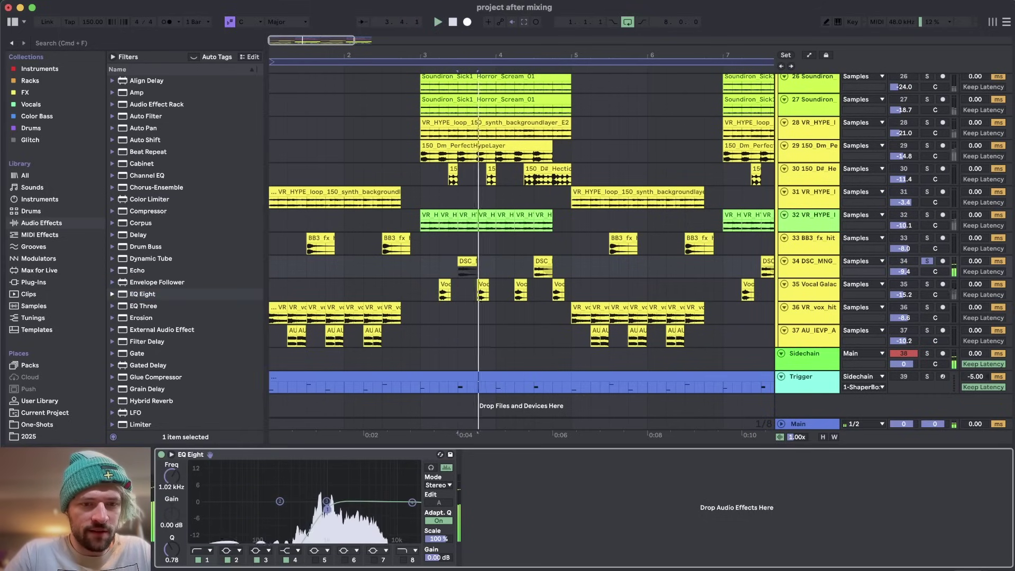
pyautogui.scroll(-10, 157, 362)
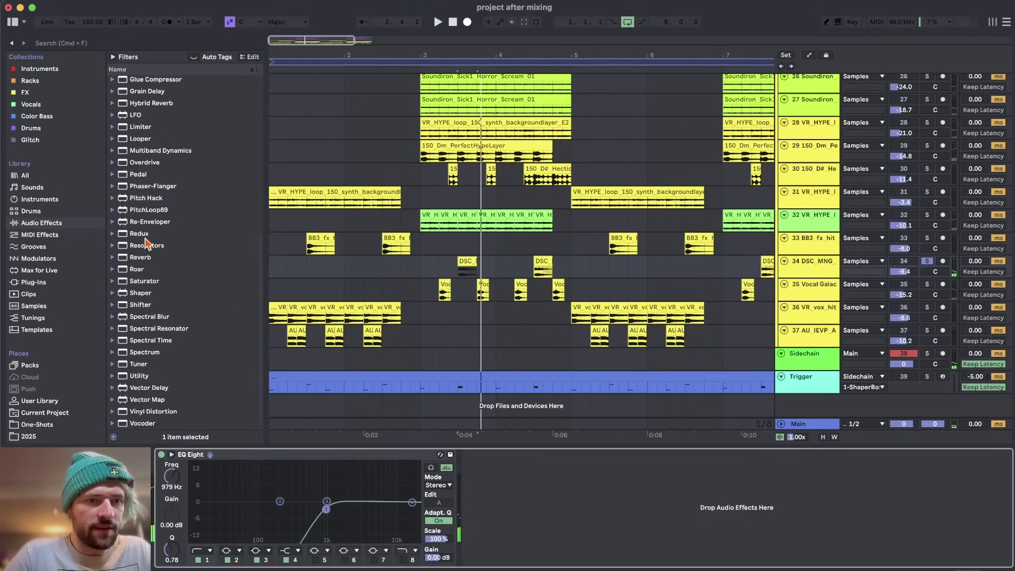
pyautogui.doubleClick(141, 258)
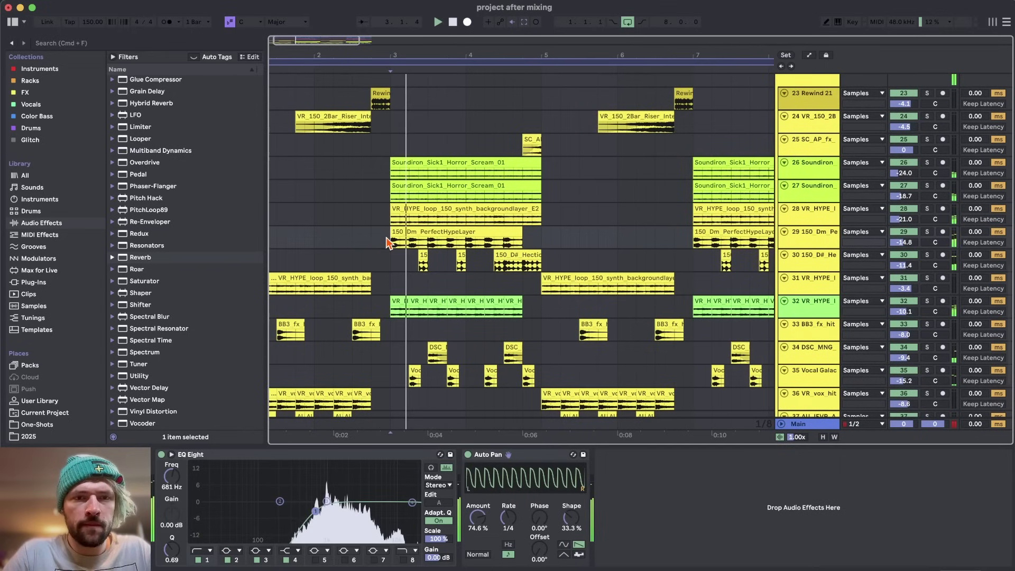
# Step: Solo the 150_D#_Hectic track 30 and add EQ Eight with a low cut at 1.29 kHz
pyautogui.scroll(3, 388, 243)
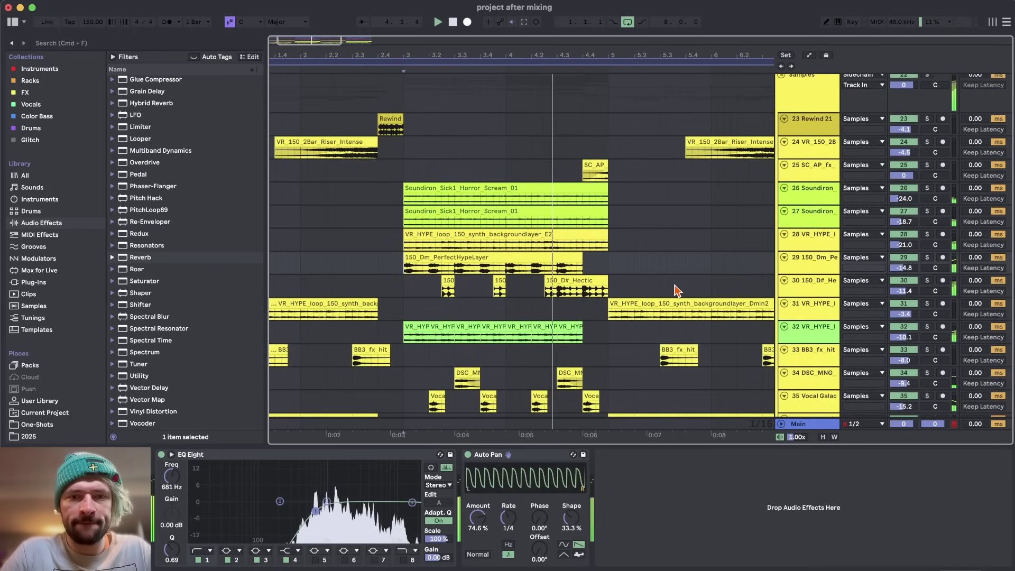
pyautogui.click(927, 280)
pyautogui.scroll(5, 166, 185)
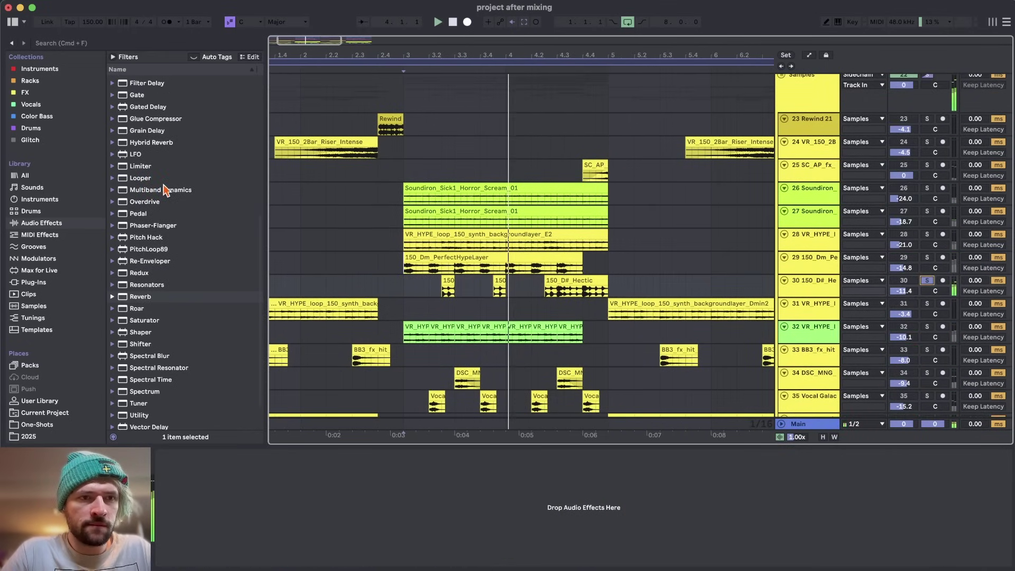
pyautogui.scroll(2, 154, 143)
pyautogui.moveTo(143, 105); pyautogui.dragTo(447, 280)
pyautogui.press('space')
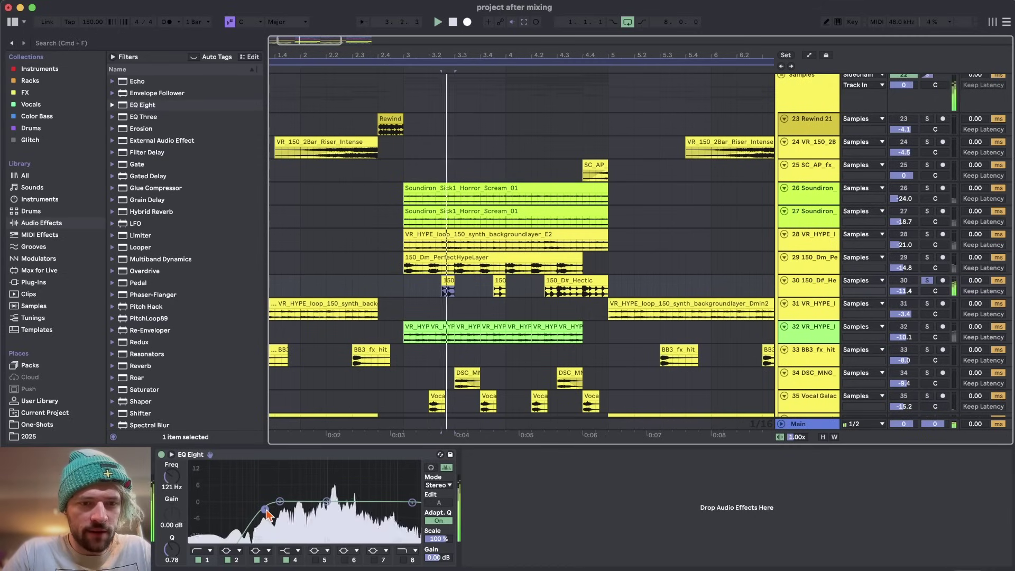
pyautogui.moveTo(265, 510); pyautogui.dragTo(334, 510)
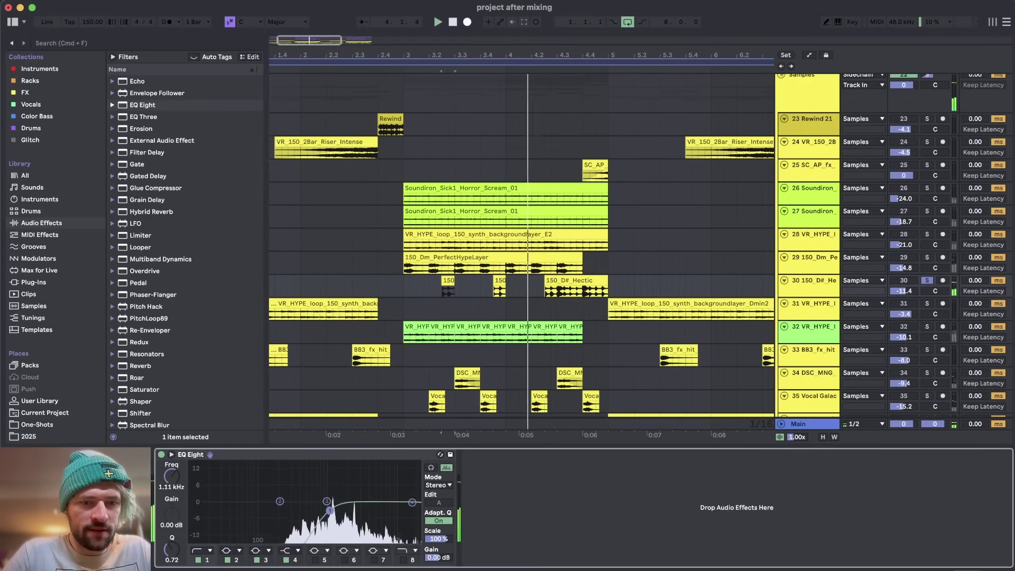
# Step: Add Auto Pan to the Hectic track with a 1/16 rate and 69.0% amount
pyautogui.press('space')
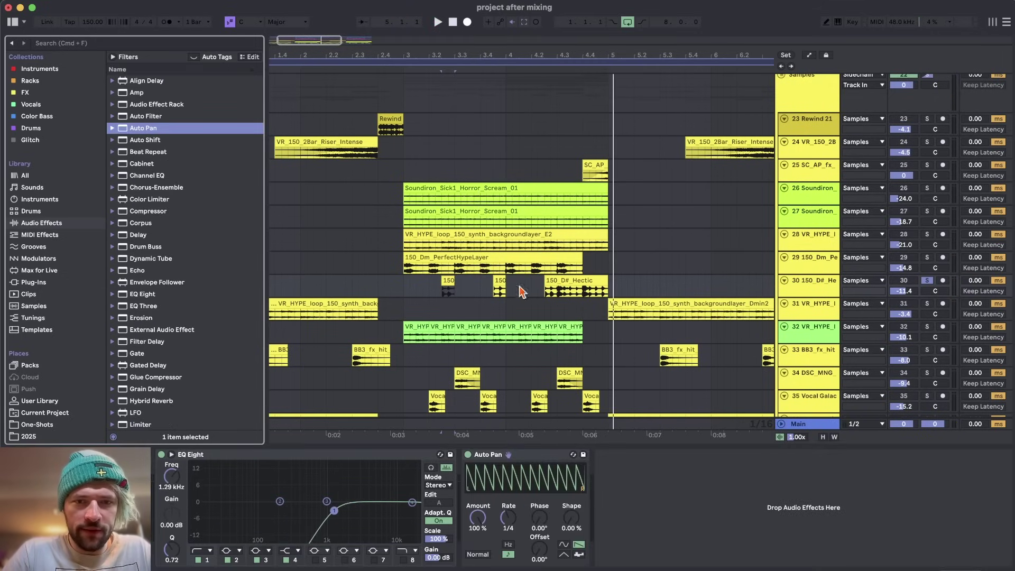
pyautogui.moveTo(507, 512); pyautogui.dragTo(478, 539)
pyautogui.press('space')
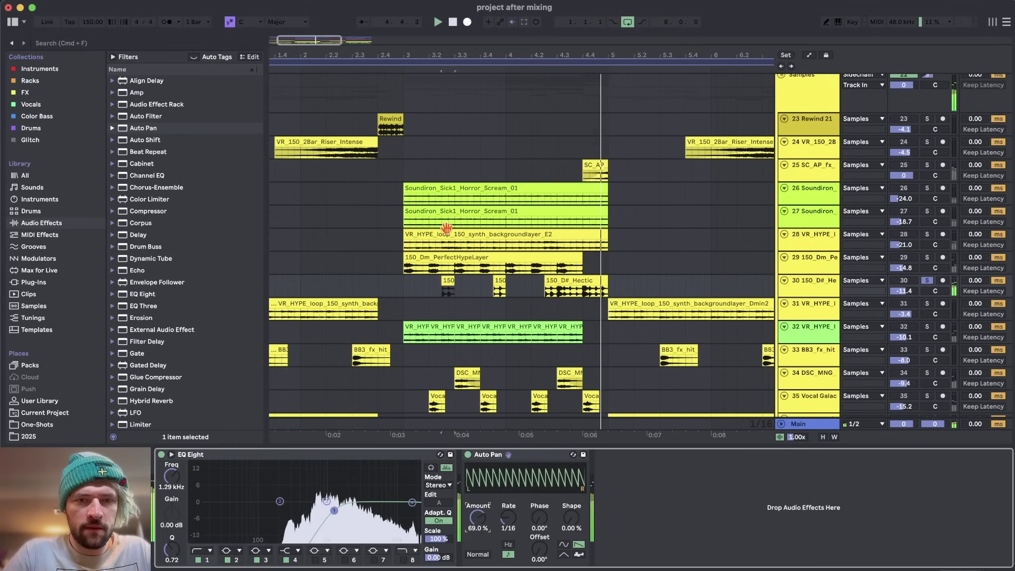
pyautogui.press('space')
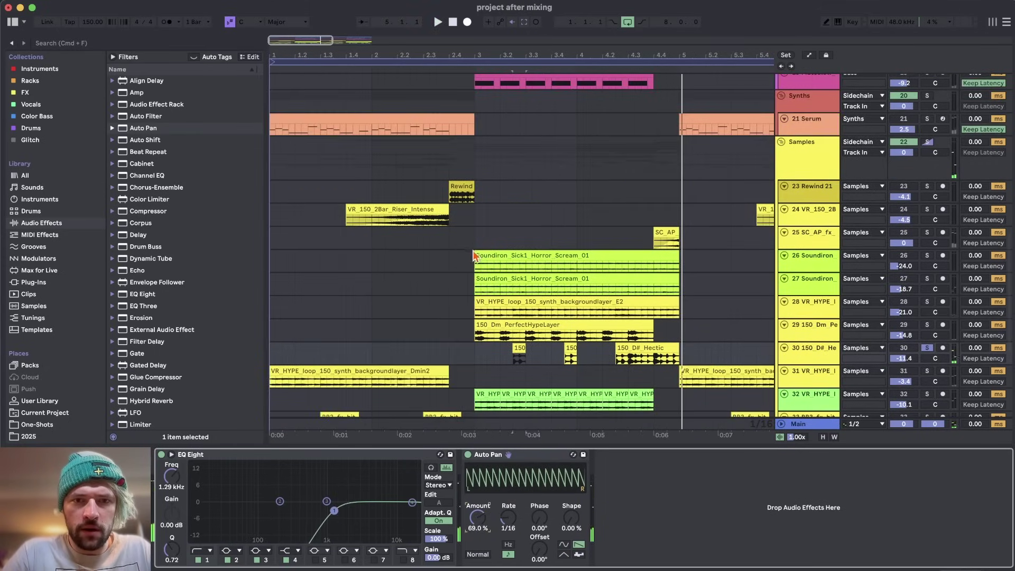
# Step: Solo both Soundiron Horror Scream tracks, 26 and 27, and play them from bar 3
pyautogui.click(473, 257)
pyautogui.click(927, 255)
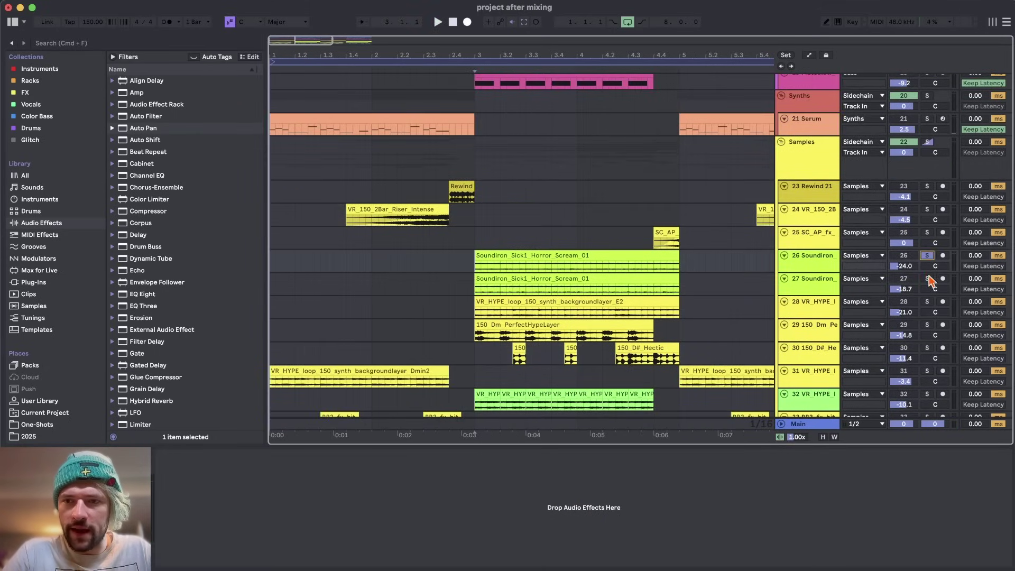
pyautogui.click(927, 279)
pyautogui.press('space')
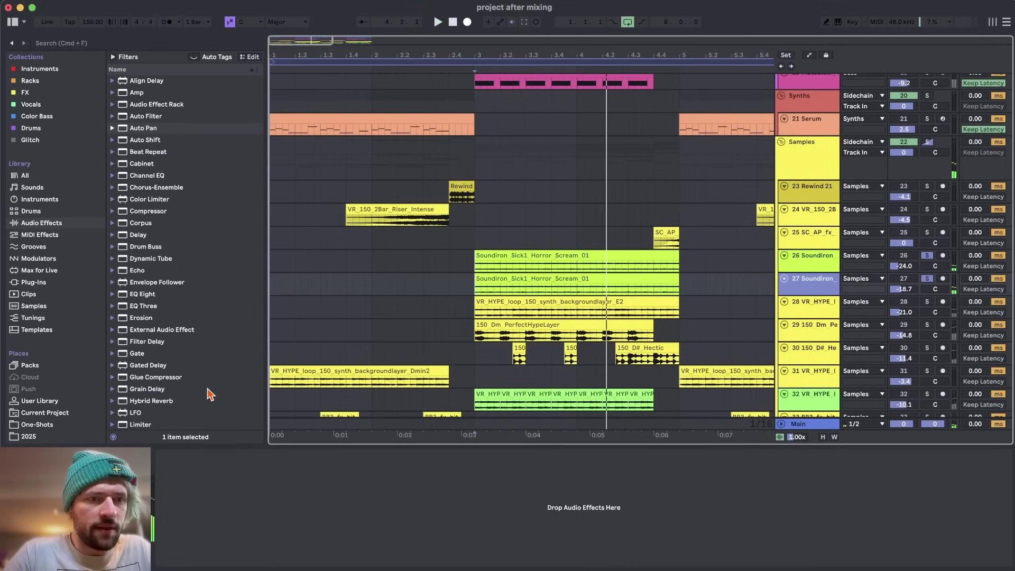
# Step: Add EQ Eight to Horror Scream track 27 with a 1.24 kHz low cut, a dip around 2.72 kHz and a high-shelf boost
pyautogui.moveTo(143, 297); pyautogui.dragTo(635, 358)
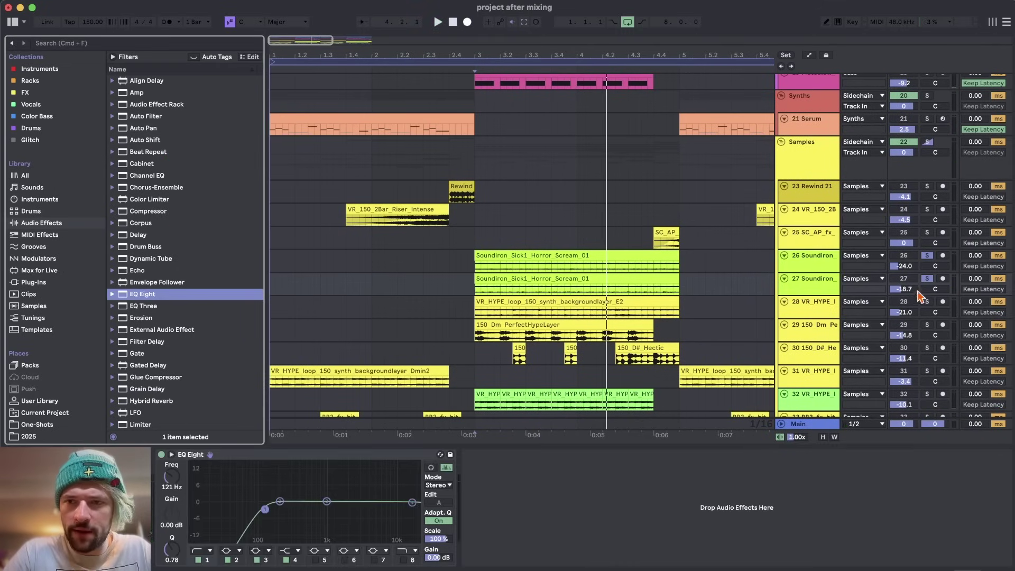
pyautogui.press('space')
pyautogui.moveTo(327, 502); pyautogui.dragTo(355, 464)
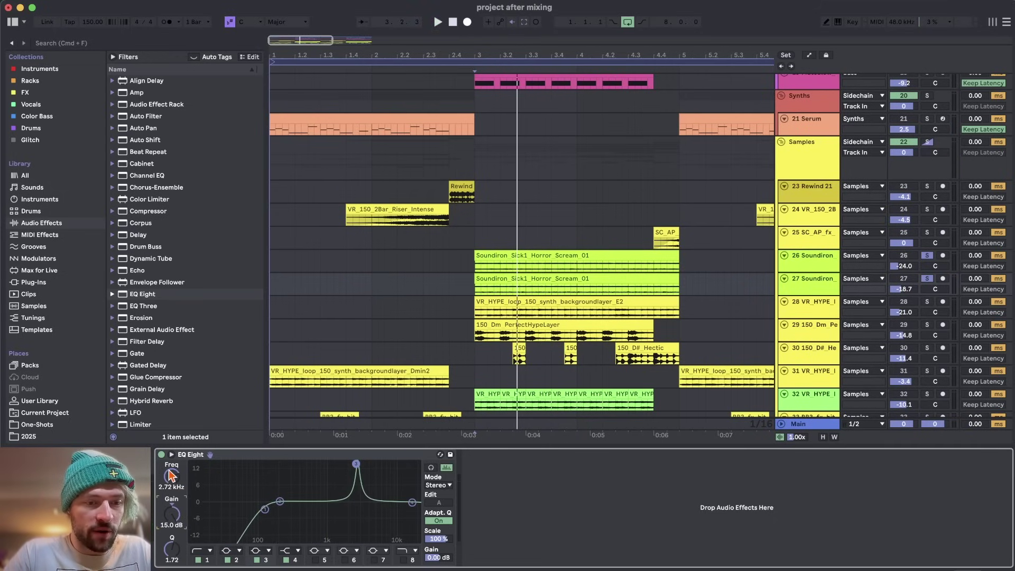
pyautogui.moveTo(172, 512); pyautogui.dragTo(172, 548)
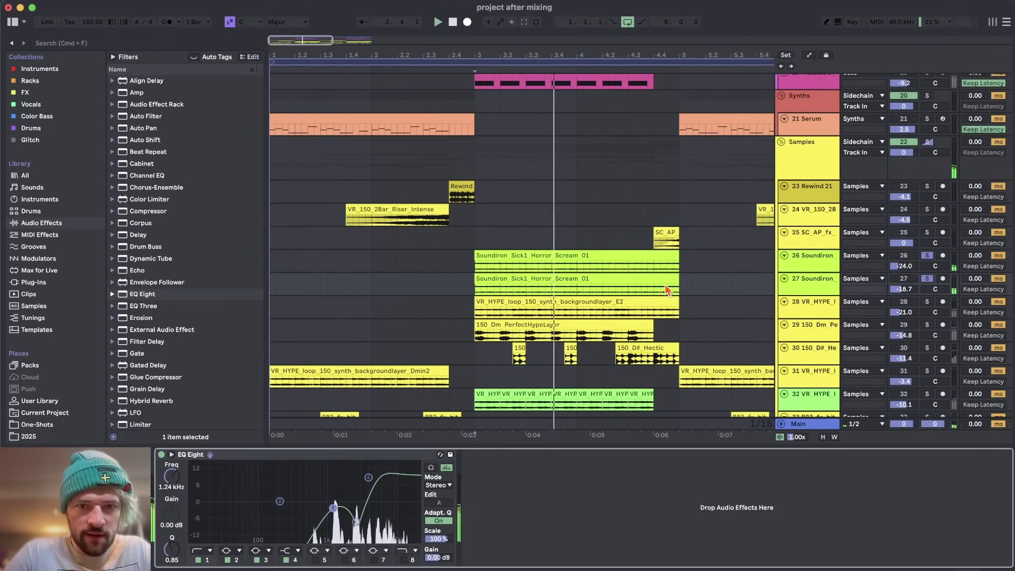
# Step: Add EQ Eight to Horror Scream track 26 with a low cut at 1.21 kHz
pyautogui.click(809, 269)
pyautogui.moveTo(142, 294); pyautogui.dragTo(575, 275)
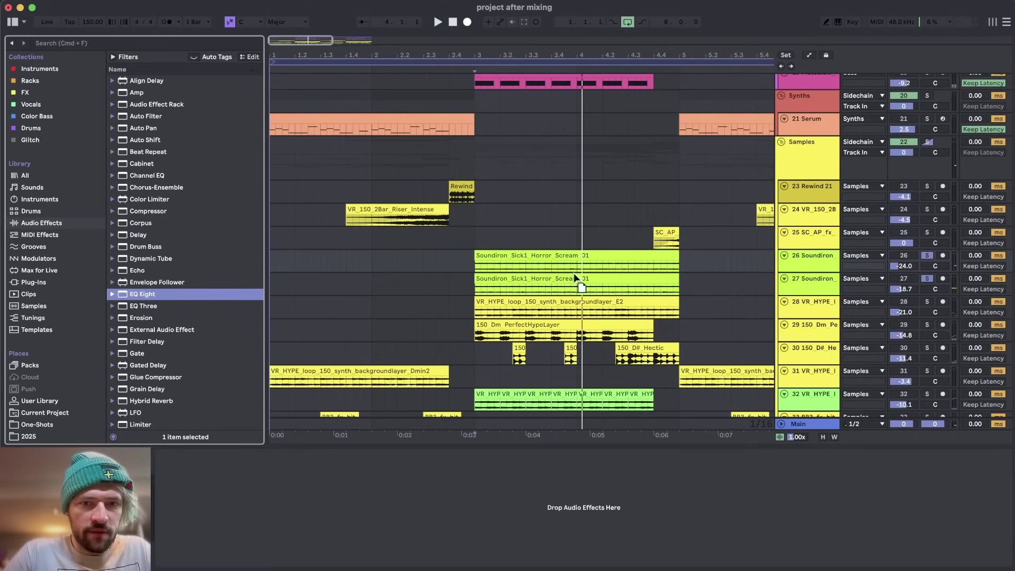
pyautogui.press('space')
pyautogui.moveTo(270, 509); pyautogui.dragTo(332, 510)
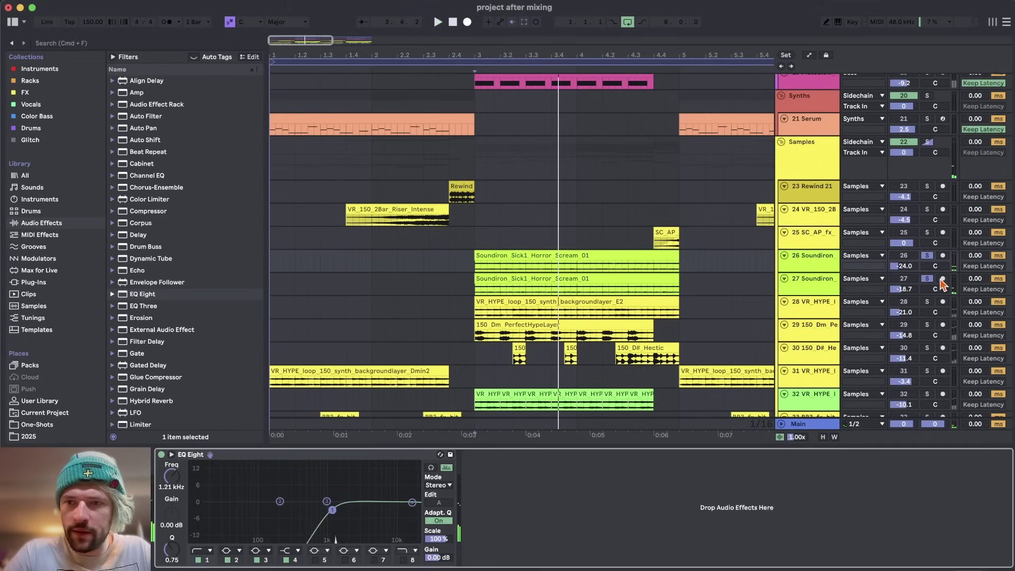
# Step: Play the full mix from bar 3 and solo the FluteBlow track 19 in the Bass group
pyautogui.scroll(-5, 612, 217)
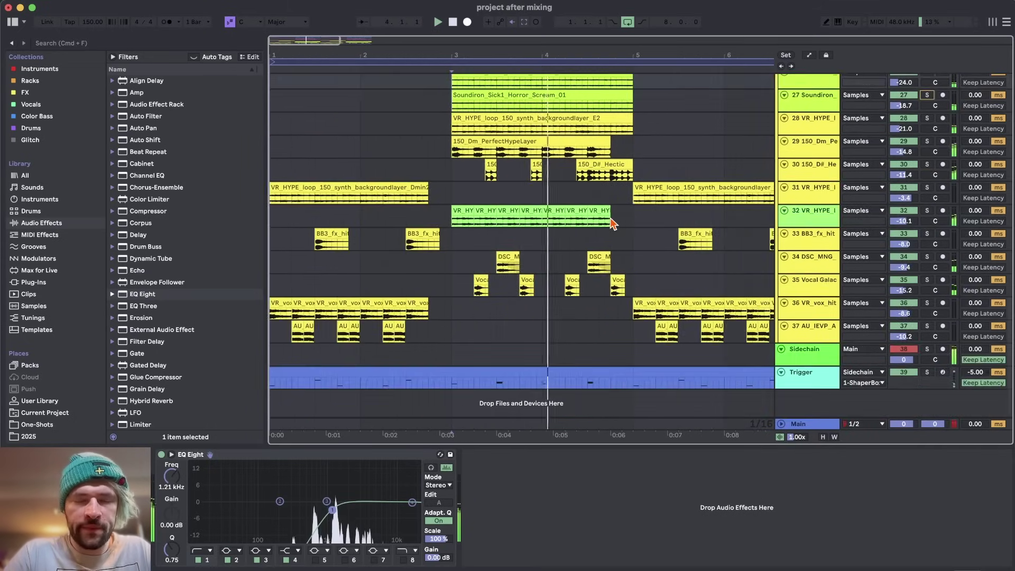
pyautogui.scroll(10, 612, 223)
pyautogui.click(475, 303)
pyautogui.click(809, 317)
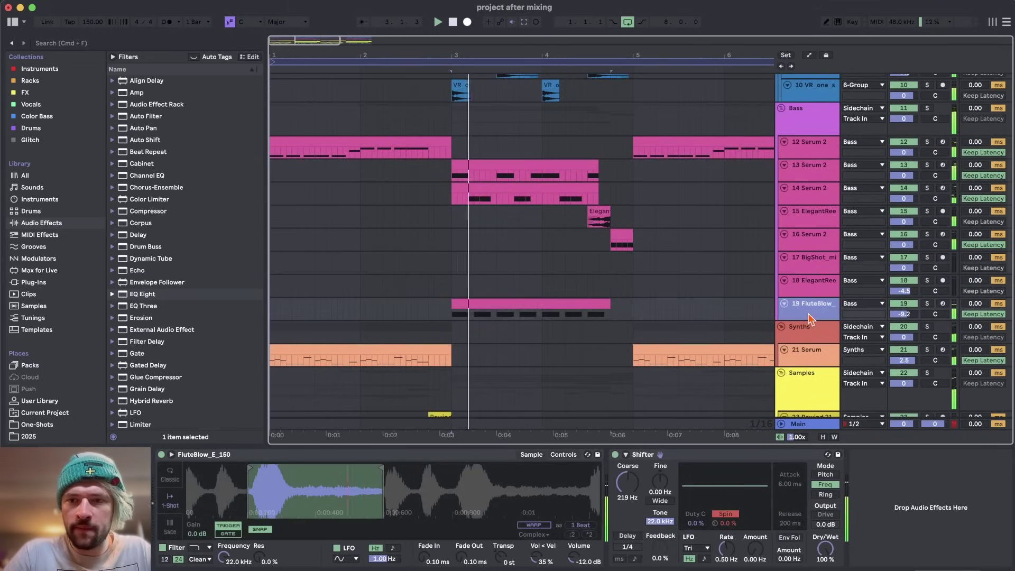
pyautogui.press('s')
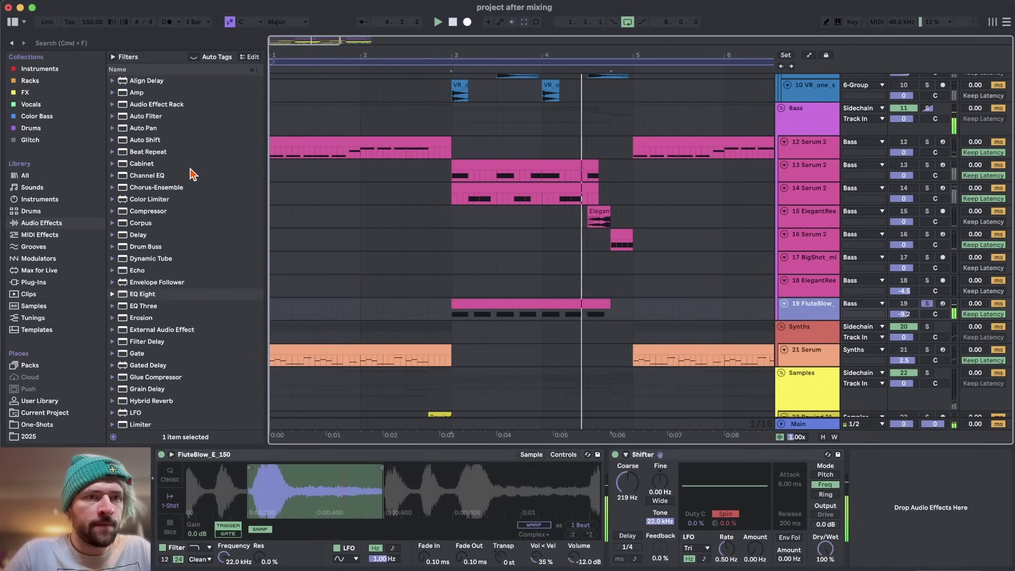
# Step: Set the FluteBlow track's Shifter Fine to 11.7 Hz and add EQ Eight with a low cut at 1.19 kHz
pyautogui.moveTo(675, 493); pyautogui.dragTo(676, 476)
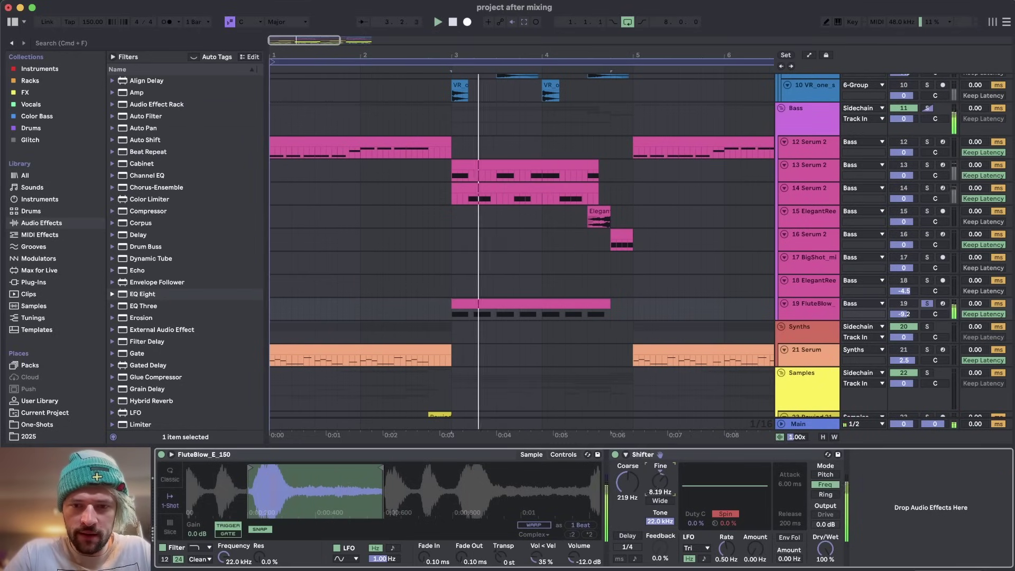
pyautogui.doubleClick(143, 294)
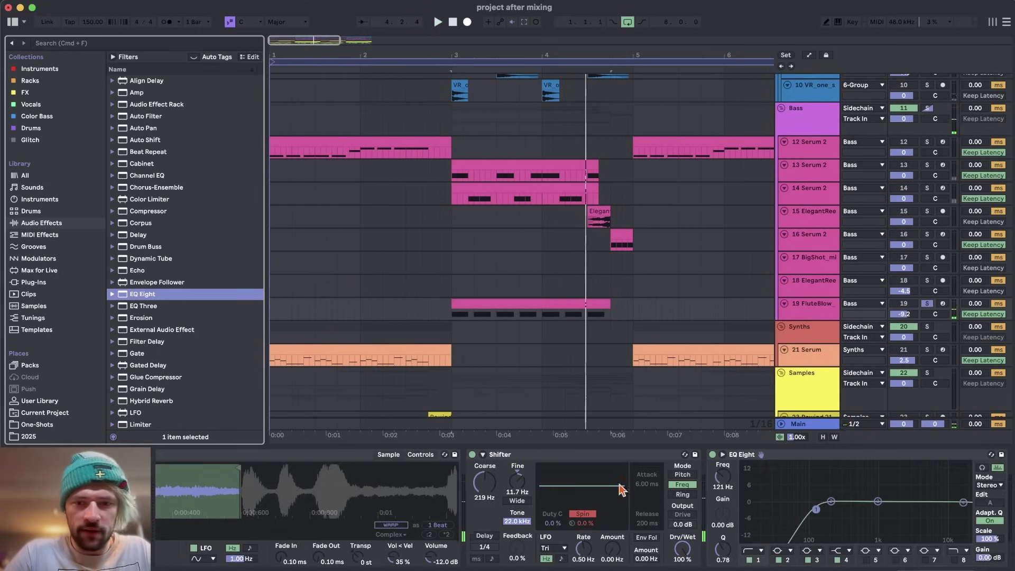
pyautogui.moveTo(817, 510); pyautogui.dragTo(874, 510)
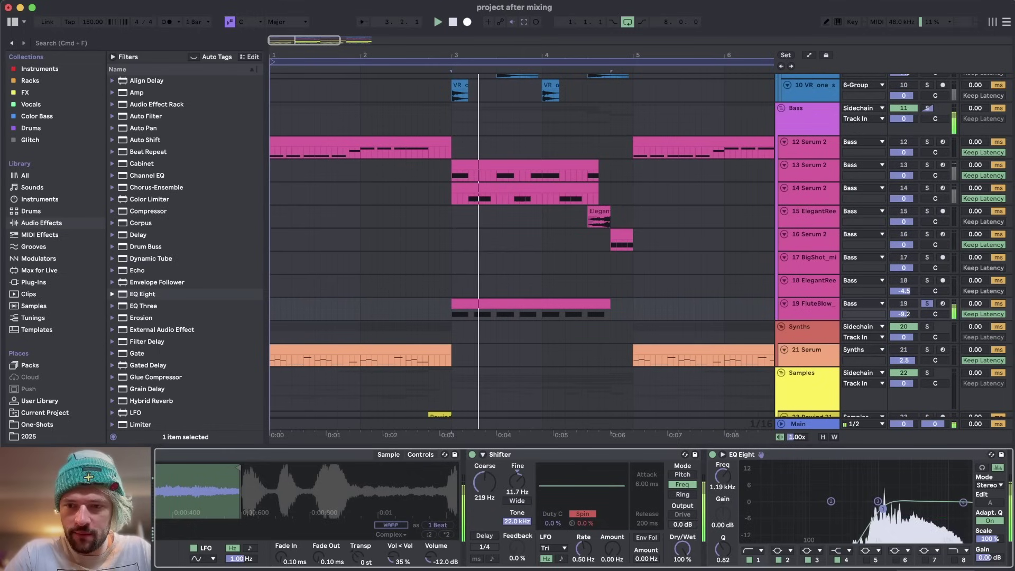
# Step: Lower the FluteBlow track's EQ Eight low cut to 880 Hz and shorten its sample region with a 133 ms Fade Out
pyautogui.hscroll(-1, 319, 487)
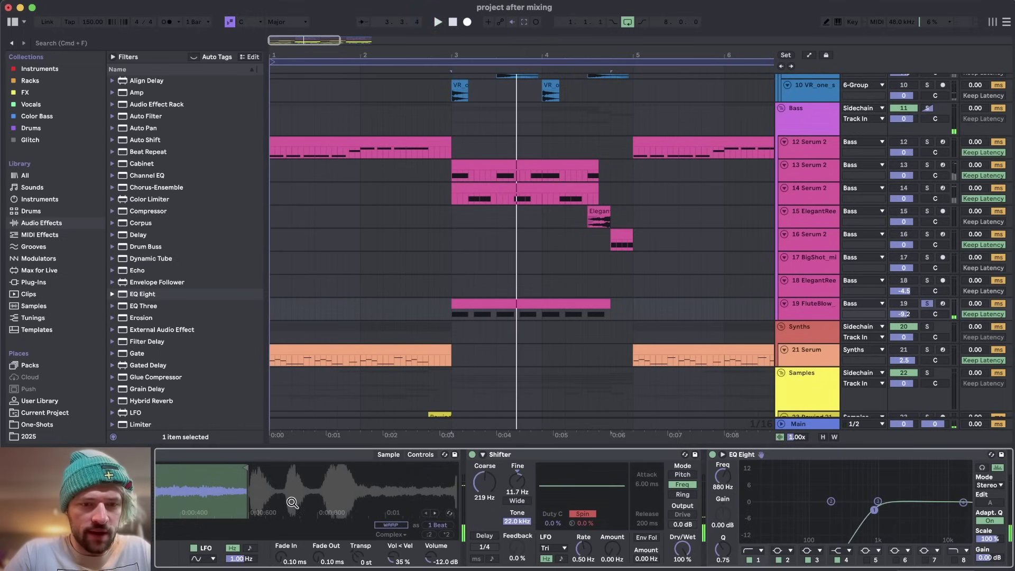
pyautogui.hscroll(-4, 292, 497)
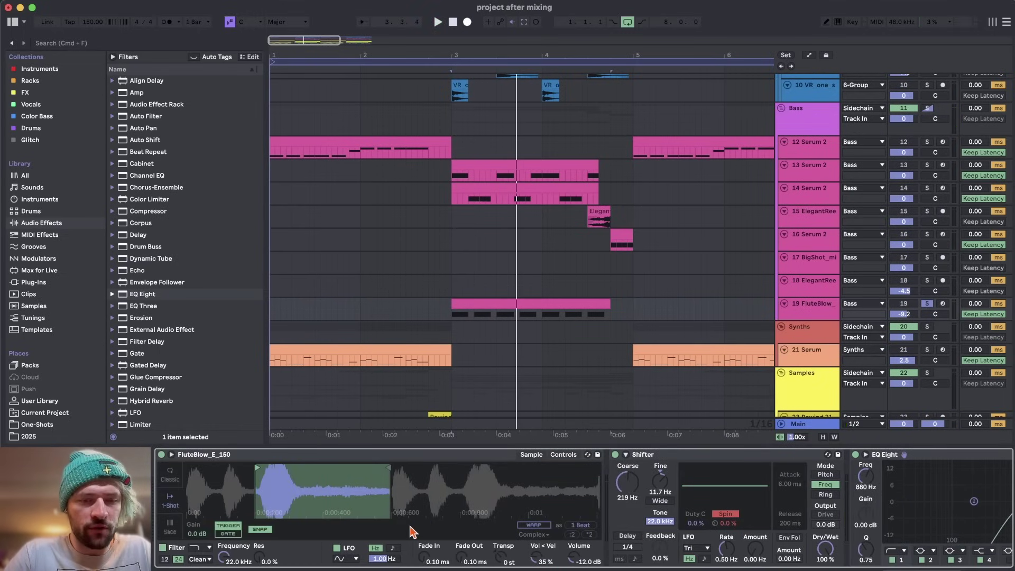
pyautogui.moveTo(462, 557); pyautogui.dragTo(462, 536)
pyautogui.press('space')
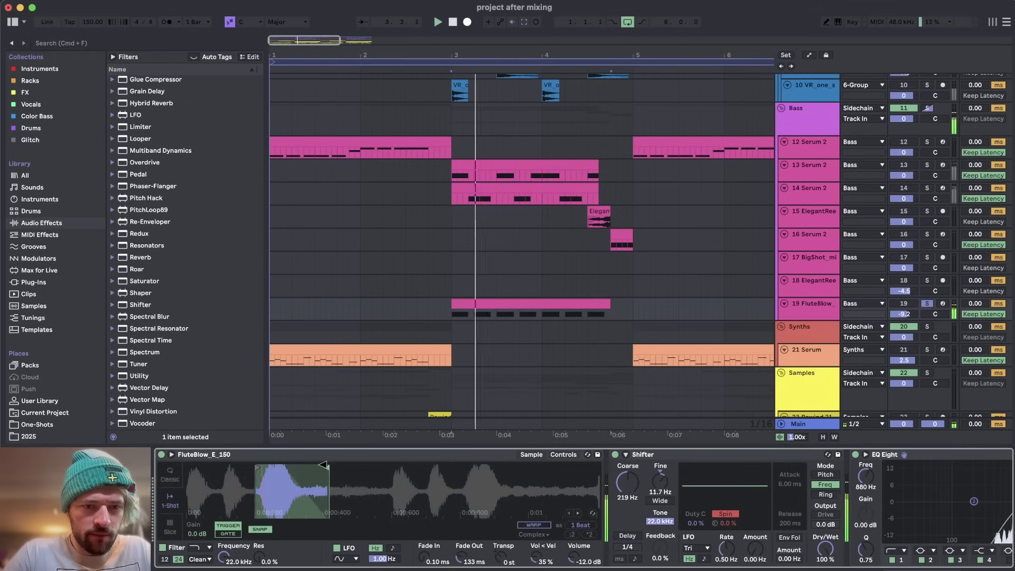
# Step: Insert Reverb between Shifter and EQ Eight on FluteBlow with 200 ms Decay, 0.22 Size, 153 ms Predelay and 48% Dry/Wet
pyautogui.moveTo(140, 257); pyautogui.dragTo(739, 483)
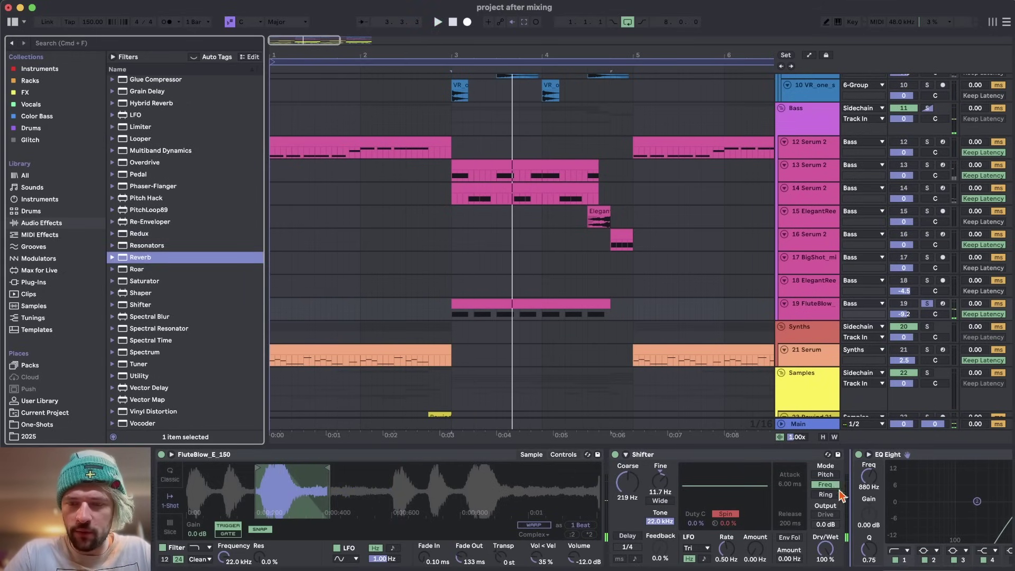
pyautogui.moveTo(842, 496); pyautogui.dragTo(842, 496)
pyautogui.moveTo(520, 524); pyautogui.dragTo(520, 525)
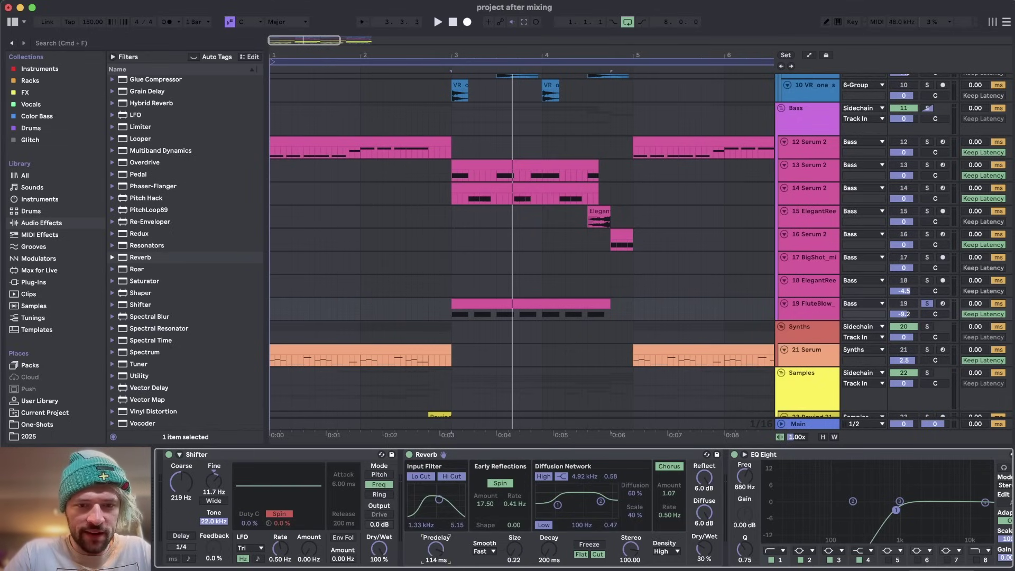
pyautogui.moveTo(705, 551); pyautogui.dragTo(705, 547)
pyautogui.press('space')
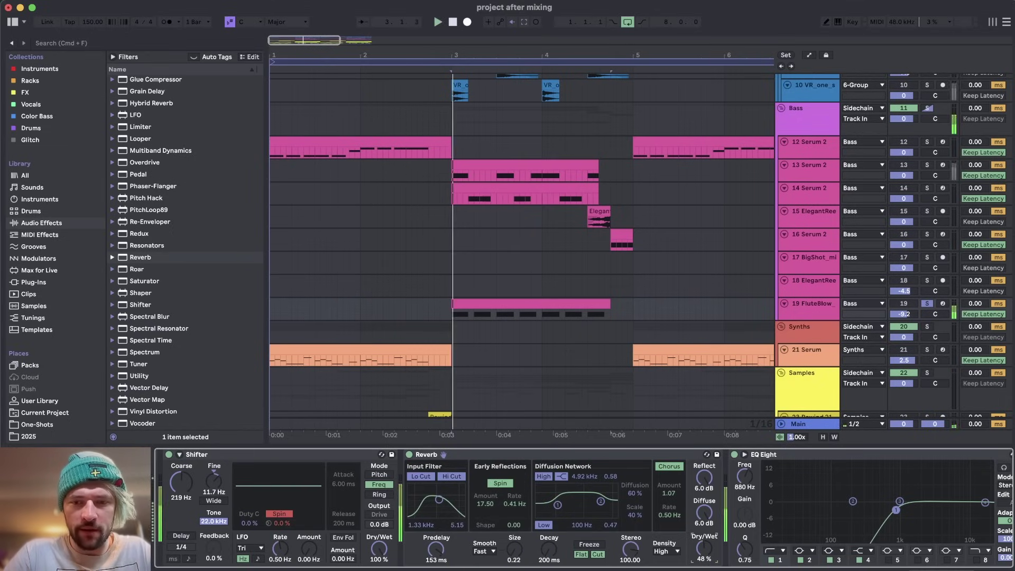
# Step: Audition the soloed FluteBlow and set its Reverb to 177 ms Predelay and 26% Dry/Wet
pyautogui.press('space')
pyautogui.click(439, 550)
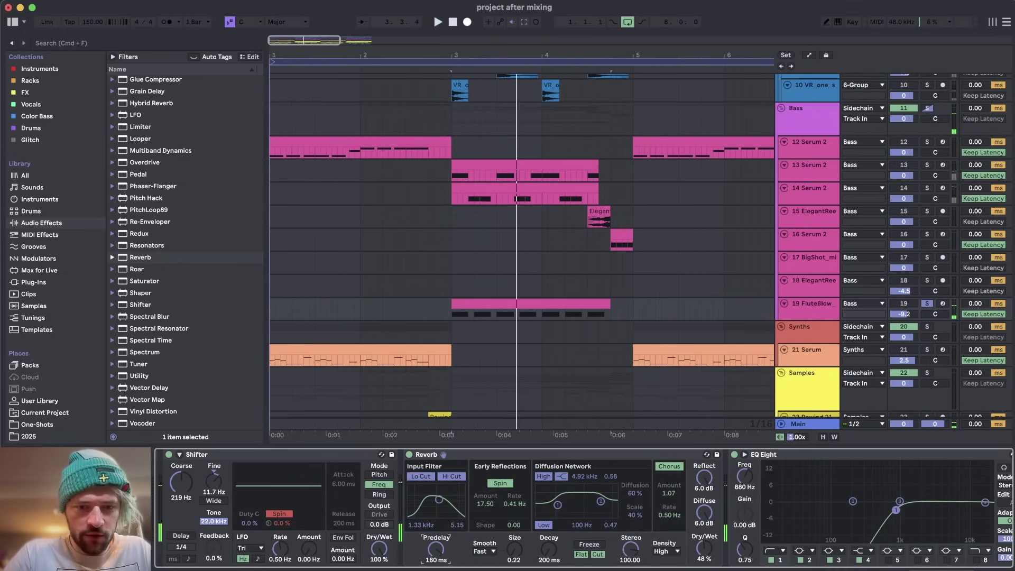
pyautogui.scroll(3, 461, 314)
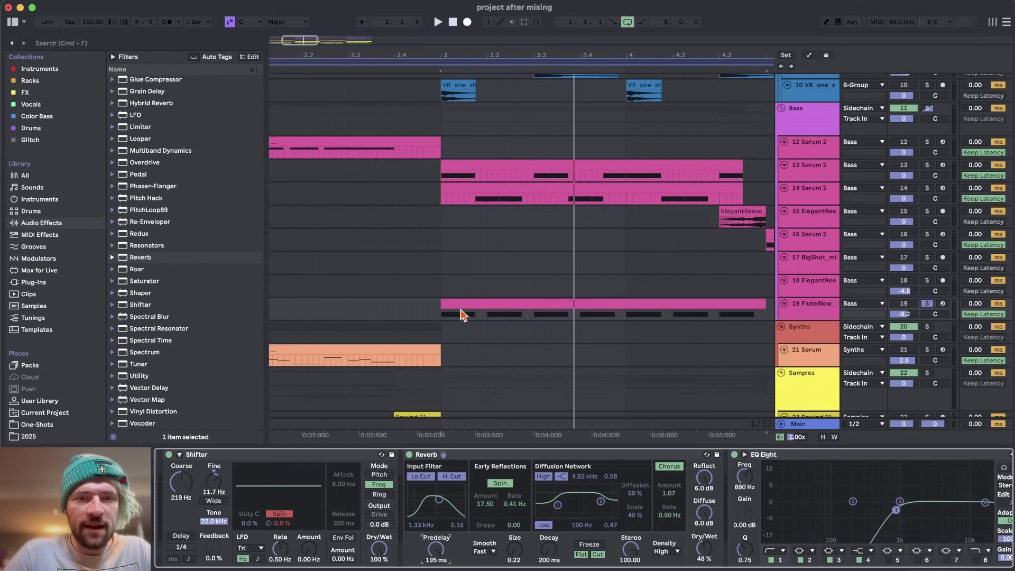
pyautogui.press('space')
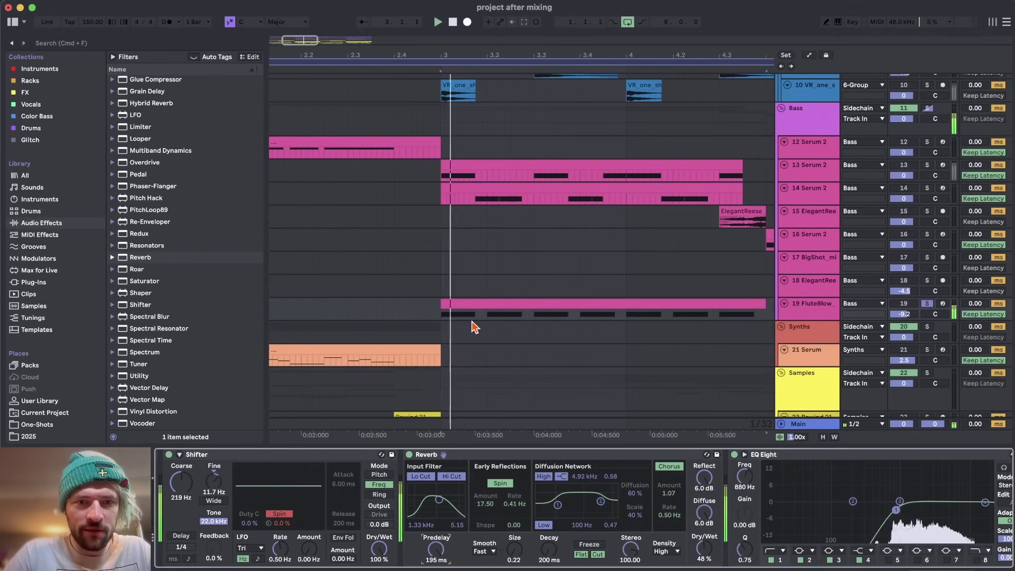
pyautogui.moveTo(436, 550); pyautogui.dragTo(437, 554)
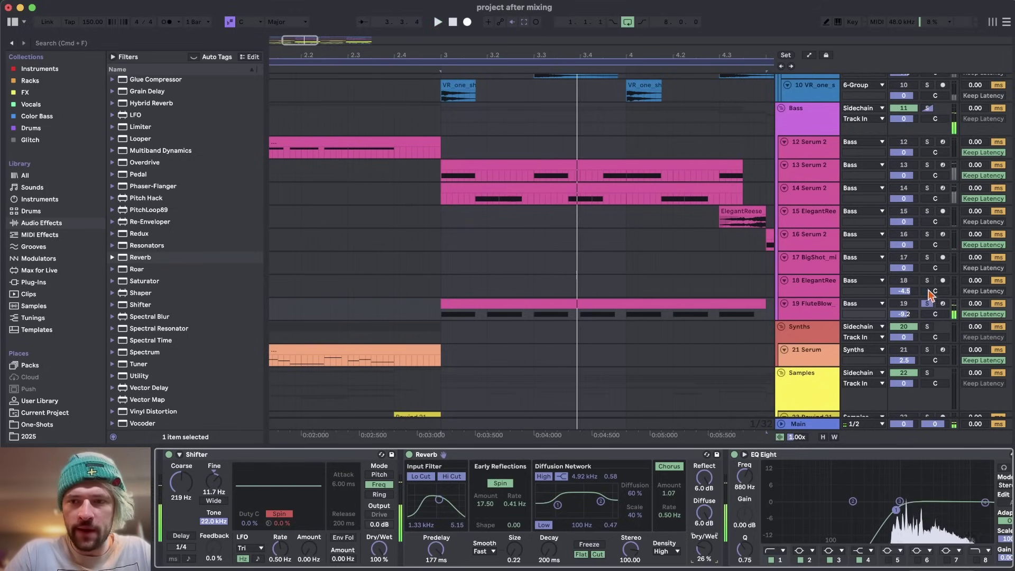
# Step: Unsolo the FluteBlow track and listen to it in the full mix
pyautogui.click(927, 304)
pyautogui.press('space')
pyautogui.scroll(-1, 574, 317)
pyautogui.hscroll(2, 575, 319)
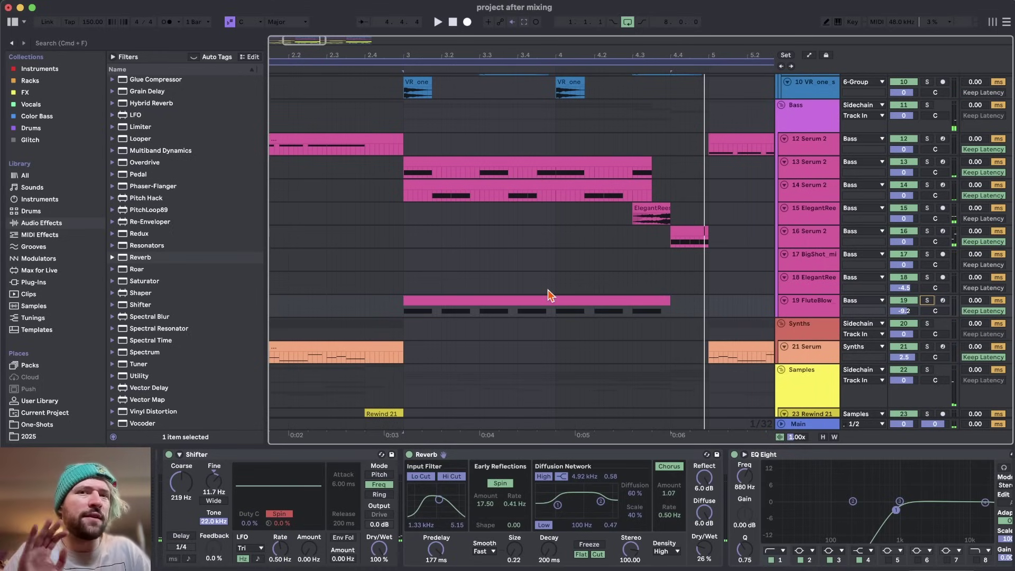
# Step: Examine the device chains of the Serum 2 tracks 14 and 13 in the Bass group
pyautogui.click(418, 183)
pyautogui.scroll(1, 429, 177)
pyautogui.scroll(3, 433, 177)
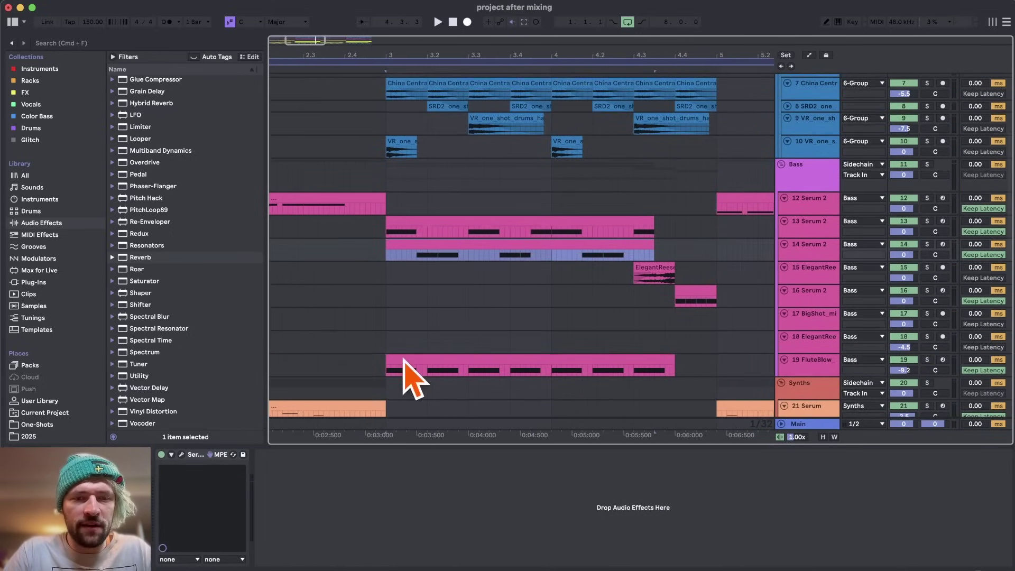
pyautogui.click(445, 223)
pyautogui.scroll(-3, 445, 224)
pyautogui.scroll(1, 446, 228)
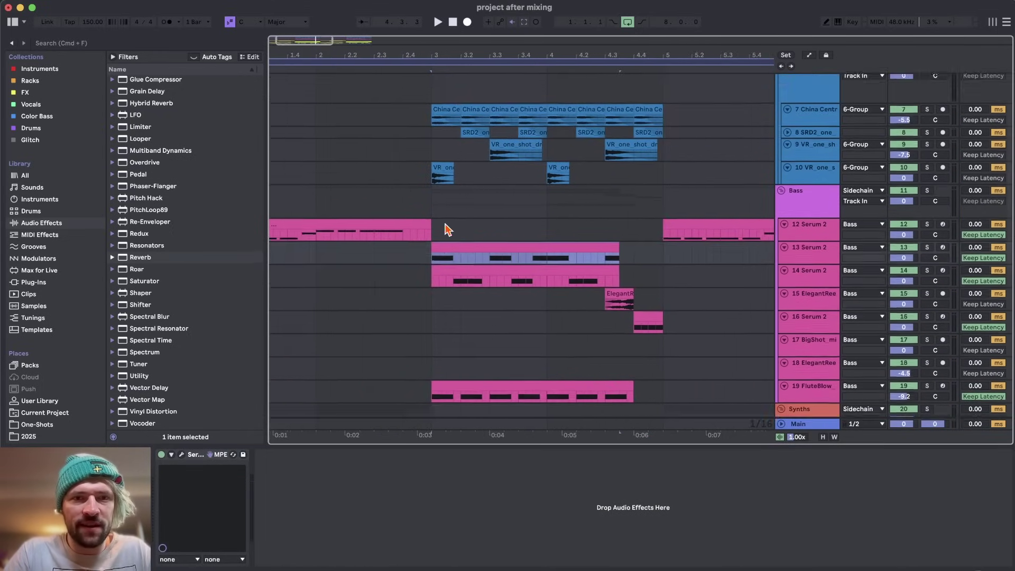
# Step: Solo the VR_HYPE background layer track 31 in the Samples group and add EQ Eight with a low cut at 825 Hz
pyautogui.scroll(-3, 324, 260)
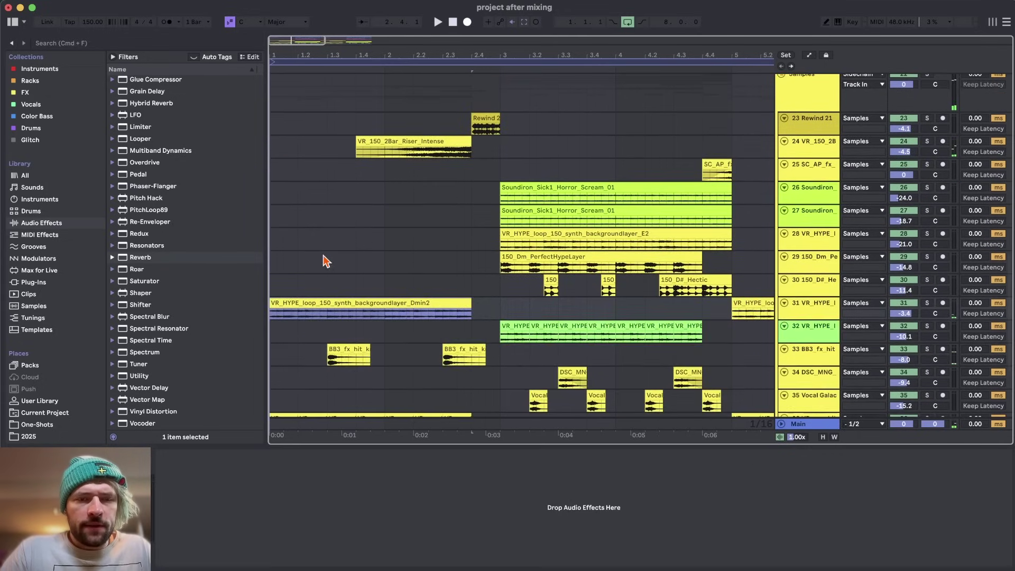
pyautogui.scroll(-1, 423, 300)
pyautogui.scroll(-2, 471, 303)
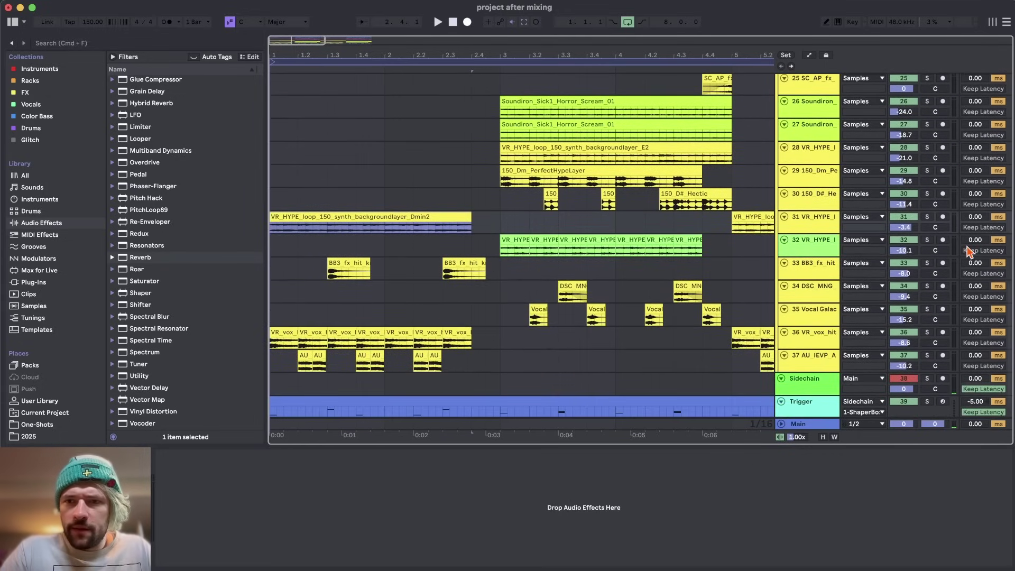
pyautogui.click(927, 217)
pyautogui.moveTo(269, 510); pyautogui.dragTo(321, 508)
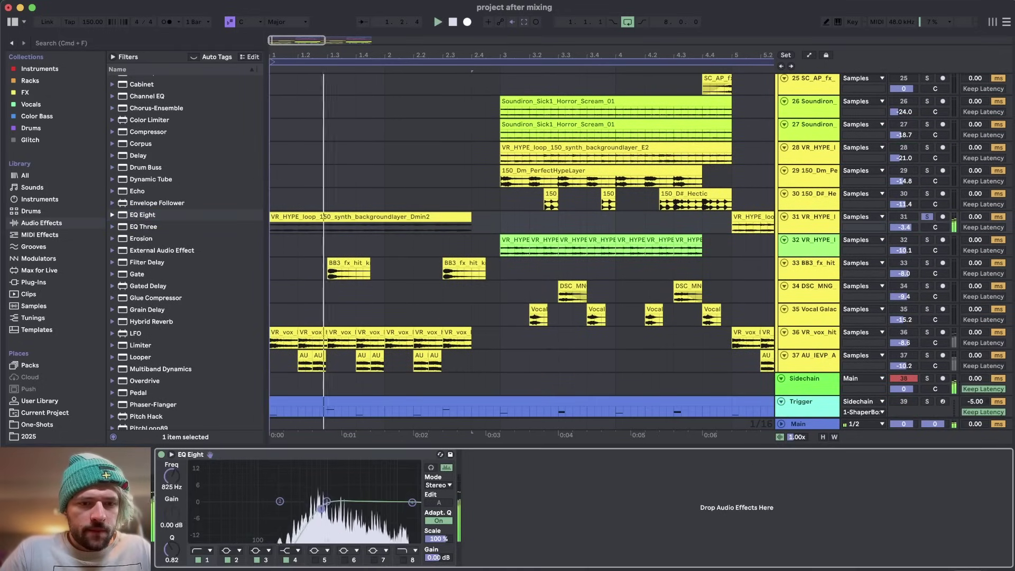
# Step: Insert the OTT preset of Multiband Dynamics before the EQ Eight on track 31
pyautogui.scroll(-5, 197, 231)
pyautogui.click(185, 185)
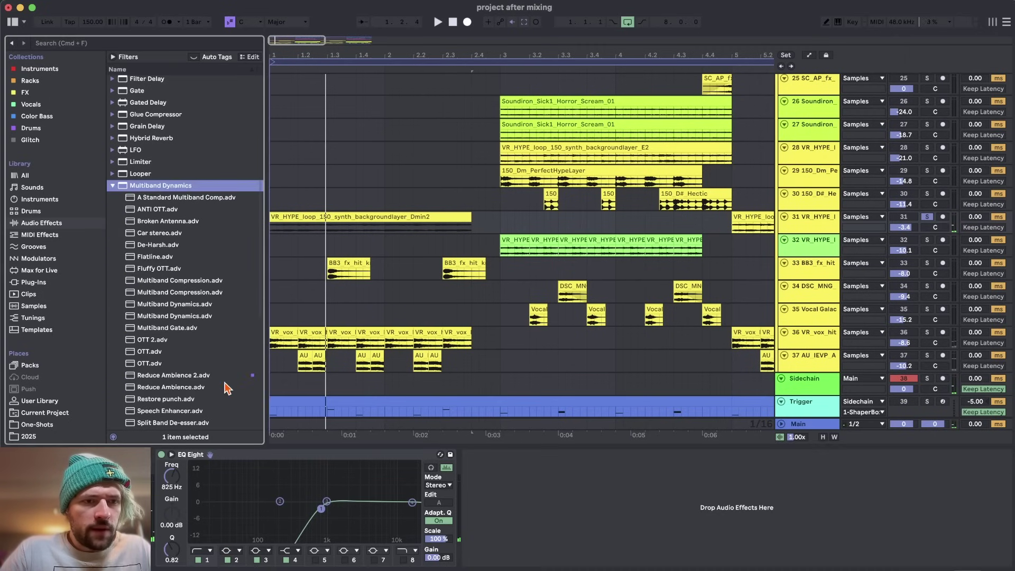
pyautogui.scroll(-3, 227, 388)
pyautogui.click(154, 259)
pyautogui.moveTo(153, 473); pyautogui.dragTo(153, 474)
pyautogui.scroll(10, 153, 246)
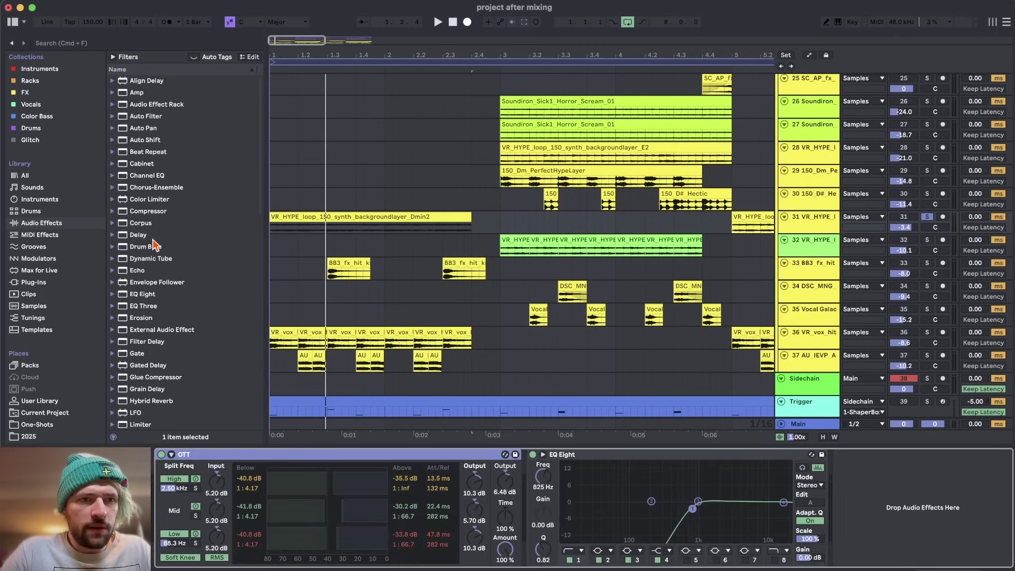
# Step: Add Auto Pan after track 31's EQ Eight, inverted, with a 1/4 rate and 42.9% Shape
pyautogui.press('space')
pyautogui.press('space')
pyautogui.click(141, 131)
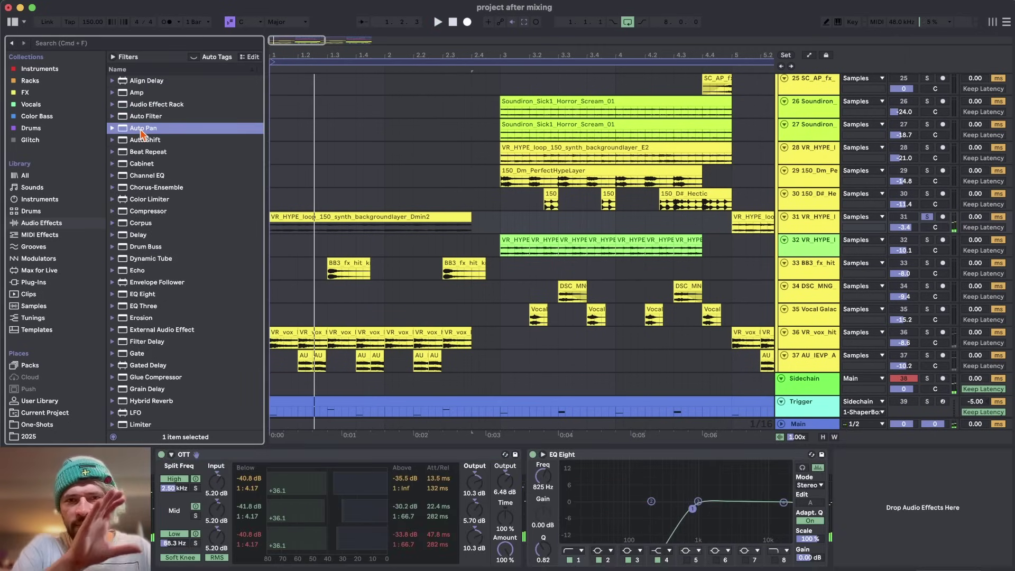
pyautogui.doubleClick(141, 131)
pyautogui.click(856, 554)
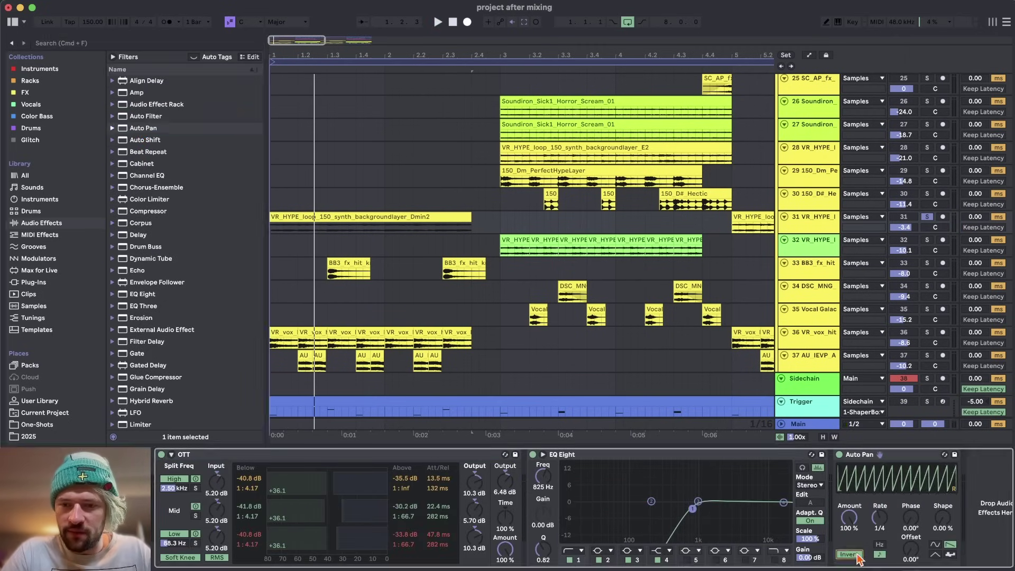
pyautogui.press('space')
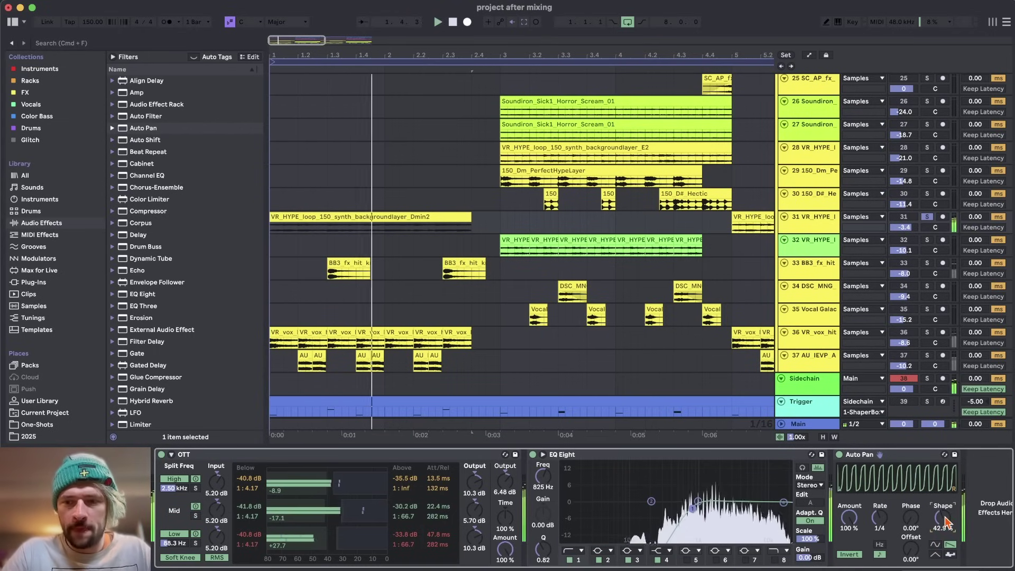
# Step: Set track 31's EQ Eight to cut 3.10 dB at 7.91 kHz and unsolo the track to hear it in the mix
pyautogui.moveTo(920, 478); pyautogui.dragTo(920, 468)
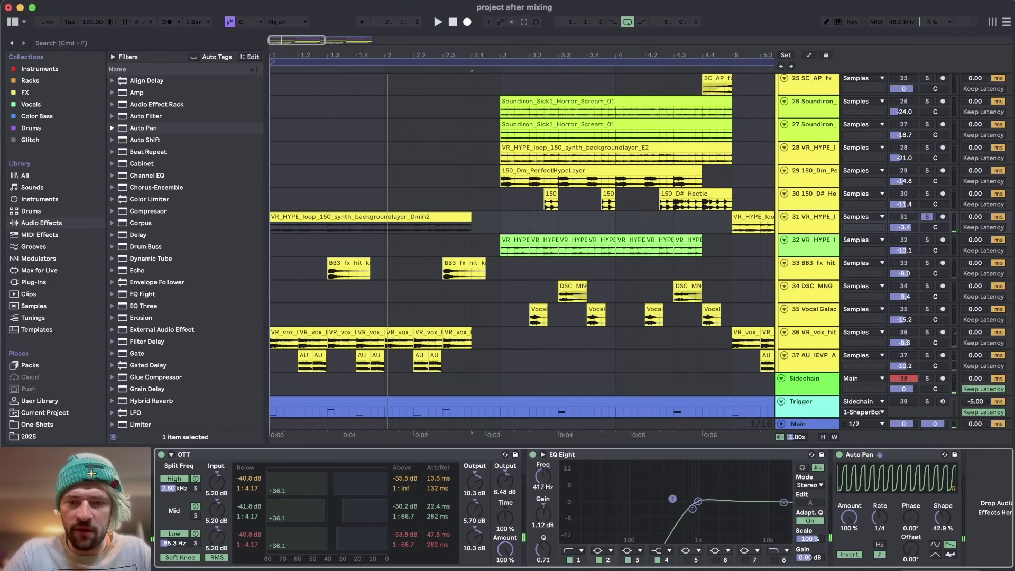
pyautogui.press('space')
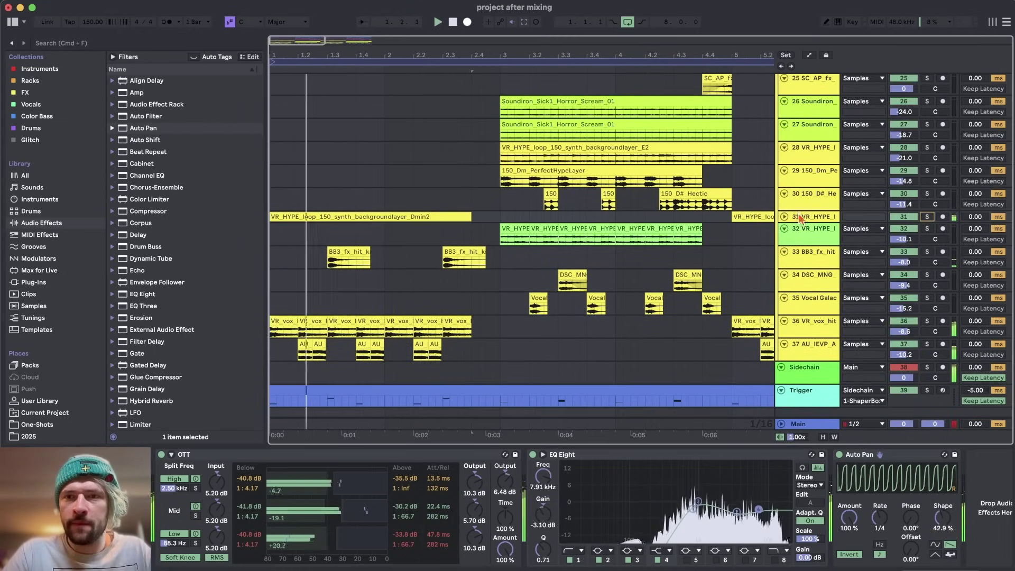
pyautogui.click(812, 218)
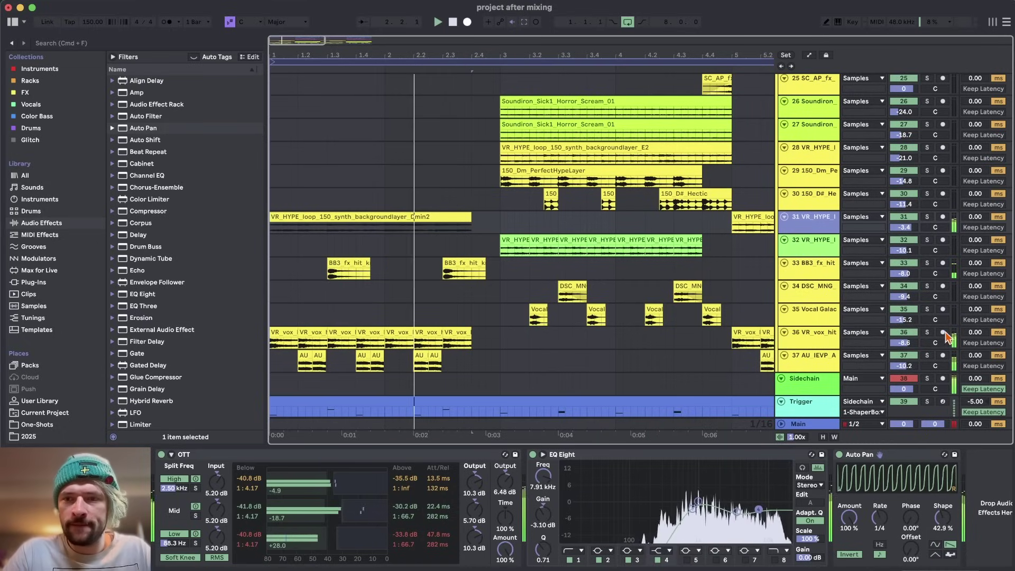
# Step: Solo the VR_vox_hit track 36 and add EQ Eight followed by Auto Pan at a 1/4 rate
pyautogui.click(805, 337)
pyautogui.moveTo(142, 128); pyautogui.dragTo(285, 476)
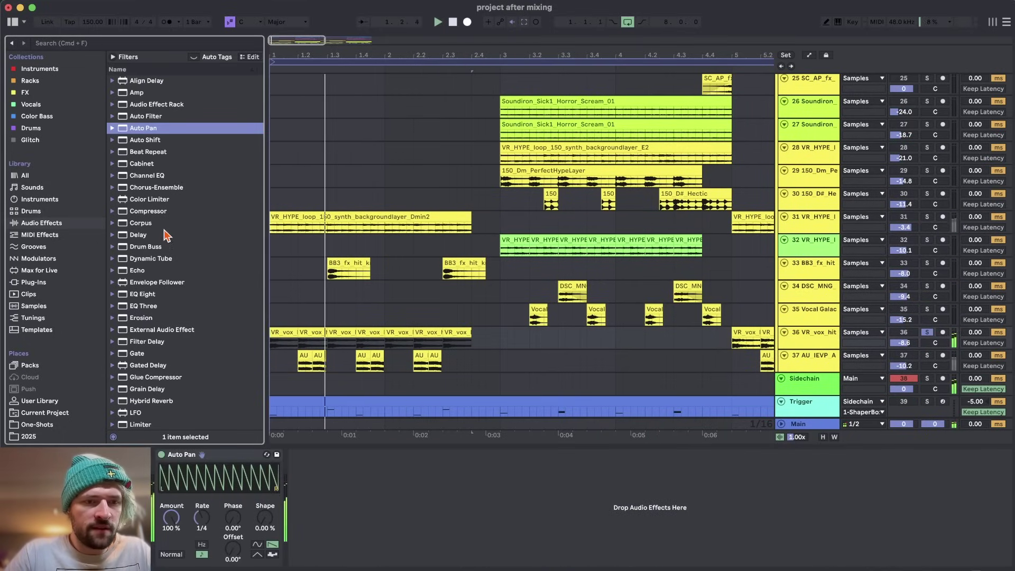
pyautogui.moveTo(143, 294); pyautogui.dragTo(163, 516)
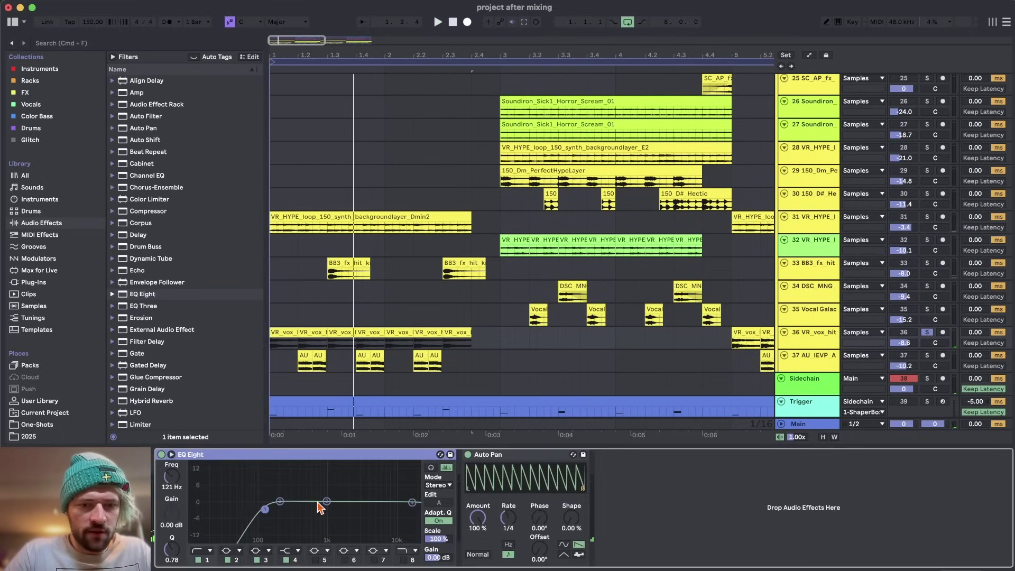
# Step: Shape track 36's EQ Eight with a raised low cut, a dip near 1 kHz and a 5.33 dB boost at 7.58 kHz
pyautogui.press('space')
pyautogui.moveTo(265, 509); pyautogui.dragTo(328, 501)
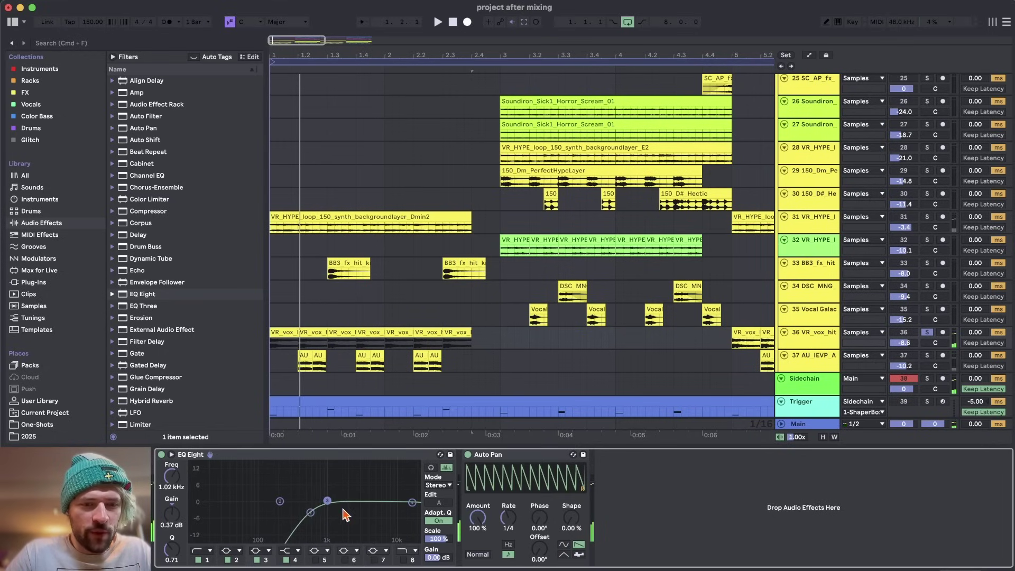
pyautogui.press('space')
pyautogui.moveTo(327, 498); pyautogui.dragTo(304, 497)
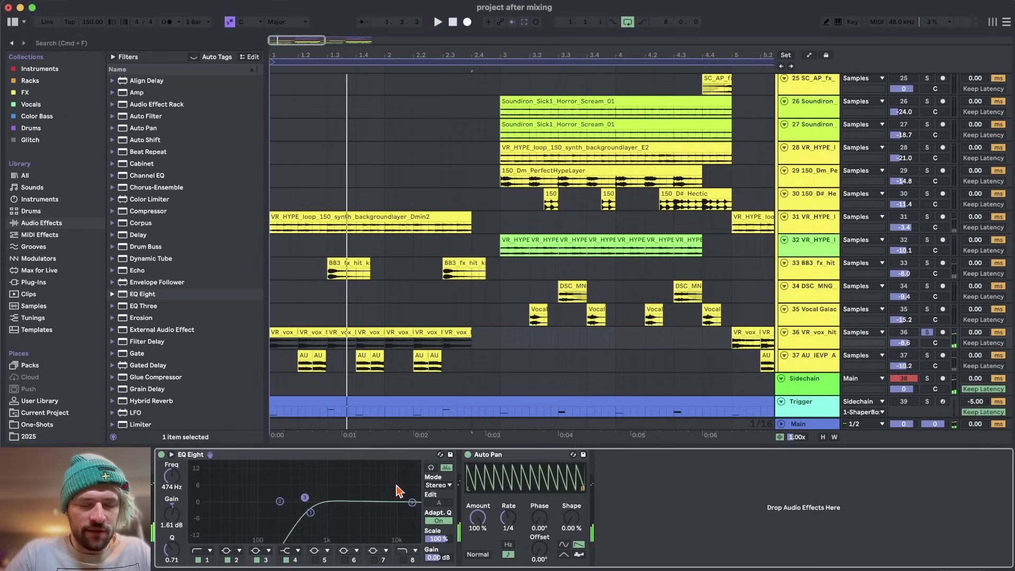
pyautogui.press('space')
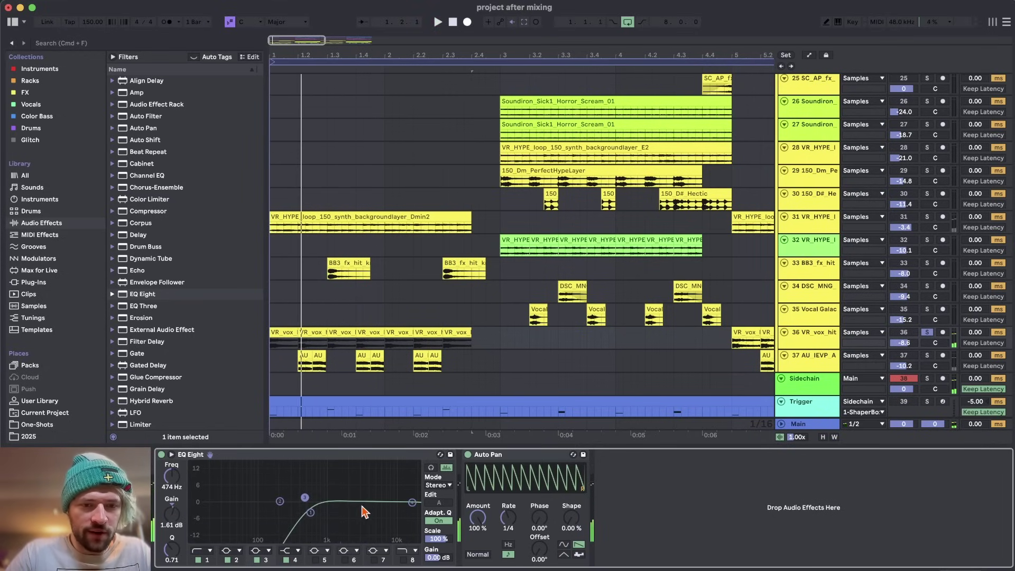
pyautogui.press('space')
pyautogui.moveTo(339, 521); pyautogui.dragTo(332, 514)
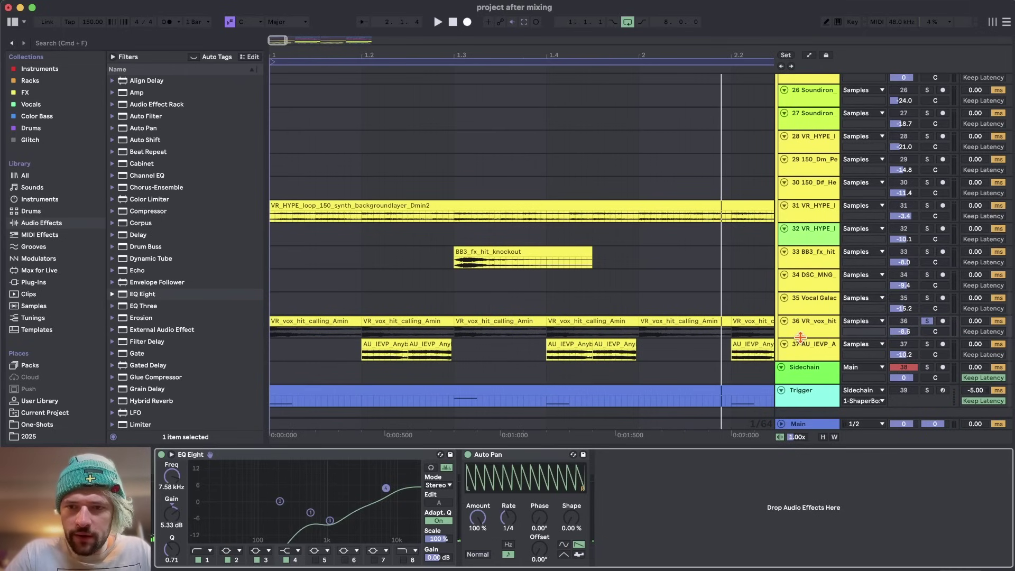
# Step: Enlarge track 36, add a short fade-in to its first vox hit clip and duplicate that clip over the following ones
pyautogui.moveTo(800, 338); pyautogui.dragTo(800, 348)
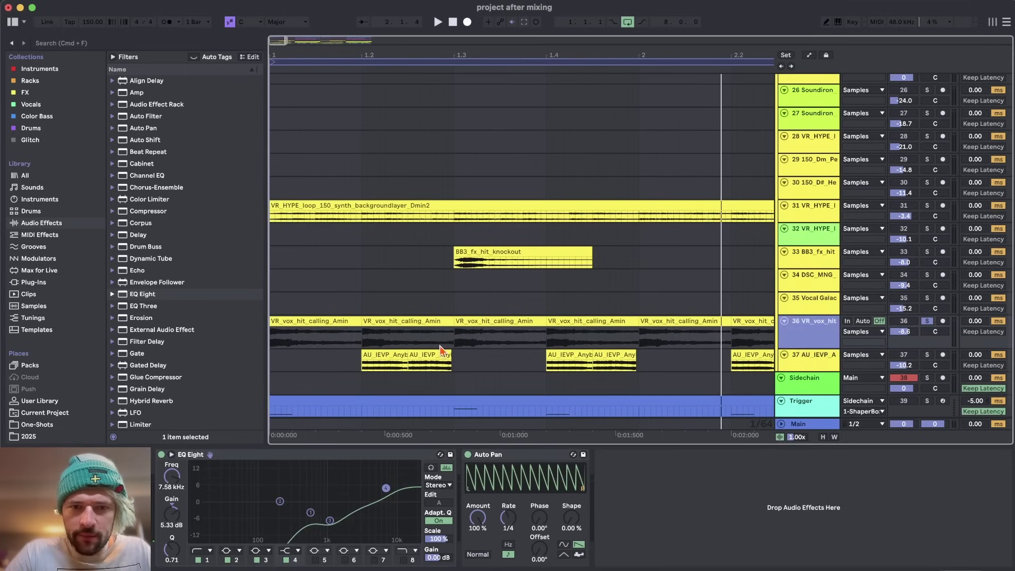
pyautogui.click(300, 322)
pyautogui.moveTo(274, 331); pyautogui.dragTo(277, 332)
pyautogui.click(286, 321)
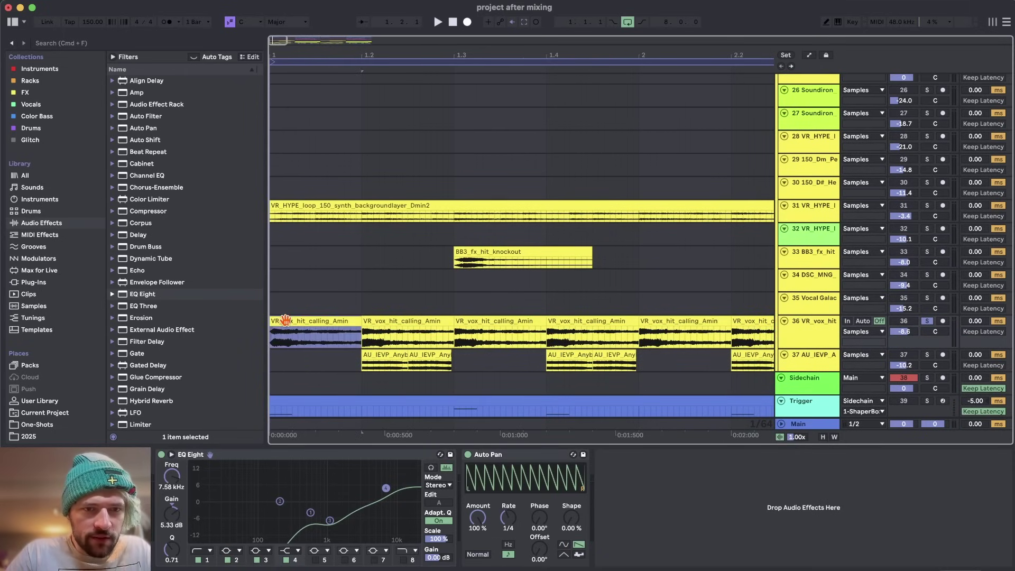
pyautogui.press('super+d')
pyautogui.press('super+d')
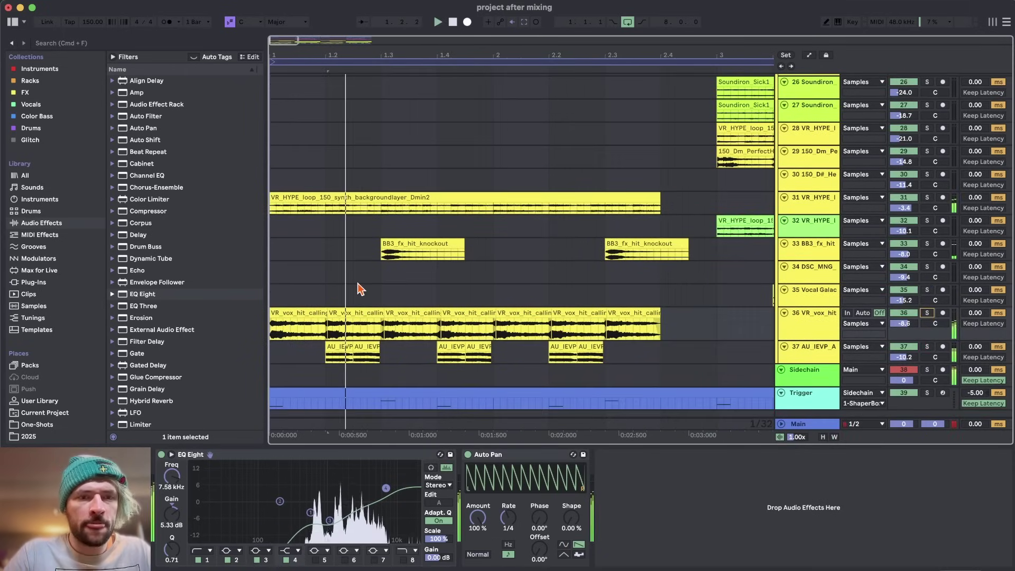
# Step: Solo the AU_IEVP vocal track 37 and add EQ Eight to it
pyautogui.click(832, 356)
pyautogui.click(928, 347)
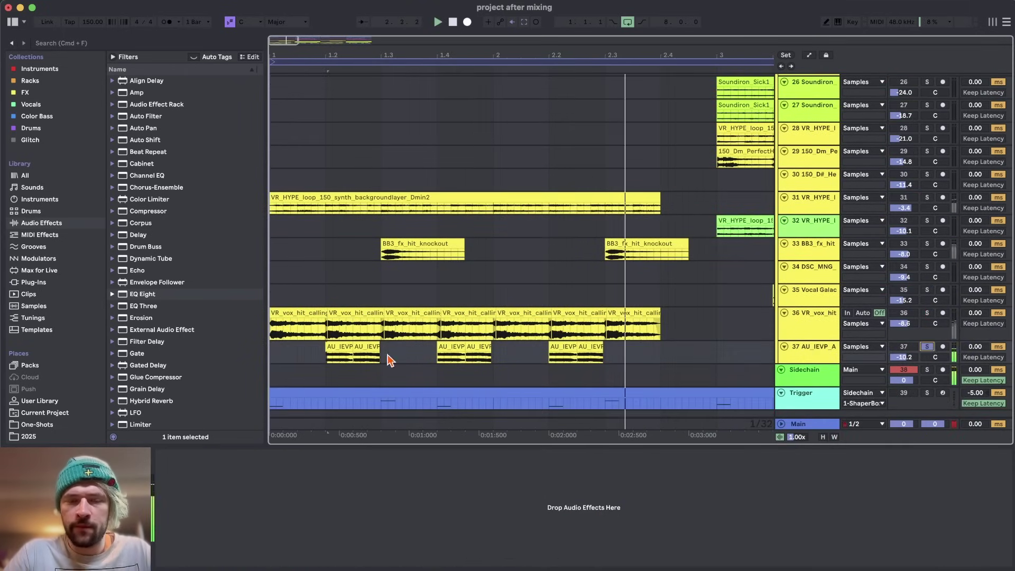
pyautogui.doubleClick(143, 294)
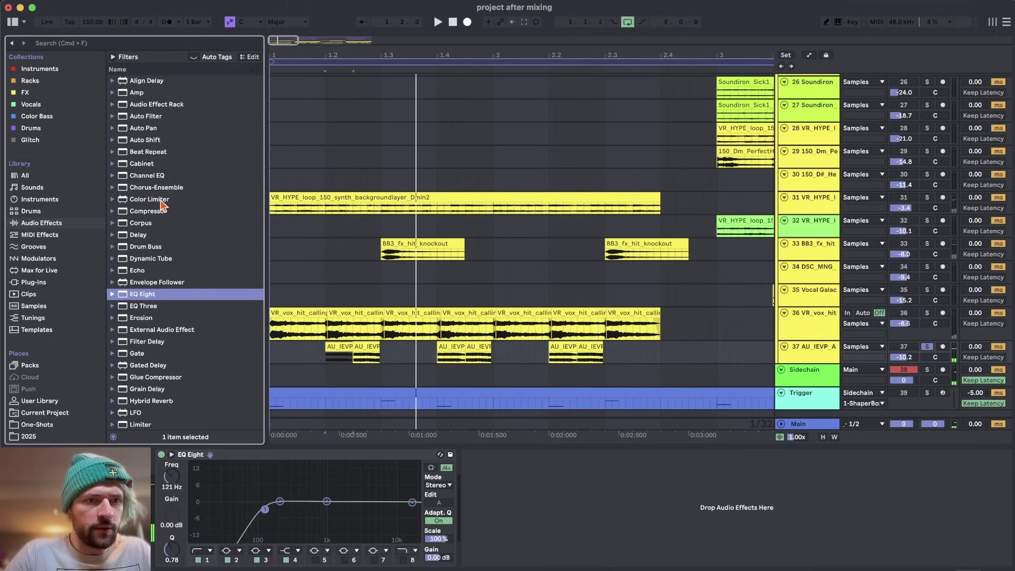
# Step: Add Chorus-Ensemble at 34% dry/wet and the Multiband Compression preset after EQ Eight on track 37
pyautogui.doubleClick(157, 188)
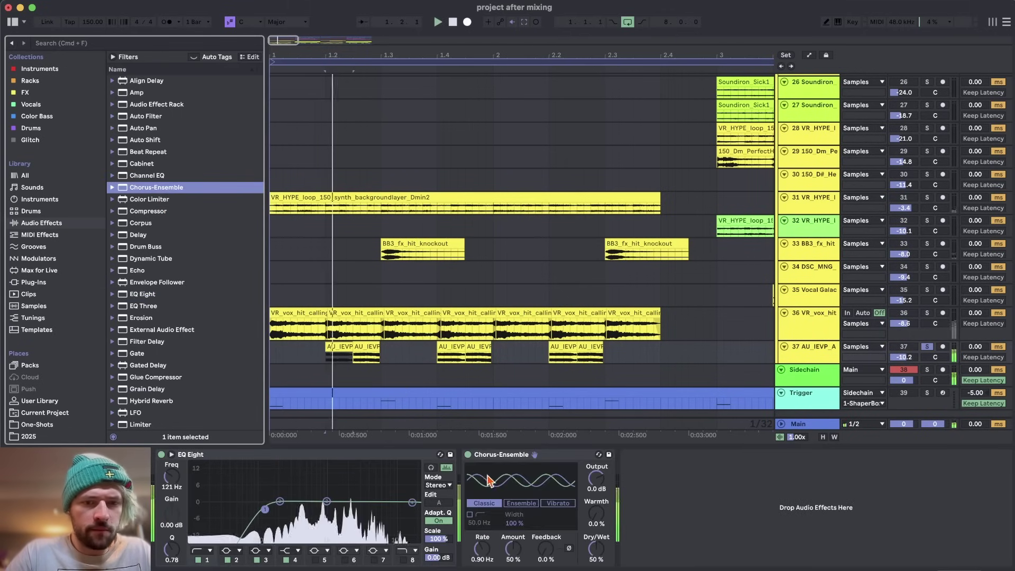
pyautogui.click(604, 557)
pyautogui.scroll(-5, 152, 318)
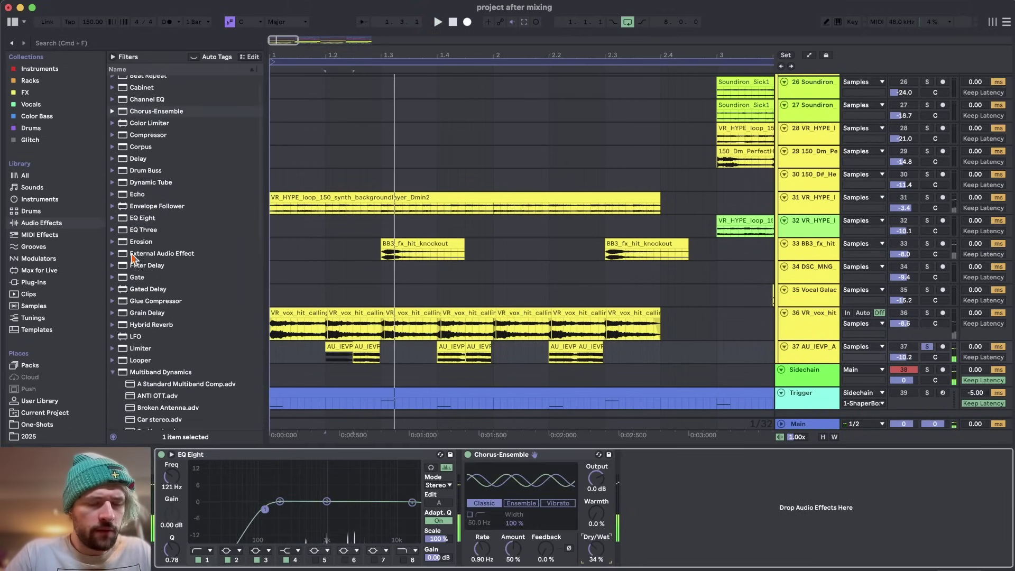
pyautogui.click(113, 297)
pyautogui.doubleClick(174, 404)
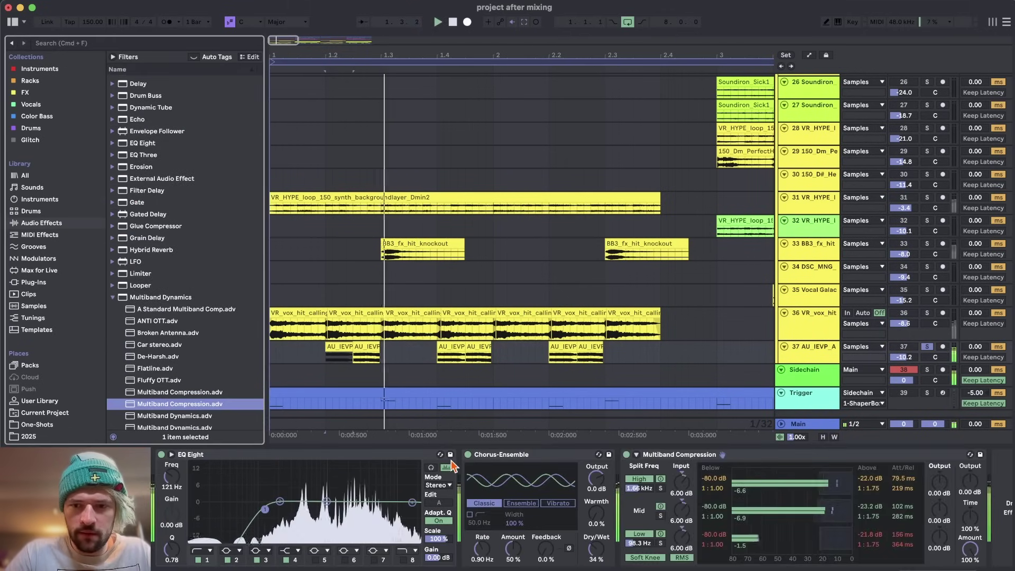
# Step: Move track 37's EQ Eight to the end of the chain, raise its low cut to 464 Hz and add a dip near 2.67 kHz
pyautogui.moveTo(404, 456); pyautogui.dragTo(948, 508)
pyautogui.moveTo(795, 509); pyautogui.dragTo(829, 510)
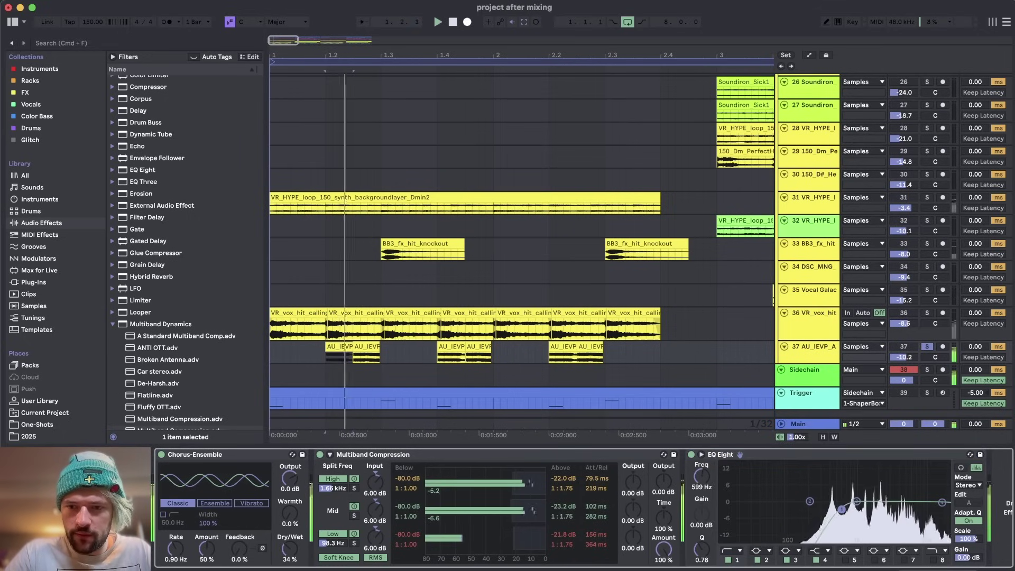
pyautogui.moveTo(890, 513); pyautogui.dragTo(881, 517)
pyautogui.press('space')
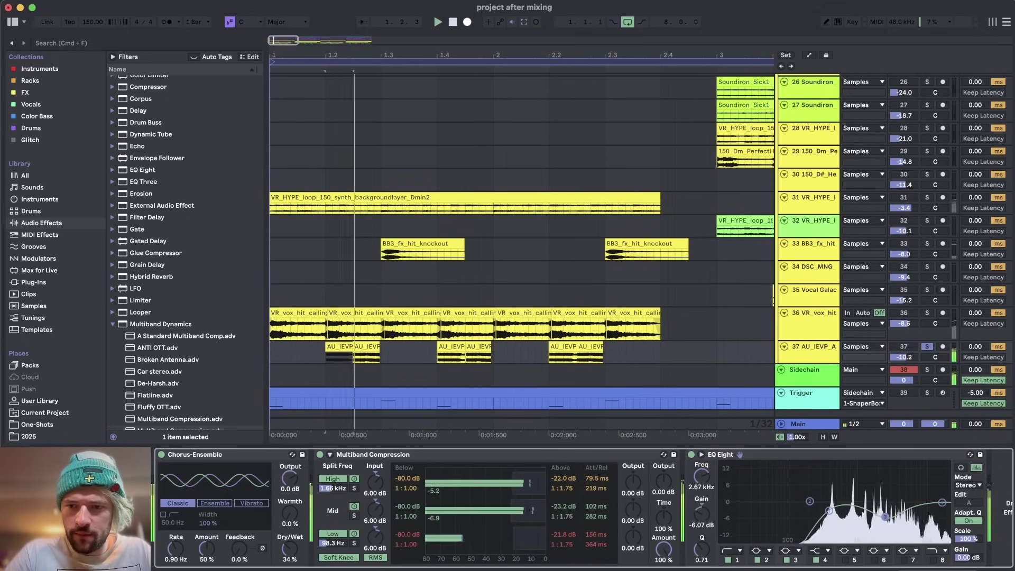
# Step: Add a Delay after track 37's EQ Eight with division 3, Ping Pong on and the filter at 1.89 kHz with width 3.41
pyautogui.scroll(3, 180, 213)
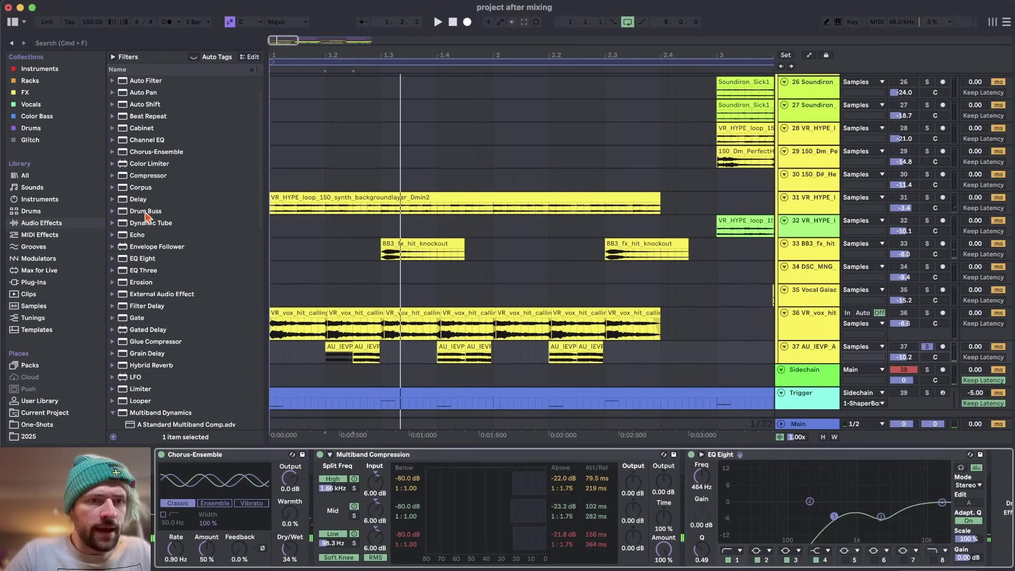
pyautogui.moveTo(139, 200); pyautogui.dragTo(796, 520)
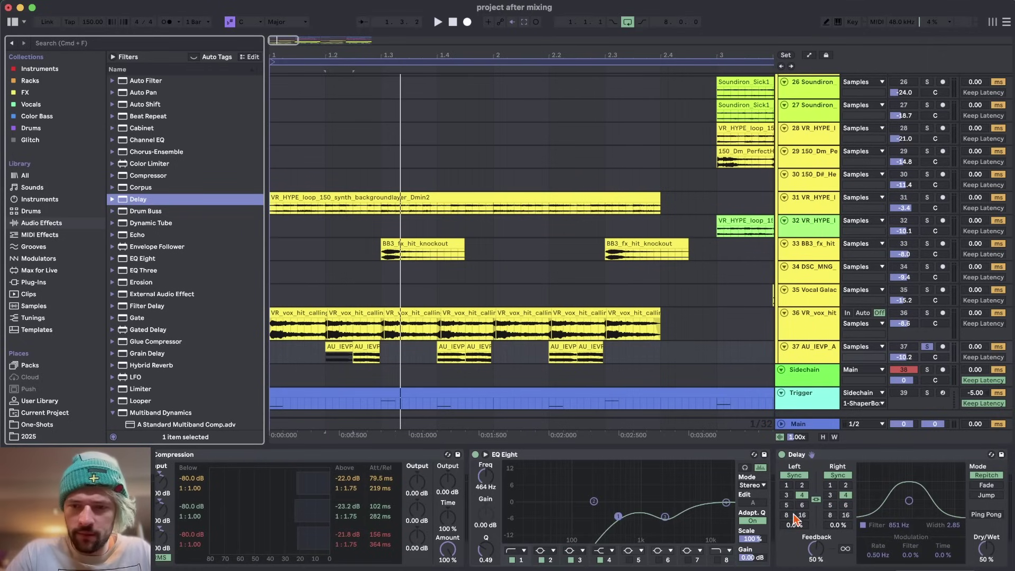
pyautogui.press('space')
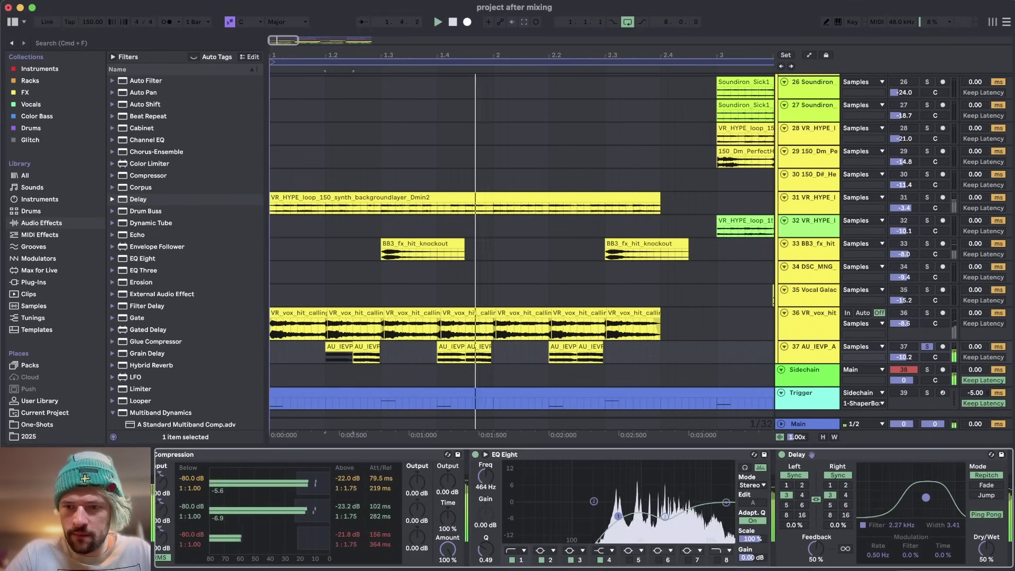
pyautogui.moveTo(925, 497); pyautogui.dragTo(923, 498)
pyautogui.scroll(-2, 826, 333)
pyautogui.press('space')
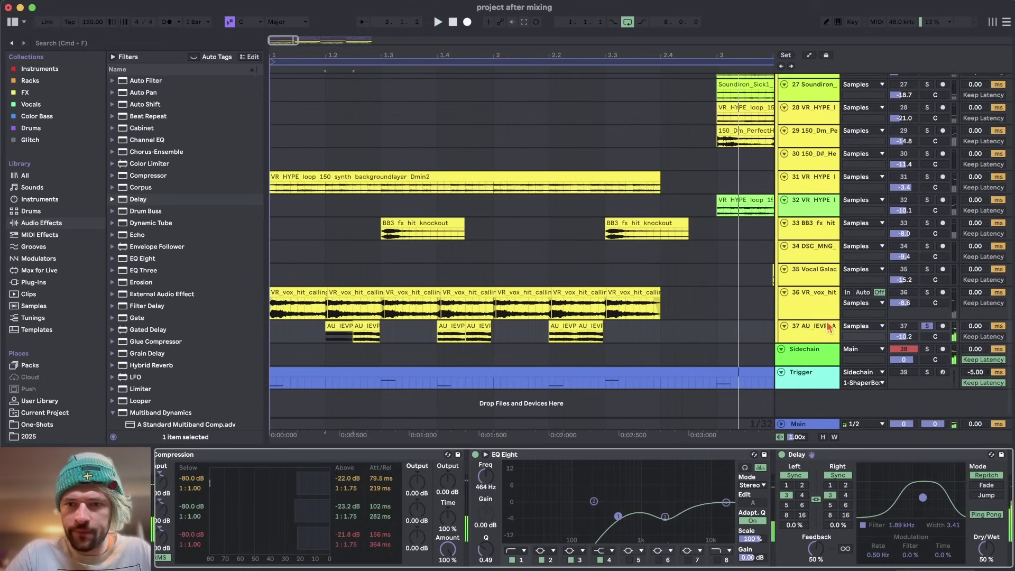
# Step: Automate track 37's Delay Dry/Wet down to 0% near bar 2.4 and lower the track level to -14.7 dB
pyautogui.click(826, 330)
pyautogui.press('a')
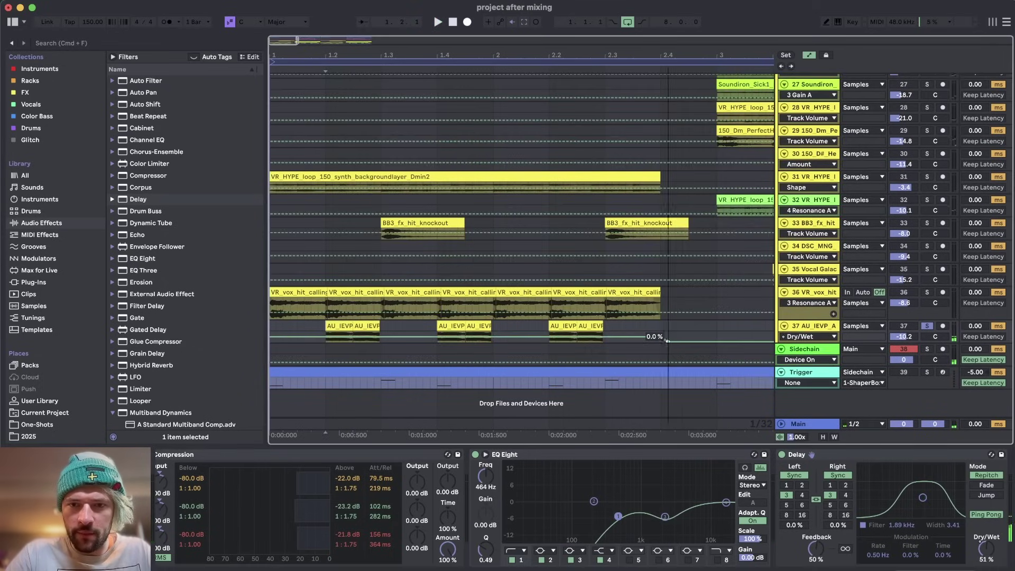
pyautogui.press('a')
pyautogui.press('space')
pyautogui.moveTo(894, 339); pyautogui.dragTo(898, 346)
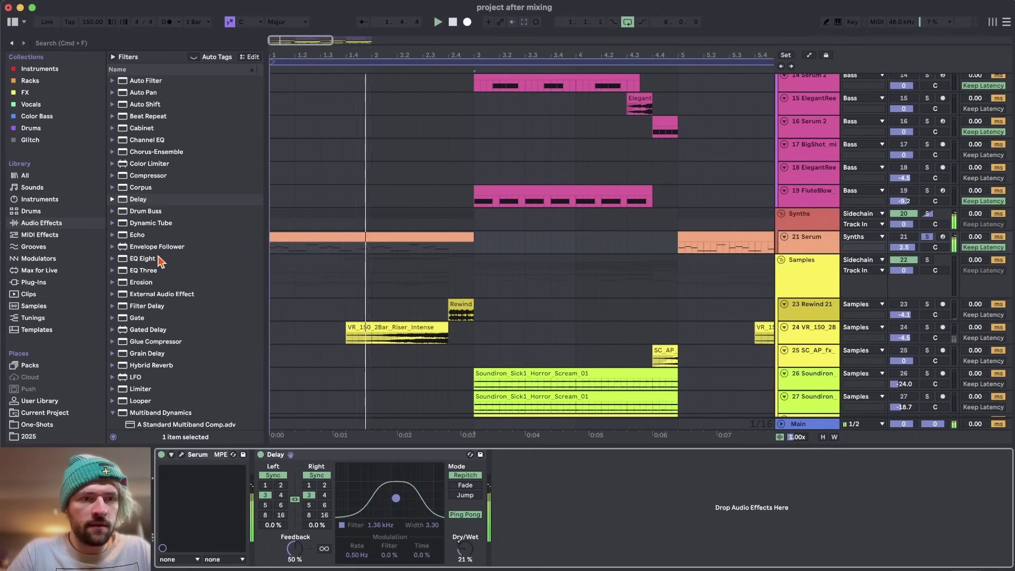
# Step: Insert EQ Eight between Serum and Delay on track 21, enable its low-cut band and check the Serum patch
pyautogui.moveTo(145, 260); pyautogui.dragTo(302, 547)
pyautogui.click(297, 559)
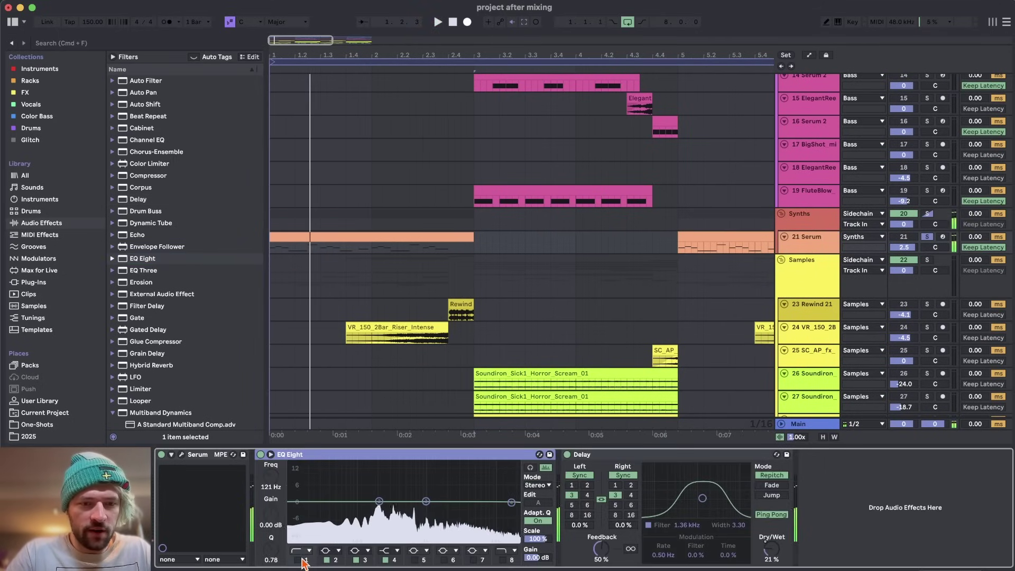
pyautogui.click(182, 455)
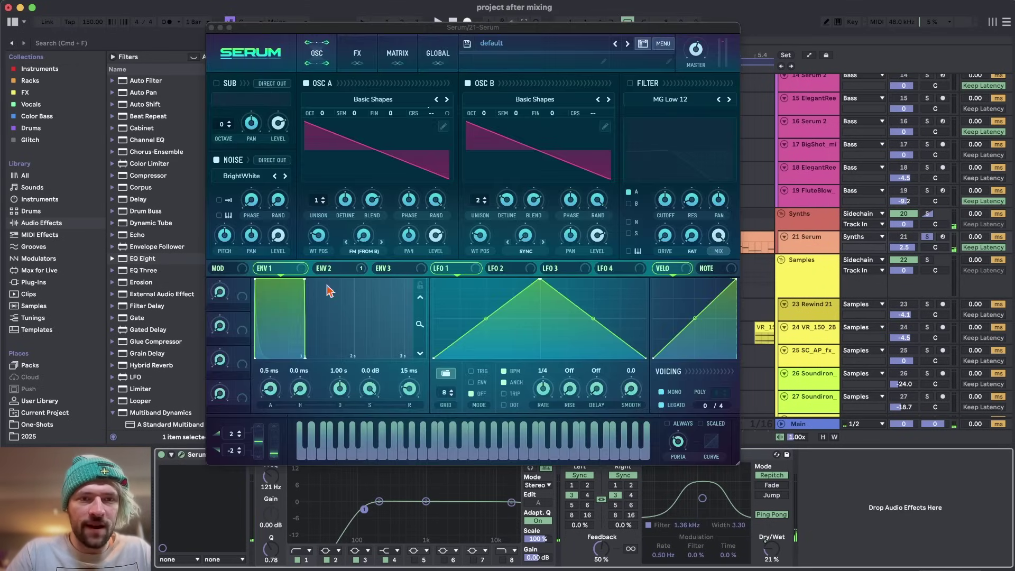
pyautogui.click(211, 27)
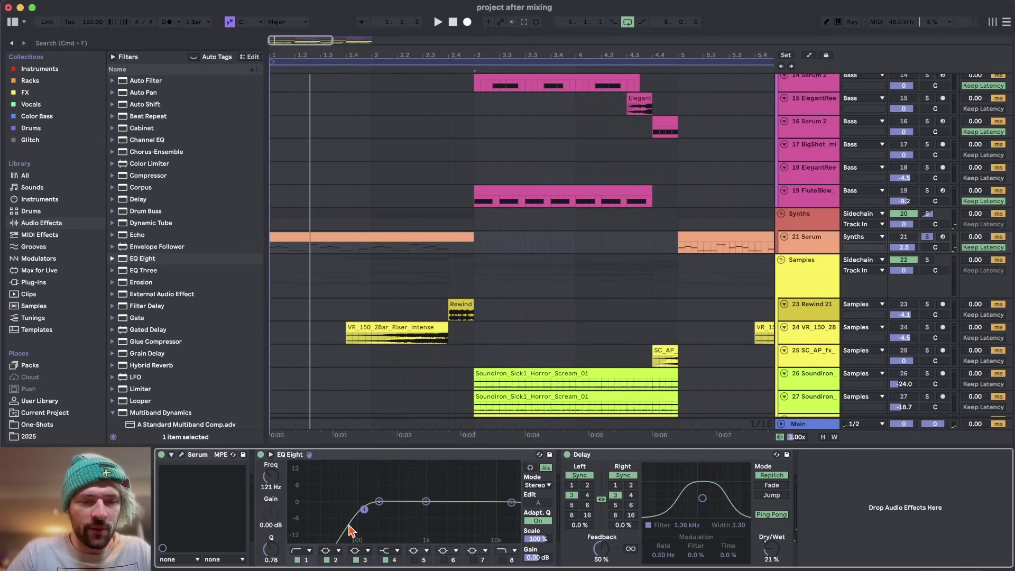
# Step: Shape track 21's EQ Eight with a steep low cut at 235 Hz and a 2.60 dB boost at 1.56 kHz
pyautogui.moveTo(367, 511); pyautogui.dragTo(297, 513)
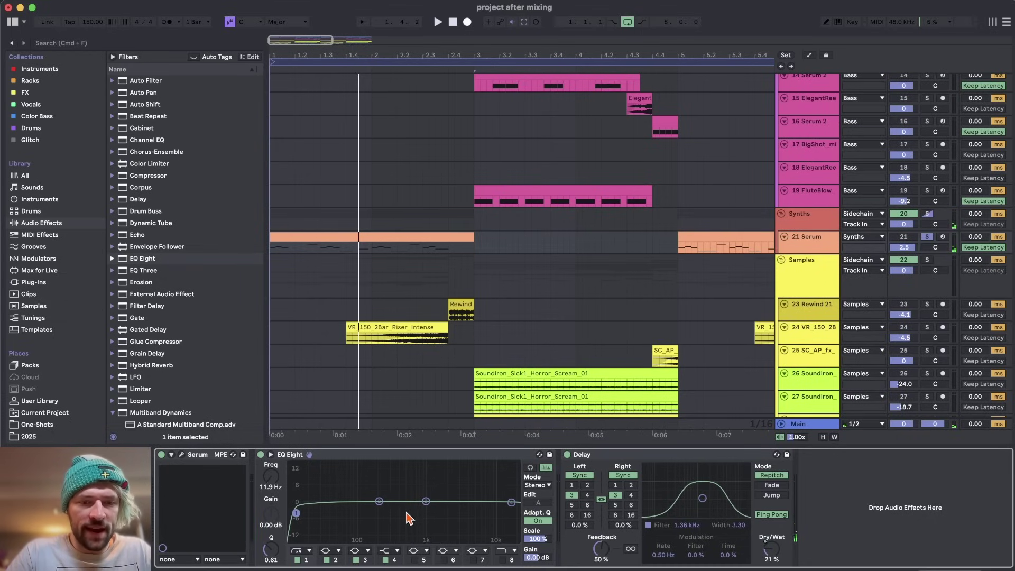
pyautogui.press('space')
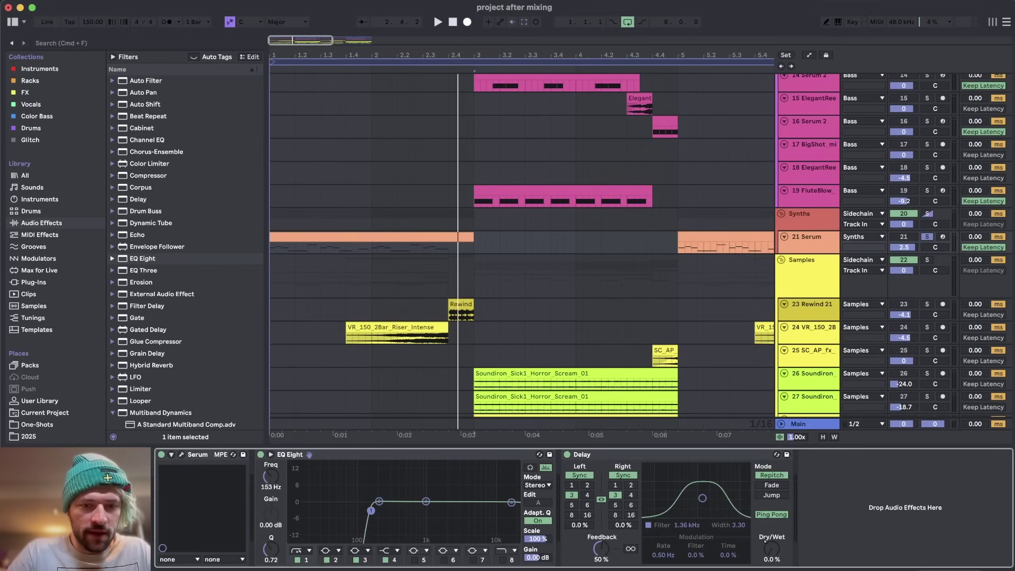
pyautogui.press('space')
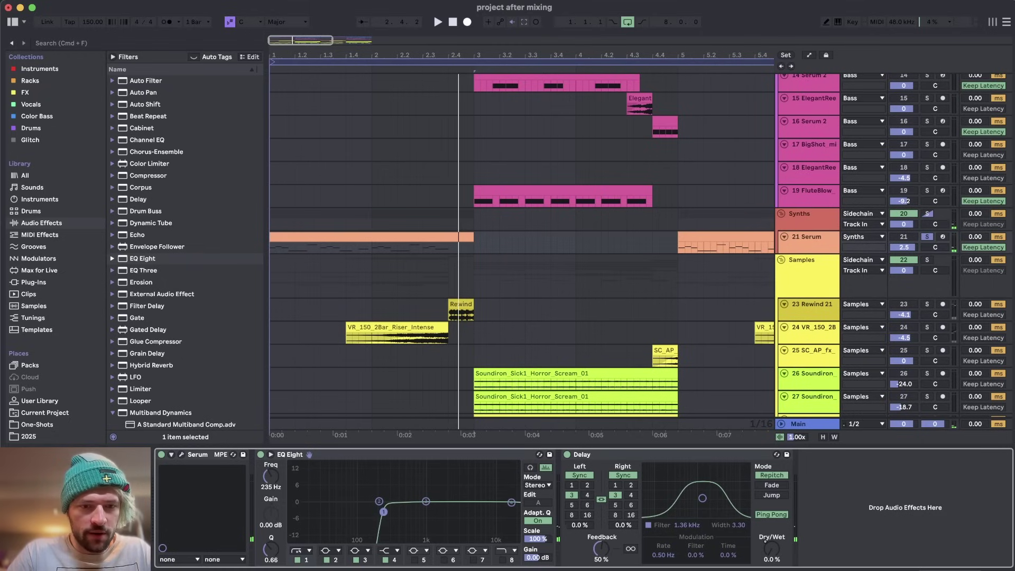
pyautogui.press('space')
# Step: Solo the Serum 2 bass track 12 and add EQ Eight to it
pyautogui.scroll(5, 496, 324)
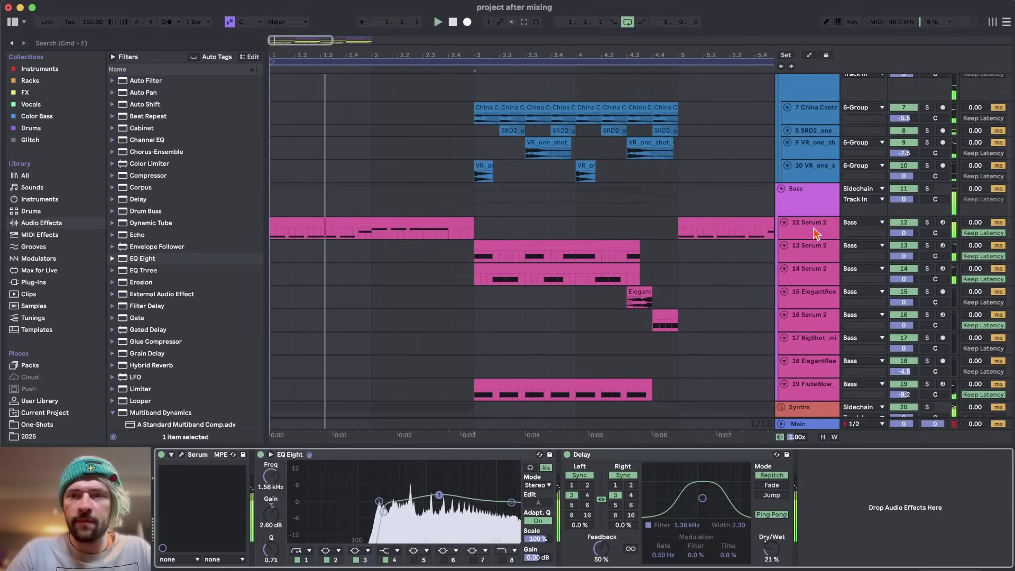
pyautogui.click(816, 232)
pyautogui.scroll(-2, 816, 233)
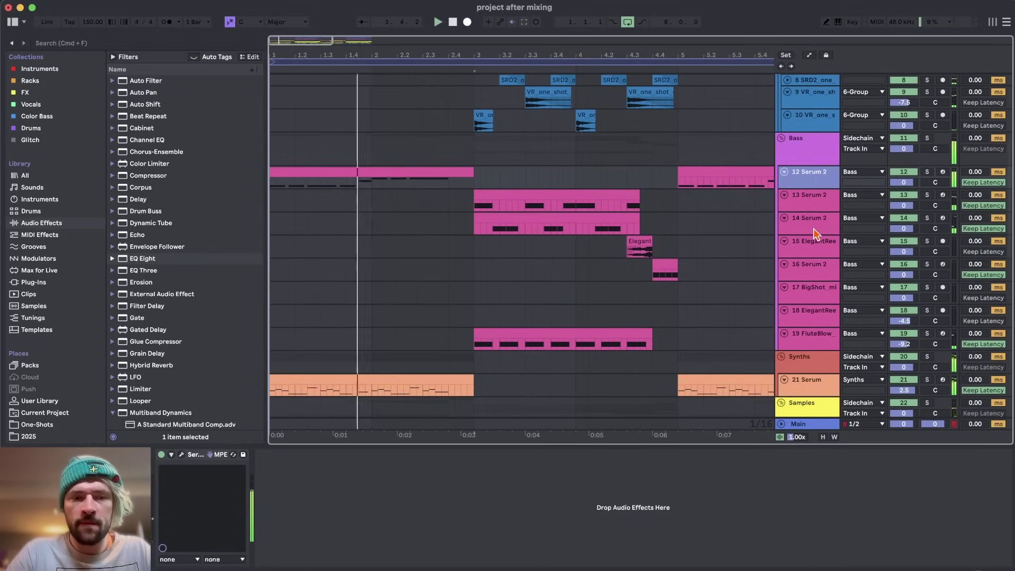
pyautogui.press('s')
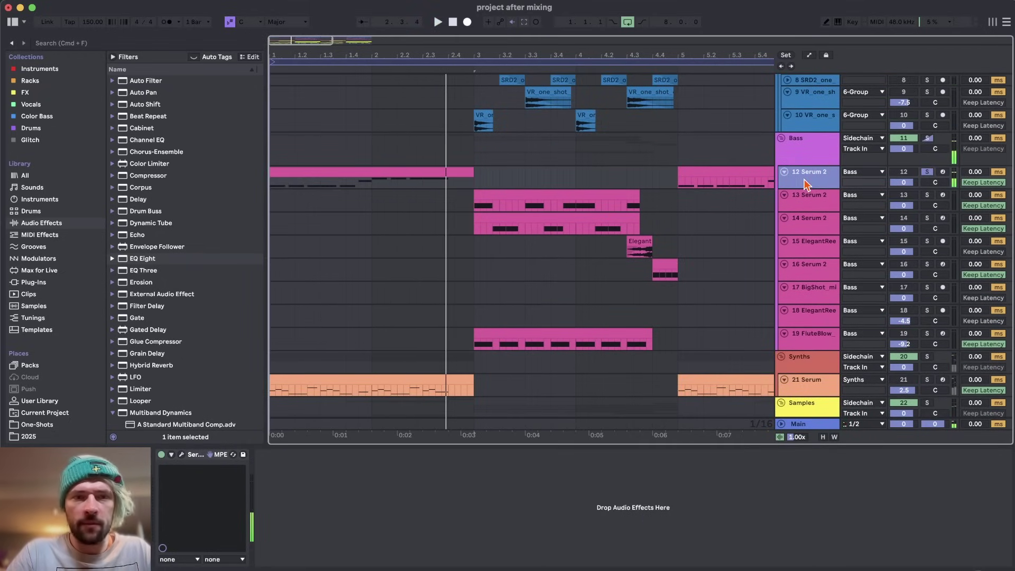
pyautogui.doubleClick(153, 261)
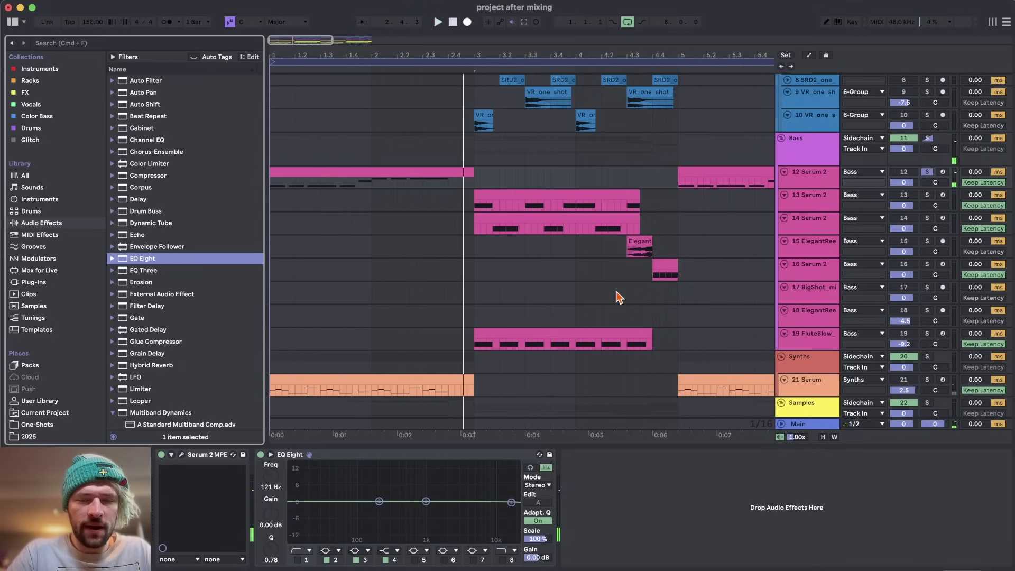
# Step: Solo the track 21 Serum synth together with bass track 12 and listen to how the two layers overlap
pyautogui.click(826, 385)
pyautogui.click(287, 381)
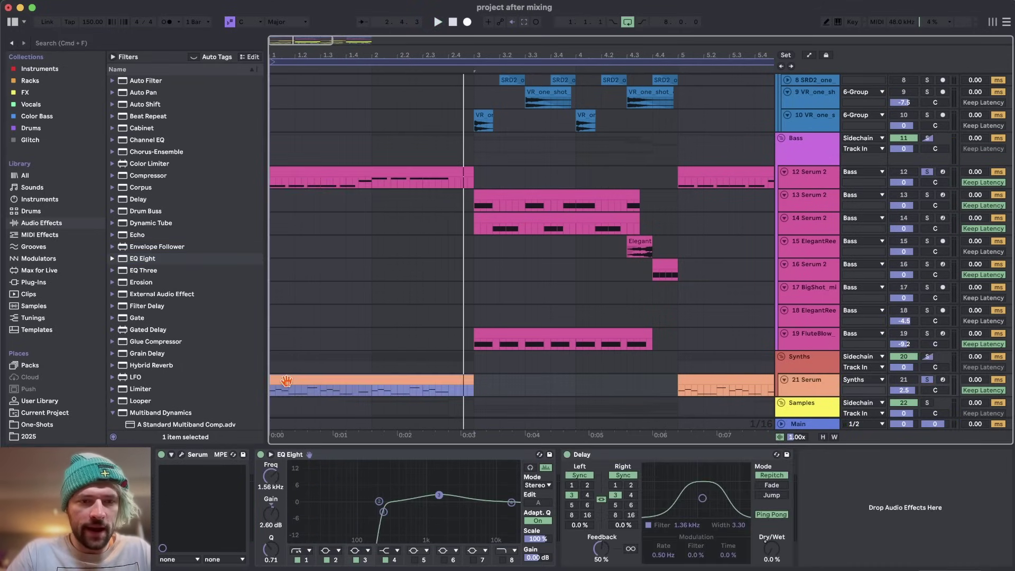
pyautogui.press('space')
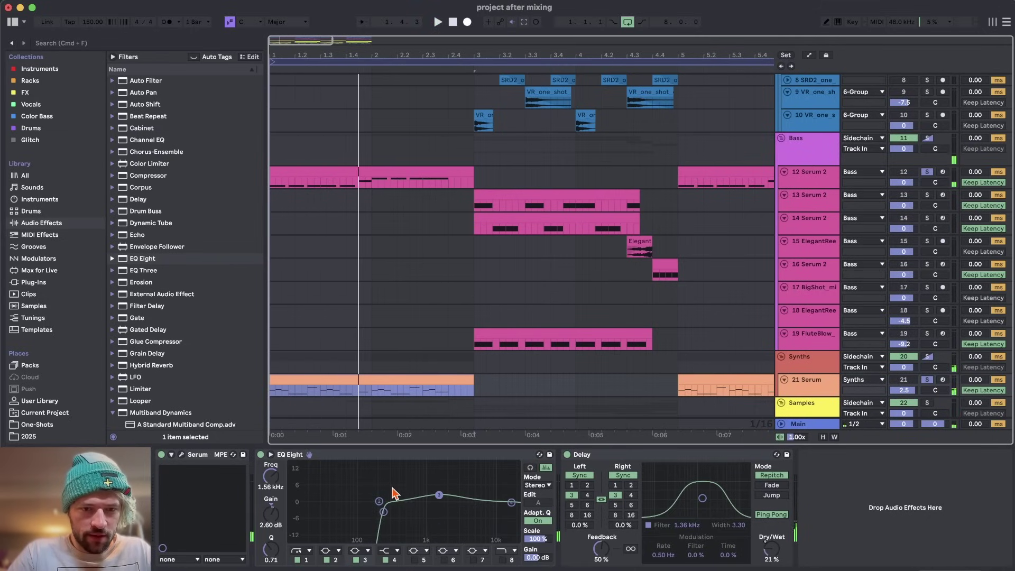
pyautogui.click(392, 493)
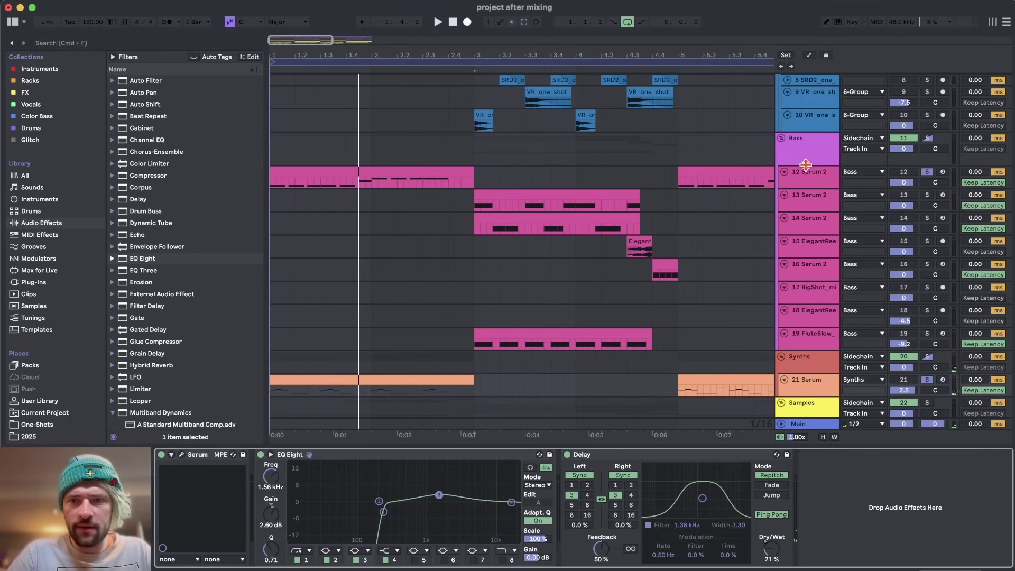
# Step: Cut 15 dB at 400 Hz in track 12's EQ Eight and play it back with the synth
pyautogui.click(805, 166)
pyautogui.click(380, 502)
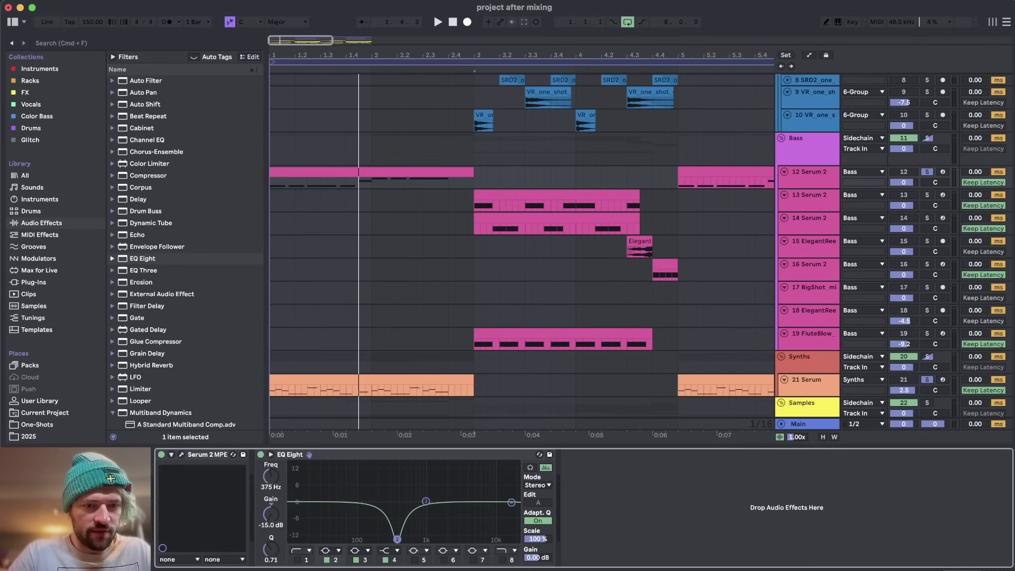
pyautogui.moveTo(398, 540); pyautogui.dragTo(399, 540)
pyautogui.press('space')
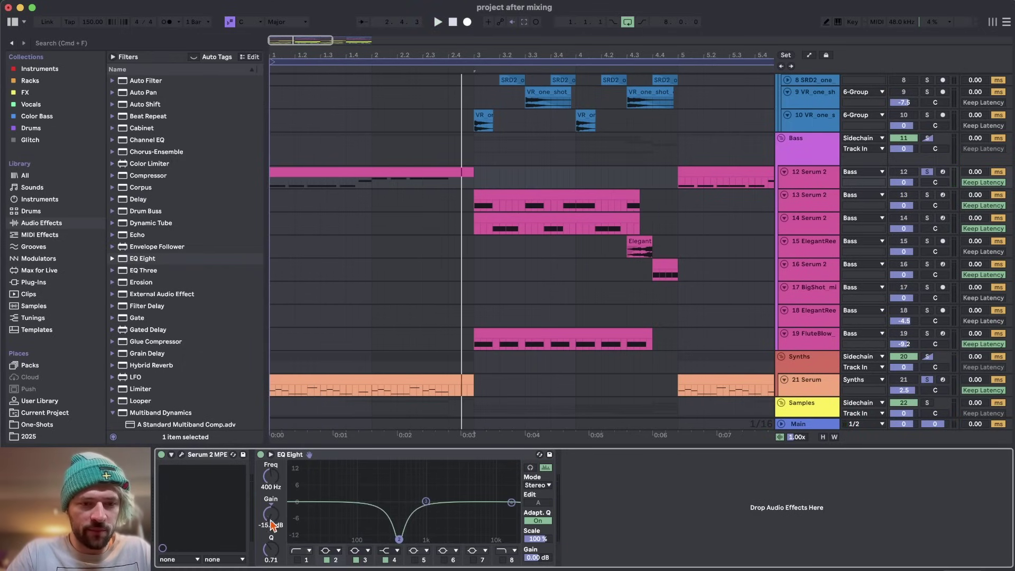
# Step: Try a 6.43 dB boost at 400 Hz in track 12's EQ Eight during playback
pyautogui.press('space')
pyautogui.moveTo(272, 519); pyautogui.dragTo(272, 484)
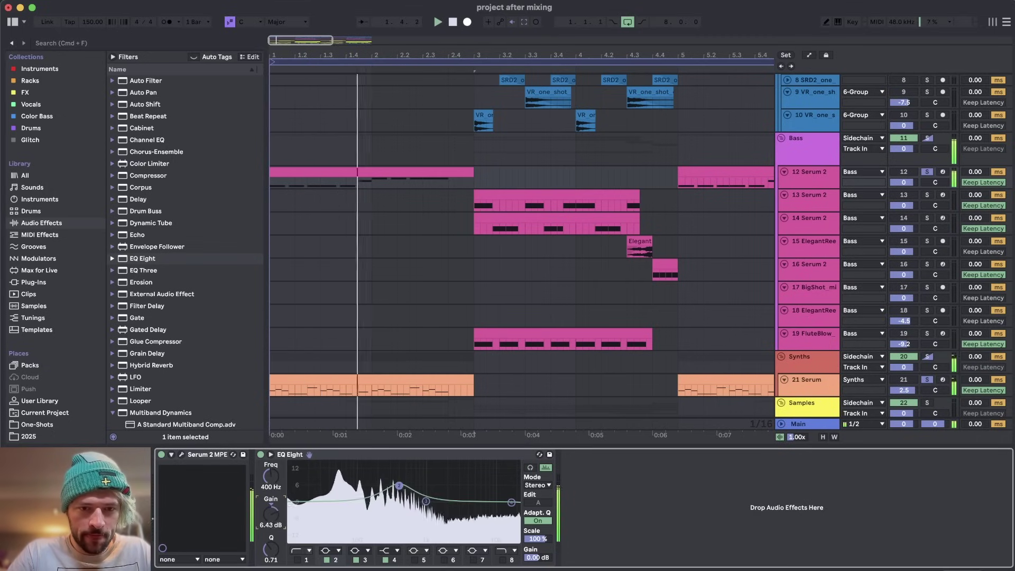
pyautogui.press('space')
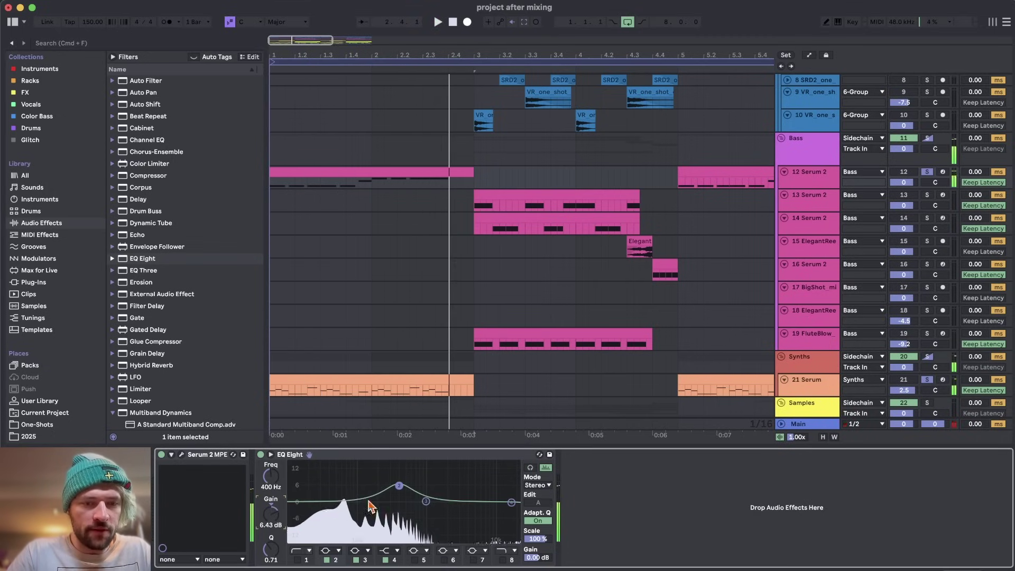
# Step: Restore the 400 Hz cut on track 12, enable a high cut at 21.5 kHz in its EQ Eight and unsolo both layers
pyautogui.click(406, 391)
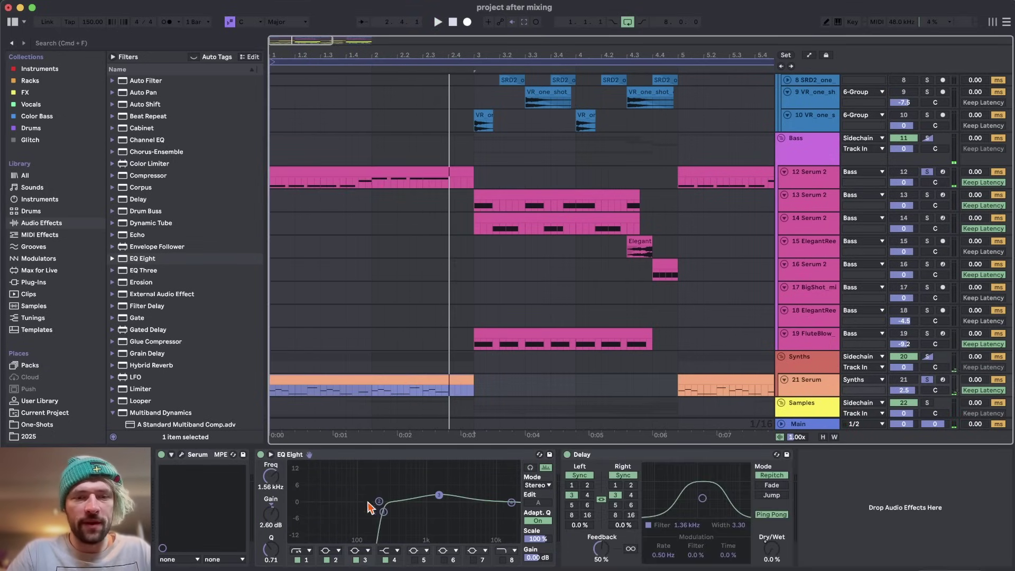
pyautogui.click(460, 249)
pyautogui.press('space')
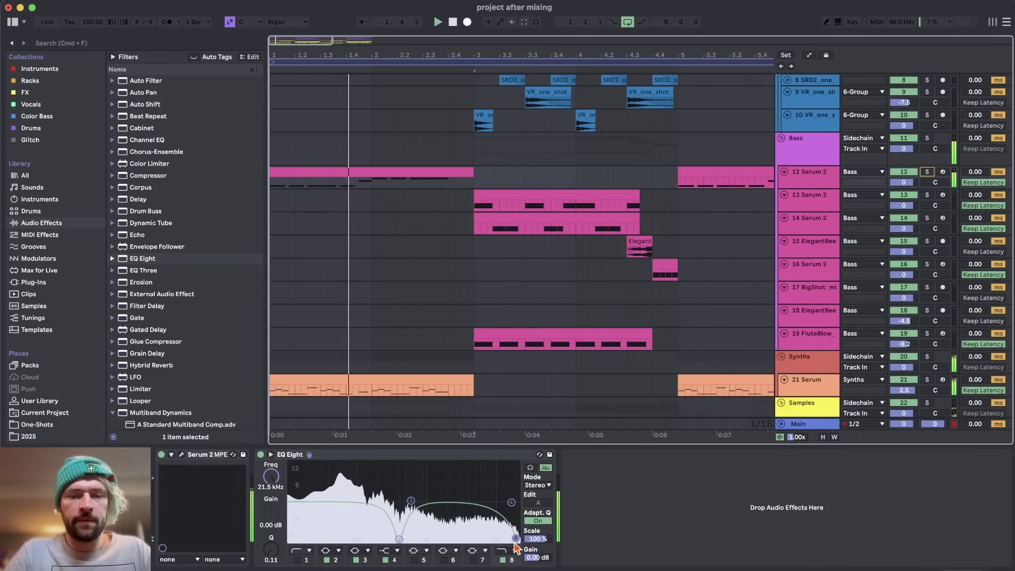
# Step: Set track 31's Auto Pan to Normal with a 1/8 rate and 11.1% shape, and unsolo the track to hear the mix
pyautogui.scroll(5, 415, 268)
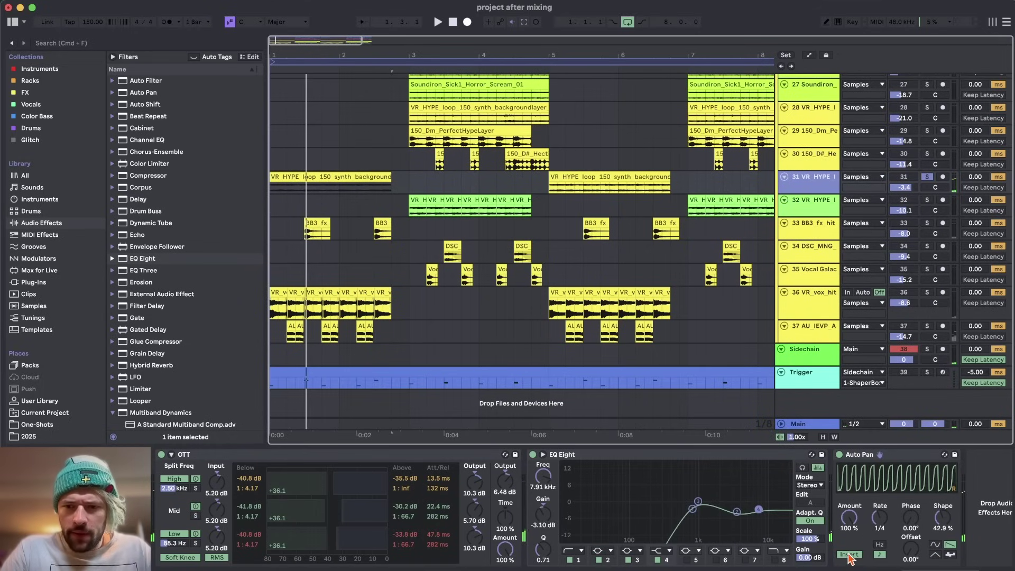
pyautogui.click(849, 554)
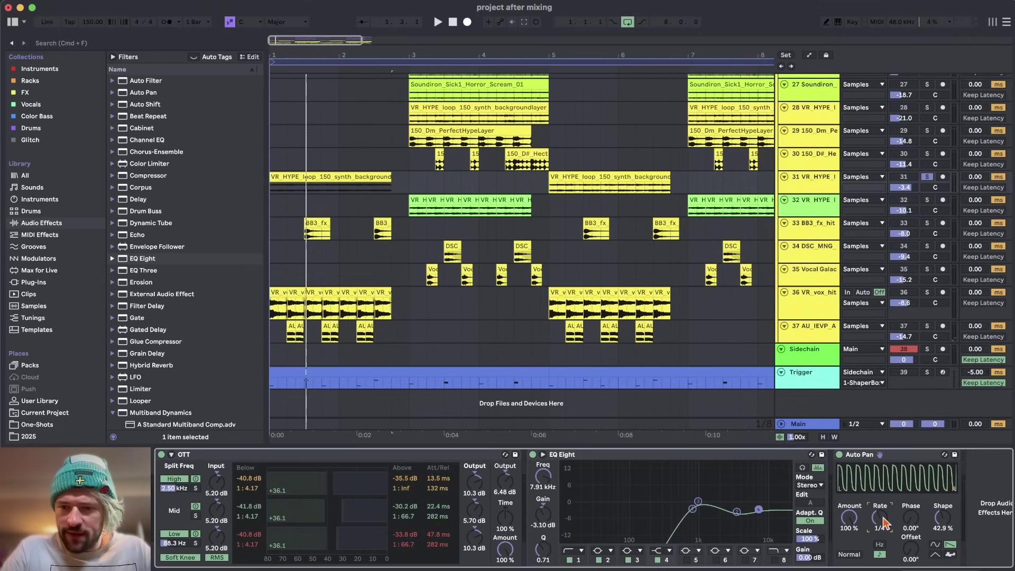
pyautogui.moveTo(884, 522); pyautogui.dragTo(903, 464)
pyautogui.press('space')
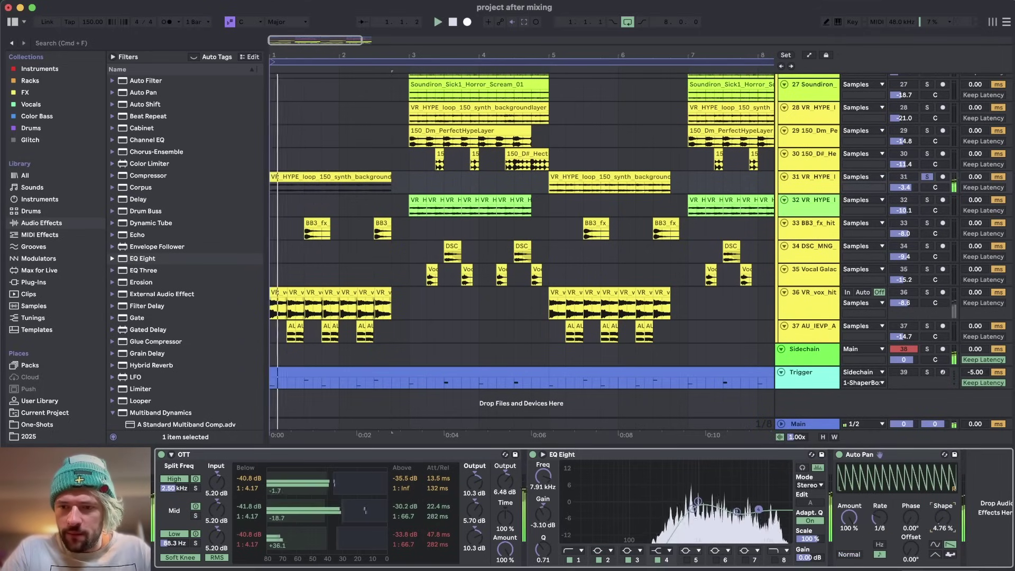
pyautogui.click(927, 177)
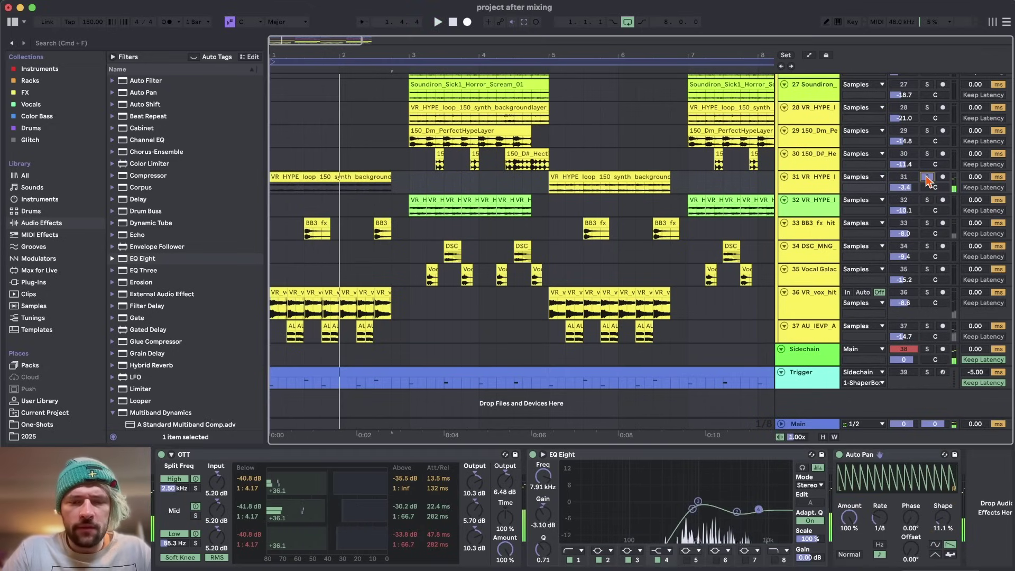
pyautogui.press('space')
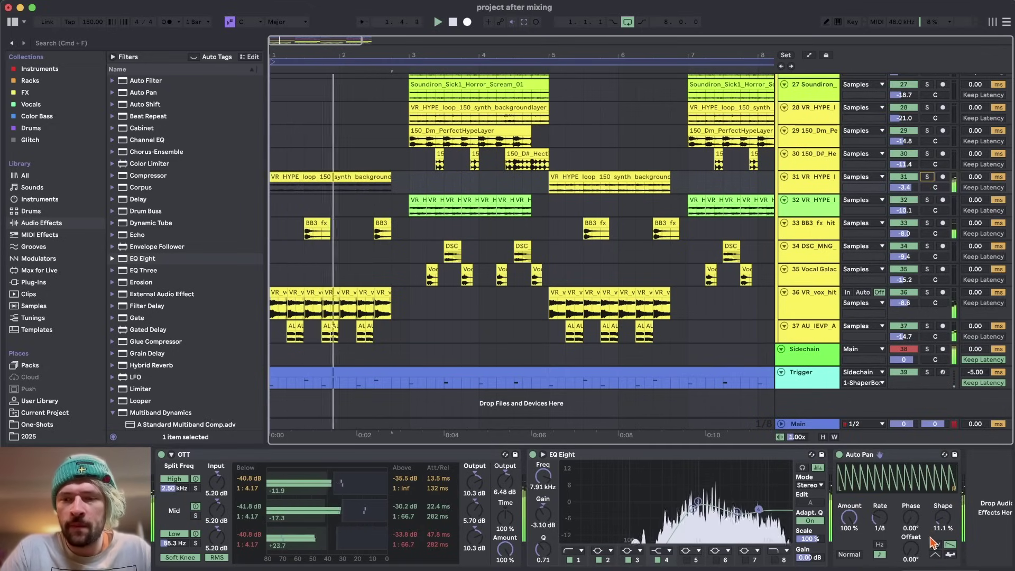
# Step: Raise the shape of track 31's Auto Pan to 34.9% during playback
pyautogui.moveTo(944, 521); pyautogui.dragTo(945, 489)
pyautogui.scroll(3, 929, 111)
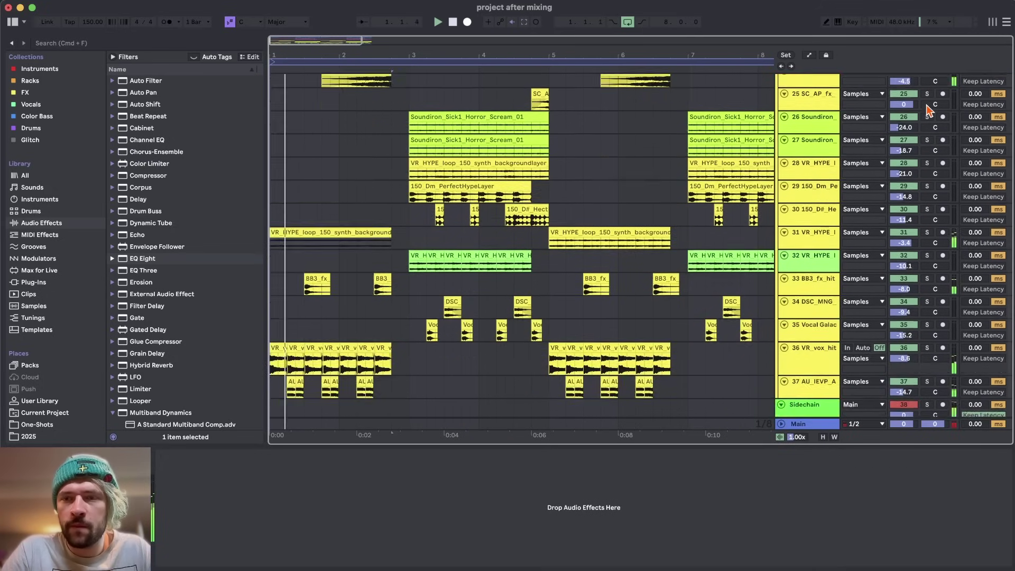
pyautogui.scroll(-3, 929, 111)
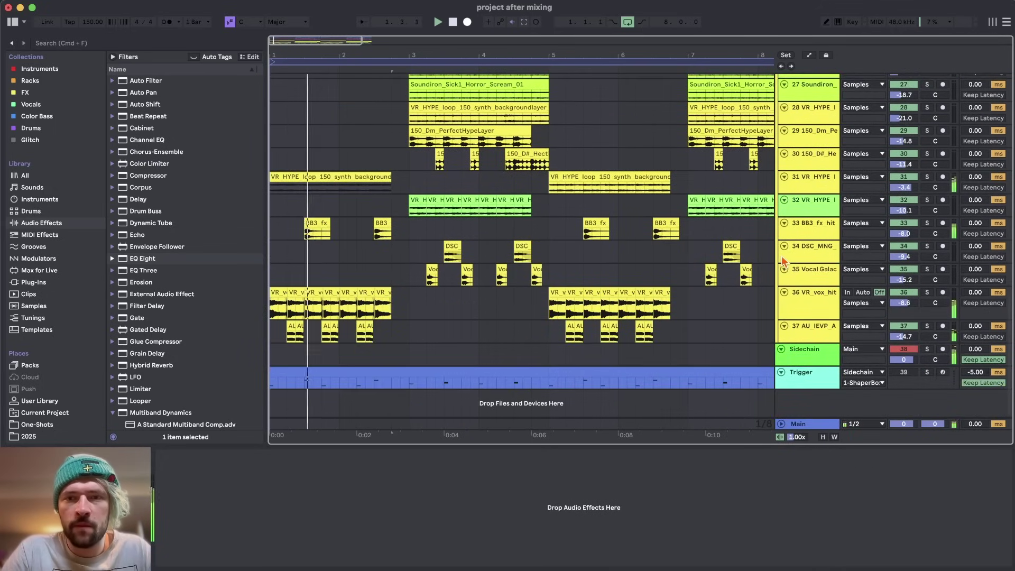
# Step: Add an Auto Pan after the Delay on track 36 with 0° phase and Invert enabled, and play it back with track 31
pyautogui.click(933, 303)
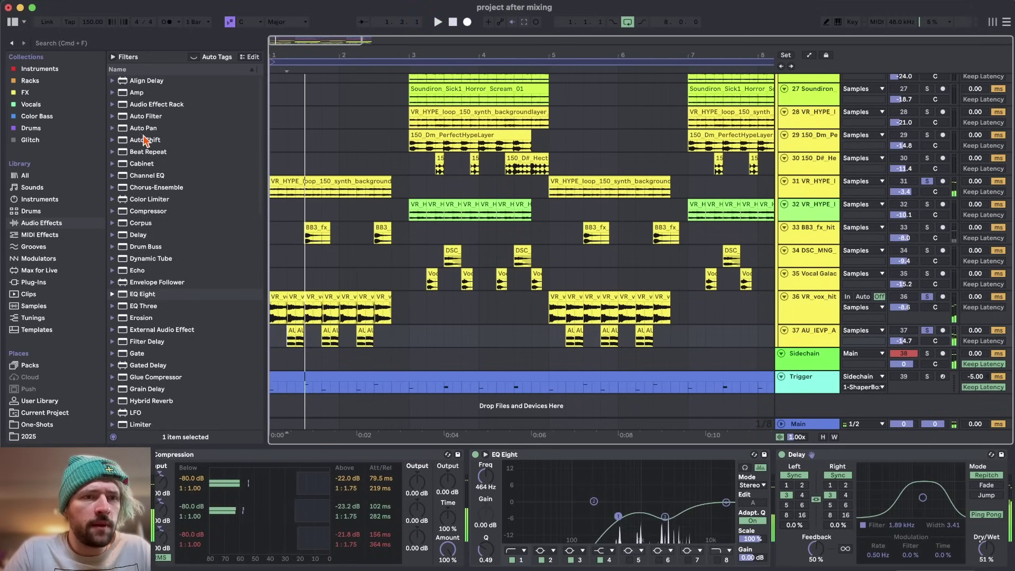
pyautogui.doubleClick(142, 129)
pyautogui.click(897, 555)
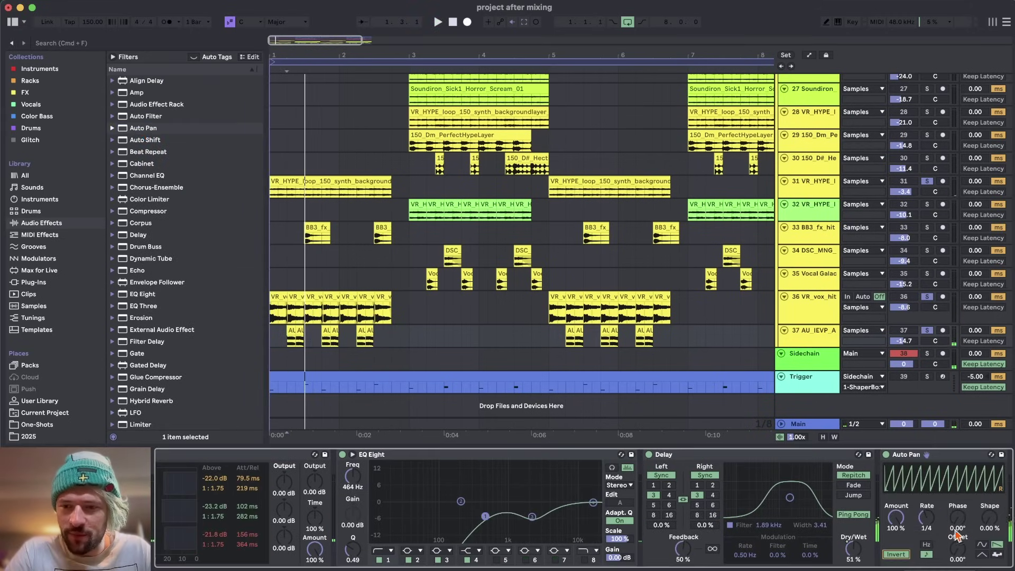
pyautogui.press('space')
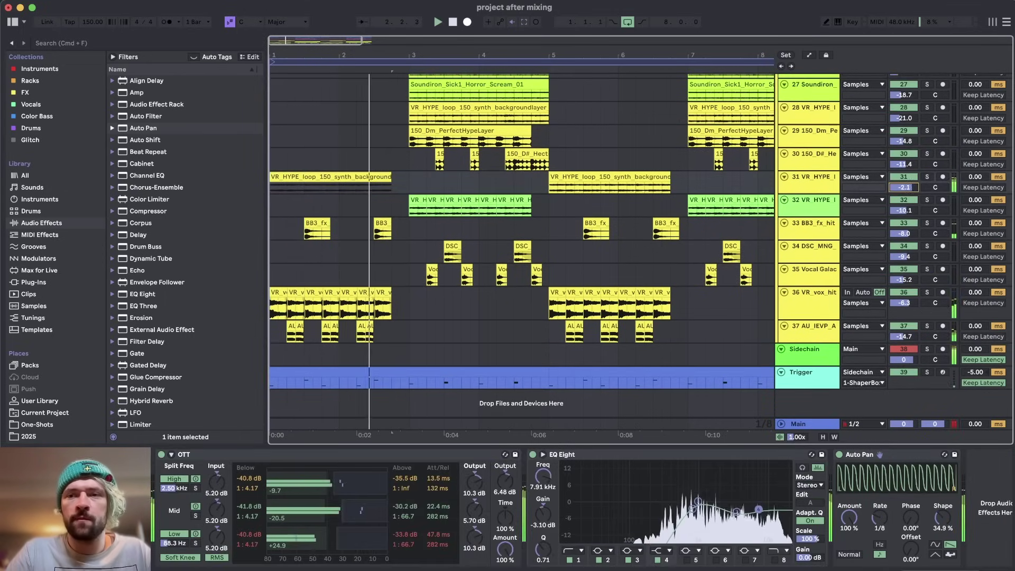
# Step: Add an Auto Pan to riser track 24 and set it to Normal with a 1/16 rate, 0° phase and 24.6% shape
pyautogui.scroll(5, 507, 227)
pyautogui.click(324, 294)
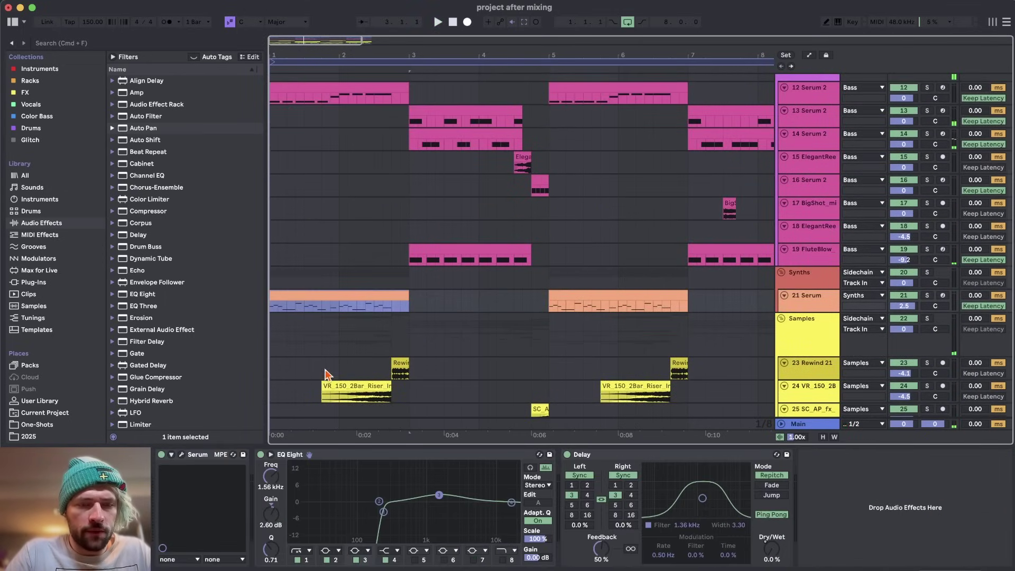
pyautogui.scroll(-8, 332, 363)
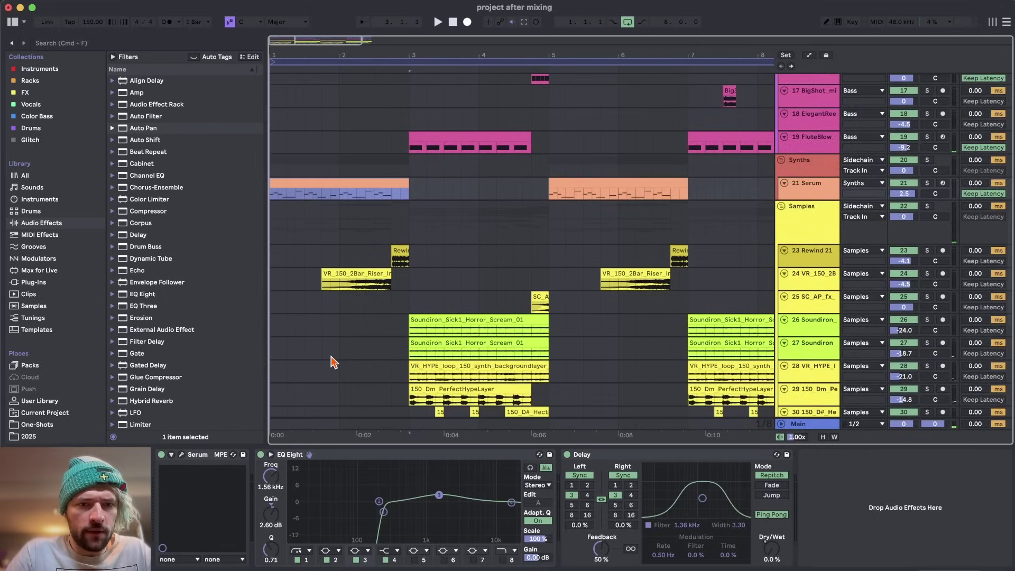
pyautogui.scroll(2, 334, 359)
pyautogui.click(345, 248)
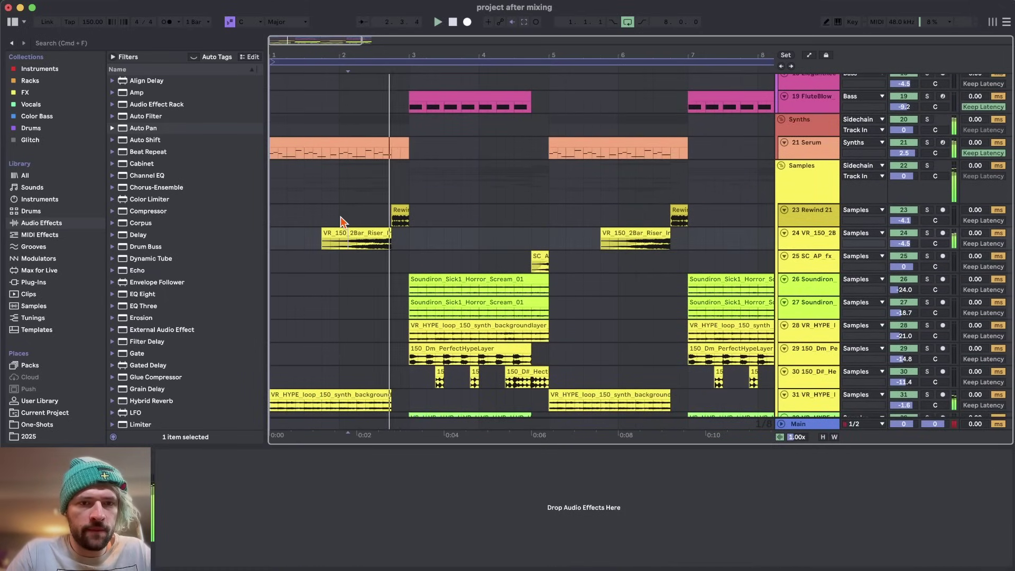
pyautogui.press('space')
pyautogui.scroll(4, 322, 244)
pyautogui.click(323, 245)
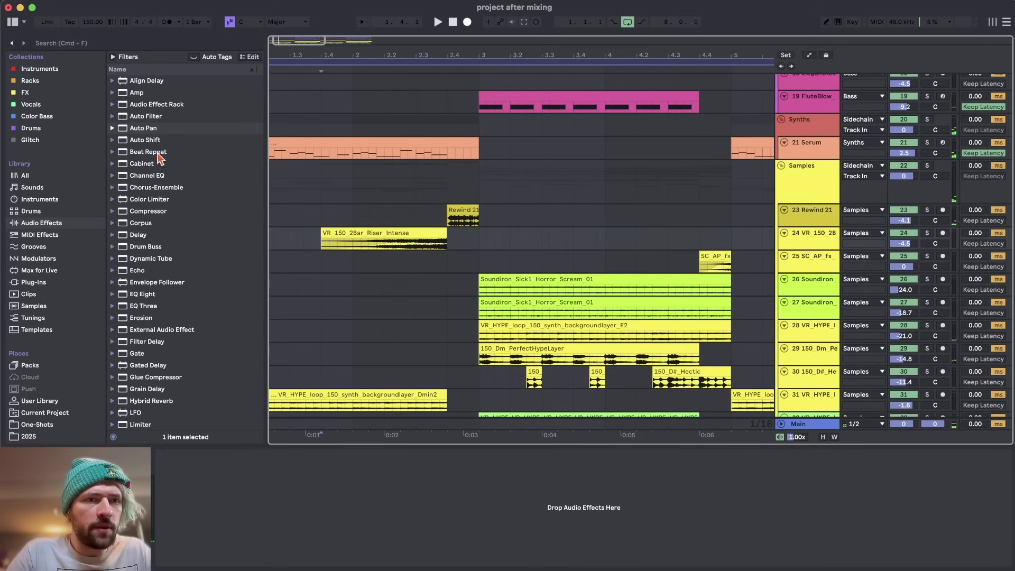
pyautogui.moveTo(145, 128); pyautogui.dragTo(297, 190)
pyautogui.moveTo(337, 239); pyautogui.dragTo(337, 239)
pyautogui.click(226, 524)
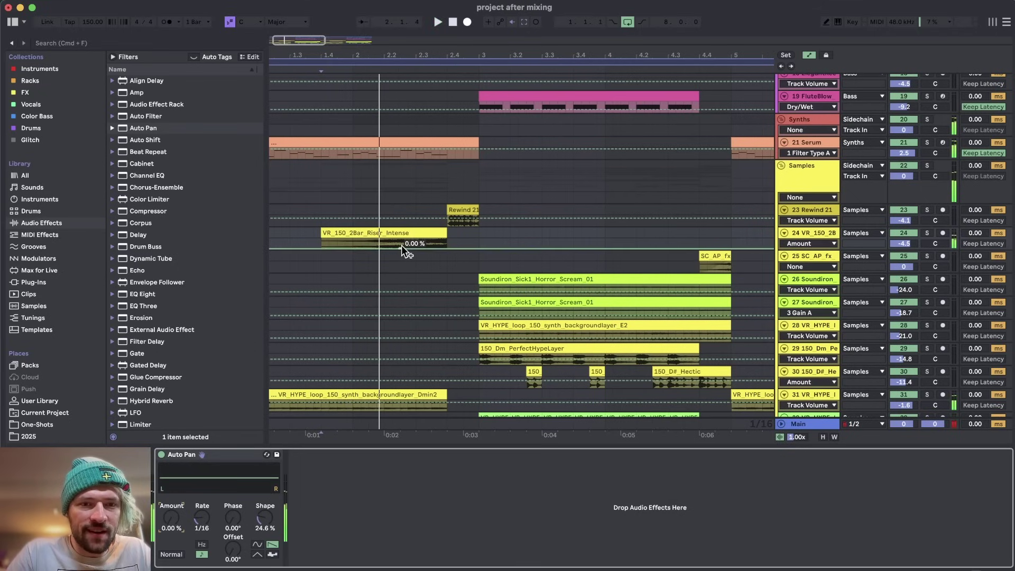
# Step: Automate track 24's Auto Pan amount to ramp from 0% to 100% by the riser's end, and duplicate the first four bars for the second riser
pyautogui.moveTo(408, 249); pyautogui.dragTo(400, 249)
pyautogui.moveTo(447, 248); pyautogui.dragTo(447, 239)
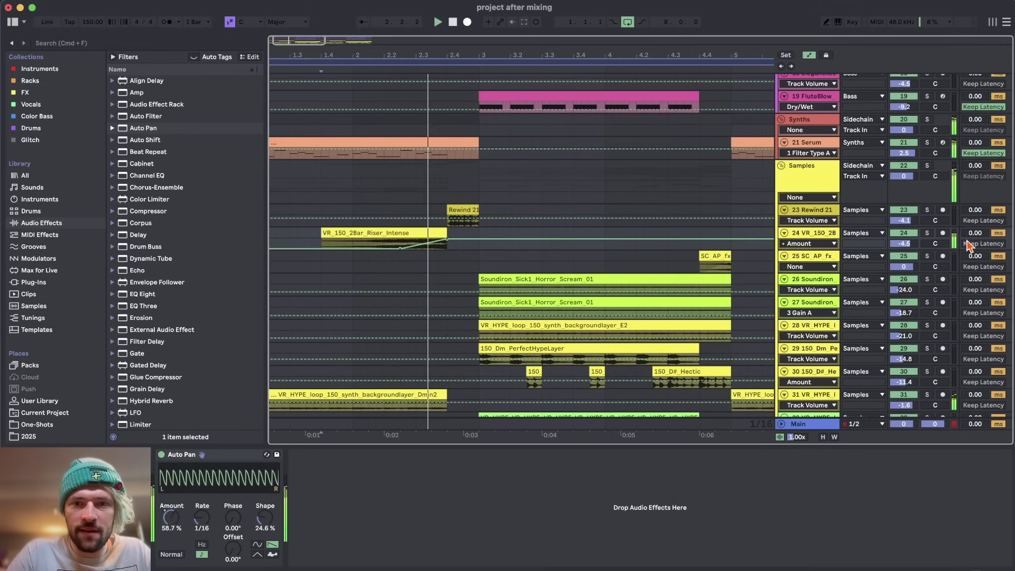
pyautogui.click(927, 234)
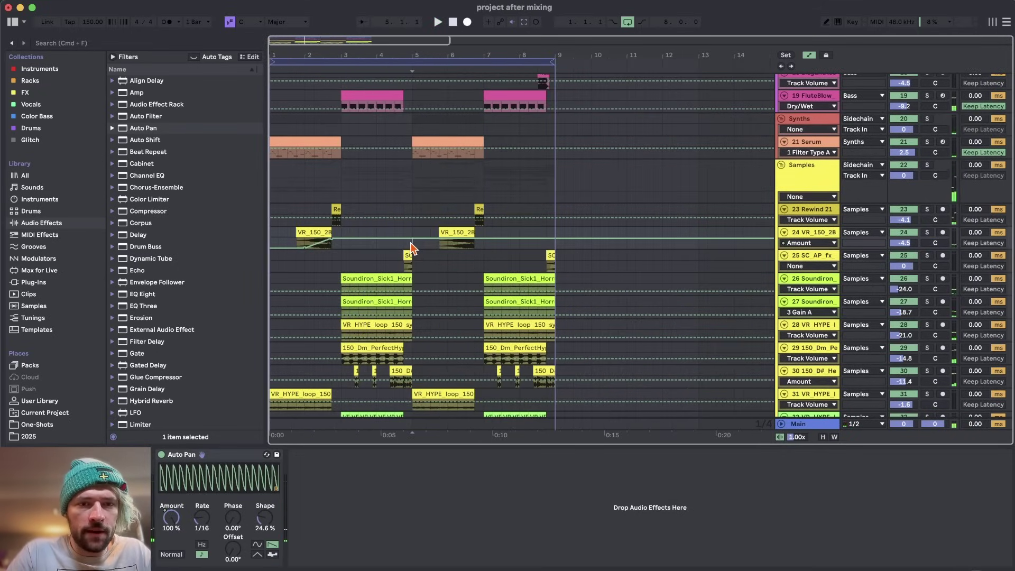
pyautogui.moveTo(412, 245); pyautogui.dragTo(263, 244)
pyautogui.press('super+d')
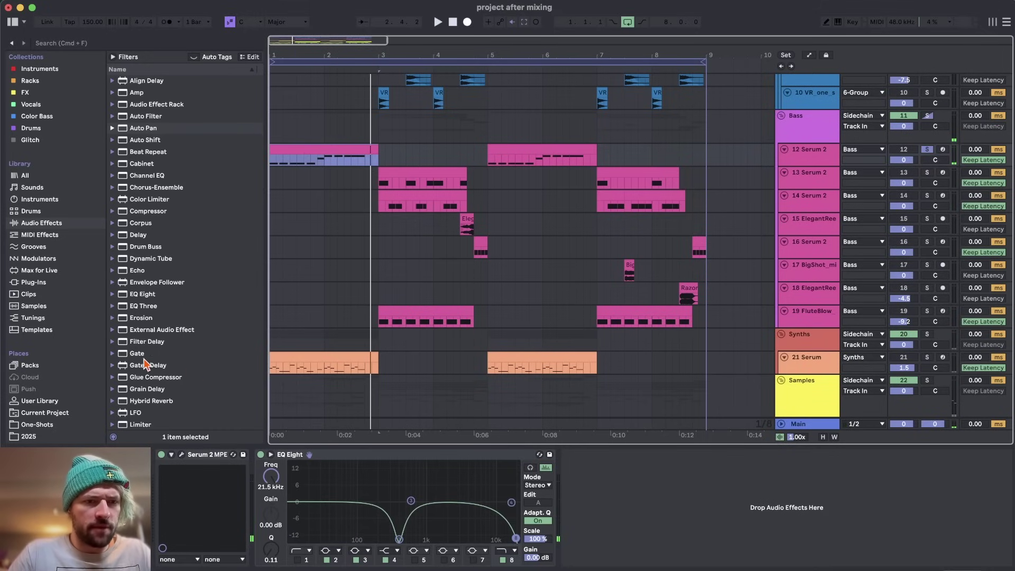
# Step: Insert Multiband Dynamics between Serum 2 and EQ Eight on track 12 with 6 dB input on all three bands
pyautogui.click(299, 365)
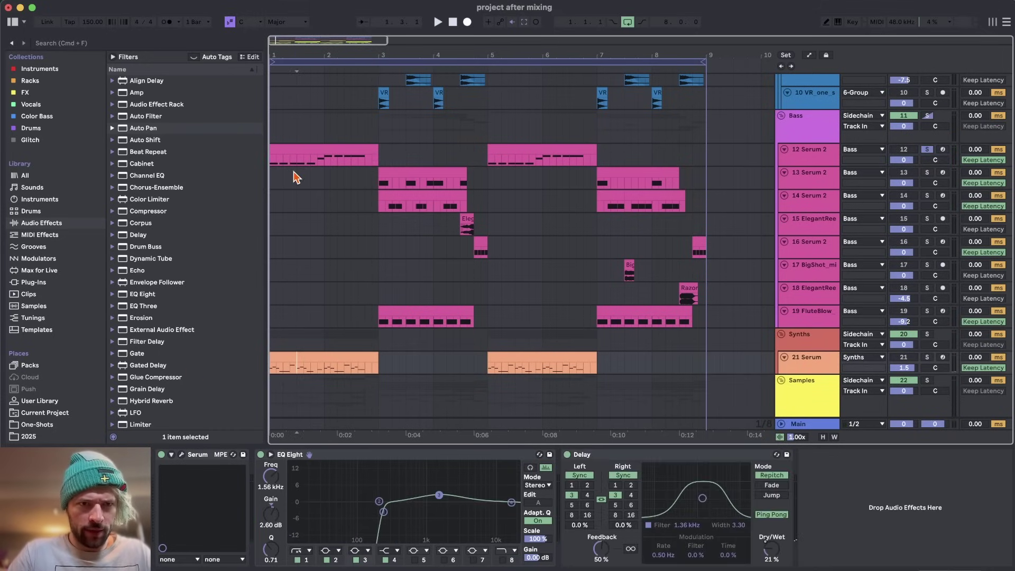
pyautogui.click(289, 149)
pyautogui.press('space')
pyautogui.scroll(-3, 161, 365)
pyautogui.moveTo(160, 372); pyautogui.dragTo(269, 507)
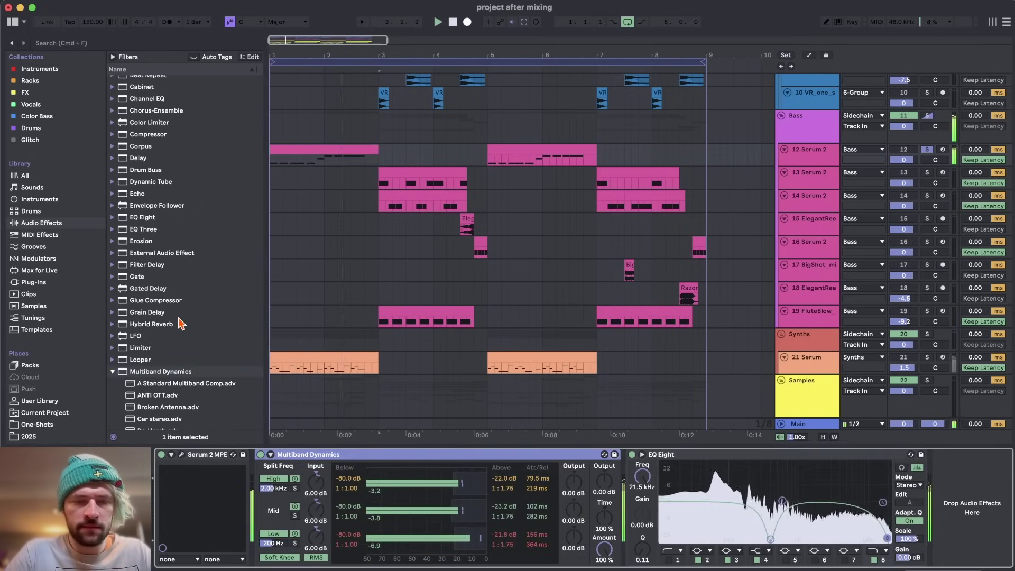
# Step: Enable the sub oscillator in track 12's Serum 2, route it to Direct and raise its level
pyautogui.click(182, 455)
pyautogui.press('space')
pyautogui.click(198, 101)
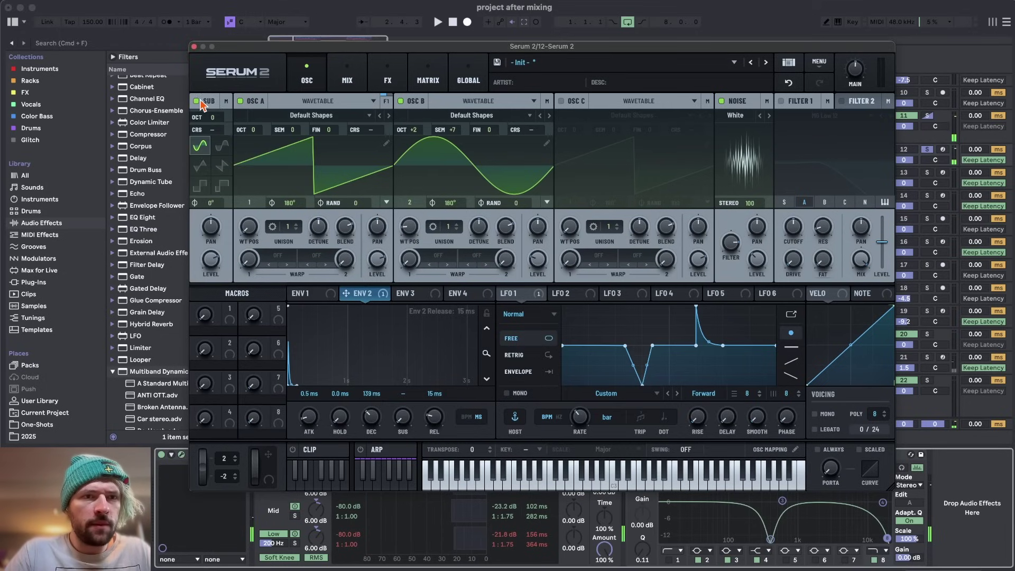
pyautogui.click(226, 105)
pyautogui.click(267, 118)
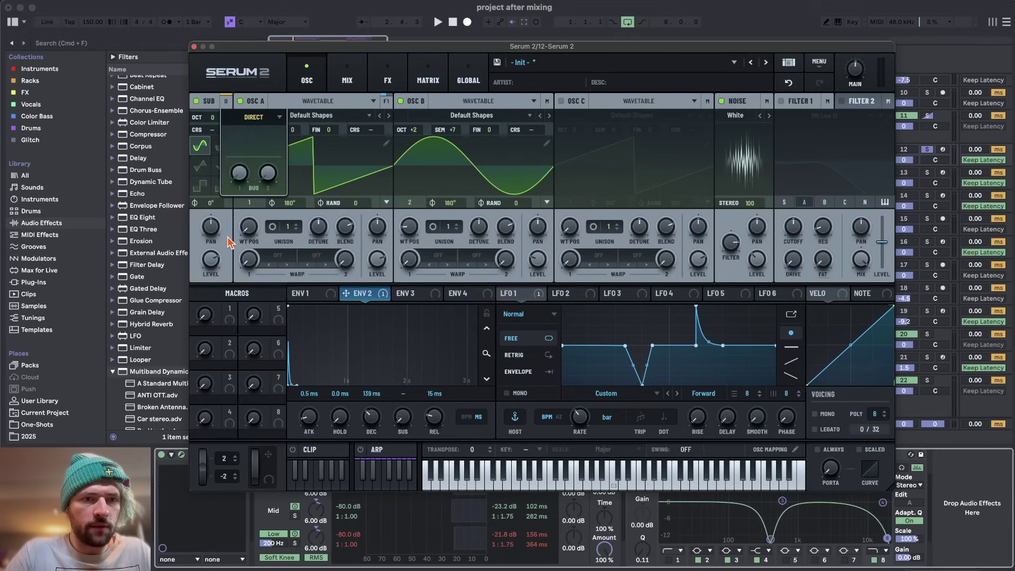
pyautogui.moveTo(211, 259); pyautogui.dragTo(216, 110)
pyautogui.press('space')
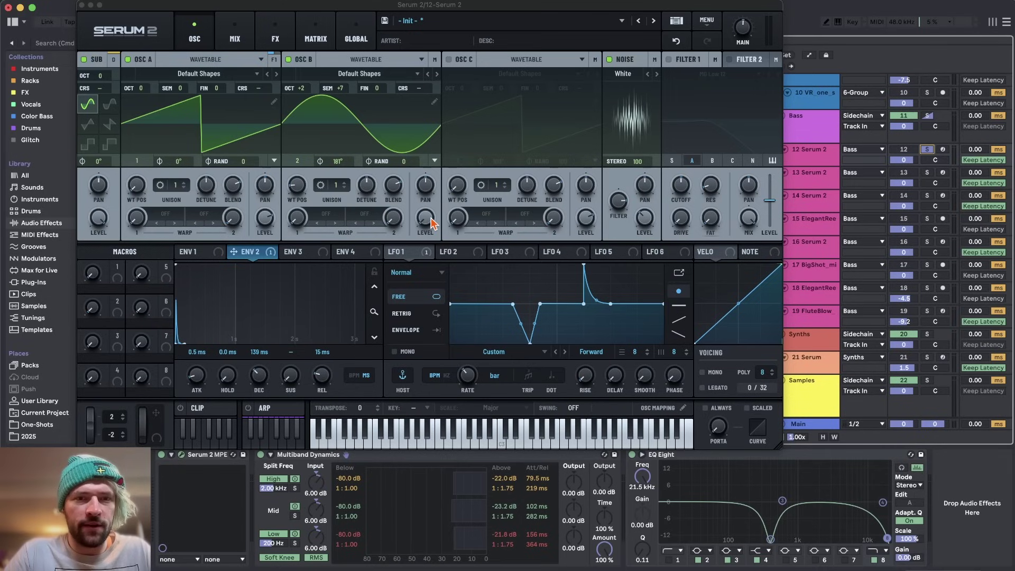
# Step: Turn down Osc B's level in track 12's Serum 2 and modulate that level with LFO 2
pyautogui.moveTo(431, 218); pyautogui.dragTo(416, 249)
pyautogui.press('space')
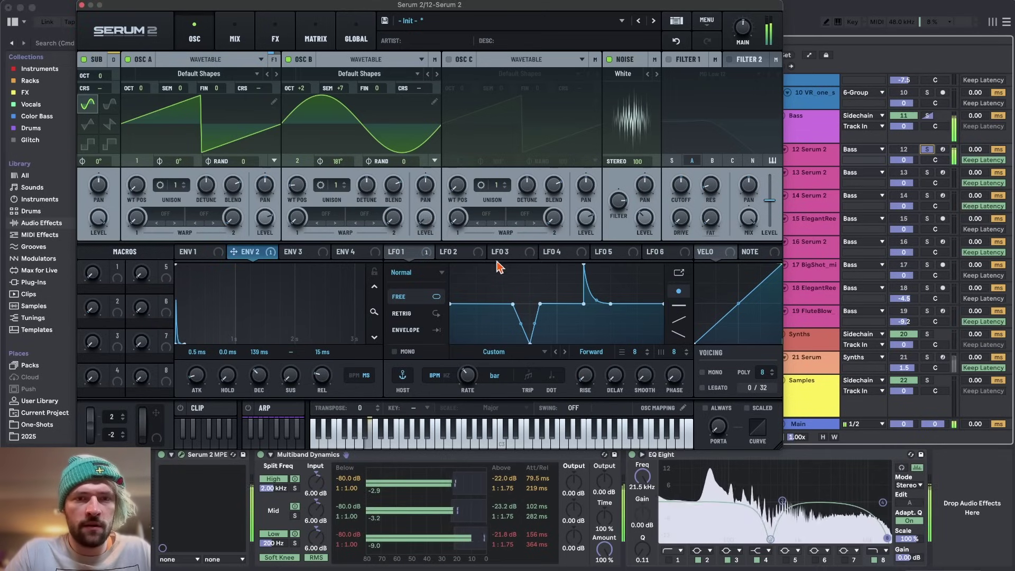
pyautogui.click(465, 258)
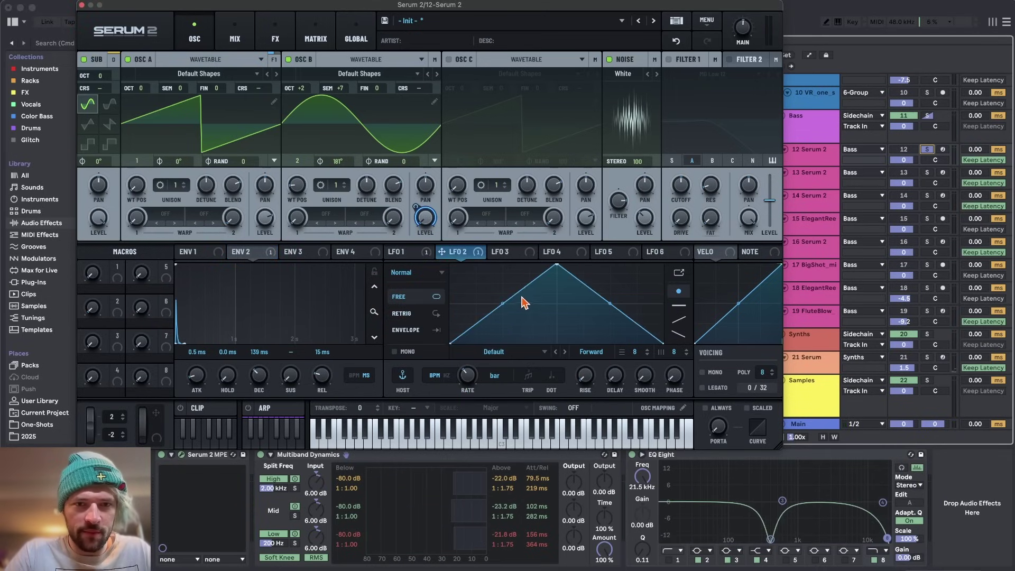
# Step: Shape LFO 2 into a short curved pulse just past mid-cycle, close Serum 2 and play the bass in the mix
pyautogui.moveTo(556, 266); pyautogui.dragTo(465, 341)
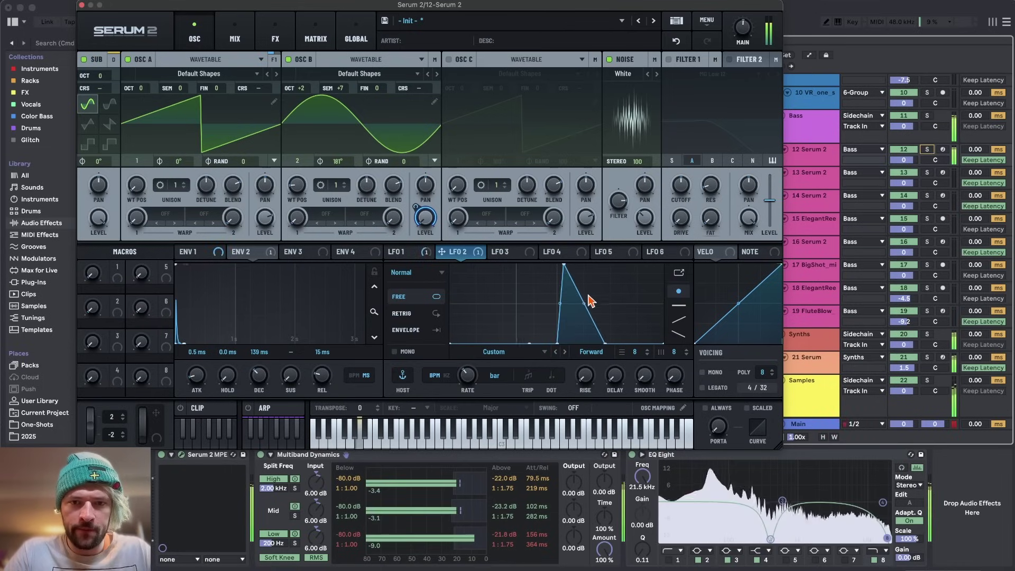
pyautogui.moveTo(584, 303); pyautogui.dragTo(585, 281)
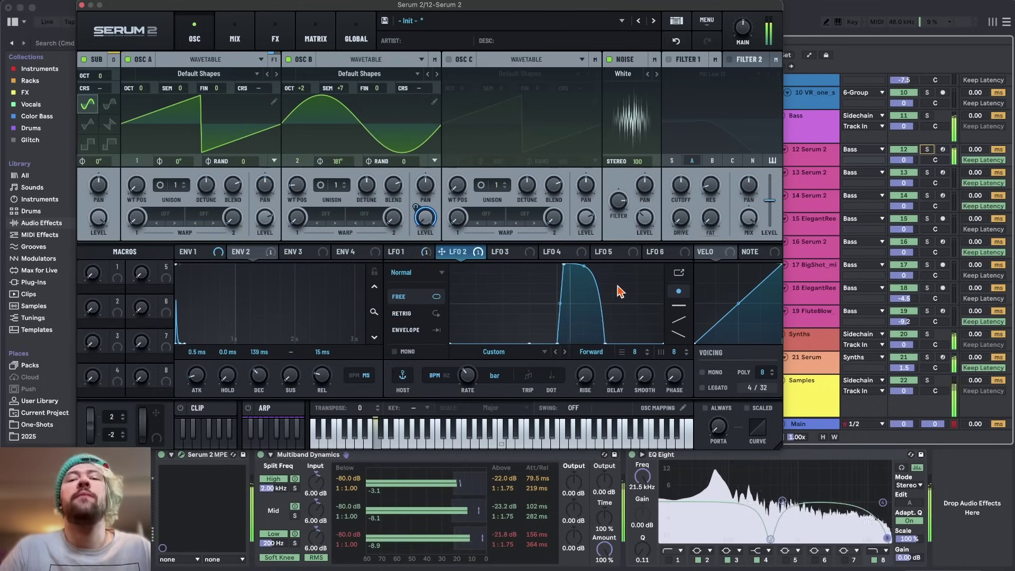
pyautogui.click(414, 254)
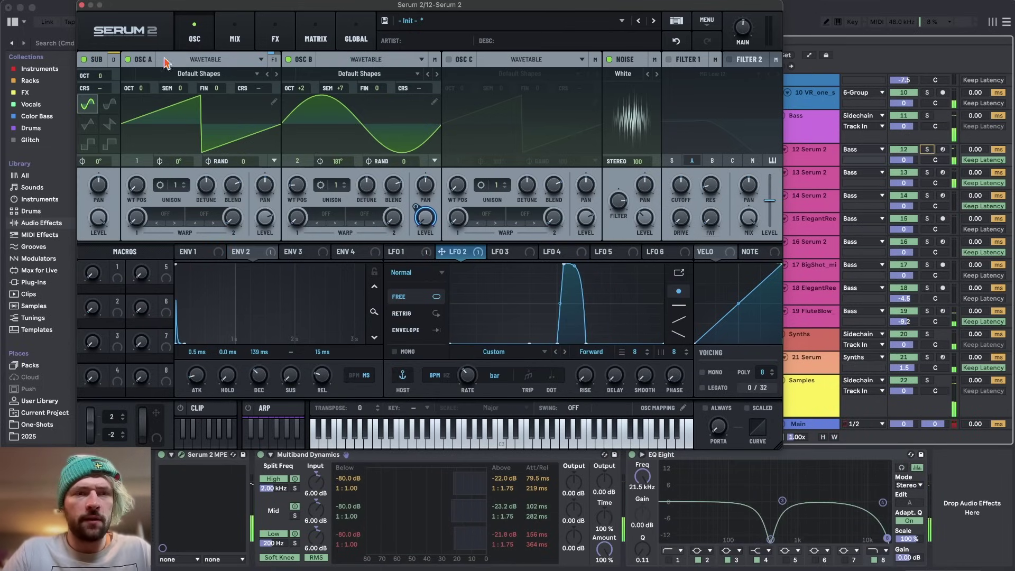
pyautogui.click(82, 5)
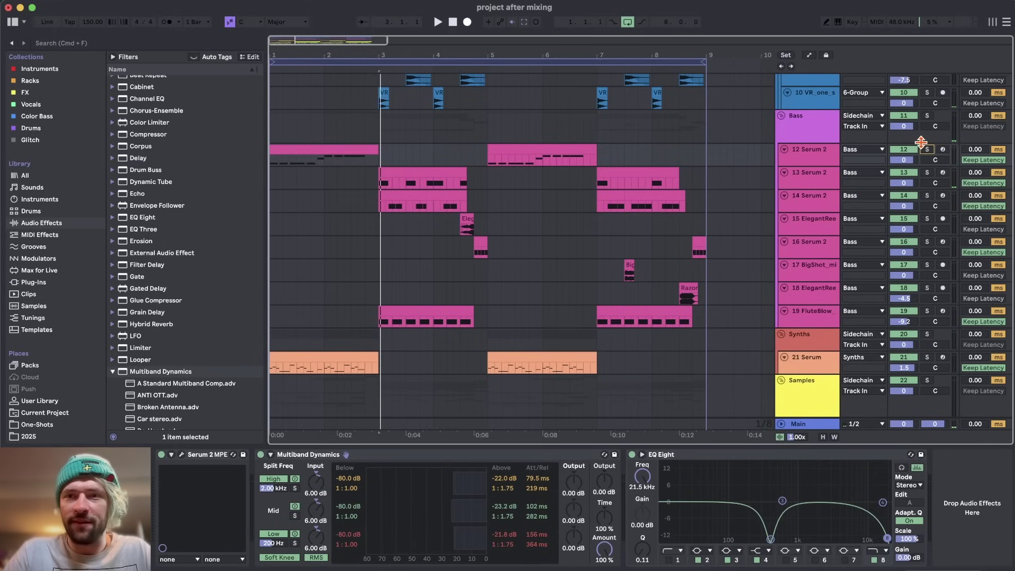
pyautogui.click(924, 150)
pyautogui.press('space')
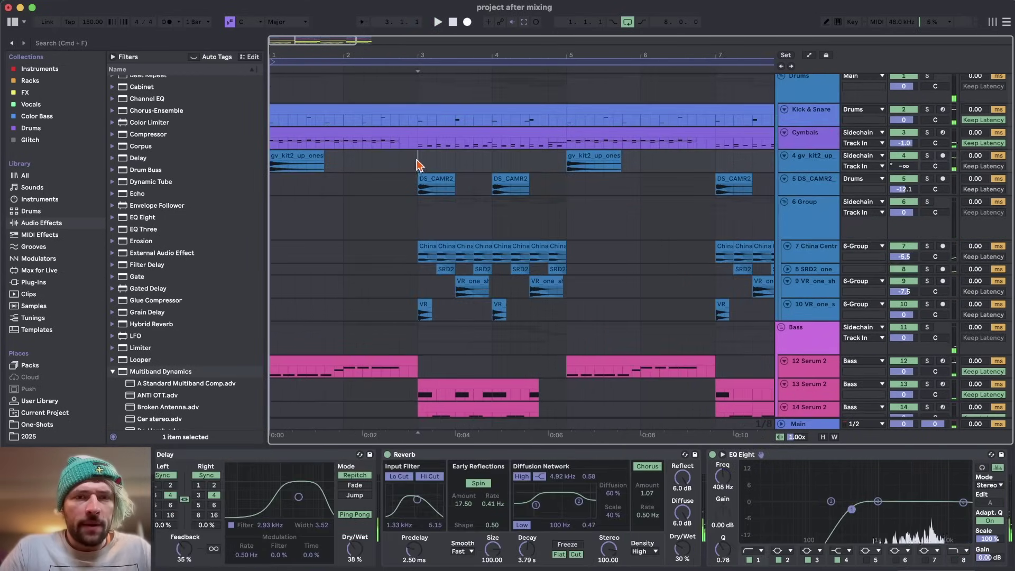
# Step: Enable the sub oscillator in track 13's Serum 2, route it to Direct, raise its level and play it back
pyautogui.moveTo(417, 160); pyautogui.dragTo(261, 342)
pyautogui.click(427, 228)
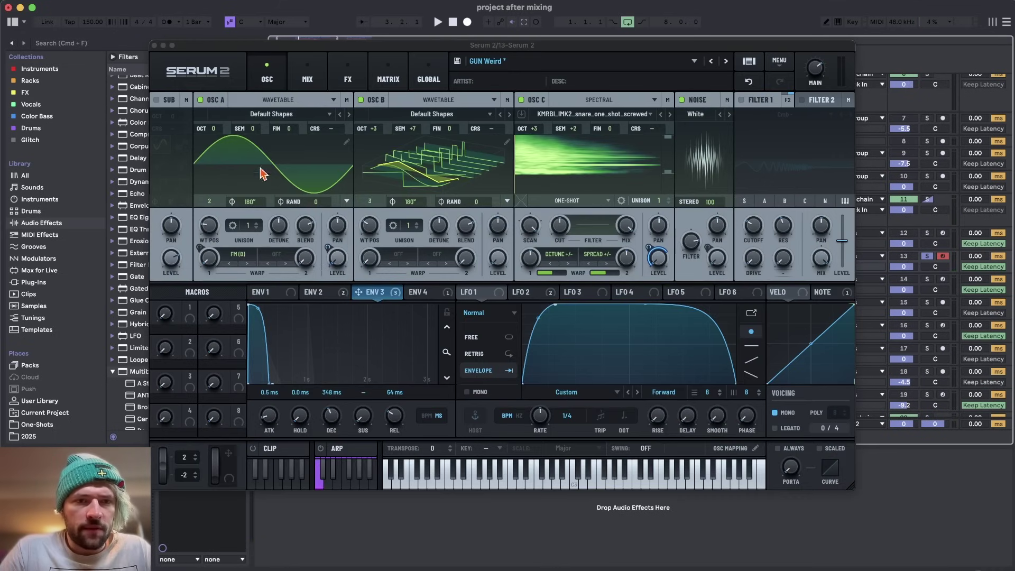
pyautogui.click(157, 99)
pyautogui.click(218, 116)
pyautogui.click(230, 156)
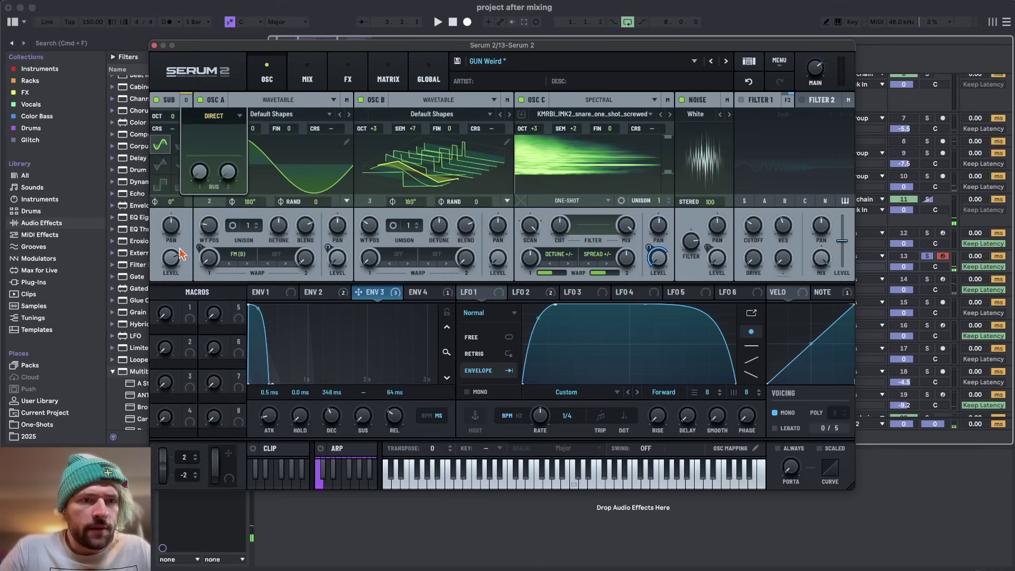
pyautogui.moveTo(173, 255); pyautogui.dragTo(176, 145)
pyautogui.press('space')
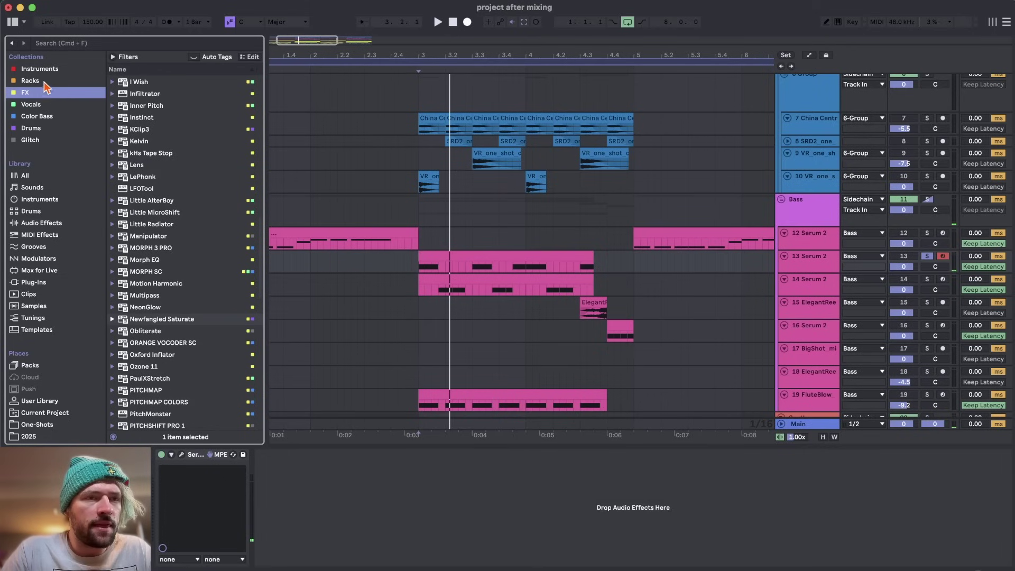
# Step: Add the VR - Gunrack rack to track 13, set Tighten to 113 and show its chains
pyautogui.click(42, 81)
pyautogui.click(164, 261)
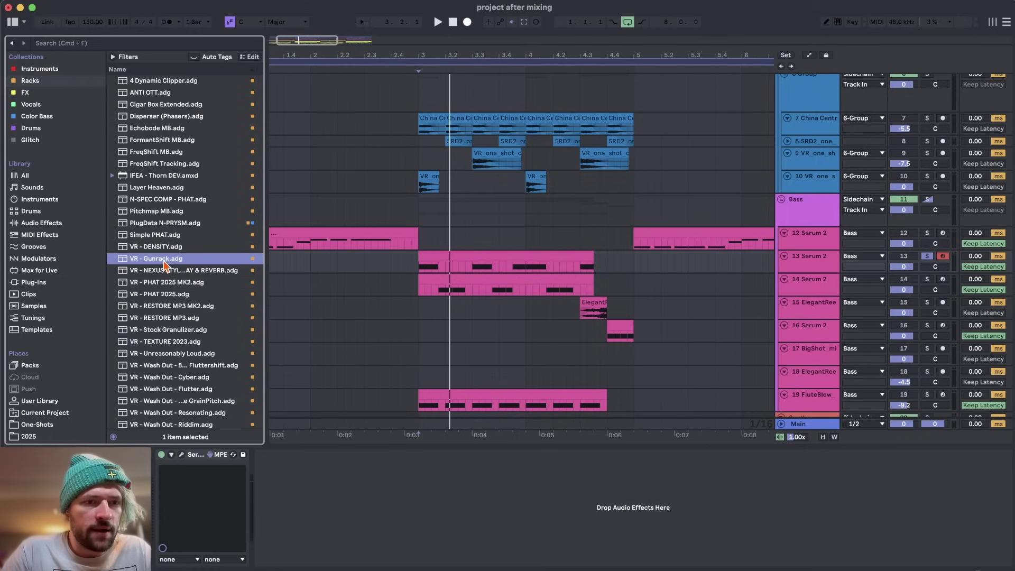
pyautogui.press('Return')
pyautogui.press('space')
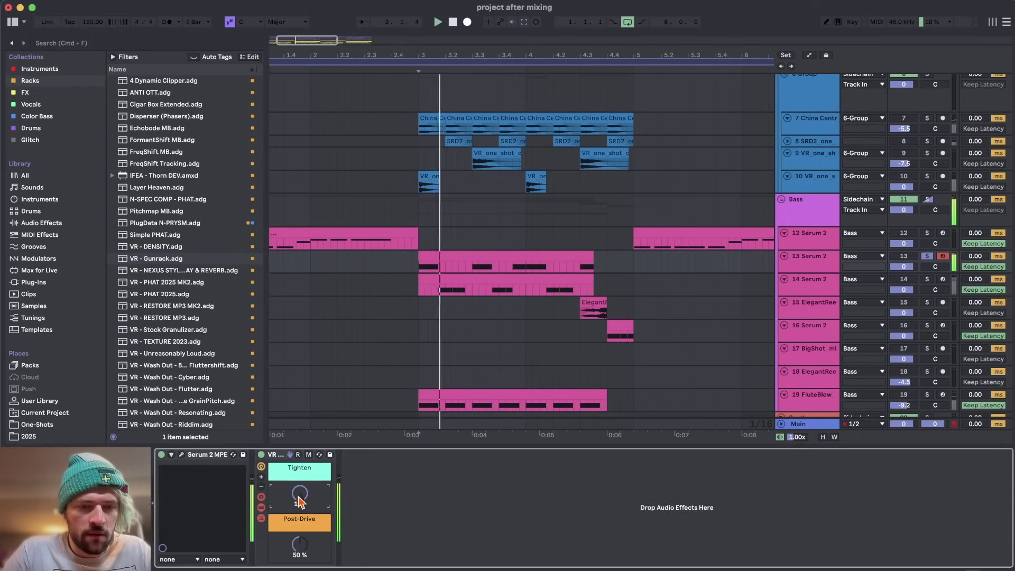
pyautogui.click(261, 509)
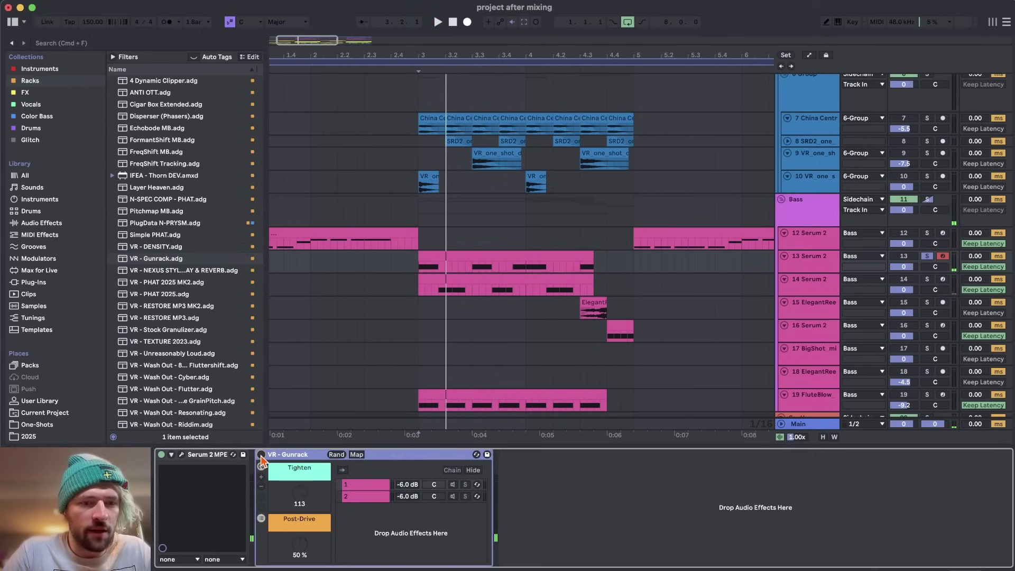
# Step: Add ST4b after the rack on track 13 and set transients to +16.5 dB high, +21.2 dB mid and +45 dB low-mid
pyautogui.click(30, 128)
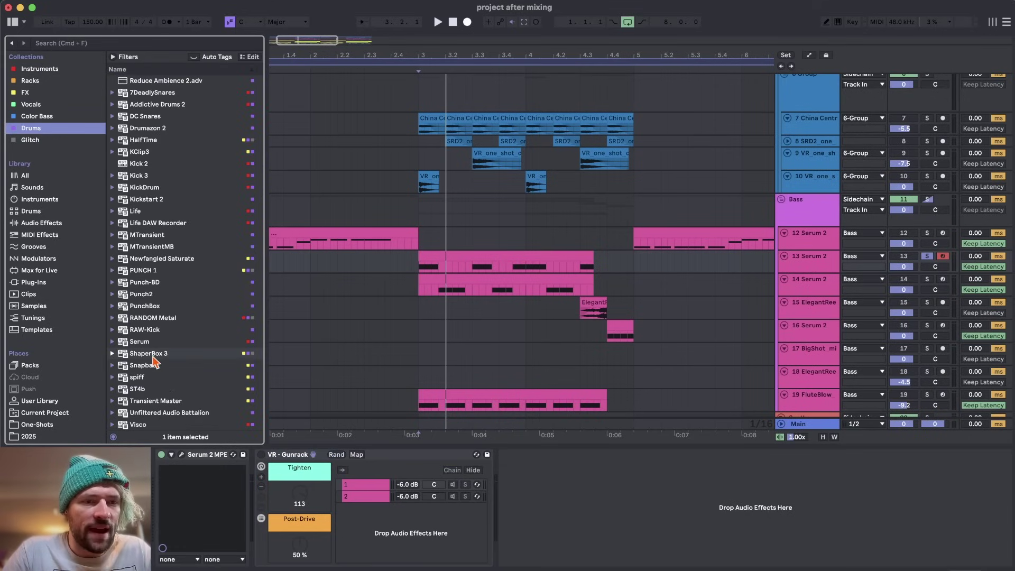
pyautogui.doubleClick(137, 387)
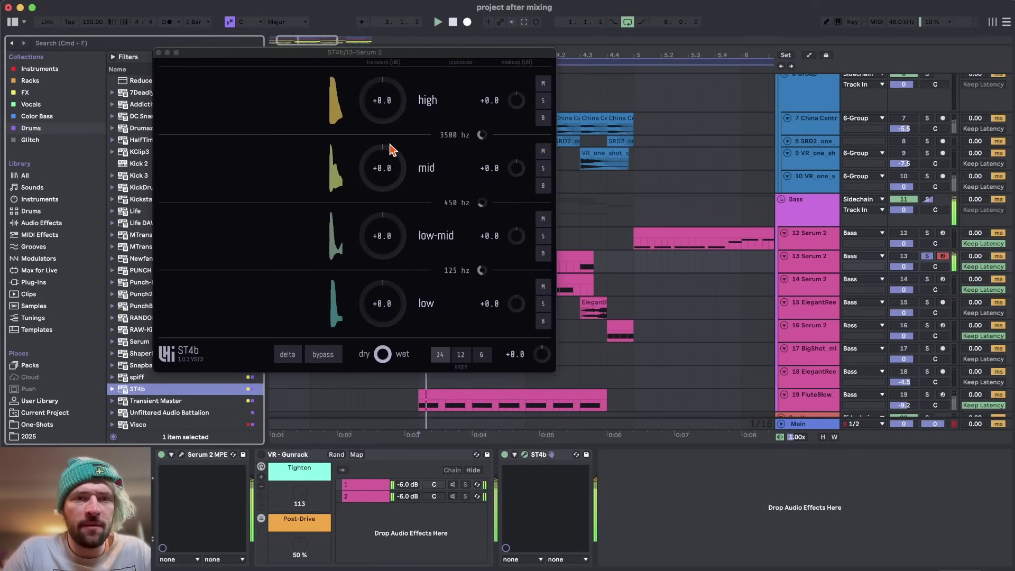
pyautogui.moveTo(383, 177); pyautogui.dragTo(383, 97)
pyautogui.moveTo(384, 235); pyautogui.dragTo(384, 156)
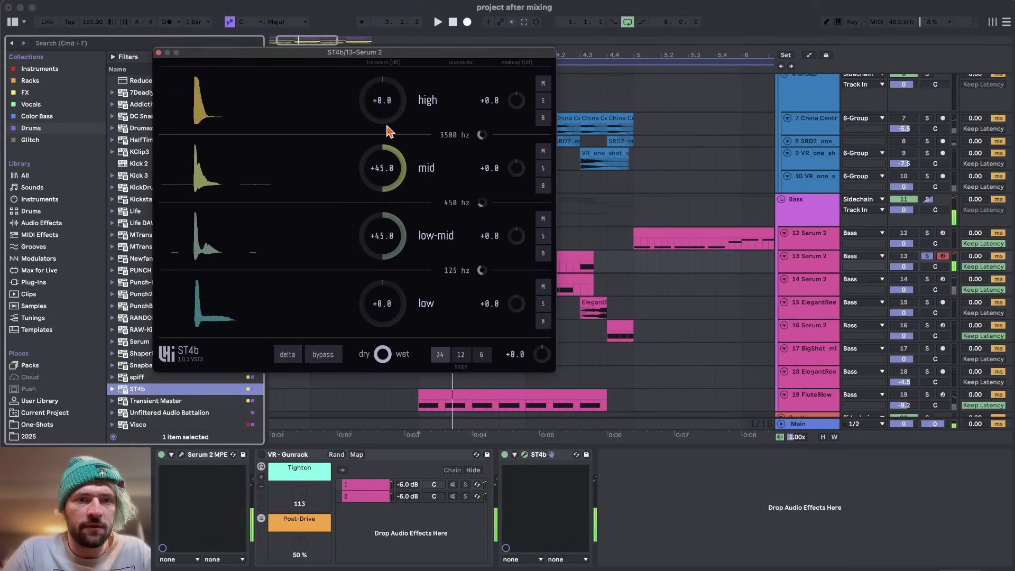
pyautogui.moveTo(385, 110); pyautogui.dragTo(385, 32)
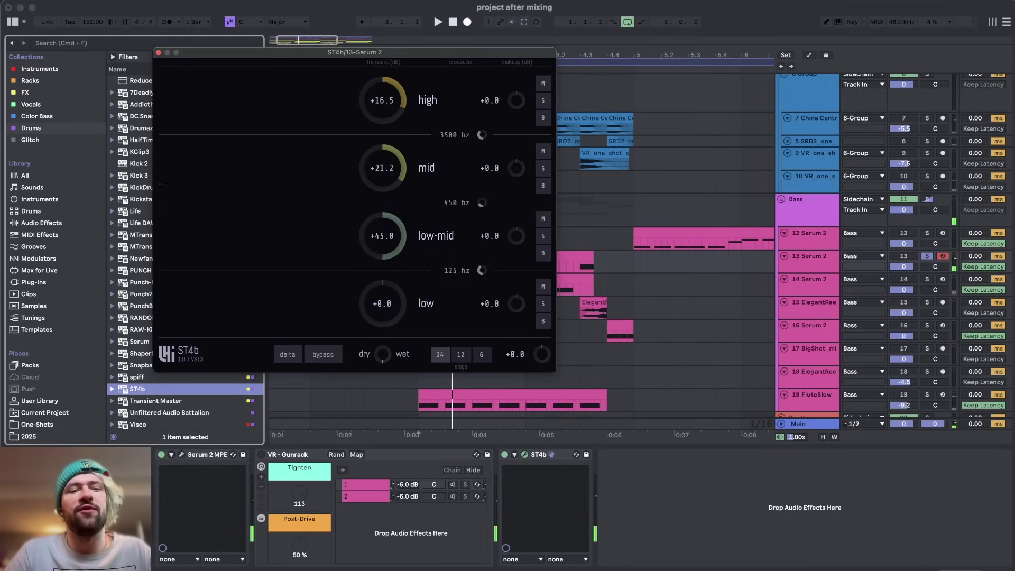
# Step: Hear track 13 unsoloed in the full mix and remove ST4b from its device chain
pyautogui.click(928, 257)
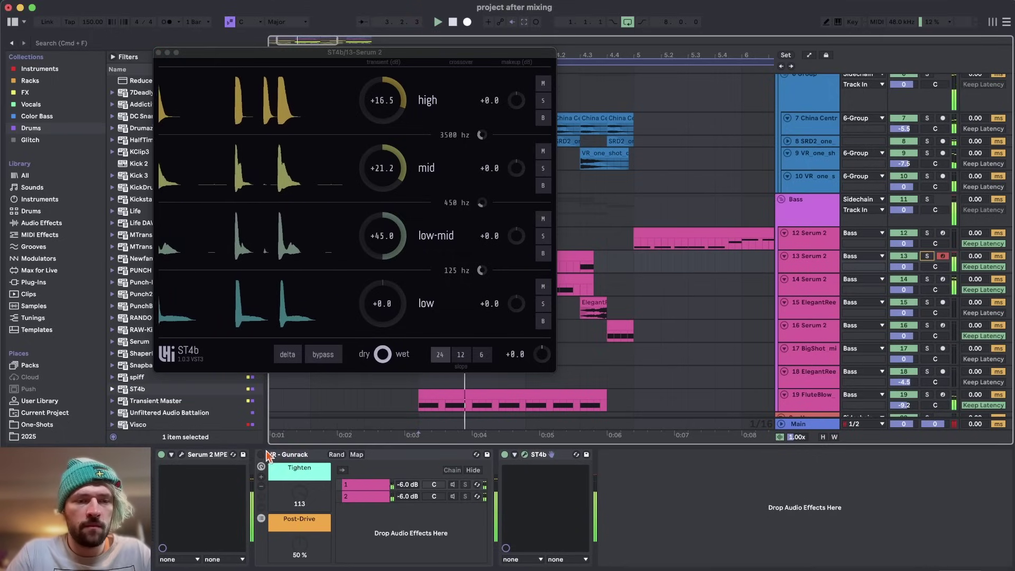
pyautogui.click(262, 455)
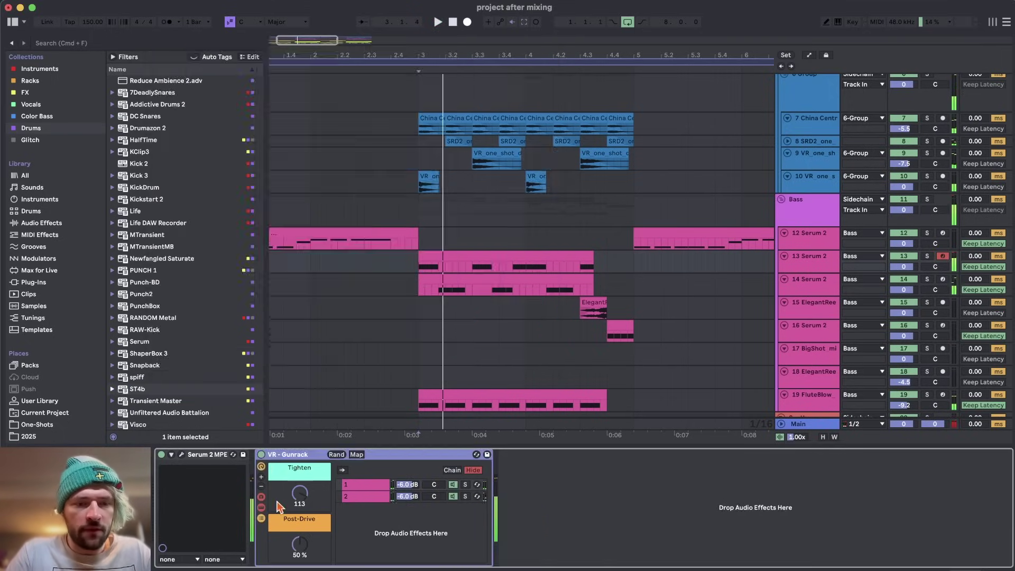
# Step: Examine the first chain of VR - Gunrack and the EQ Three and Drum Buss chains in its SEND rack, folding the rack again
pyautogui.click(361, 485)
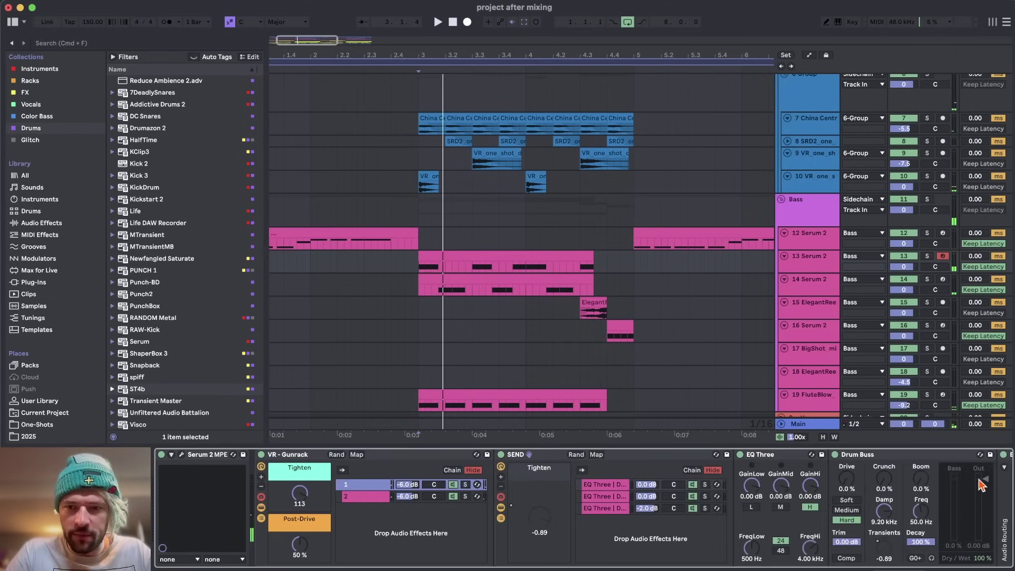
pyautogui.click(620, 495)
pyautogui.click(619, 507)
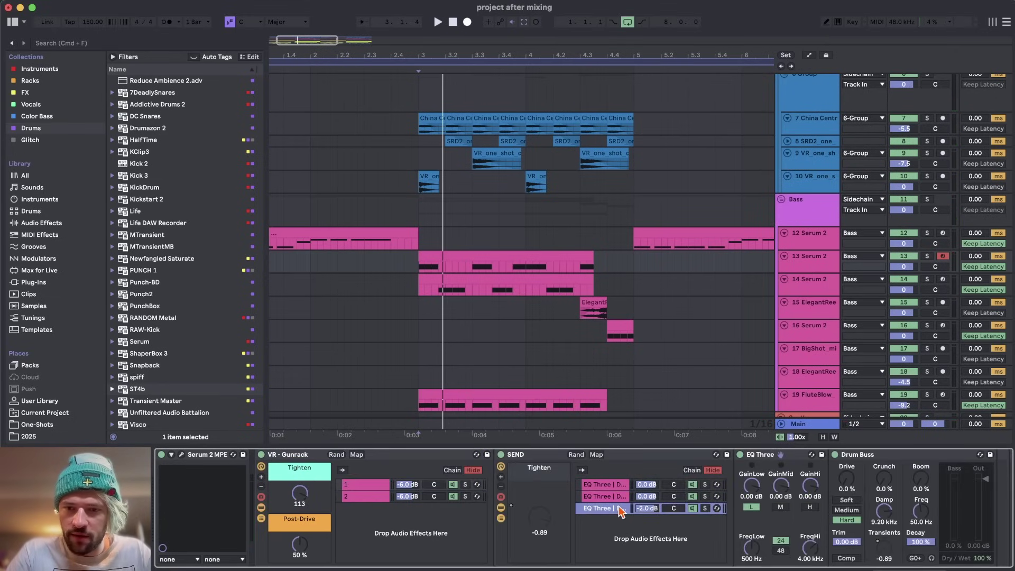
pyautogui.press('Up')
pyautogui.press('Up')
pyautogui.doubleClick(365, 455)
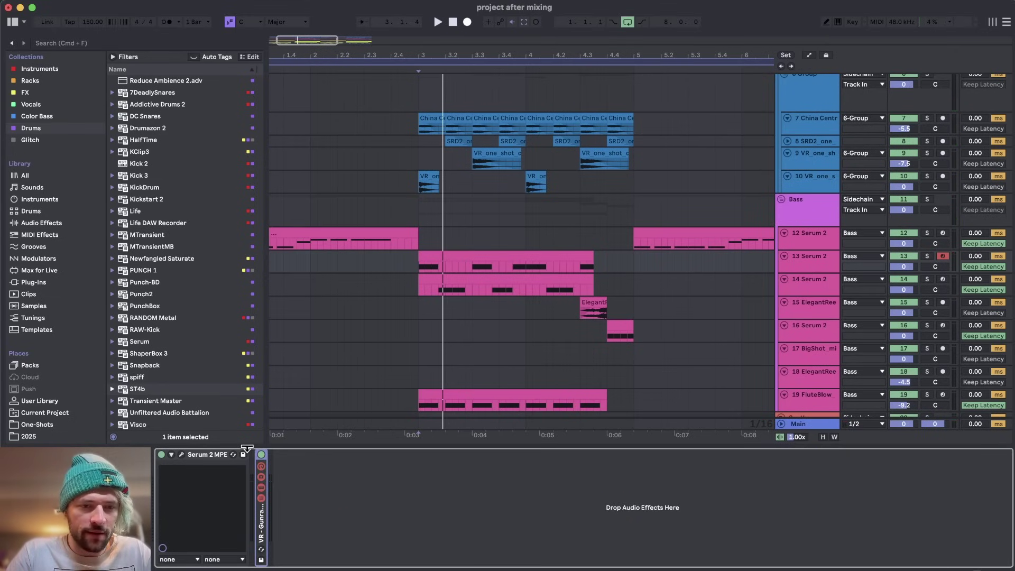
# Step: Try Drum Buss after the rack on track 13 with Drive at 0 % and Transients at 1.00, comparing it soloed and in the mix
pyautogui.click(42, 222)
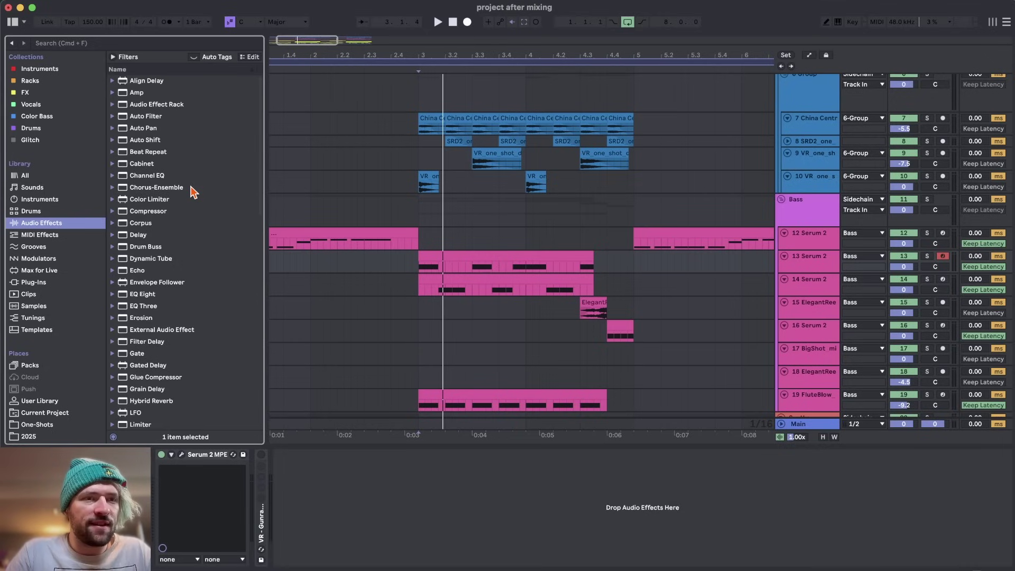
pyautogui.press('space')
pyautogui.doubleClick(146, 247)
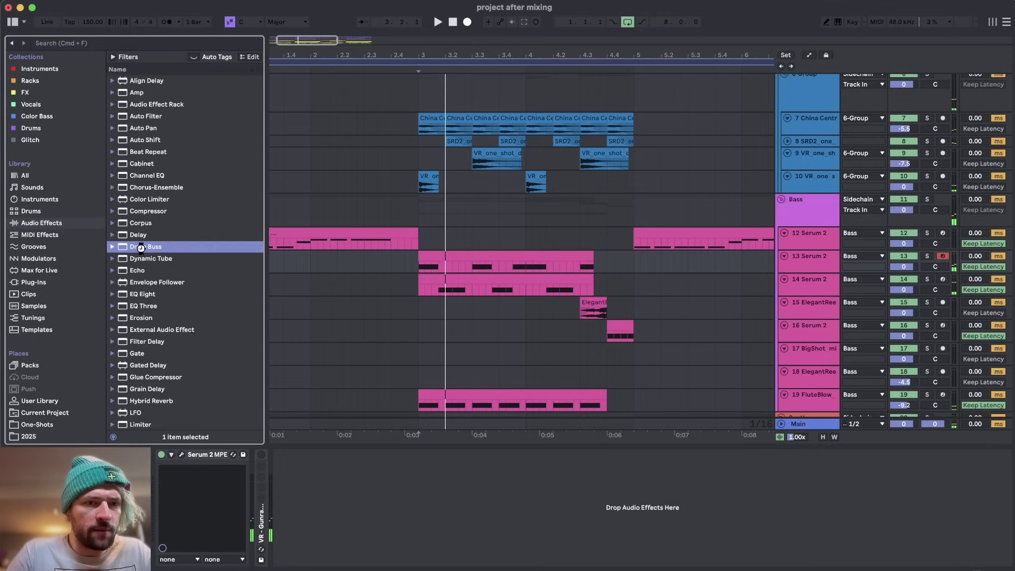
pyautogui.click(928, 256)
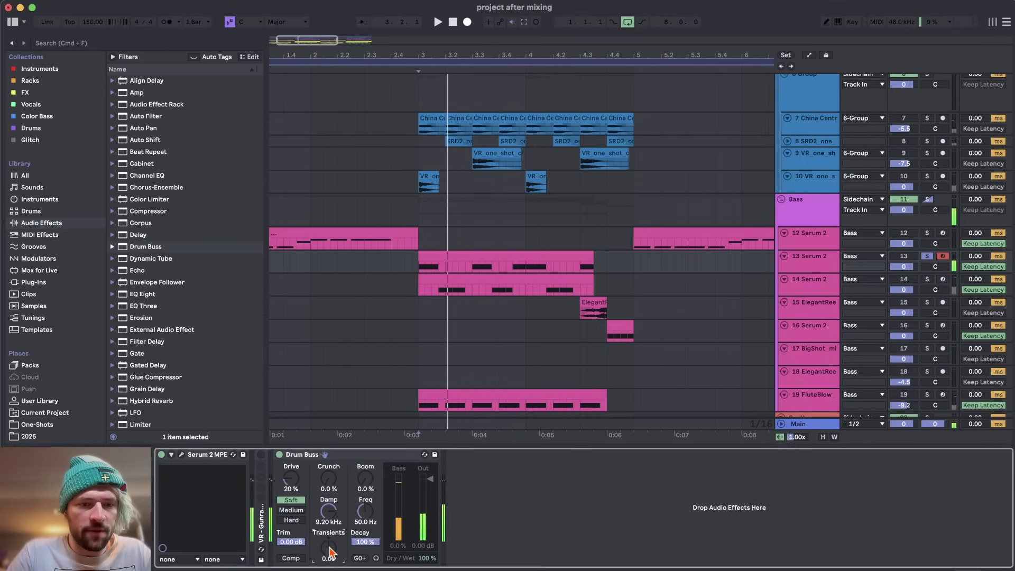
pyautogui.click(927, 257)
pyautogui.press('space')
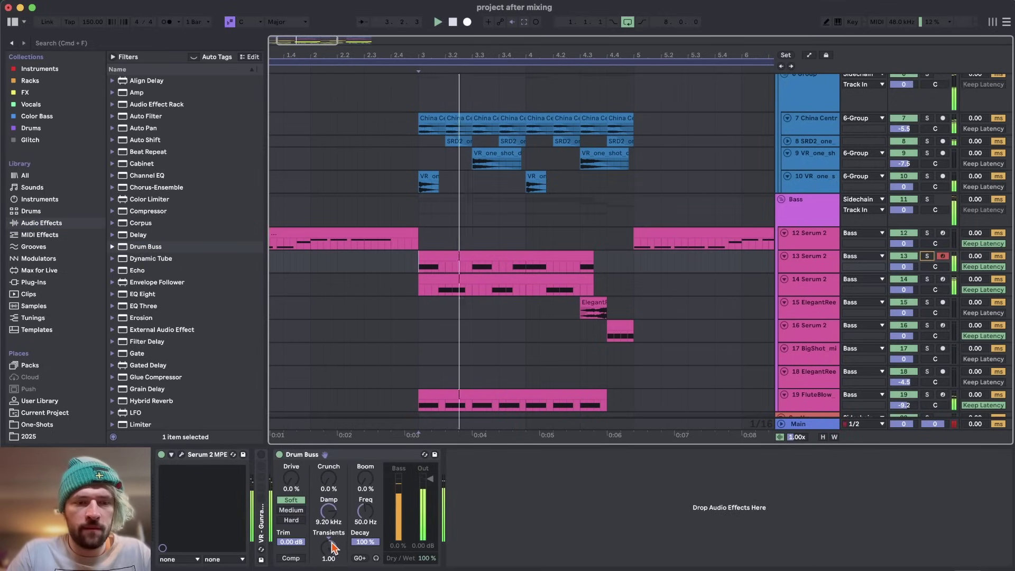
pyautogui.moveTo(331, 546); pyautogui.dragTo(331, 570)
pyautogui.press('space')
pyautogui.press('space')
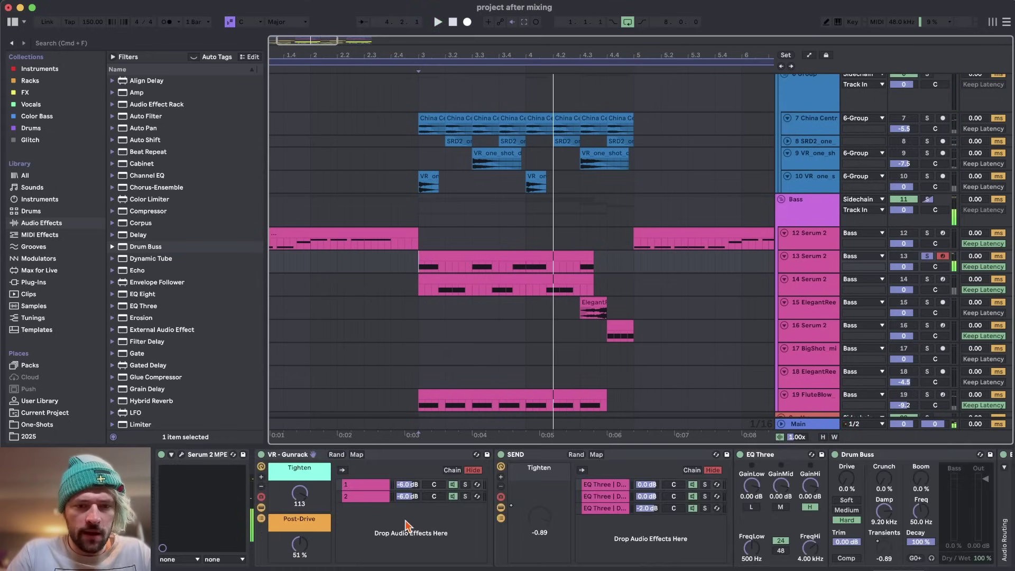
# Step: Fold the SEND rack to reveal the Saturator behind it and set VR - Gunrack's Post-Drive to 68 %
pyautogui.click(366, 495)
pyautogui.click(355, 485)
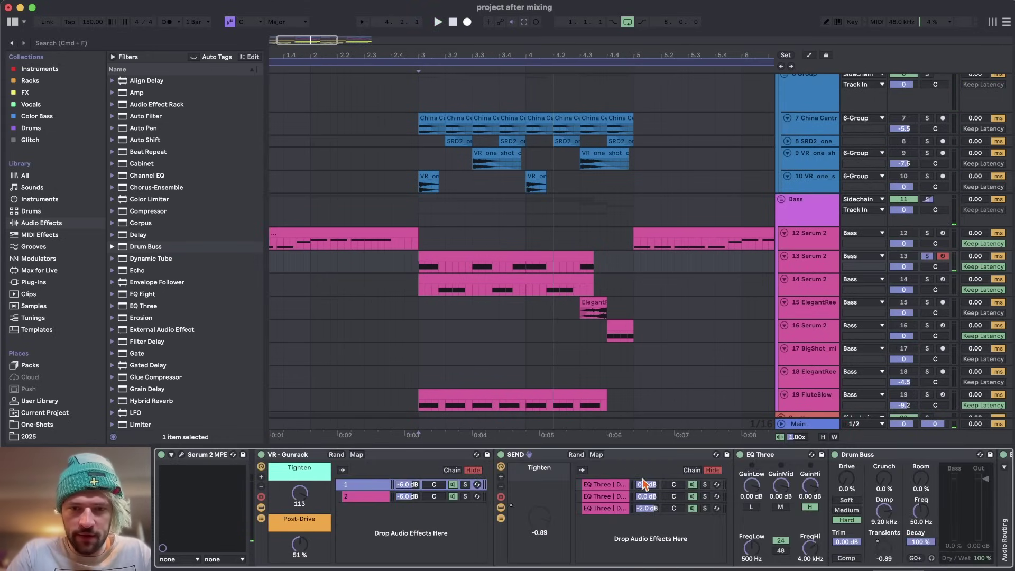
pyautogui.doubleClick(548, 459)
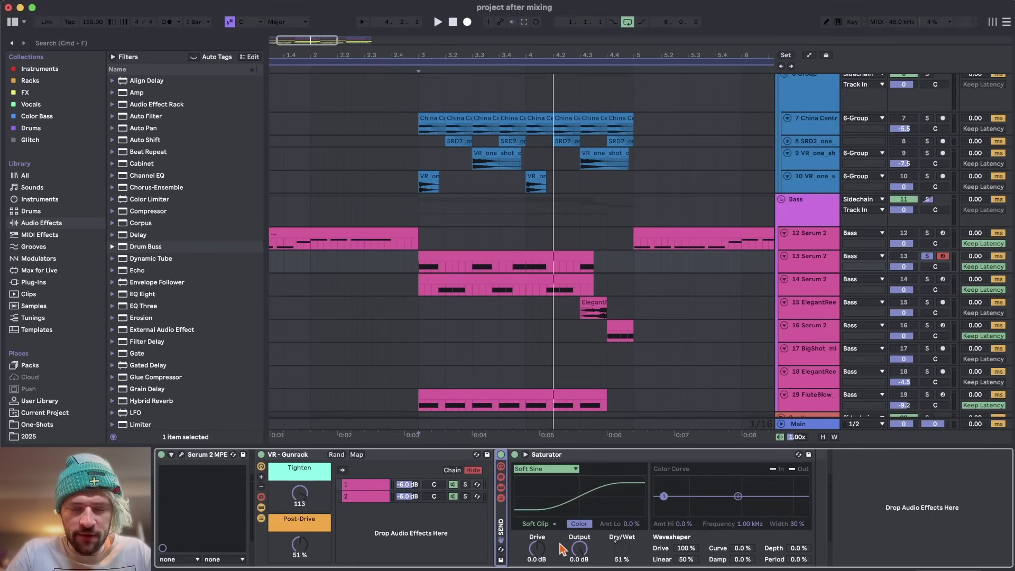
pyautogui.press('space')
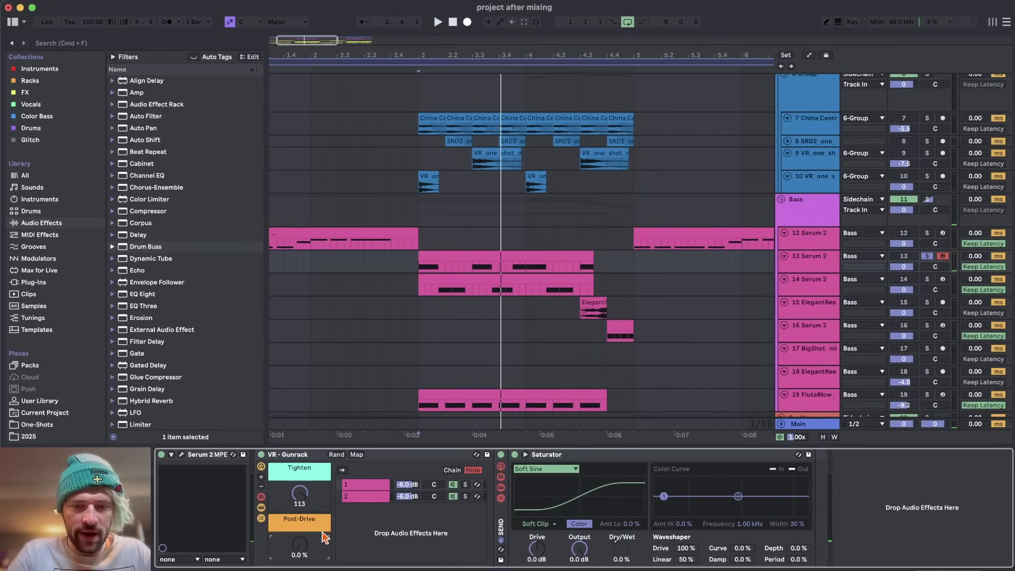
pyautogui.moveTo(300, 552); pyautogui.dragTo(299, 545)
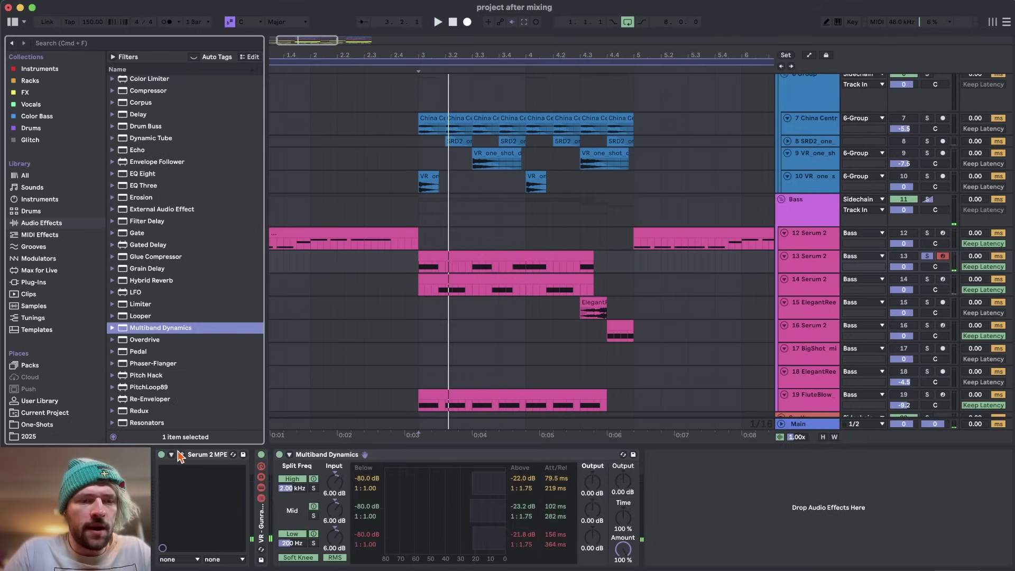
# Step: Lower the Convolve mix in the effects of track 13's Serum 2 during playback and close the synth window
pyautogui.click(181, 455)
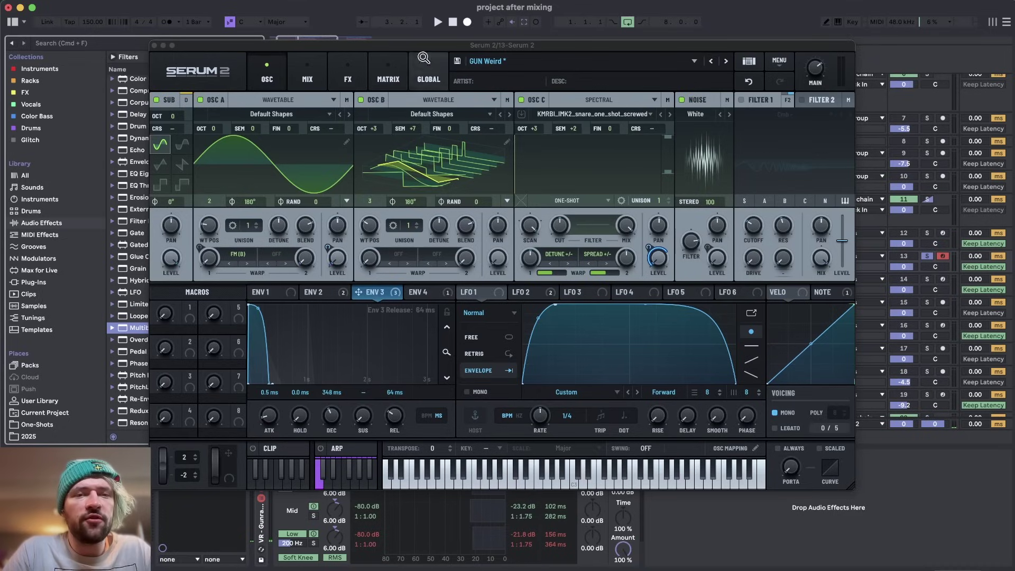
pyautogui.click(306, 70)
pyautogui.click(350, 76)
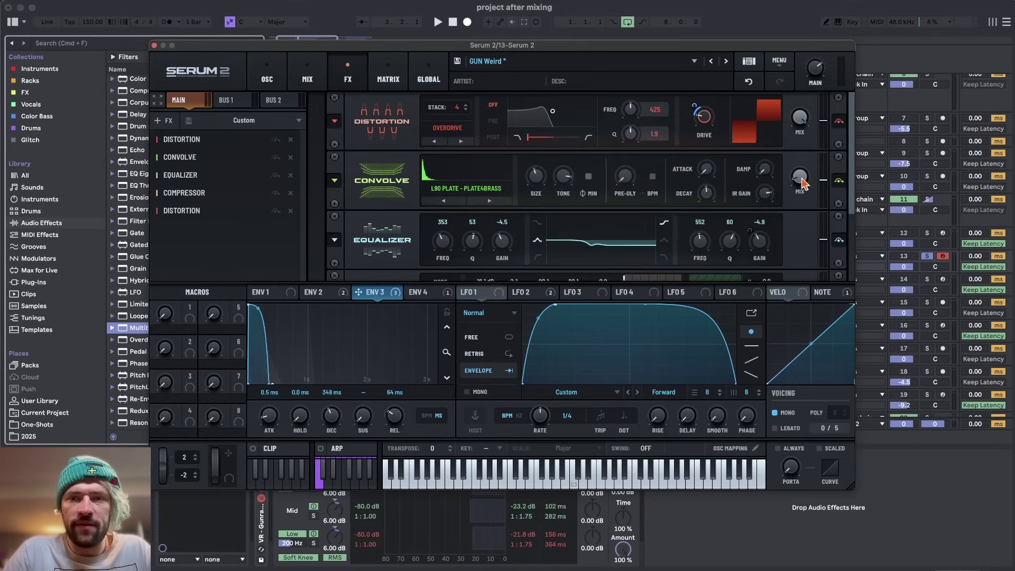
pyautogui.press('space')
pyautogui.moveTo(807, 181)
pyautogui.mouseDown()
pyautogui.moveTo(810, 123)
pyautogui.moveTo(800, 198)
pyautogui.mouseUp()
pyautogui.press('space')
pyautogui.click(155, 45)
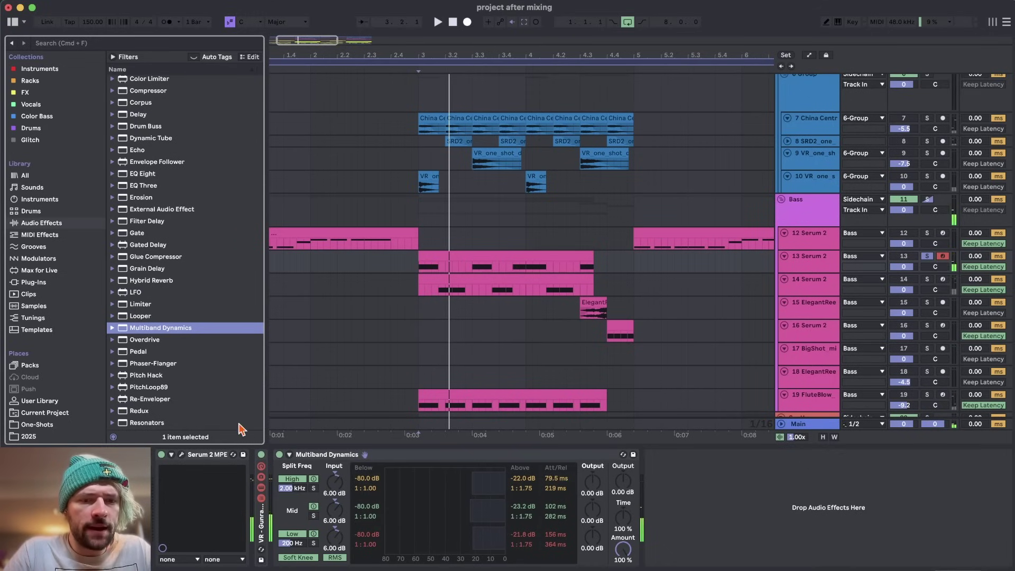
# Step: Add Reverb between VR - Gunrack and Multiband Dynamics on track 13, lengthen its decay and set Dry/Wet to 0 %
pyautogui.doubleClick(267, 519)
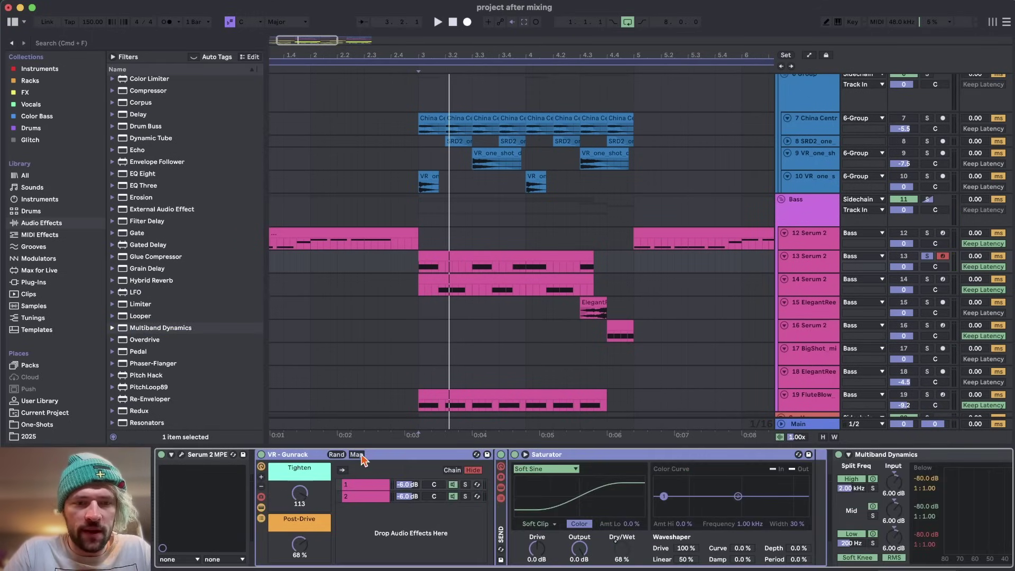
pyautogui.doubleClick(321, 459)
pyautogui.scroll(-5, 171, 260)
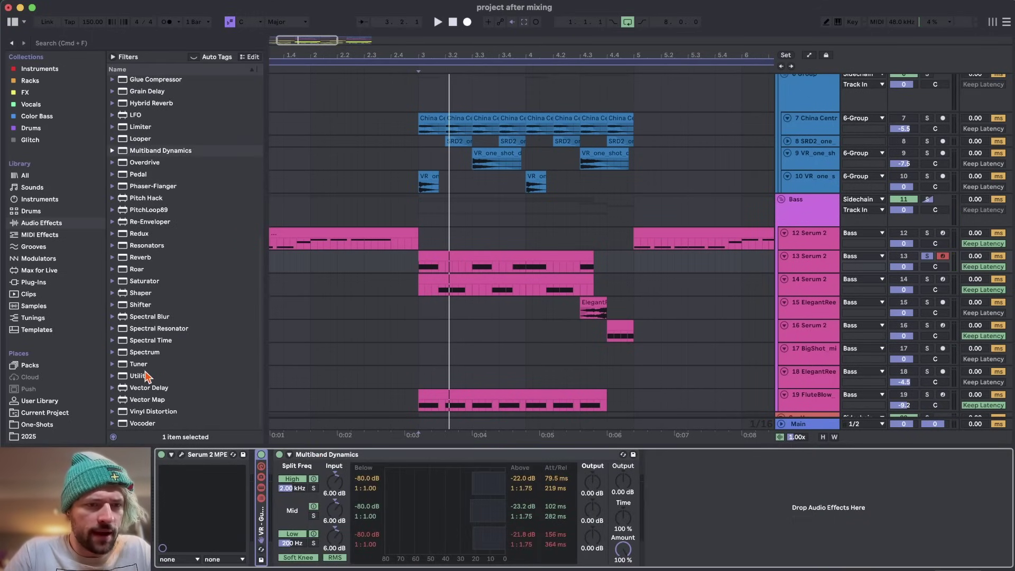
pyautogui.click(144, 306)
pyautogui.moveTo(136, 257); pyautogui.dragTo(277, 535)
pyautogui.press('space')
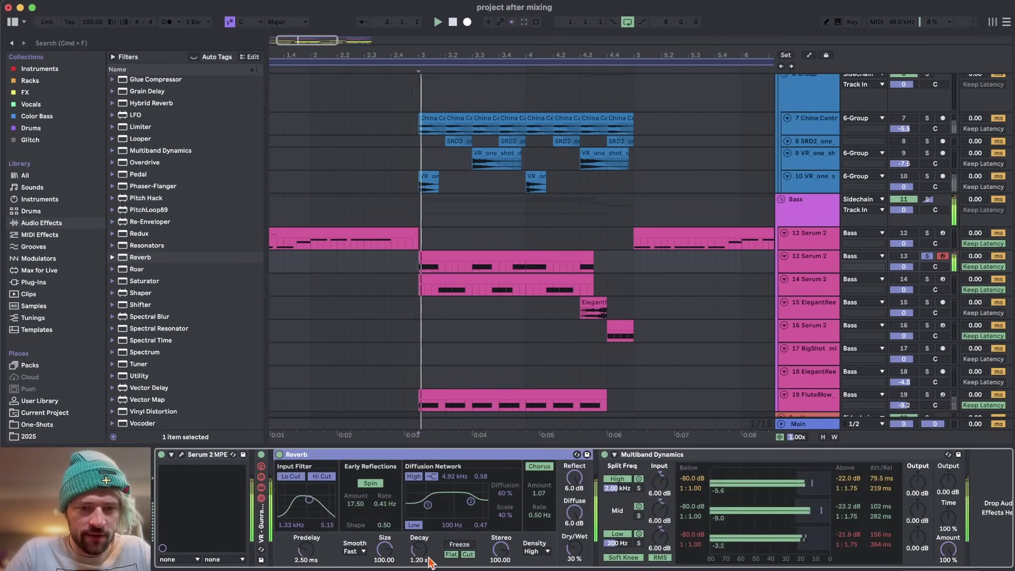
pyautogui.press('space')
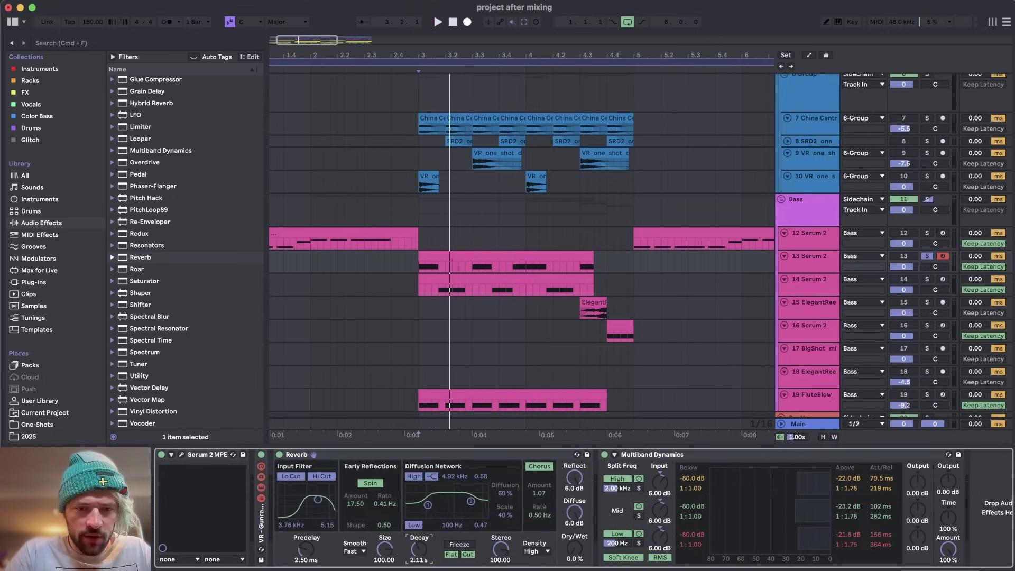
# Step: Show Reverb Dry/Wet automation on an enlarged track 13 and draw a curved spike peaking at the first note's end
pyautogui.click(575, 550)
pyautogui.press('a')
pyautogui.scroll(5, 415, 298)
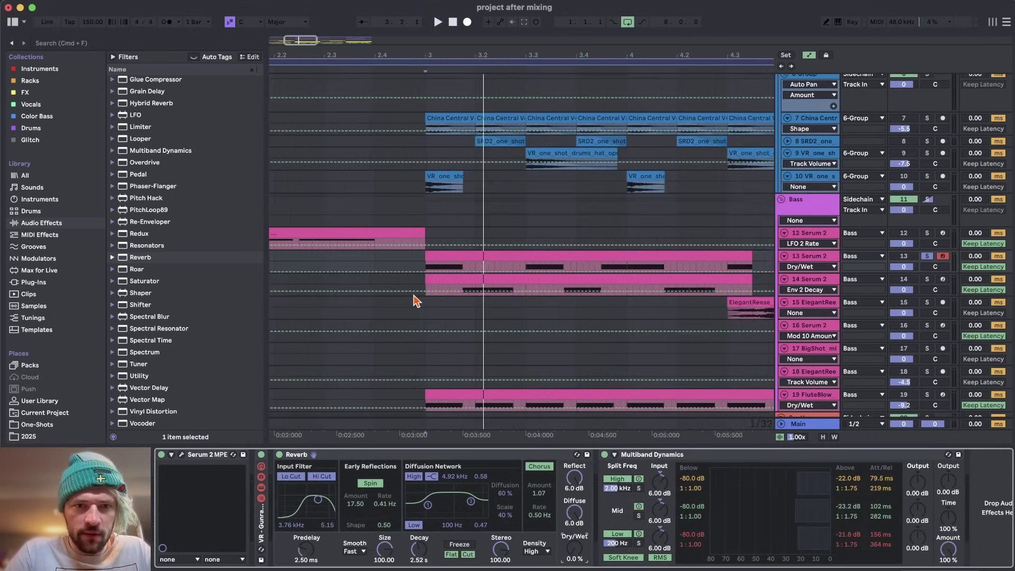
pyautogui.click(822, 270)
pyautogui.moveTo(822, 270); pyautogui.dragTo(822, 334)
pyautogui.click(448, 334)
pyautogui.click(484, 333)
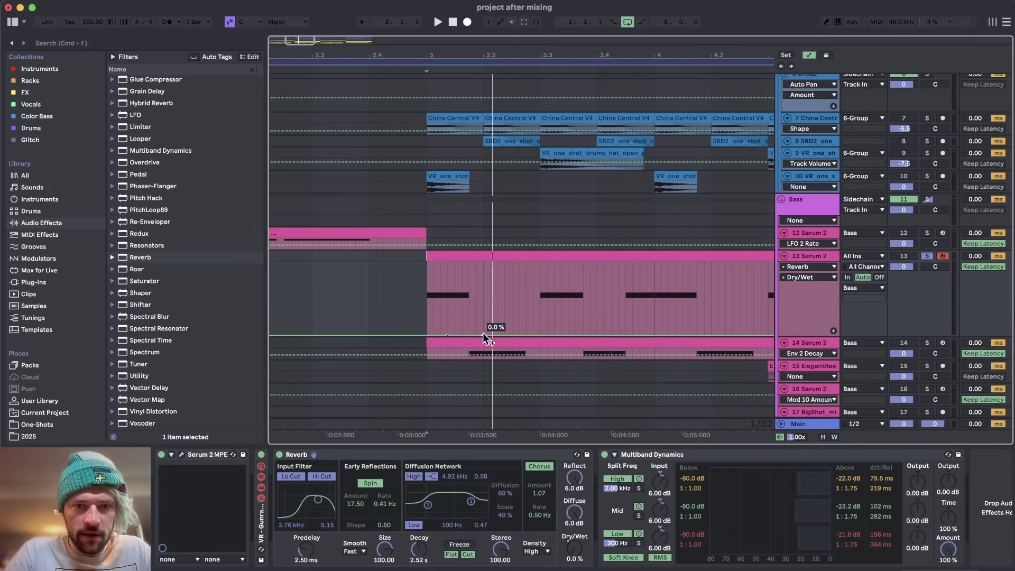
pyautogui.moveTo(483, 333); pyautogui.dragTo(483, 262)
pyautogui.press('space')
pyautogui.moveTo(467, 297); pyautogui.dragTo(433, 335)
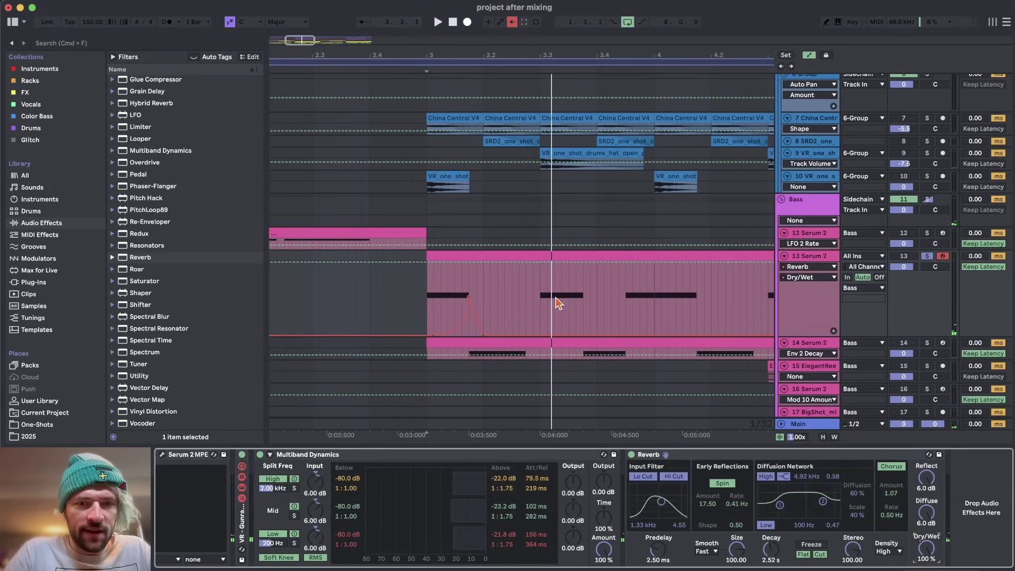
# Step: Group the Reverb into an Audio Effect Rack, show its chain list and delete the Dry/Wet automation
pyautogui.hscroll(-1, 402, 512)
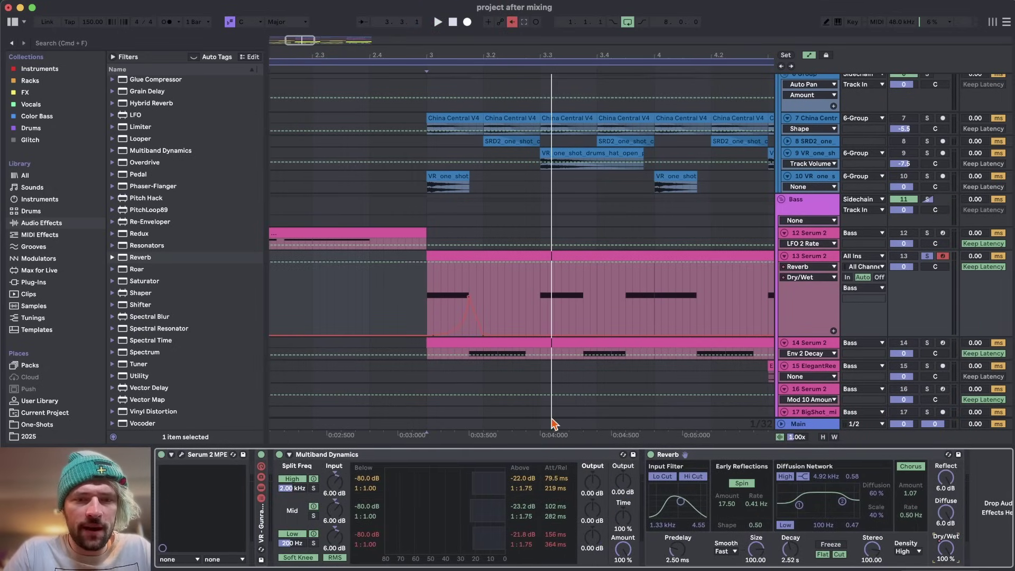
pyautogui.click(692, 456)
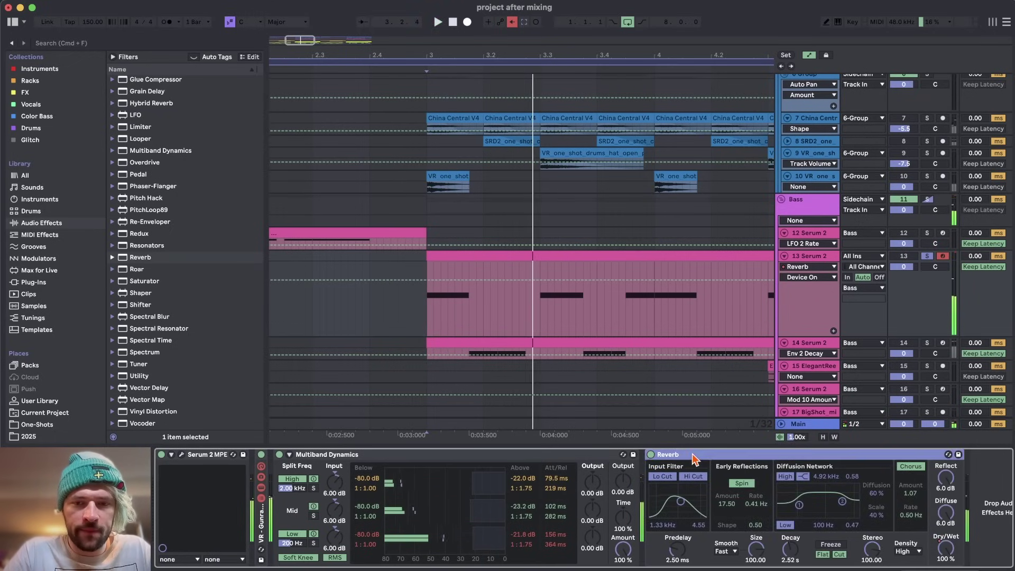
pyautogui.hscroll(1, 703, 457)
pyautogui.press('super+g')
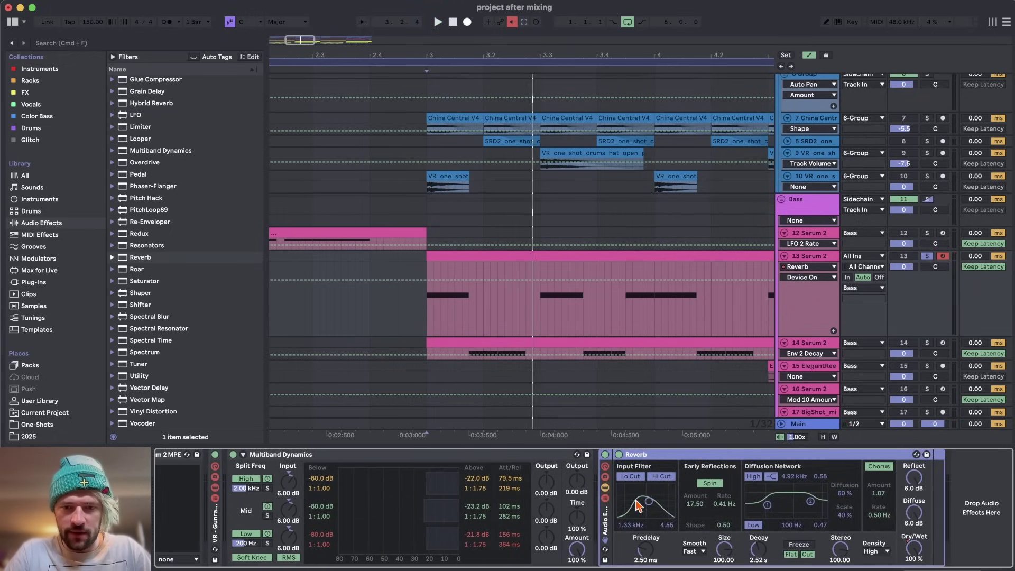
pyautogui.click(605, 499)
pyautogui.rightClick(914, 550)
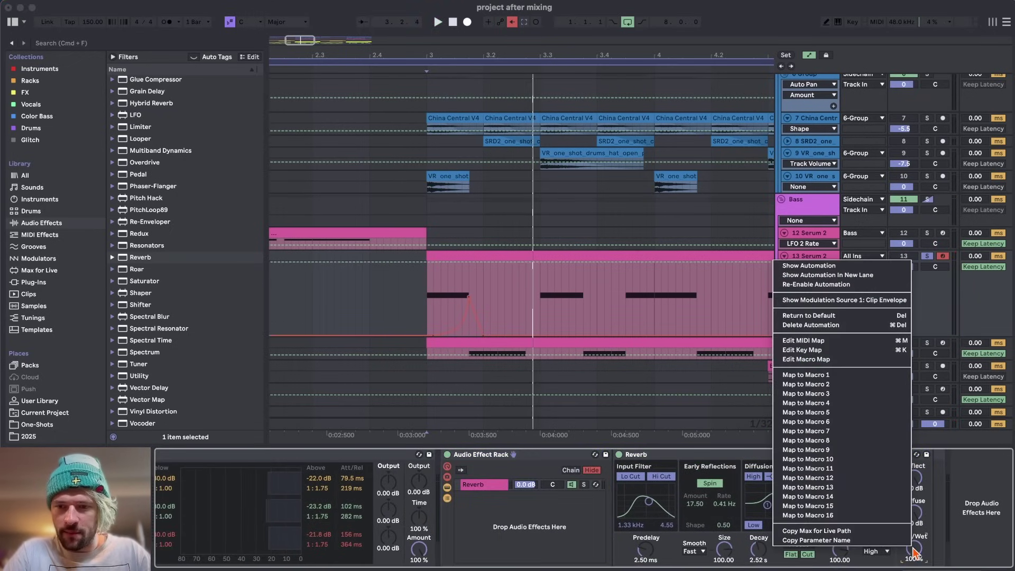
pyautogui.click(793, 292)
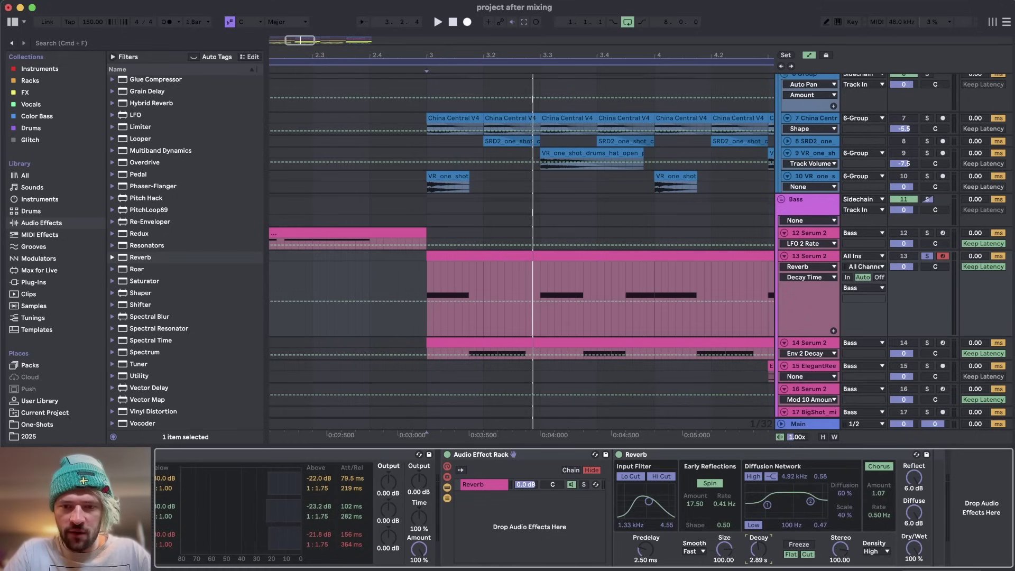
# Step: Set the Reverb's decay to 3.46 s and its input filter to 1.43 kHz with a 4.75 width while playing track 13
pyautogui.moveTo(758, 550); pyautogui.dragTo(762, 558)
pyautogui.press('space')
pyautogui.moveTo(649, 501); pyautogui.dragTo(649, 501)
pyautogui.press('space')
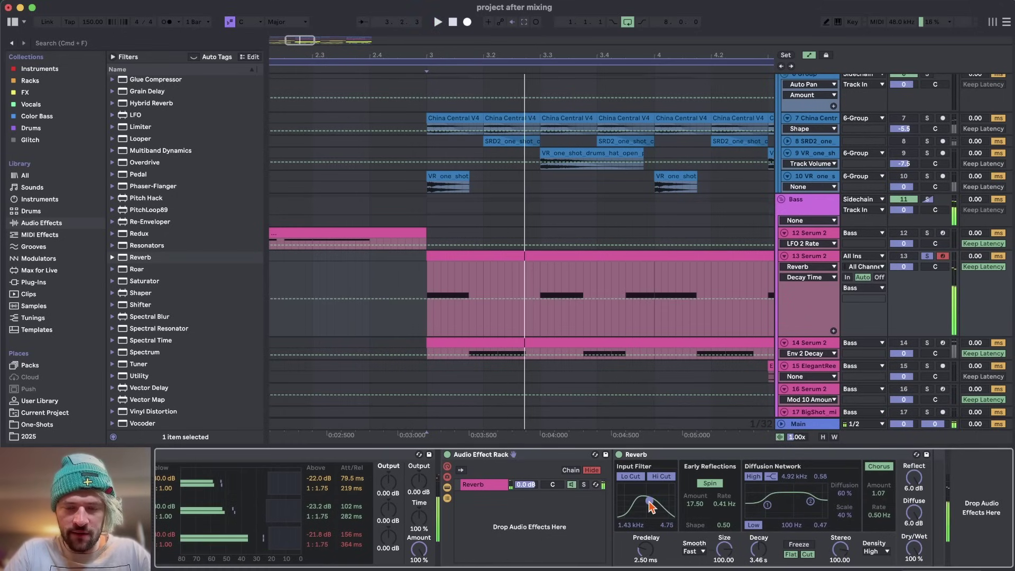
# Step: Insert Utility before Reverb in the rack and automate its Gain to ramp from silence up to 1.78 dB within the first note
pyautogui.moveTo(139, 375); pyautogui.dragTo(661, 523)
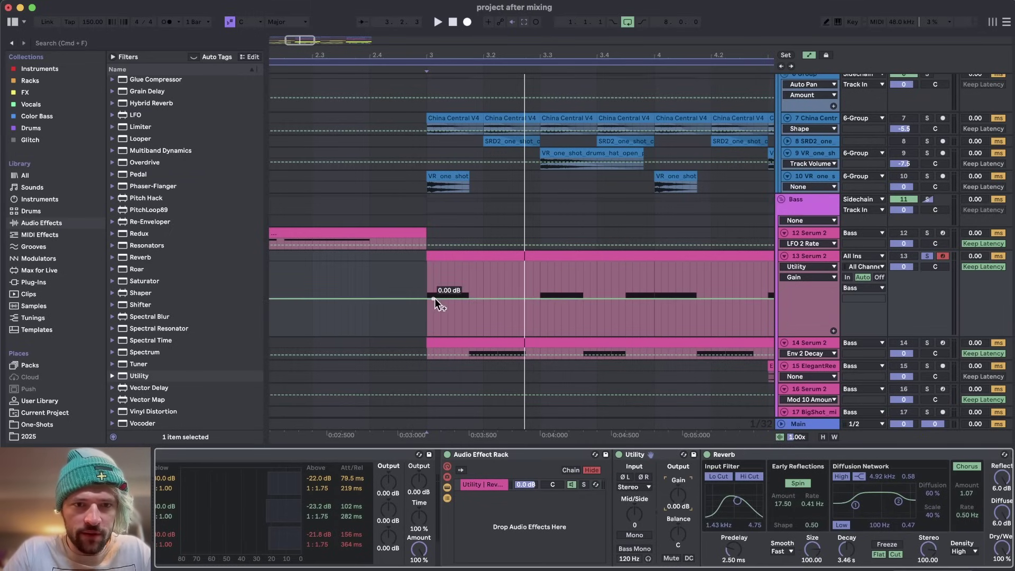
pyautogui.moveTo(434, 299)
pyautogui.mouseDown()
pyautogui.moveTo(441, 336)
pyautogui.moveTo(454, 297)
pyautogui.mouseUp()
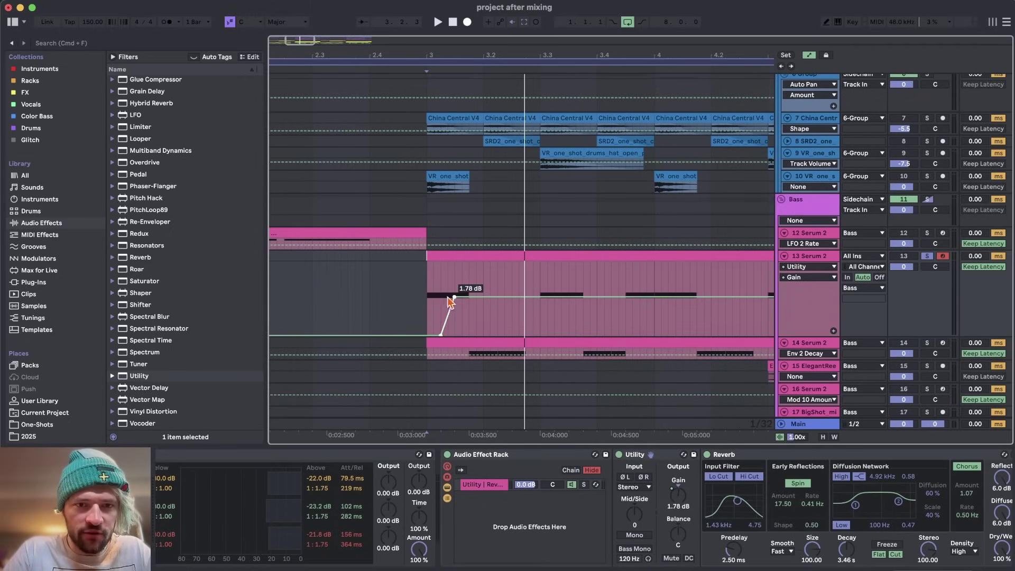
pyautogui.press('space')
pyautogui.press('space')
# Step: Play from bar 3 and shift both ends of the Utility Gain ramp earlier, with its upper point at 0.59 dB
pyautogui.click(427, 292)
pyautogui.press('space')
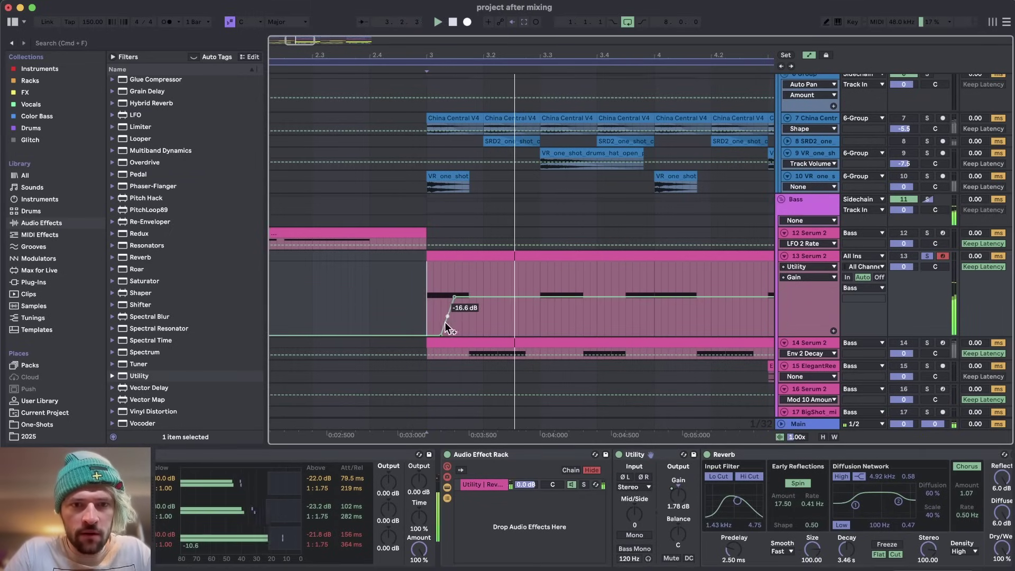
pyautogui.press('space')
pyautogui.moveTo(441, 335); pyautogui.dragTo(433, 336)
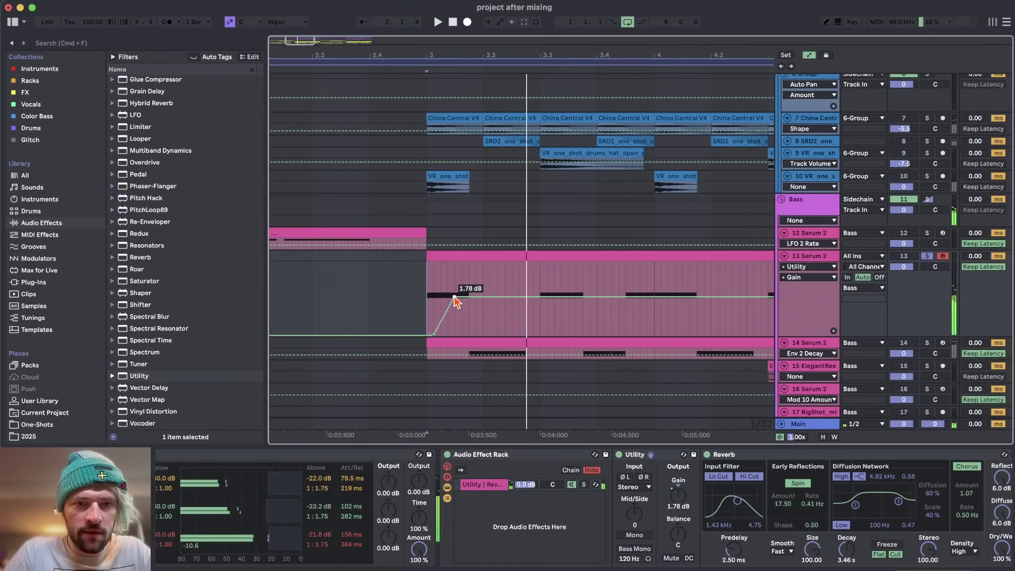
pyautogui.moveTo(454, 297); pyautogui.dragTo(448, 297)
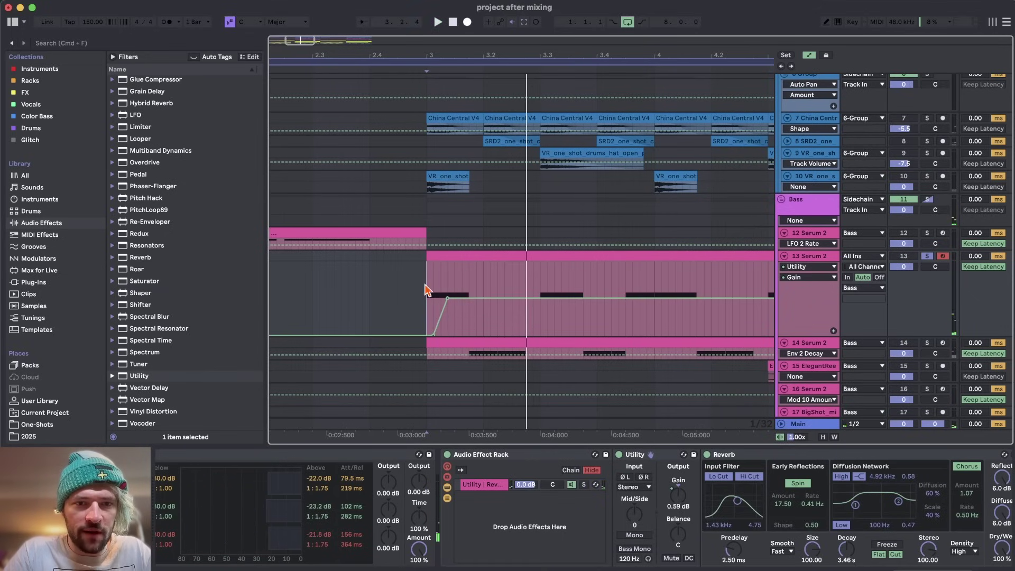
# Step: Duplicate the half-bar Utility Gain ramp at bar 3 of track 13 so it repeats every half bar up to bar 5
pyautogui.press('space')
pyautogui.press('space')
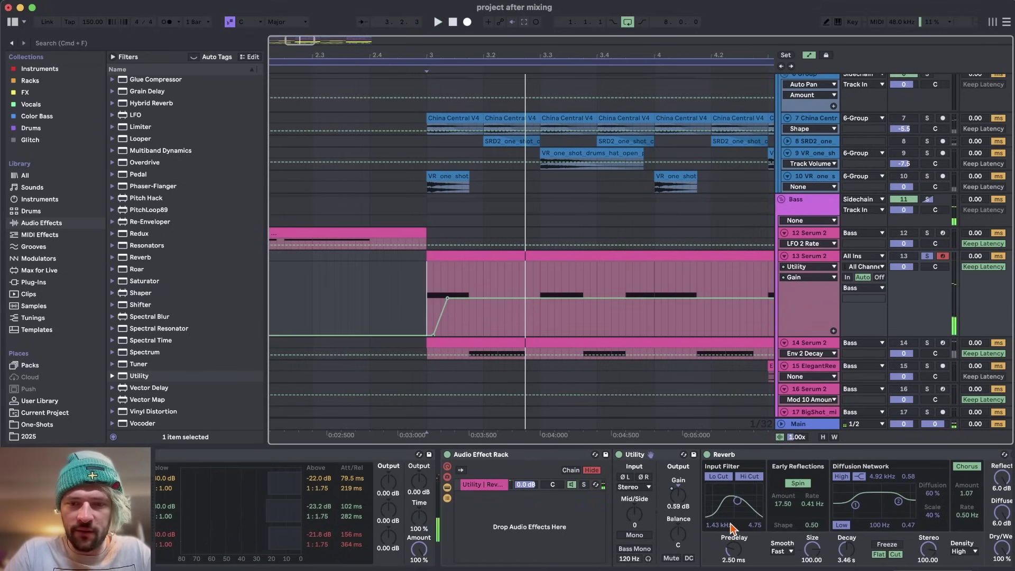
pyautogui.hscroll(3, 731, 524)
pyautogui.moveTo(540, 317); pyautogui.dragTo(426, 315)
pyautogui.scroll(-4, 428, 316)
pyautogui.press('super+d')
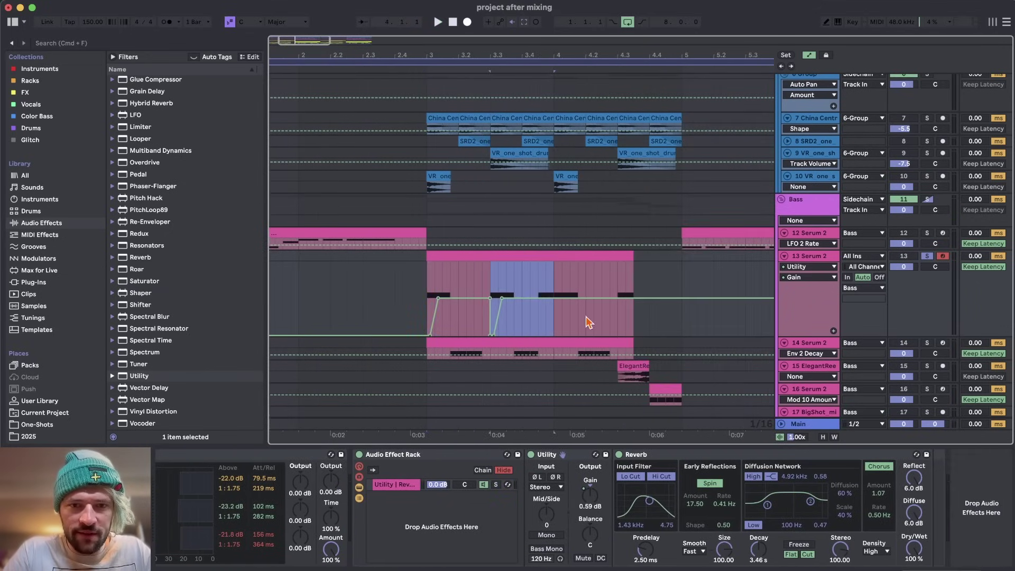
pyautogui.press('super+d')
pyautogui.press('super+d')
# Step: Duplicate track 13's Utility Gain automation from bars 3 to 7 onto the section starting at bar 7
pyautogui.scroll(-4, 582, 320)
pyautogui.moveTo(572, 322); pyautogui.dragTo(371, 320)
pyautogui.press('super+d')
pyautogui.hscroll(-3, 368, 296)
pyautogui.click(369, 282)
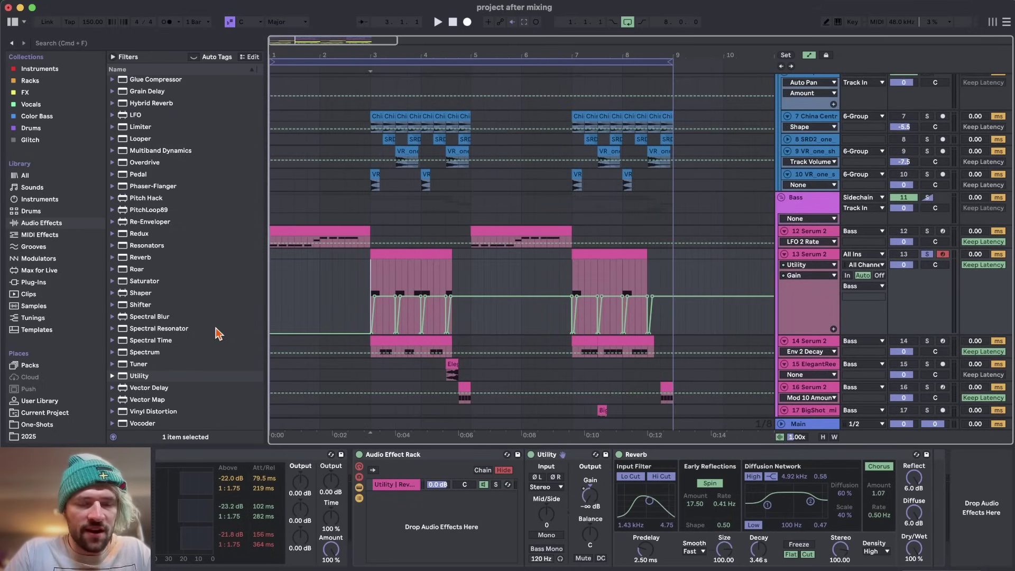
# Step: Add a second Utility after Reverb in the rack, automate its Gain down to silence and audition from bar 3
pyautogui.doubleClick(145, 378)
pyautogui.press('a')
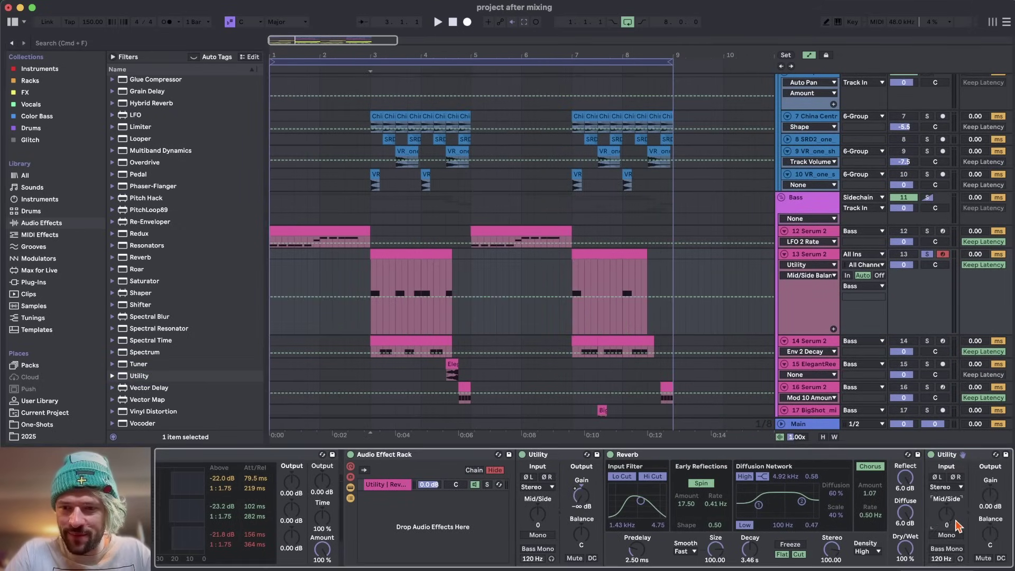
pyautogui.press('a')
pyautogui.keyDown('super'); pyautogui.scroll(5, 340, 297); pyautogui.keyUp('super')
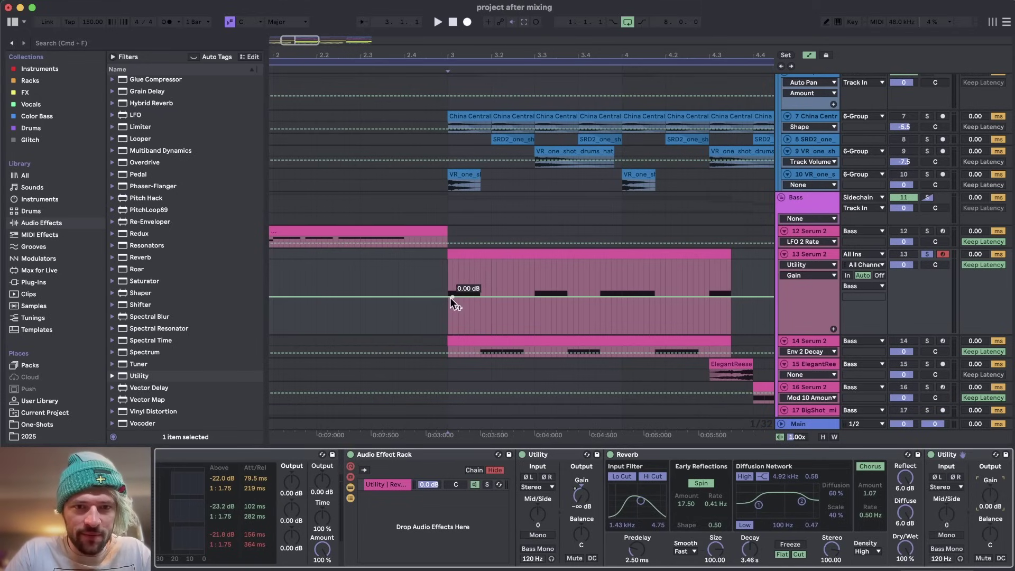
pyautogui.moveTo(451, 297); pyautogui.dragTo(451, 333)
pyautogui.press('space')
pyautogui.press('space')
pyautogui.press('space')
pyautogui.press('space')
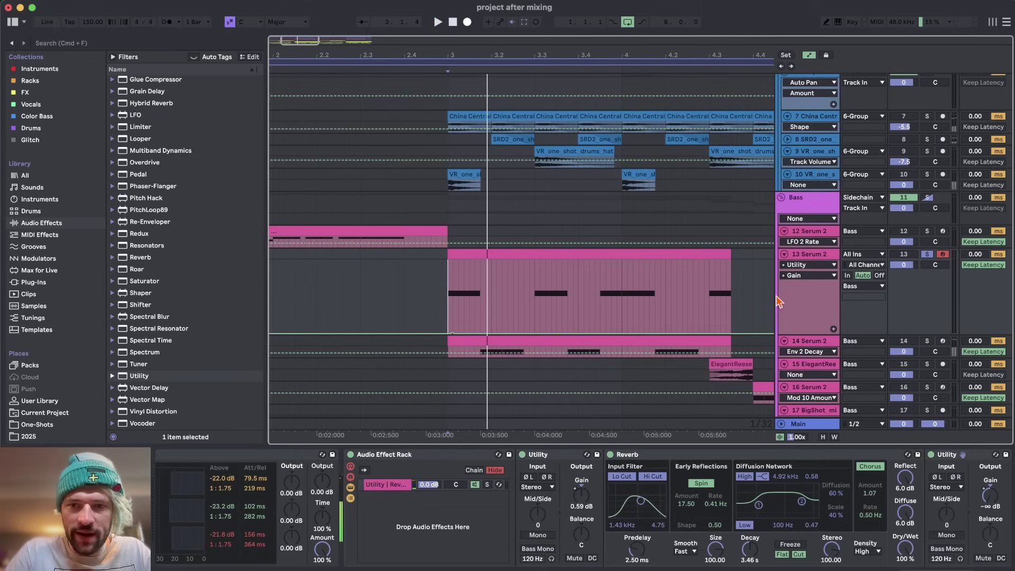
# Step: Shape the second Utility's Gain into a spike peaking at 6.53 dB at the first note's end, falling back to silence just after it
pyautogui.moveTo(478, 333)
pyautogui.mouseDown()
pyautogui.moveTo(482, 289)
pyautogui.moveTo(495, 300)
pyautogui.mouseUp()
pyautogui.moveTo(495, 296); pyautogui.dragTo(491, 333)
pyautogui.moveTo(480, 295); pyautogui.dragTo(480, 290)
pyautogui.press('space')
pyautogui.press('space')
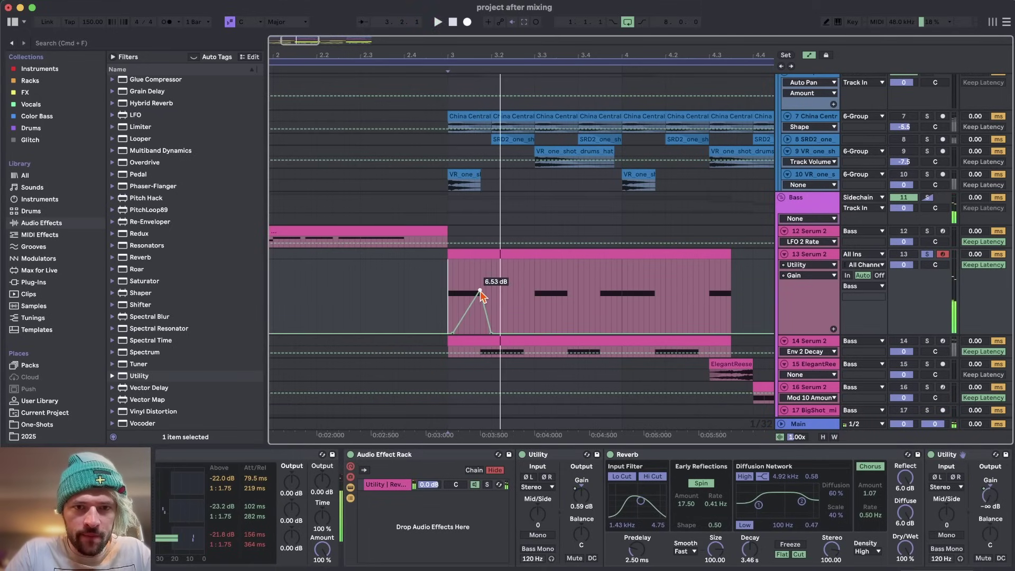
pyautogui.press('space')
pyautogui.press('space')
pyautogui.press('space')
# Step: Insert Multiband Dynamics and EQ Eight between Reverb and the second Utility, and add an empty chain to the rack
pyautogui.moveTo(141, 155); pyautogui.dragTo(771, 538)
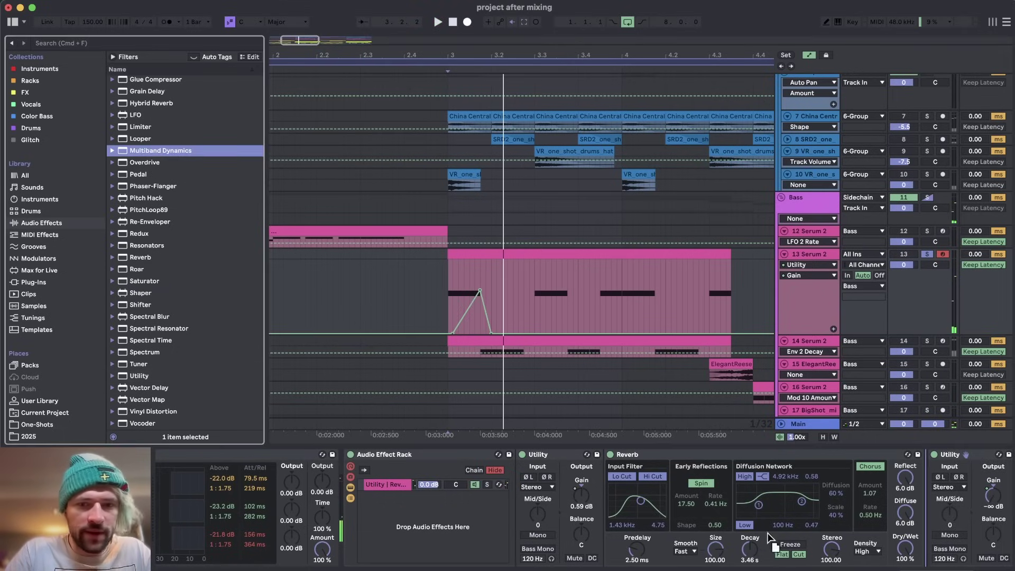
pyautogui.moveTo(879, 527); pyautogui.dragTo(844, 503)
pyautogui.rightClick(263, 504)
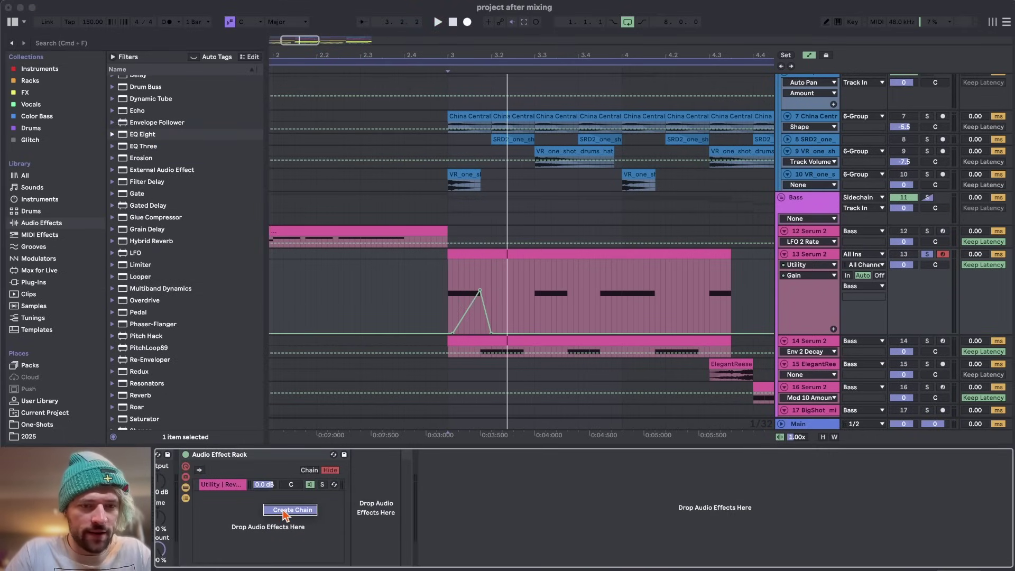
pyautogui.click(286, 510)
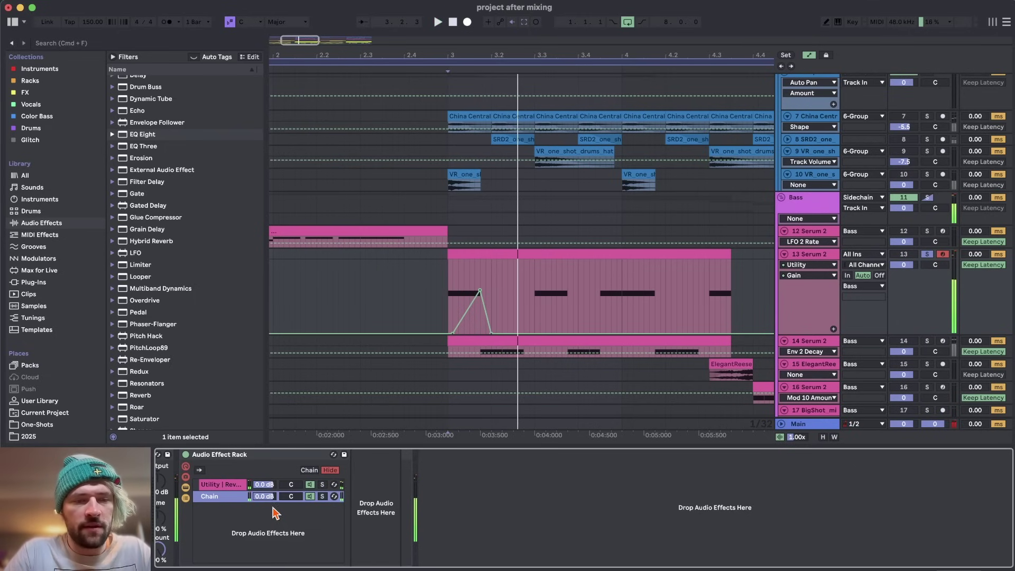
pyautogui.click(229, 485)
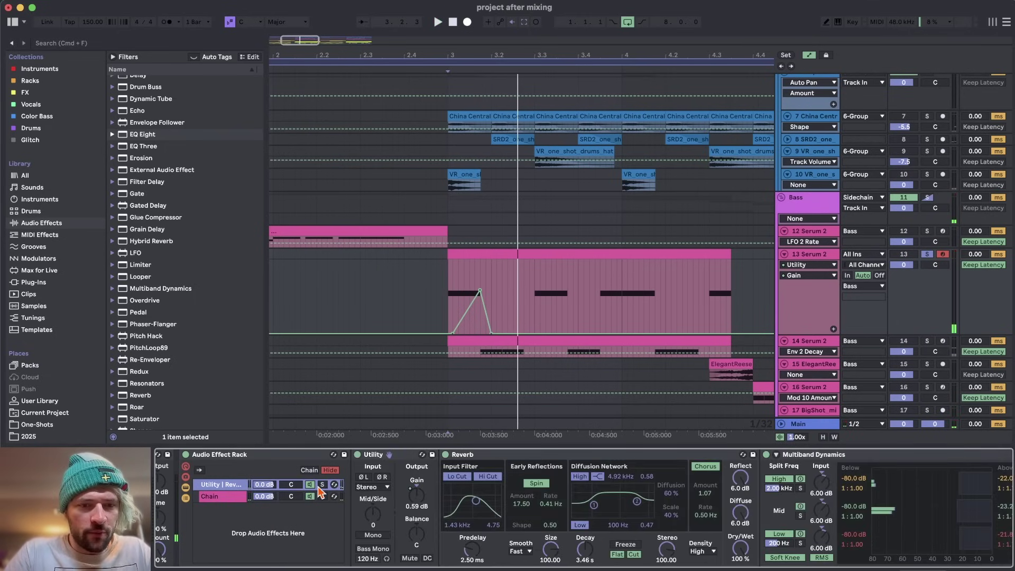
# Step: Switch band 1 of the reverb chain's EQ Eight to a steeper low cut and move it to 495 Hz
pyautogui.hscroll(5, 325, 521)
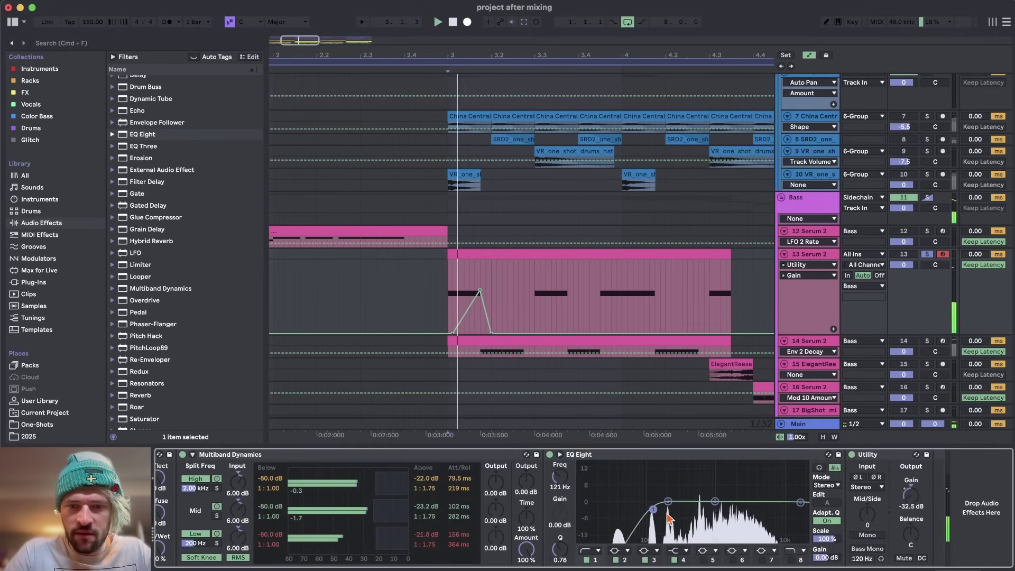
pyautogui.click(599, 551)
pyautogui.click(592, 561)
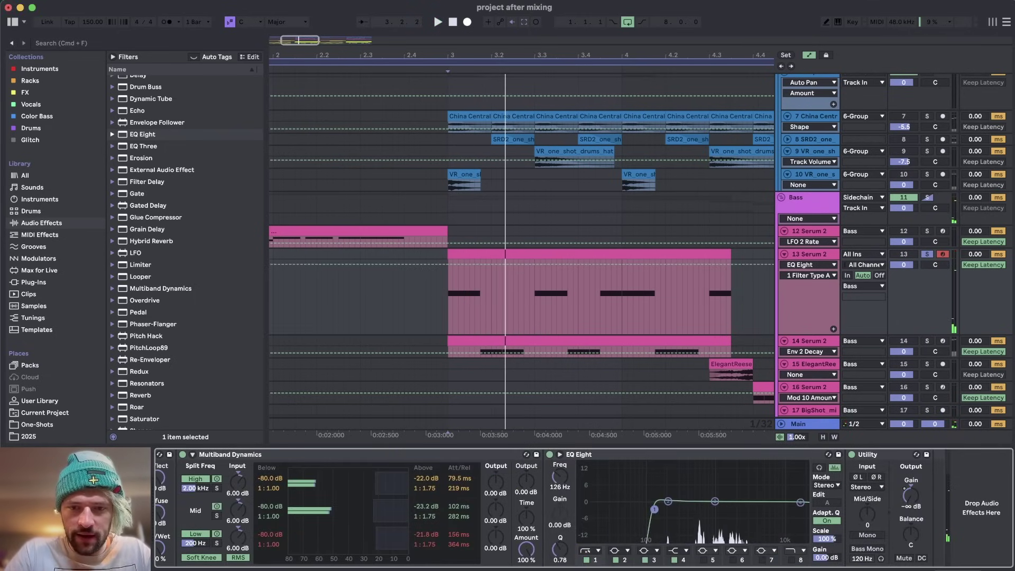
pyautogui.moveTo(654, 509); pyautogui.dragTo(695, 511)
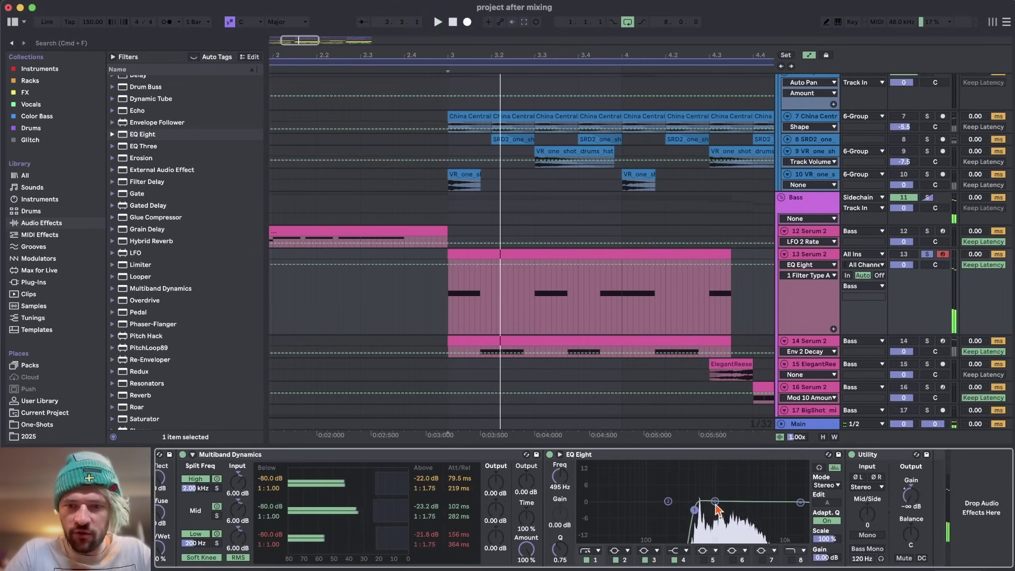
# Step: Cut EQ Eight's band 3 by 5.83 dB at 3.44 kHz and raise band 4 by 7.56 dB at 5.87 kHz
pyautogui.moveTo(759, 476); pyautogui.dragTo(753, 515)
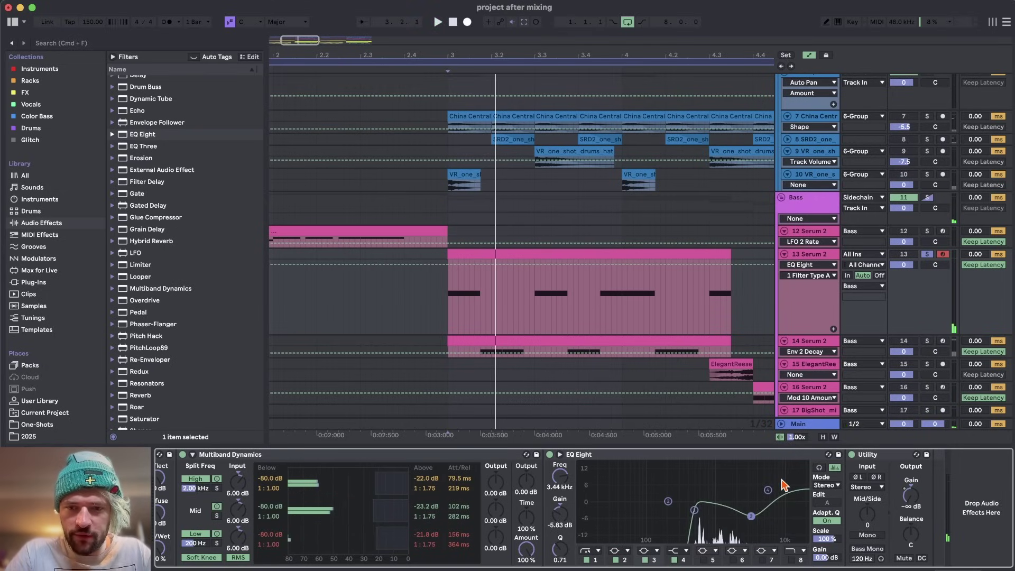
pyautogui.press('space')
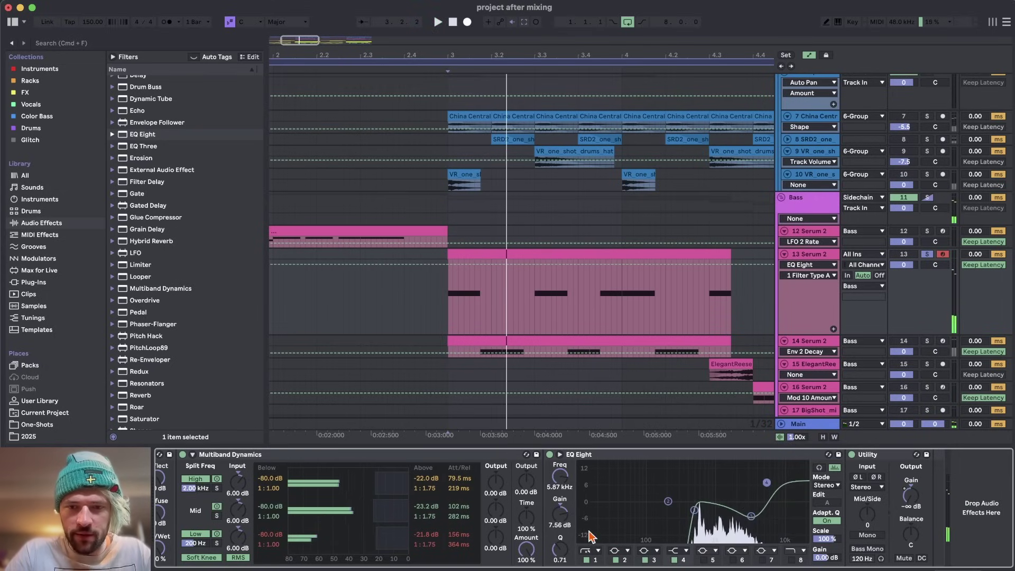
pyautogui.press('space')
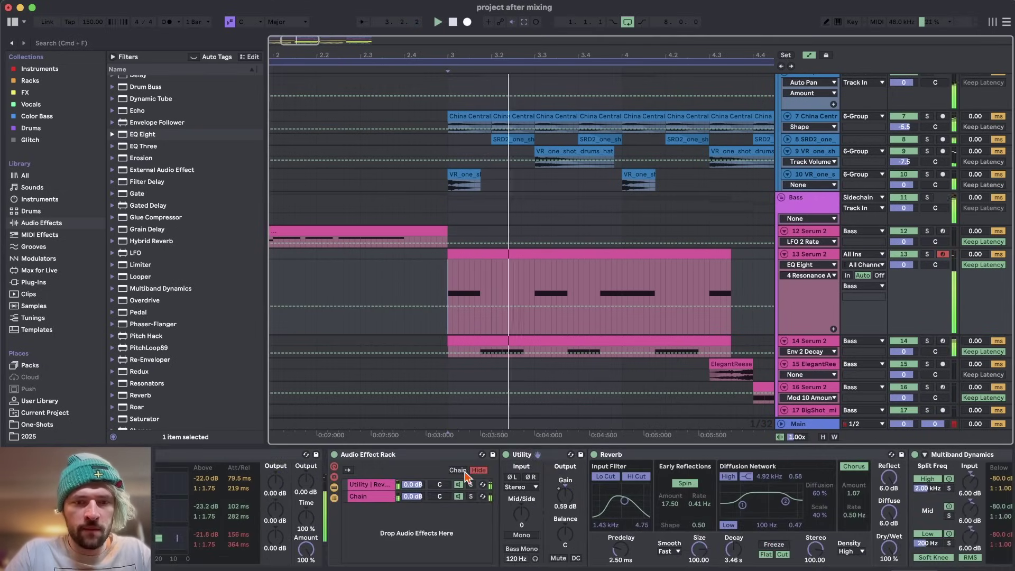
# Step: Show the second Utility's Gain automation and duplicate its bar 3 spike three times at half-bar intervals
pyautogui.click(553, 497)
pyautogui.hscroll(15, 467, 543)
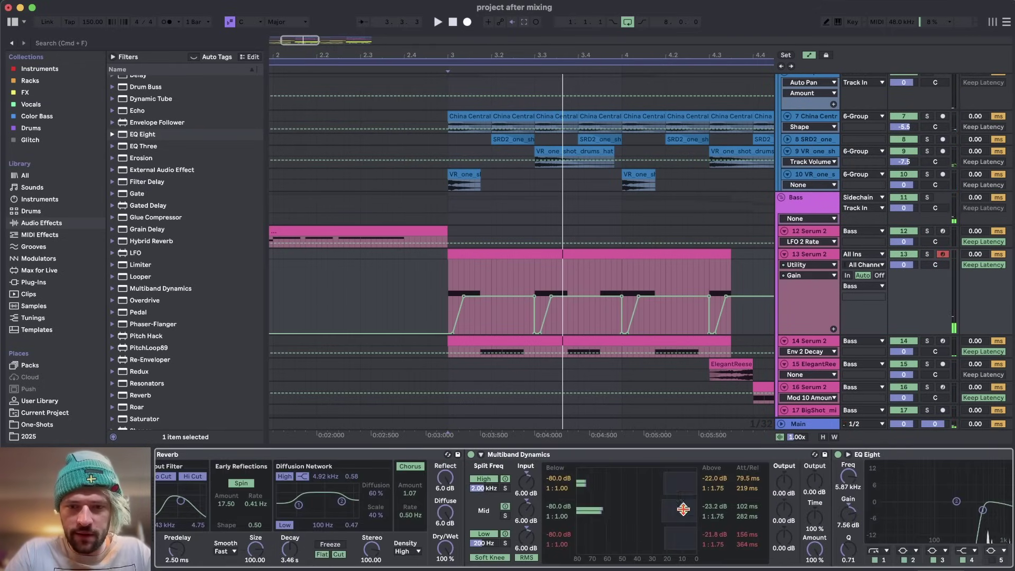
pyautogui.click(913, 505)
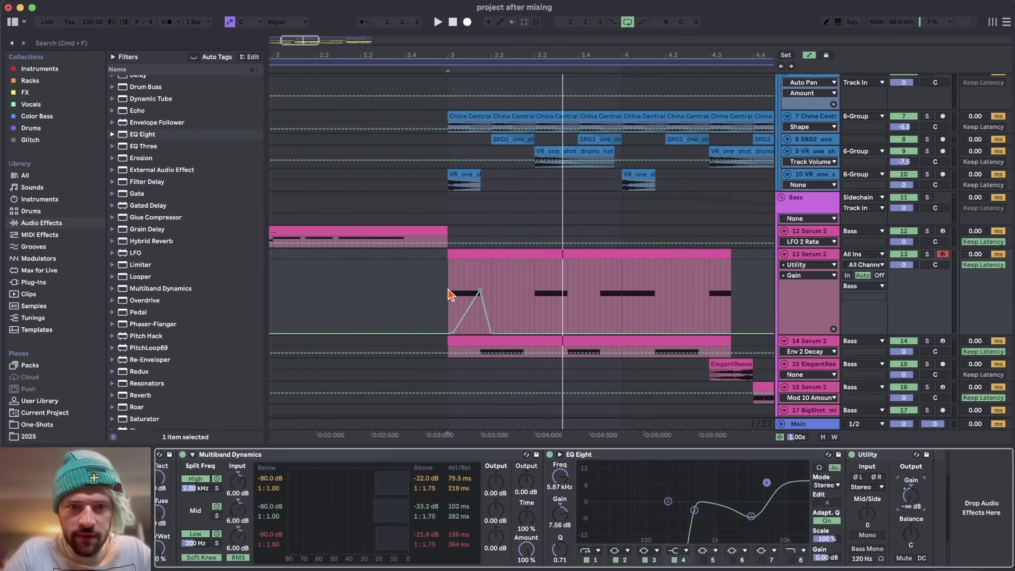
pyautogui.moveTo(449, 295); pyautogui.dragTo(534, 290)
pyautogui.press('super+d')
pyautogui.press('super+d')
pyautogui.press('super+d')
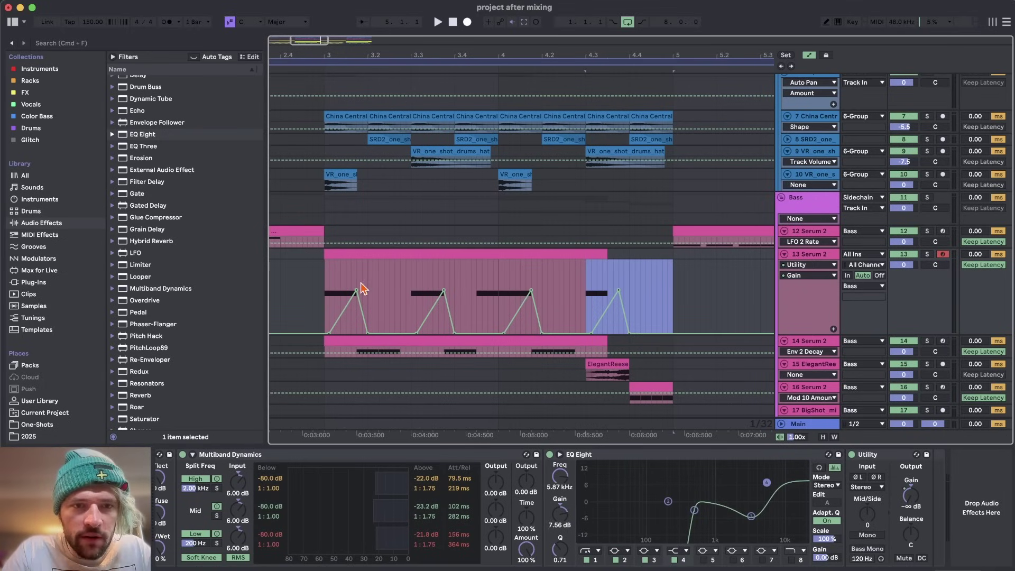
# Step: Play the drop from bar 3 and remove the fourth Gain spike, at the end of track 13's clip
pyautogui.click(320, 288)
pyautogui.press('space')
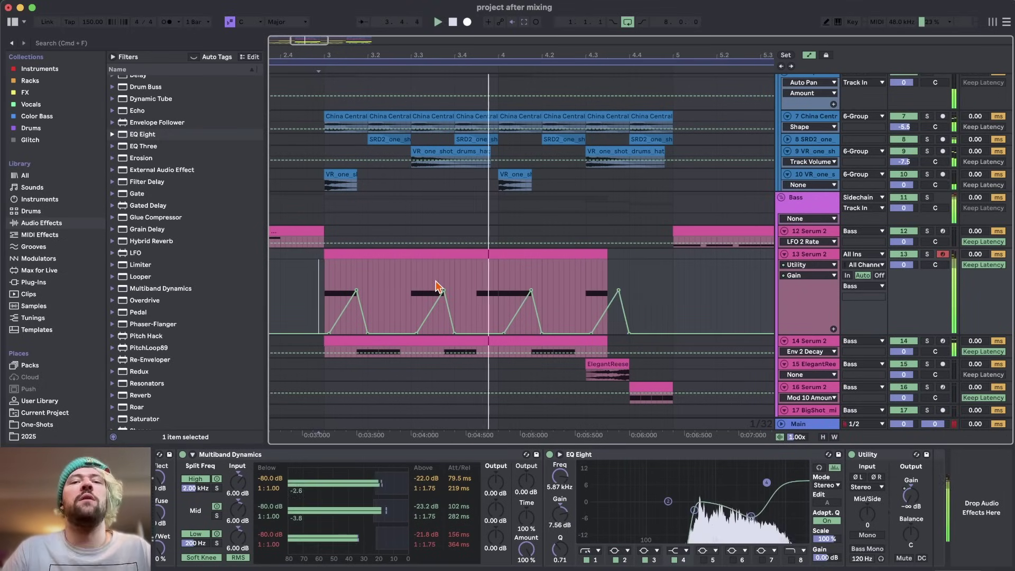
pyautogui.click(585, 293)
pyautogui.press('space')
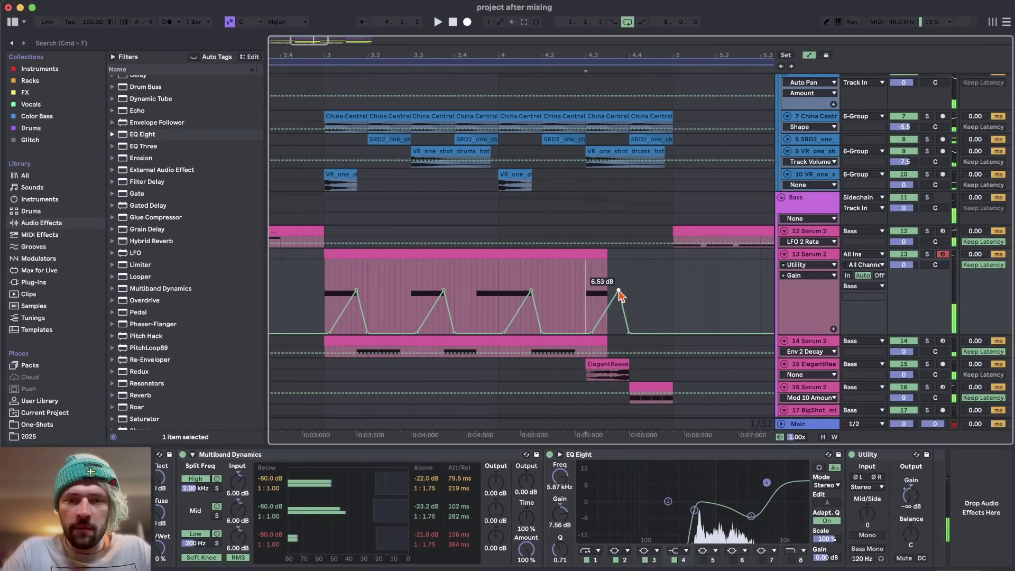
pyautogui.press('space')
pyautogui.scroll(-5, 590, 298)
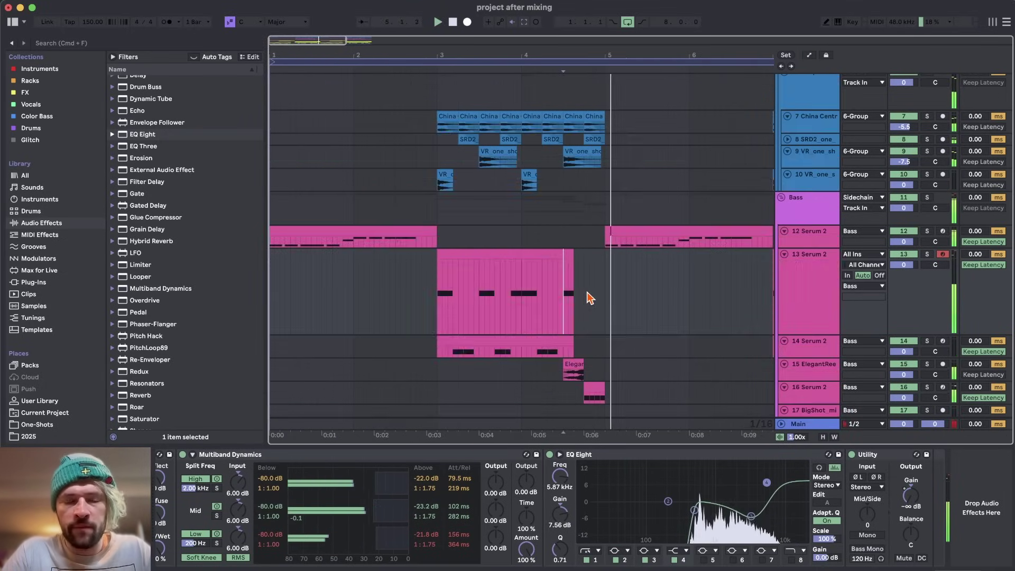
# Step: Duplicate the second Utility's Gain automation from bars 3 to 7 onto bar 7 and remove the copied spike at 7.3
pyautogui.moveTo(375, 294); pyautogui.dragTo(629, 290)
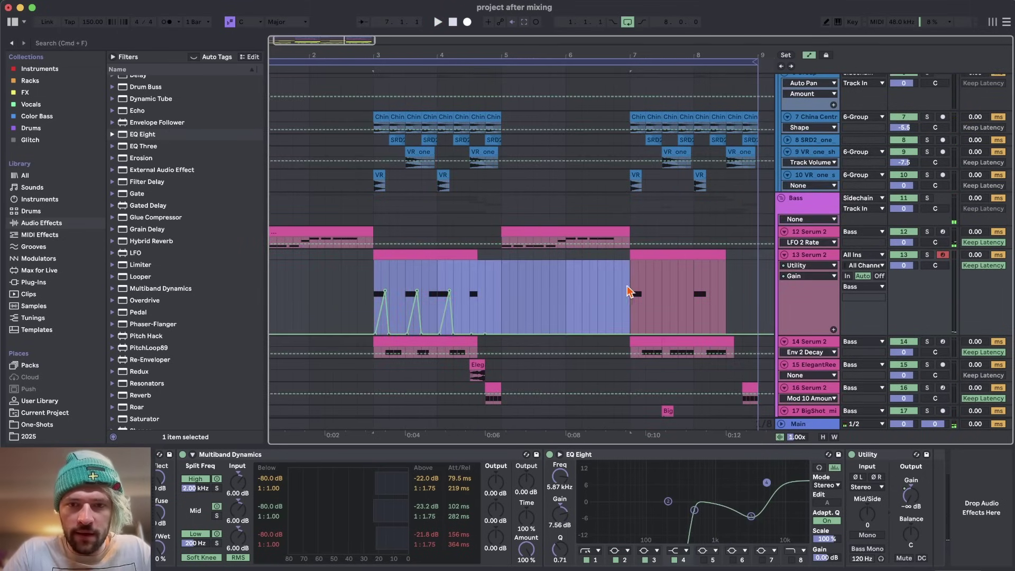
pyautogui.press('super+d')
pyautogui.click(412, 286)
pyautogui.press('space')
pyautogui.click(463, 285)
pyautogui.click(461, 291)
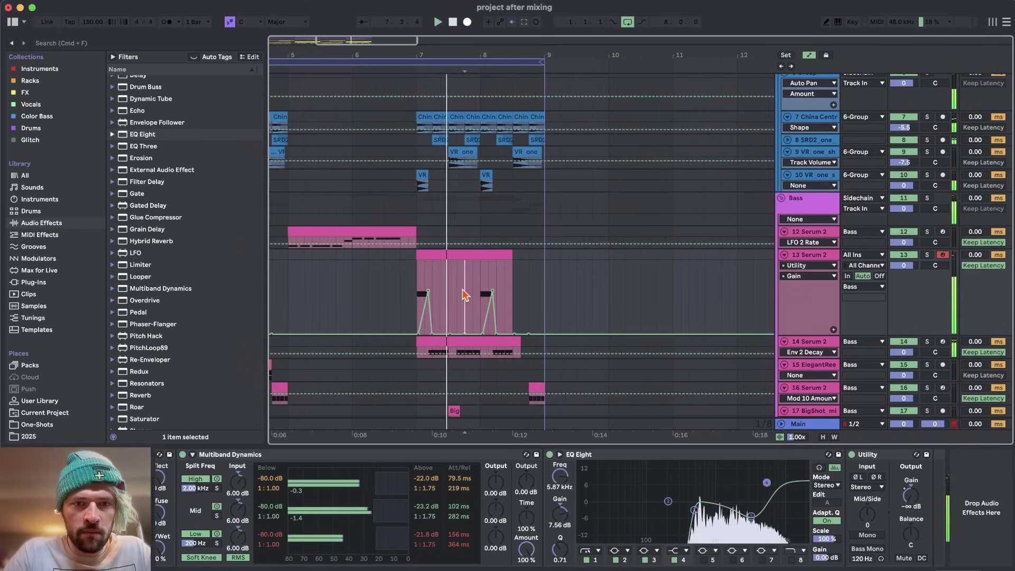
pyautogui.scroll(-2, 465, 294)
pyautogui.hscroll(-3, 465, 295)
pyautogui.scroll(-2, 458, 293)
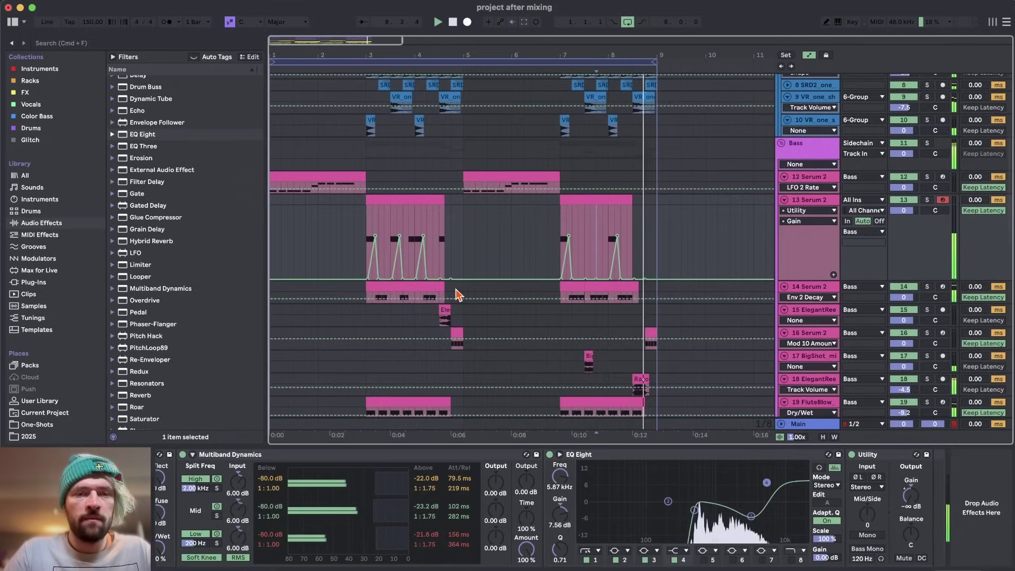
# Step: Hide automation, add an EQ Eight at the end of track 13's device chain and disable its band 1
pyautogui.press('a')
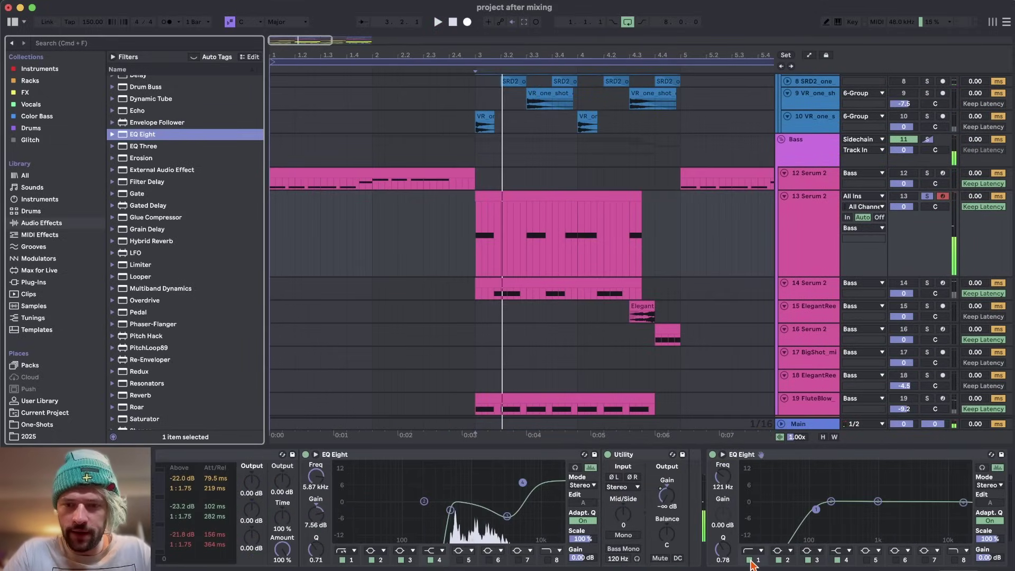
pyautogui.click(750, 561)
pyautogui.press('space')
pyautogui.hscroll(3, 839, 514)
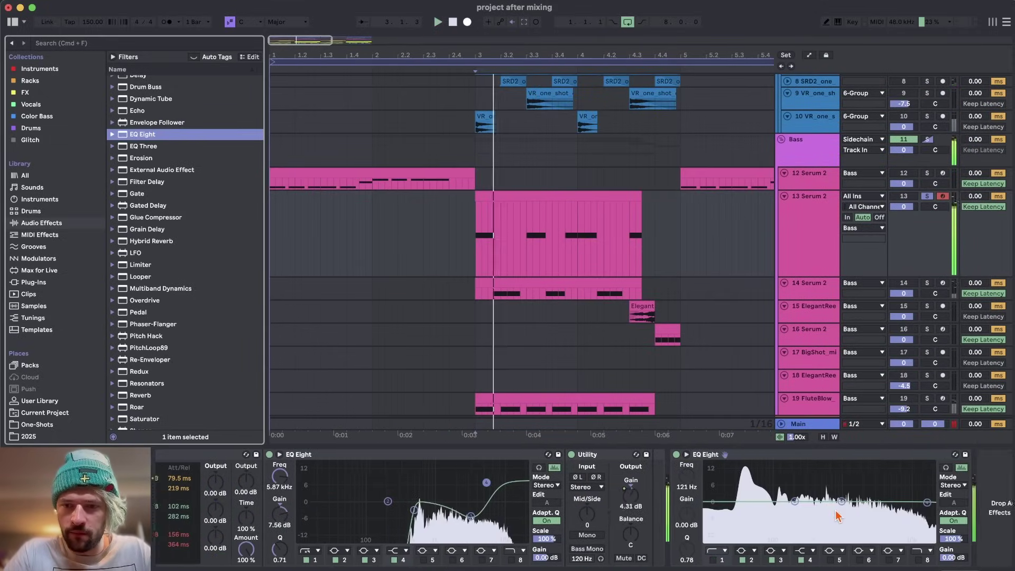
# Step: Boost band 2 of the new EQ Eight by 11.3 dB at 240 Hz with a Q of 1.14 while replaying the soloed bass
pyautogui.press('space')
pyautogui.press('space')
pyautogui.moveTo(769, 502); pyautogui.dragTo(774, 472)
pyautogui.press('space')
pyautogui.press('space')
pyautogui.press('space')
pyautogui.press('space')
pyautogui.press('space')
pyautogui.moveTo(660, 561); pyautogui.dragTo(660, 551)
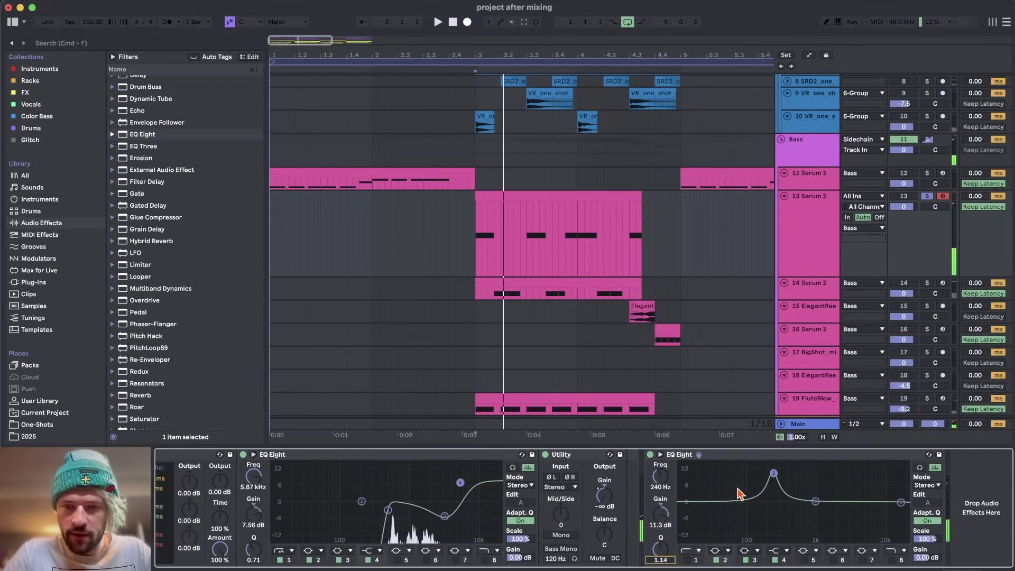
# Step: Set the gain of the new EQ Eight's band 2 to -6.90 dB and audition the bass from bar 3
pyautogui.moveTo(773, 501); pyautogui.dragTo(774, 519)
pyautogui.press('space')
pyautogui.press('space')
pyautogui.press('space')
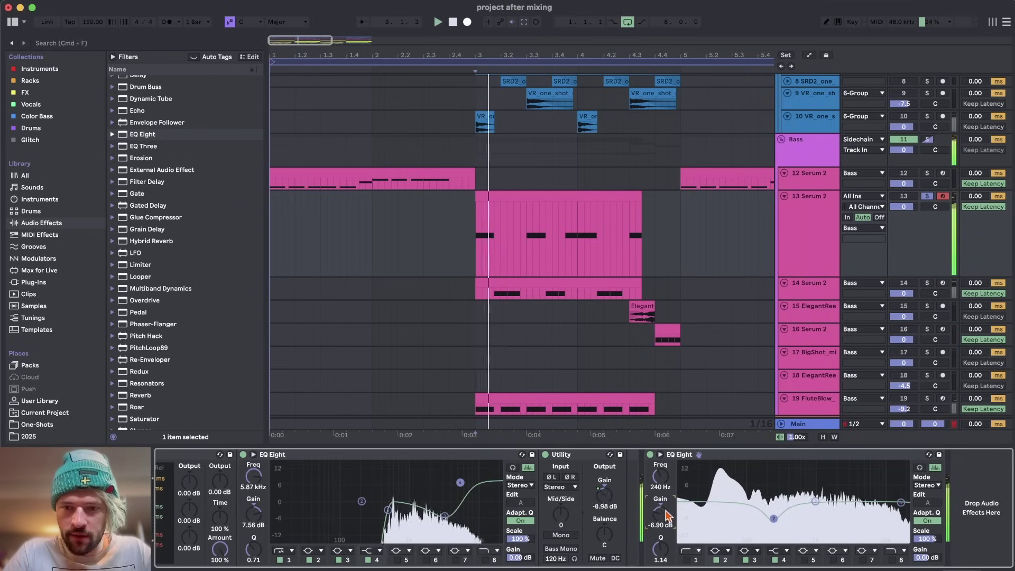
pyautogui.press('space')
pyautogui.press('space')
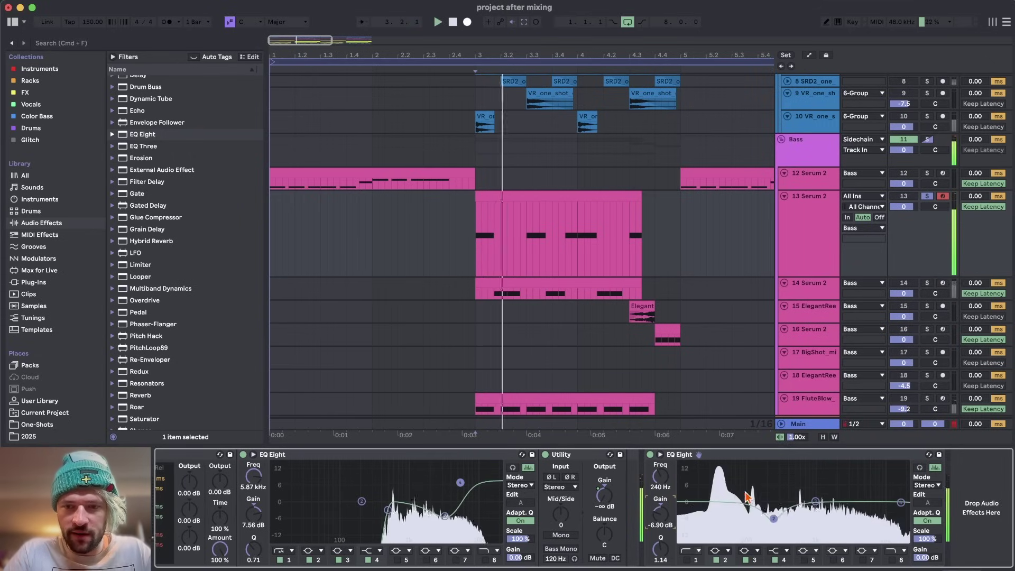
pyautogui.press('space')
pyautogui.press('space')
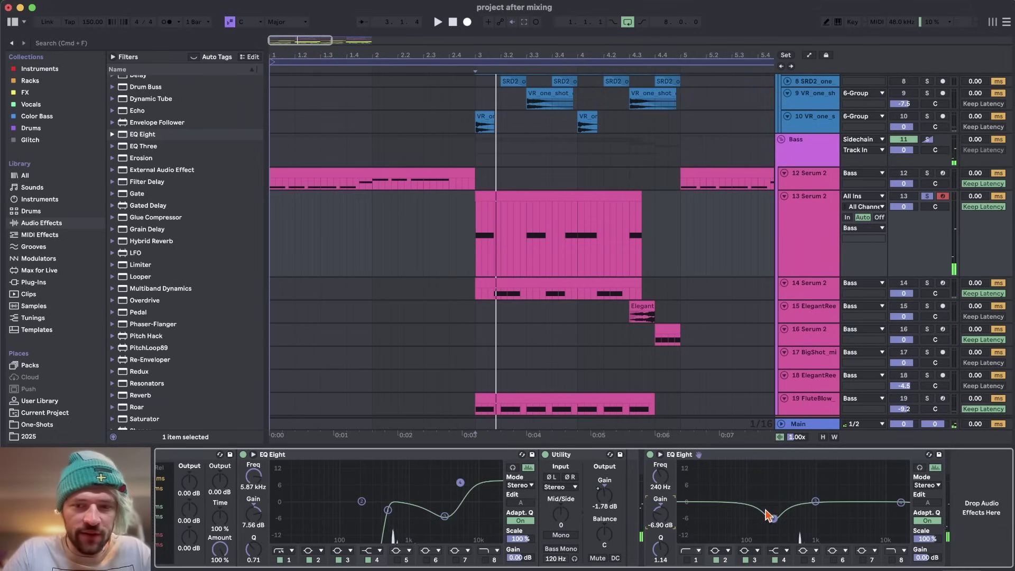
# Step: Sweep band 3 of track 13's last EQ Eight and settle it at 0.62 dB and 587 Hz while replaying the soloed bass
pyautogui.press('space')
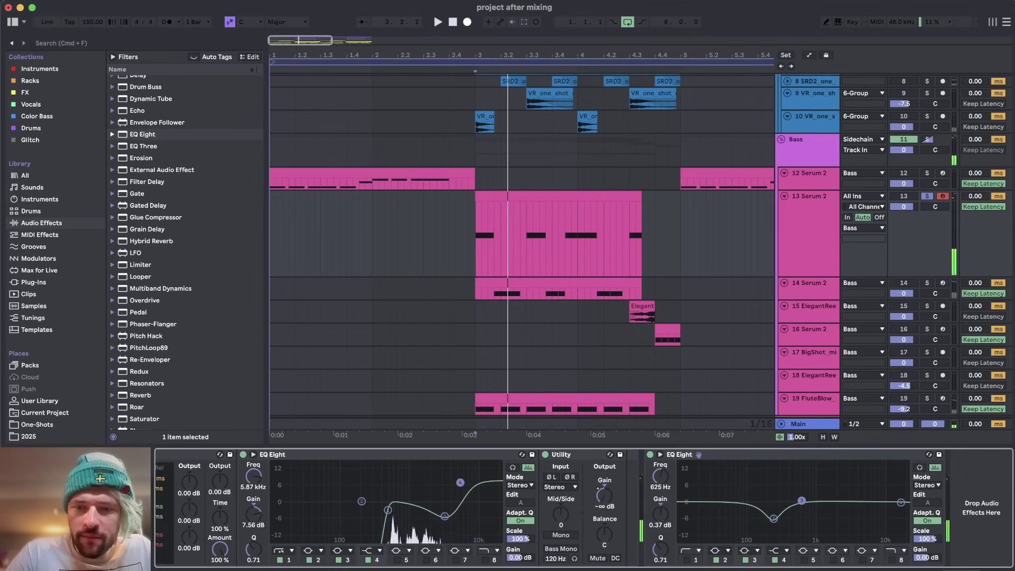
pyautogui.press('space')
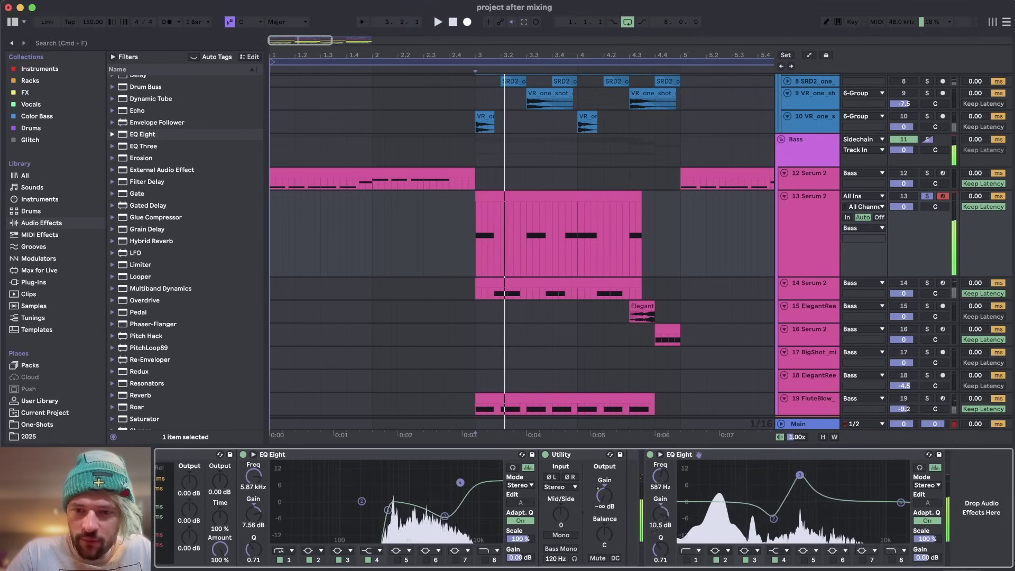
pyautogui.press('space')
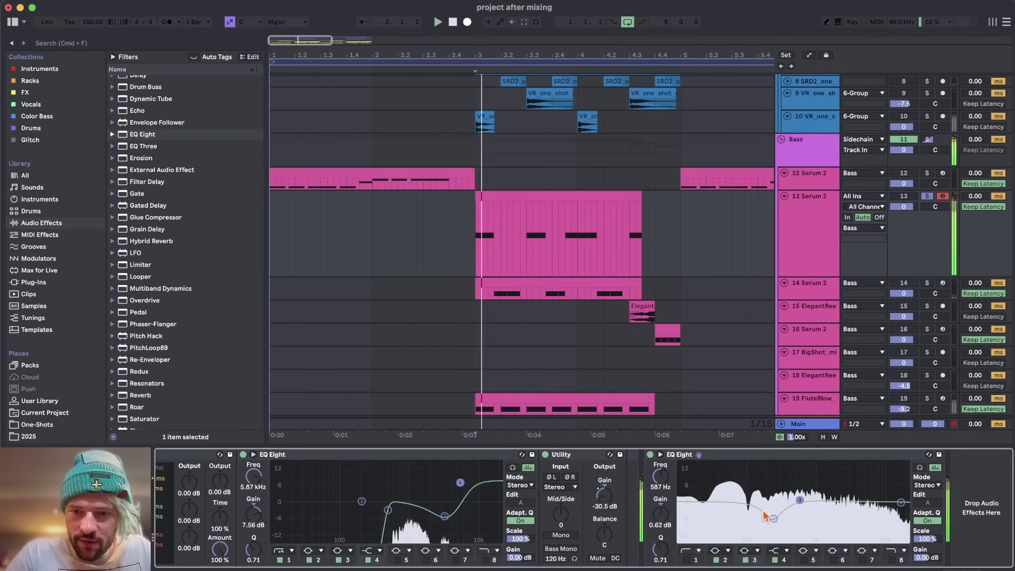
pyautogui.press('space')
# Step: Set band 2 of the same EQ Eight to -6.32 dB at 267 Hz with a Q of 1.52 and replay the bass
pyautogui.moveTo(778, 508)
pyautogui.mouseDown()
pyautogui.moveTo(773, 473)
pyautogui.moveTo(777, 517)
pyautogui.mouseUp()
pyautogui.press('space')
pyautogui.press('space')
pyautogui.press('space')
pyautogui.press('space')
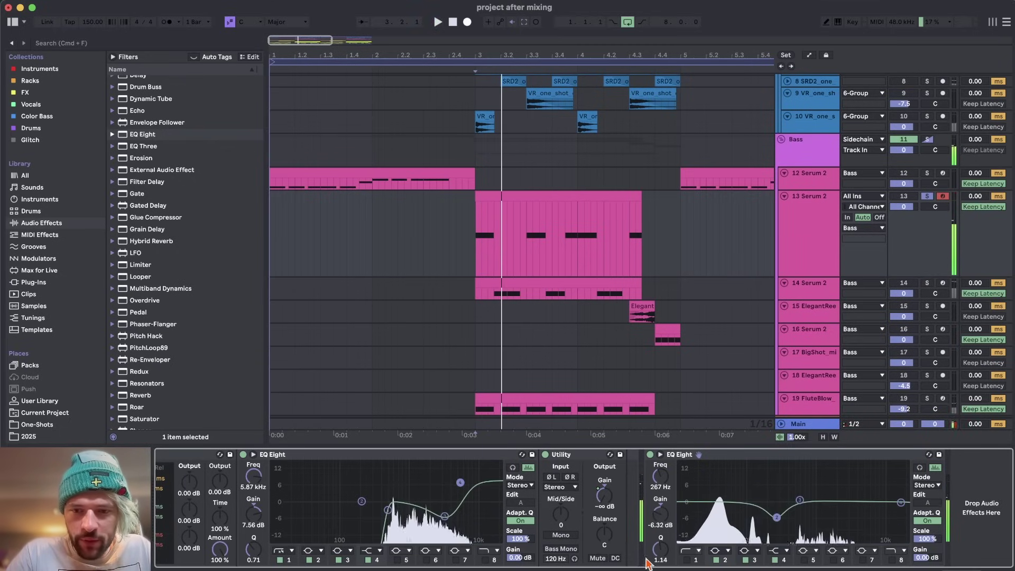
pyautogui.moveTo(660, 550); pyautogui.dragTo(660, 555)
pyautogui.press('space')
pyautogui.press('space')
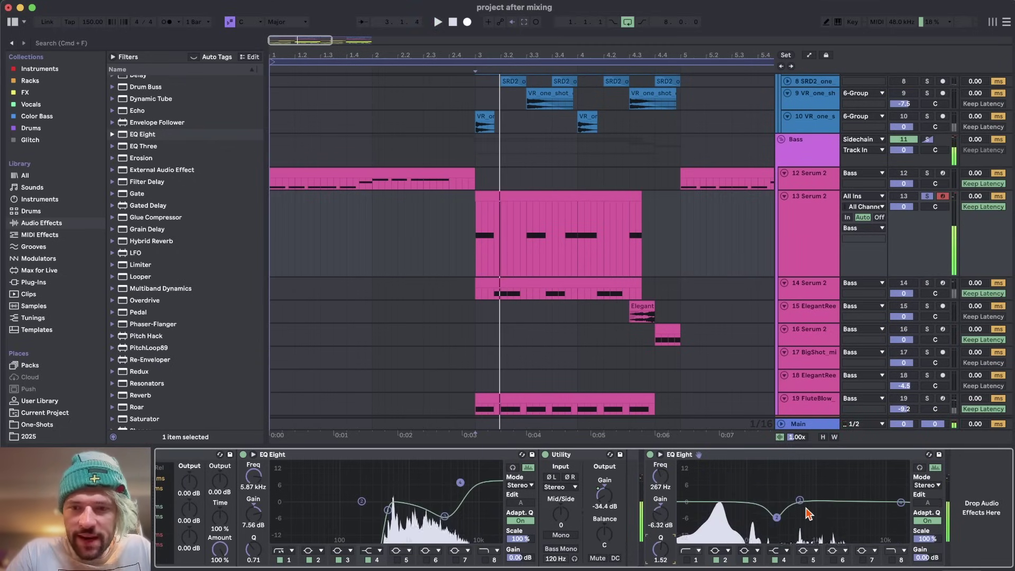
# Step: Set band 4 of the EQ Eight to 1.36 dB at 3.37 kHz, unsolo track 13 and play the full mix
pyautogui.press('space')
pyautogui.moveTo(901, 503); pyautogui.dragTo(850, 499)
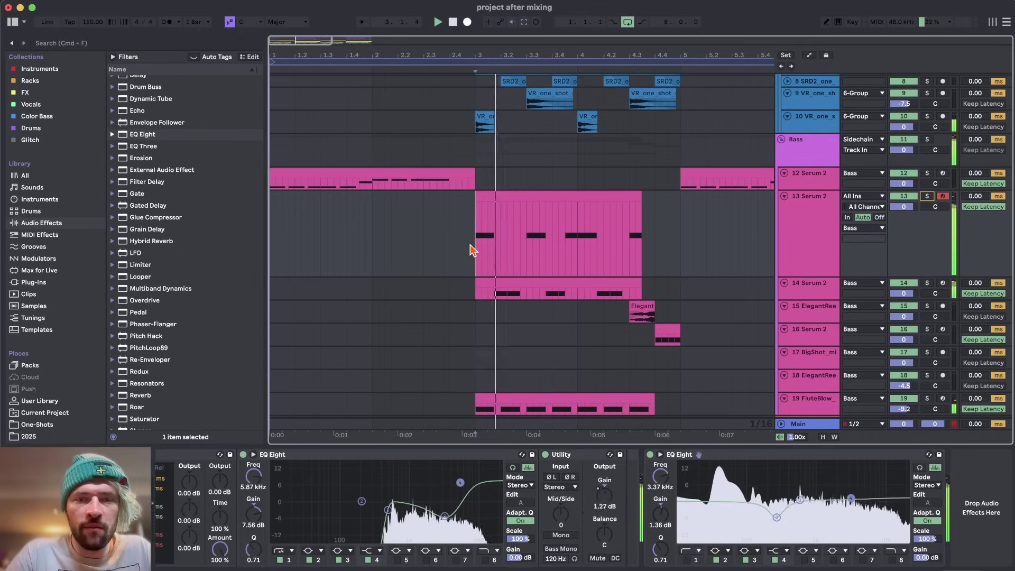
pyautogui.hscroll(5, 471, 250)
pyautogui.scroll(3, 358, 288)
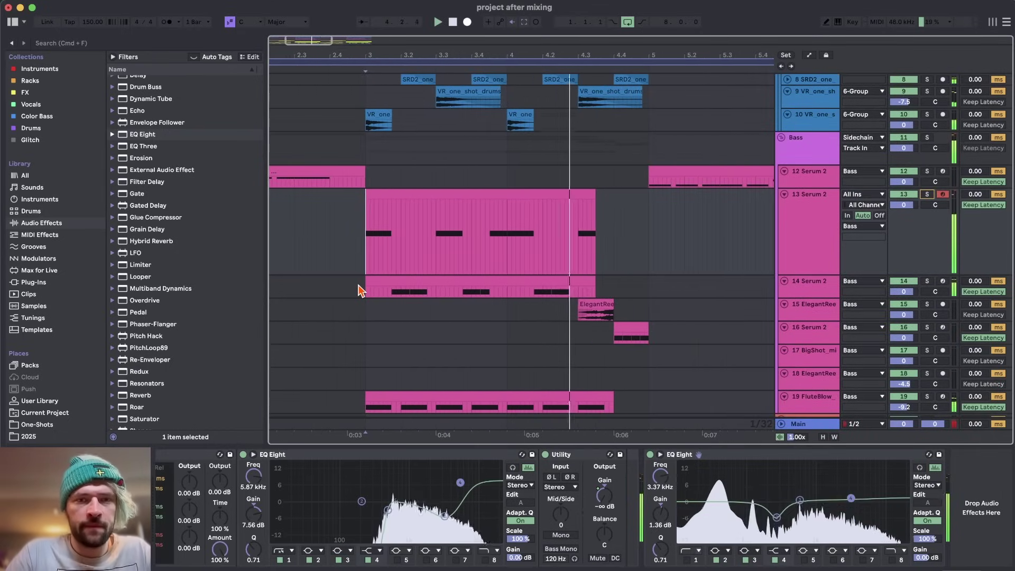
# Step: Solo track 14 and add a Saturator followed by a Multiband Dynamics after its Serum 2
pyautogui.click(396, 292)
pyautogui.click(392, 292)
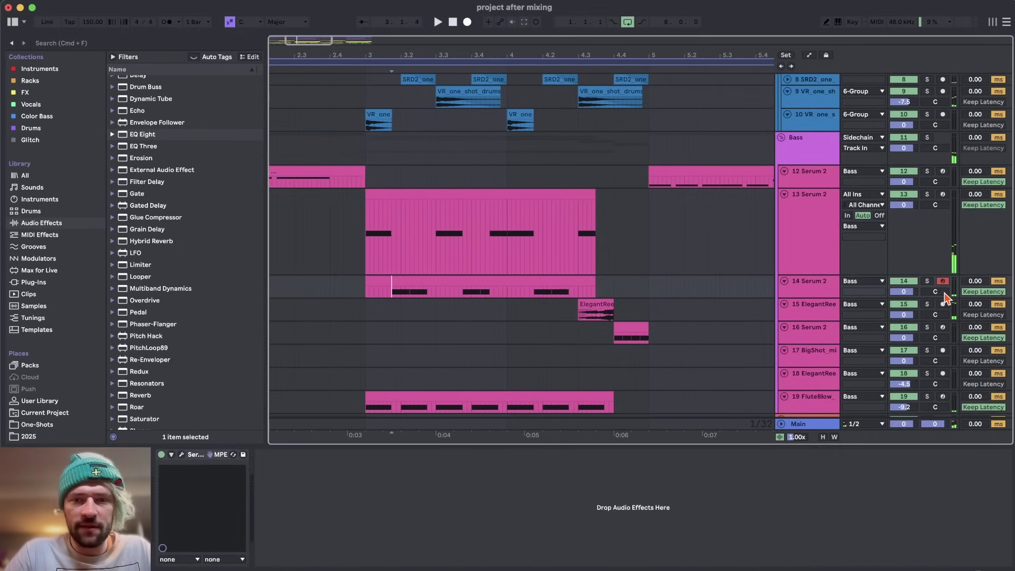
pyautogui.click(927, 281)
pyautogui.scroll(-5, 210, 307)
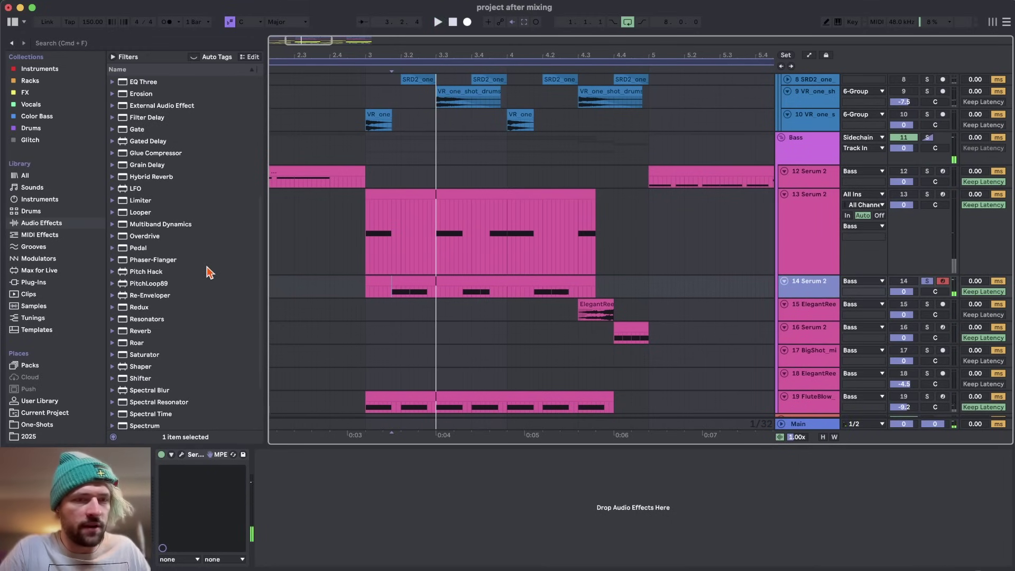
pyautogui.doubleClick(174, 227)
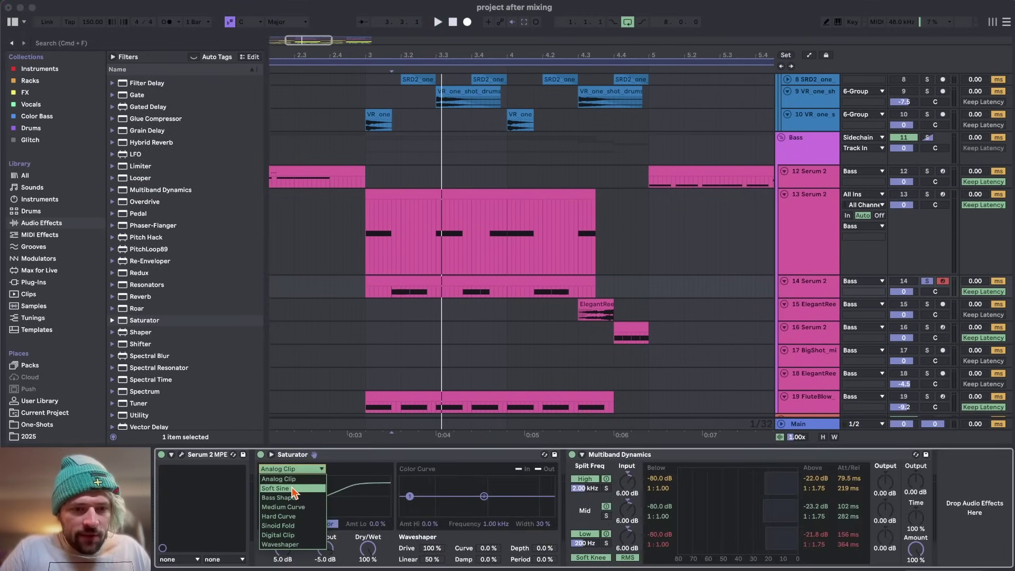
# Step: Set track 14's Saturator to the Soft Sine curve with Drive and Output at 0.0 dB while auditioning the bass
pyautogui.click(292, 489)
pyautogui.press('space')
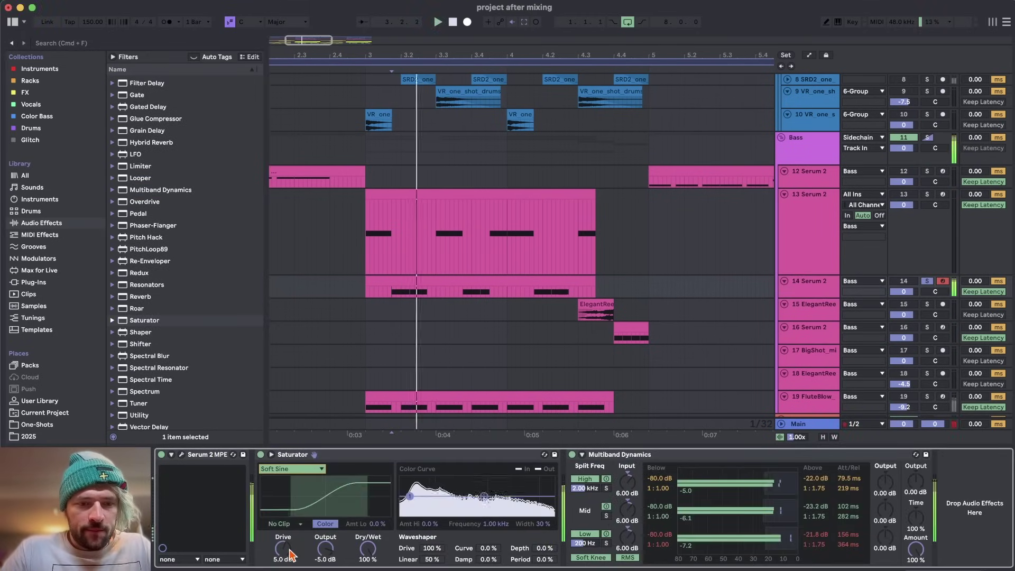
pyautogui.press('space')
pyautogui.press('space')
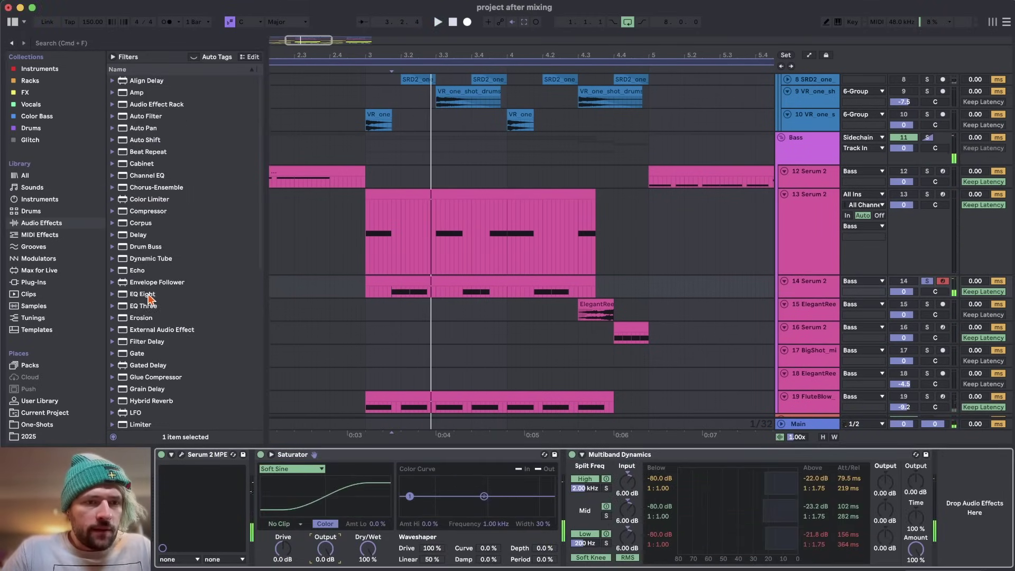
# Step: Insert an EQ Eight before the Saturator and boost band 2 by 12.0 dB at 40.0 Hz with a Q of 0.35
pyautogui.moveTo(149, 297); pyautogui.dragTo(264, 539)
pyautogui.moveTo(379, 501); pyautogui.dragTo(331, 470)
pyautogui.press('space')
pyautogui.press('space')
pyautogui.press('space')
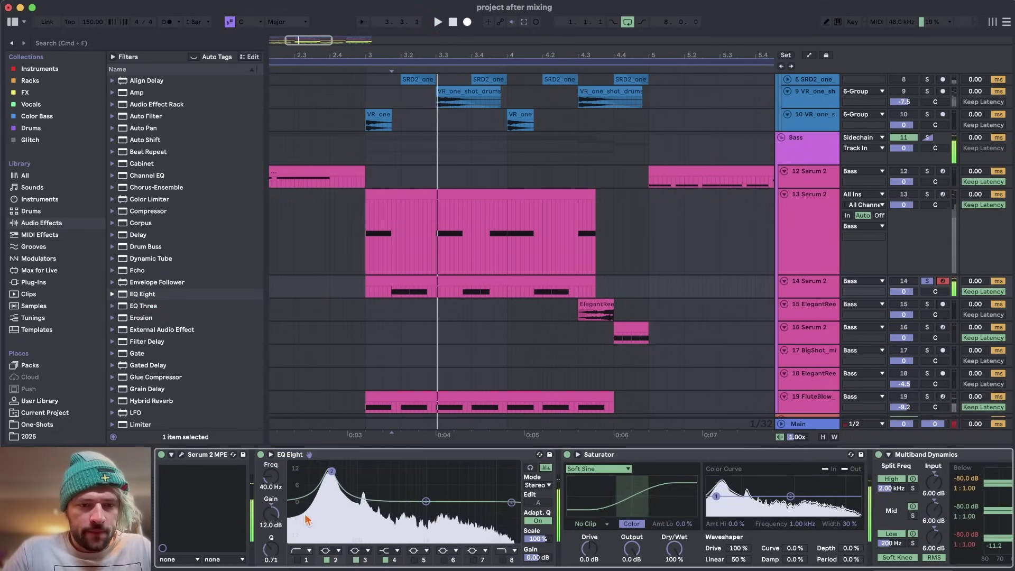
pyautogui.moveTo(271, 549); pyautogui.dragTo(271, 561)
pyautogui.press('space')
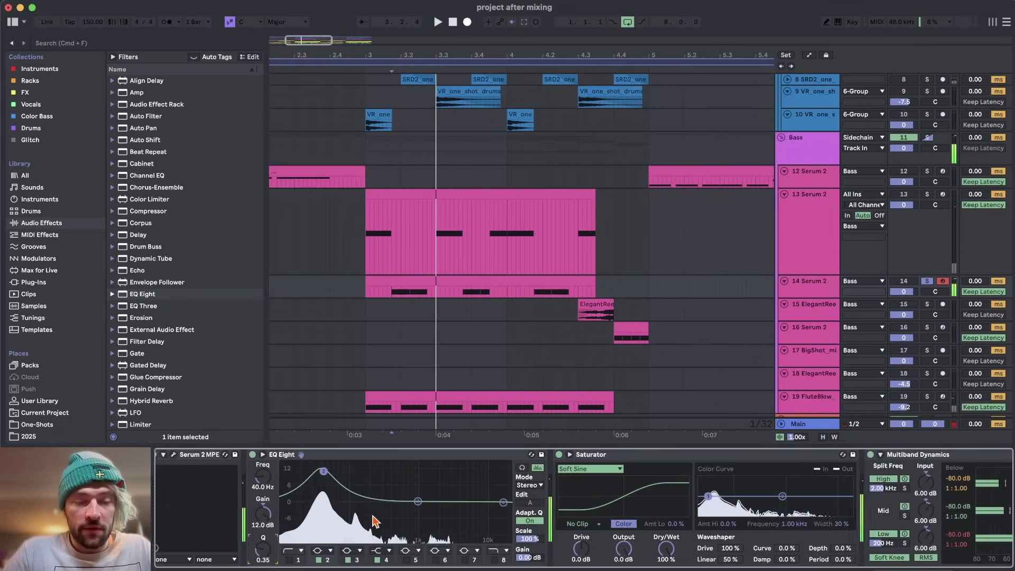
pyautogui.hscroll(3, 373, 507)
pyautogui.press('space')
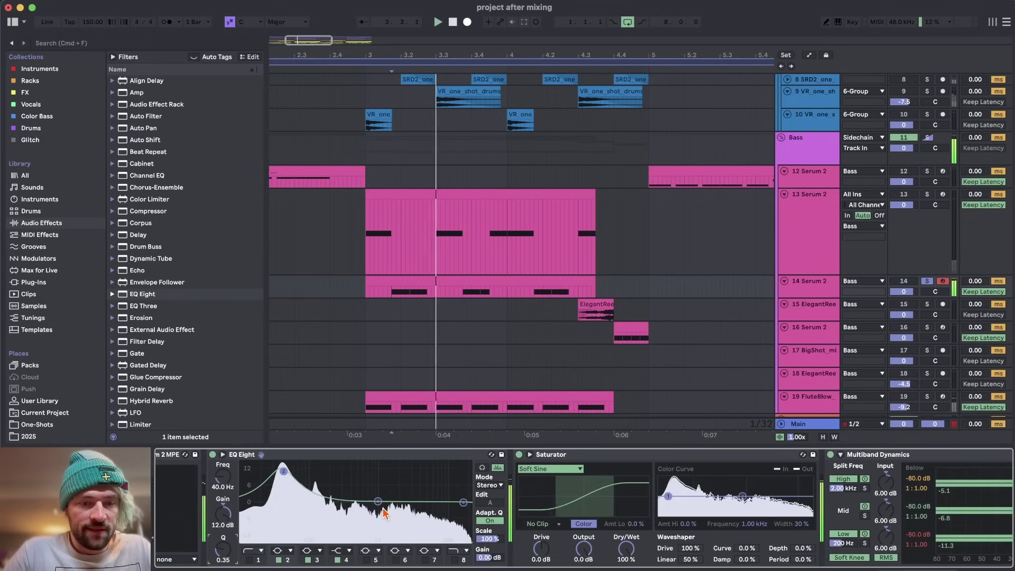
pyautogui.press('space')
# Step: Try boosting band 3 of track 14's EQ Eight by 5.83 dB at 1.16 kHz while replaying the bass
pyautogui.moveTo(378, 501)
pyautogui.mouseDown()
pyautogui.moveTo(362, 491)
pyautogui.moveTo(392, 483)
pyautogui.mouseUp()
pyautogui.press('space')
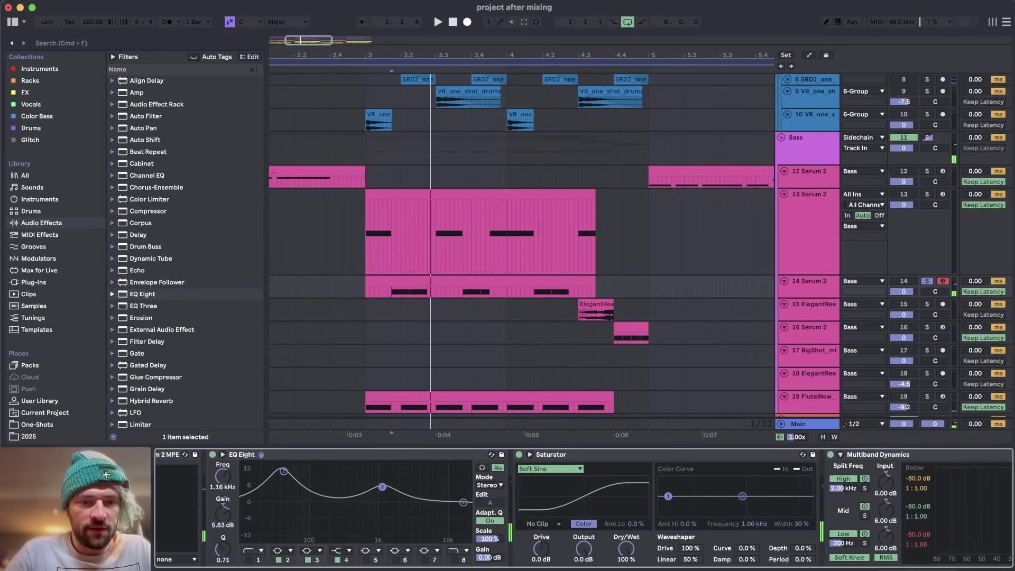
pyautogui.press('space')
pyautogui.press('space')
pyautogui.press('space')
# Step: Set band 3 of track 14's EQ Eight to a -10.3 dB cut at 290 Hz and audition it
pyautogui.moveTo(393, 486)
pyautogui.mouseDown()
pyautogui.moveTo(374, 483)
pyautogui.moveTo(413, 483)
pyautogui.moveTo(340, 485)
pyautogui.moveTo(346, 466)
pyautogui.mouseUp()
pyautogui.press('space')
pyautogui.press('space')
pyautogui.press('space')
pyautogui.press('space')
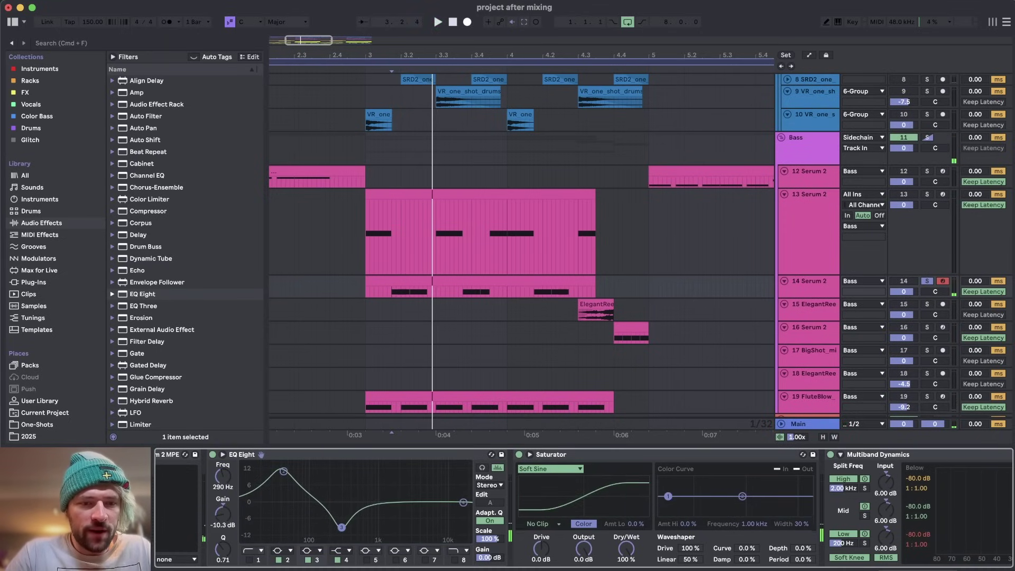
# Step: Fine-tune the width and depth of the 290 Hz cut on track 14's EQ Eight while replaying the soloed bass
pyautogui.press('space')
pyautogui.press('space')
pyautogui.press('space')
pyautogui.press('space')
pyautogui.moveTo(223, 549); pyautogui.dragTo(222, 546)
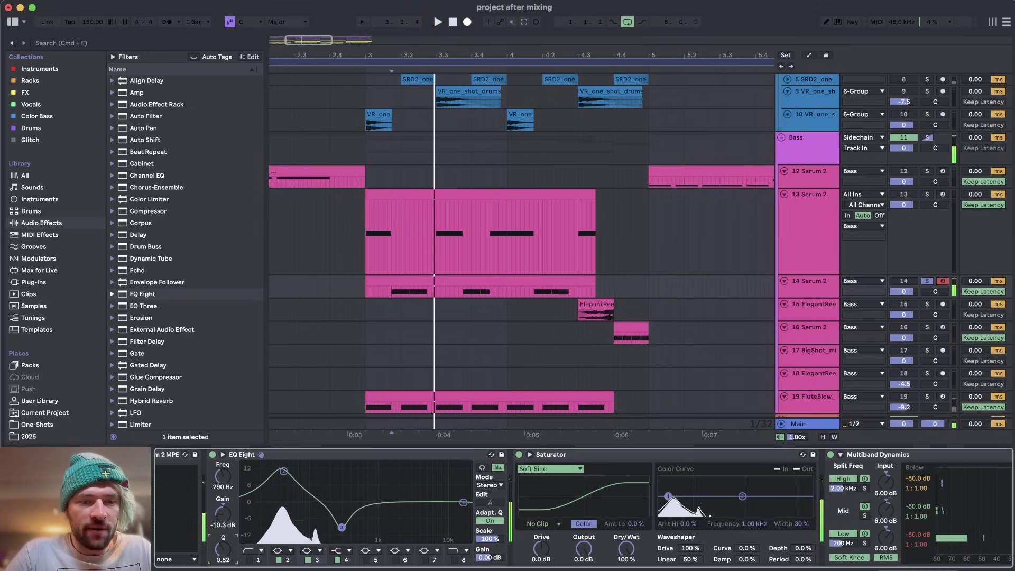
pyautogui.press('space')
pyautogui.press('space')
pyautogui.press('space')
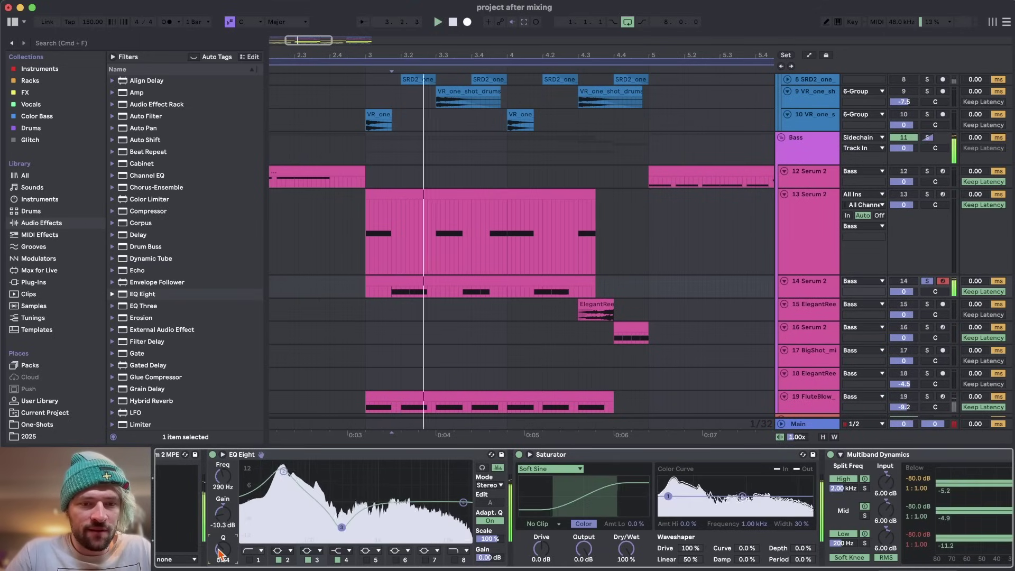
pyautogui.press('space')
pyautogui.moveTo(341, 528); pyautogui.dragTo(342, 521)
# Step: Compare the soloed bass with track 14's Saturator bypassed and switched back on
pyautogui.hscroll(4, 372, 486)
pyautogui.press('space')
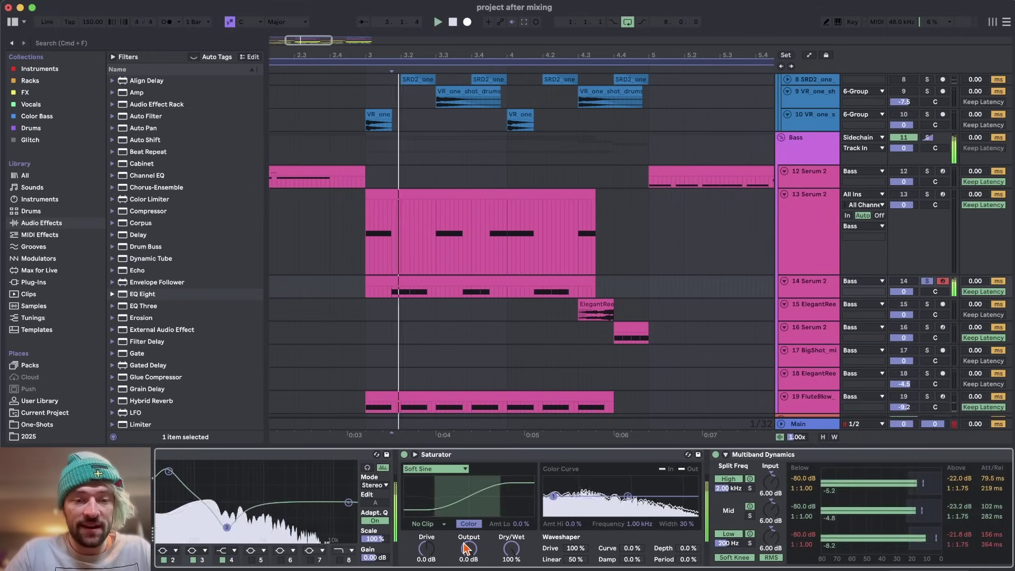
pyautogui.press('space')
pyautogui.press('space')
pyautogui.press('space')
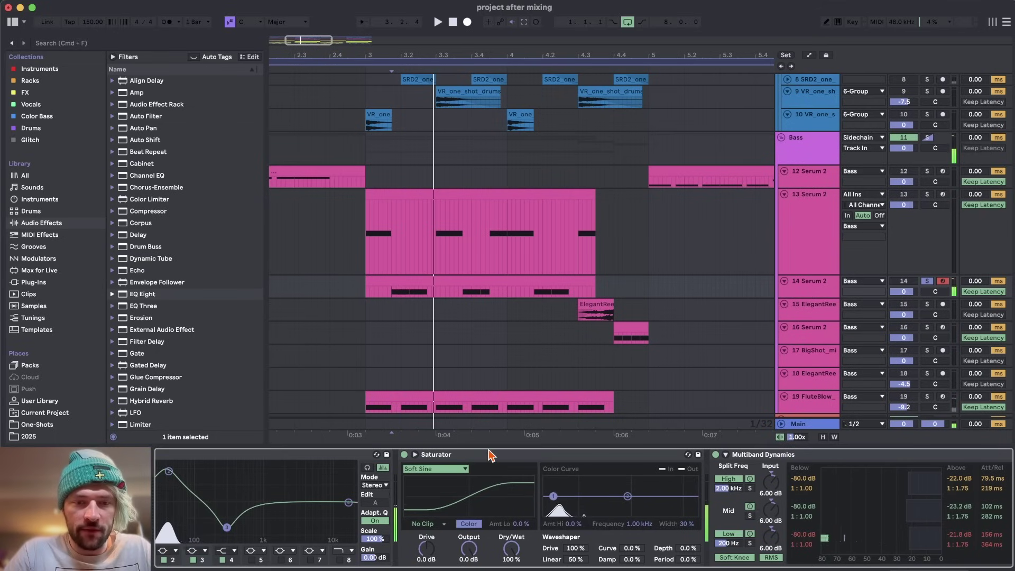
pyautogui.hscroll(4, 371, 476)
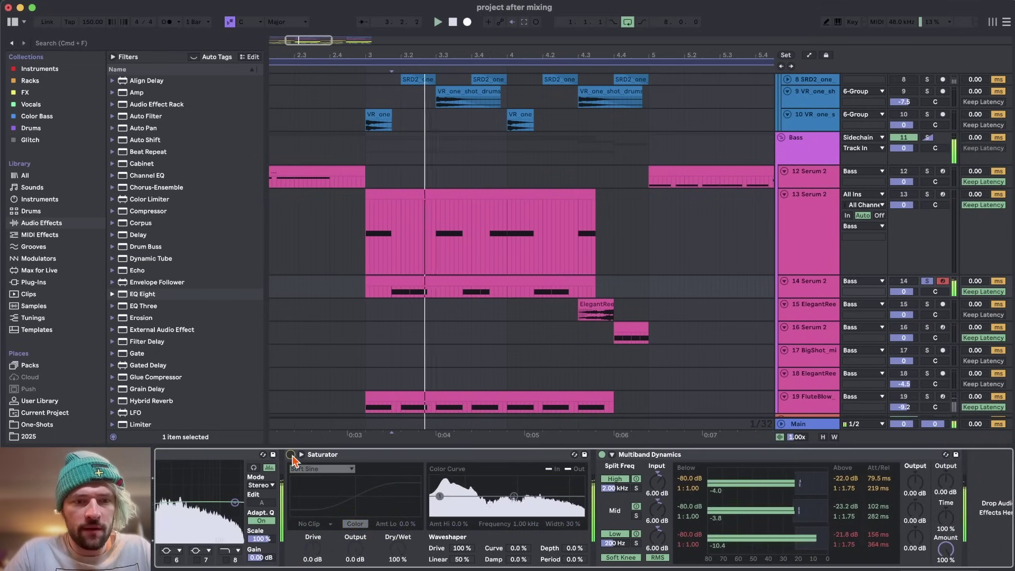
pyautogui.click(291, 454)
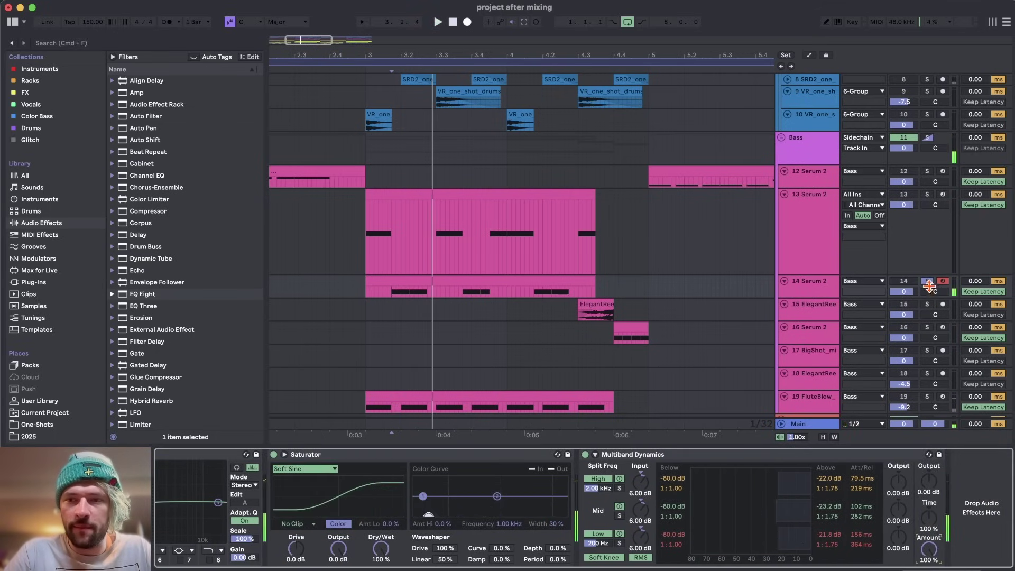
# Step: Unsolo track 14 and check its level in the full mix, replaying from bar 3
pyautogui.press('space')
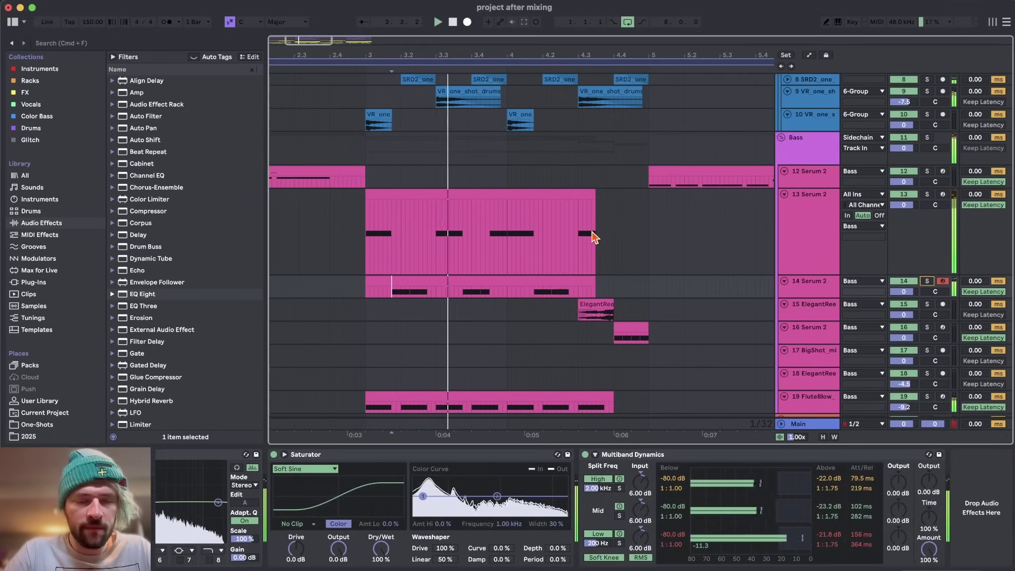
pyautogui.press('space')
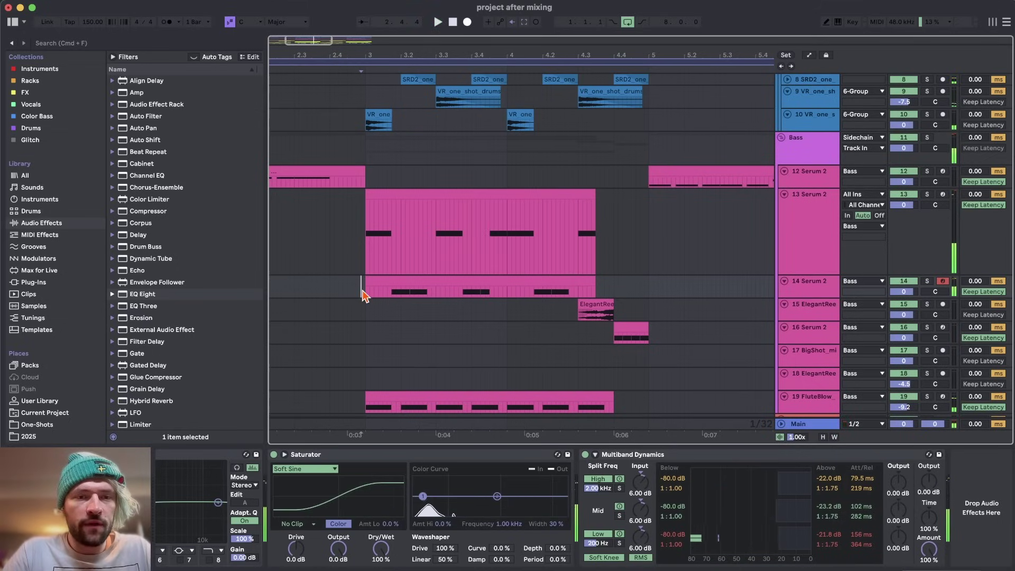
pyautogui.click(366, 284)
pyautogui.click(904, 291)
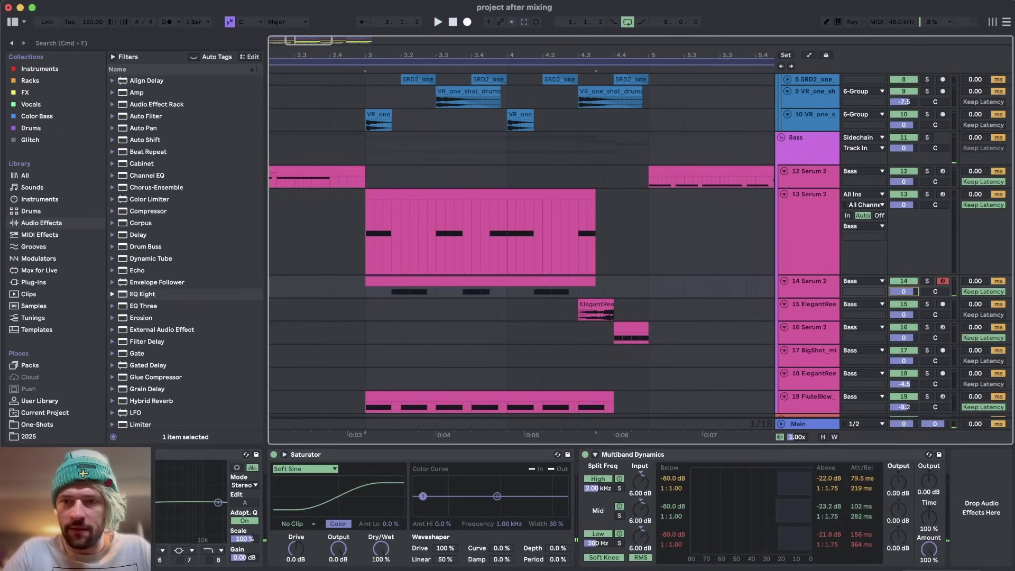
pyautogui.press('space')
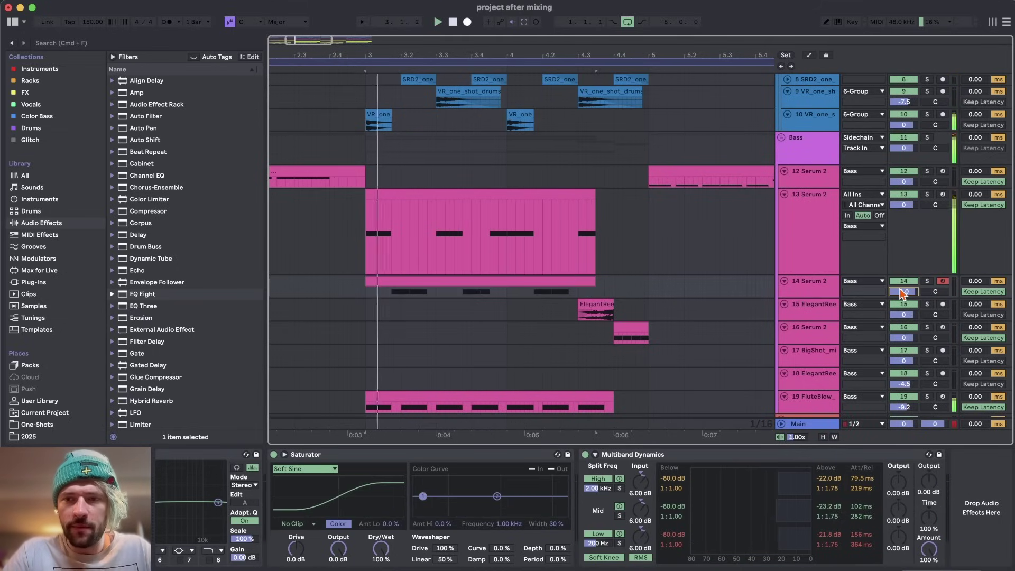
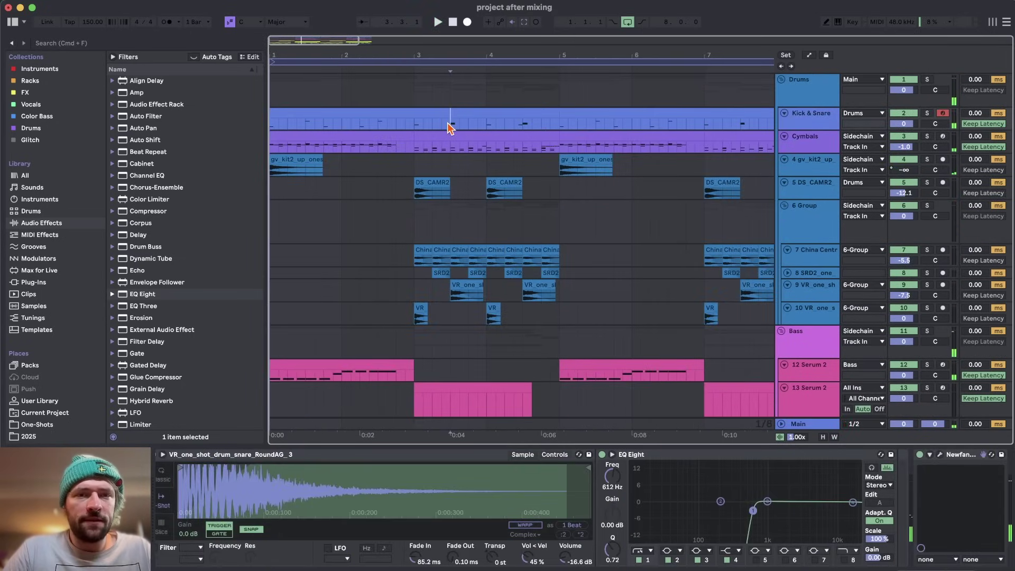
# Step: Audition the Kick & Snare track's snares in the mix around bars 1 and 3 to compare them
pyautogui.press('space')
pyautogui.press('space')
pyautogui.click(300, 127)
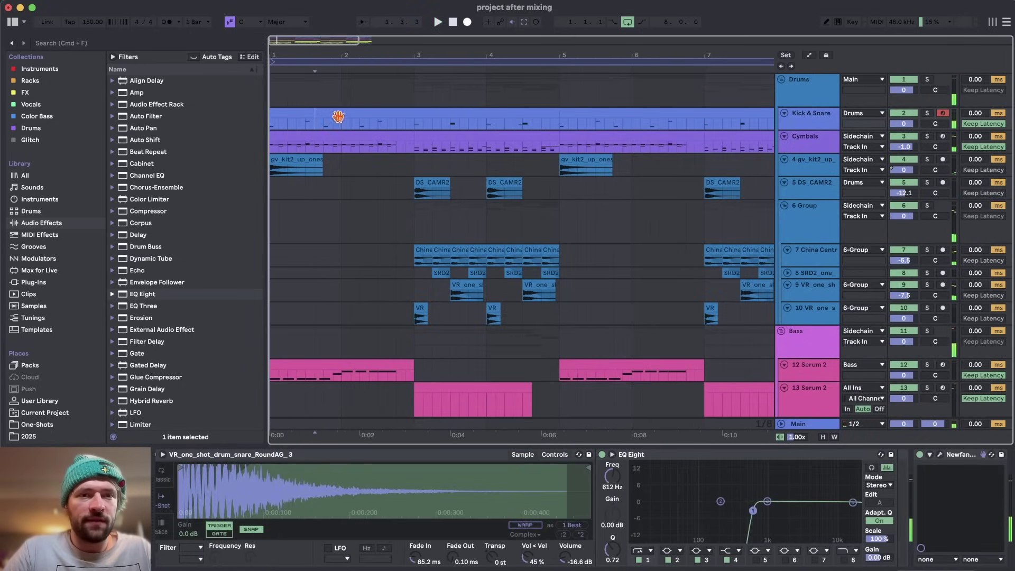
pyautogui.press('space')
pyautogui.press('space')
pyautogui.press('space')
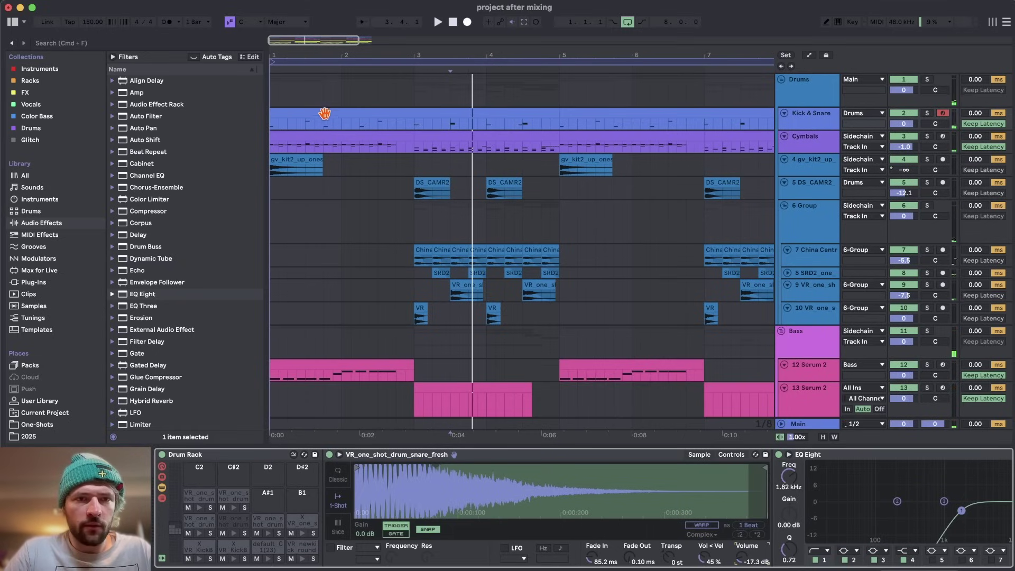
pyautogui.click(303, 127)
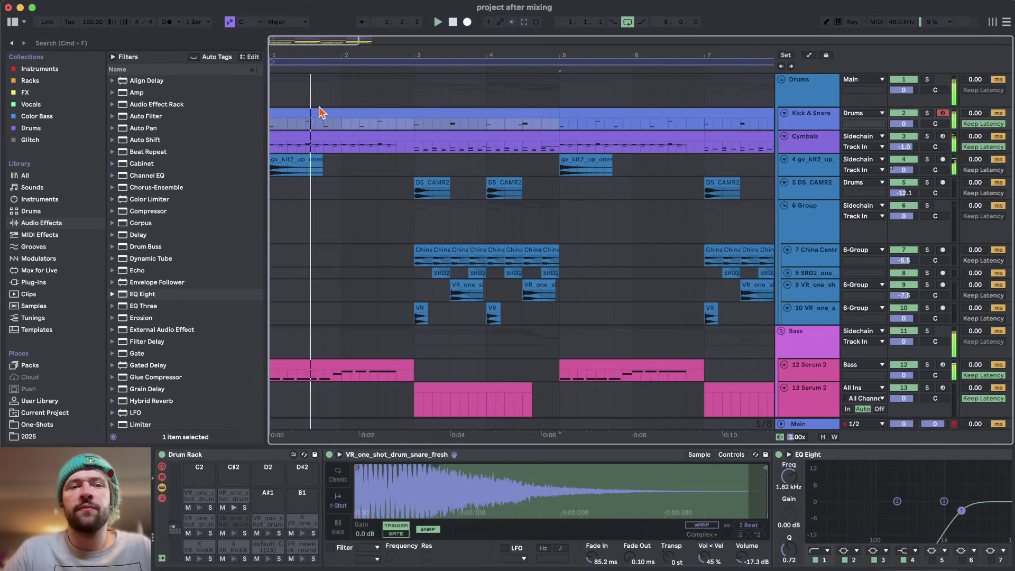
pyautogui.press('space')
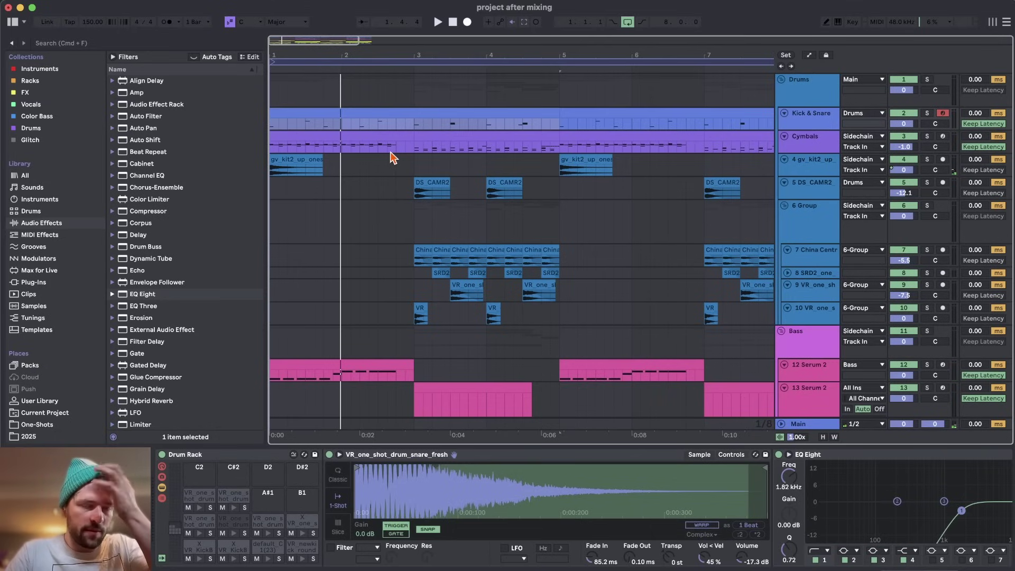
# Step: Open the VR_one_shot_drum_snare_trup2 pad in the Drum Rack, transpose its sample by +2 st and play the mix
pyautogui.press('space')
pyautogui.press('space')
pyautogui.click(235, 521)
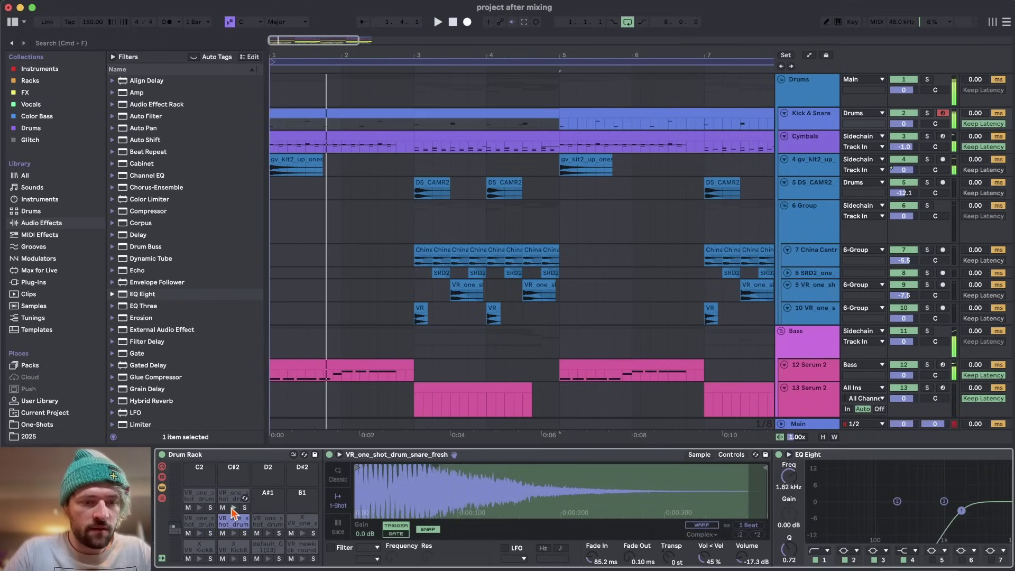
pyautogui.click(233, 505)
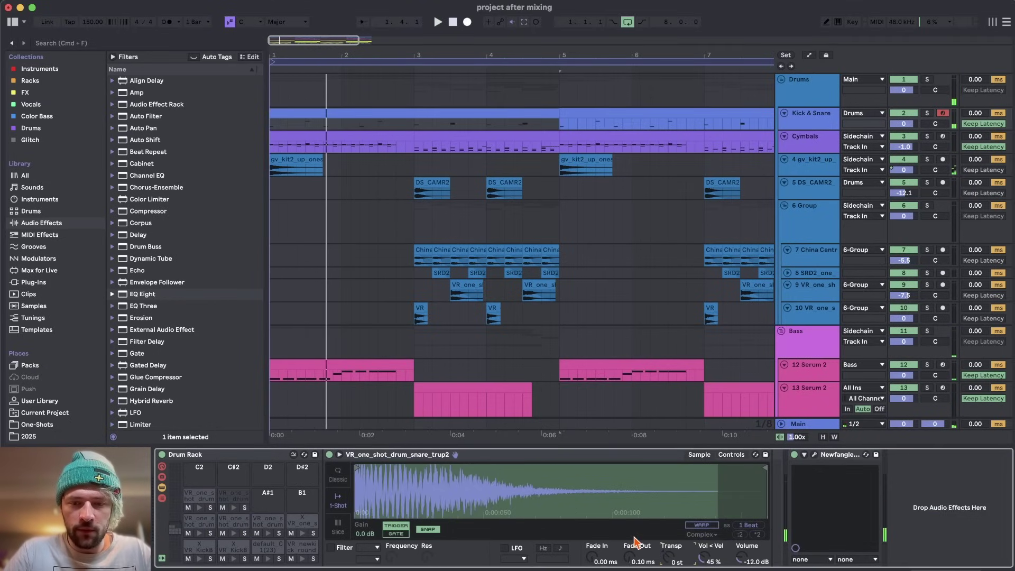
pyautogui.press('space')
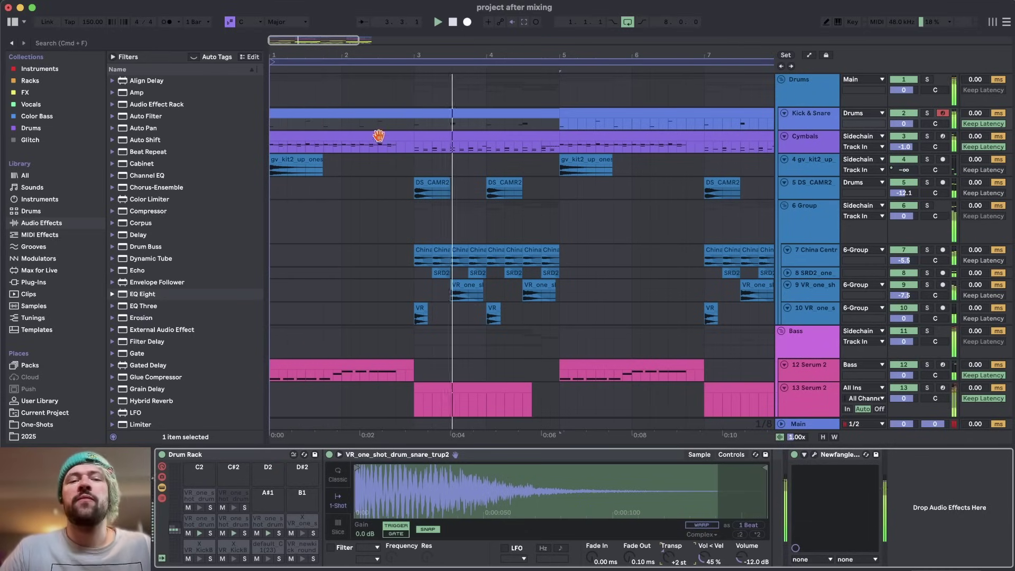
# Step: Play the mix from bar 1 to audition the transposed snare, trying a Reverb on its pad
pyautogui.click(322, 113)
pyautogui.press('space')
pyautogui.press('space')
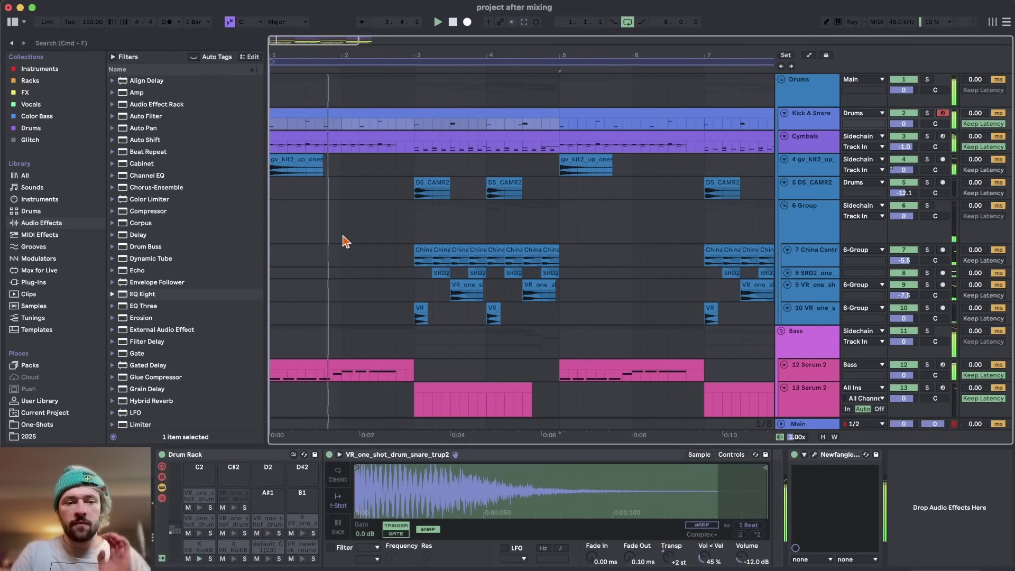
pyautogui.press('space')
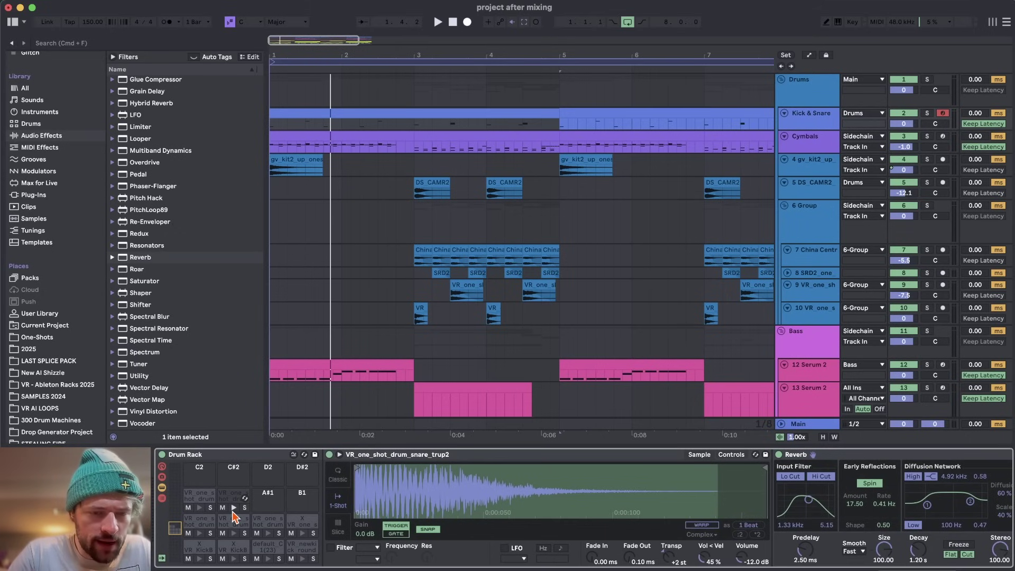
pyautogui.press('space')
# Step: Load BOI1DA_clap_10 from the drum machine claps folder onto the Drum Rack's A#1 pad, with a Reverb of 0.22 size and 778 ms decay
pyautogui.hscroll(5, 730, 536)
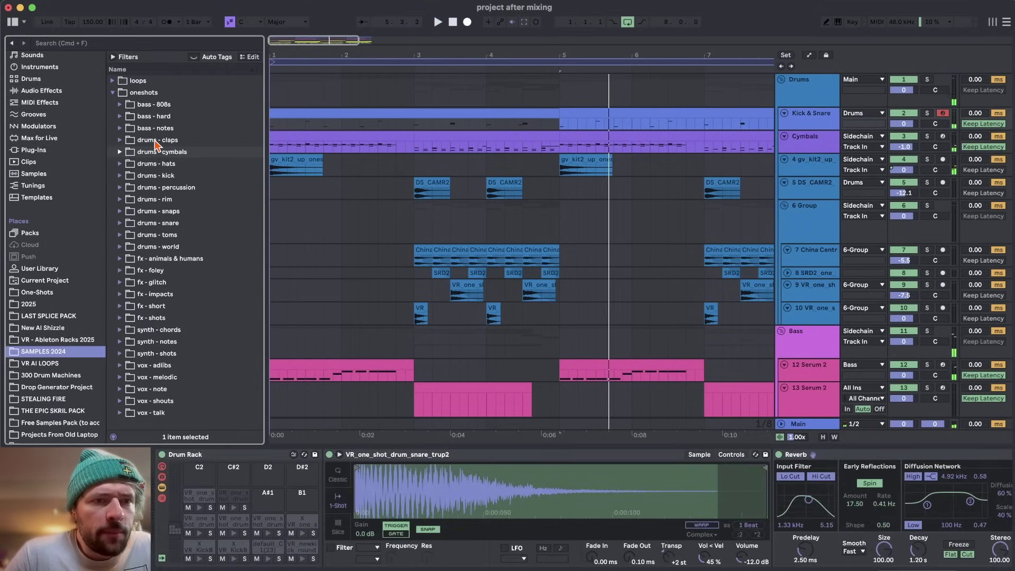
pyautogui.click(157, 139)
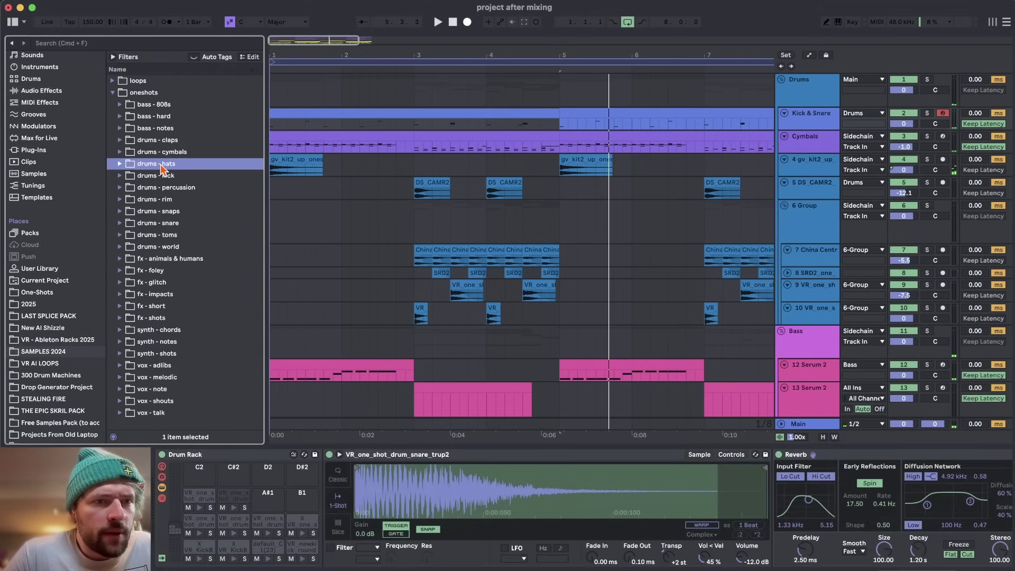
pyautogui.click(161, 165)
pyautogui.press('Down')
pyautogui.press('Down')
pyautogui.press('Down')
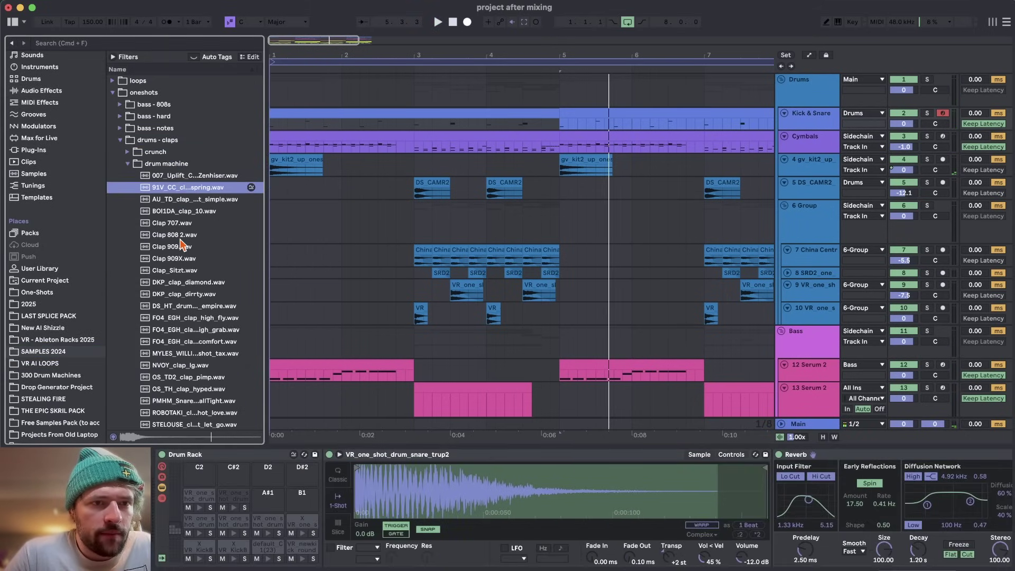
pyautogui.scroll(-1, 184, 190)
pyautogui.moveTo(184, 191); pyautogui.dragTo(247, 507)
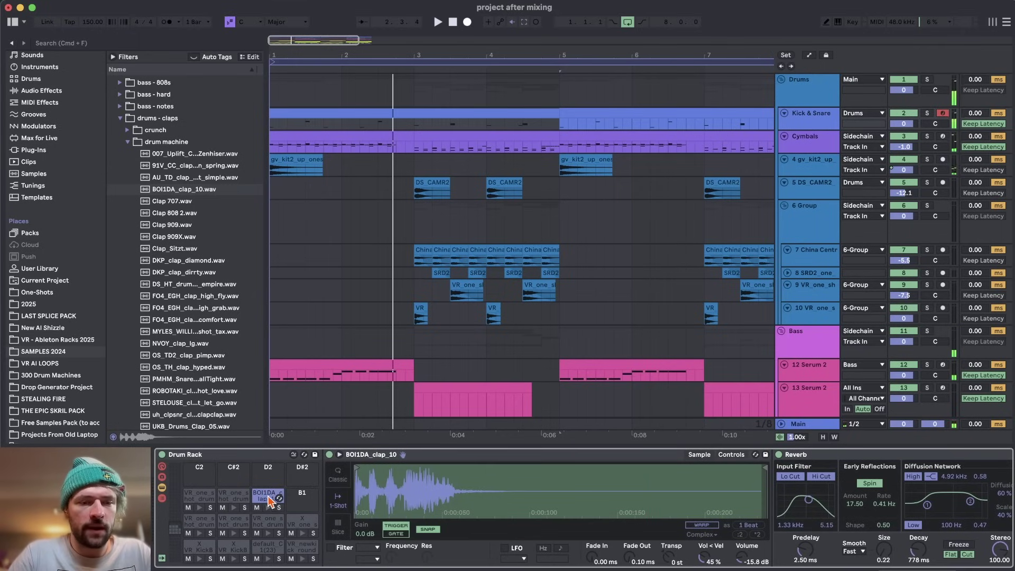
# Step: Set the clap's Reverb to 17% dry/wet and play the mix to check the snare layer
pyautogui.hscroll(5, 479, 502)
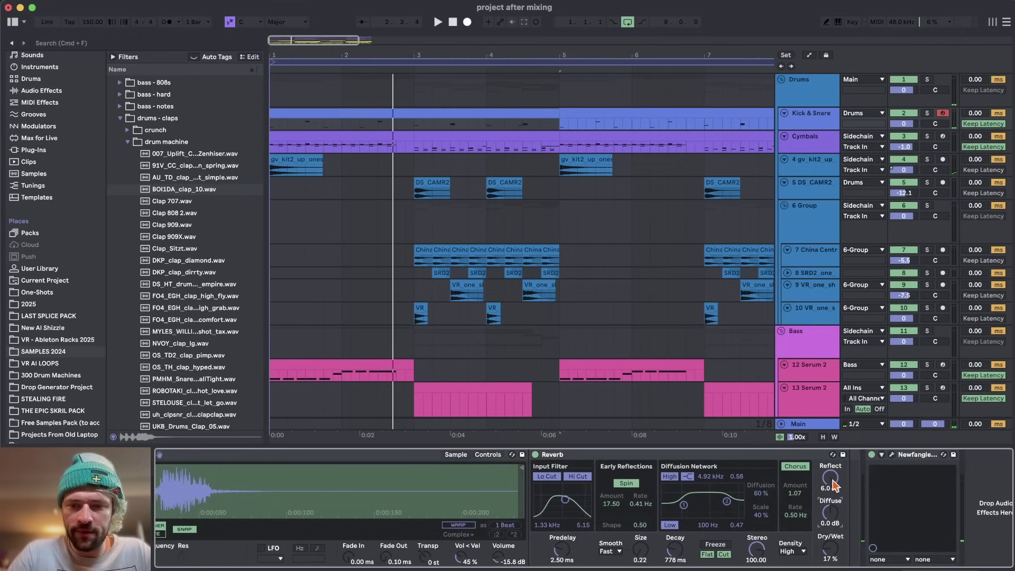
pyautogui.hscroll(-5, 349, 476)
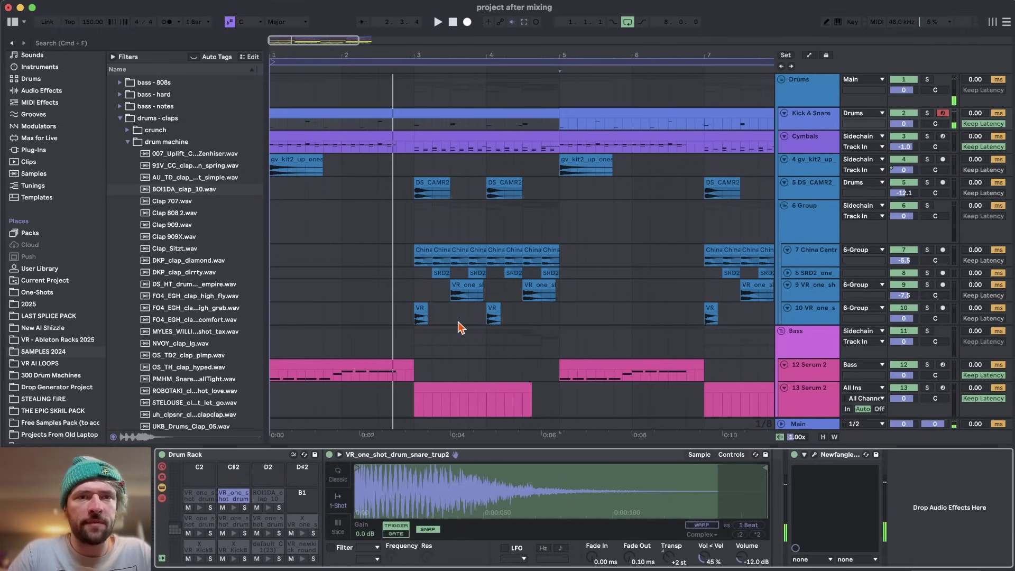
pyautogui.press('space')
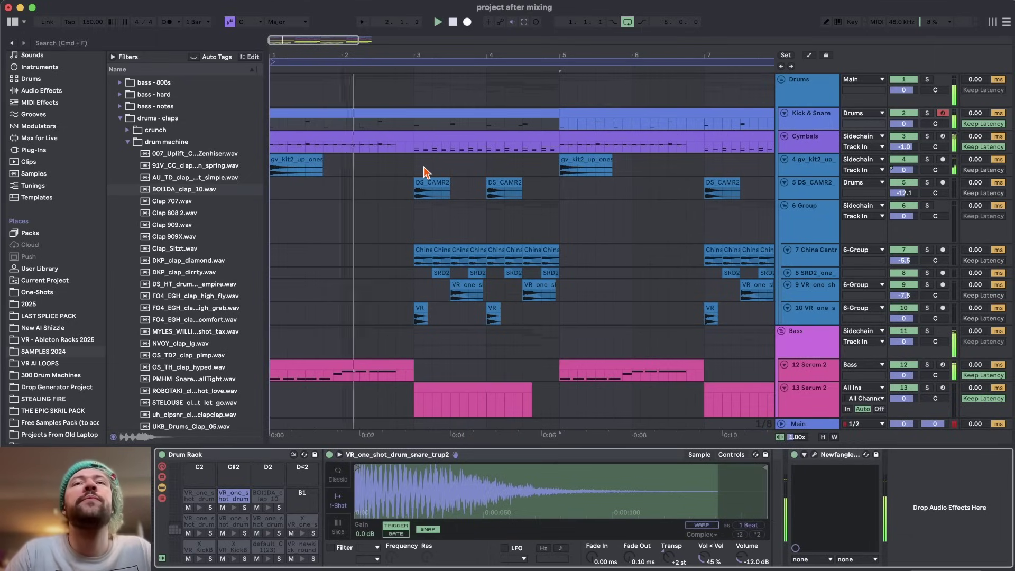
pyautogui.press('space')
# Step: Insert a Resampling audio track below Kick & Snare, solo both tracks and record the snare hit at 2.3
pyautogui.click(791, 124)
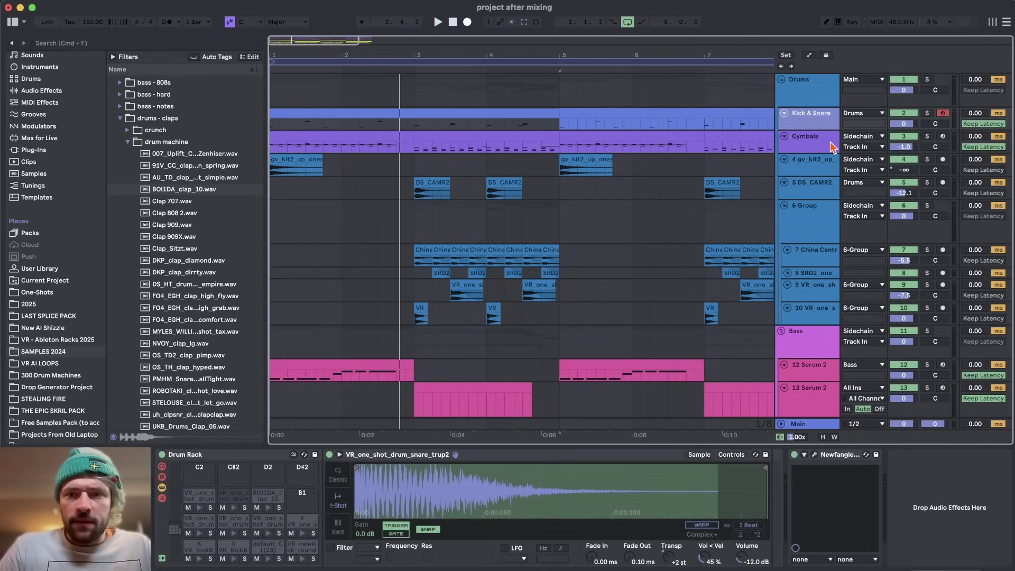
pyautogui.press('super+t')
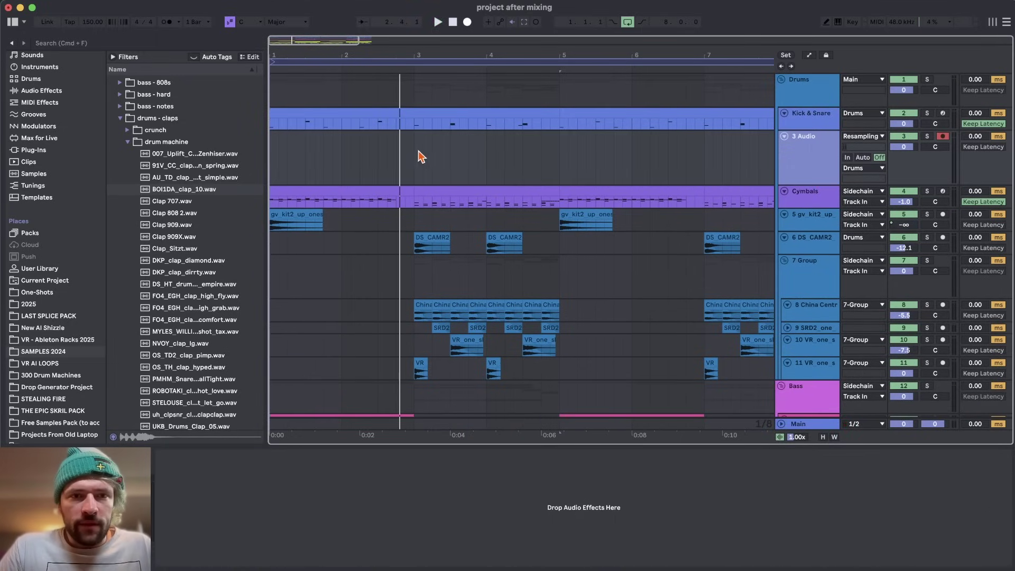
pyautogui.click(393, 147)
pyautogui.click(927, 114)
pyautogui.keyDown('super'); pyautogui.click(927, 136); pyautogui.keyUp('super')
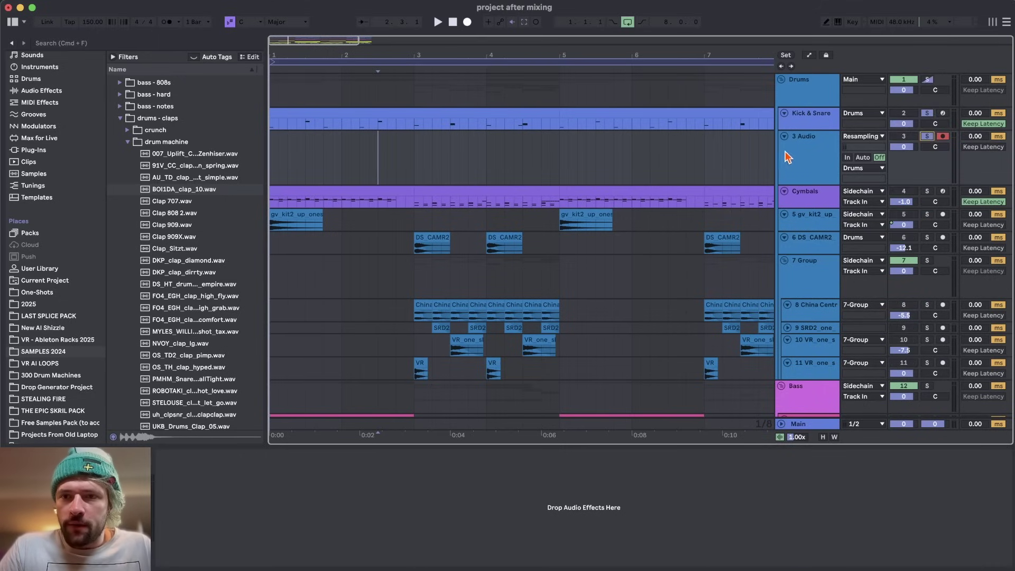
pyautogui.click(785, 152)
pyautogui.click(468, 21)
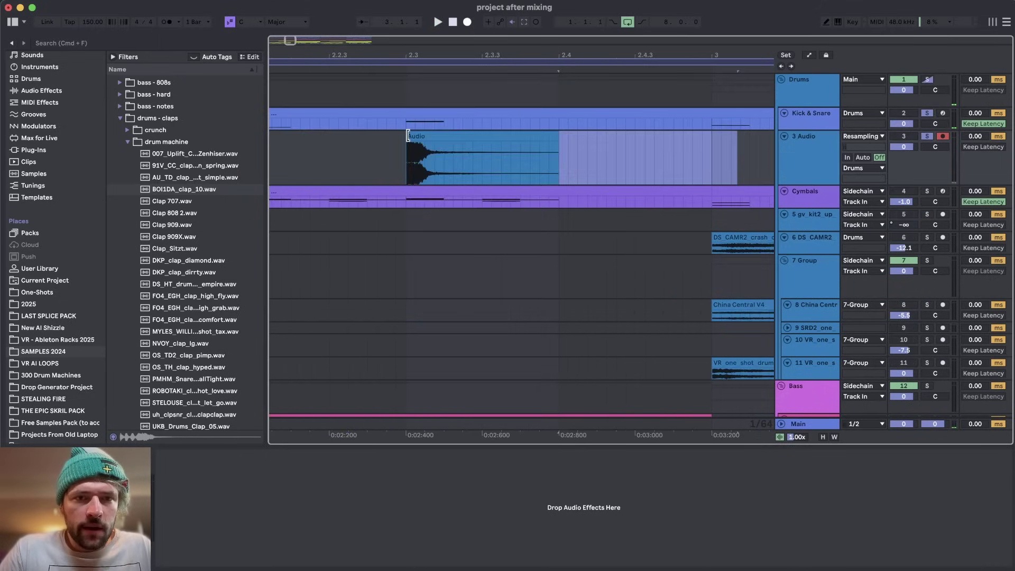
# Step: Reverse the recorded snare clip and trim it to span 2.2.3 to 2.3, leading into the snare hit
pyautogui.moveTo(407, 136); pyautogui.dragTo(343, 142)
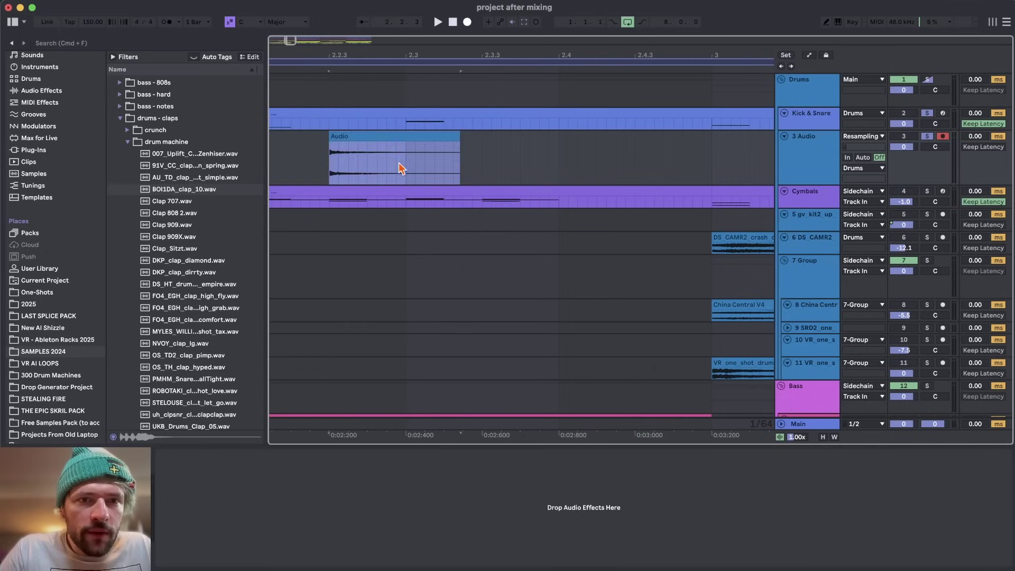
pyautogui.click(403, 167)
pyautogui.press('super+e')
pyautogui.press('Delete')
pyautogui.click(383, 136)
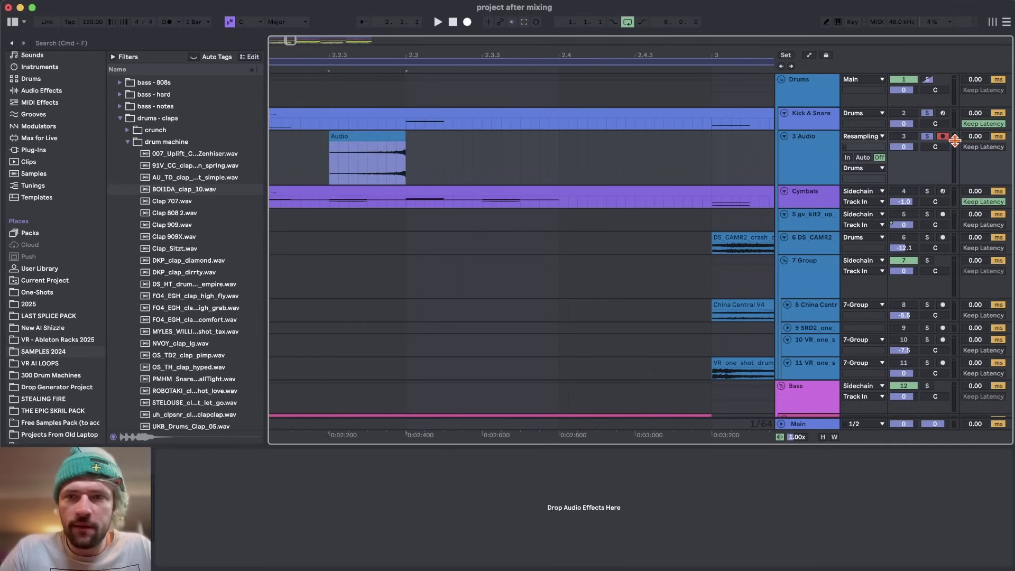
# Step: Unsolo the new audio track and play the reversed snare in the full mix around bar 2
pyautogui.click(928, 137)
pyautogui.press('space')
pyautogui.press('space')
pyautogui.scroll(-5, 450, 152)
pyautogui.press('space')
pyautogui.press('space')
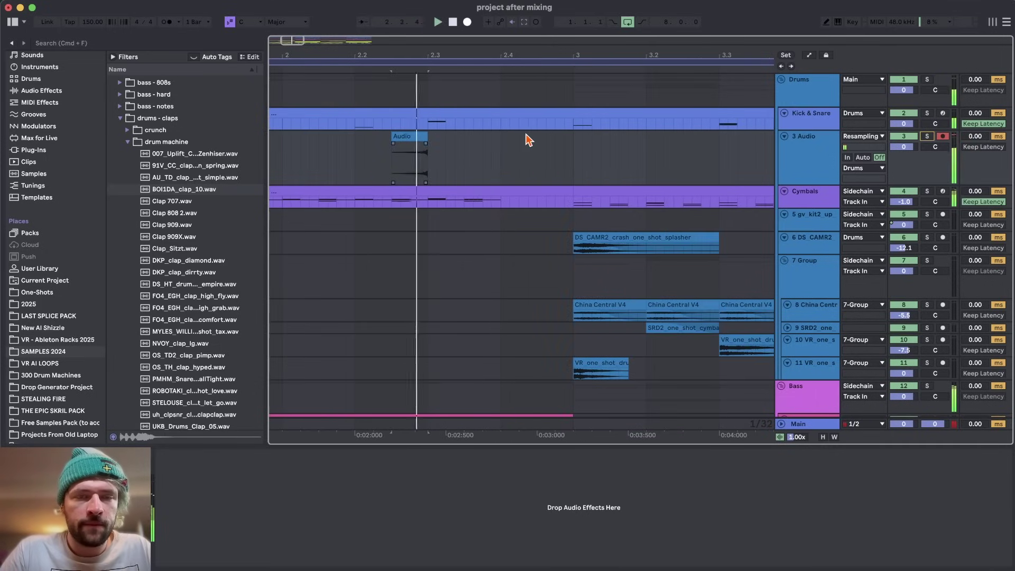
# Step: Raise the reversed snare clip's gain to 14.0 dB and add a short fade-out at its end
pyautogui.doubleClick(407, 138)
pyautogui.moveTo(341, 295); pyautogui.dragTo(342, 279)
pyautogui.scroll(6, 426, 150)
pyautogui.moveTo(444, 144); pyautogui.dragTo(430, 144)
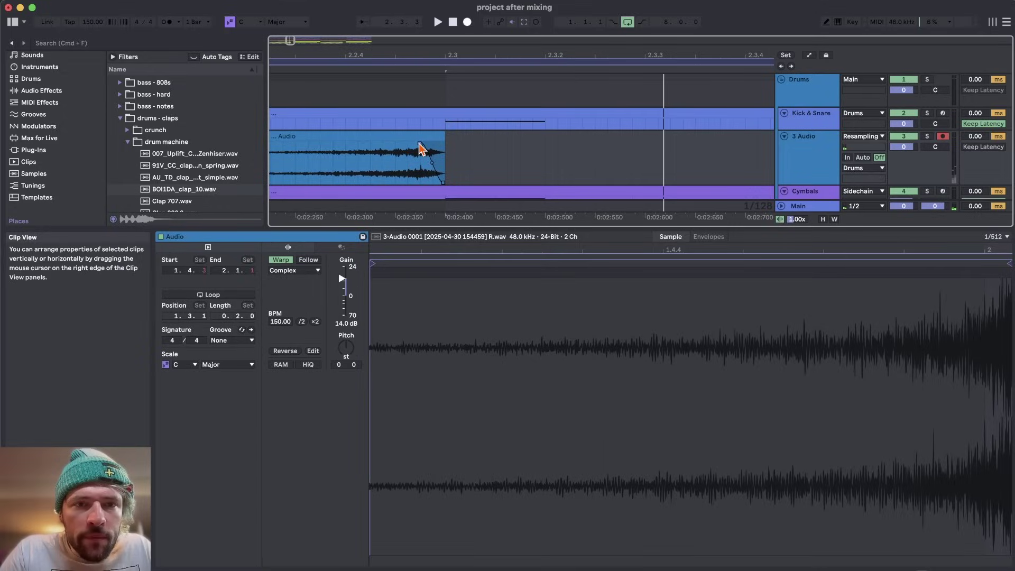
pyautogui.scroll(-5, 421, 149)
# Step: Solo the reversed snare track and add an EQ Eight with a low cut and a -3.84 dB dip at 3.23 kHz
pyautogui.click(362, 161)
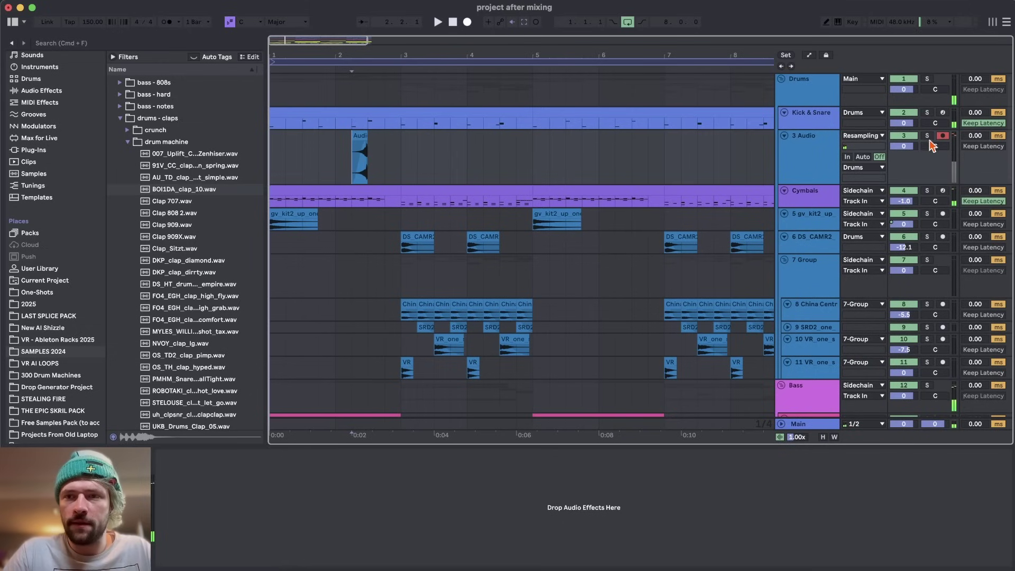
pyautogui.click(928, 136)
pyautogui.press('space')
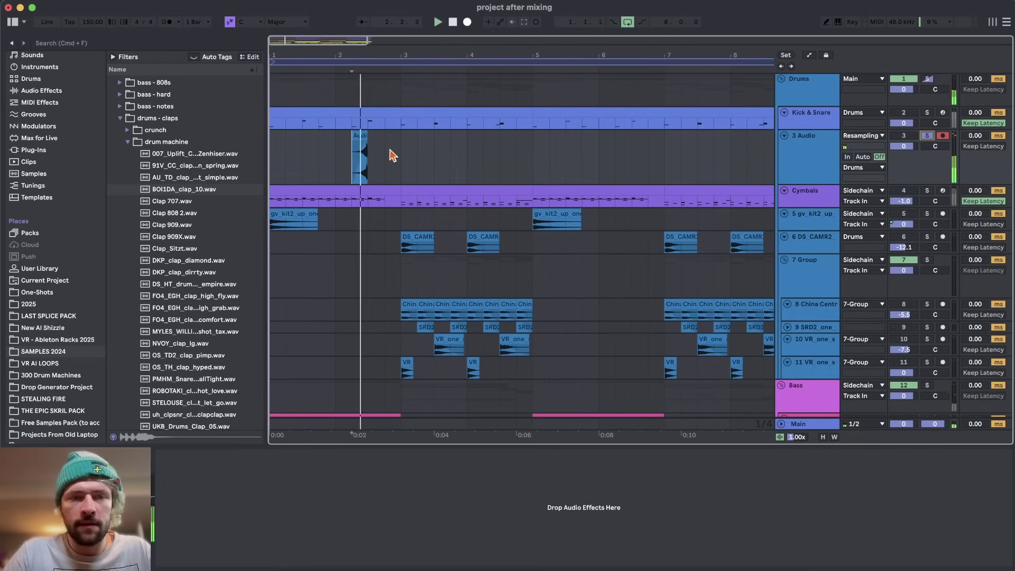
pyautogui.press('space')
pyautogui.click(41, 90)
pyautogui.scroll(8, 163, 155)
pyautogui.moveTo(147, 295); pyautogui.dragTo(361, 167)
pyautogui.press('space')
pyautogui.moveTo(264, 509); pyautogui.dragTo(361, 511)
pyautogui.press('space')
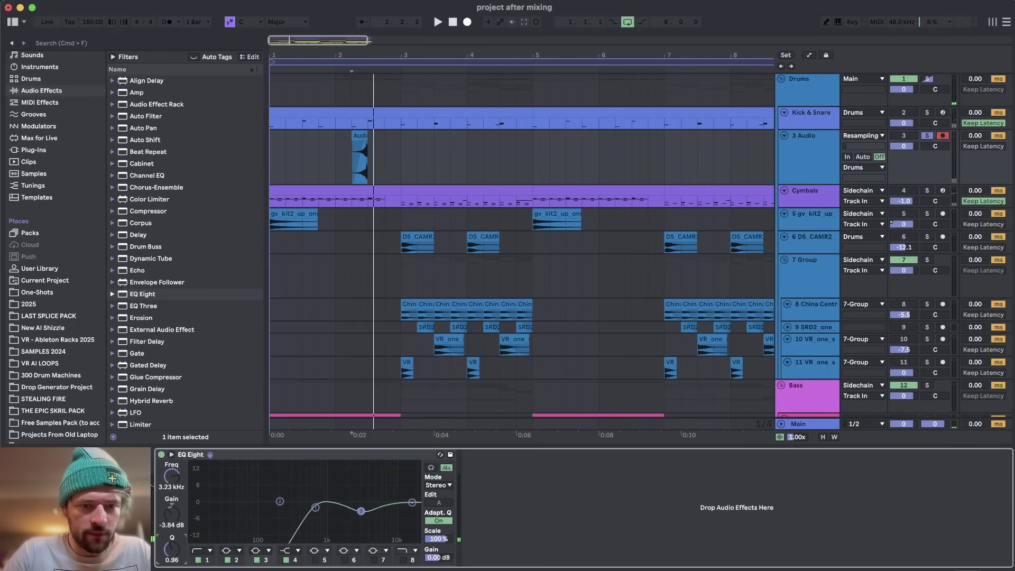
# Step: Unsolo the reversed snare track, repeat its clip in bar 6 and play the mix there
pyautogui.click(927, 136)
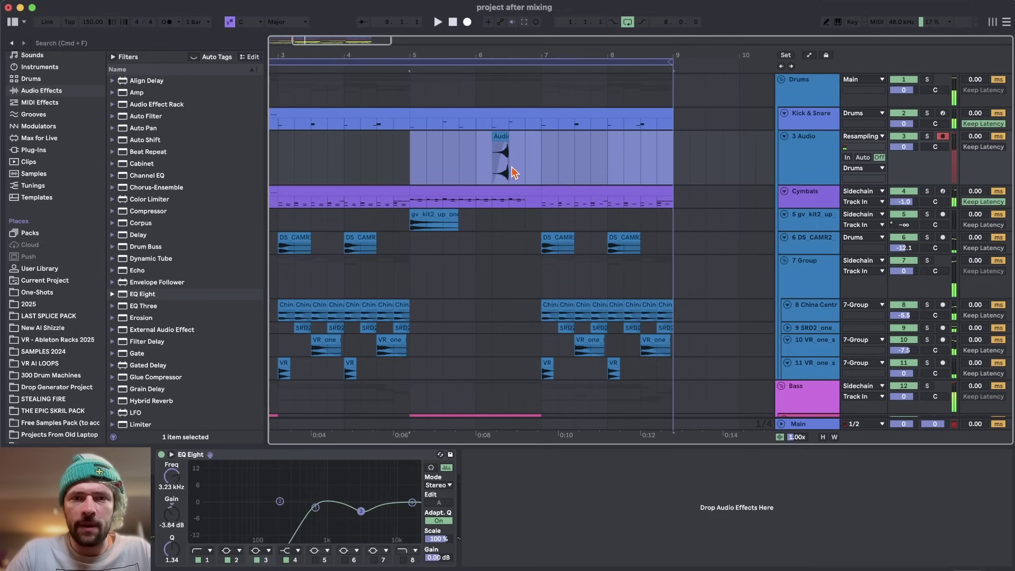
pyautogui.click(470, 157)
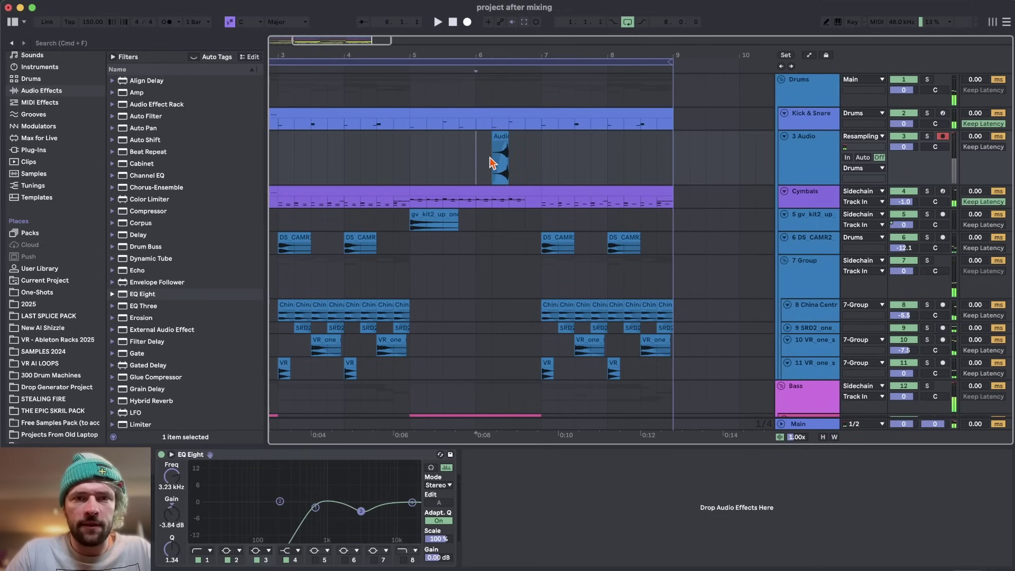
pyautogui.press('-')
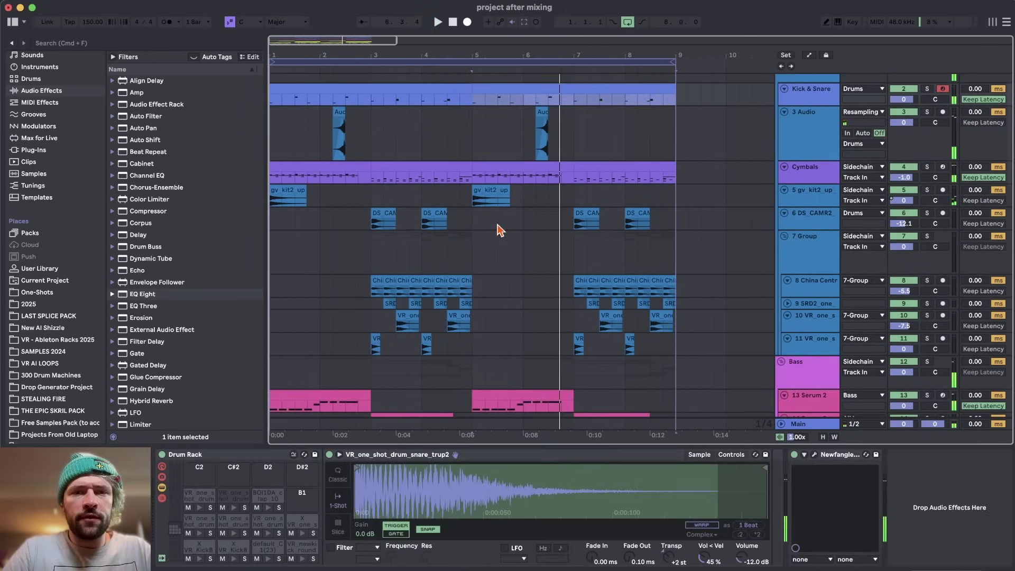
# Step: Solo track 20 FluteBlow, transpose its sample by -1 st and set the Shifter's Fine to 21.3 Hz
pyautogui.scroll(-10, 308, 211)
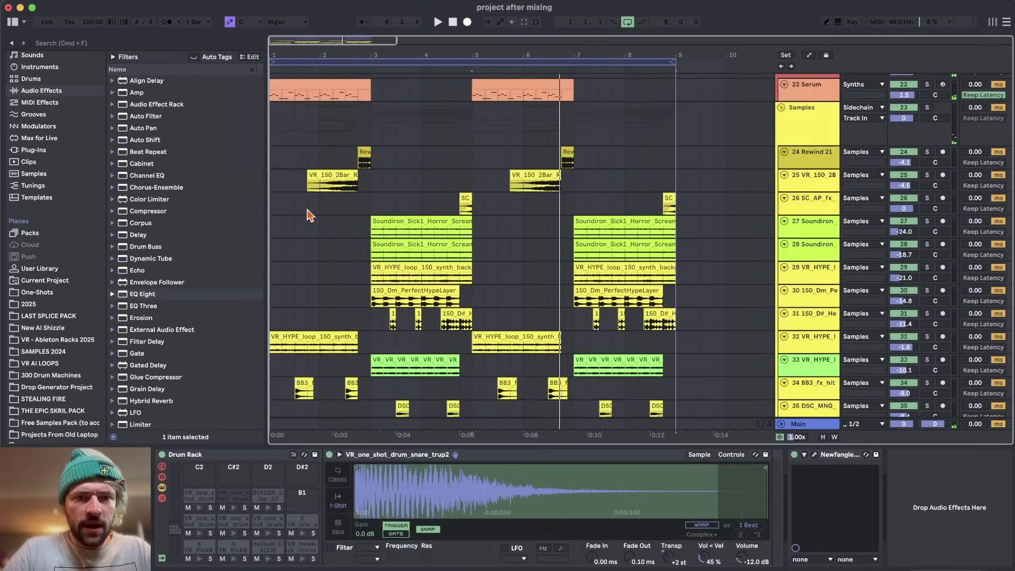
pyautogui.scroll(5, 313, 229)
pyautogui.scroll(-5, 337, 299)
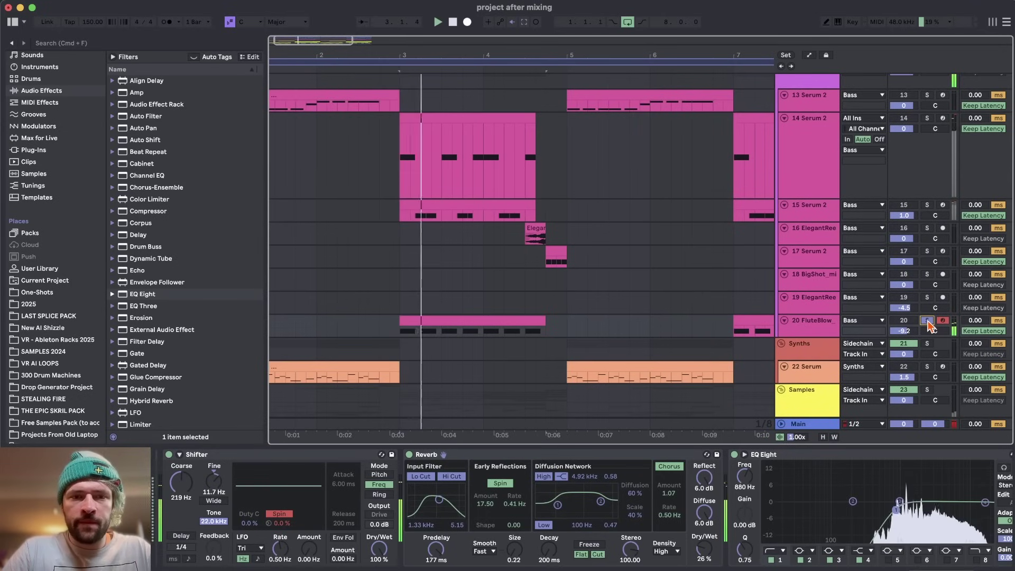
pyautogui.hscroll(-10, 254, 493)
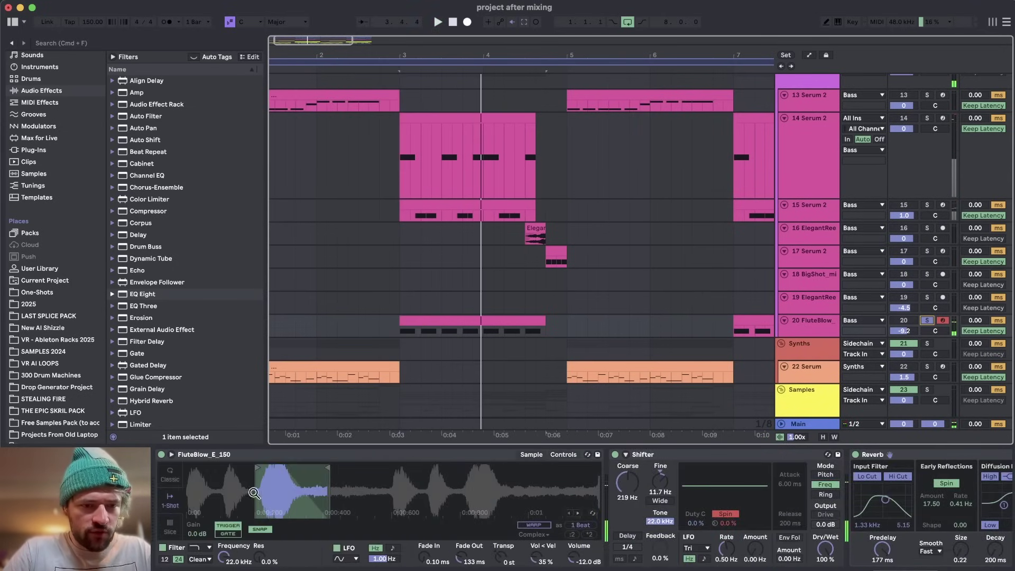
pyautogui.click(564, 455)
pyautogui.moveTo(543, 528); pyautogui.dragTo(541, 534)
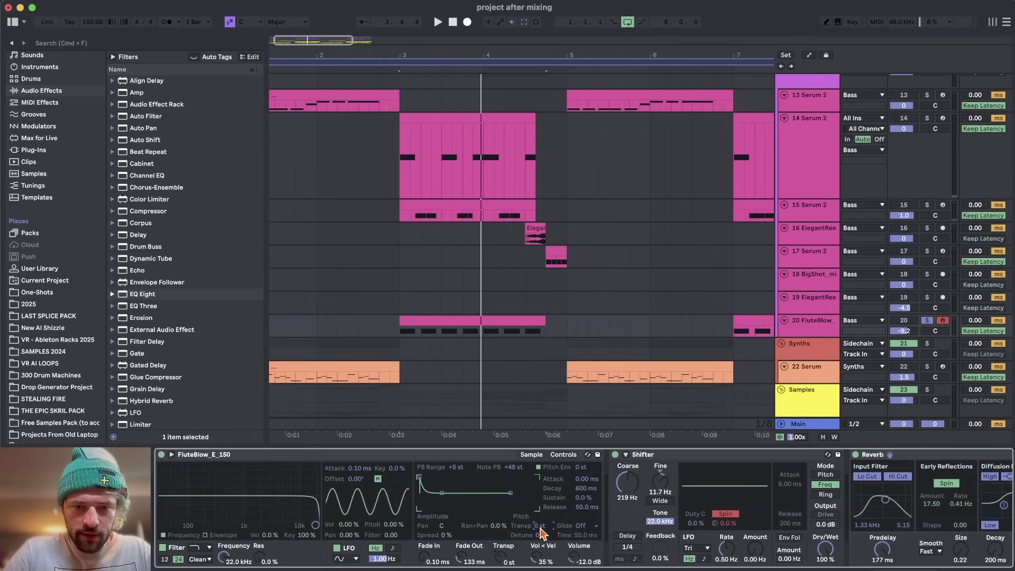
pyautogui.moveTo(656, 492); pyautogui.dragTo(656, 483)
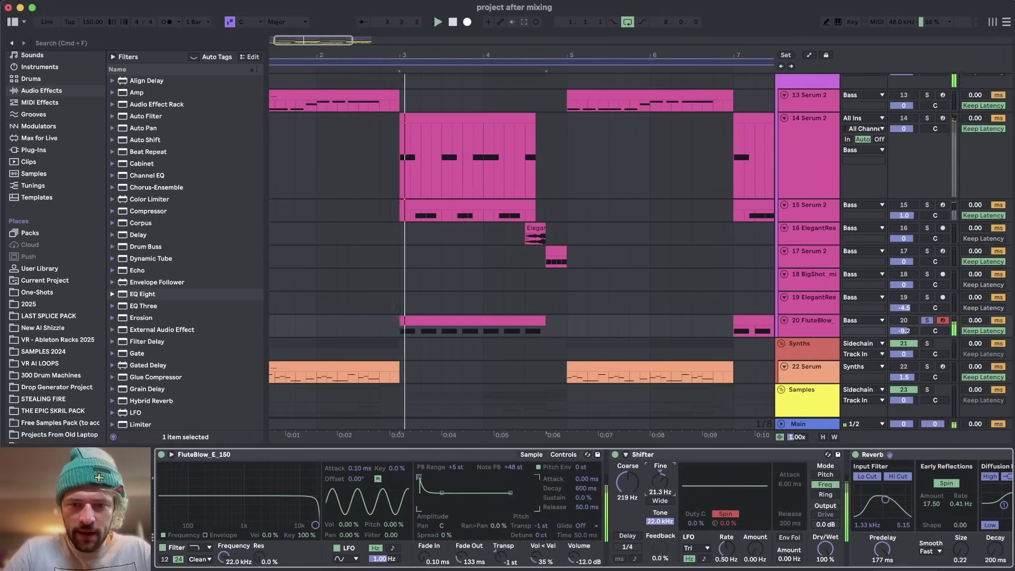
# Step: Unsolo the FluteBlow track and play the passage from bar 3 in the full mix
pyautogui.press('space')
pyautogui.click(928, 320)
pyautogui.press('space')
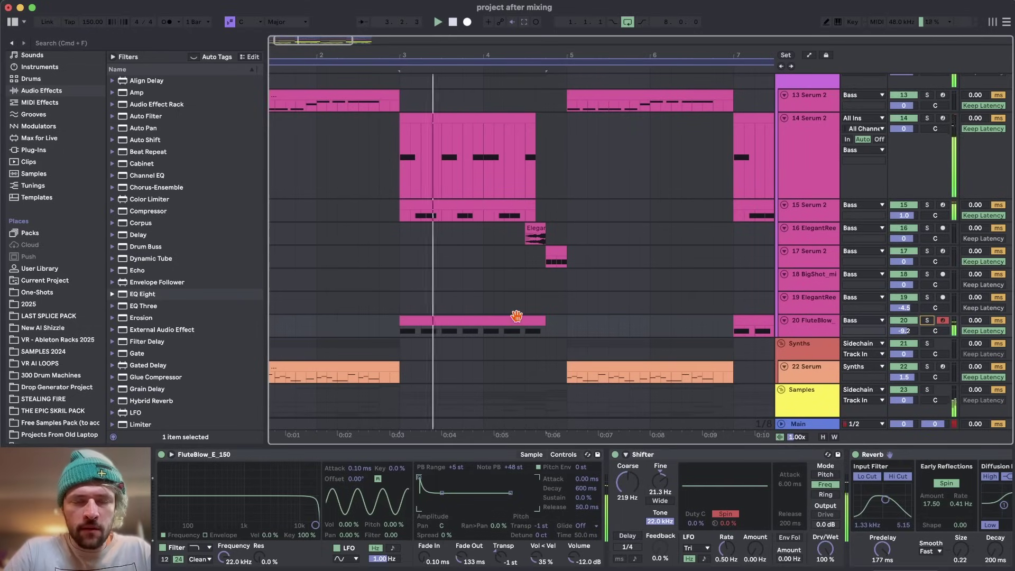
# Step: Set the volume of ElegantReese track 16 to 1.0 dB and add an EQ Eight to it
pyautogui.scroll(-2, 495, 300)
pyautogui.scroll(2, 495, 301)
pyautogui.hscroll(2, 495, 300)
pyautogui.scroll(3, 493, 296)
pyautogui.click(726, 274)
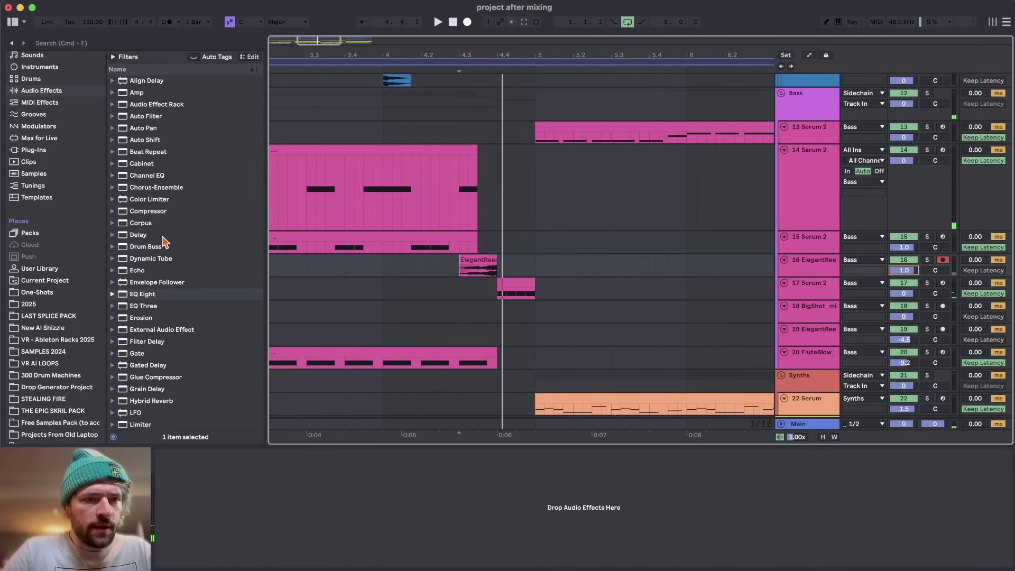
pyautogui.doubleClick(151, 294)
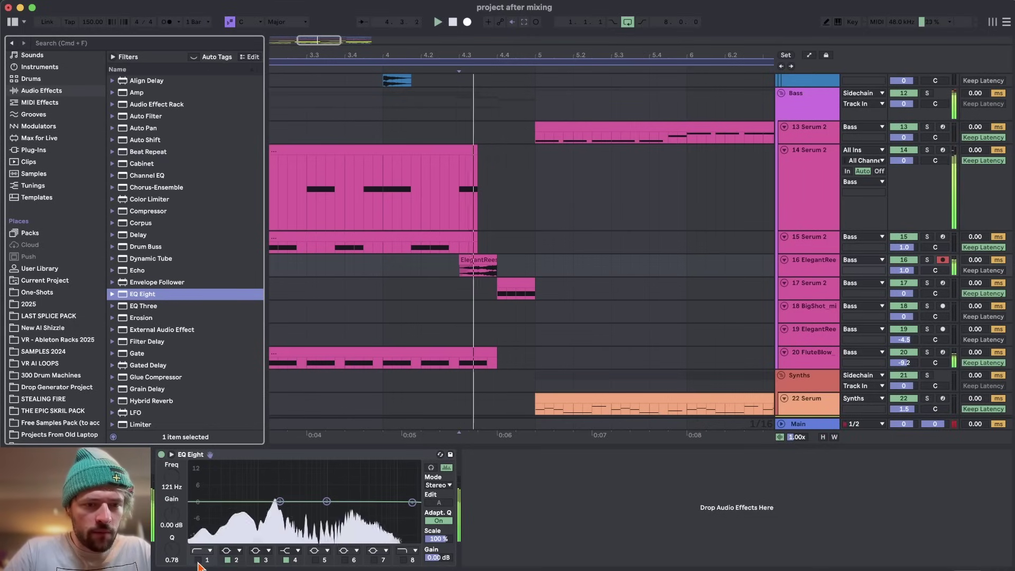
# Step: Solo track 16 and cut its EQ Eight by about 7.6 dB at 352 Hz with a Q of 1.09
pyautogui.click(927, 260)
pyautogui.press('space')
pyautogui.moveTo(280, 501); pyautogui.dragTo(296, 521)
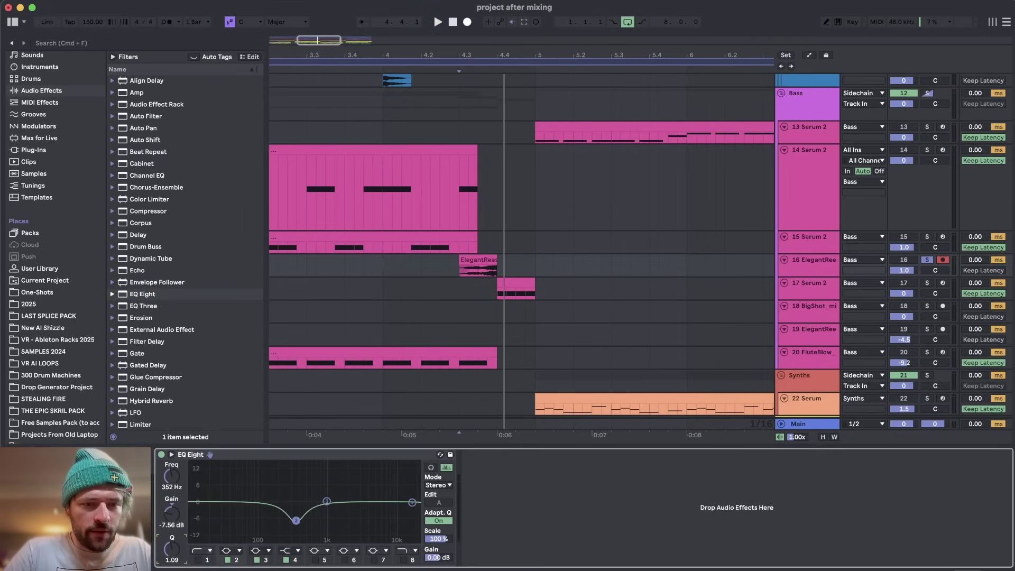
pyautogui.press('space')
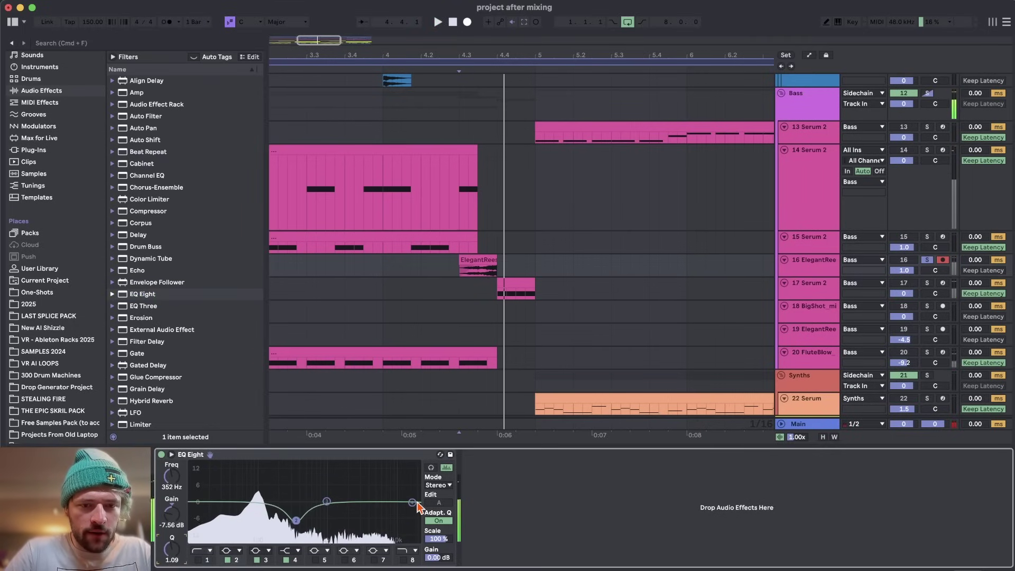
# Step: Boost track 16's EQ shelf 4.83 dB from 1.07 kHz, cut 5.58 dB at 3.37 kHz with Q 0.89, and unsolo the track
pyautogui.click(327, 501)
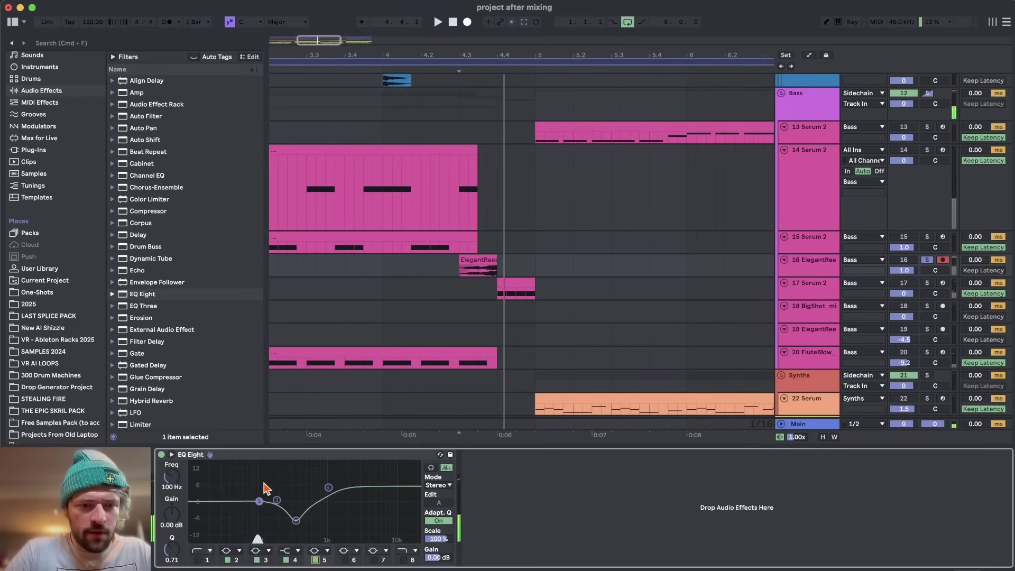
pyautogui.press('space')
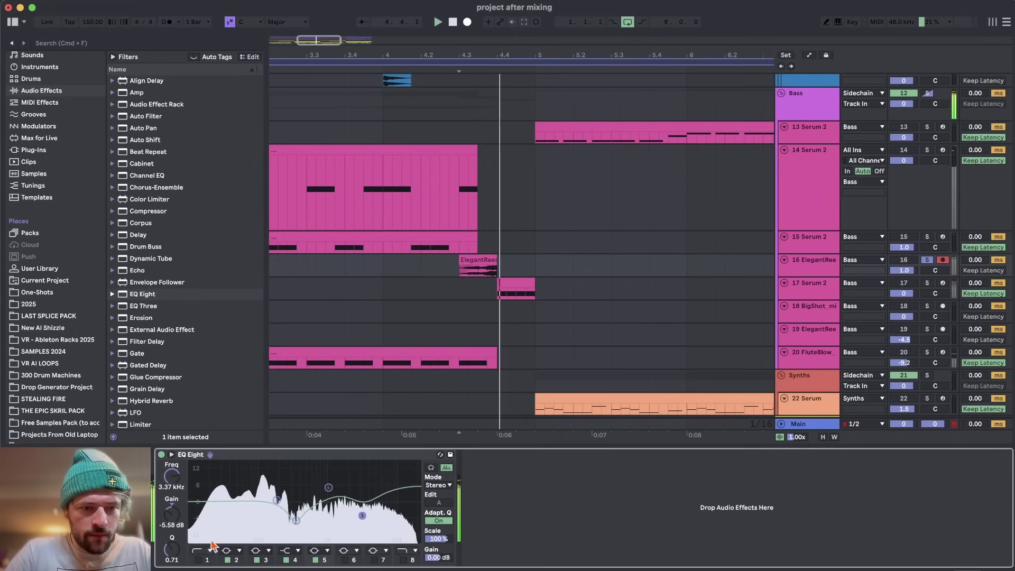
pyautogui.press('space')
pyautogui.moveTo(171, 548); pyautogui.dragTo(172, 540)
pyautogui.press('space')
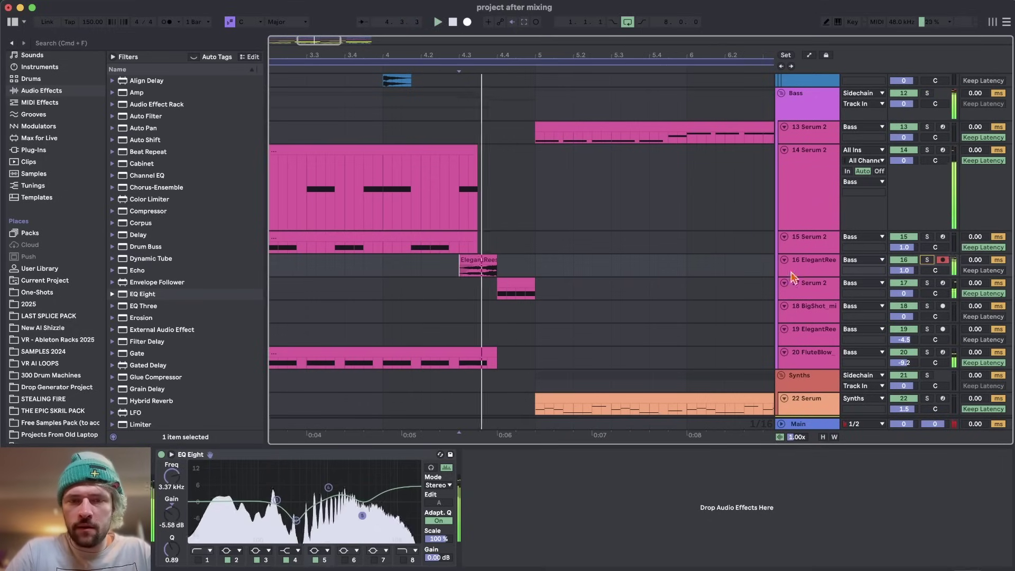
pyautogui.press('space')
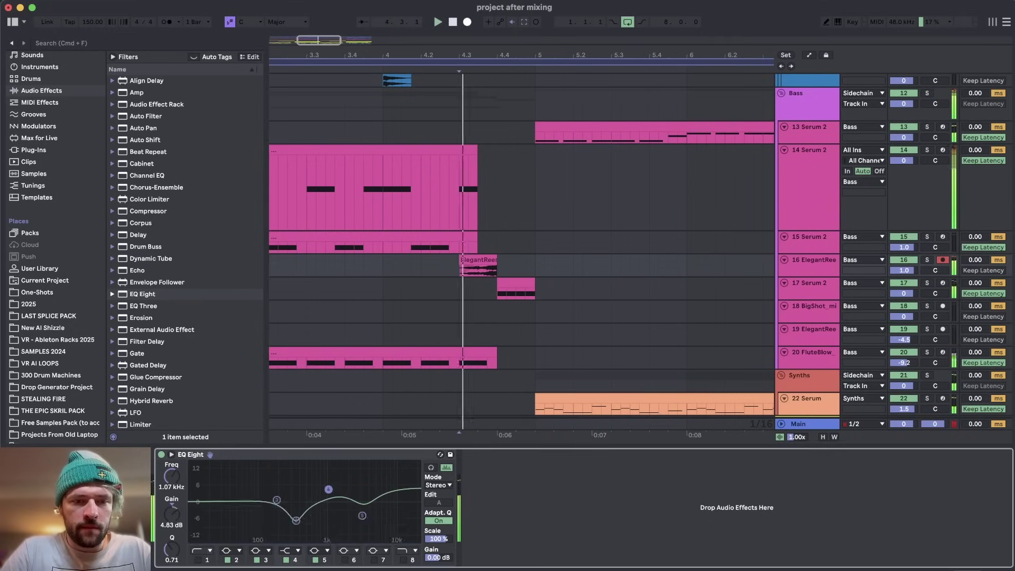
# Step: Solo Serum 2 track 17 and add an EQ Eight, a Saturator and a Multiband Dynamics in that order
pyautogui.click(927, 283)
pyautogui.doubleClick(142, 294)
pyautogui.scroll(-10, 162, 394)
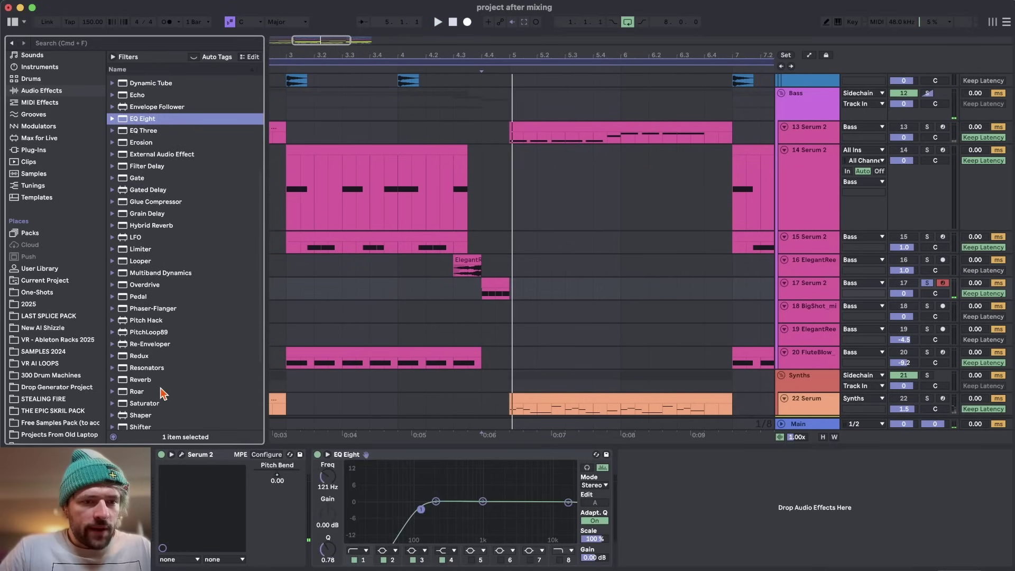
pyautogui.doubleClick(149, 216)
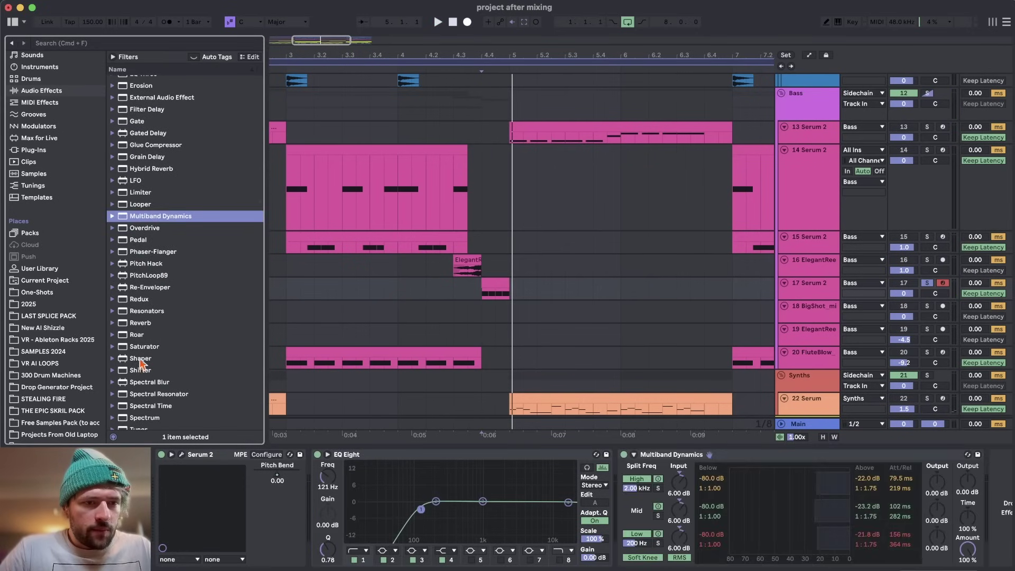
pyautogui.moveTo(144, 346); pyautogui.dragTo(616, 502)
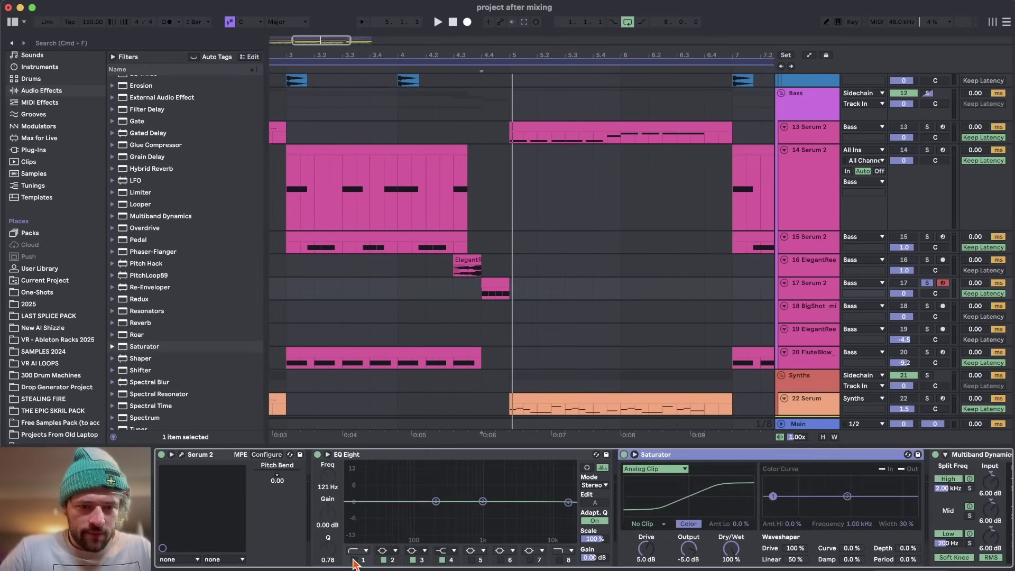
# Step: Replace track 17's EQ low cut with a 3.35 dB boost at 47.4 Hz and a low-mid dip, and set its Saturator to Soft Sine
pyautogui.press('space')
pyautogui.moveTo(435, 501)
pyautogui.mouseDown()
pyautogui.moveTo(439, 466)
pyautogui.moveTo(442, 522)
pyautogui.moveTo(481, 485)
pyautogui.moveTo(477, 503)
pyautogui.moveTo(444, 516)
pyautogui.mouseUp()
pyautogui.press('space')
pyautogui.press('space')
pyautogui.press('space')
pyautogui.press('space')
pyautogui.press('space')
pyautogui.press('space')
pyautogui.press('space')
pyautogui.press('space')
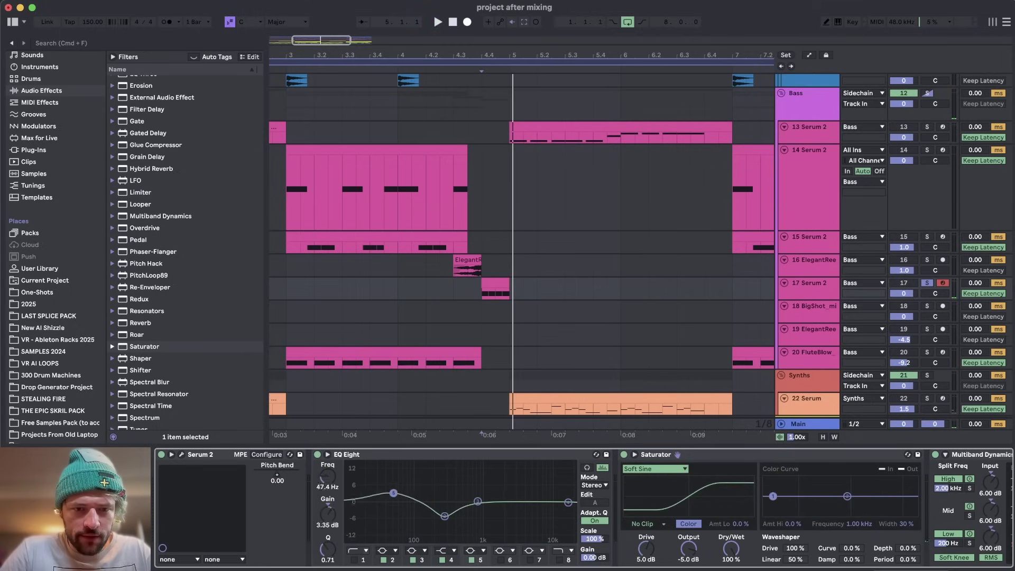
# Step: Raise the low-frequency boost in track 17's EQ Eight further and play the track back in the full mix
pyautogui.press('space')
pyautogui.moveTo(393, 493); pyautogui.dragTo(390, 483)
pyautogui.press('space')
pyautogui.press('space')
pyautogui.press('space')
pyautogui.press('space')
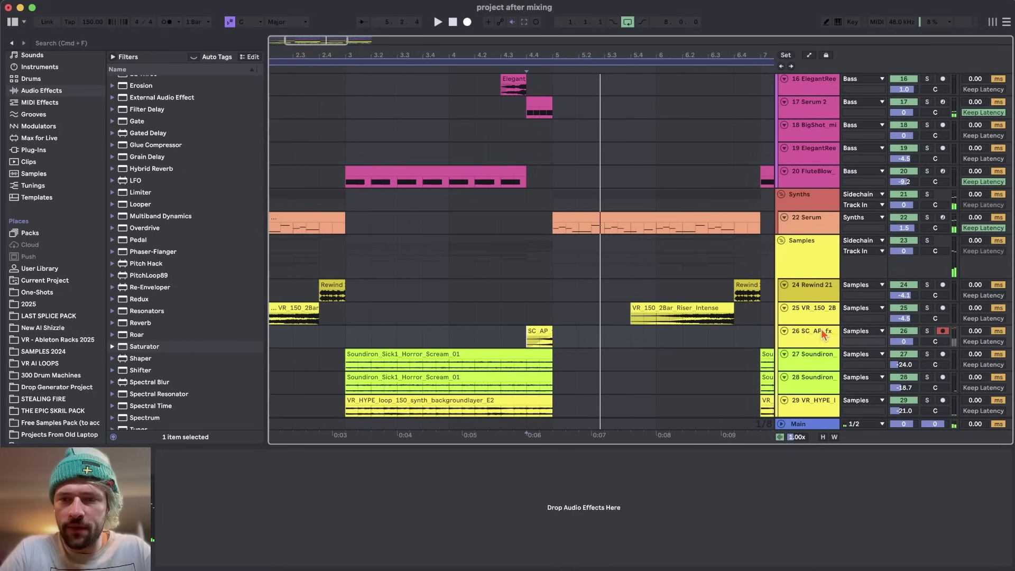
# Step: Solo the SC_AP_fx track, add an EQ Eight and set its low cut to 599 Hz
pyautogui.click(927, 331)
pyautogui.scroll(6, 182, 280)
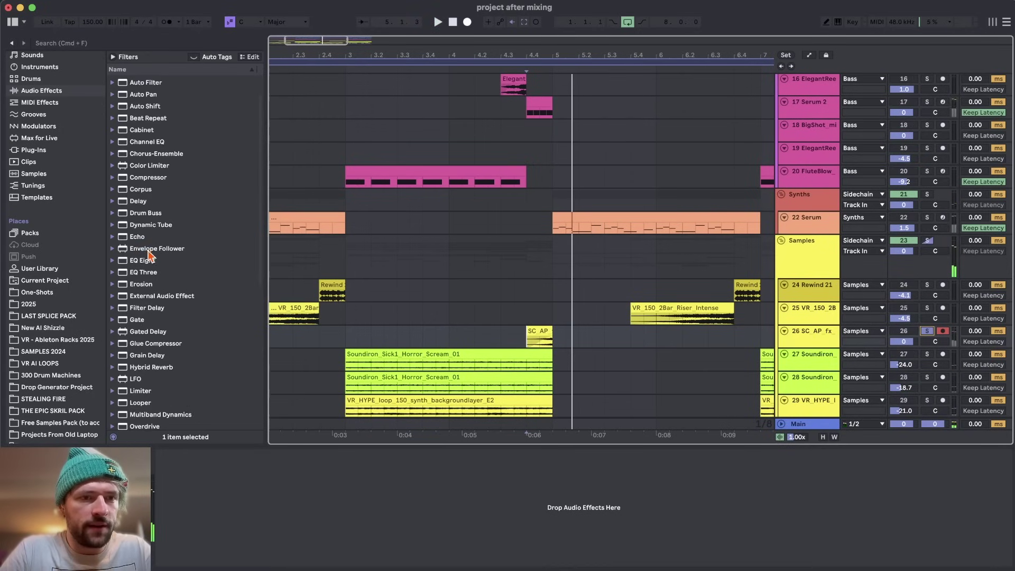
pyautogui.click(143, 261)
pyautogui.moveTo(530, 343); pyautogui.dragTo(529, 345)
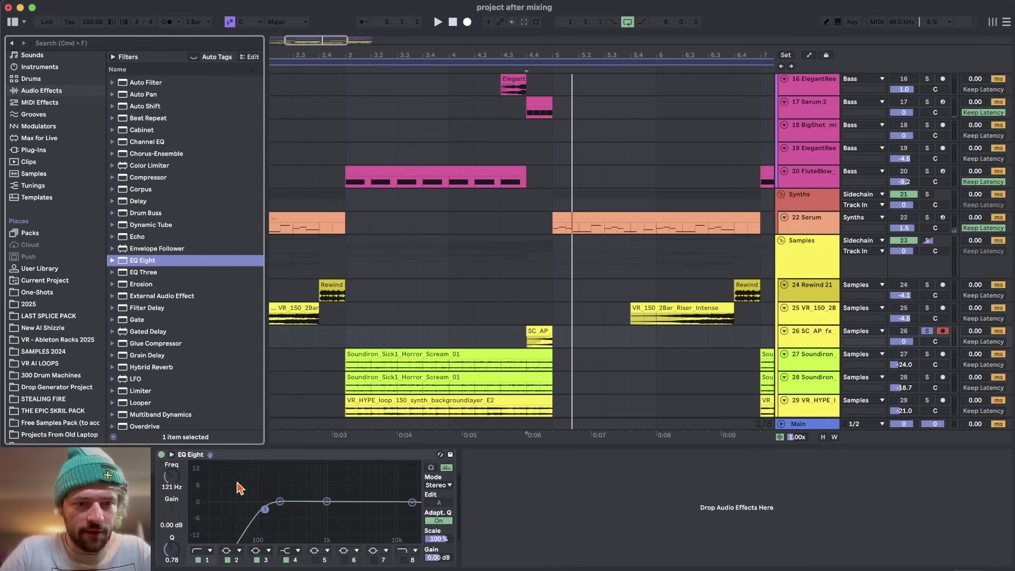
pyautogui.moveTo(265, 510); pyautogui.dragTo(312, 509)
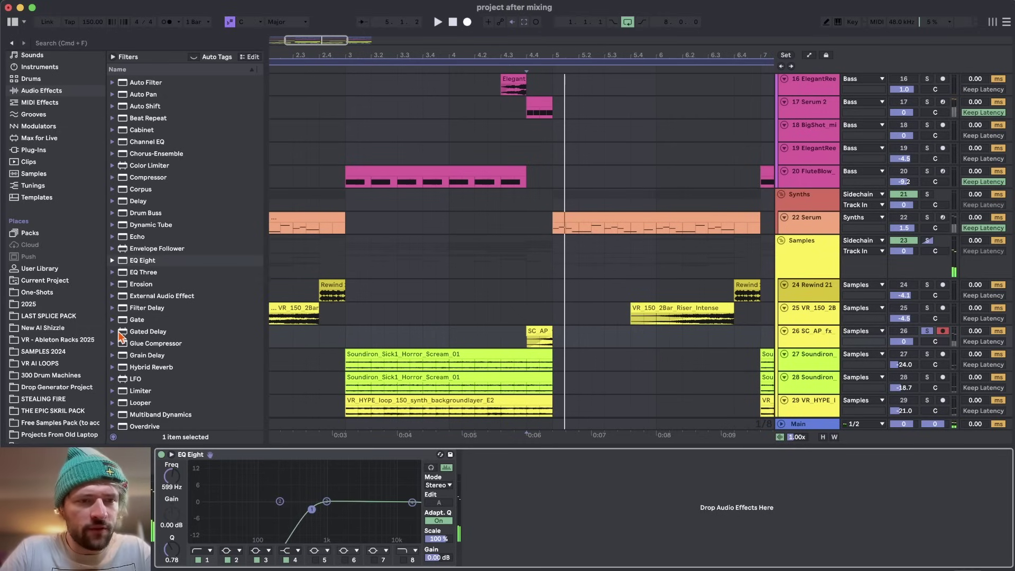
# Step: Unsolo the SC_AP_fx track and play the transition into bar 5 in the full mix
pyautogui.press('space')
pyautogui.click(928, 331)
pyautogui.press('space')
pyautogui.press('space')
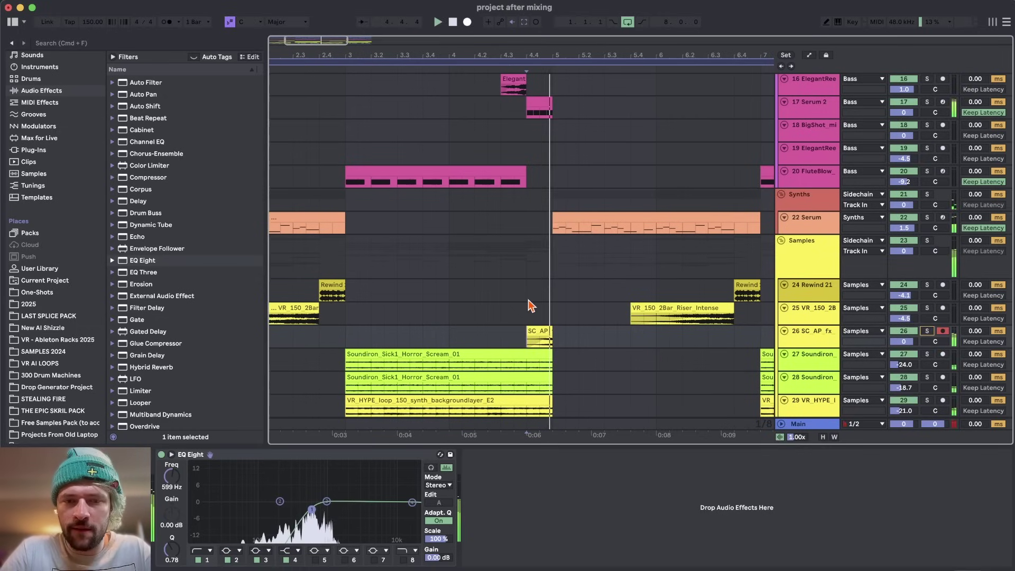
pyautogui.scroll(-3, 499, 330)
pyautogui.scroll(5, 454, 333)
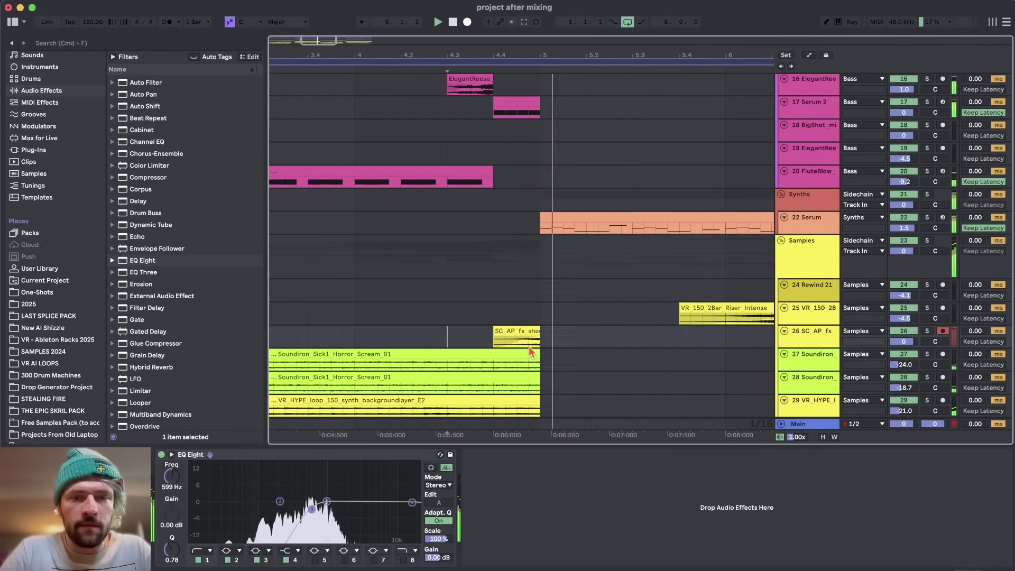
pyautogui.scroll(-4, 506, 322)
pyautogui.press('space')
# Step: Turn on Warp for the SC_AP_fx clip before bar 5 and transpose it up 6 semitones
pyautogui.click(510, 322)
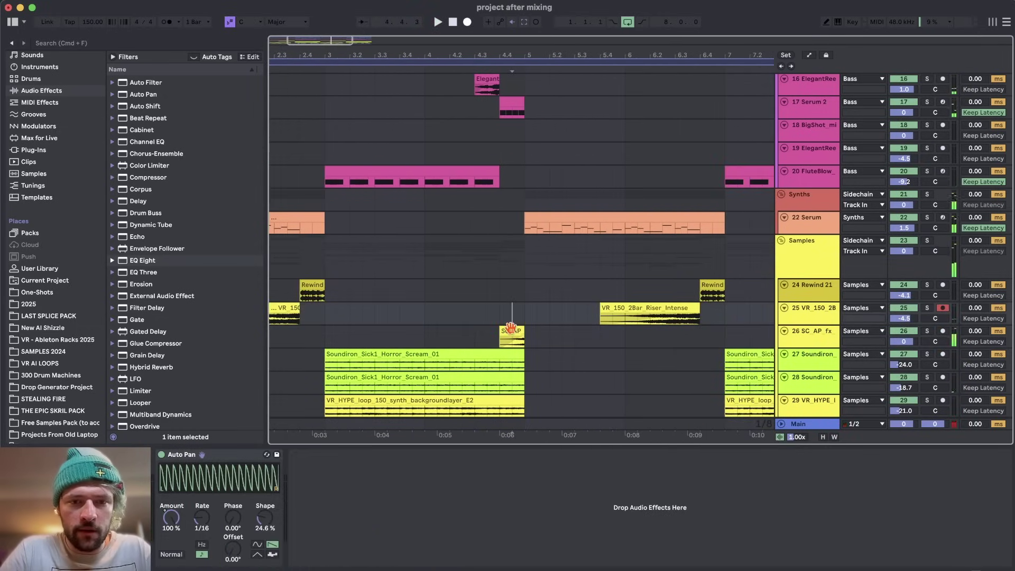
pyautogui.doubleClick(510, 328)
pyautogui.click(281, 260)
pyautogui.press('space')
pyautogui.moveTo(347, 348); pyautogui.dragTo(347, 333)
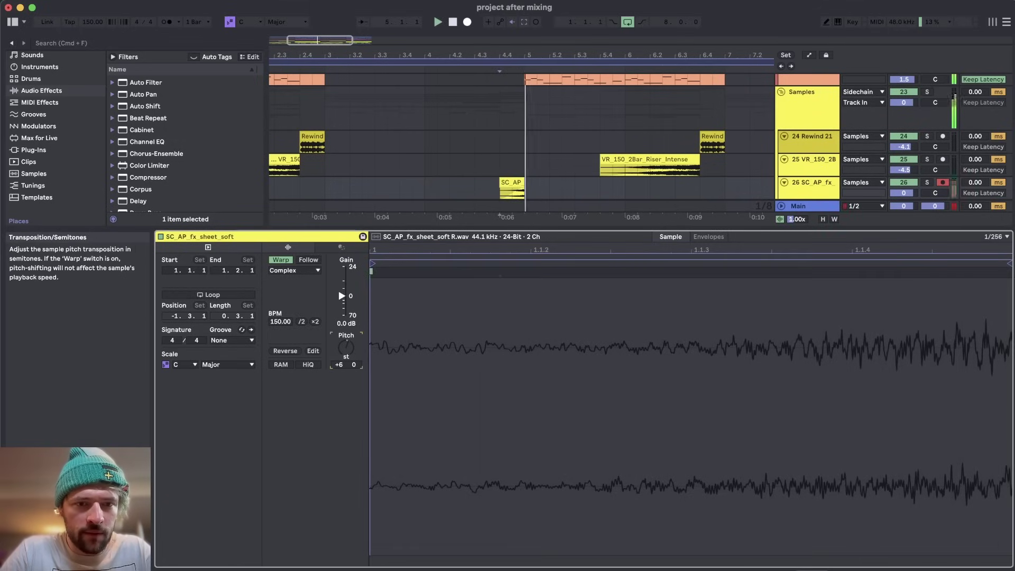
# Step: Set the volume of BigShot track 18 to 2.0 dB and add a Reverb to it
pyautogui.scroll(-3, 455, 180)
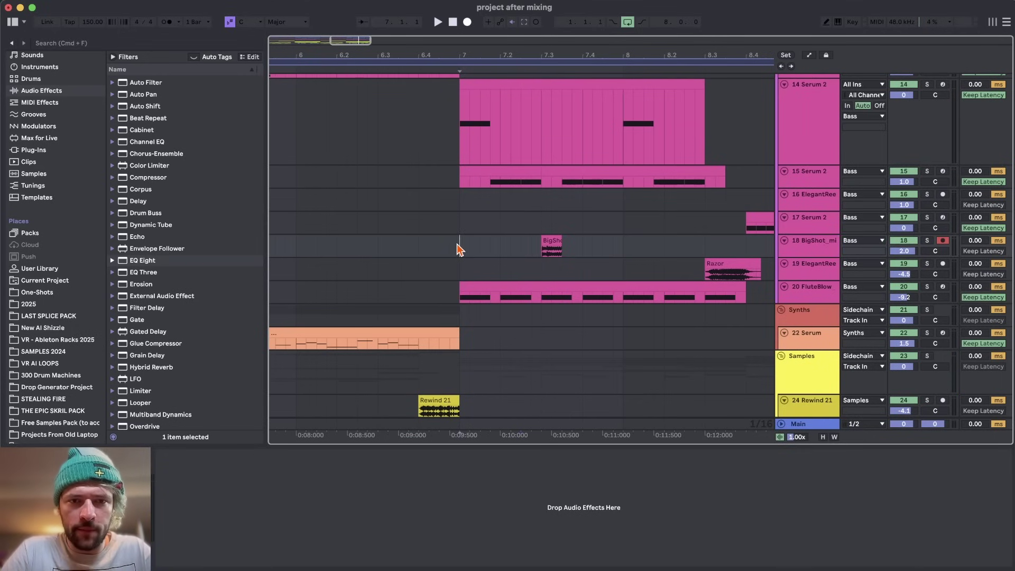
pyautogui.press('space')
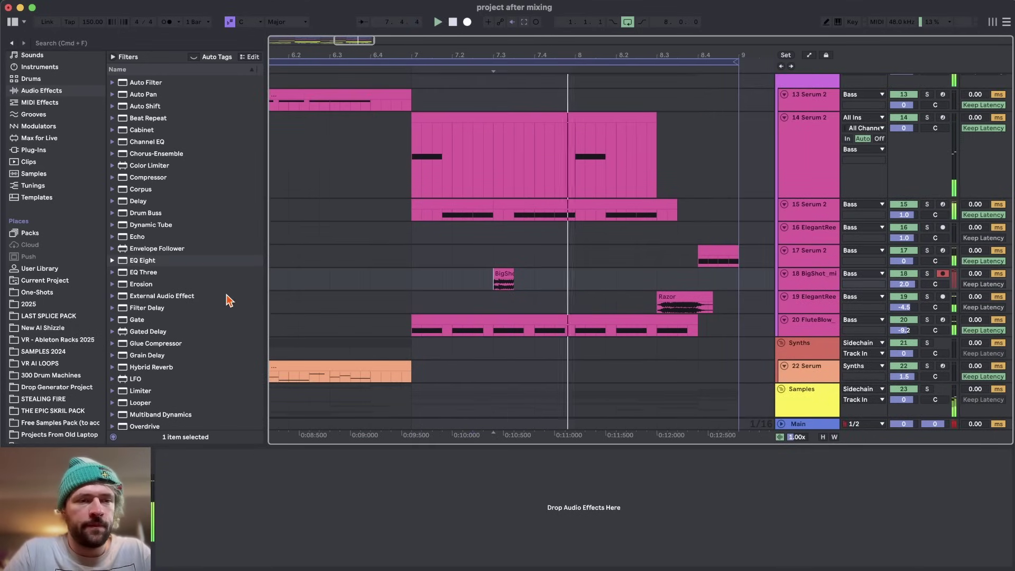
pyautogui.press('space')
pyautogui.scroll(-5, 153, 274)
pyautogui.click(144, 260)
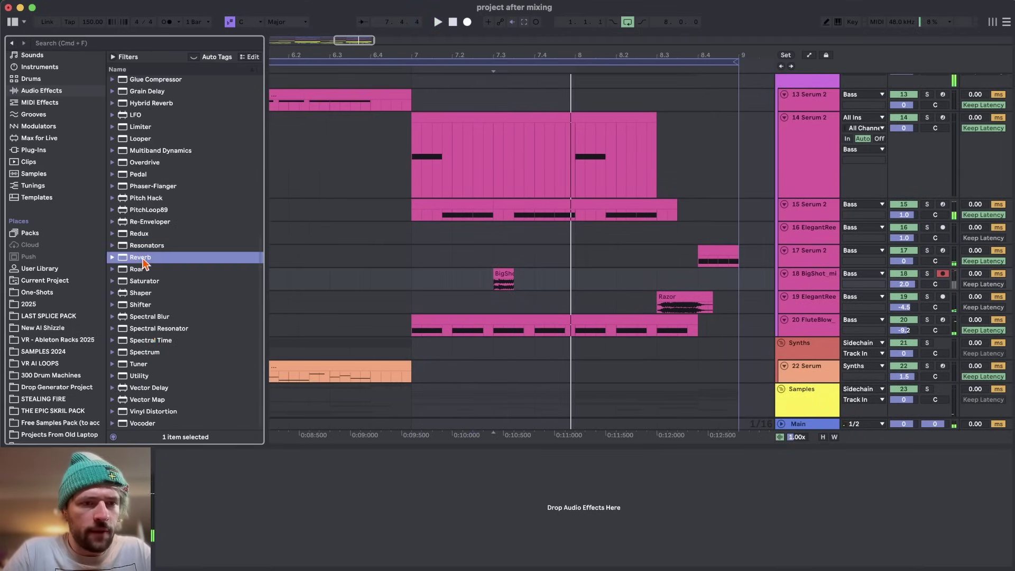
pyautogui.moveTo(144, 261); pyautogui.dragTo(195, 454)
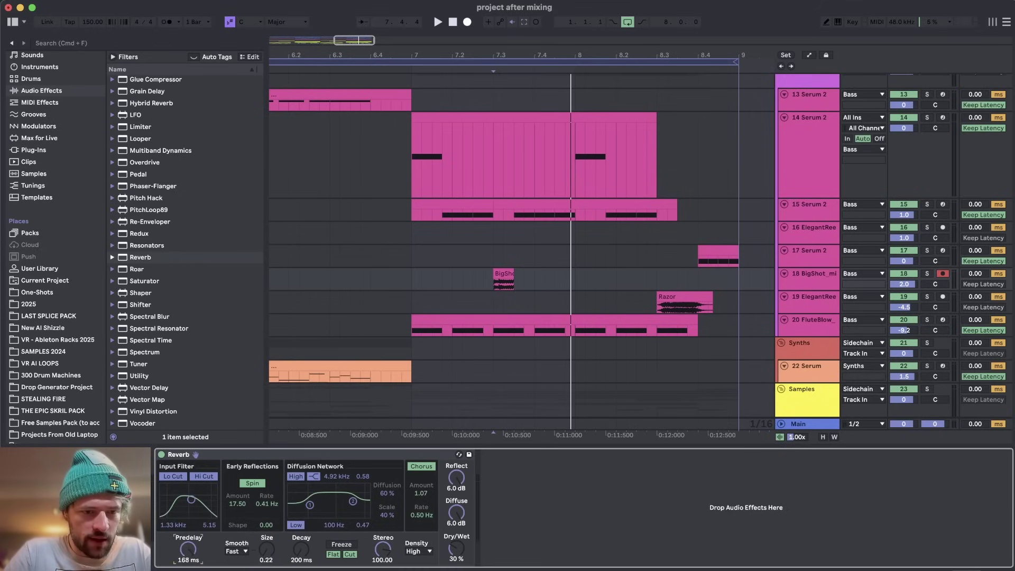
# Step: Set the predelay of track 18's Reverb to 177 ms and compare the track soloed and in the mix
pyautogui.moveTo(188, 549); pyautogui.dragTo(189, 547)
pyautogui.press('space')
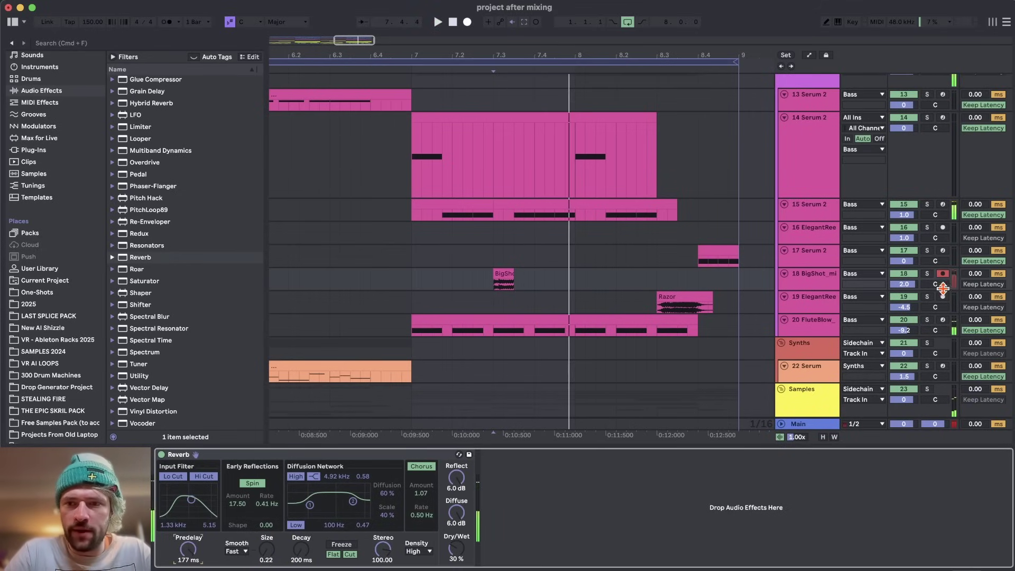
pyautogui.click(928, 274)
pyautogui.press('space')
pyautogui.click(929, 274)
pyautogui.press('space')
pyautogui.press('space')
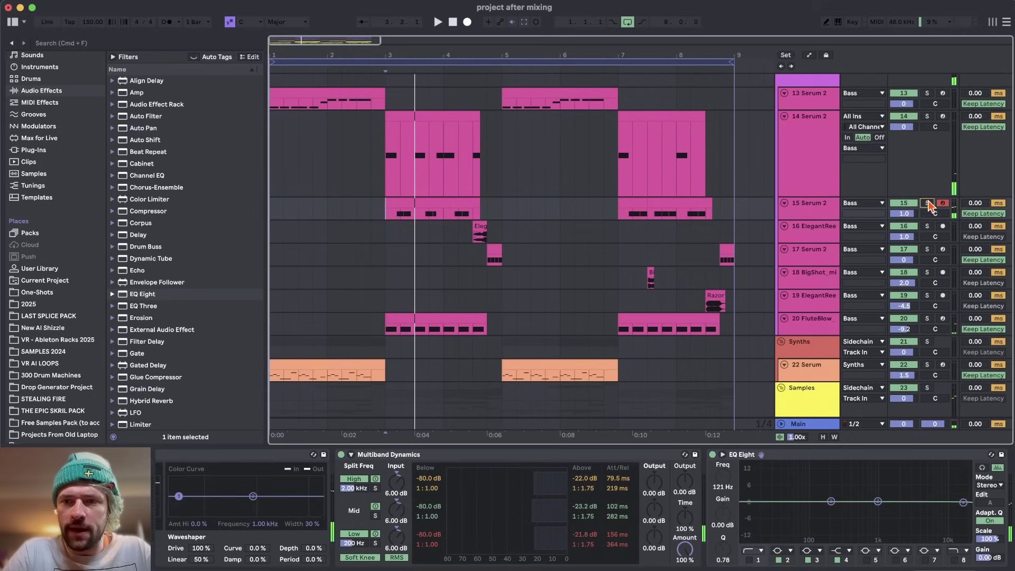
# Step: Solo Serum 2 track 15, lift the highs and cut 3.84 dB at 4.00 kHz in its last EQ Eight, and unsolo it
pyautogui.click(927, 203)
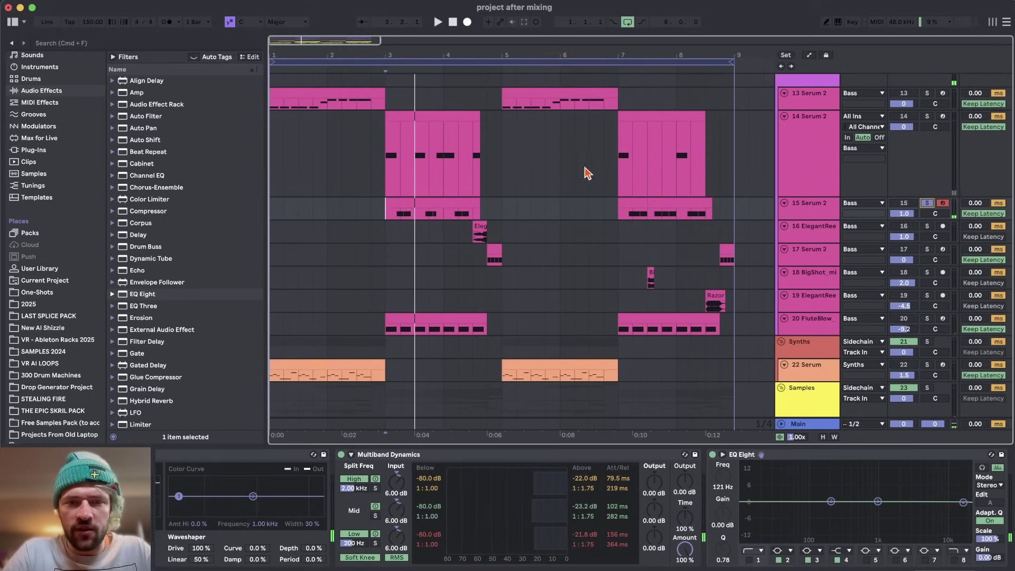
pyautogui.press('space')
pyautogui.press('space')
pyautogui.moveTo(964, 503); pyautogui.dragTo(919, 514)
pyautogui.press('space')
pyautogui.press('space')
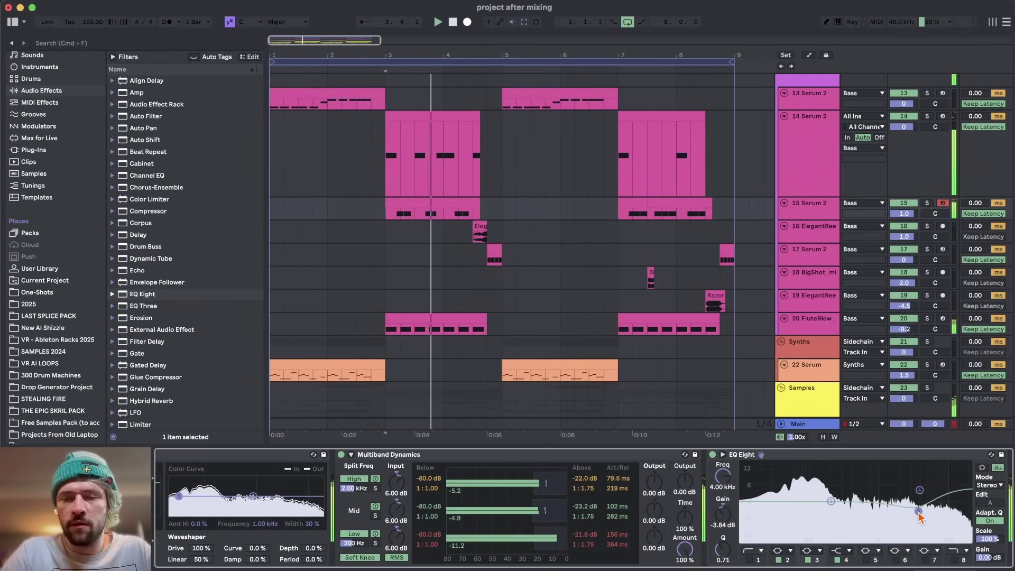
# Step: Solo Serum 2 track 14 and in its last EQ Eight raise the high shelf and cut 3.60 dB at 3.59 kHz with Q 0.89
pyautogui.click(925, 182)
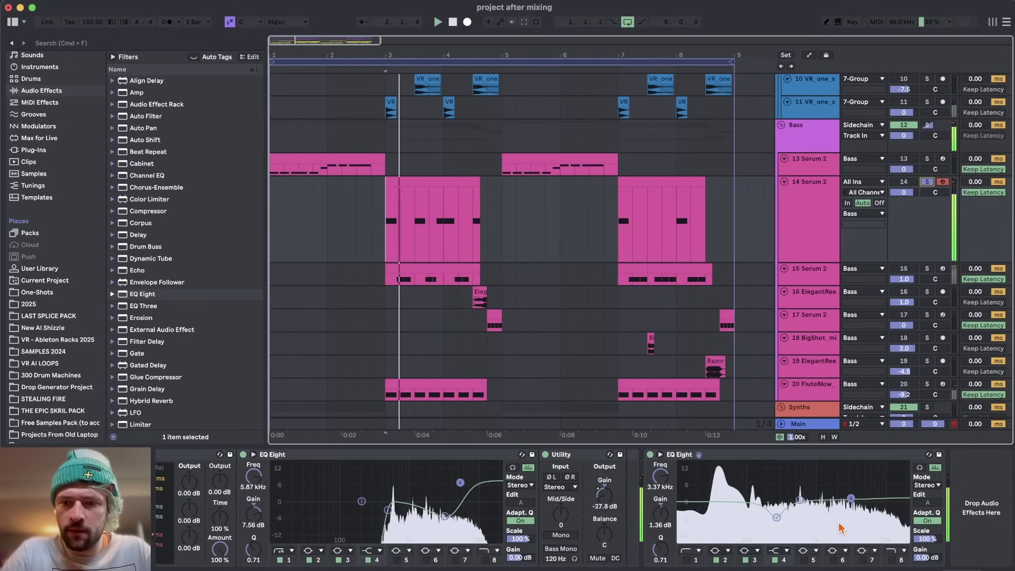
pyautogui.moveTo(800, 501); pyautogui.dragTo(853, 482)
pyautogui.moveTo(656, 553); pyautogui.dragTo(672, 535)
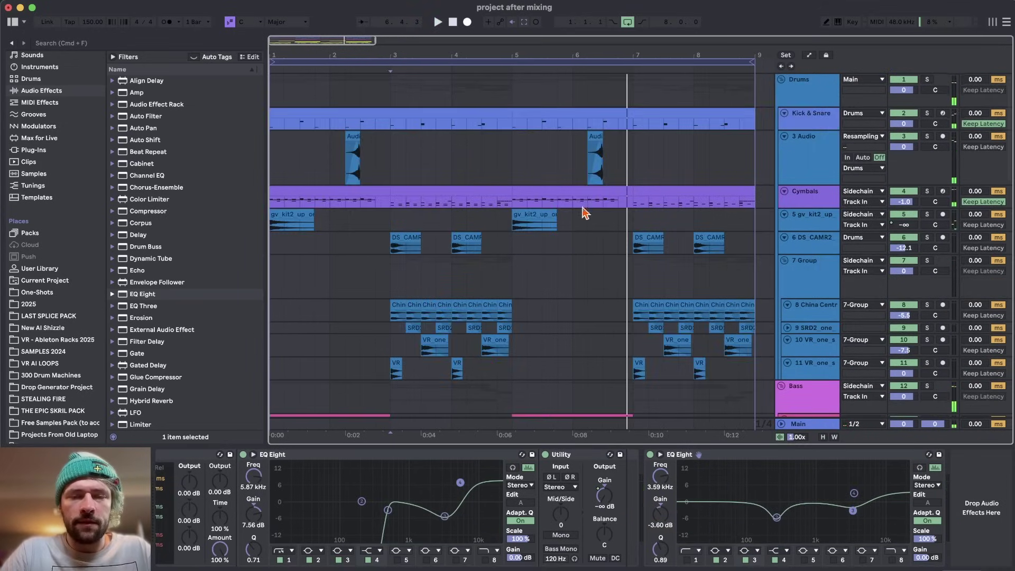
# Step: Review the bass, sample and drum tracks across the arrangement and inspect the effect chains on several of them
pyautogui.scroll(-4, 584, 211)
pyautogui.scroll(-10, 394, 194)
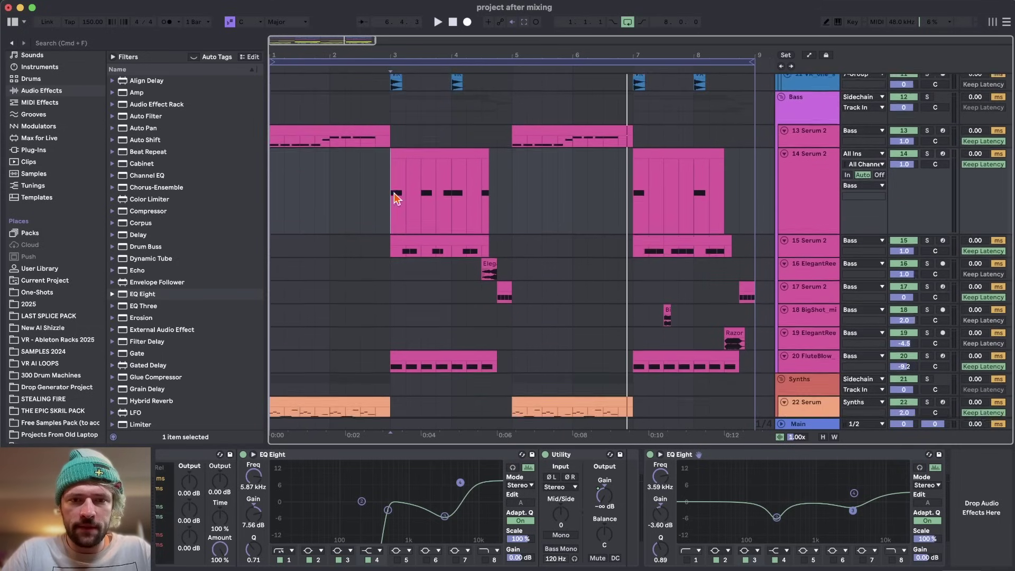
pyautogui.click(397, 245)
pyautogui.scroll(-3, 396, 243)
pyautogui.scroll(-10, 397, 249)
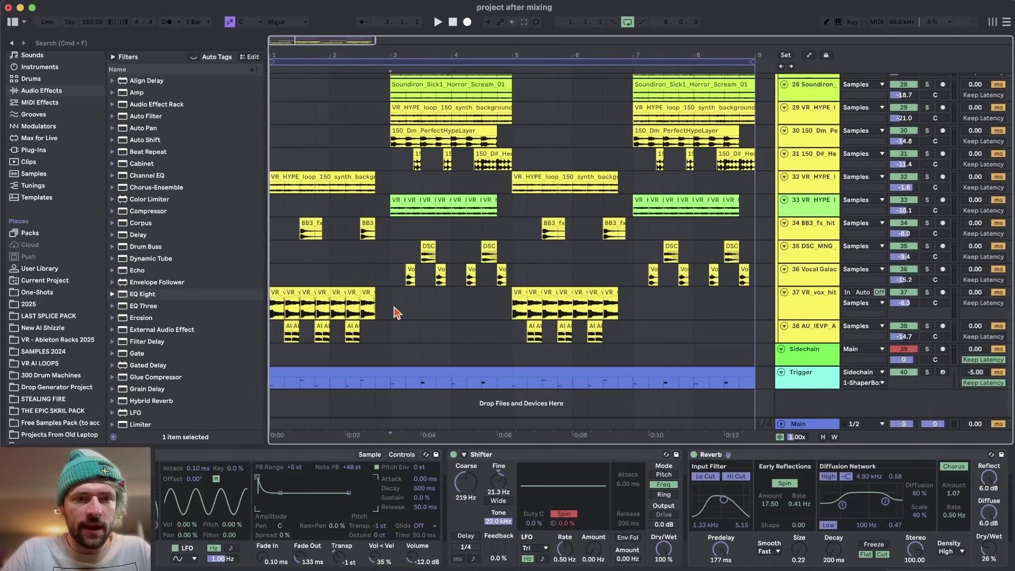
pyautogui.moveTo(380, 325); pyautogui.dragTo(259, 325)
pyautogui.scroll(3, 361, 244)
pyautogui.click(351, 301)
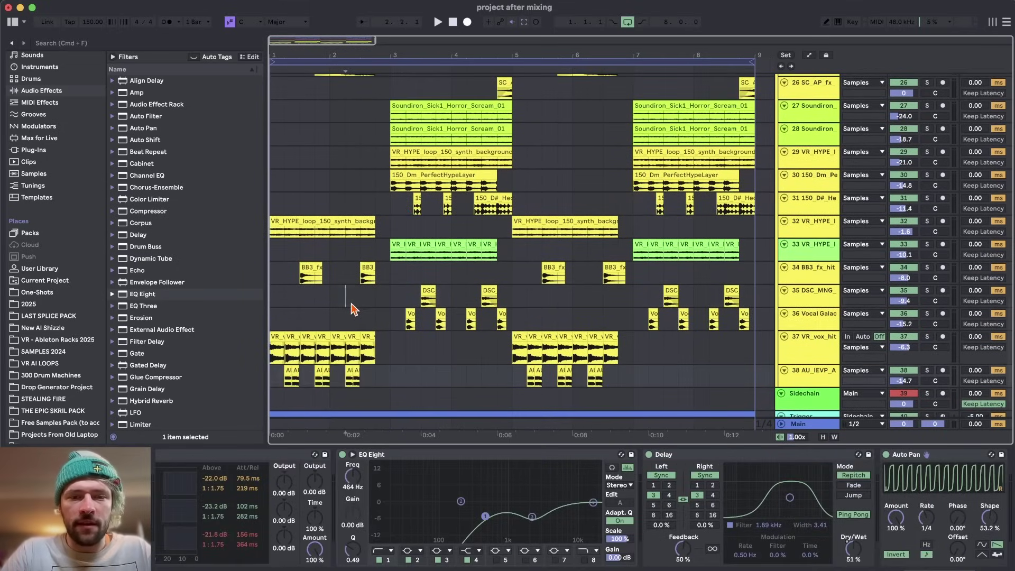
pyautogui.click(292, 344)
pyautogui.click(308, 312)
pyautogui.click(318, 290)
pyautogui.scroll(2, 318, 291)
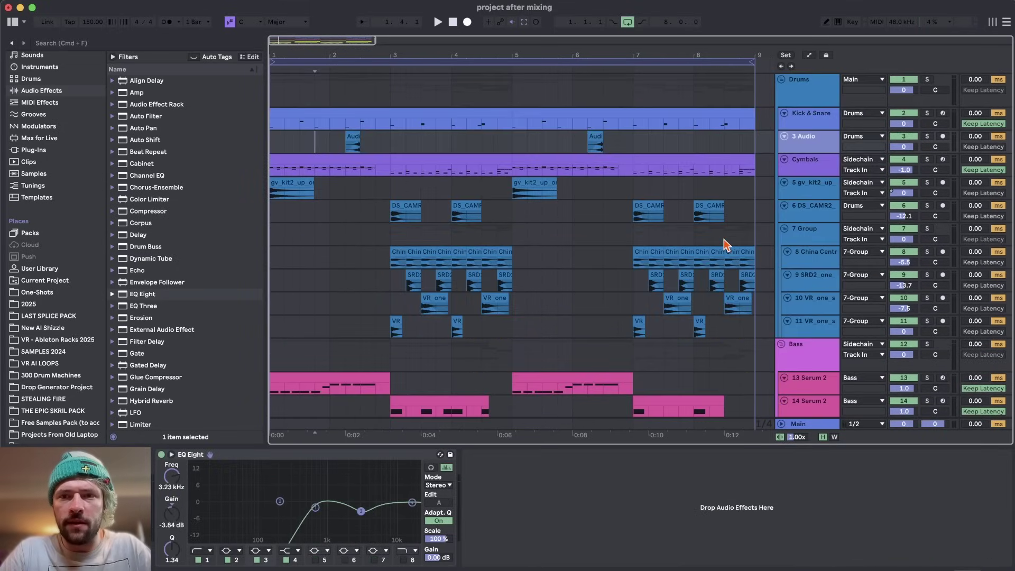
# Step: Look through the drum, bass, synth and sample tracks and check the effect chains on the Sidechain and Bass groups
pyautogui.scroll(-15, 726, 245)
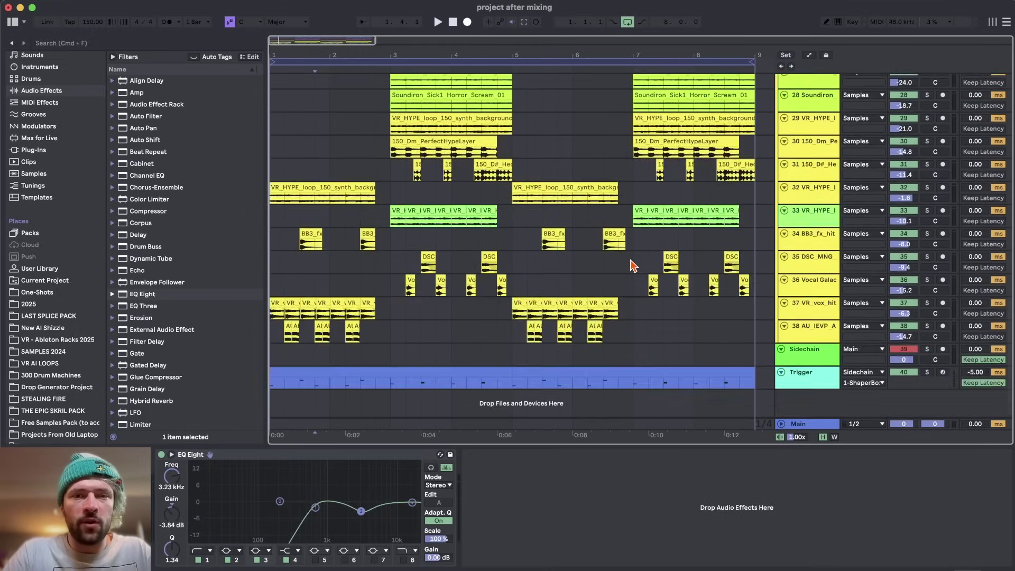
pyautogui.scroll(15, 809, 264)
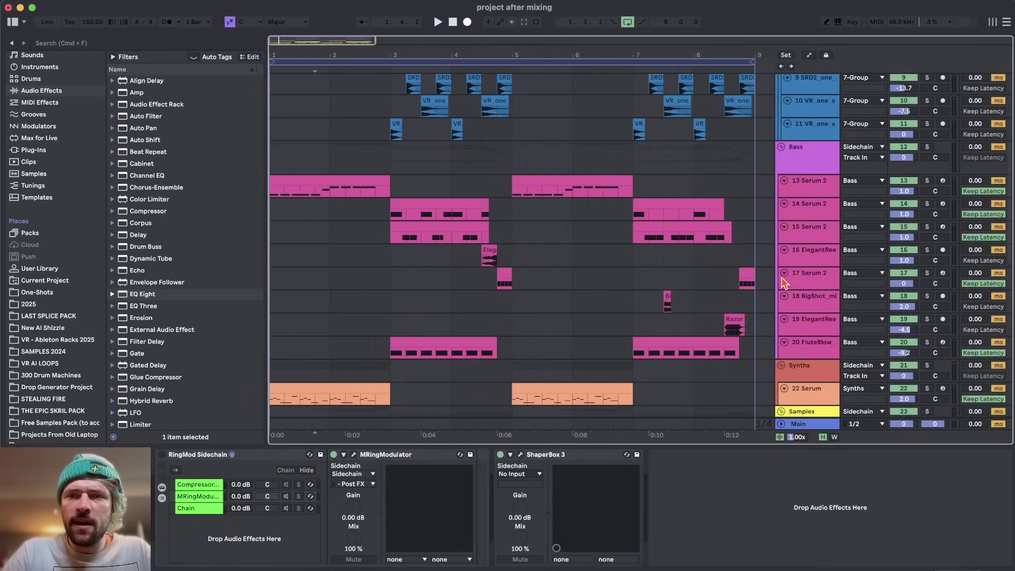
pyautogui.click(817, 159)
pyautogui.scroll(-5, 804, 149)
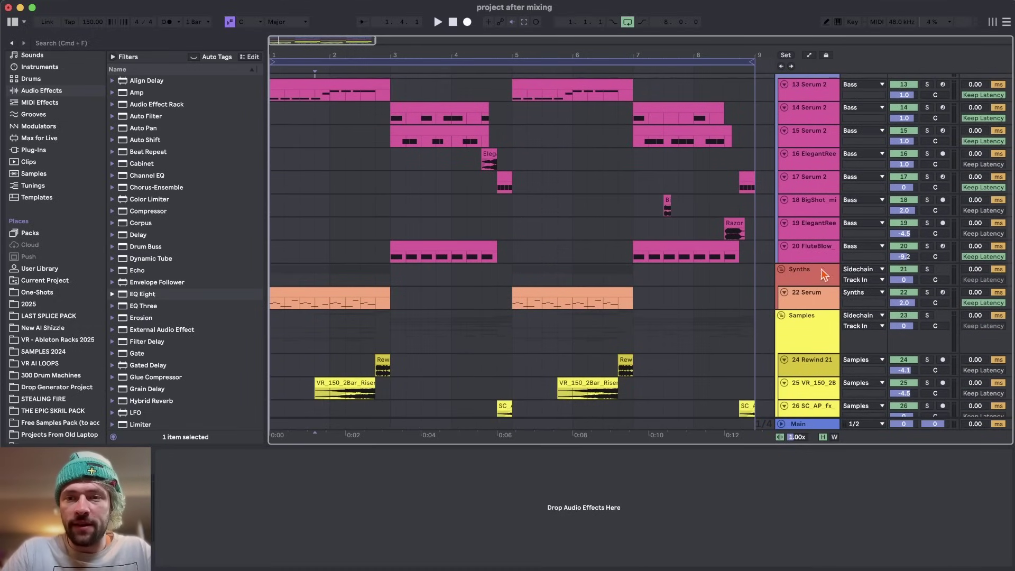
pyautogui.scroll(-15, 817, 349)
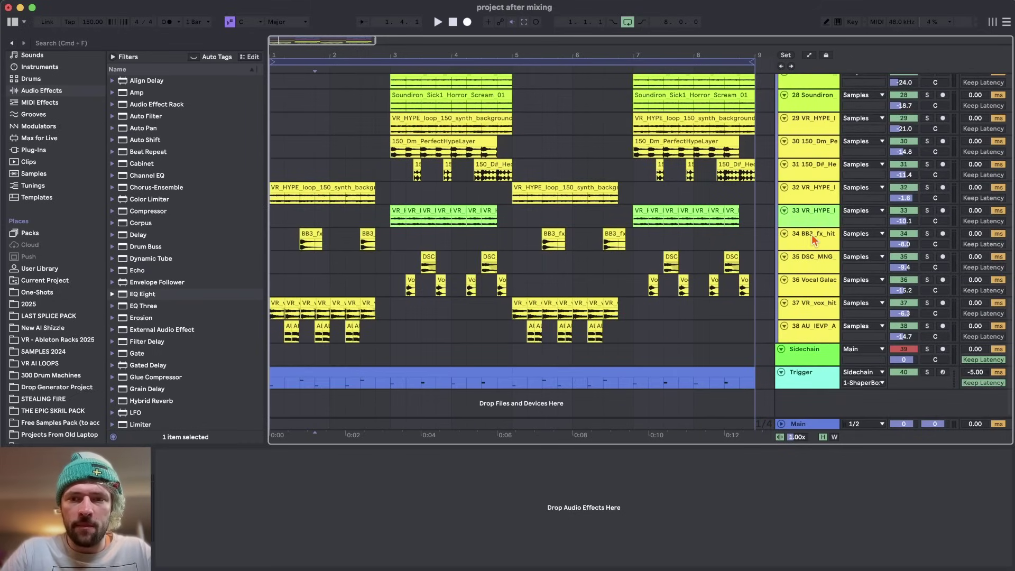
# Step: Switch on the RingMod Sidechain rack on the Sidechain track
pyautogui.click(804, 354)
pyautogui.scroll(20, 449, 291)
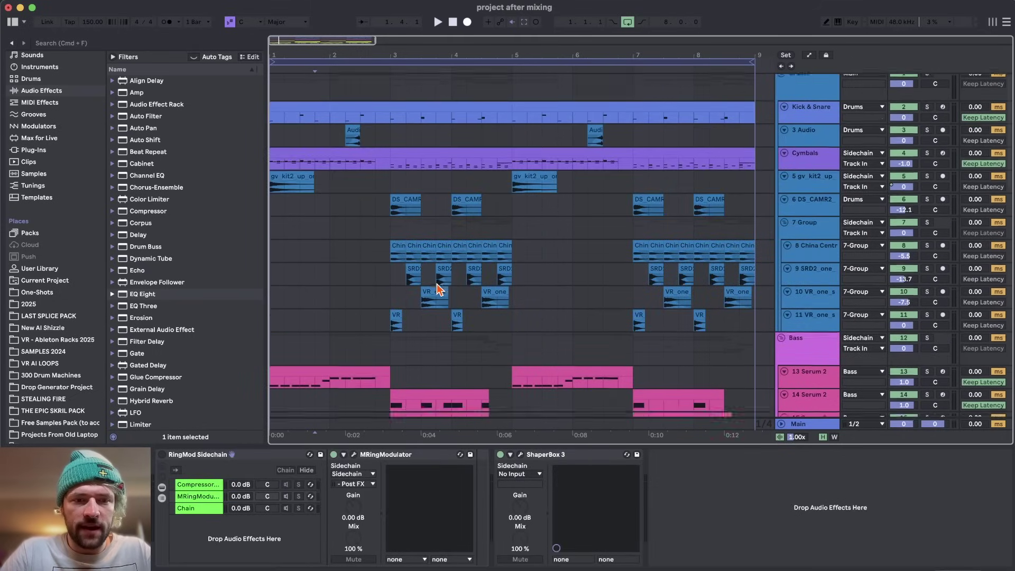
pyautogui.scroll(-20, 442, 290)
pyautogui.click(163, 457)
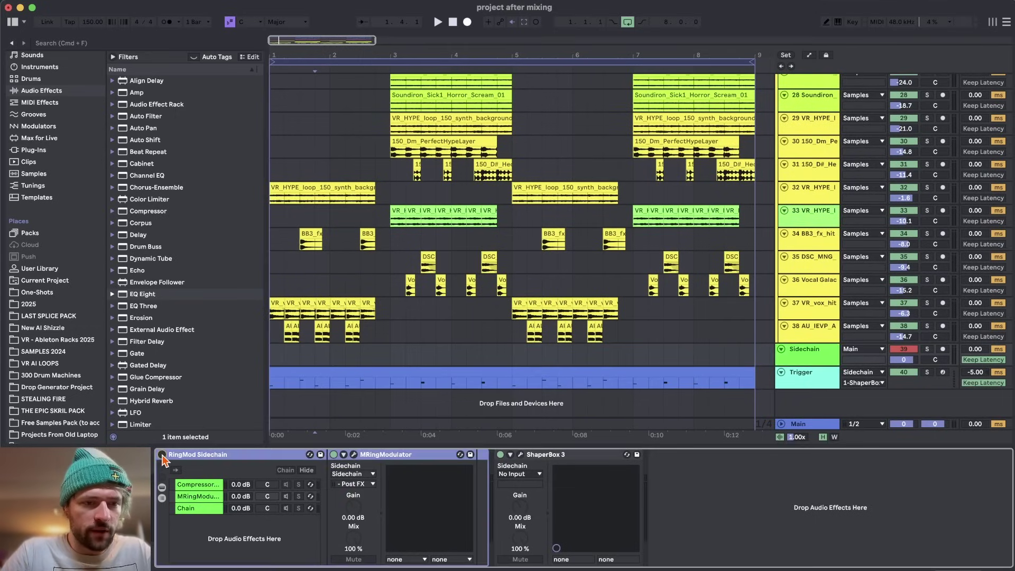
pyautogui.click(807, 359)
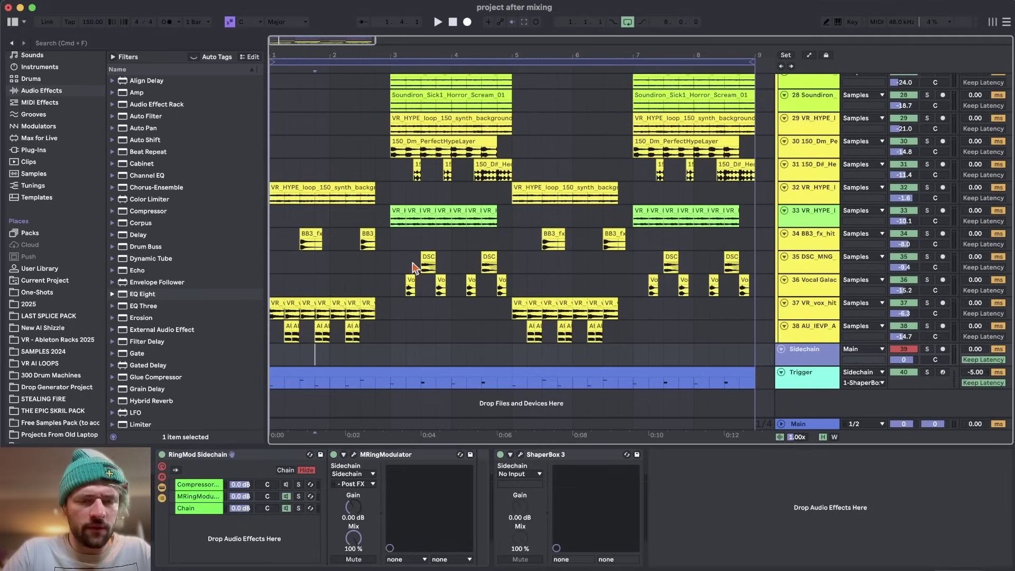
# Step: Play the full mix while reviewing the tracks, and inspect the Kick & Snare track's Drum Rack
pyautogui.scroll(15, 465, 259)
pyautogui.scroll(-15, 420, 290)
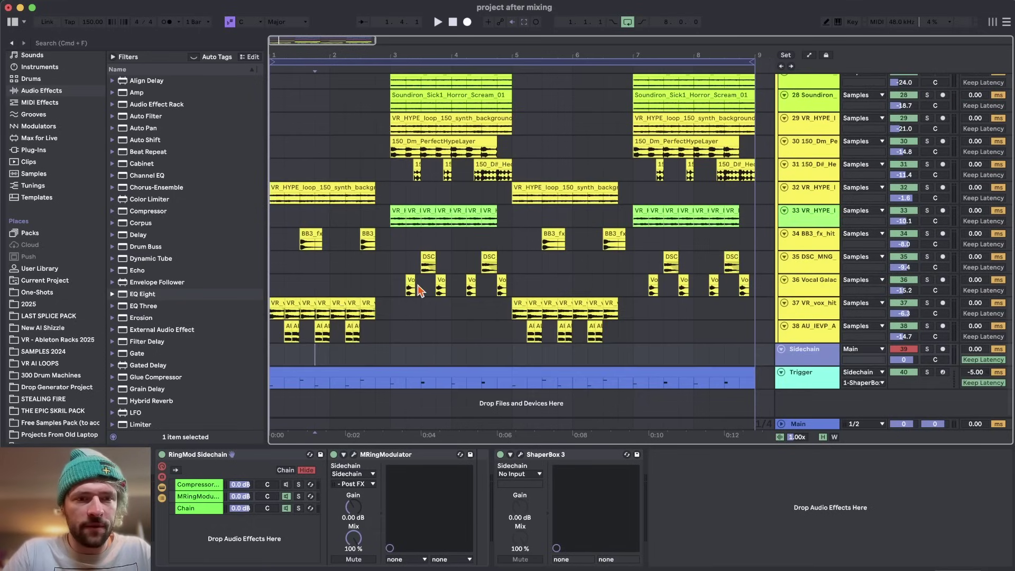
pyautogui.press('space')
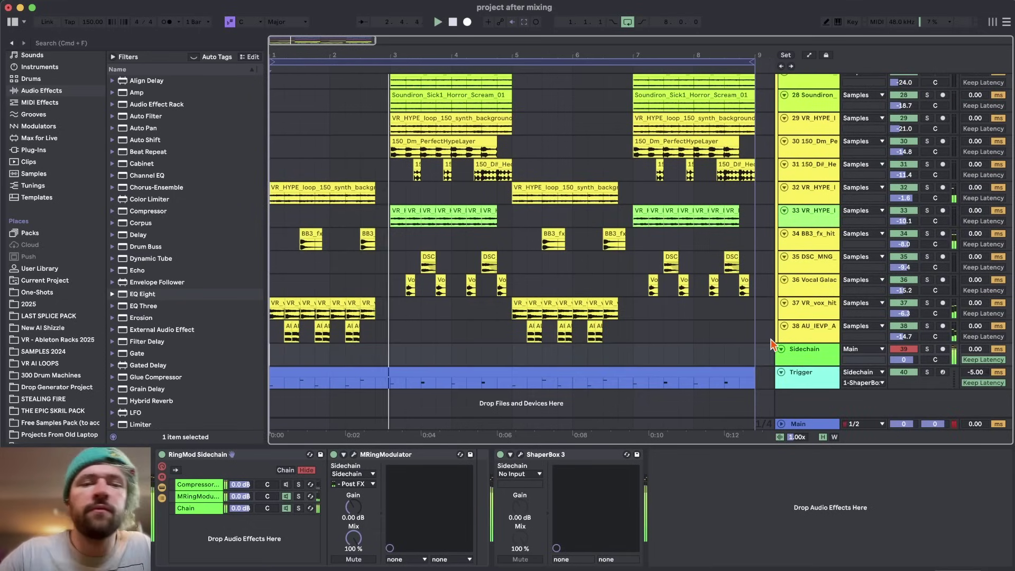
pyautogui.scroll(20, 585, 295)
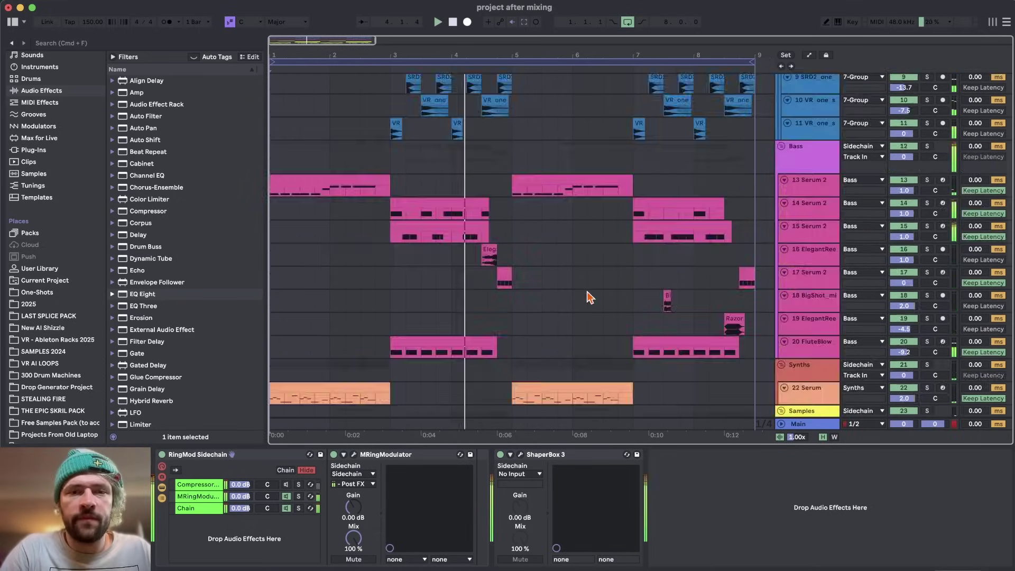
pyautogui.press('space')
pyautogui.click(422, 128)
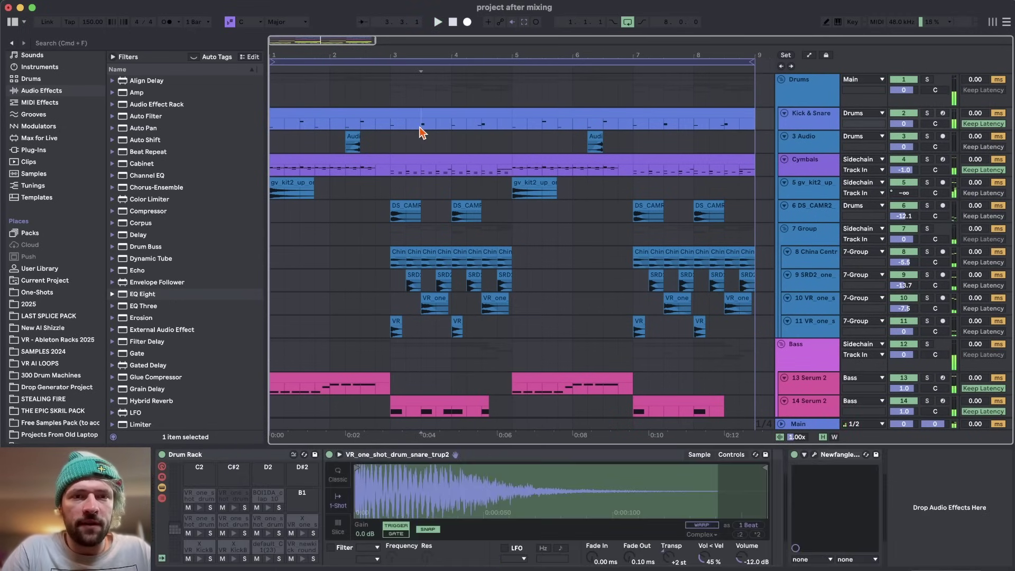
pyautogui.scroll(-20, 338, 196)
pyautogui.scroll(15, 402, 196)
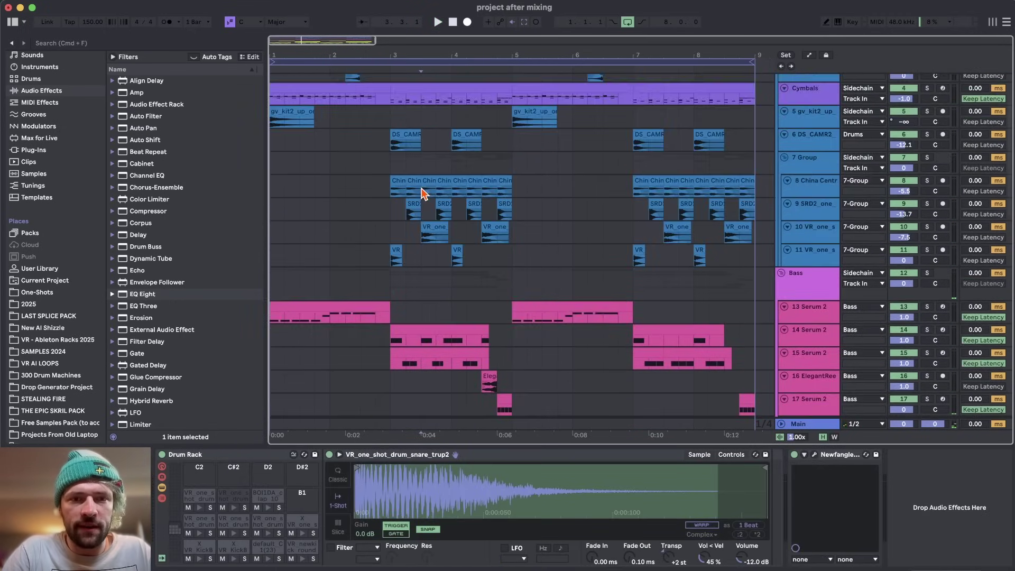
# Step: Set the levels of the Bass group to 1.0, Serum 2 track 13 to 0, track 14 to 2.0 and Serum track 22 to 3.0
pyautogui.scroll(2, 422, 190)
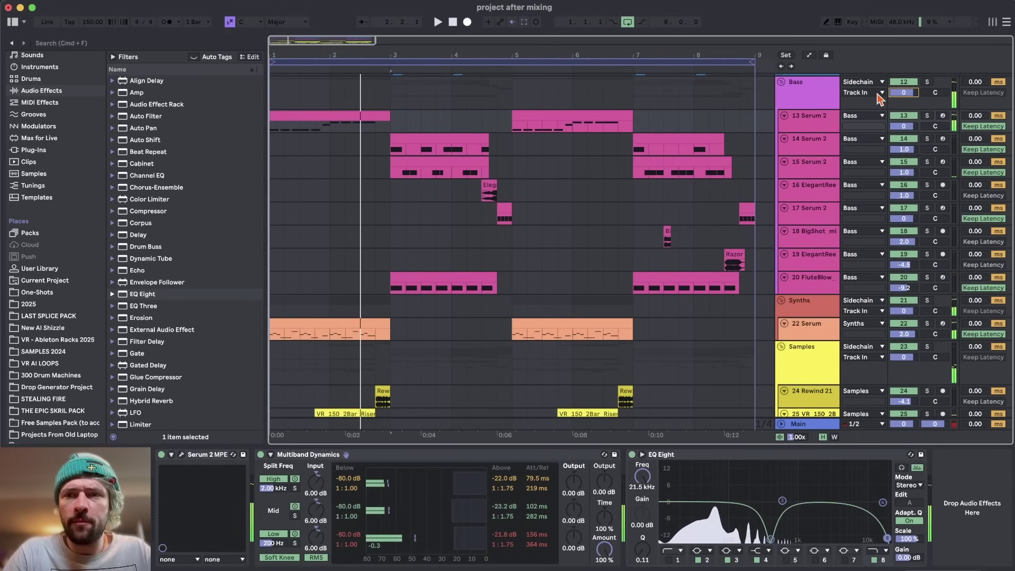
pyautogui.scroll(-8, 834, 182)
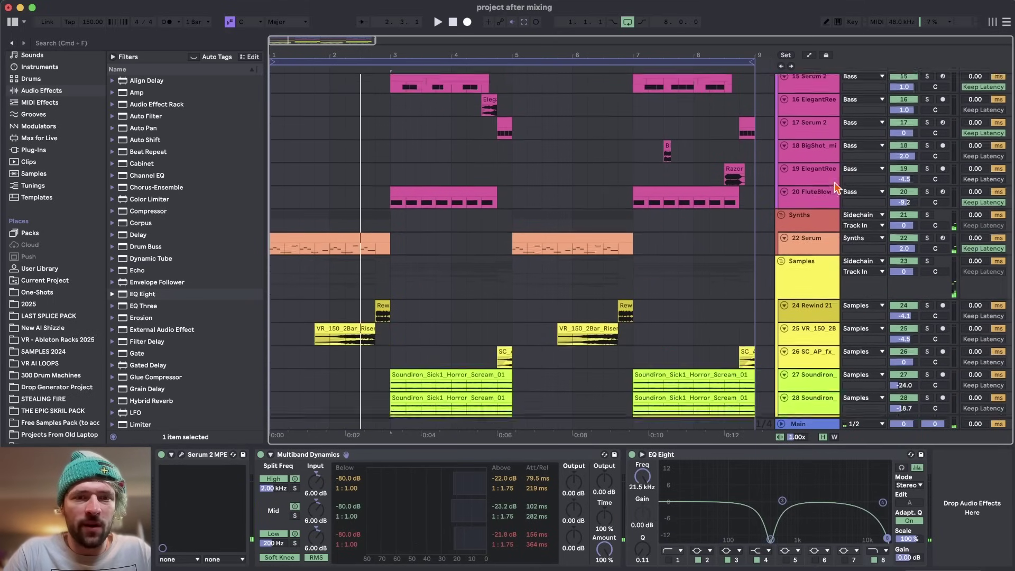
pyautogui.press('space')
pyautogui.moveTo(903, 140); pyautogui.dragTo(904, 138)
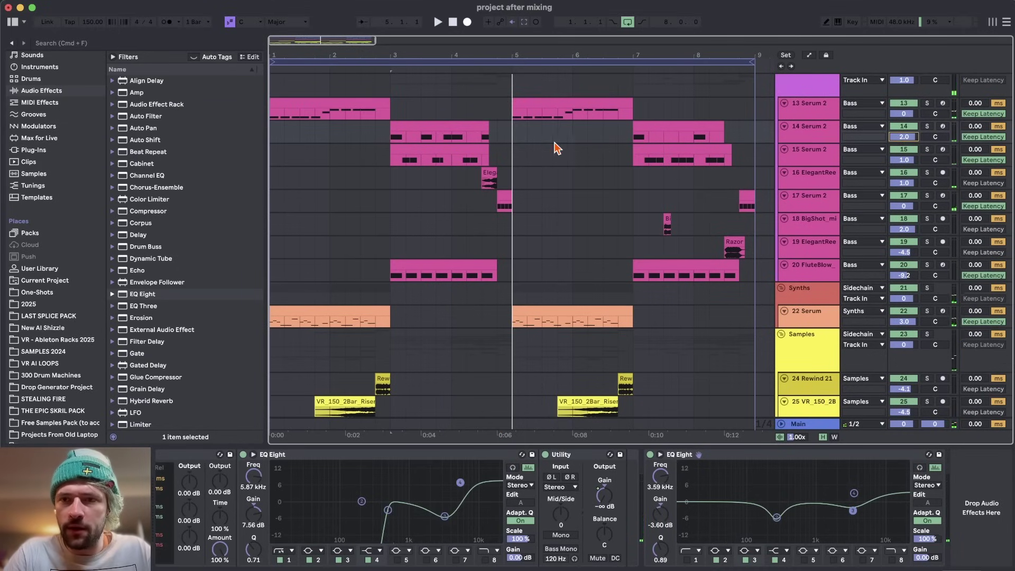
pyautogui.press('space')
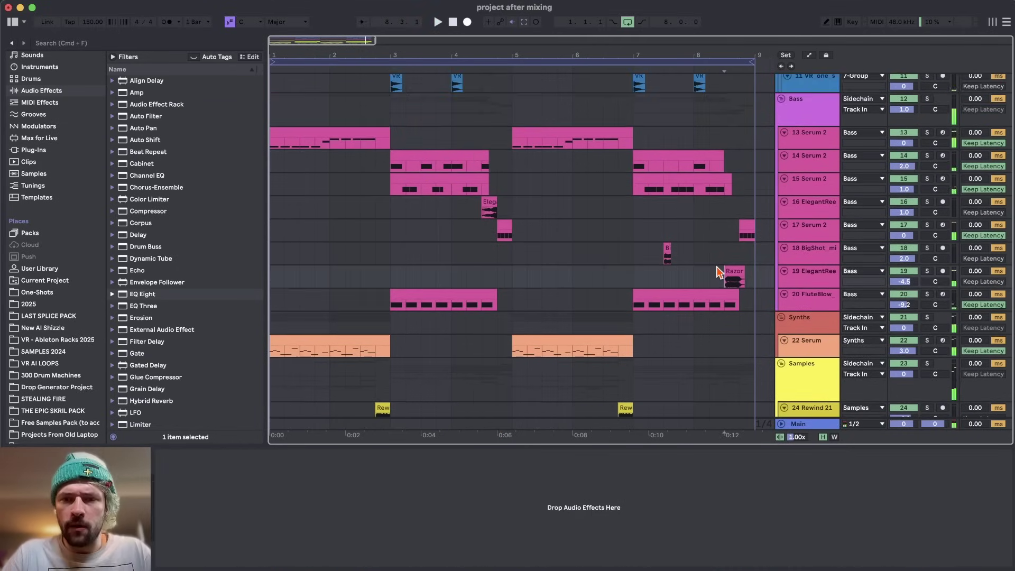
# Step: Put an EQ Eight with a 121 Hz low cut on track 19, which holds the Razor clip
pyautogui.hscroll(3, 719, 268)
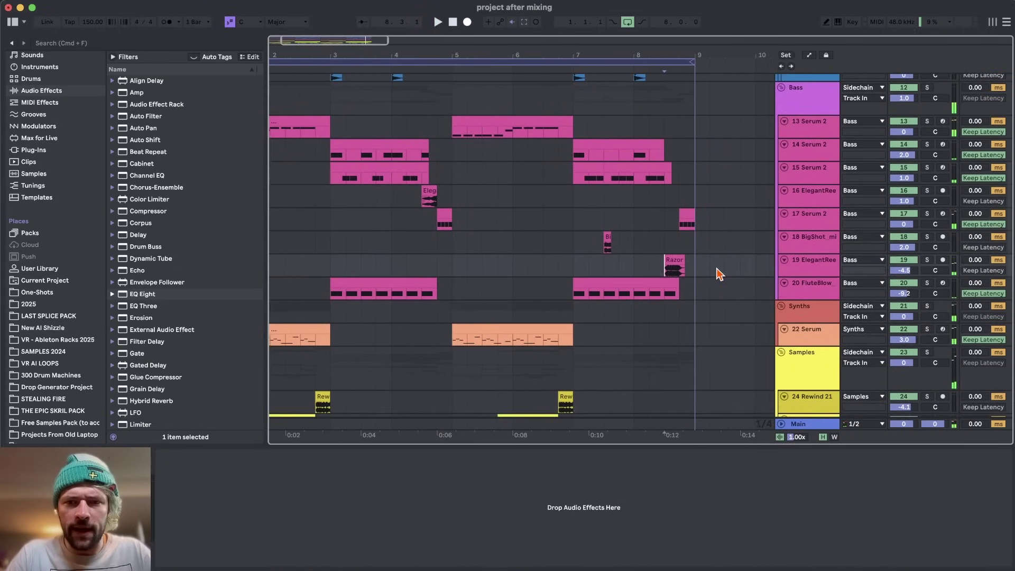
pyautogui.scroll(5, 669, 275)
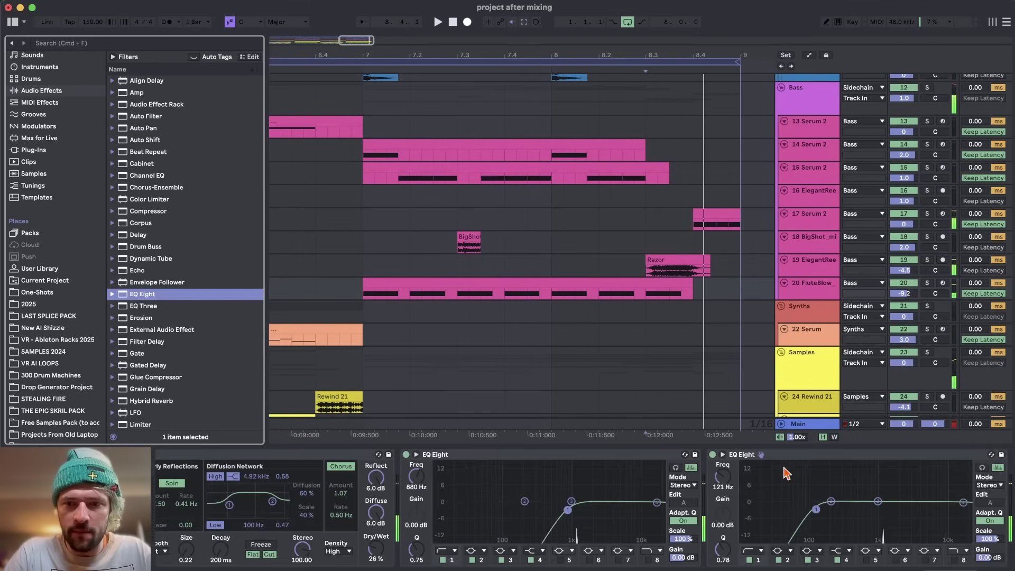
pyautogui.moveTo(784, 455); pyautogui.dragTo(699, 312)
pyautogui.click(480, 265)
pyautogui.scroll(2, 480, 265)
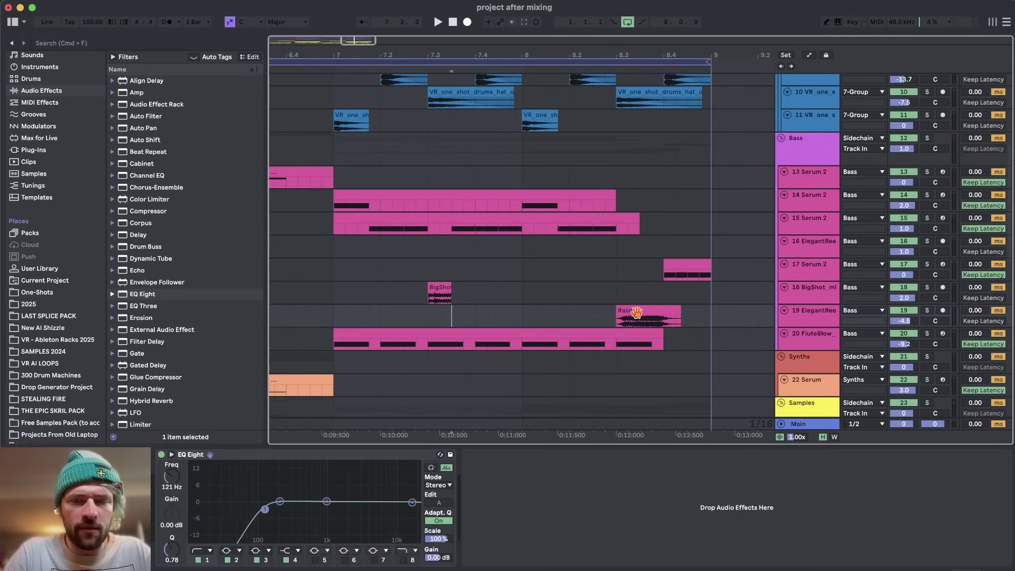
# Step: Make the low cut in track 19's EQ Eight steeper, set it to 170 Hz with Q 0.69, and audition the Razor clip
pyautogui.click(204, 551)
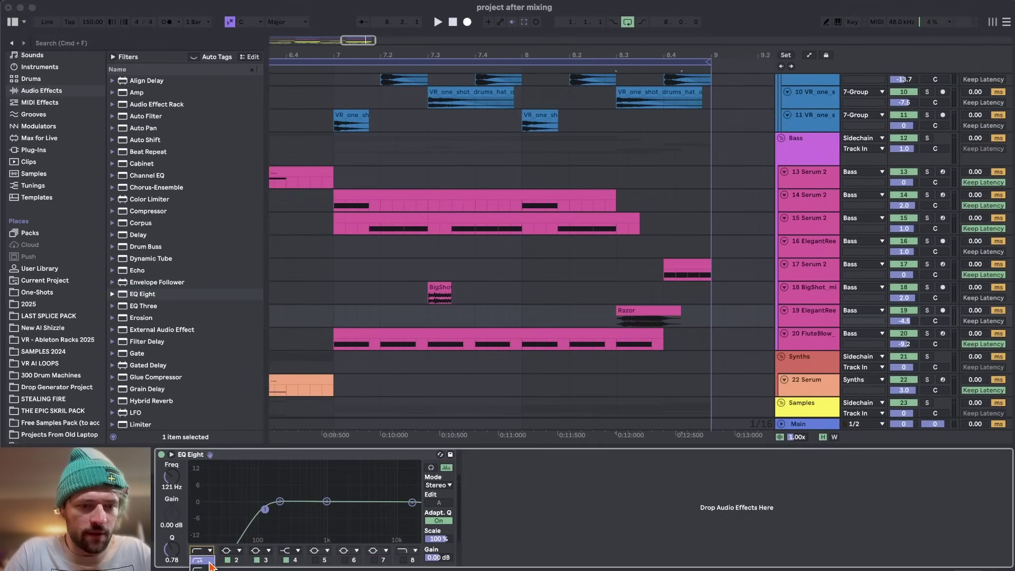
pyautogui.moveTo(333, 317); pyautogui.dragTo(534, 317)
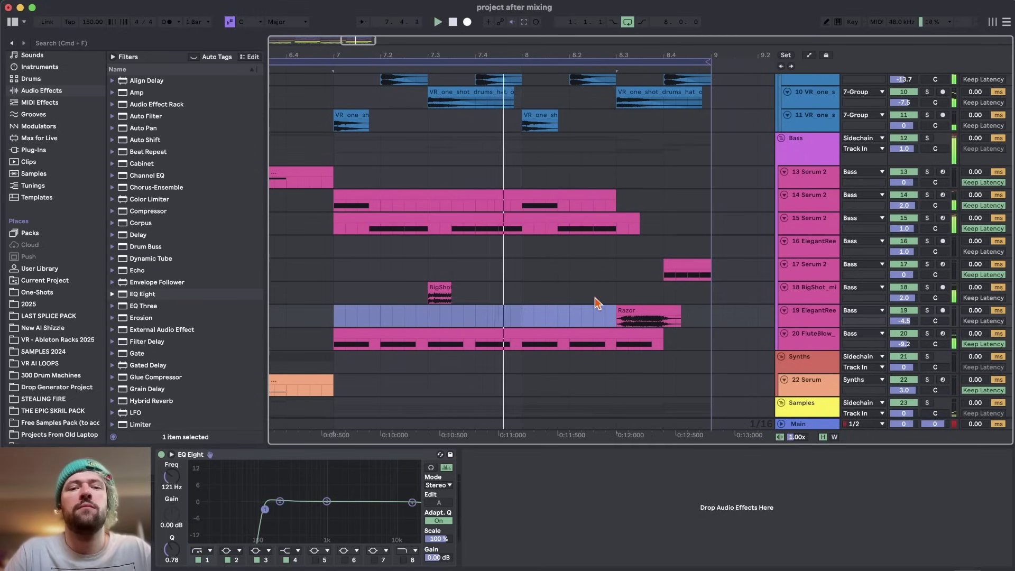
pyautogui.click(638, 312)
pyautogui.press('space')
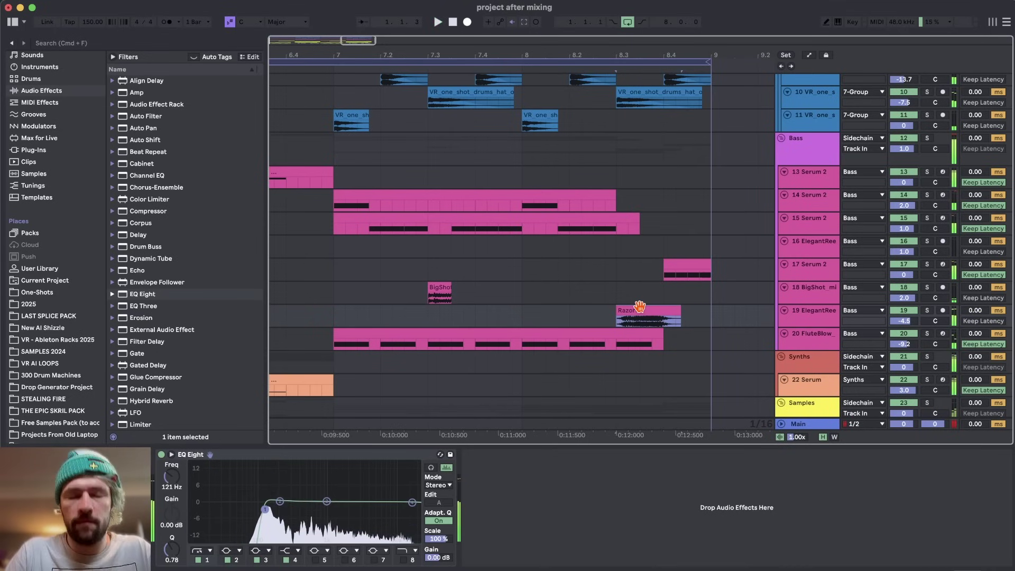
pyautogui.moveTo(265, 511); pyautogui.dragTo(275, 510)
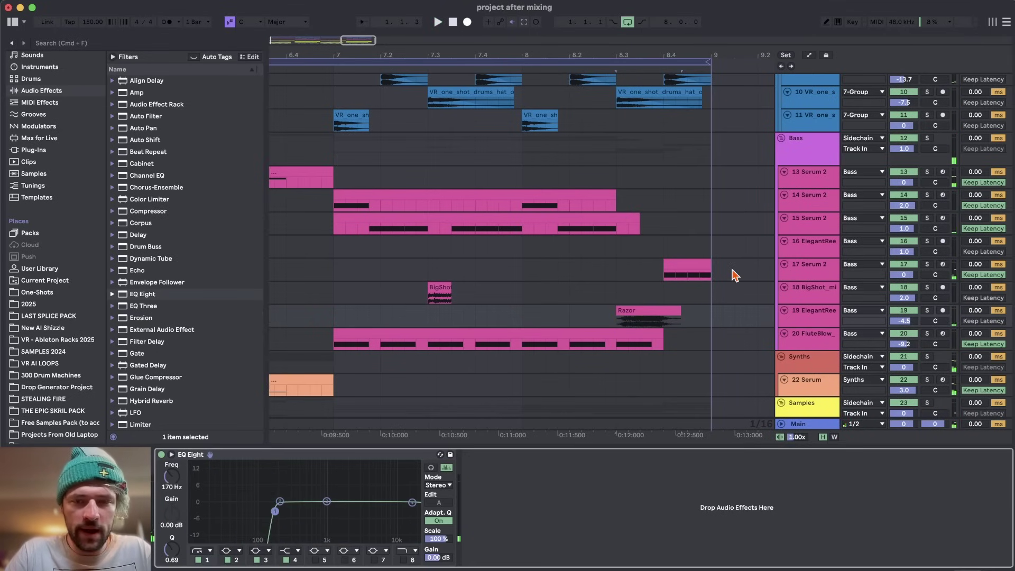
# Step: Play the last bass hit on Serum 2 track 17, inspect its effect chain and look over the remaining tracks
pyautogui.click(672, 271)
pyautogui.press('space')
pyautogui.press('space')
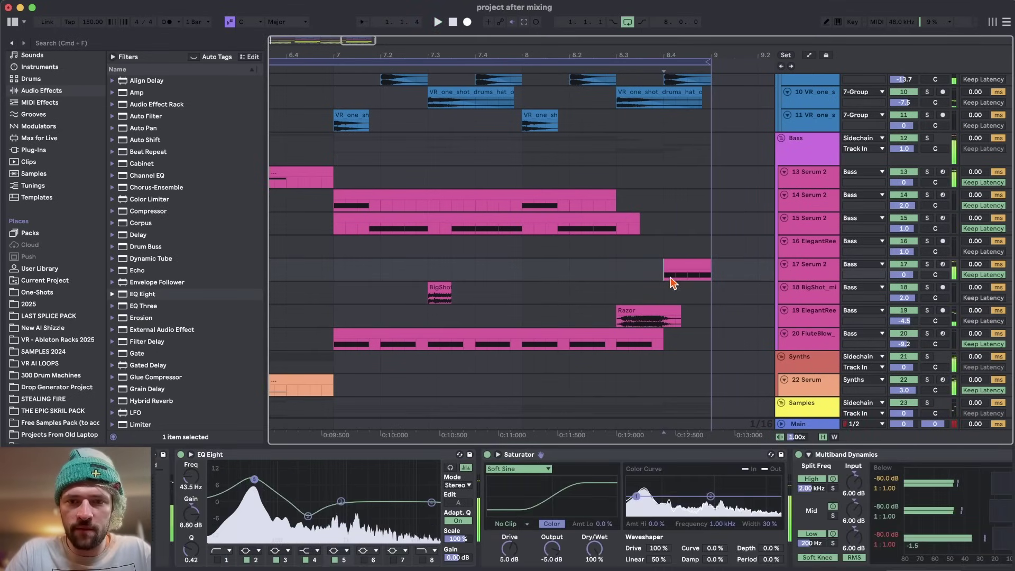
pyautogui.scroll(-4, 683, 263)
pyautogui.scroll(-5, 589, 287)
pyautogui.scroll(-5, 537, 297)
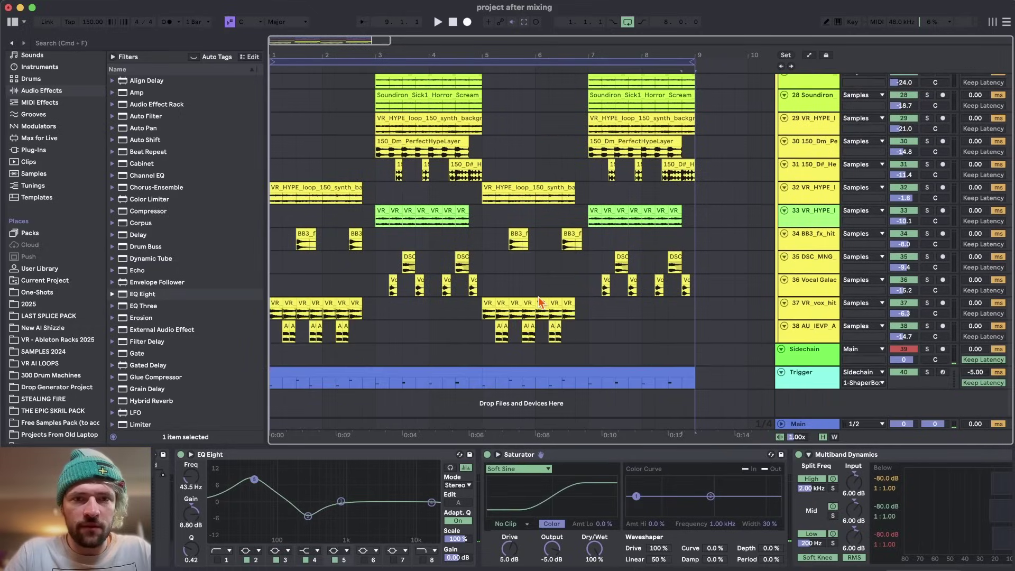
pyautogui.scroll(8, 539, 302)
pyautogui.scroll(-12, 539, 302)
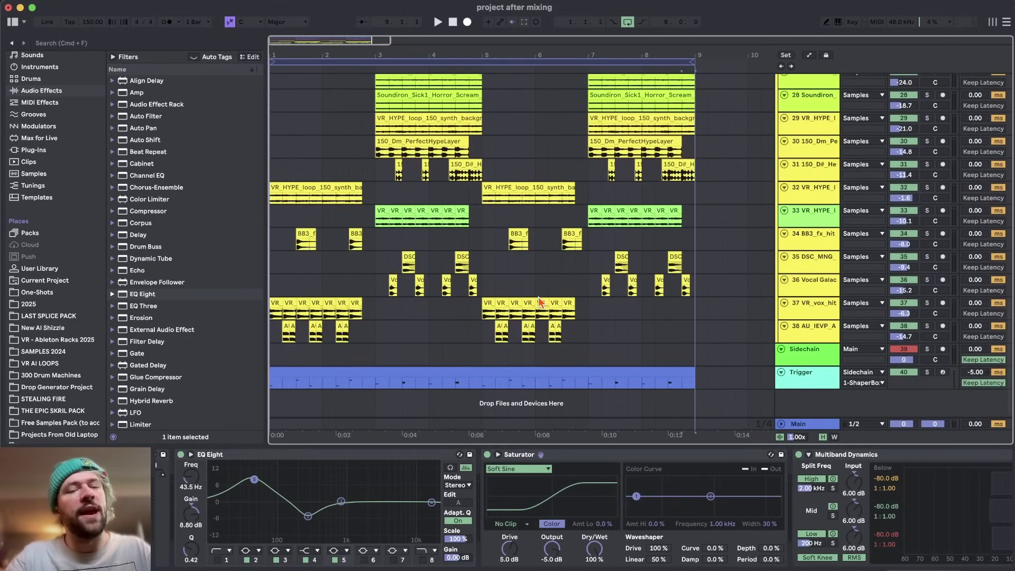
pyautogui.scroll(1, 539, 301)
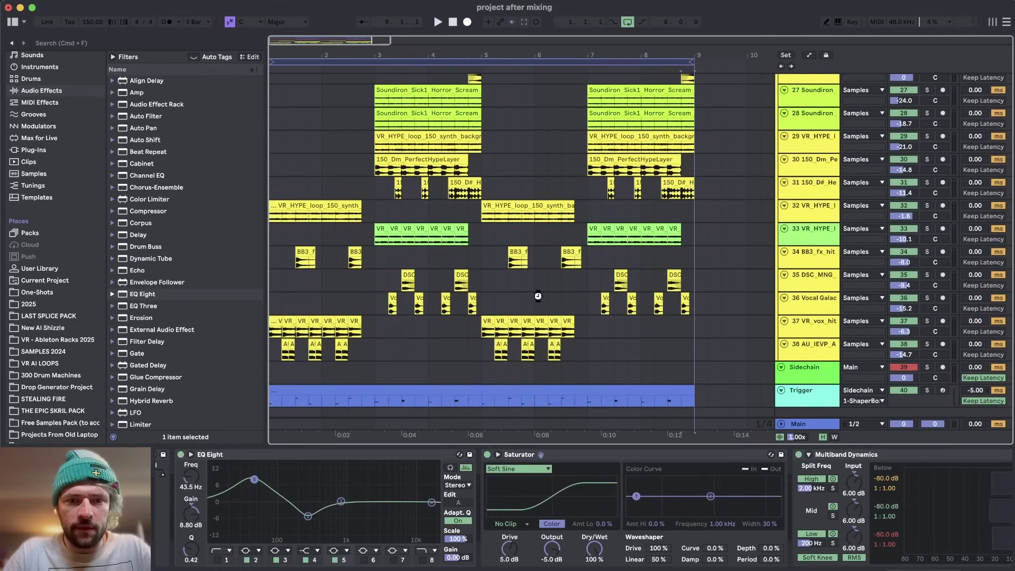
# Step: Solo the Sidechain track, switch off its RingMod Sidechain rack and play the arrangement from the start
pyautogui.click(468, 369)
pyautogui.scroll(-1, 467, 335)
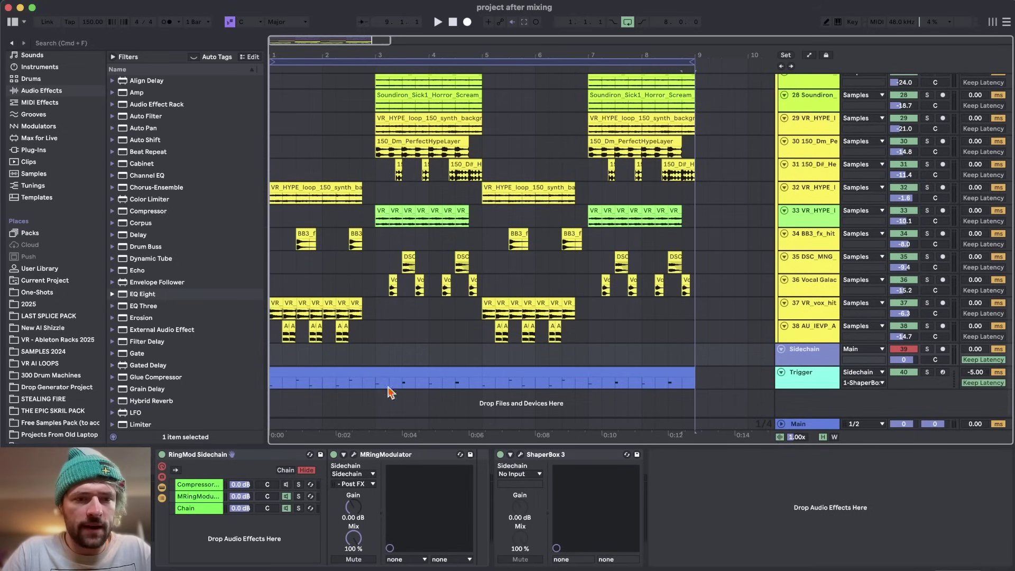
pyautogui.click(926, 350)
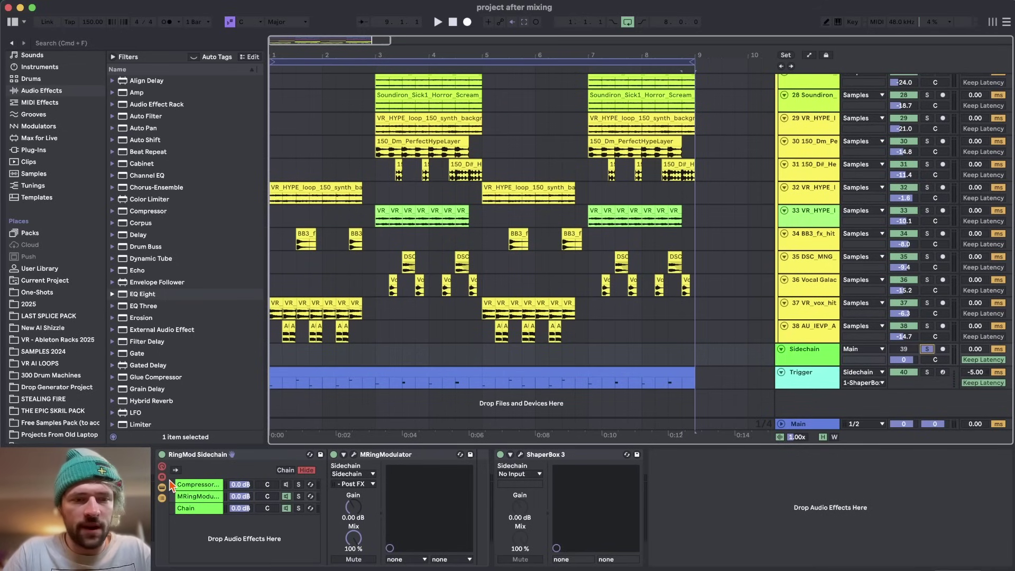
pyautogui.click(161, 455)
pyautogui.press('space')
pyautogui.click(270, 362)
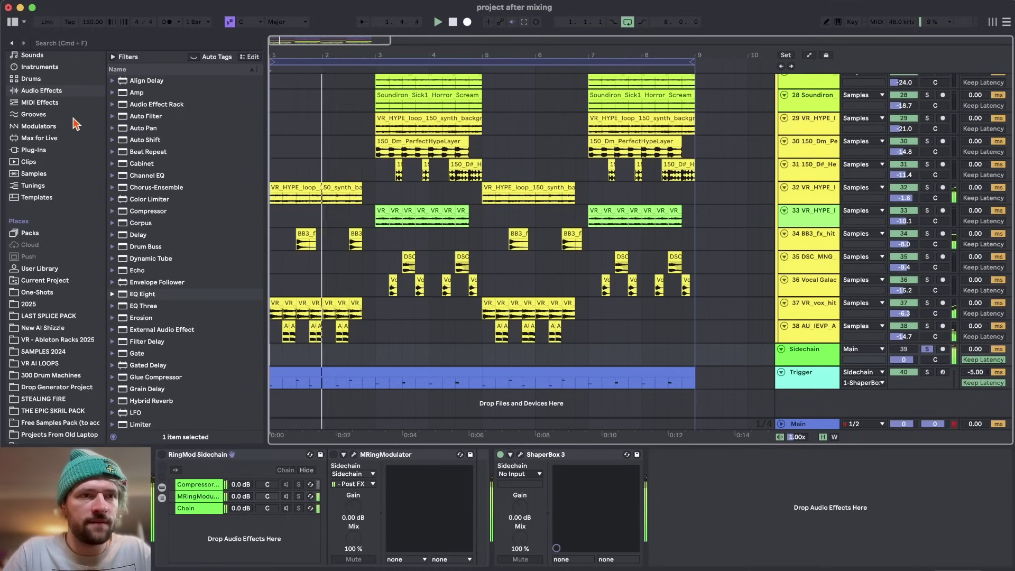
# Step: Insert FabFilter Pro-MB from the FX collection first in the Sidechain track's chain and create a low band with its high crossover at about 101 Hz
pyautogui.scroll(5, 77, 124)
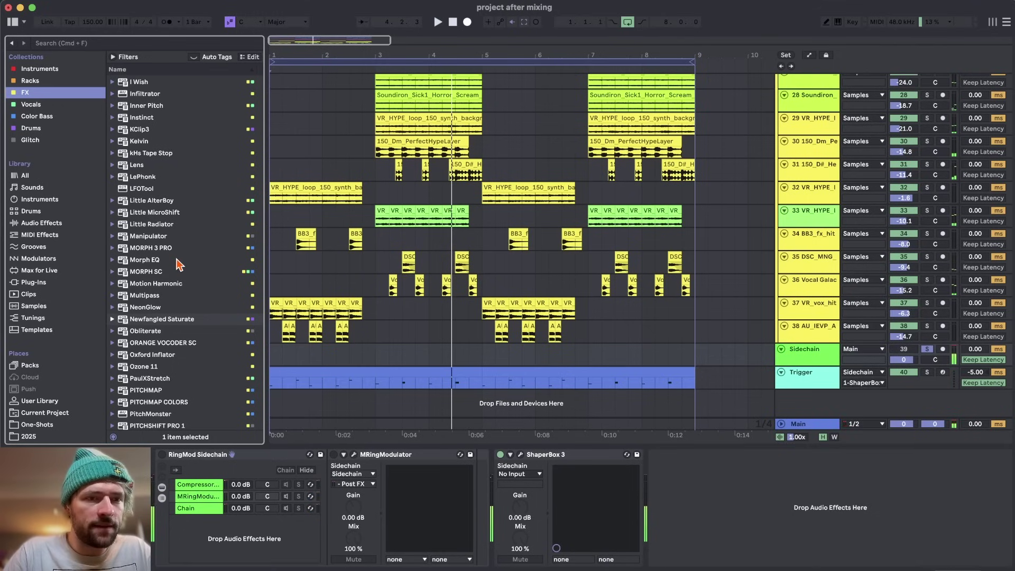
pyautogui.scroll(15, 178, 265)
pyautogui.click(30, 81)
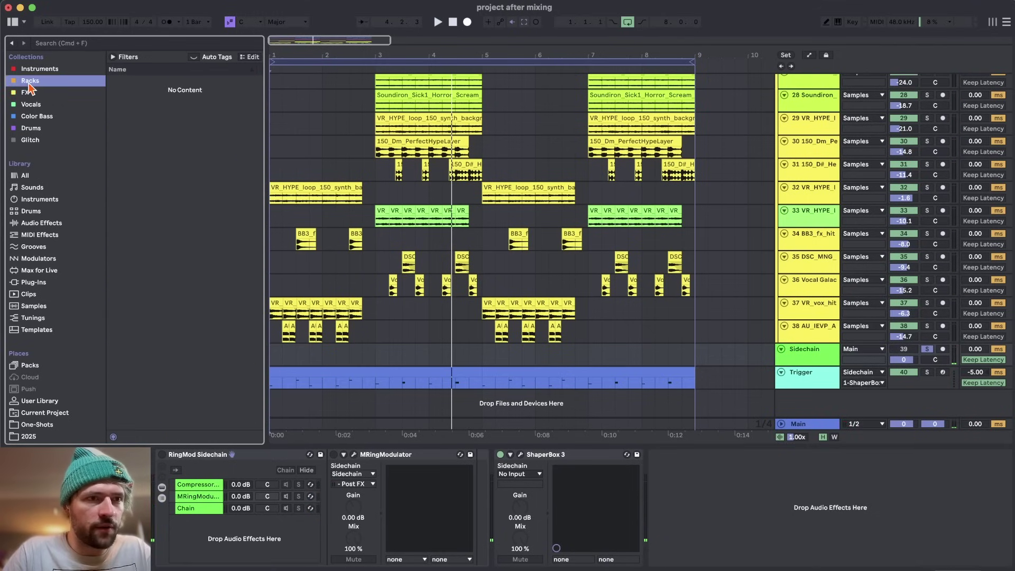
pyautogui.click(26, 93)
pyautogui.scroll(-8, 185, 211)
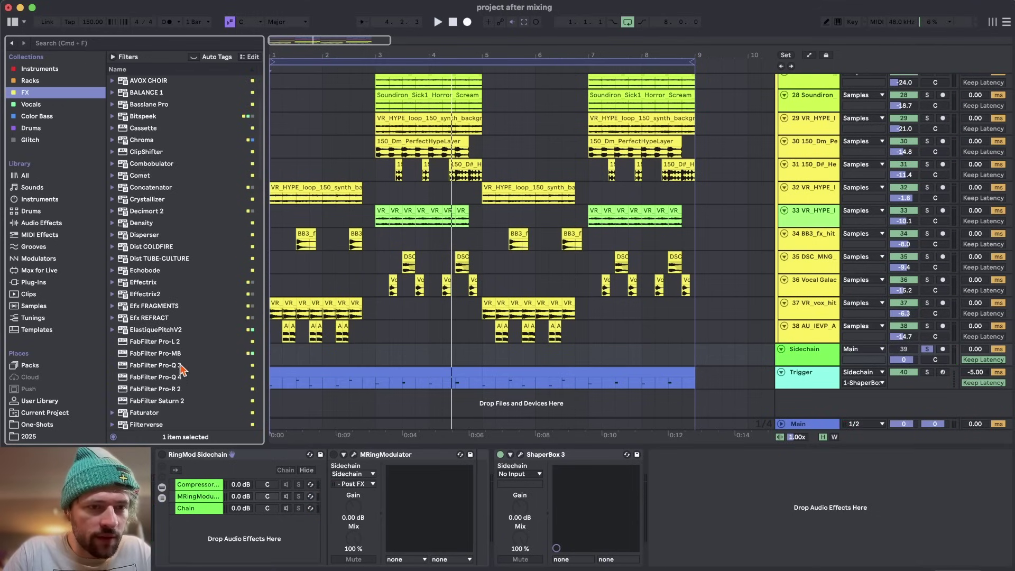
pyautogui.moveTo(178, 353); pyautogui.dragTo(156, 499)
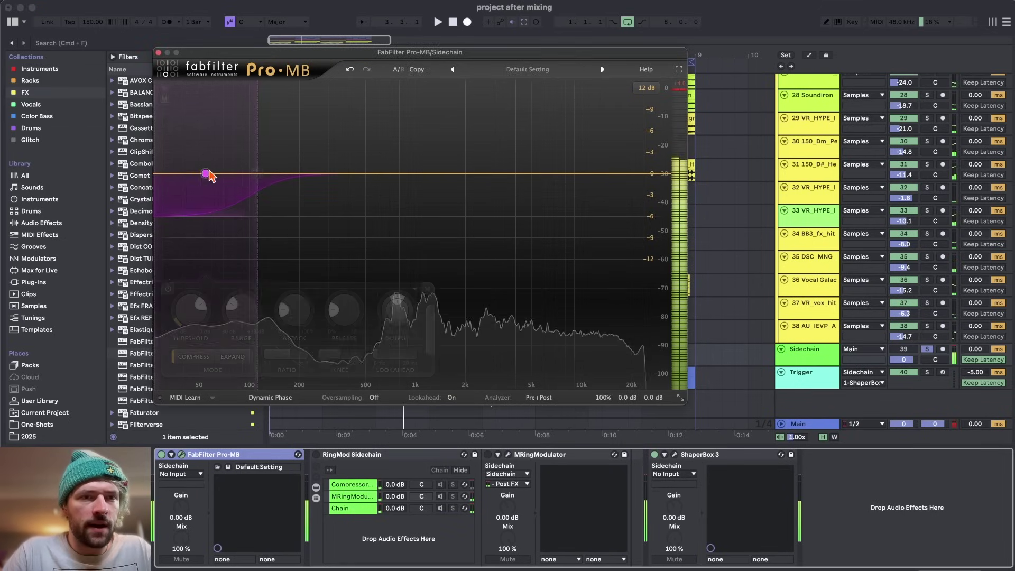
pyautogui.click(205, 173)
pyautogui.moveTo(256, 174); pyautogui.dragTo(251, 174)
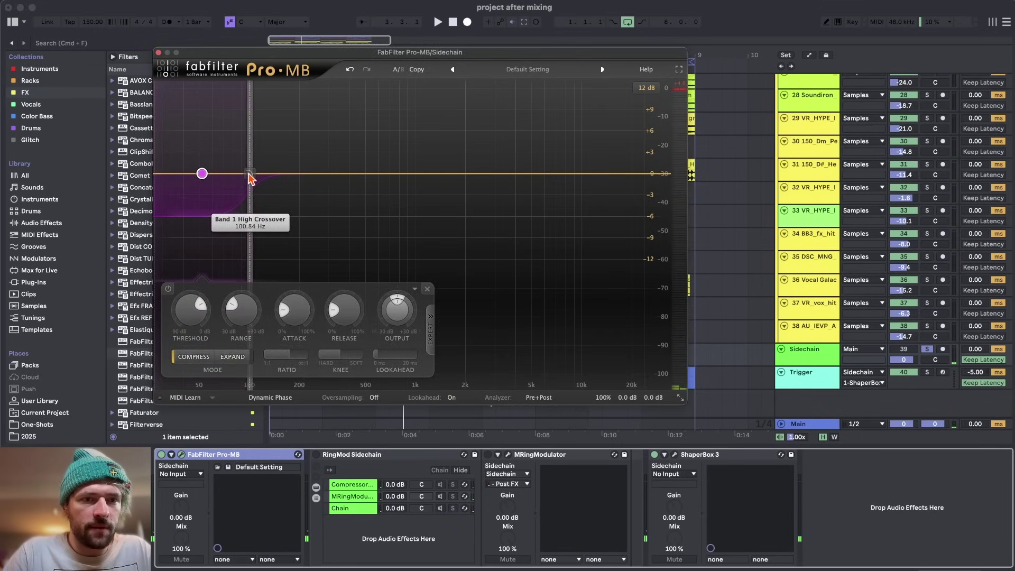
# Step: Dial in the Pro-MB low band's threshold, set its range to about -9 dB and output to about +3.1 dB while auditioning
pyautogui.press('space')
pyautogui.moveTo(191, 313); pyautogui.dragTo(191, 359)
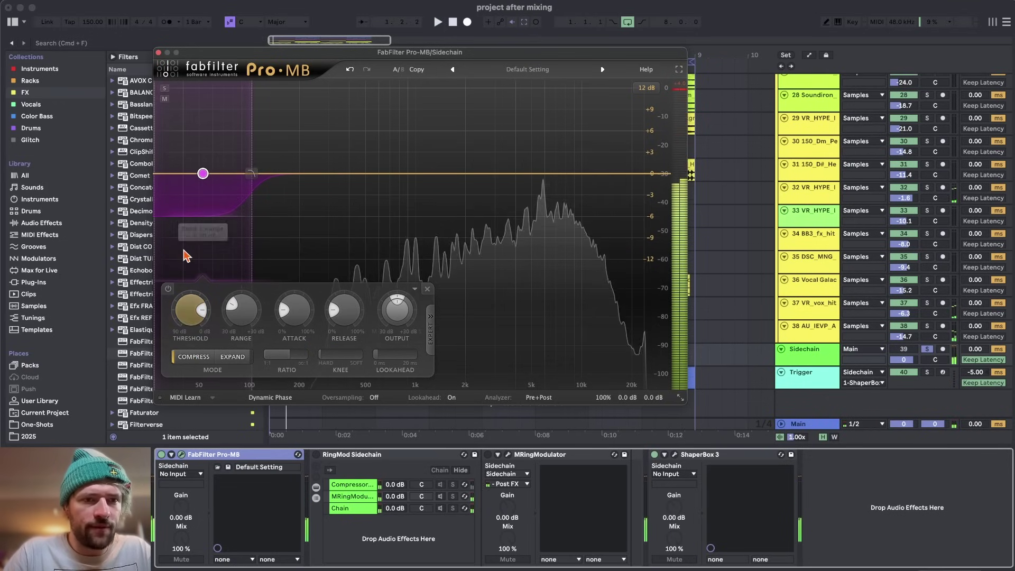
pyautogui.moveTo(212, 214); pyautogui.dragTo(212, 244)
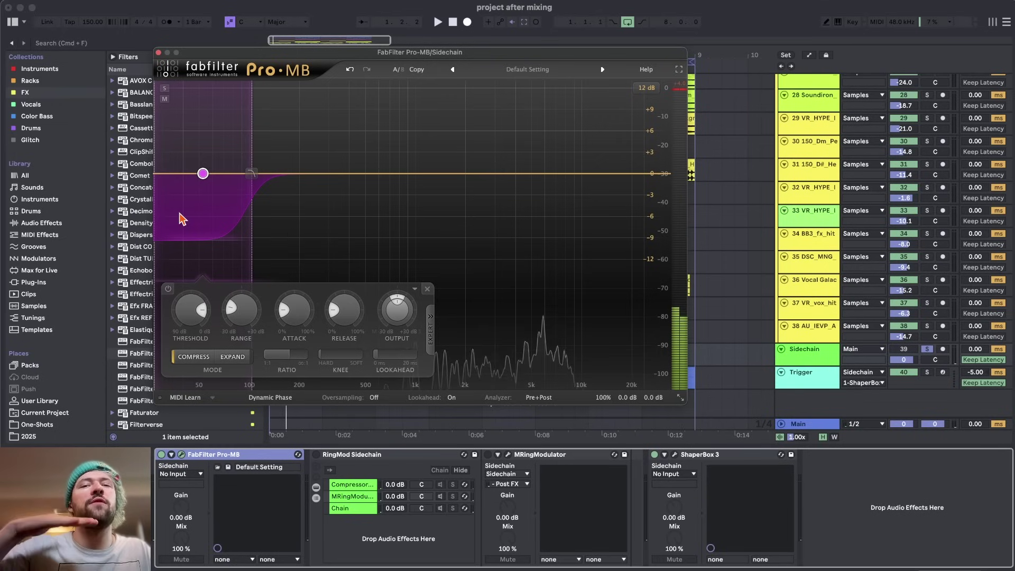
pyautogui.press('space')
pyautogui.moveTo(189, 316); pyautogui.dragTo(189, 307)
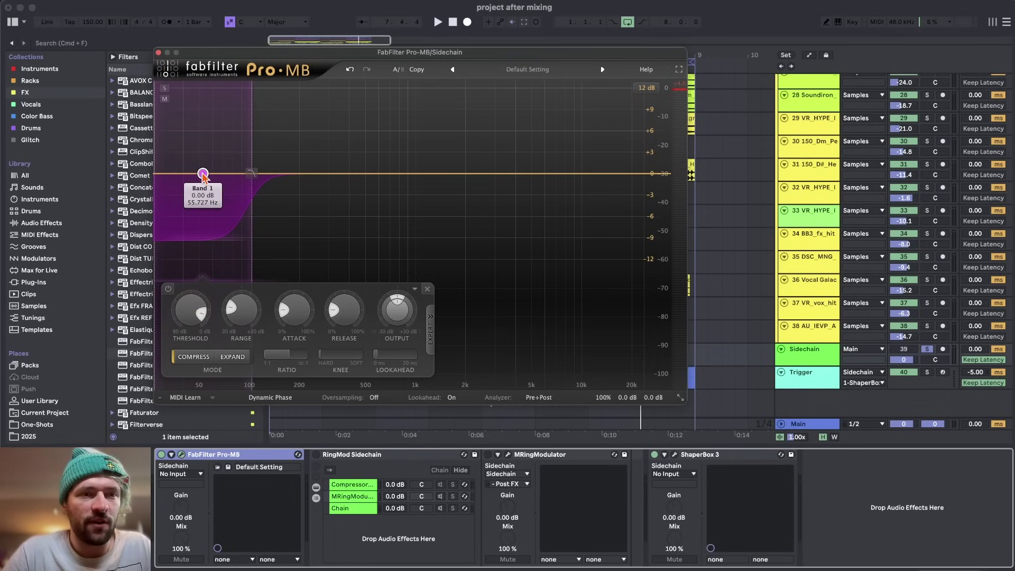
pyautogui.moveTo(203, 175); pyautogui.dragTo(203, 162)
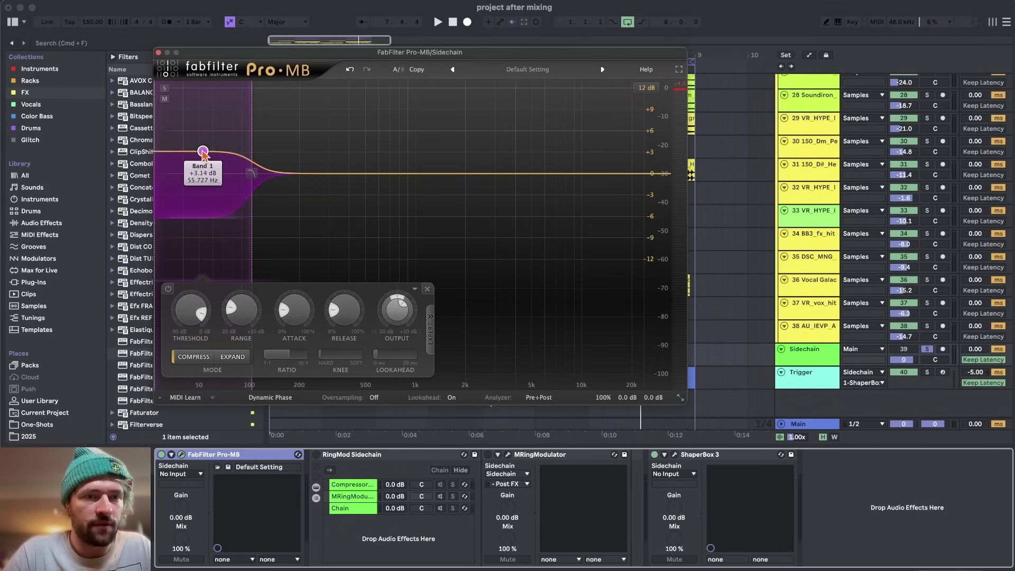
pyautogui.press('space')
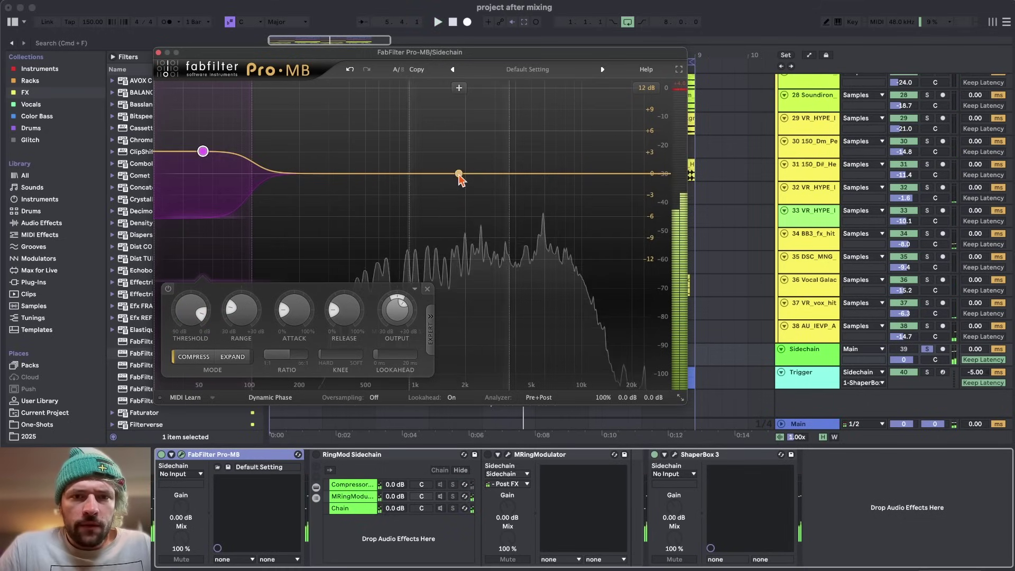
# Step: Add three more Pro-MB bands across the mids and highs and lower the crossover between bands 3 and 4
pyautogui.click(459, 174)
pyautogui.click(556, 173)
pyautogui.click(635, 173)
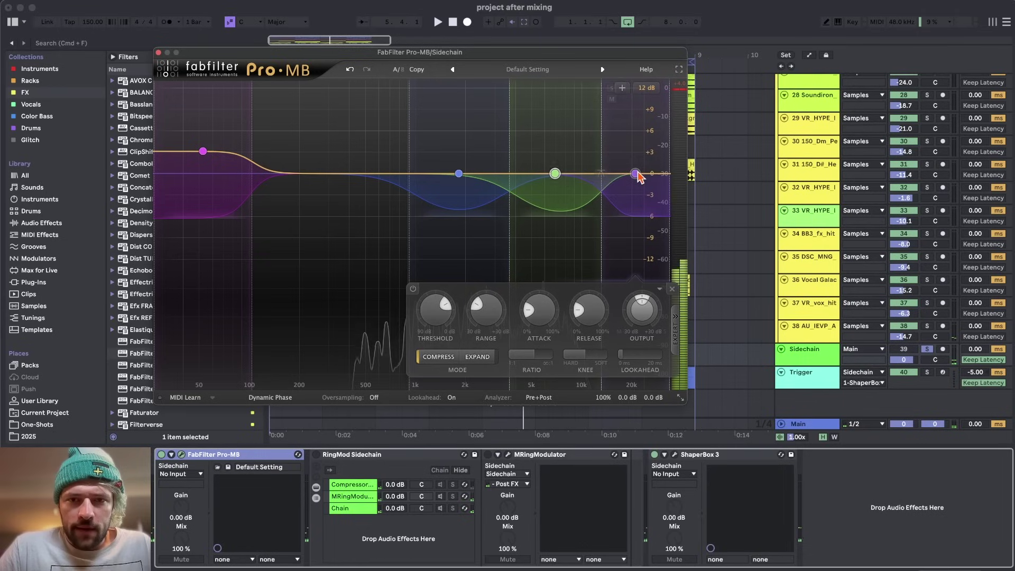
pyautogui.moveTo(602, 174); pyautogui.dragTo(562, 178)
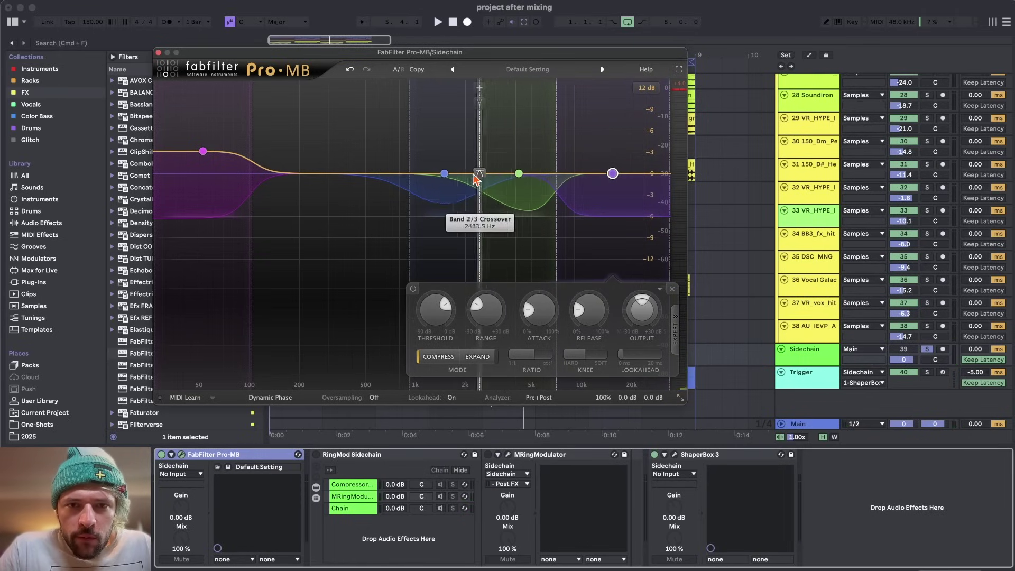
# Step: Lower the band 2/3 crossover to about 1553 Hz and extend band 2 further down into the low mids
pyautogui.moveTo(475, 179); pyautogui.dragTo(381, 172)
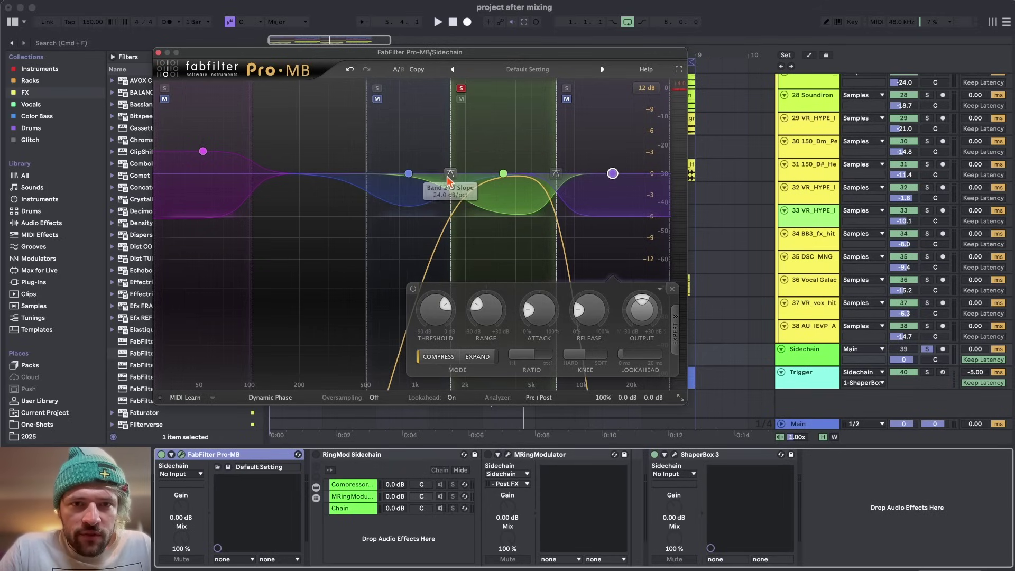
pyautogui.press('space')
pyautogui.moveTo(449, 172)
pyautogui.mouseDown()
pyautogui.moveTo(459, 170)
pyautogui.moveTo(448, 173)
pyautogui.mouseUp()
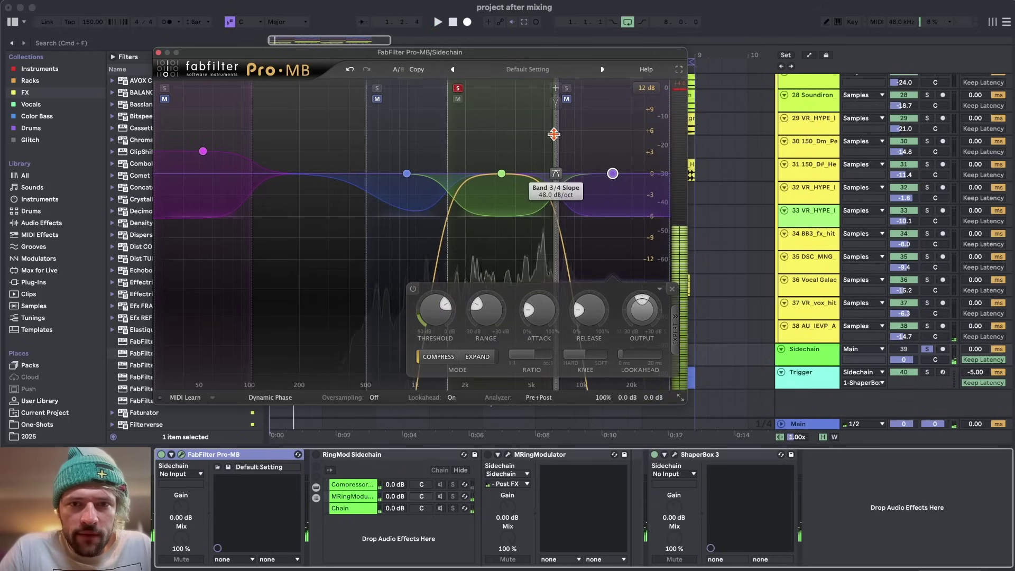
pyautogui.moveTo(366, 173); pyautogui.dragTo(329, 172)
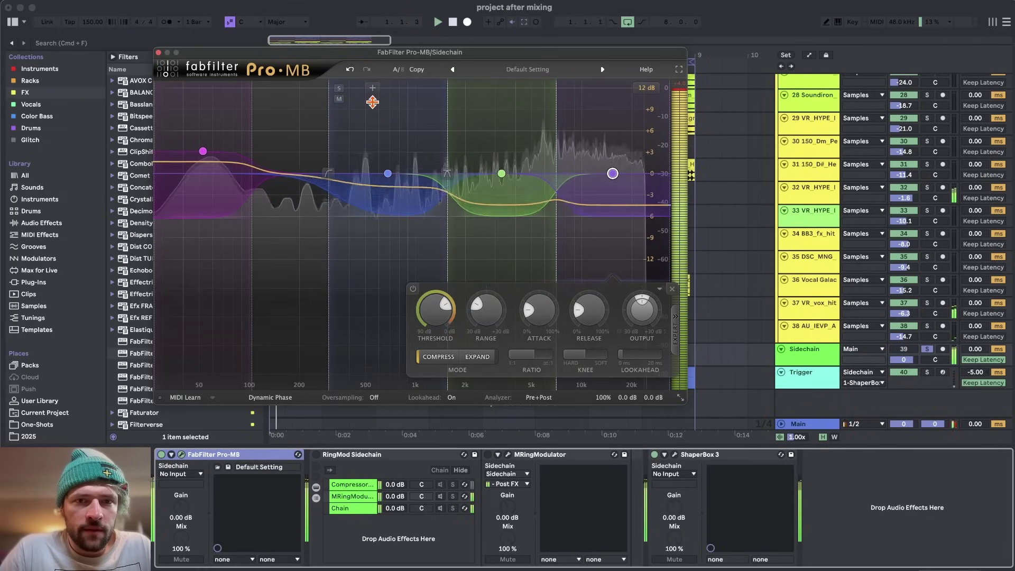
# Step: Select the three upper Pro-MB bands together and adjust their shared threshold by ear during playback
pyautogui.click(377, 159)
pyautogui.moveTo(432, 173); pyautogui.dragTo(642, 196)
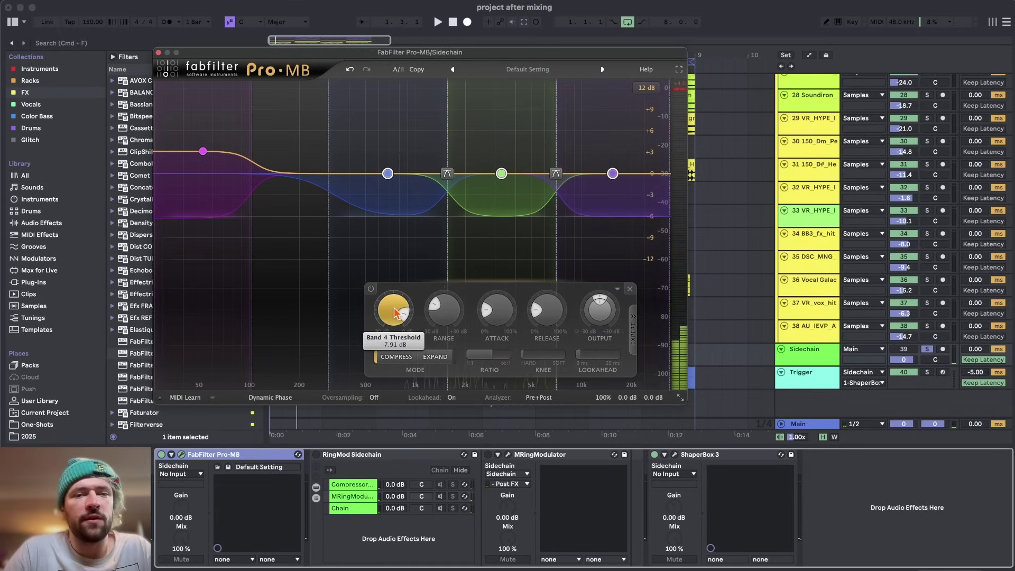
pyautogui.scroll(3, 396, 315)
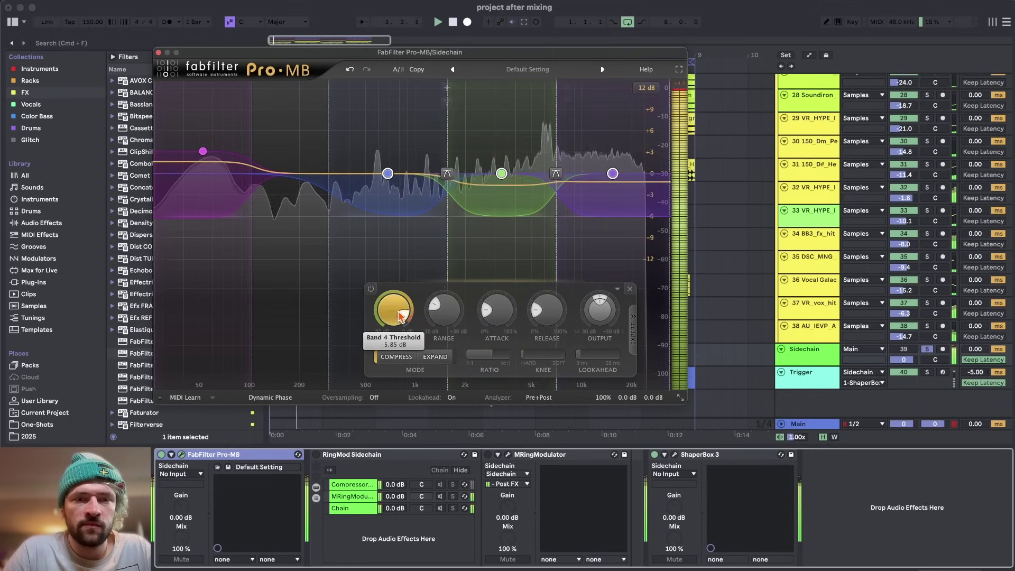
pyautogui.scroll(1, 397, 314)
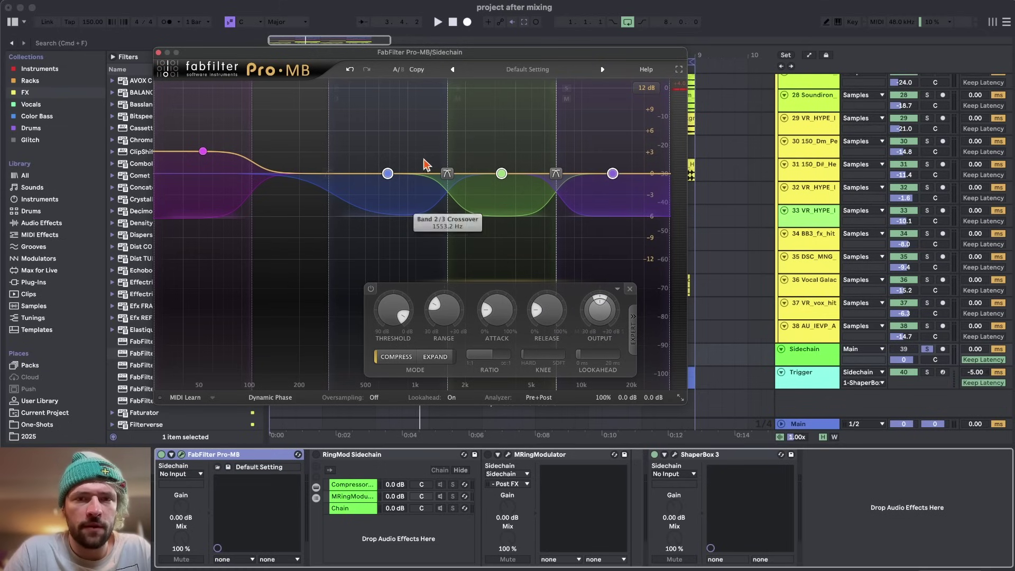
pyautogui.press('space')
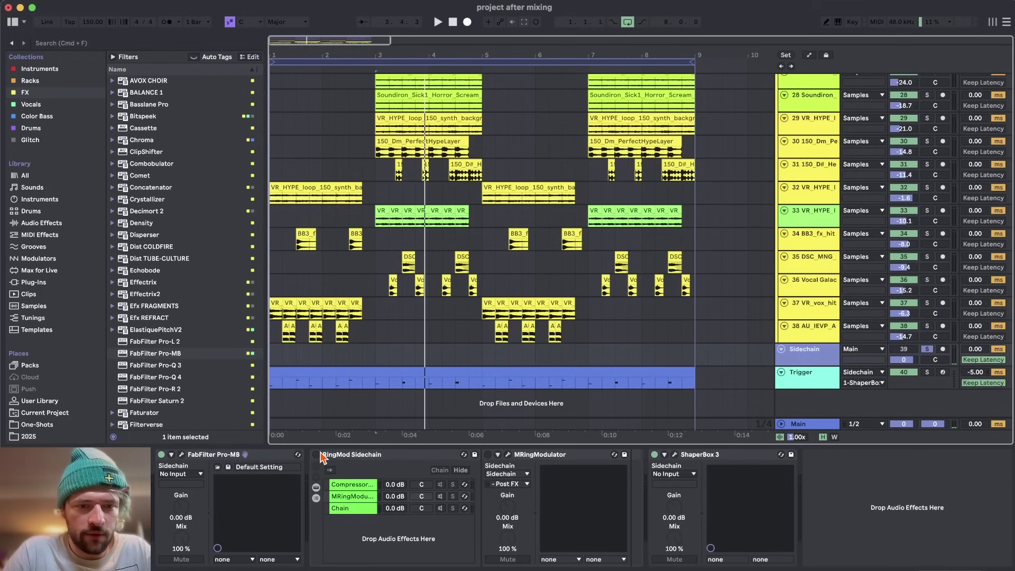
# Step: Switch the RingMod Sidechain rack back on and unsolo the Sidechain track
pyautogui.click(316, 454)
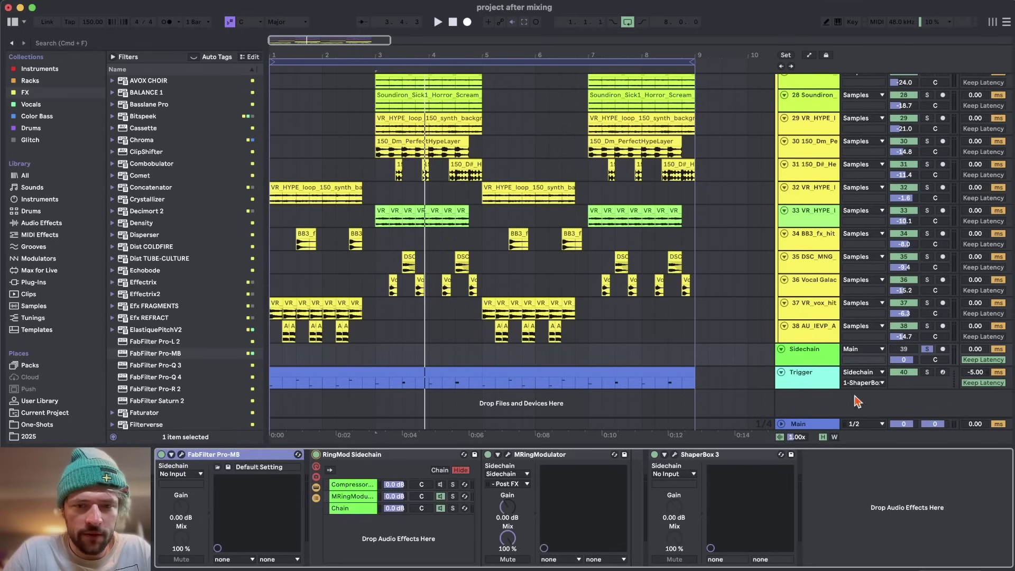
pyautogui.click(927, 349)
pyautogui.scroll(10, 509, 255)
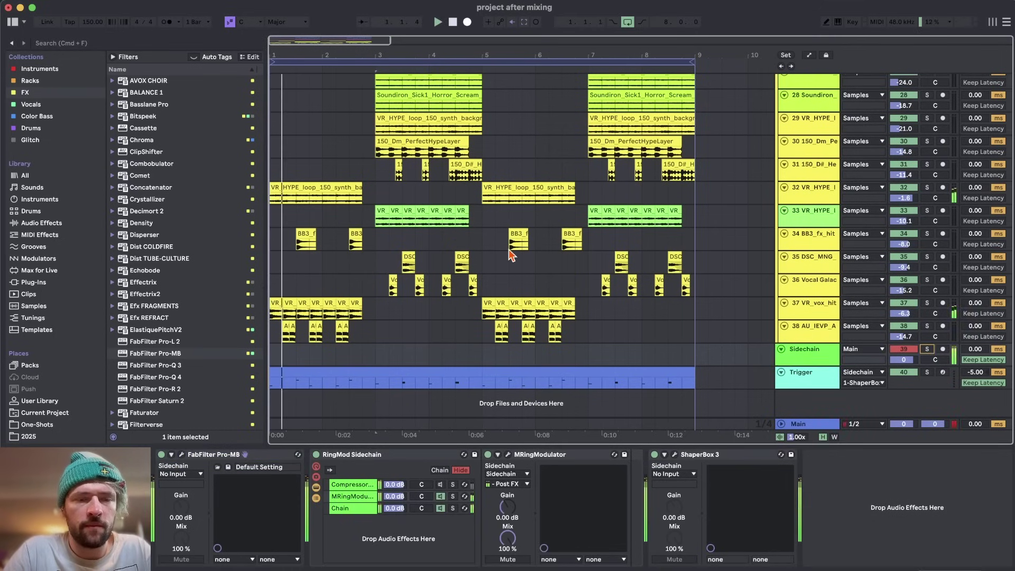
# Step: Solo Serum 2 track 14 and set its Serum equalizer's high band to 584 Hz with 9.2 dB gain
pyautogui.click(436, 248)
pyautogui.click(927, 251)
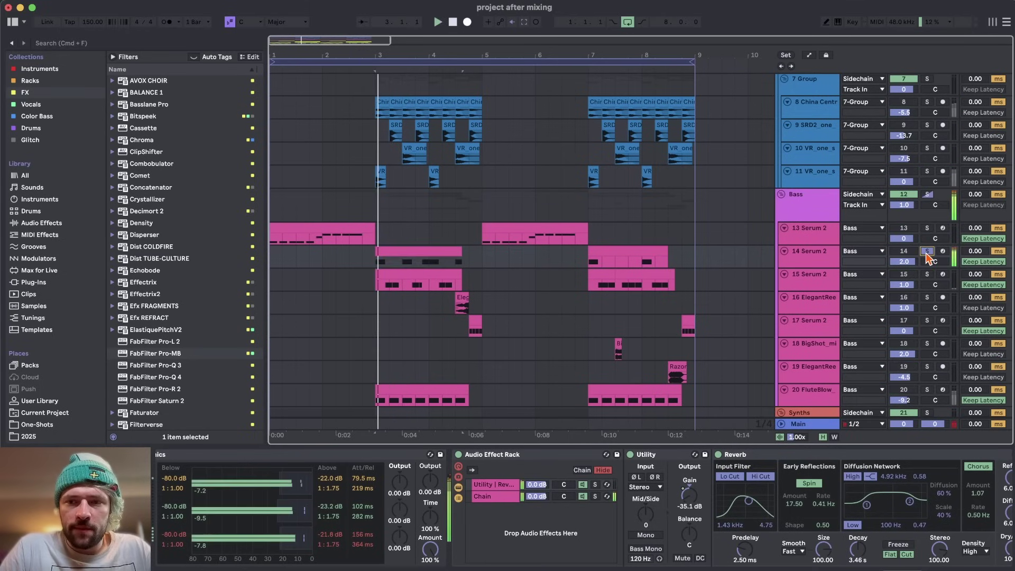
pyautogui.hscroll(-5, 347, 498)
pyautogui.click(181, 456)
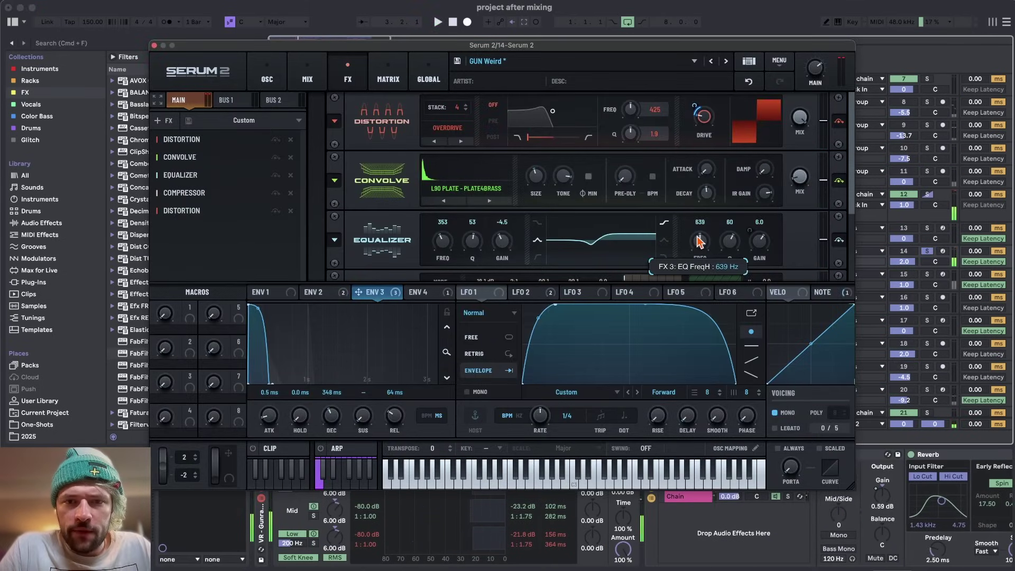
pyautogui.moveTo(697, 235); pyautogui.dragTo(696, 237)
pyautogui.moveTo(761, 243); pyautogui.dragTo(763, 239)
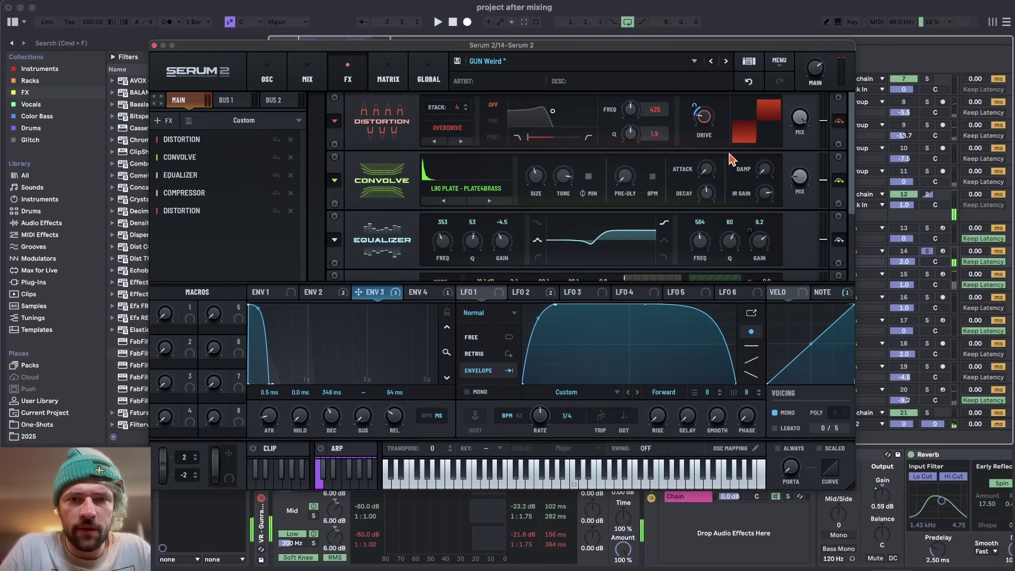
# Step: Modulate the Convolve effect's mix with ENV 3 in track 14's Serum 2, audition it and unsolo the track
pyautogui.moveTo(808, 178)
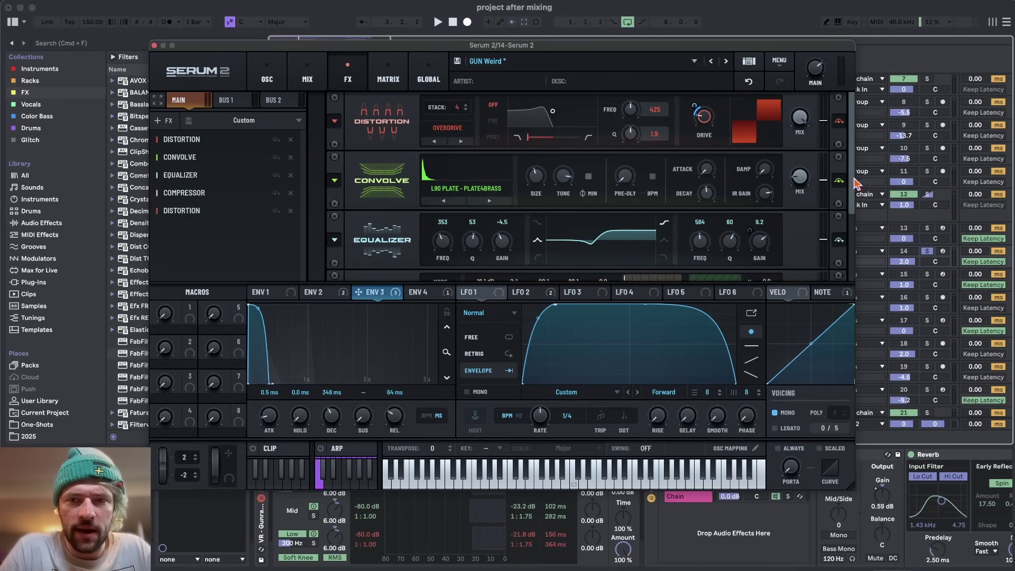
pyautogui.click(309, 295)
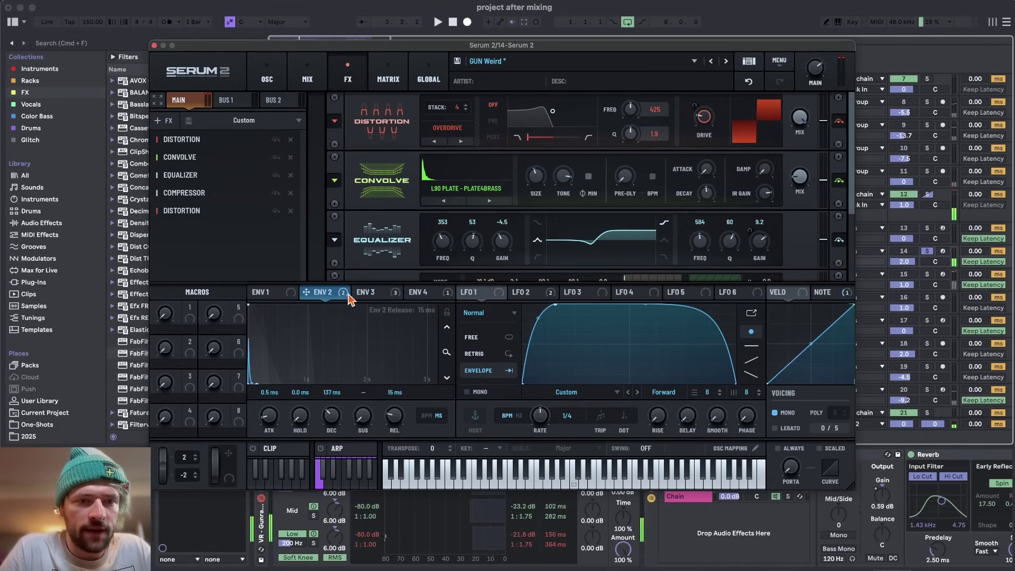
pyautogui.click(286, 294)
pyautogui.moveTo(371, 294); pyautogui.dragTo(799, 152)
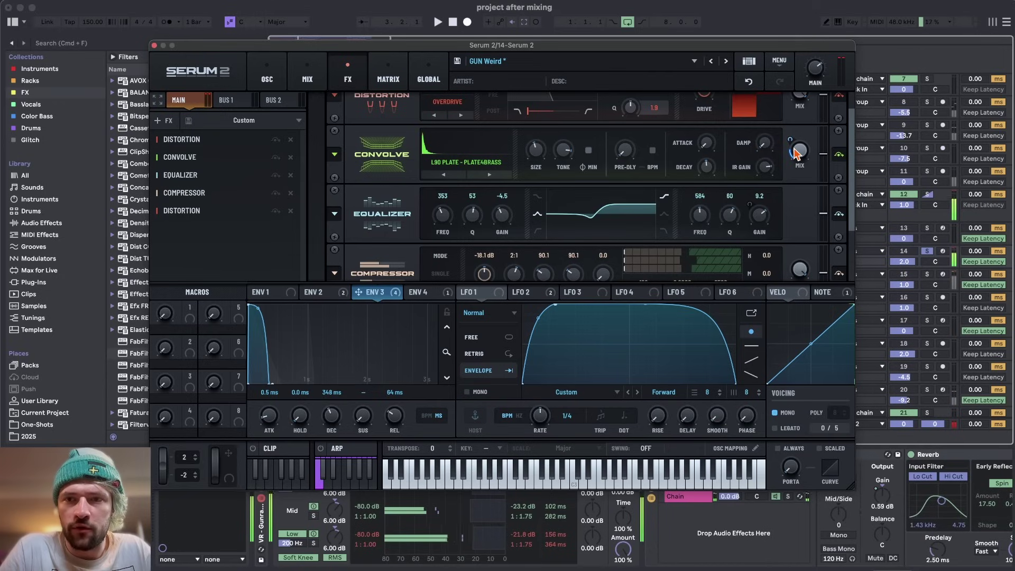
pyautogui.press('space')
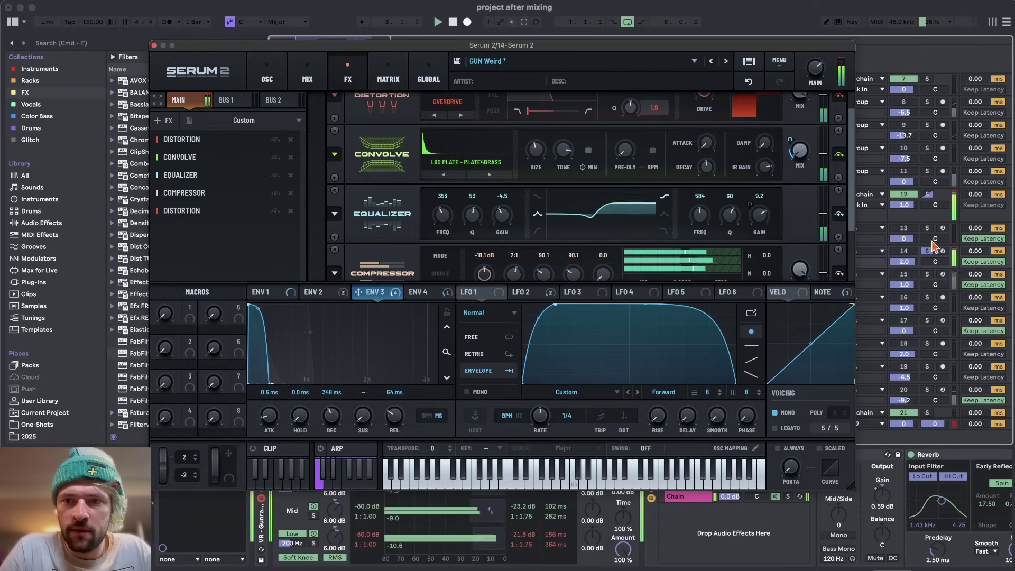
pyautogui.click(927, 251)
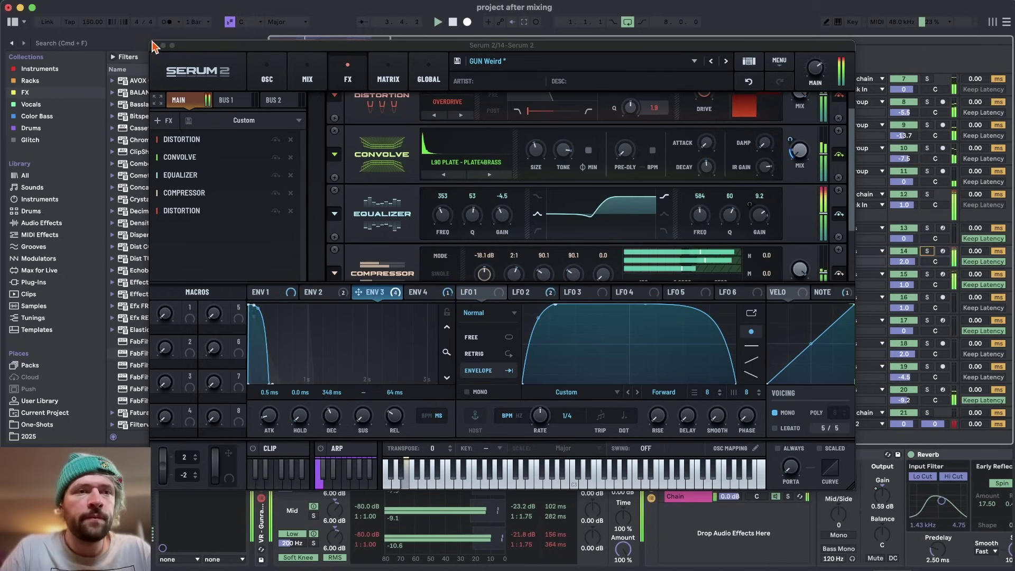
# Step: Reduce the Serum equalizer's high-band gain to 0.8 dB and modulate it with LFO 2 at about 35% depth during playback
pyautogui.click(177, 58)
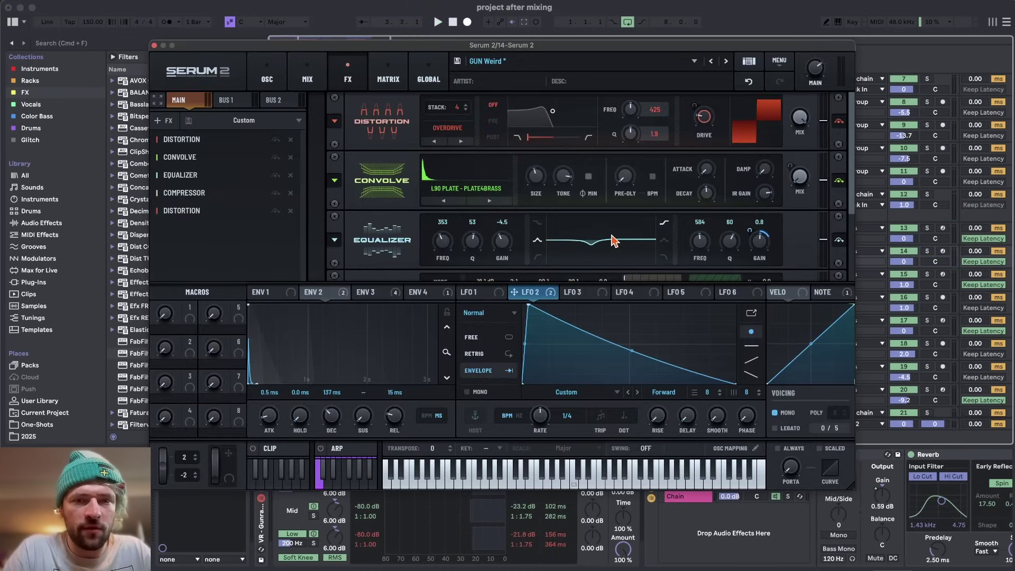
pyautogui.moveTo(750, 231)
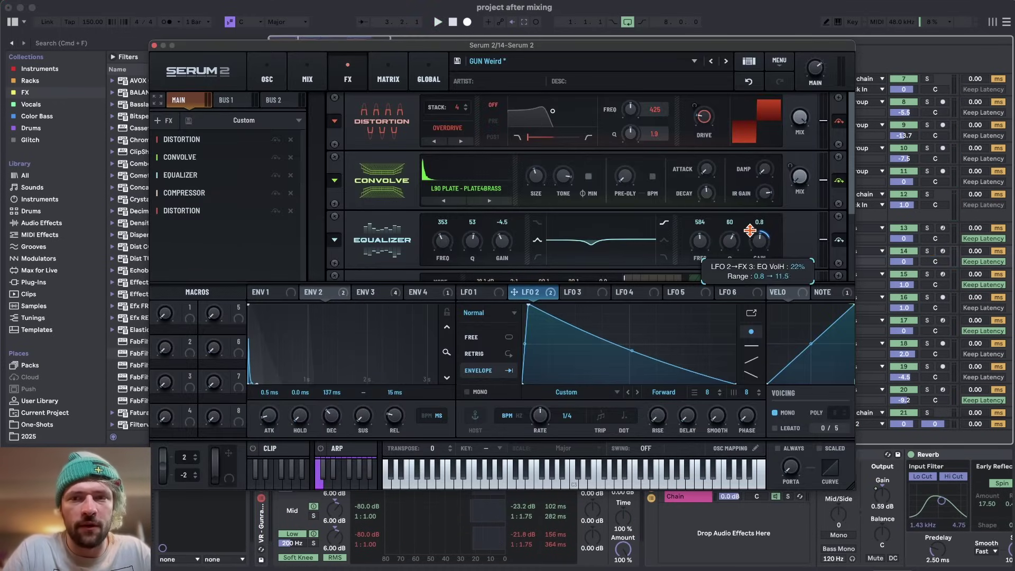
pyautogui.press('space')
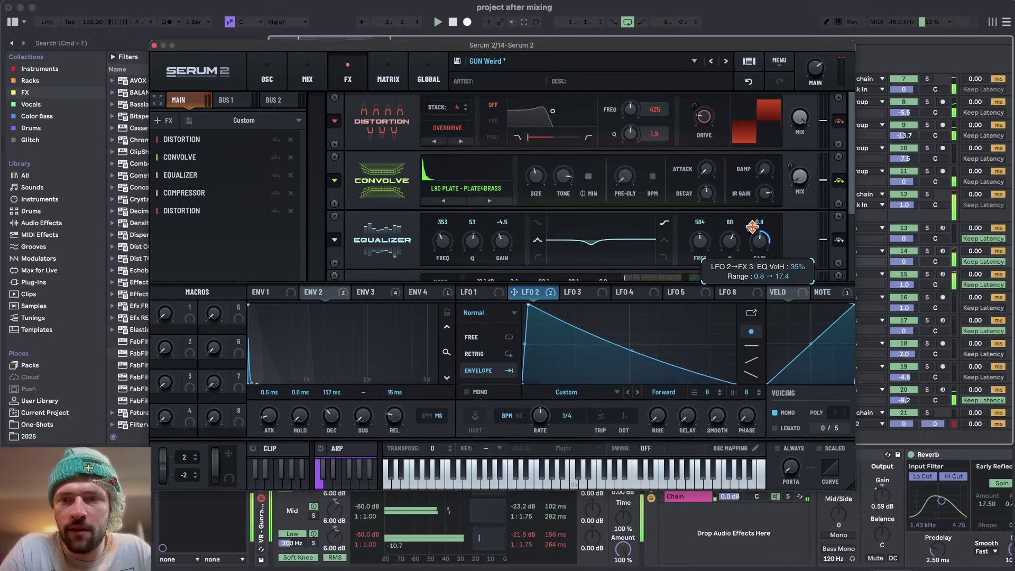
pyautogui.moveTo(753, 226)
pyautogui.mouseDown()
pyautogui.moveTo(756, 211)
pyautogui.moveTo(753, 228)
pyautogui.mouseUp()
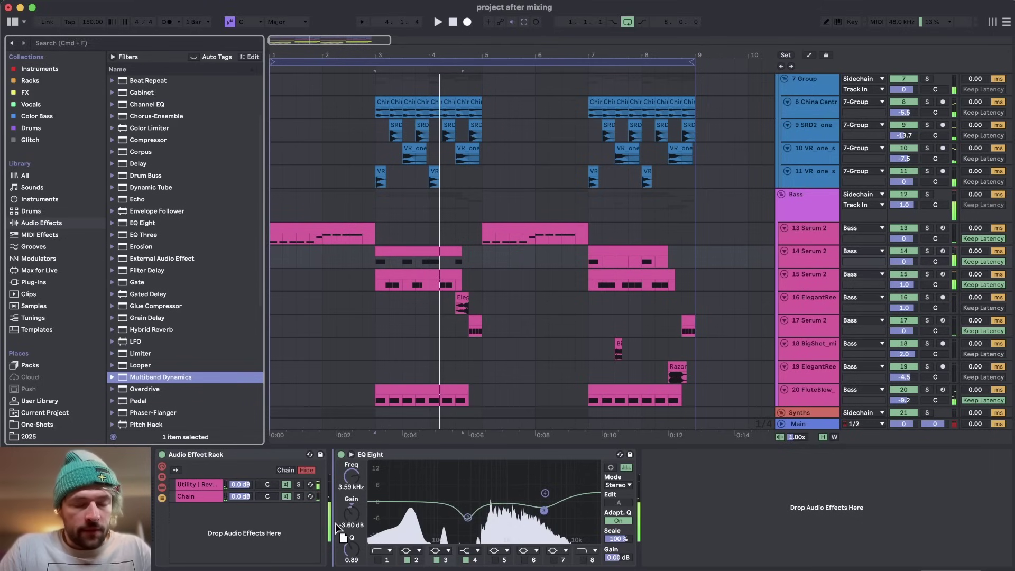
# Step: Insert Multiband Dynamics between track 14's Audio Effect Rack and EQ Eight and set its output to 0.76 dB
pyautogui.moveTo(160, 377); pyautogui.dragTo(338, 502)
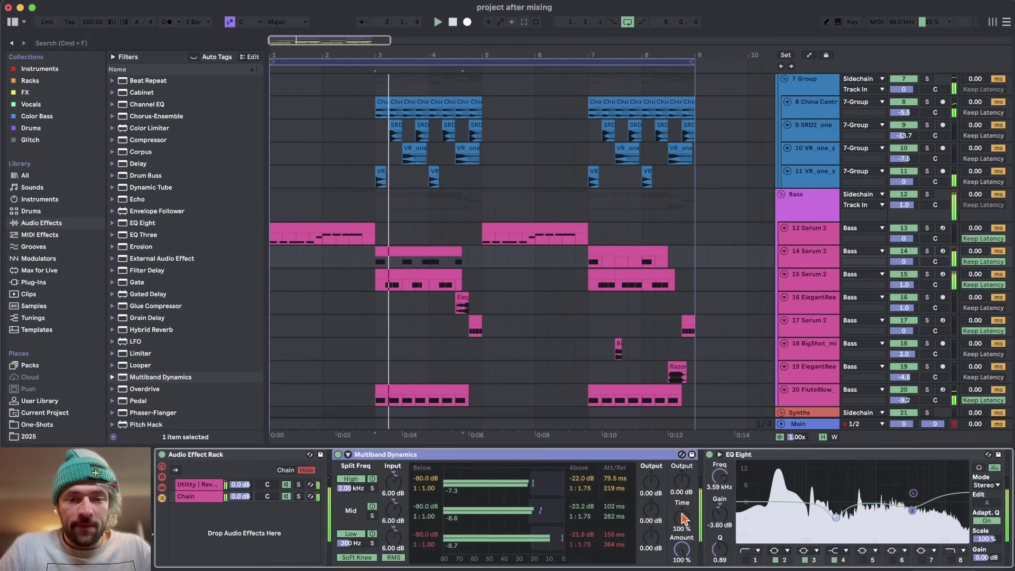
pyautogui.moveTo(682, 482); pyautogui.dragTo(682, 480)
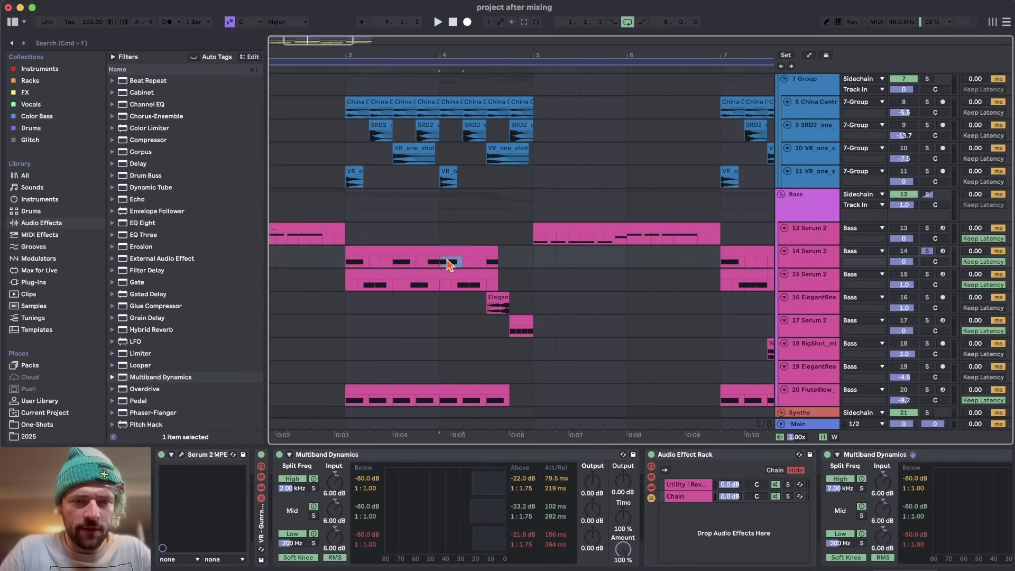
# Step: Open the Utility and Reverb chain in track 14's Audio Effect Rack, display arrangement automation and play from bar 3
pyautogui.click(703, 487)
pyautogui.hscroll(10, 755, 540)
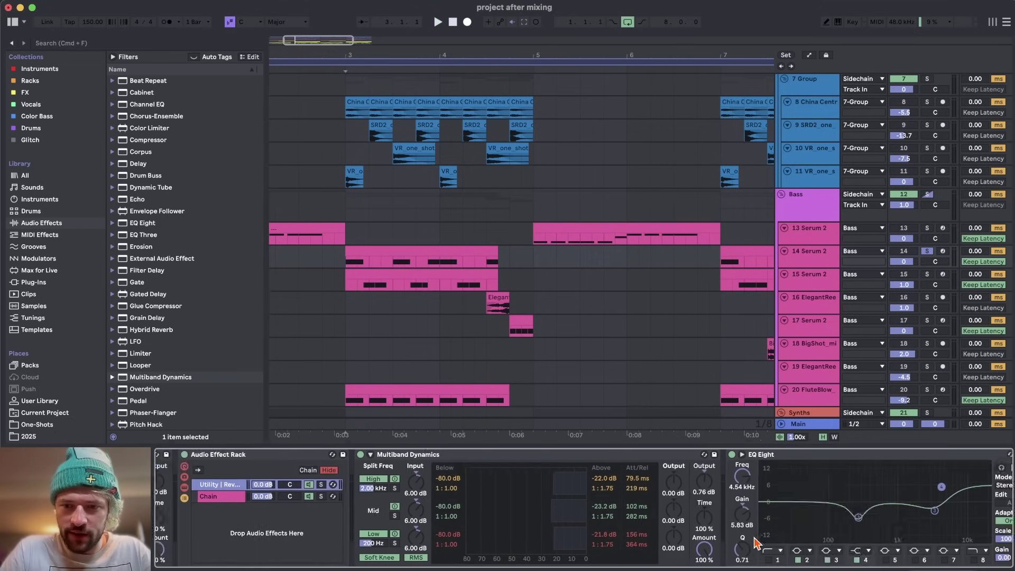
pyautogui.hscroll(-3, 269, 530)
pyautogui.click(330, 487)
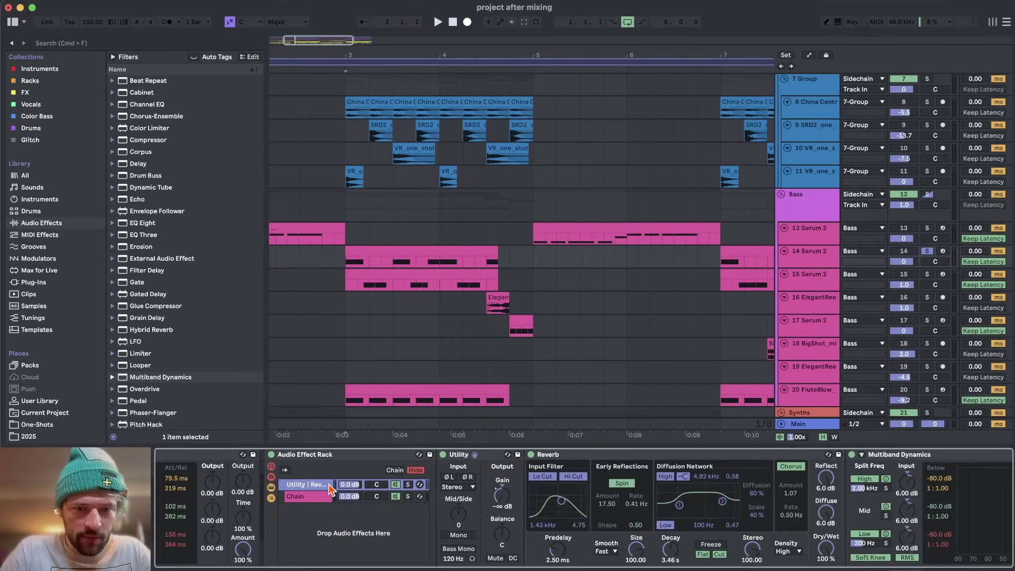
pyautogui.press('a')
pyautogui.press('space')
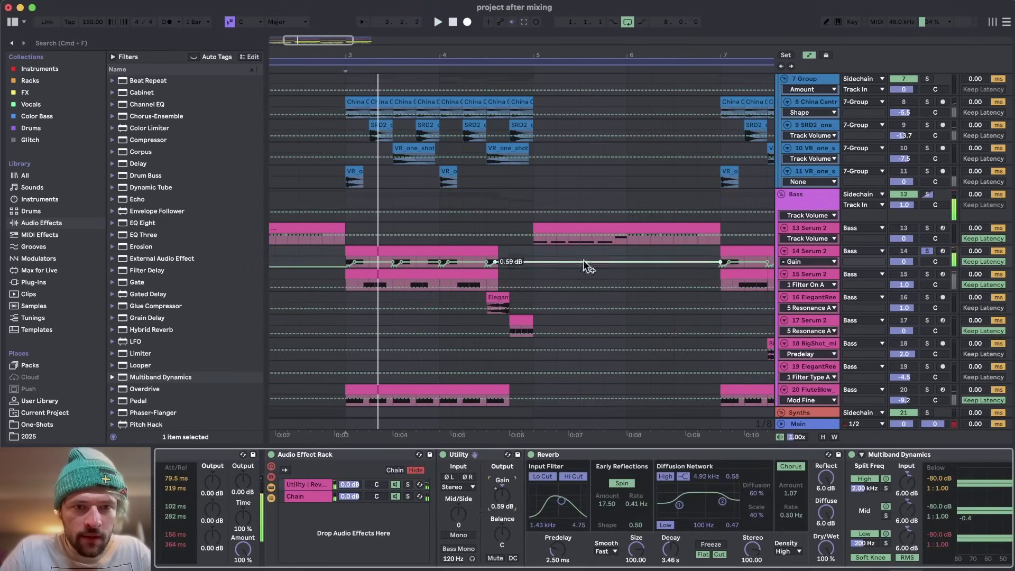
# Step: Enlarge track 14's Utility Gain automation lane and move the gain drop before bar 4 earlier, to about beat 3.4
pyautogui.click(800, 275)
pyautogui.click(799, 266)
pyautogui.moveTo(798, 268); pyautogui.dragTo(798, 353)
pyautogui.scroll(4, 466, 362)
pyautogui.hscroll(-5, 371, 513)
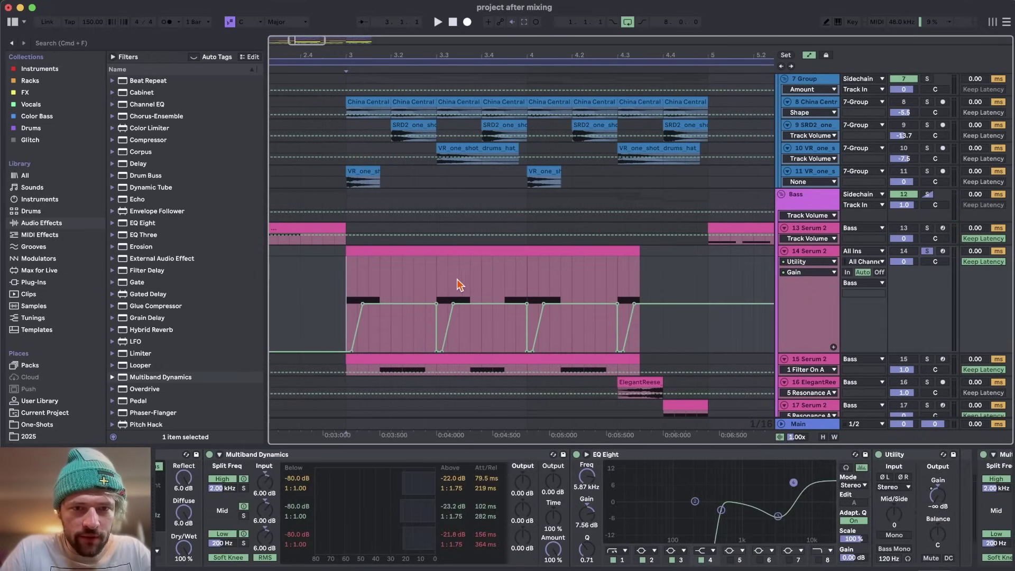
pyautogui.moveTo(526, 307); pyautogui.dragTo(481, 305)
pyautogui.press('space')
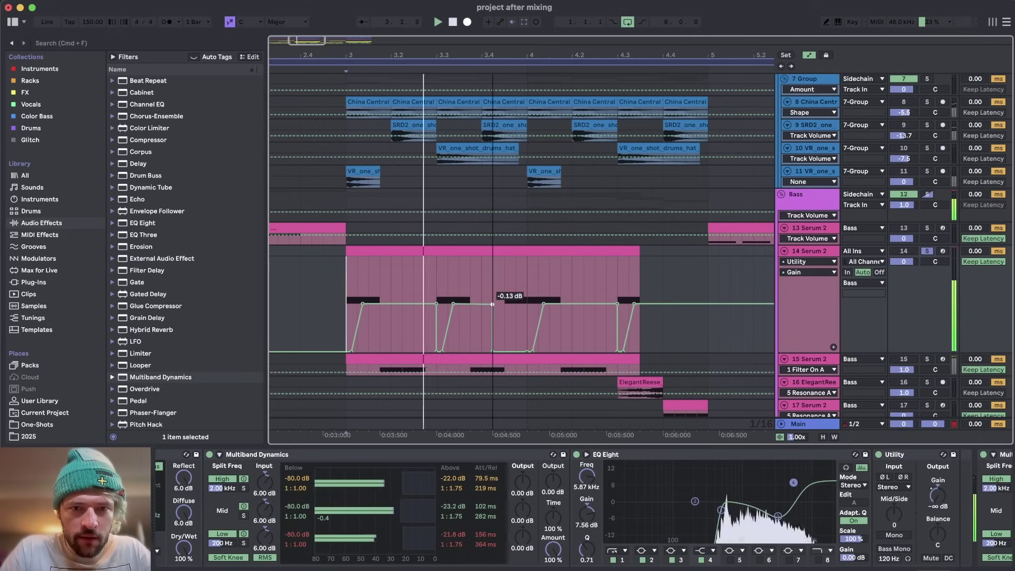
# Step: Copy track 14's revised Utility Gain automation from bar 3 onto the matching bass section starting at bar 7
pyautogui.scroll(-5, 491, 289)
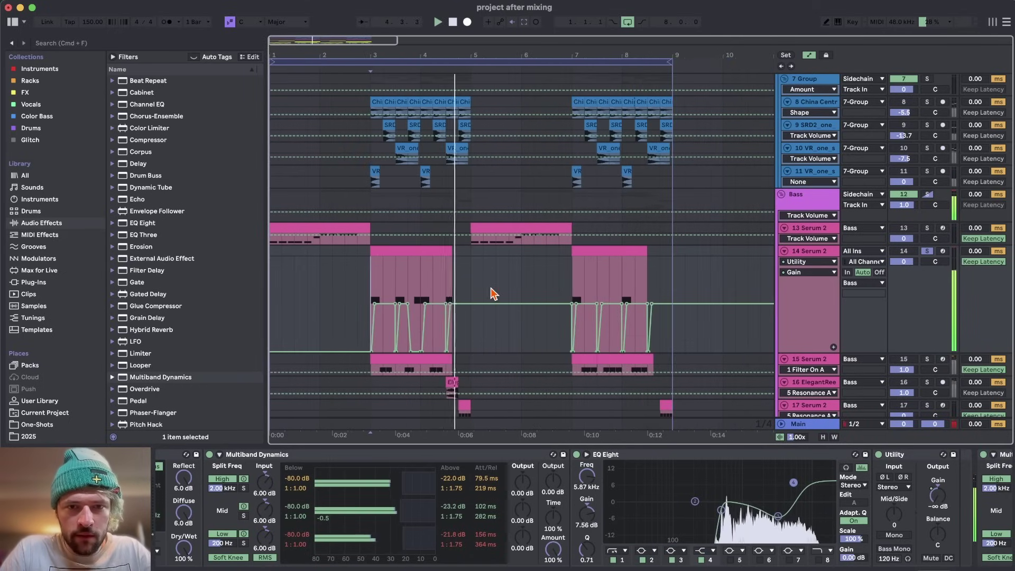
pyautogui.moveTo(571, 271); pyautogui.dragTo(669, 287)
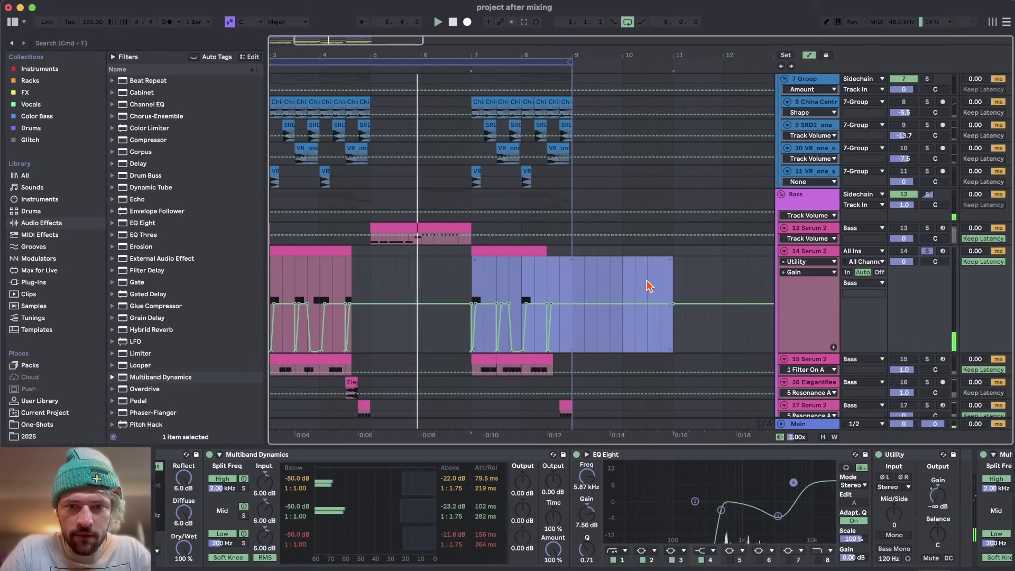
# Step: Select the Main track and check its output level in the mixer during playback
pyautogui.scroll(-10, 833, 329)
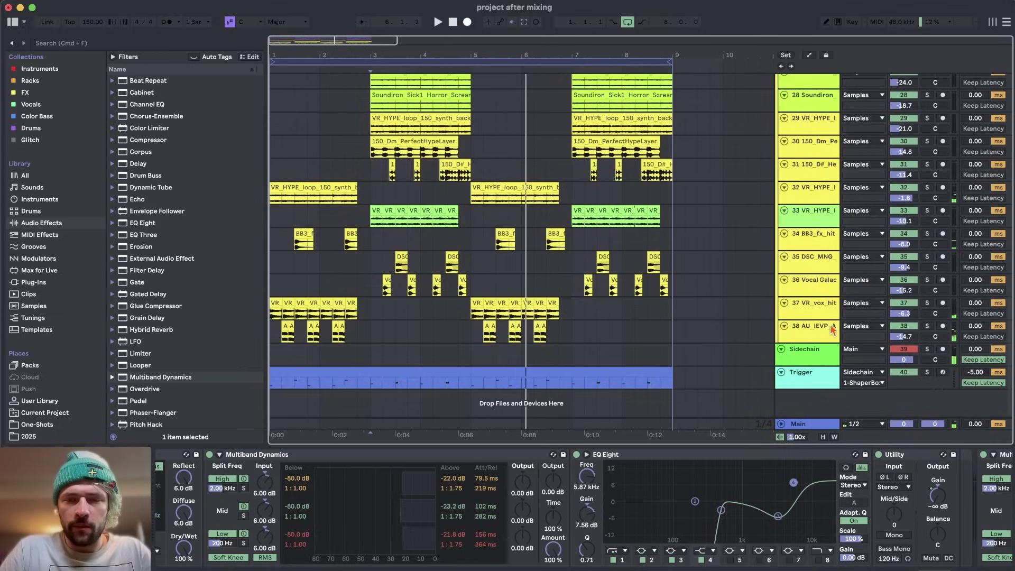
pyautogui.click(815, 362)
pyautogui.click(813, 371)
pyautogui.click(812, 356)
pyautogui.click(808, 422)
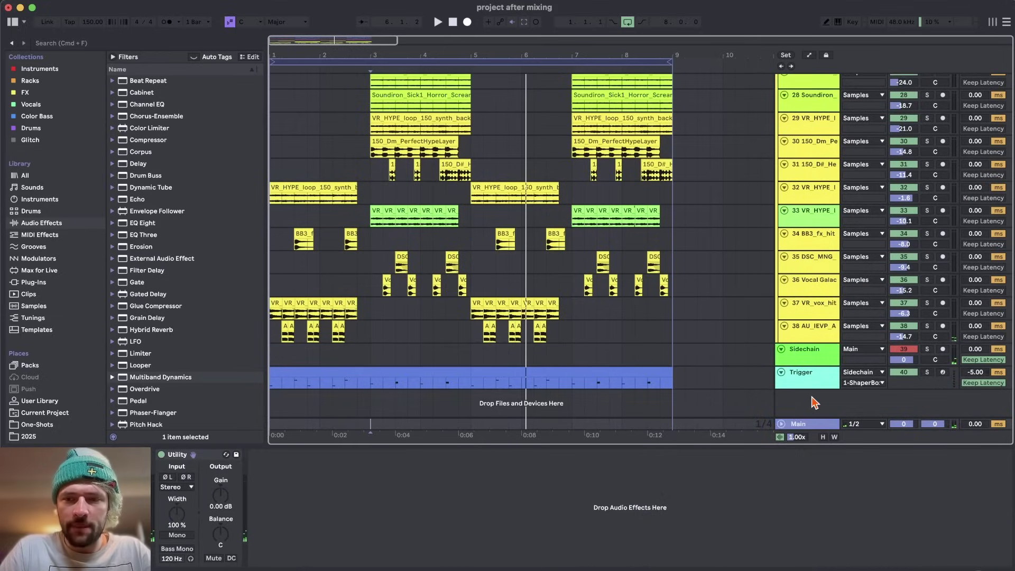
pyautogui.press('Tab')
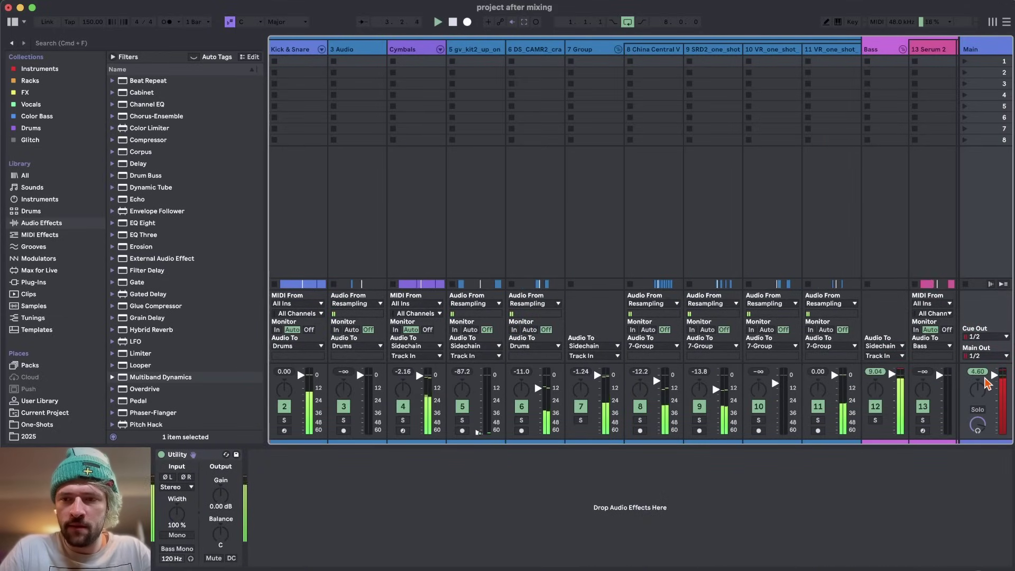
pyautogui.press('Tab')
# Step: Export the project's audio to the Drop Mixdown folder under the name "after mixing"
pyautogui.click(404, 109)
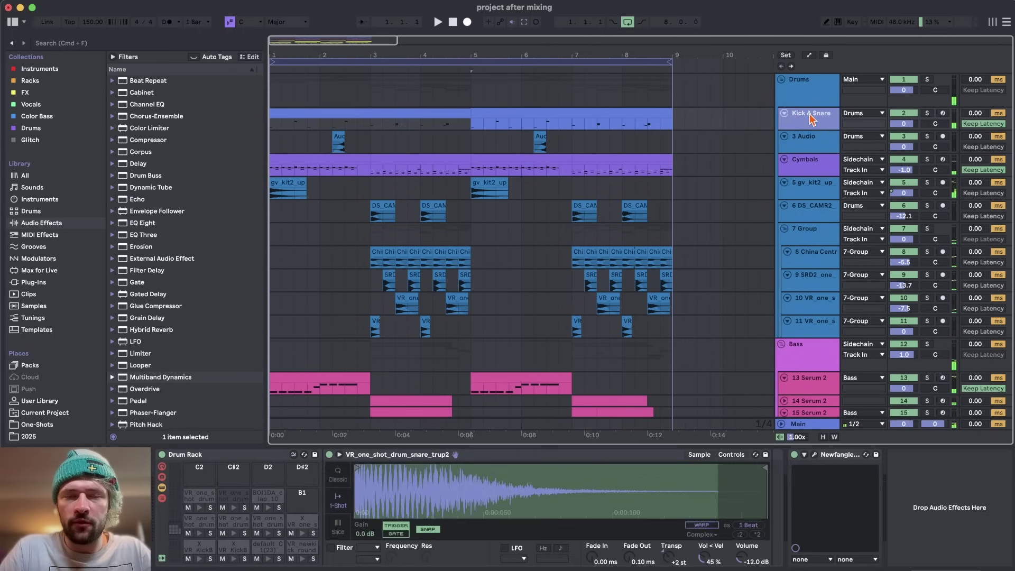
pyautogui.scroll(-12, 466, 219)
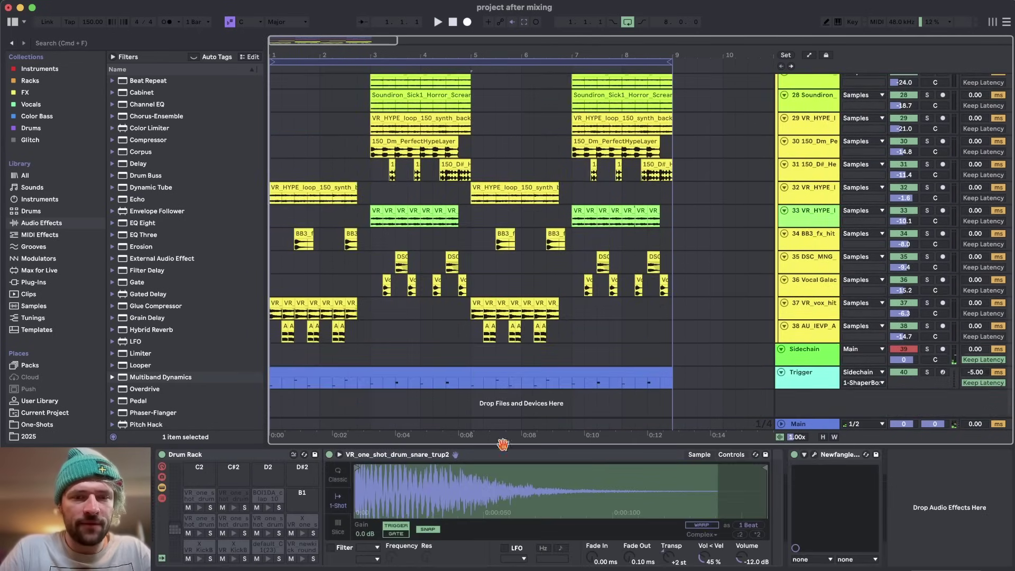
pyautogui.scroll(10, 397, 384)
pyautogui.scroll(4, 517, 236)
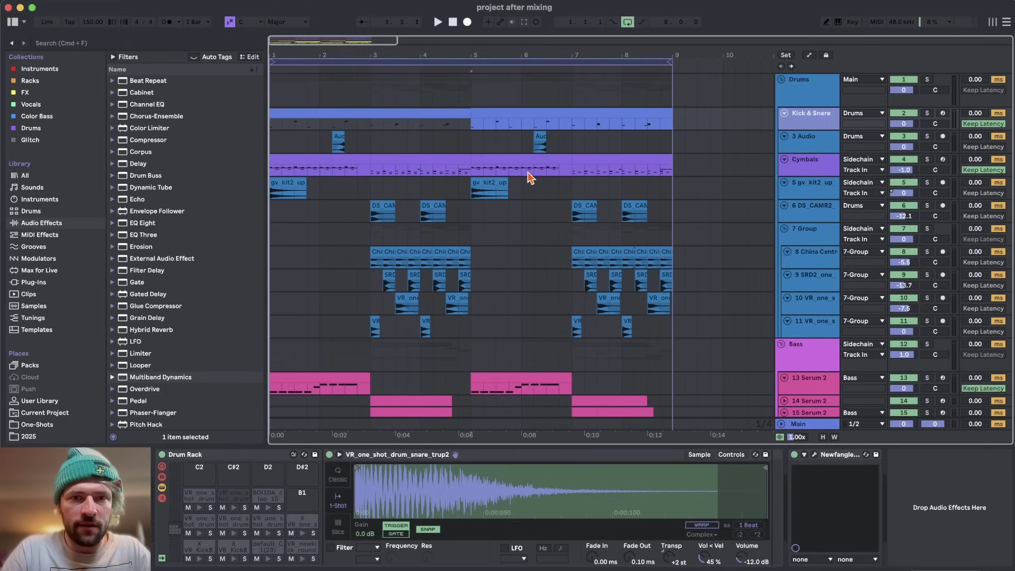
pyautogui.press('super+shift+r')
pyautogui.press('Return')
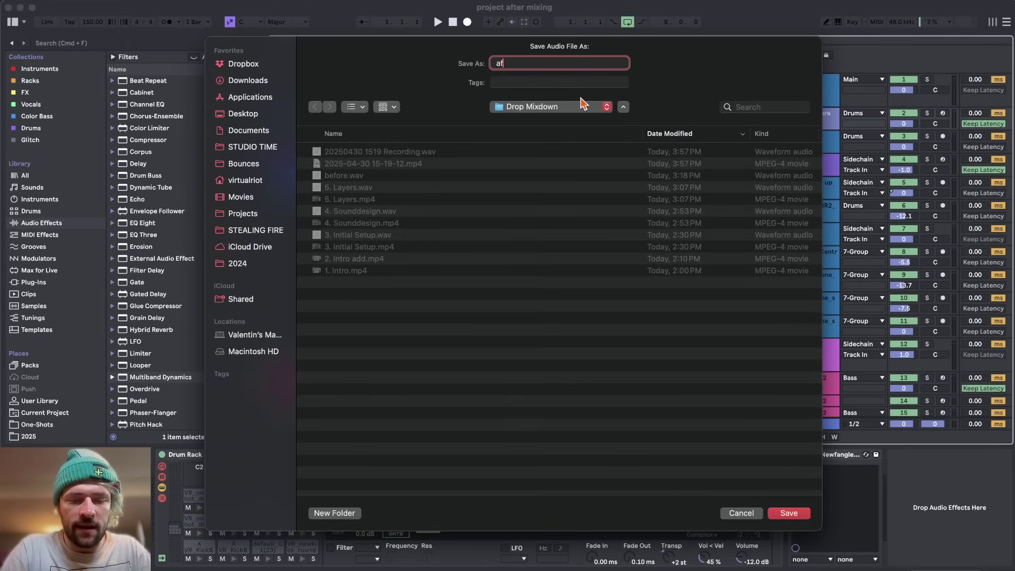
pyautogui.write('after mixi')
pyautogui.press('Return')
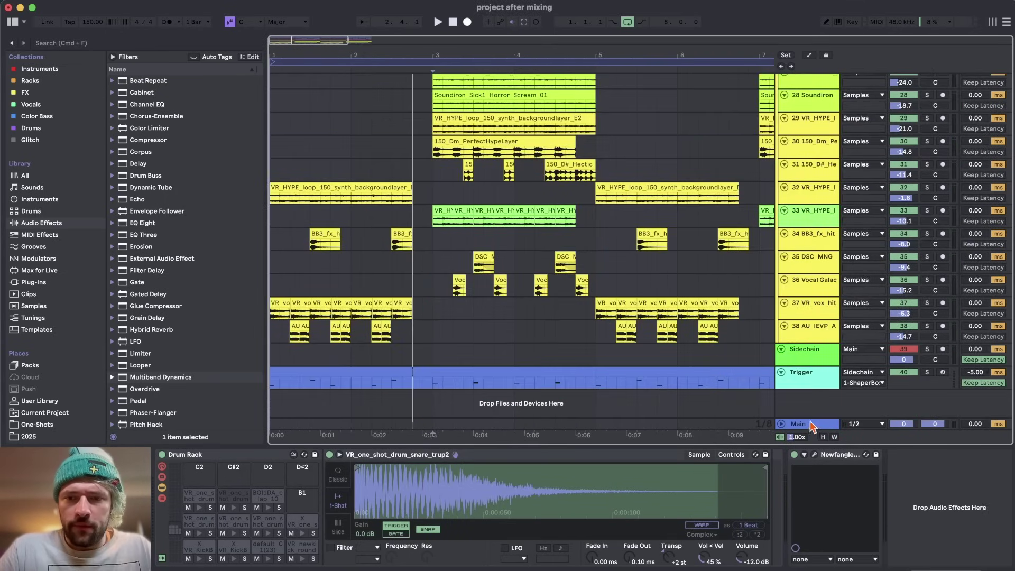
# Step: Add Ozone 11 from the FX collection after the Utility on the Main track
pyautogui.click(357, 384)
pyautogui.scroll(4, 357, 226)
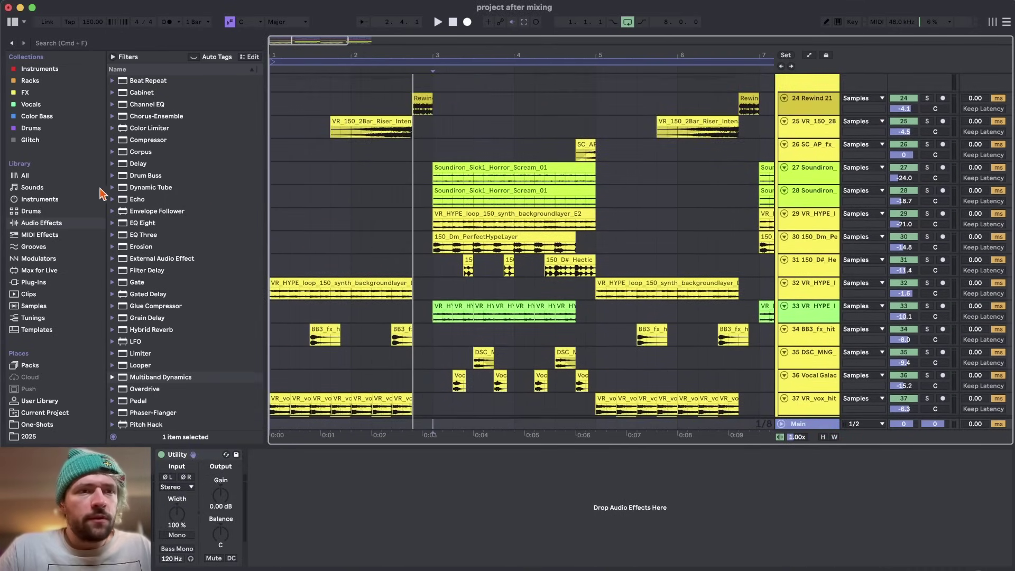
pyautogui.click(26, 93)
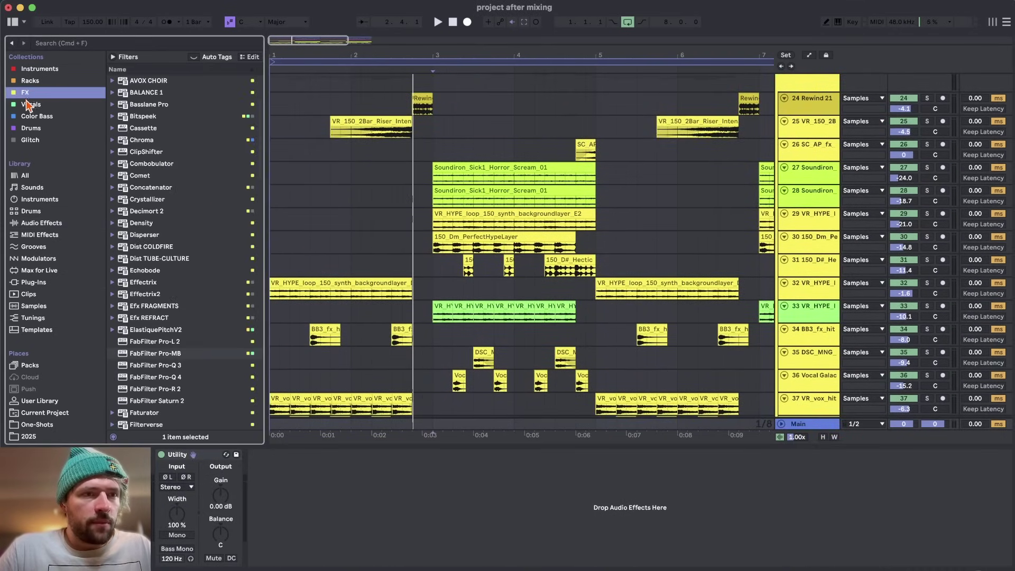
pyautogui.scroll(-15, 216, 274)
pyautogui.scroll(1, 211, 253)
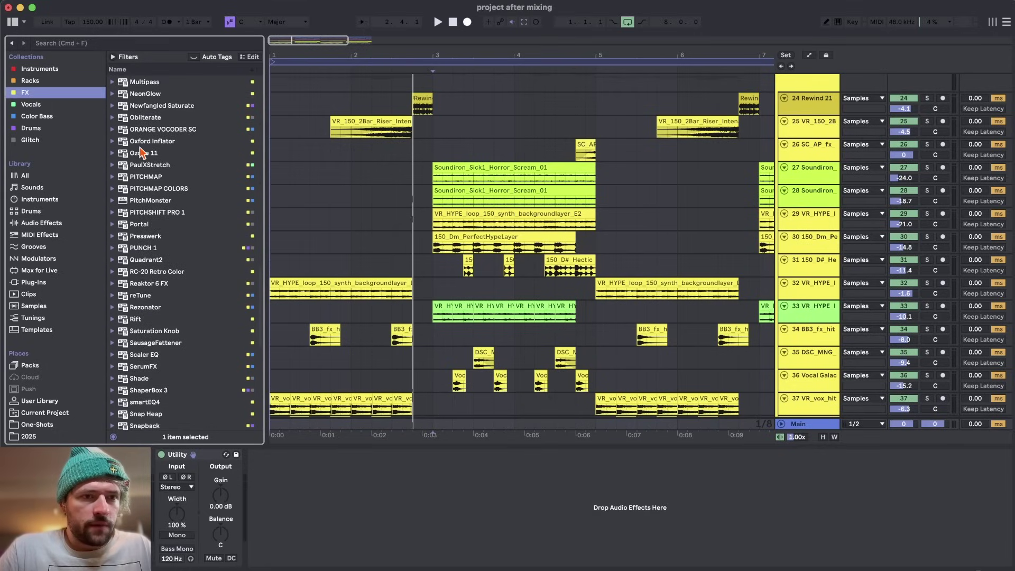
pyautogui.click(143, 153)
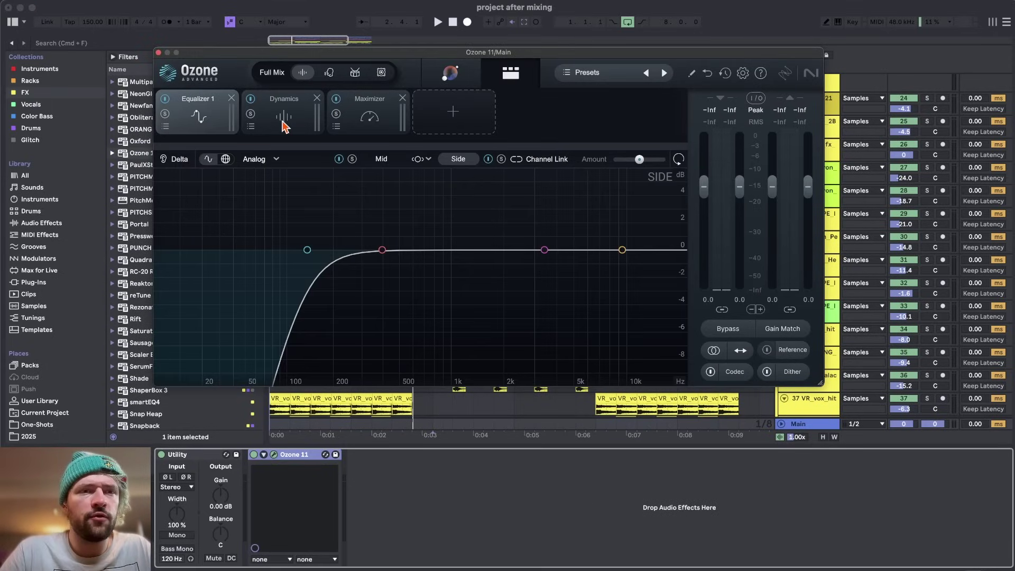
# Step: Review Ozone's Equalizer, Dynamics and Maximizer modules and audition the arrangement through them
pyautogui.click(280, 121)
pyautogui.click(213, 121)
pyautogui.click(301, 125)
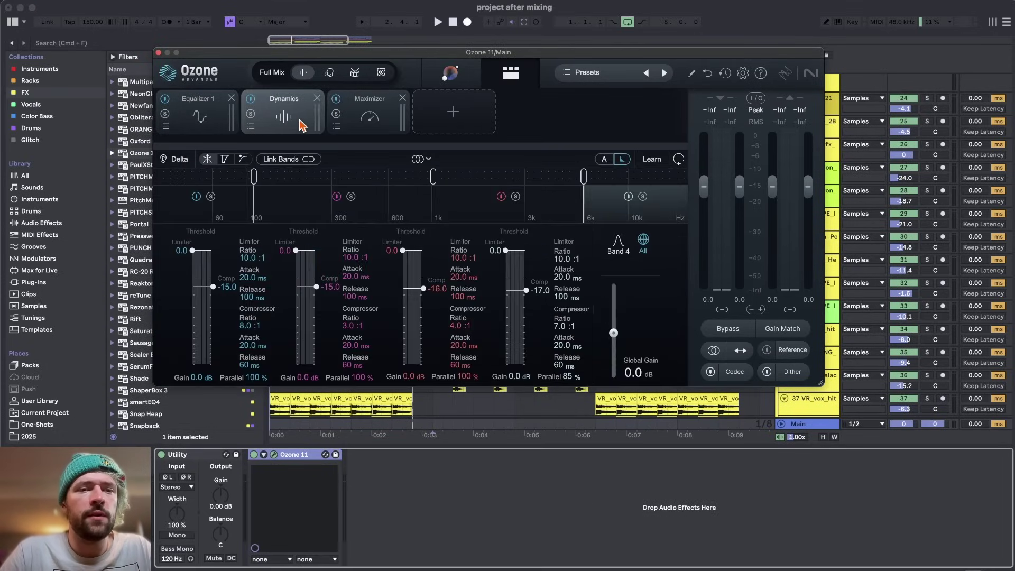
pyautogui.click(372, 117)
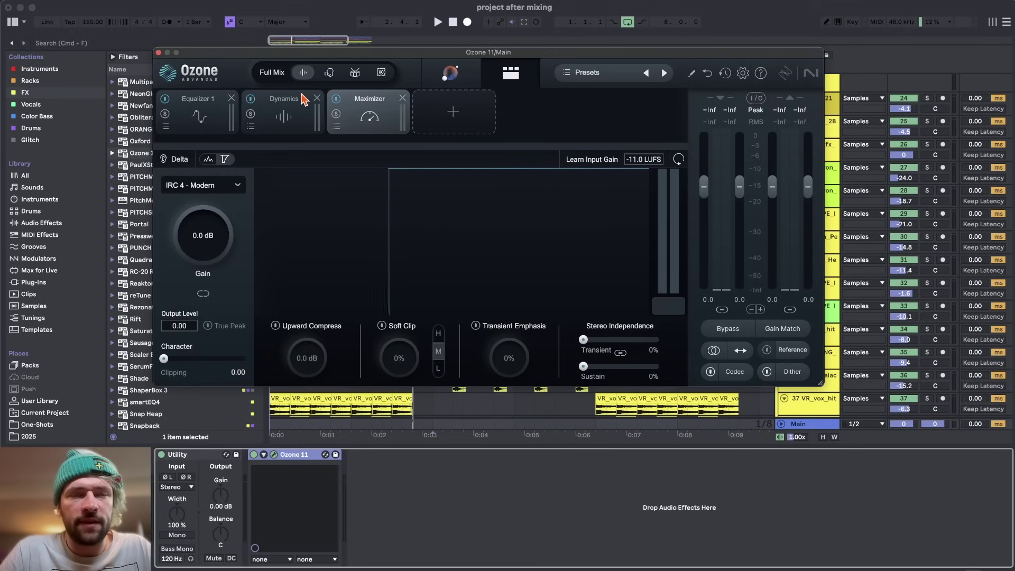
pyautogui.click(213, 120)
pyautogui.press('space')
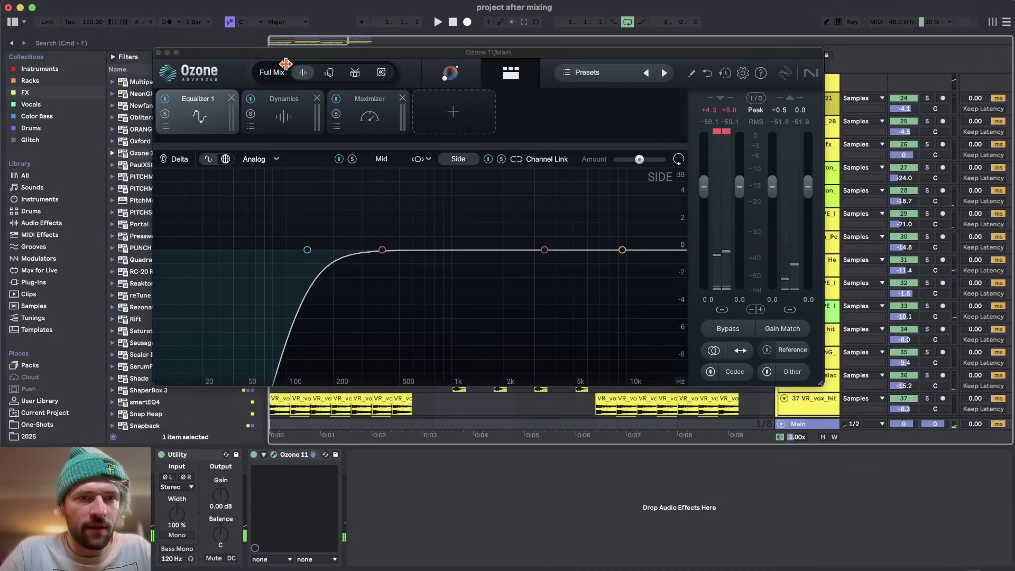
# Step: Show Ozone's Dynamics module and lower both input channels to -5.0 dB while auditioning the mix
pyautogui.click(284, 112)
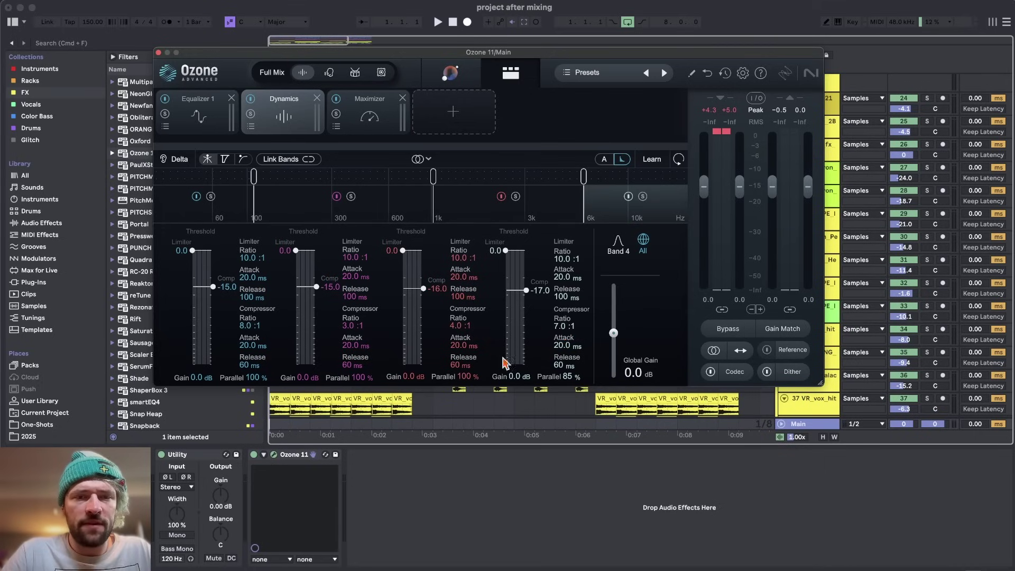
pyautogui.press('space')
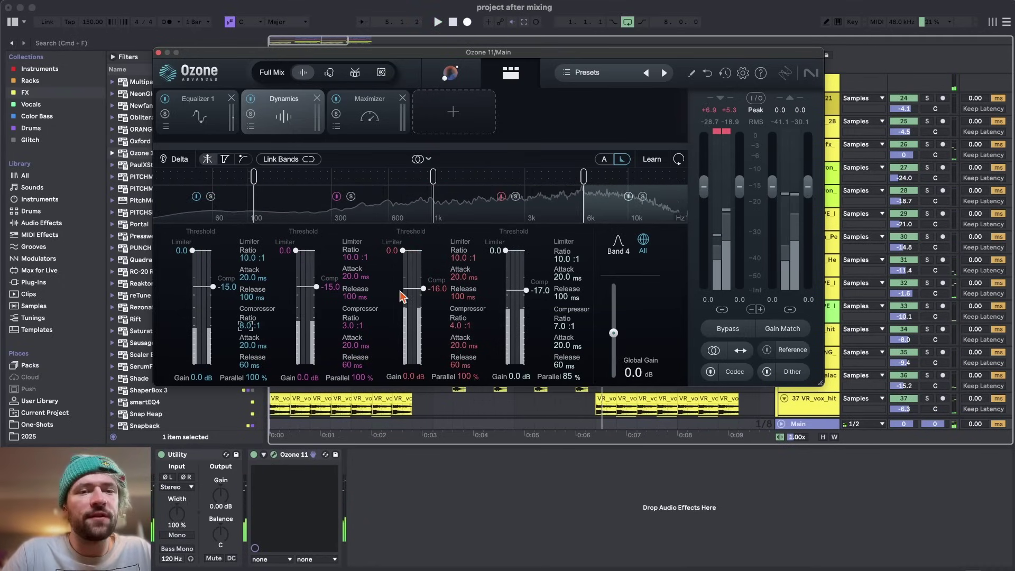
pyautogui.press('space')
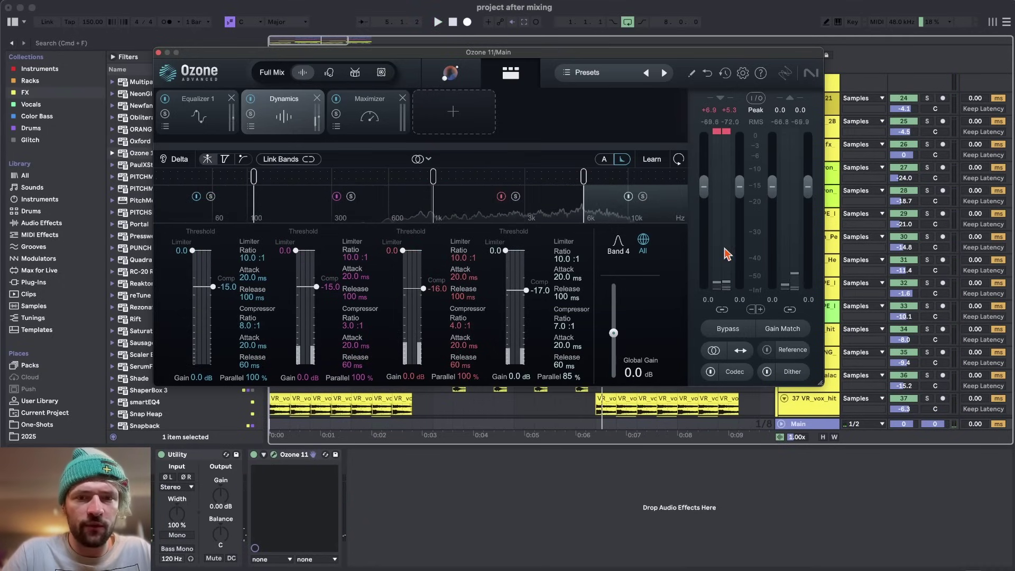
pyautogui.press('space')
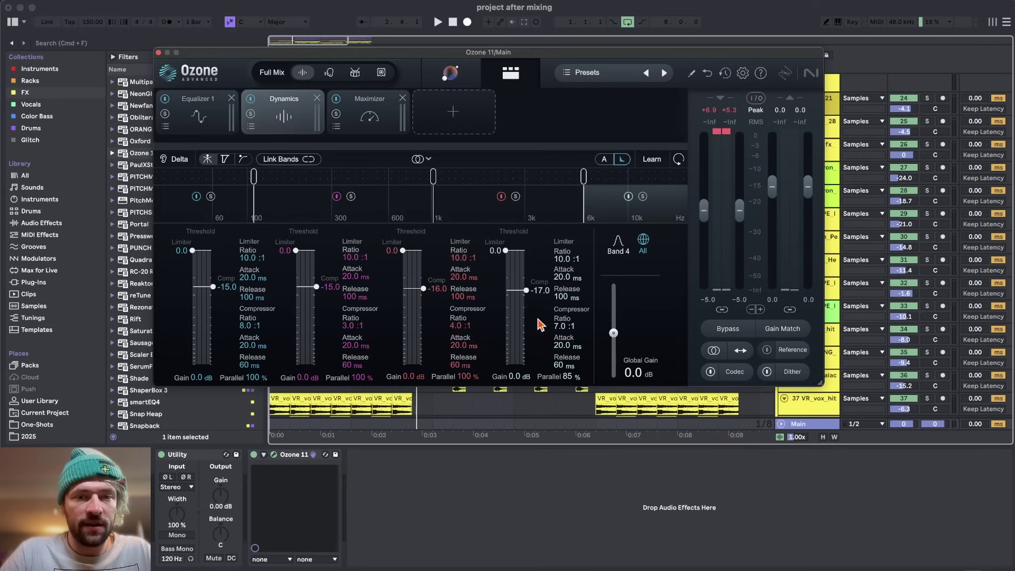
# Step: Set the Dynamics module's Parallel amount to 60% for band 4 and 90% for band 3
pyautogui.press('space')
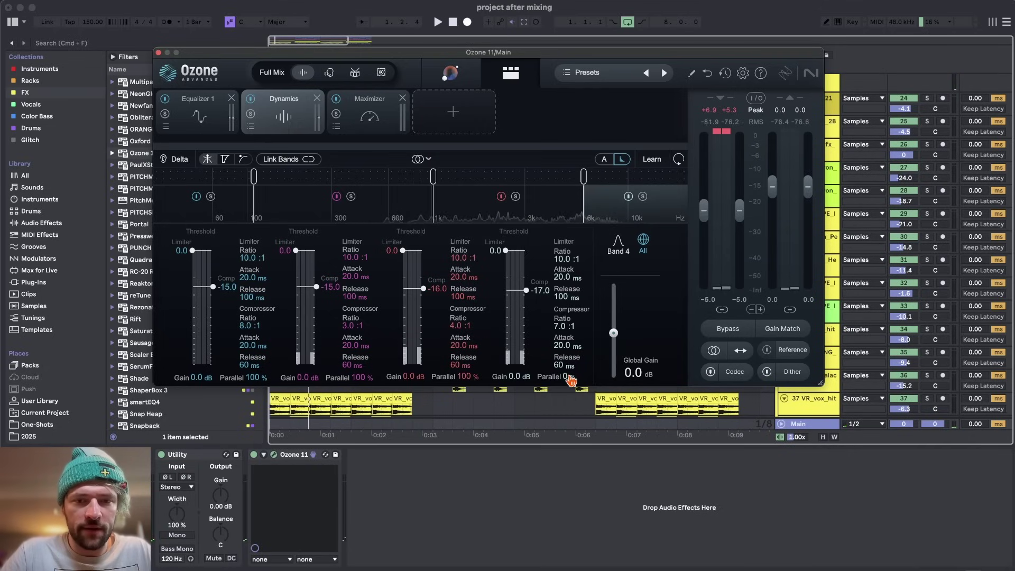
pyautogui.press('space')
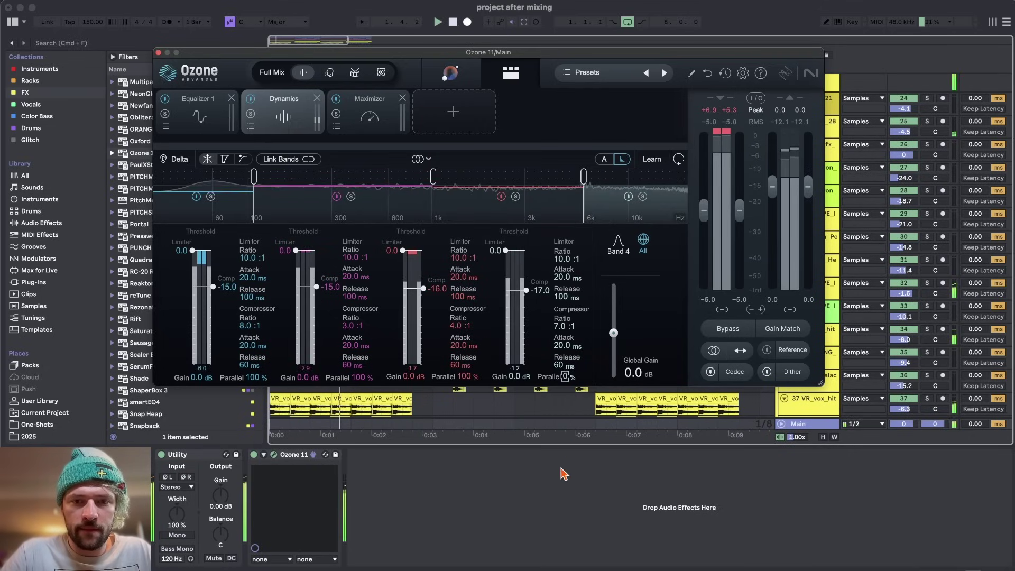
pyautogui.moveTo(569, 377); pyautogui.dragTo(586, 365)
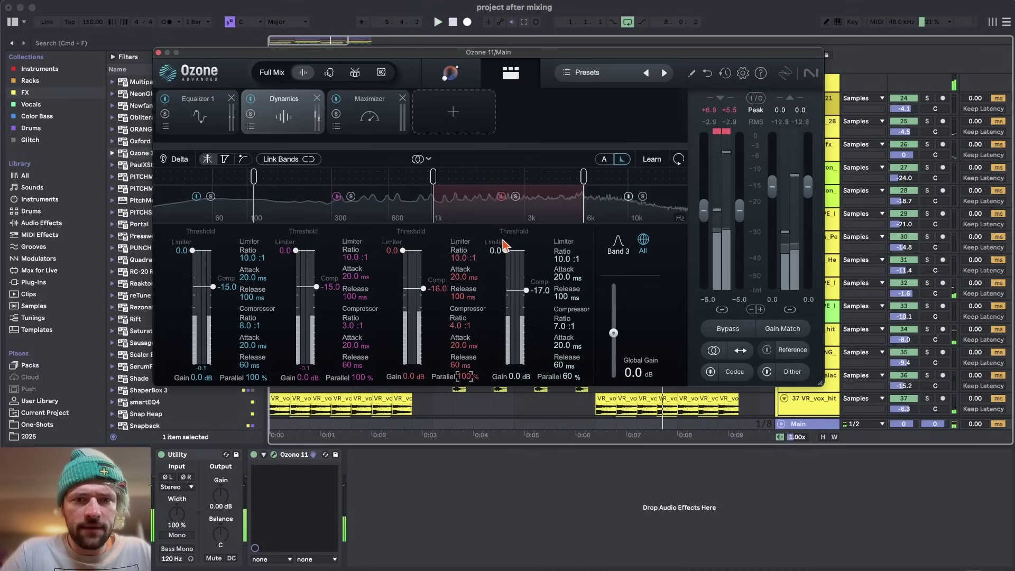
pyautogui.click(516, 199)
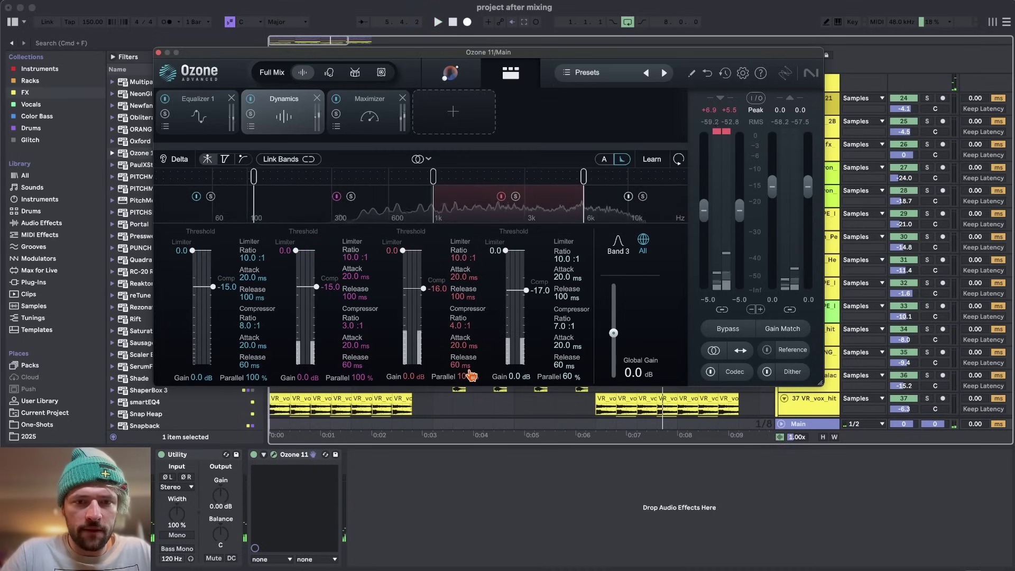
pyautogui.moveTo(469, 377); pyautogui.dragTo(472, 392)
# Step: Audition the lowest Dynamics band in solo and raise its gain to 1.0 dB
pyautogui.press('space')
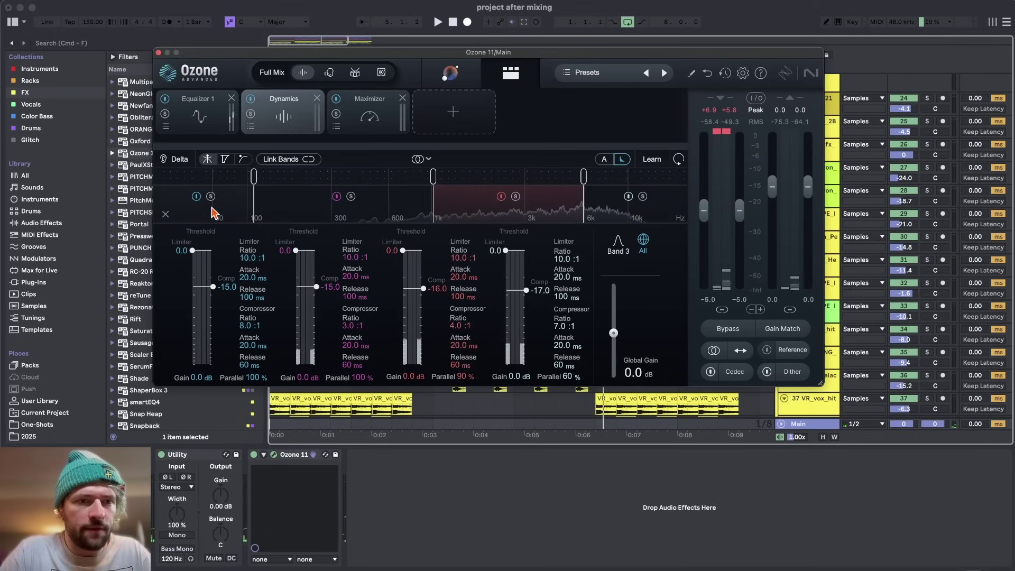
pyautogui.press('space')
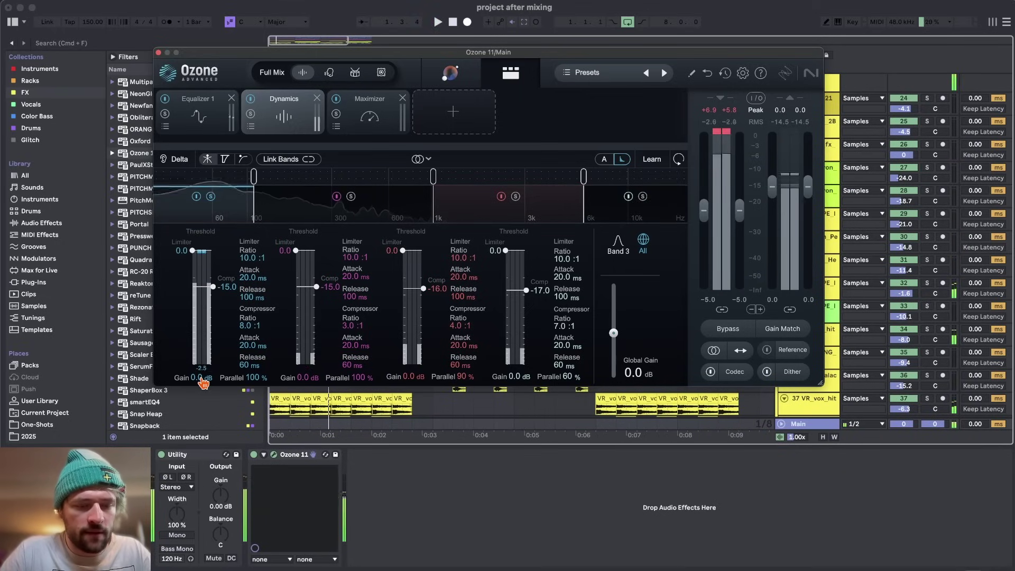
pyautogui.moveTo(203, 383); pyautogui.dragTo(198, 378)
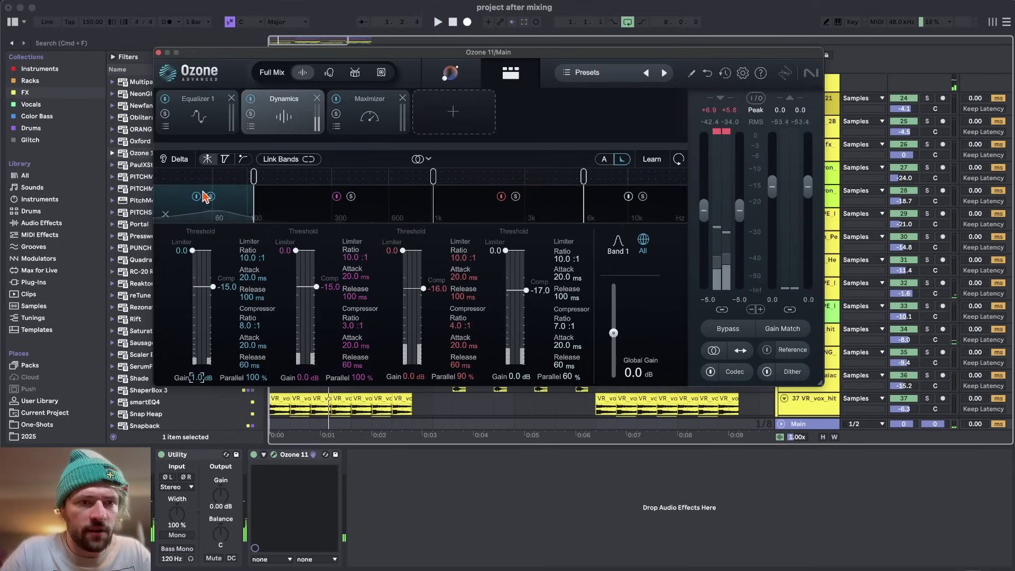
# Step: Shape Equalizer 1's Side channel with a 145 Hz, 24 dB/oct high-pass, a 2.9 dB bell boost at 643 Hz, a slight 5 kHz dip and raised highs
pyautogui.click(197, 112)
pyautogui.click(458, 158)
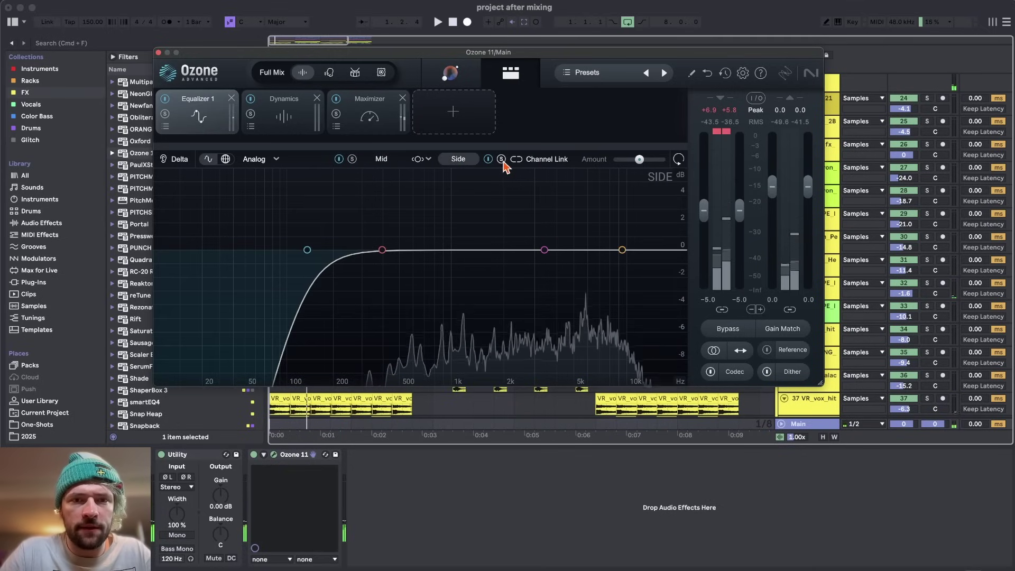
pyautogui.moveTo(307, 249); pyautogui.dragTo(311, 250)
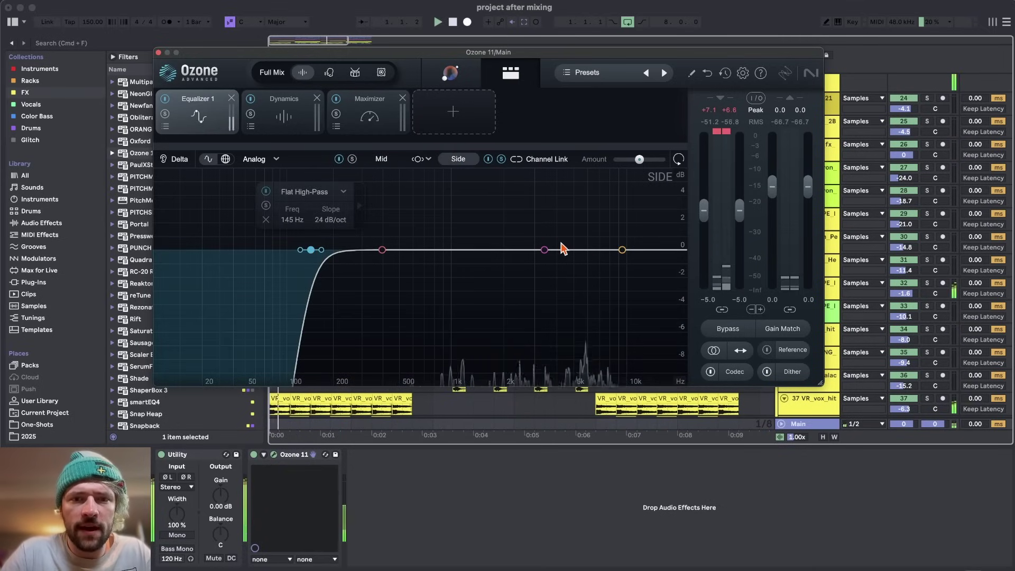
pyautogui.moveTo(623, 255); pyautogui.dragTo(579, 264)
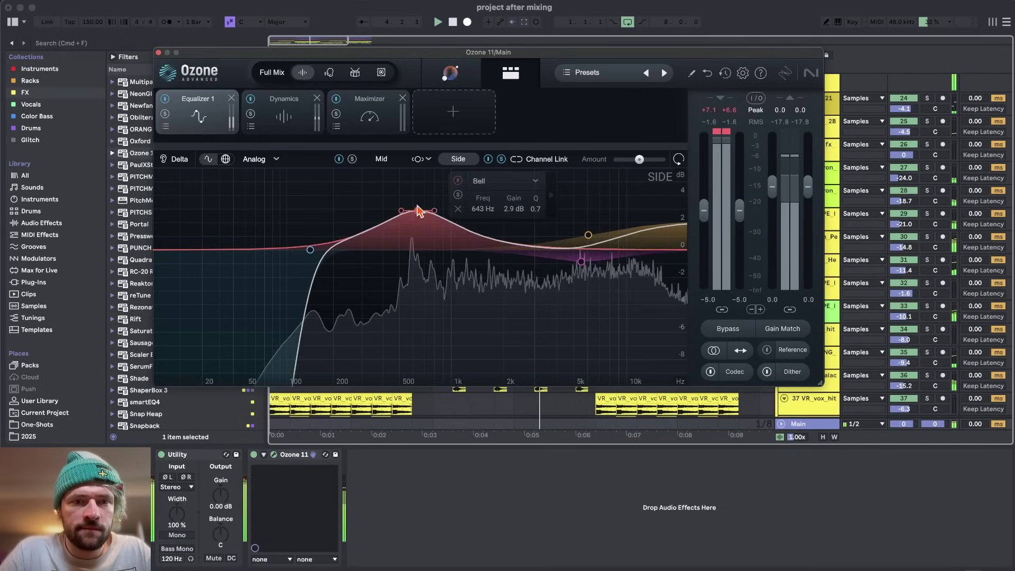
# Step: Examine the Mid channel's spectrum in Equalizer 1 while playing the arrangement
pyautogui.click(382, 159)
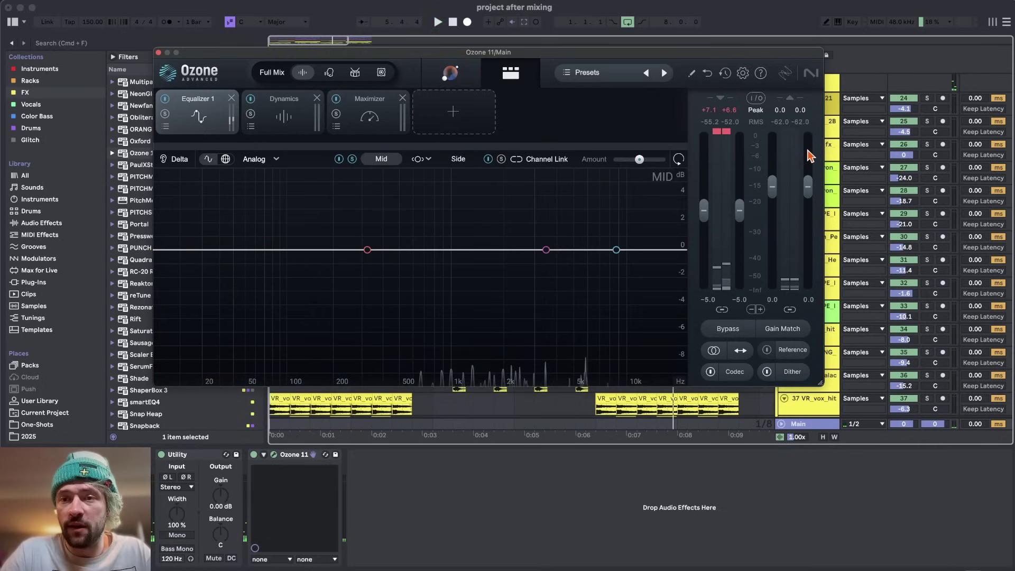
pyautogui.scroll(15, 856, 222)
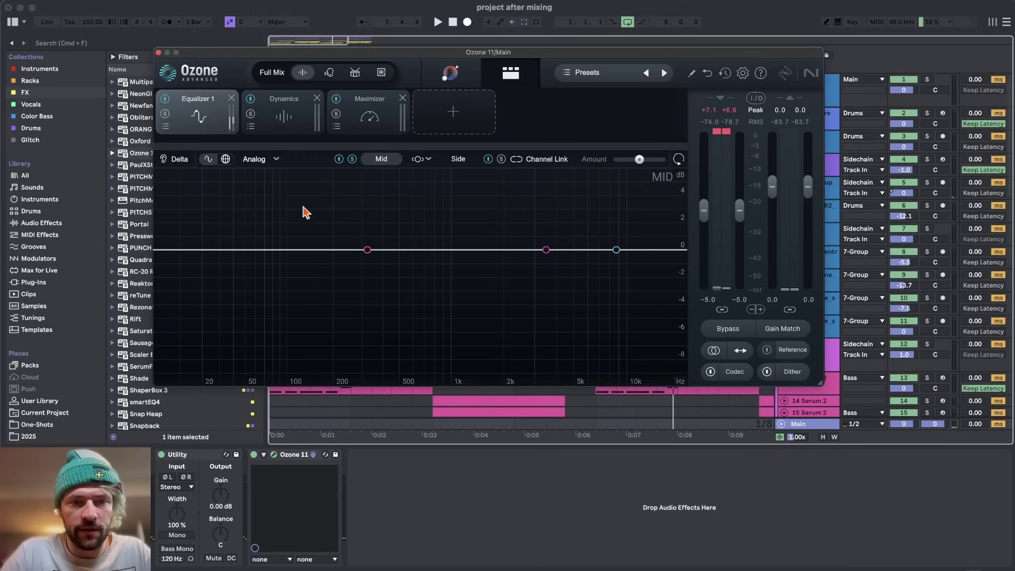
pyautogui.press('space')
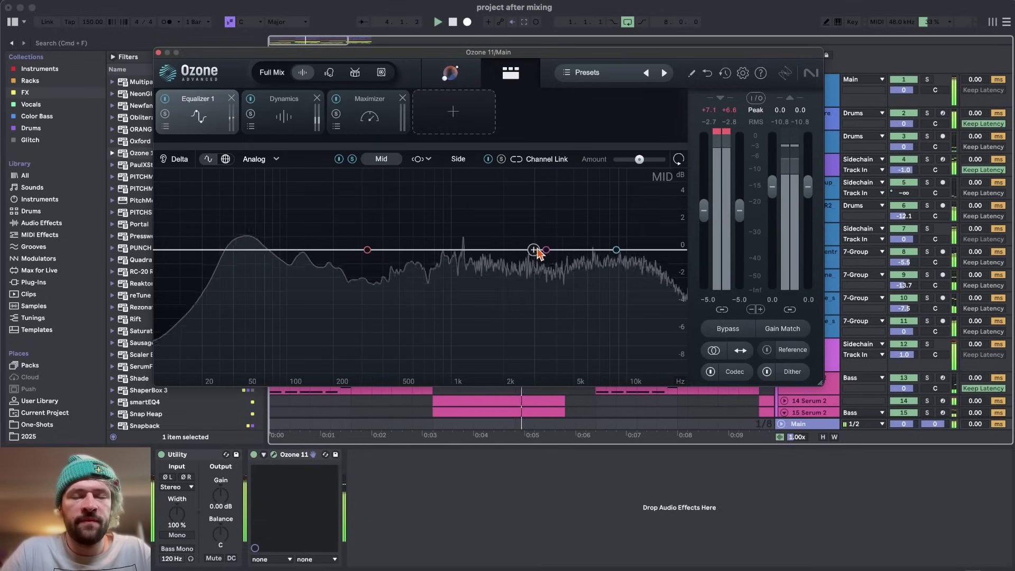
pyautogui.press('space')
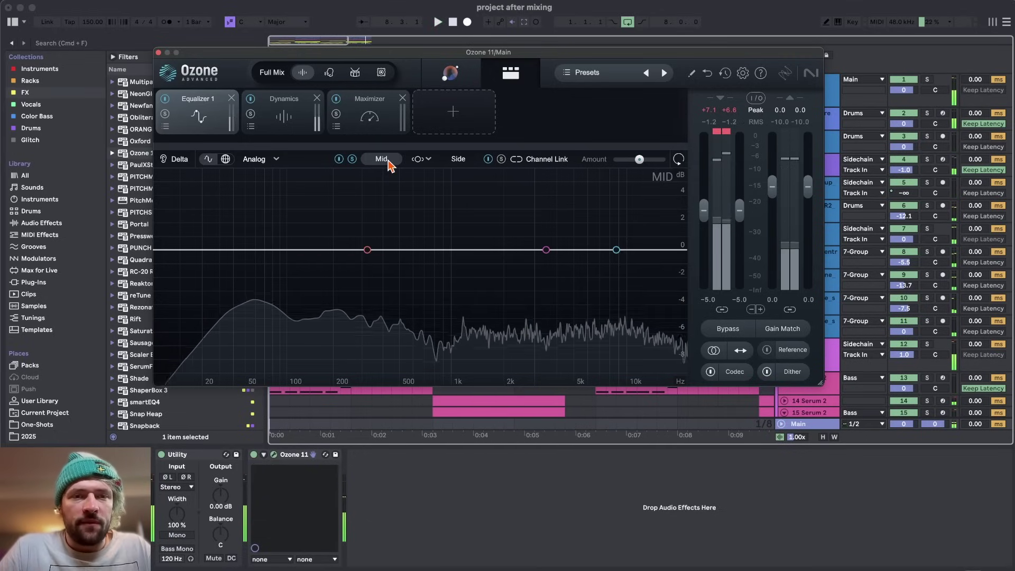
# Step: Audition the Mid and Side channels of the Main track's Equalizer 1 in solo during playback, and close Ozone 11
pyautogui.click(354, 160)
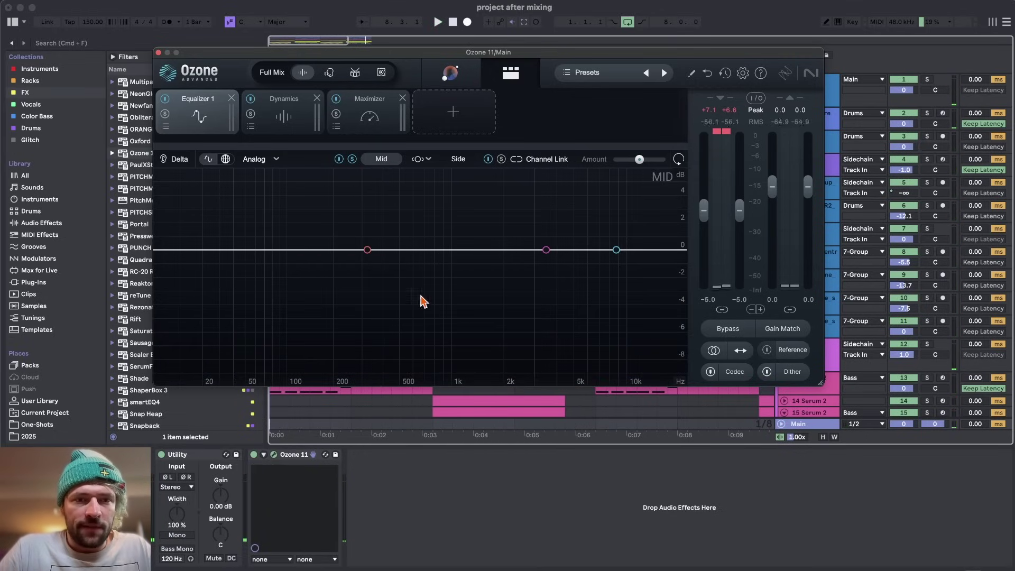
pyautogui.scroll(-5, 430, 265)
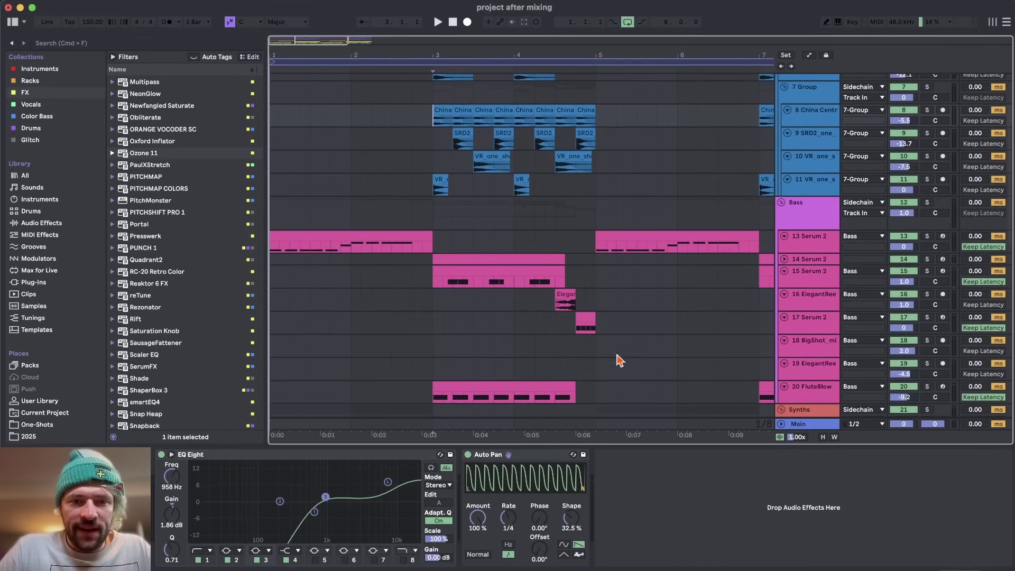
pyautogui.press('space')
pyautogui.click(808, 419)
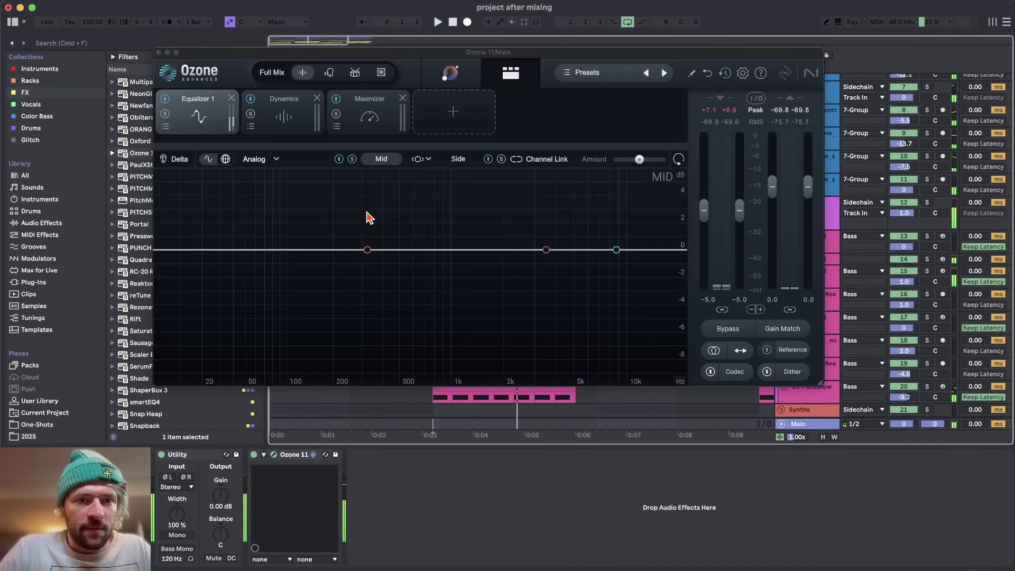
pyautogui.click(353, 162)
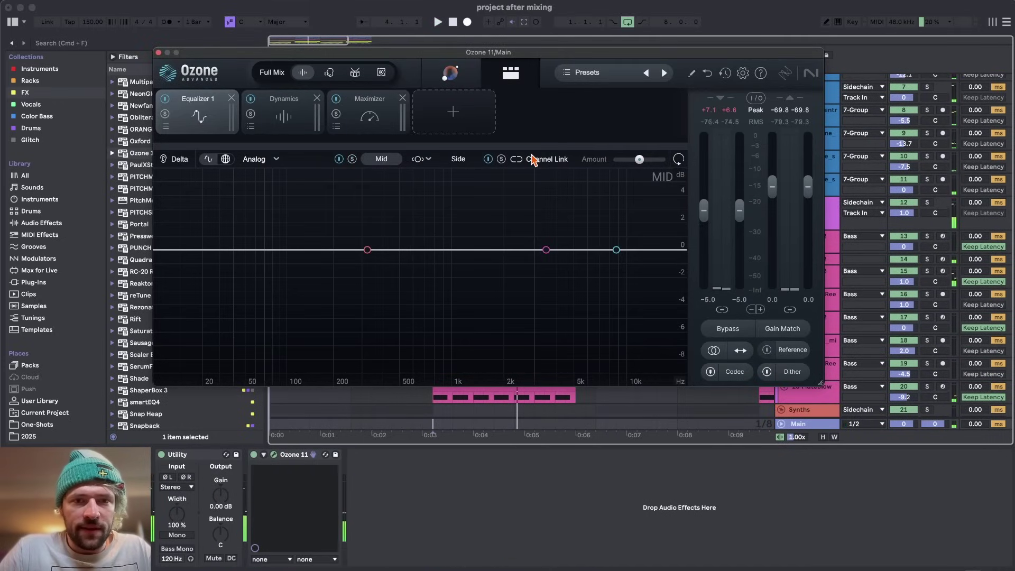
pyautogui.press('space')
pyautogui.click(503, 160)
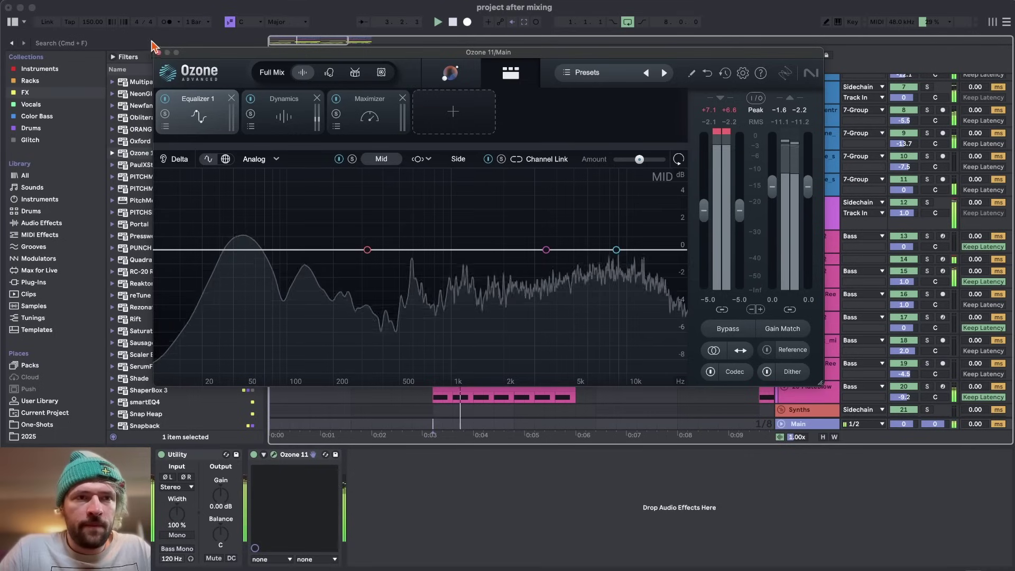
pyautogui.click(158, 52)
# Step: Open the Serum 2 instrument of bass track 14 and place its window clear of the browser and device chain
pyautogui.scroll(5, 439, 261)
pyautogui.click(436, 273)
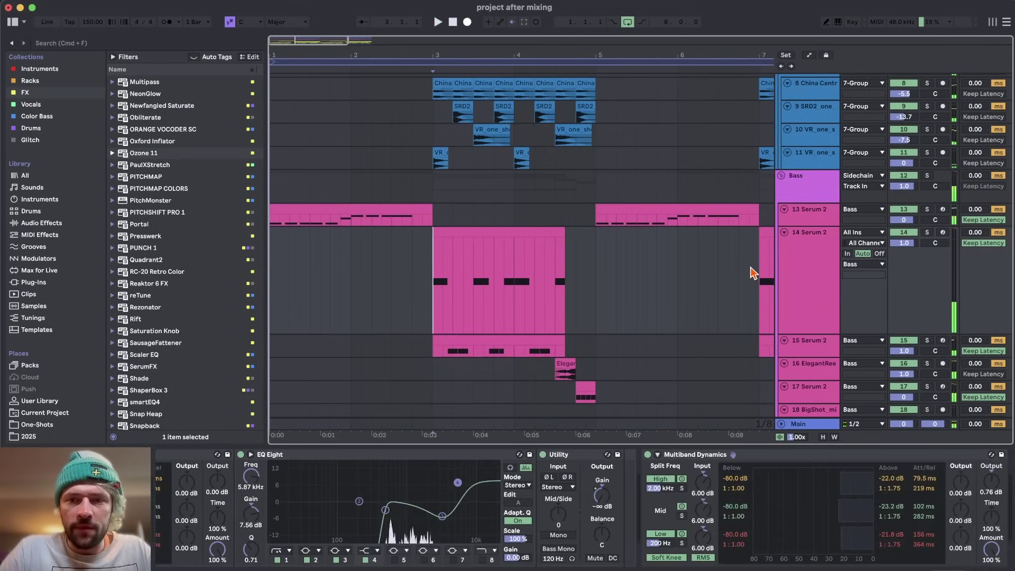
pyautogui.click(802, 272)
pyautogui.hscroll(-20, 365, 476)
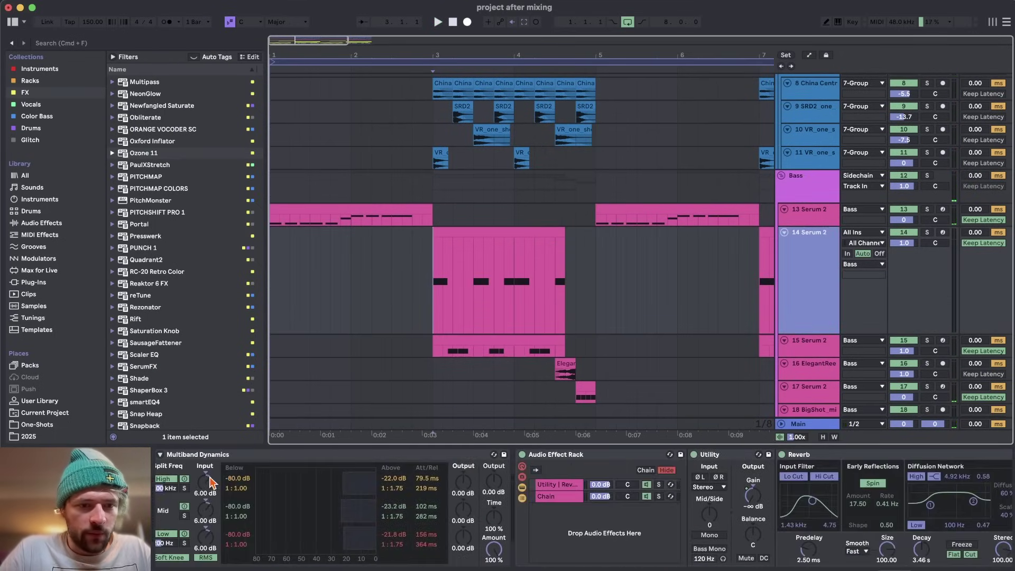
pyautogui.click(182, 456)
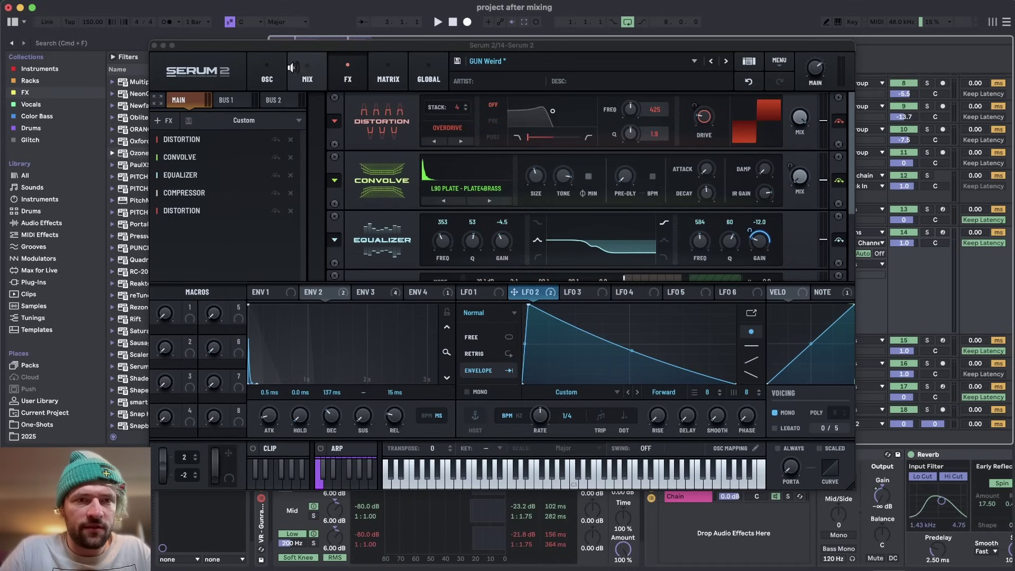
pyautogui.moveTo(281, 44); pyautogui.dragTo(479, 4)
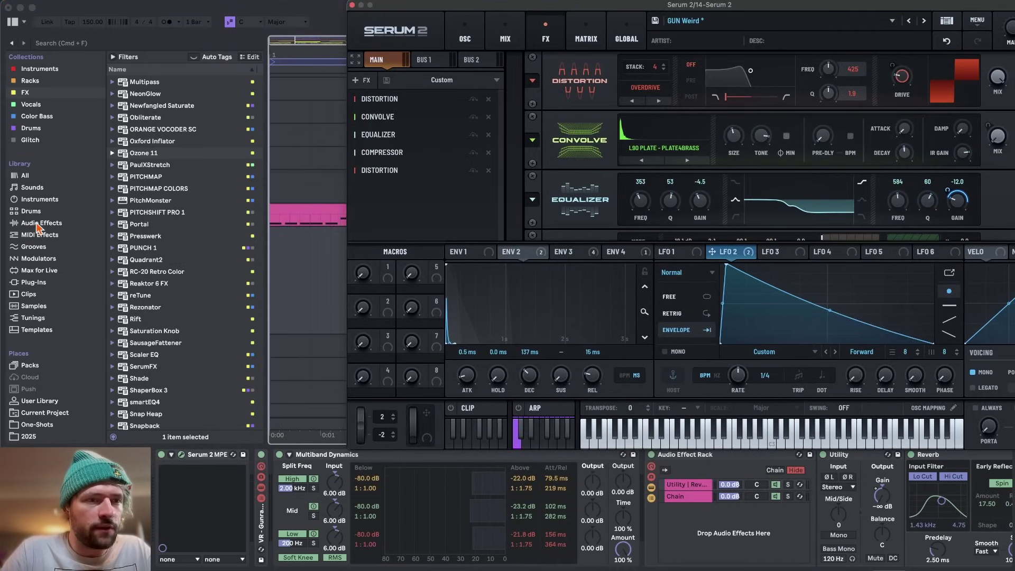
# Step: Insert a Utility device directly after Serum 2 on track 14, deactivate it and play the arrangement
pyautogui.click(39, 224)
pyautogui.scroll(-6, 148, 291)
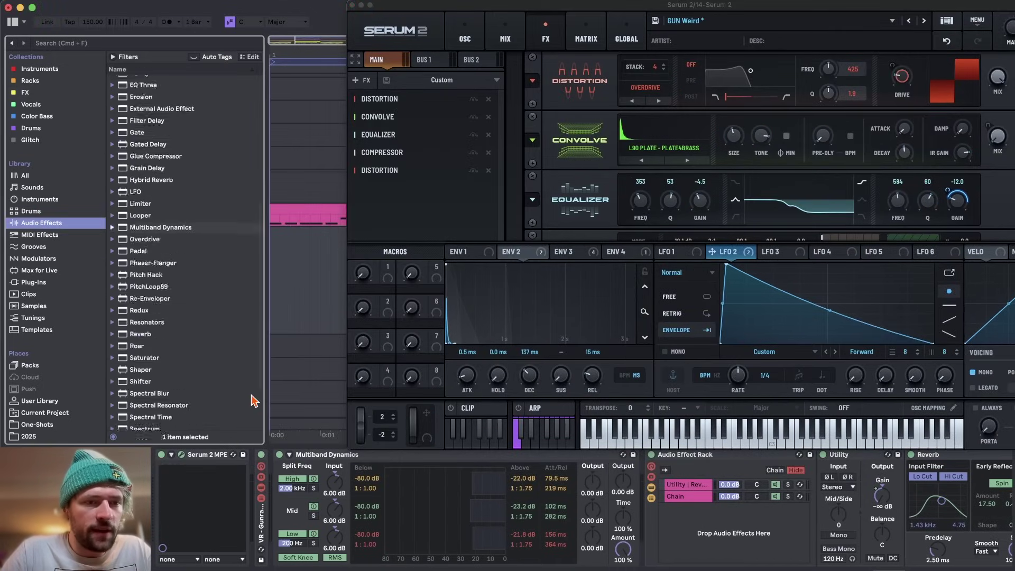
pyautogui.moveTo(139, 375); pyautogui.dragTo(277, 531)
pyautogui.rightClick(281, 518)
pyautogui.click(290, 521)
pyautogui.press('space')
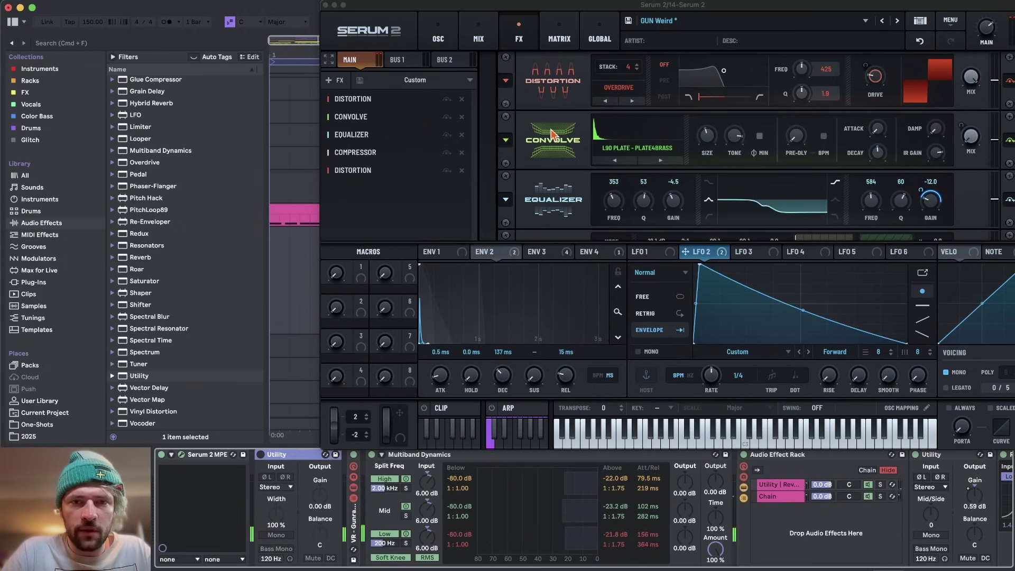
# Step: Route Serum 2's OSC C to Bus 1 and add a Utility effect on that bus
pyautogui.click(438, 37)
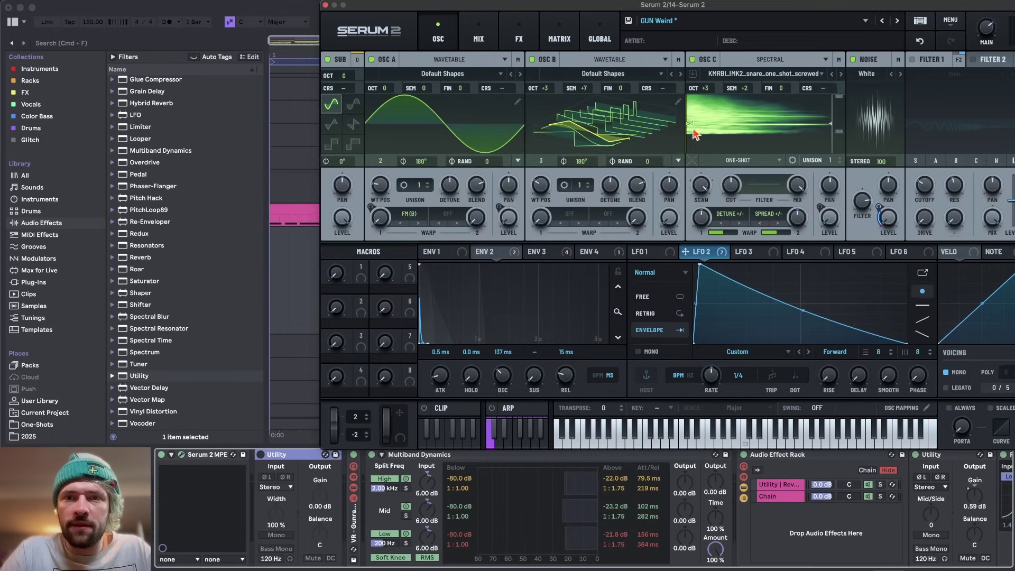
pyautogui.click(840, 61)
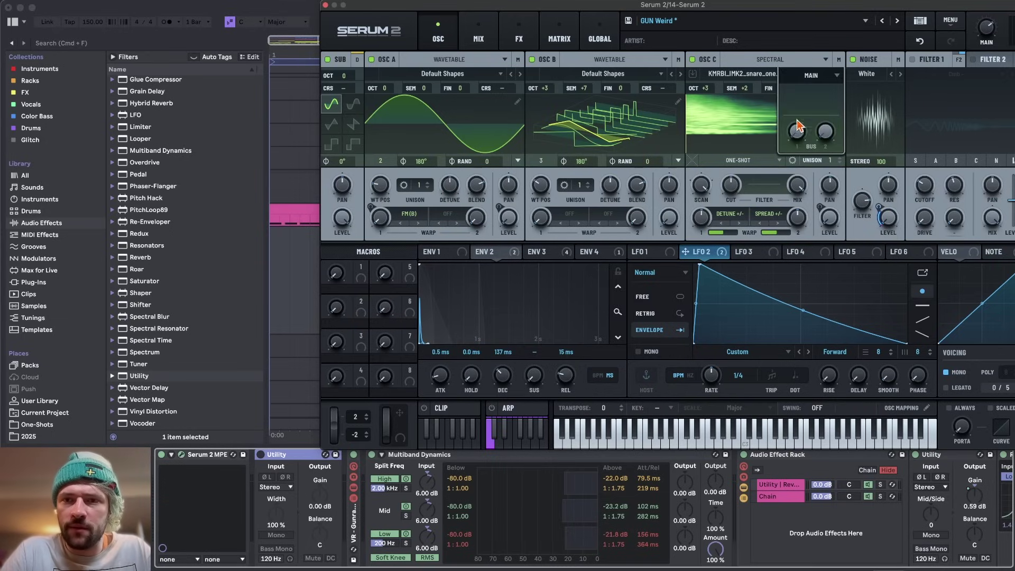
pyautogui.click(812, 75)
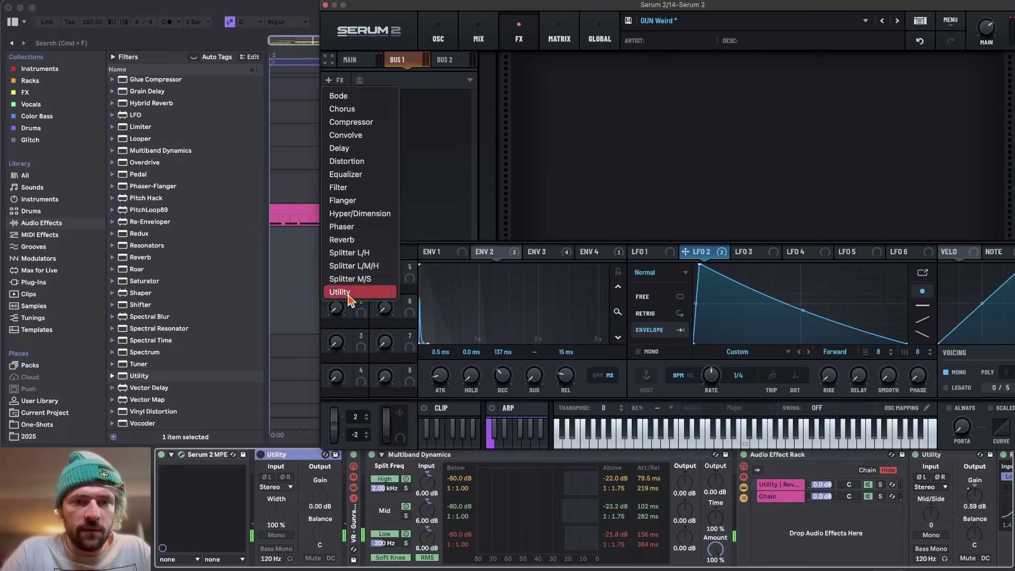
pyautogui.click(349, 297)
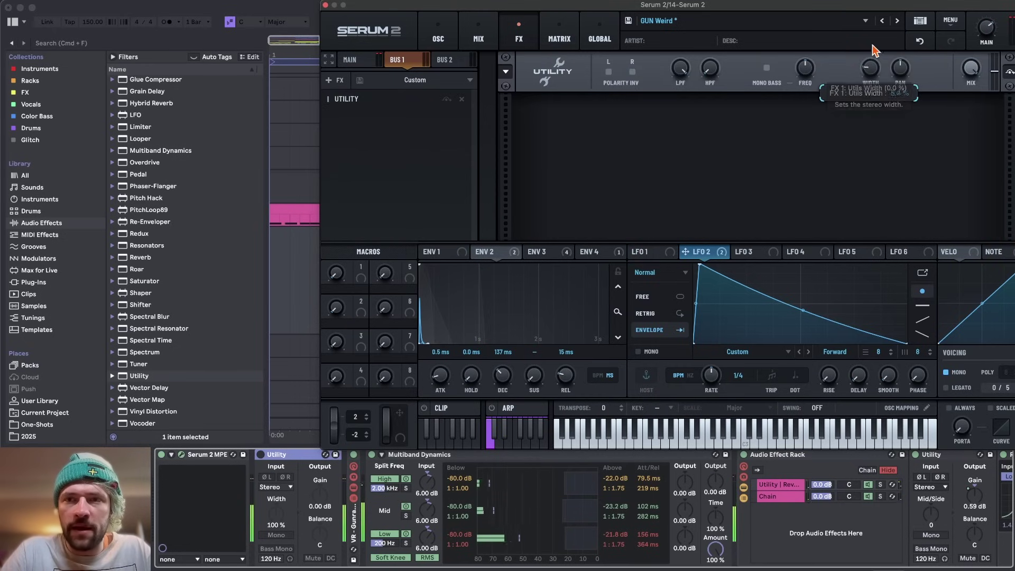
# Step: Adjust the width of the Bus 1 Utility and invert the right channel's polarity while listening to the bass
pyautogui.click(350, 60)
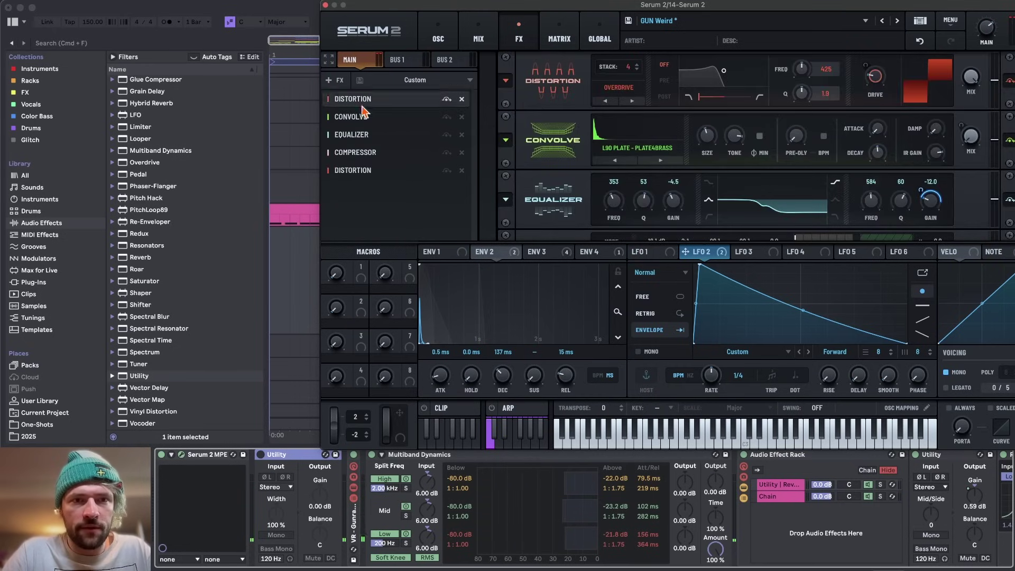
pyautogui.click(423, 30)
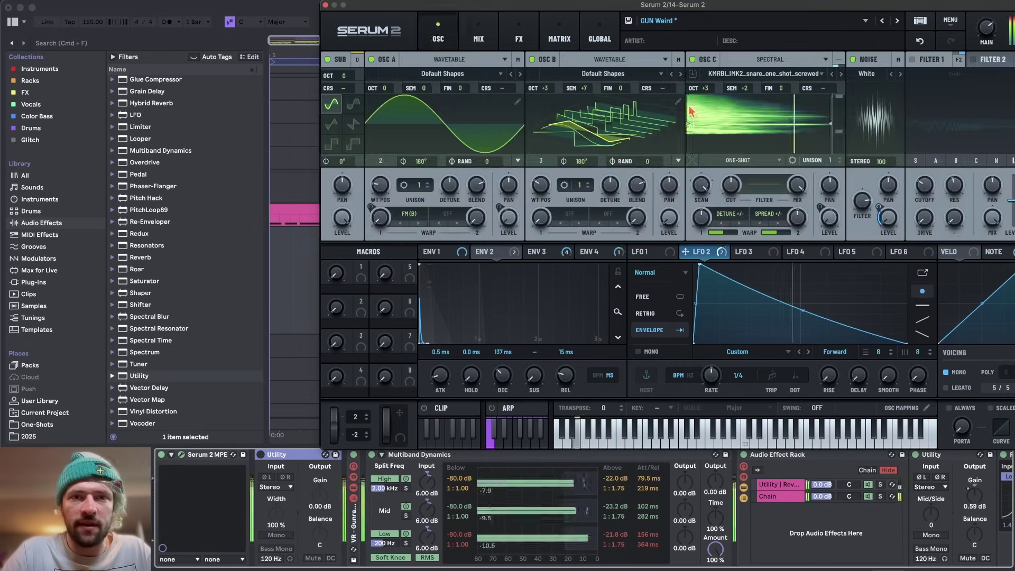
pyautogui.click(520, 36)
pyautogui.click(398, 60)
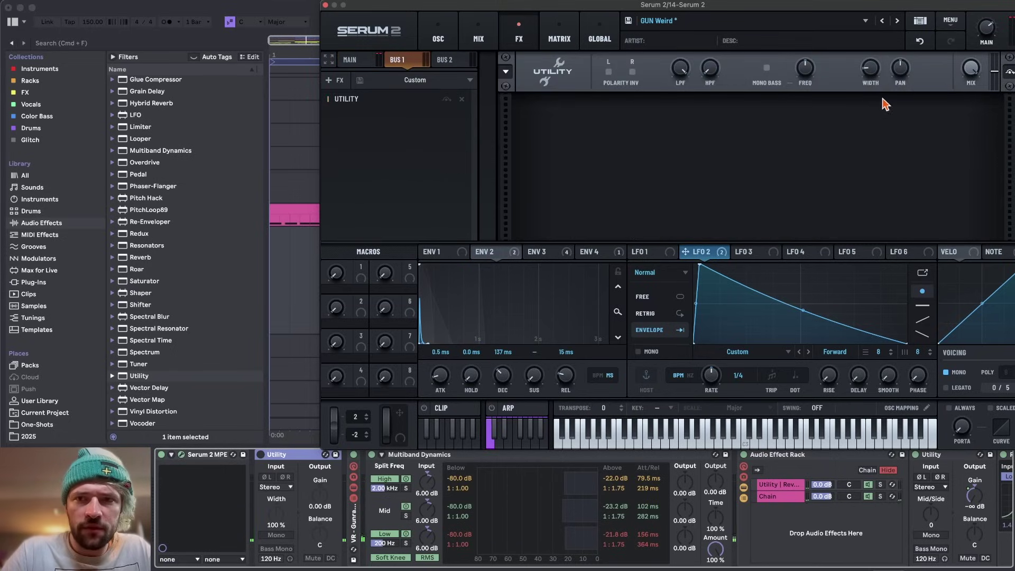
pyautogui.moveTo(871, 78)
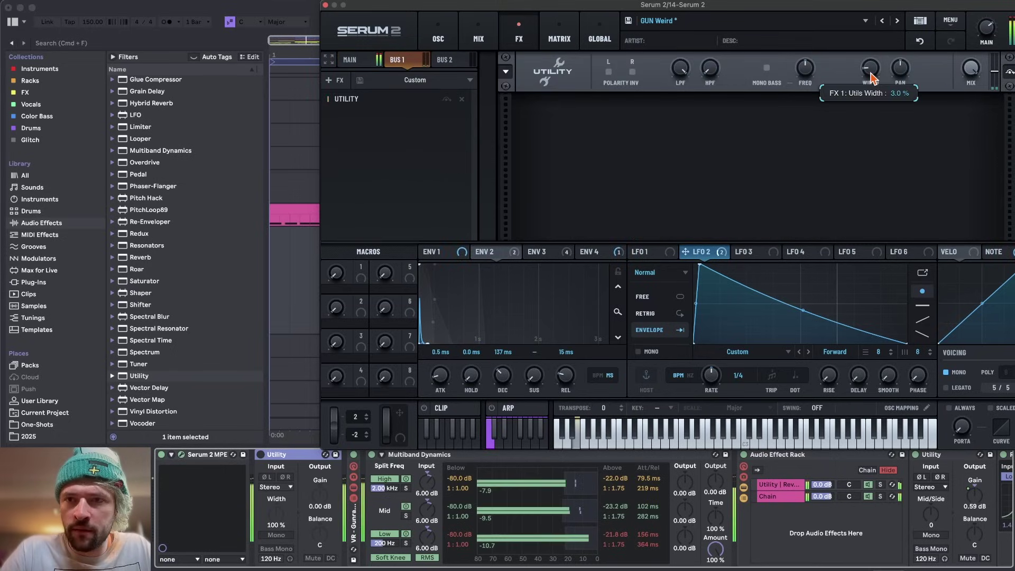
pyautogui.click(633, 74)
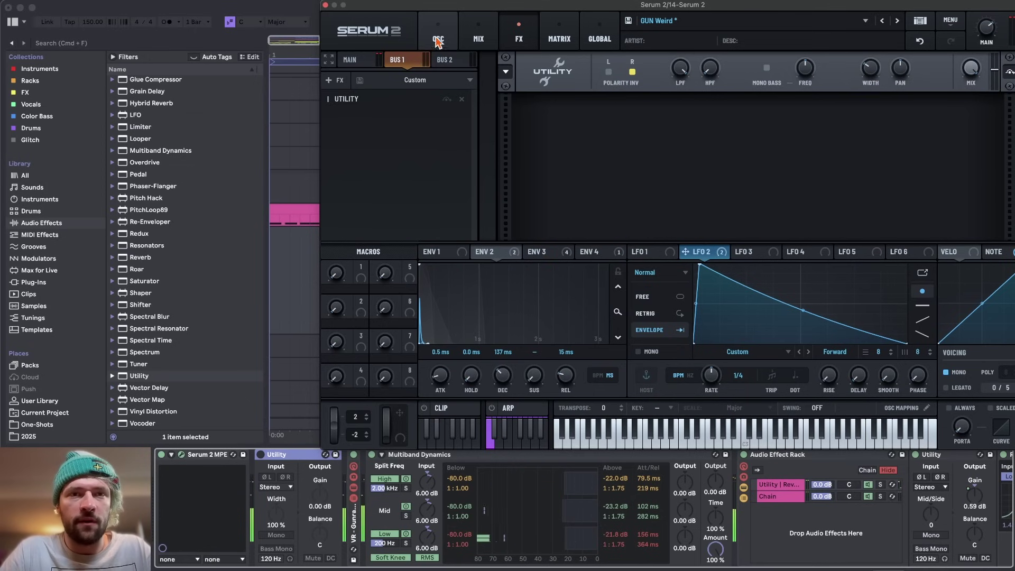
# Step: Check Serum 2's oscillators and its ENV 2 and ENV 3 envelopes, and close the instrument window
pyautogui.click(454, 19)
pyautogui.moveTo(455, 11); pyautogui.dragTo(278, 11)
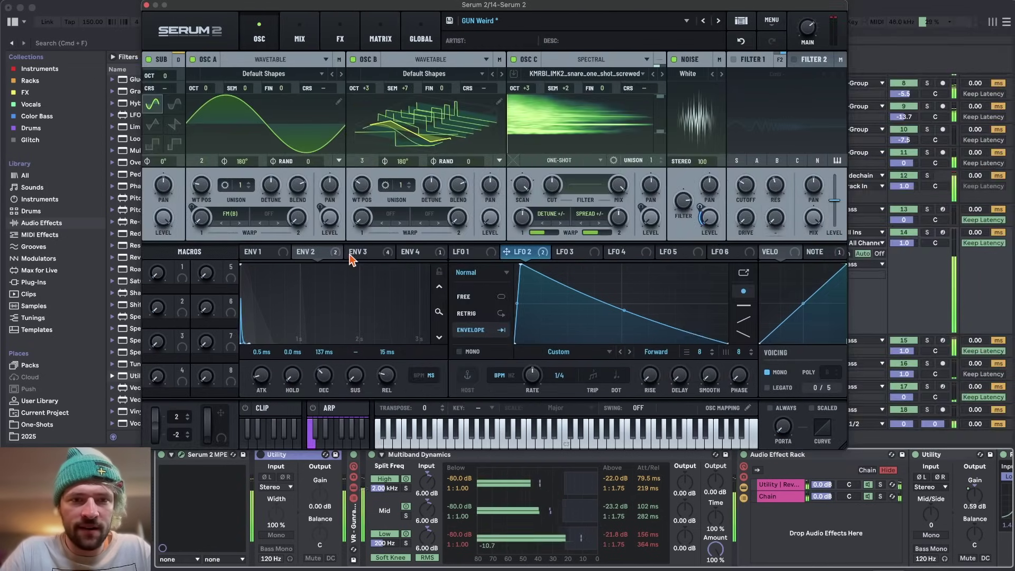
pyautogui.click(329, 253)
pyautogui.click(367, 253)
pyautogui.press('super+w')
# Step: Set the Stereo amount of the Reverb in track 14's effect rack to 120 and listen to the bass
pyautogui.hscroll(15, 542, 517)
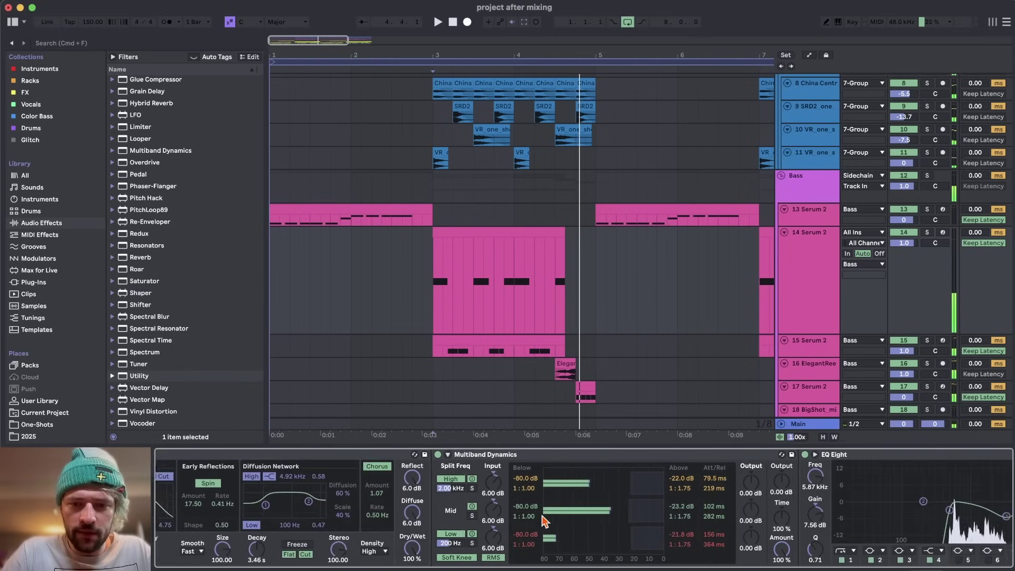
pyautogui.hscroll(-15, 545, 521)
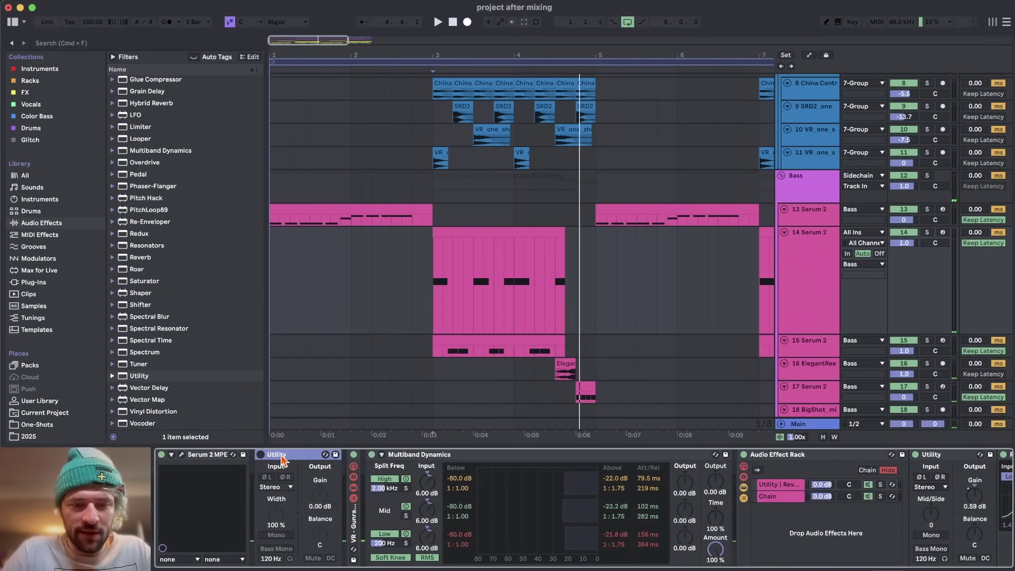
pyautogui.hscroll(15, 371, 502)
pyautogui.press('space')
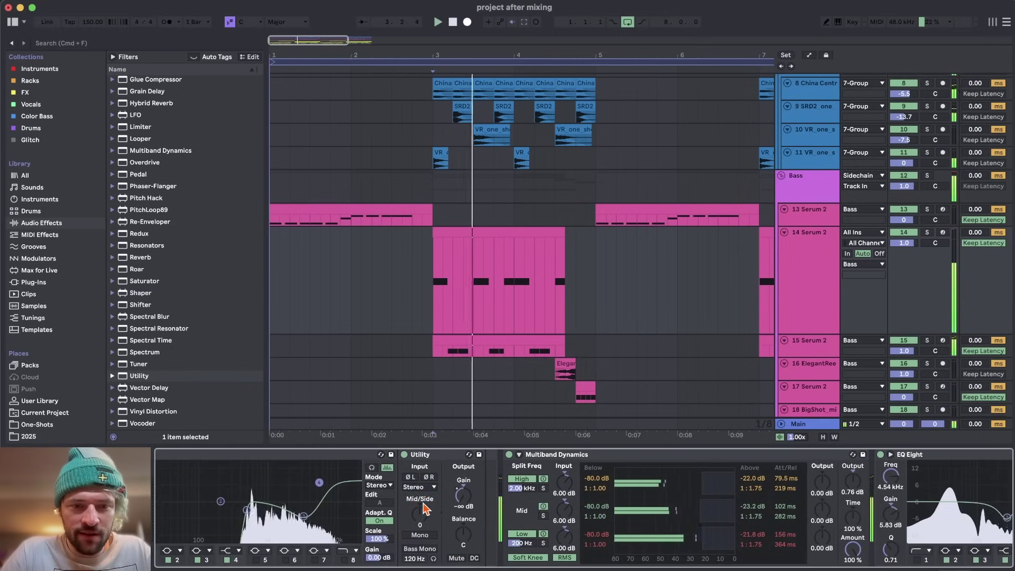
pyautogui.hscroll(10, 425, 509)
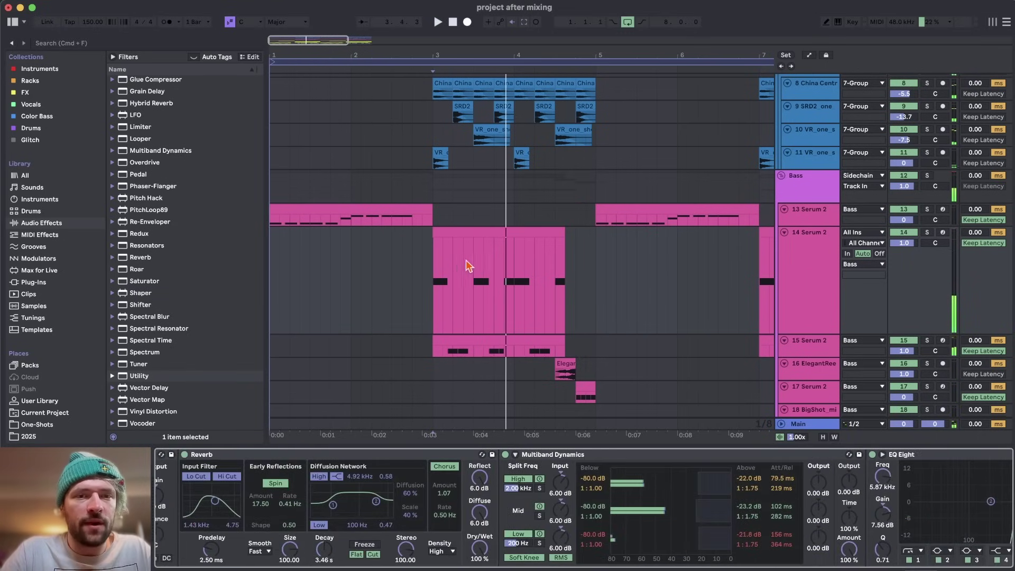
pyautogui.hscroll(-10, 349, 492)
pyautogui.hscroll(3, 509, 468)
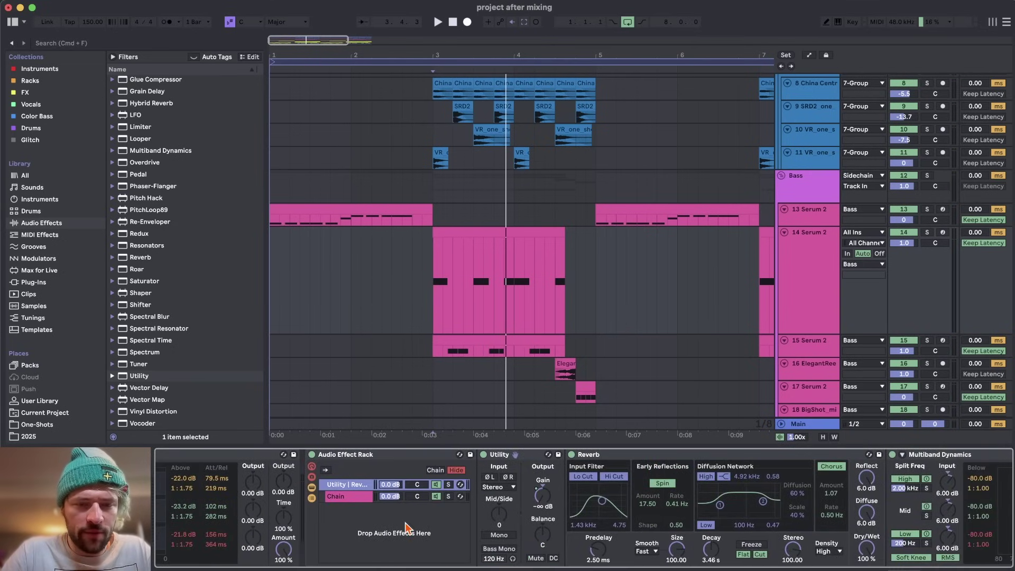
pyautogui.hscroll(10, 407, 527)
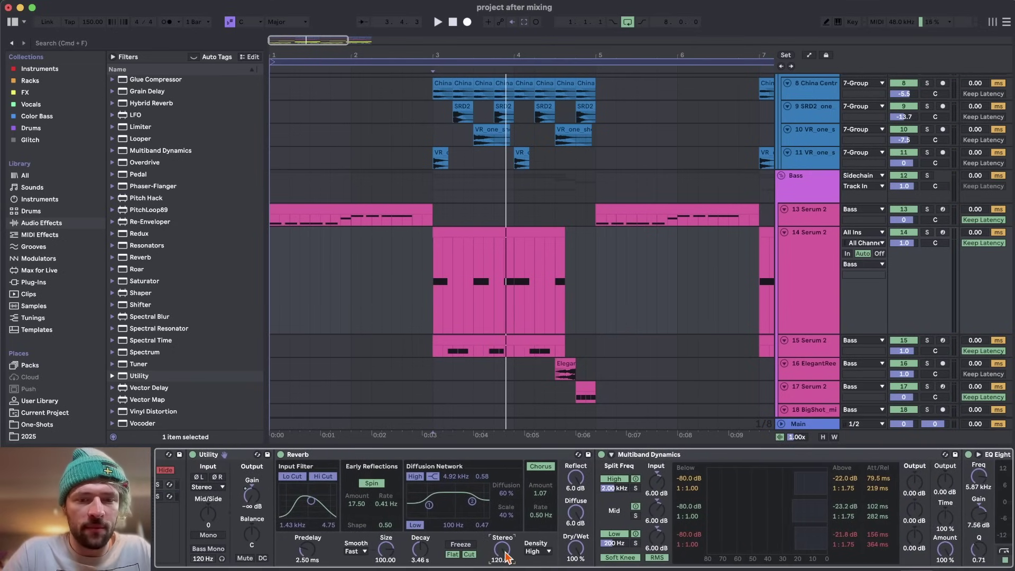
pyautogui.hscroll(10, 516, 544)
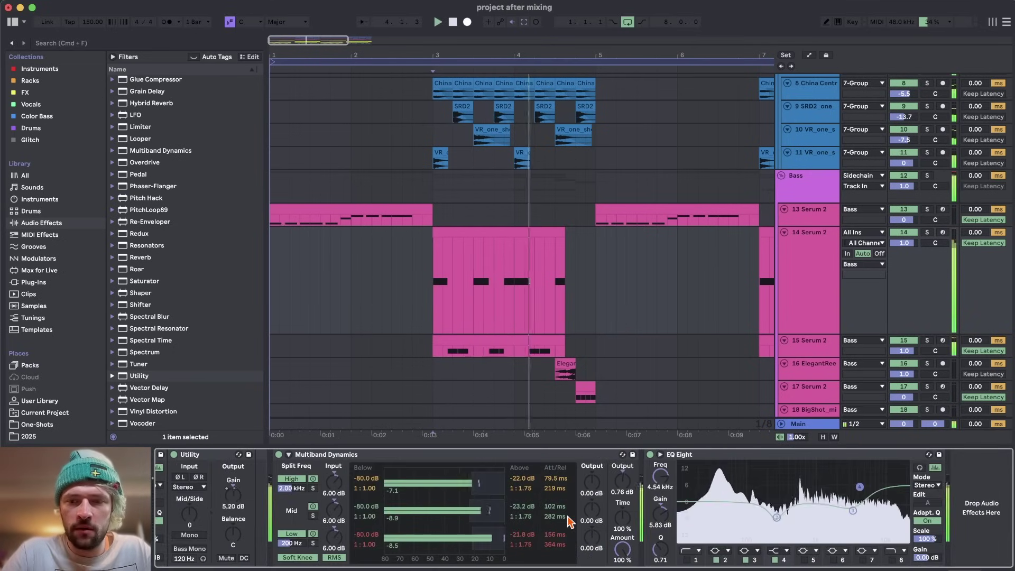
# Step: Shorten the VR_newkick_round57_11 kick sample in the Kick & Snare Drum Rack so it ends just past 100 ms
pyautogui.scroll(-15, 487, 301)
pyautogui.click(823, 364)
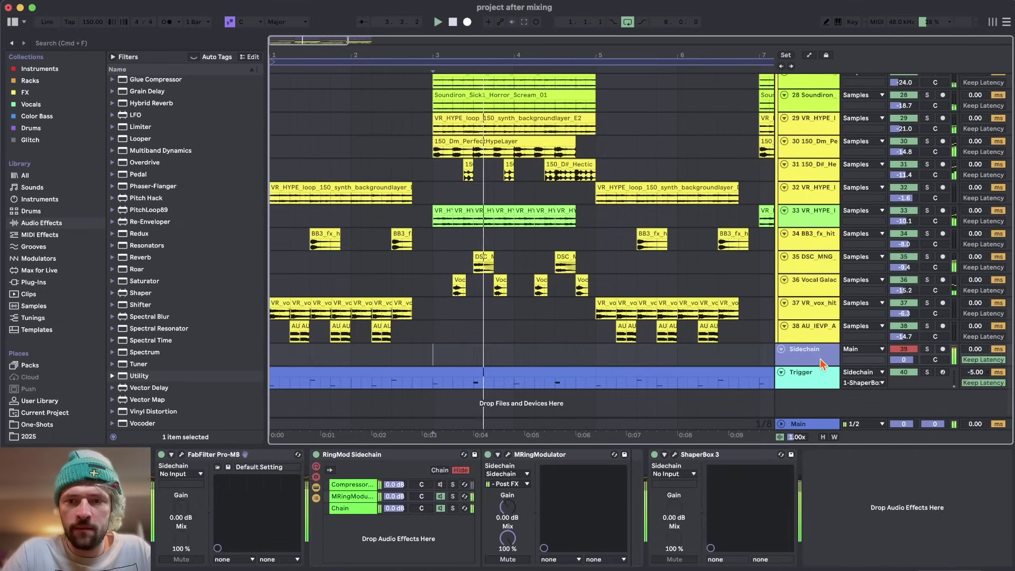
pyautogui.scroll(20, 637, 274)
pyautogui.click(814, 124)
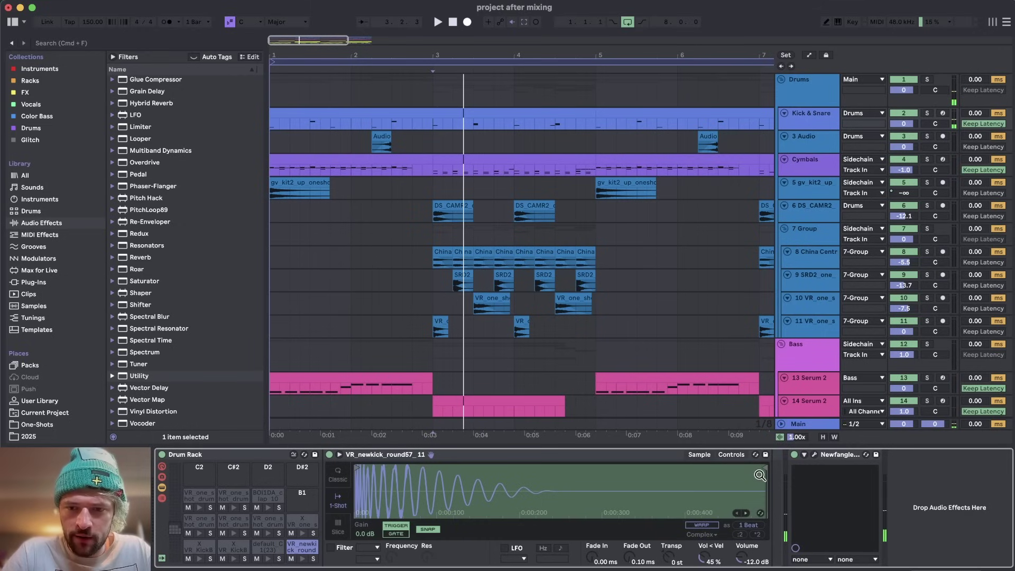
pyautogui.moveTo(760, 476); pyautogui.dragTo(464, 469)
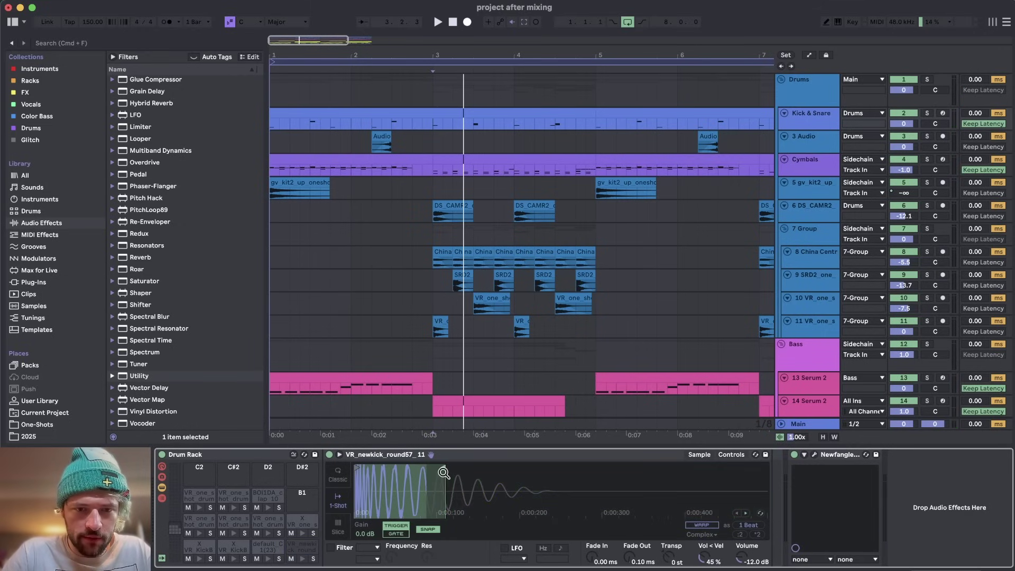
pyautogui.scroll(5, 492, 391)
pyautogui.scroll(-5, 490, 391)
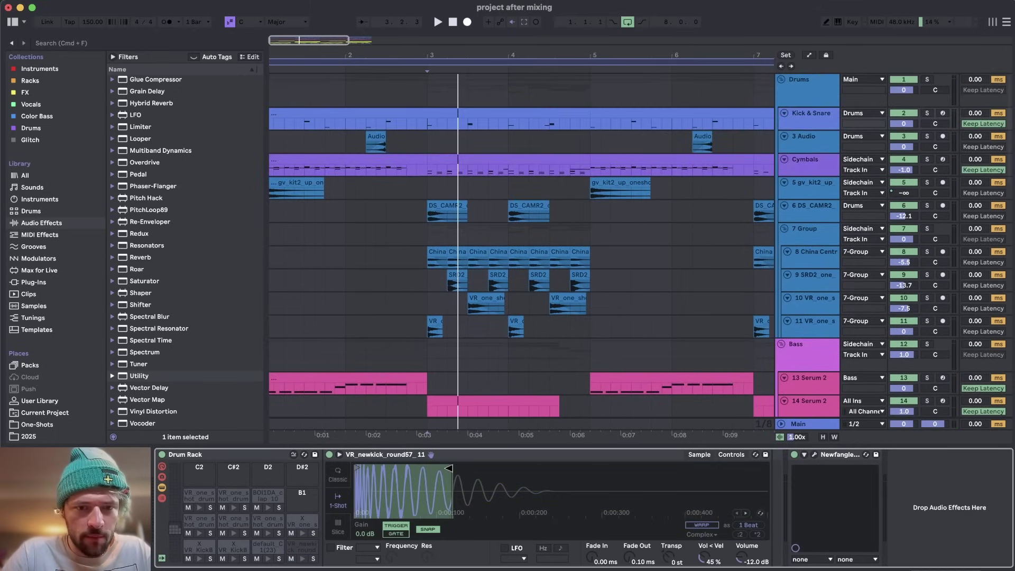
# Step: Listen to the Kick & Snare track and inspect the VR_one_shot_drum_snare layers RoundAG_3 and classic in the Drum Rack
pyautogui.press('space')
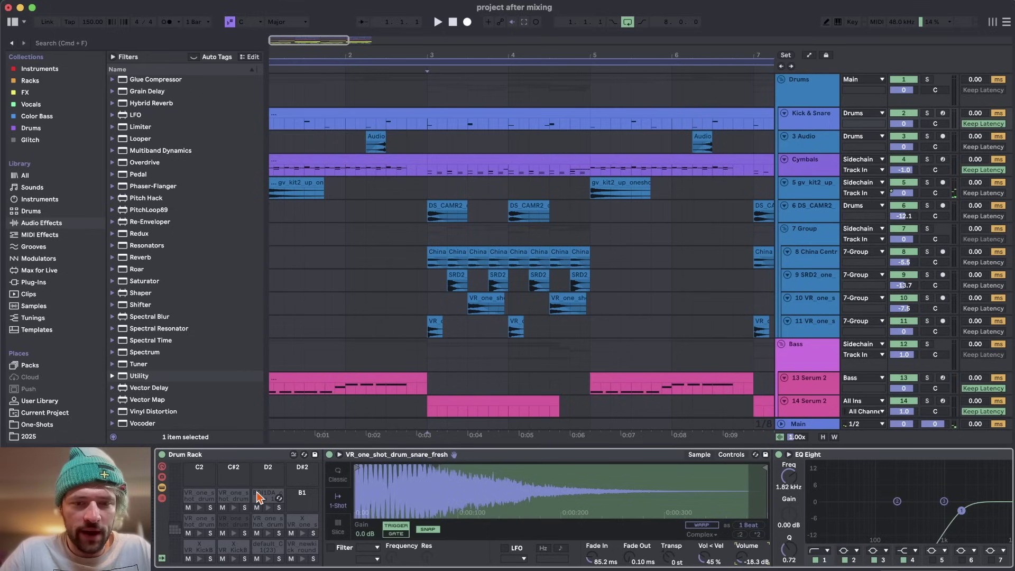
pyautogui.click(271, 523)
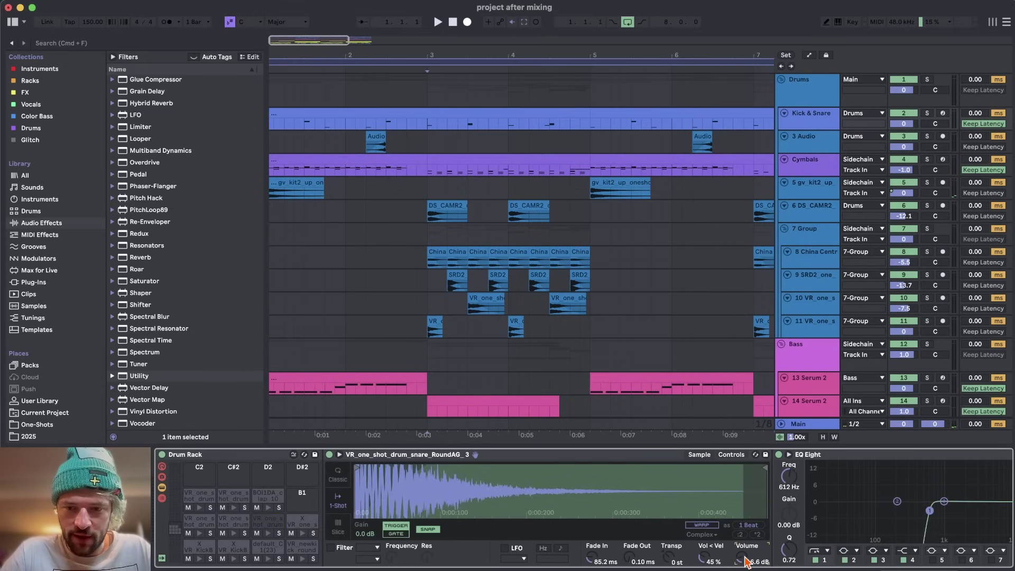
pyautogui.click(199, 523)
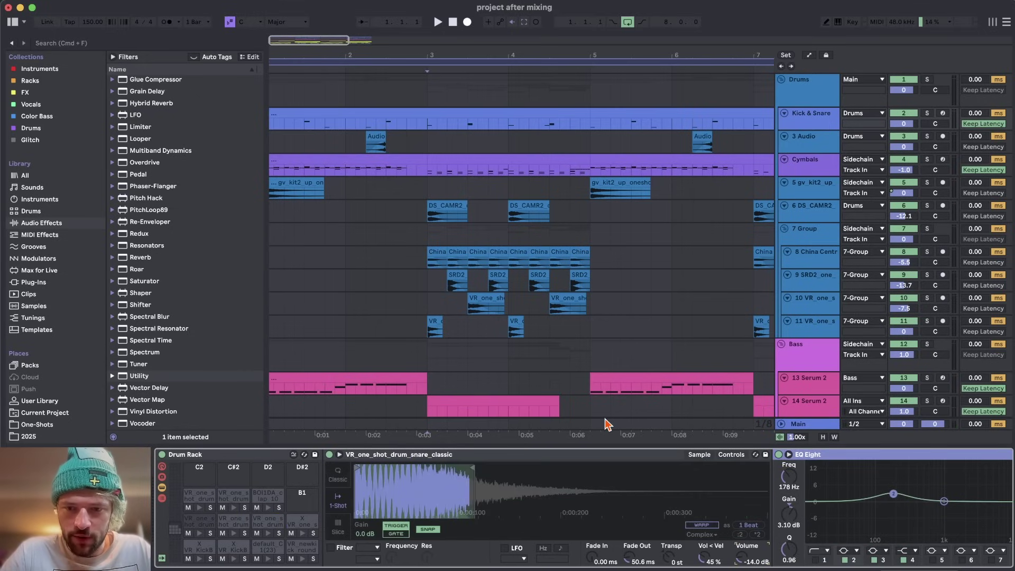
# Step: Open Ozone 11 on the Main track and set the Parallel amount of Dynamics band 4 to 50% while the mix plays
pyautogui.scroll(-15, 657, 237)
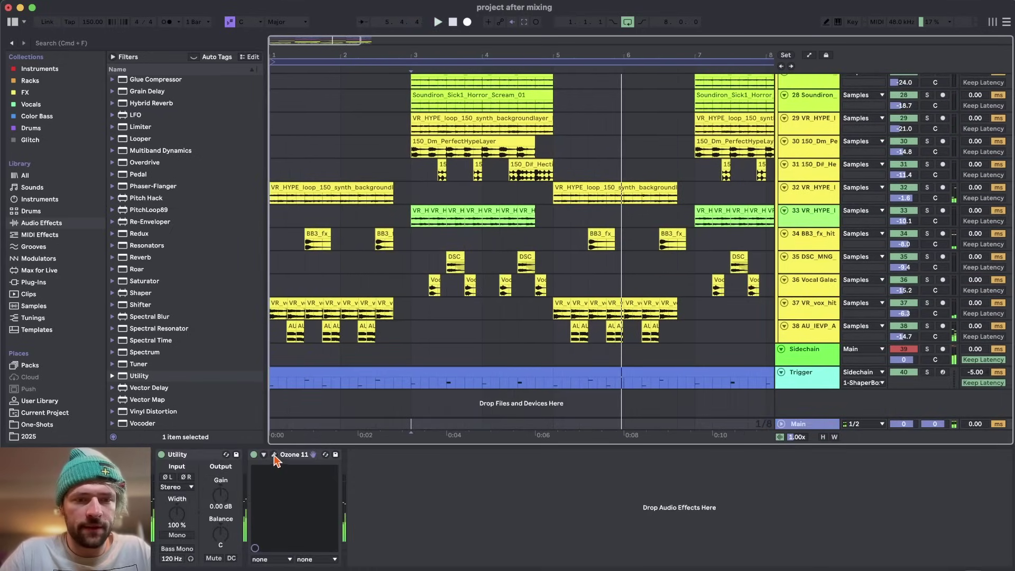
pyautogui.click(273, 455)
pyautogui.click(310, 108)
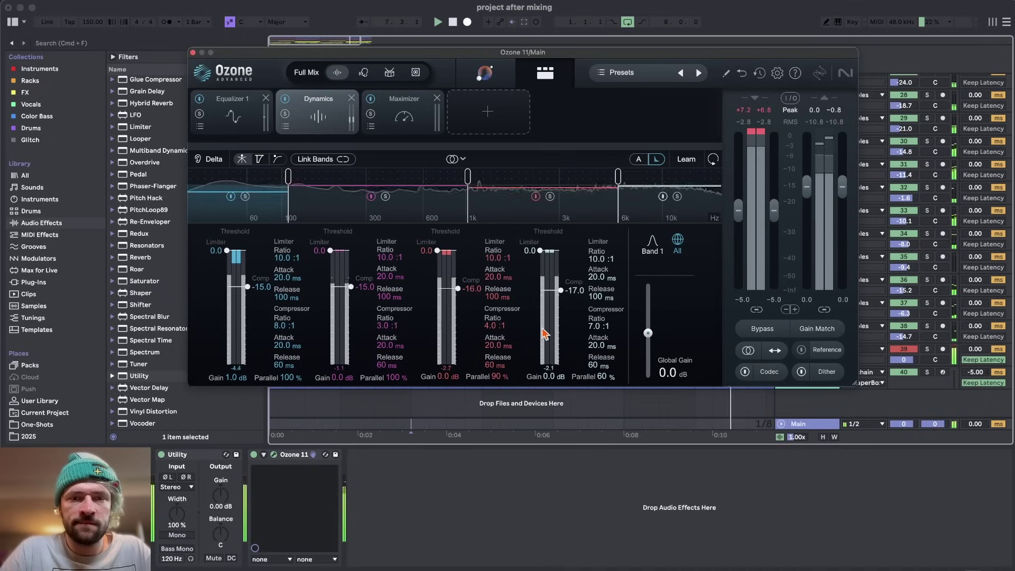
pyautogui.moveTo(602, 376); pyautogui.dragTo(607, 385)
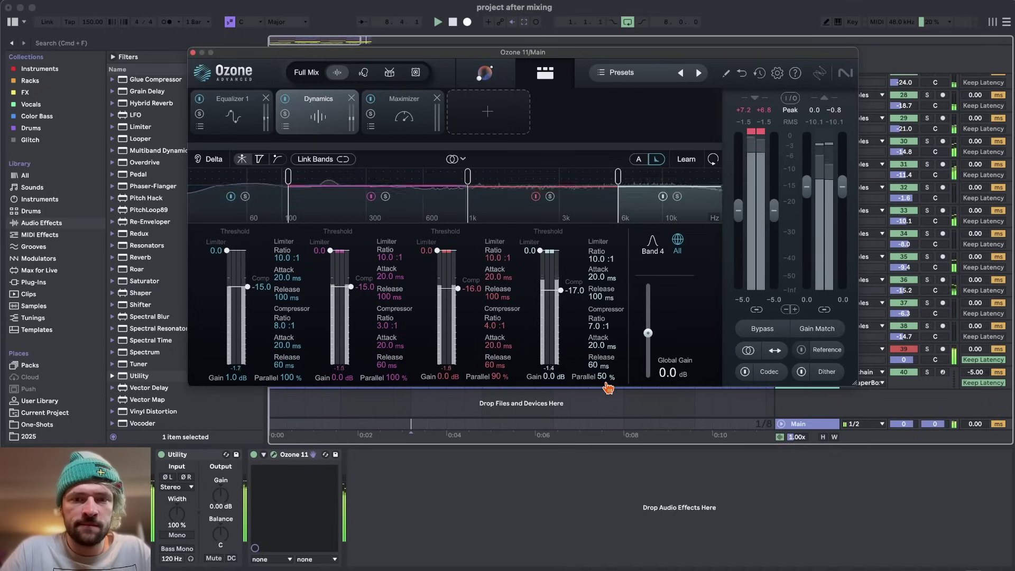
pyautogui.press('space')
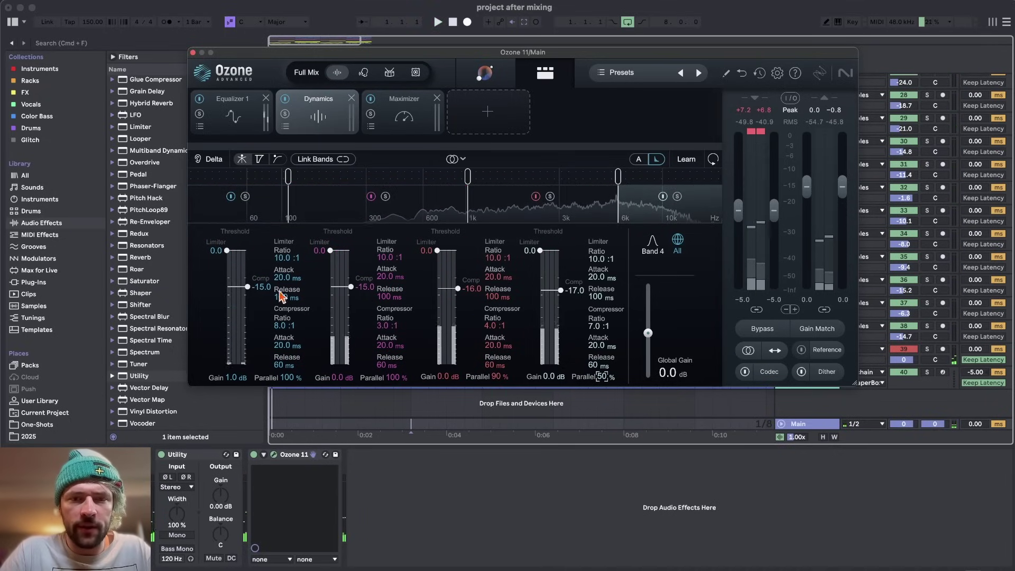
# Step: Boost the Mid channel in Equalizer 1 with a bell at about 978 Hz, gain 1.0 dB and Q 0.2
pyautogui.click(264, 123)
pyautogui.click(490, 160)
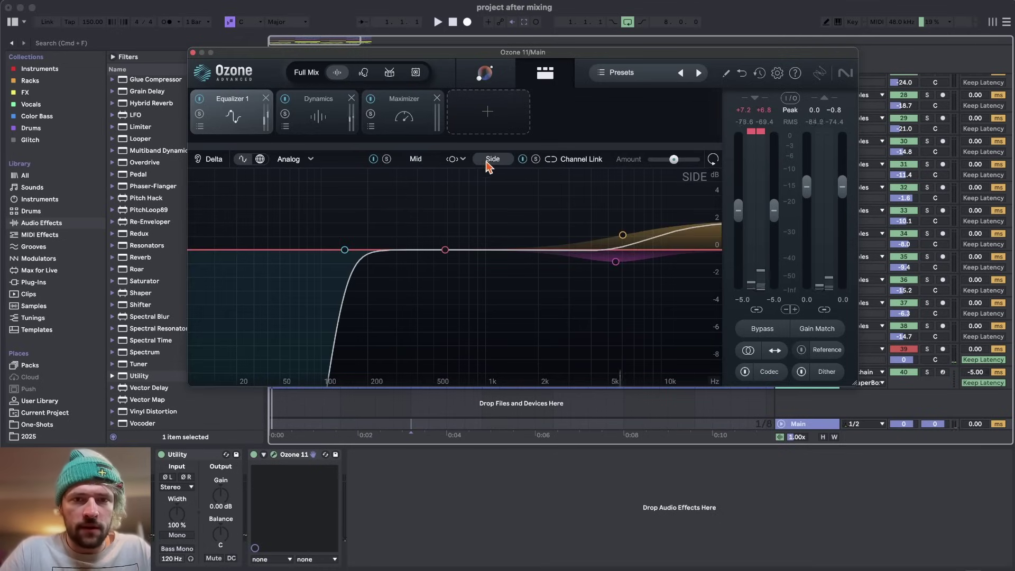
pyautogui.click(417, 159)
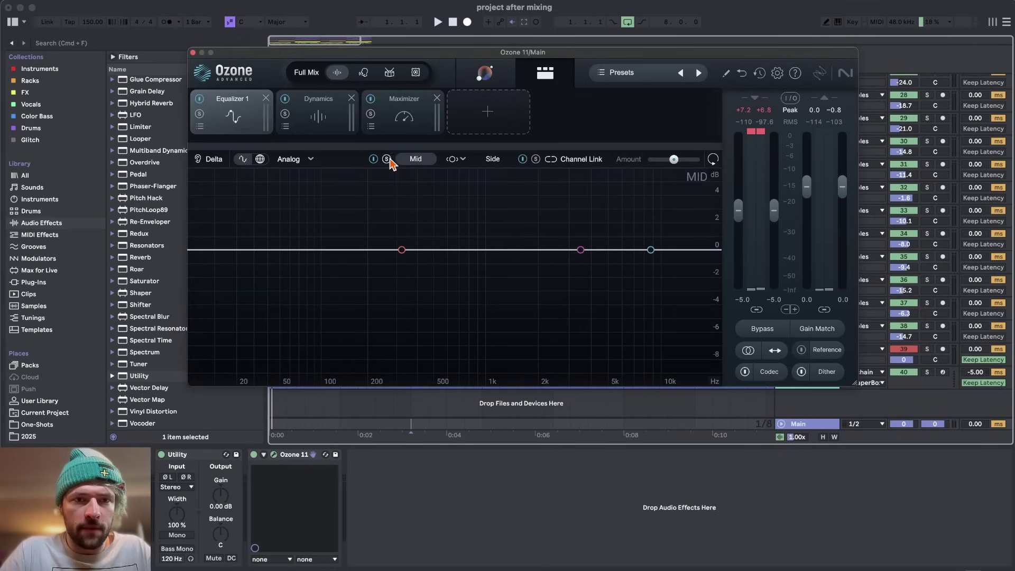
pyautogui.press('space')
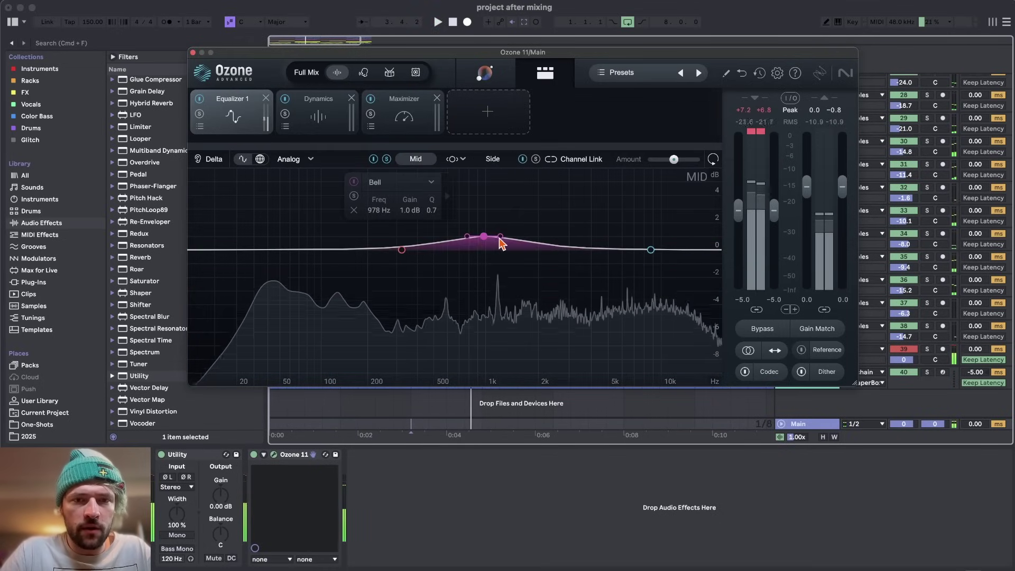
pyautogui.moveTo(499, 238); pyautogui.dragTo(507, 238)
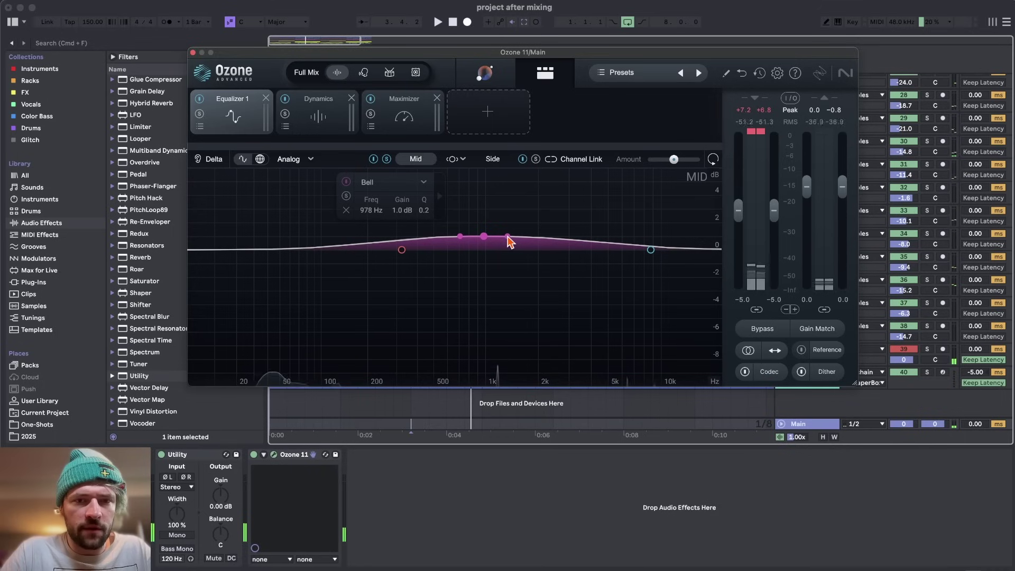
pyautogui.press('space')
# Step: Audition the Mid channel and shift its wide bell boost to about 1002 Hz at 1.0 dB
pyautogui.click(387, 160)
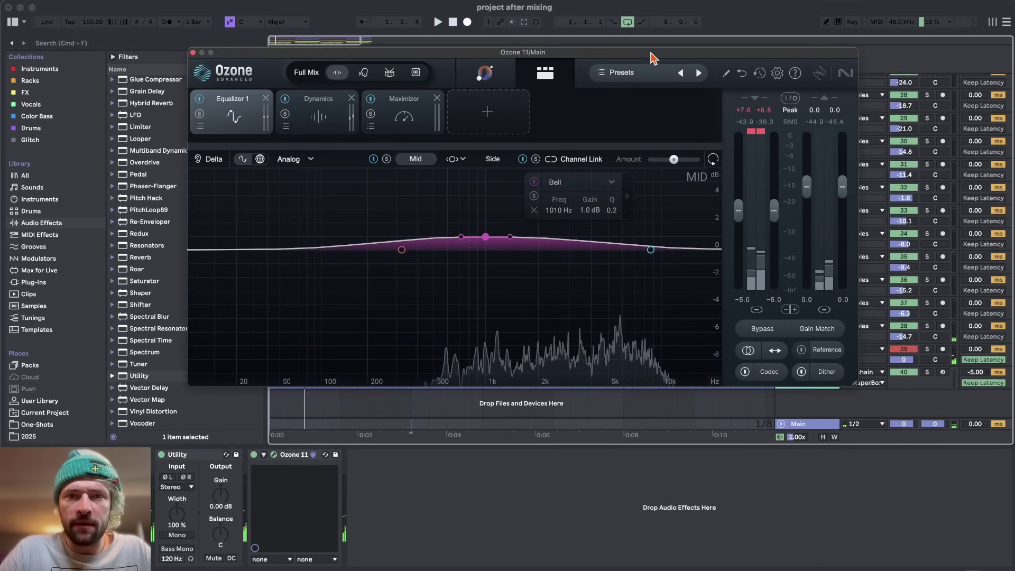
pyautogui.moveTo(650, 53); pyautogui.dragTo(526, 197)
pyautogui.scroll(6, 540, 174)
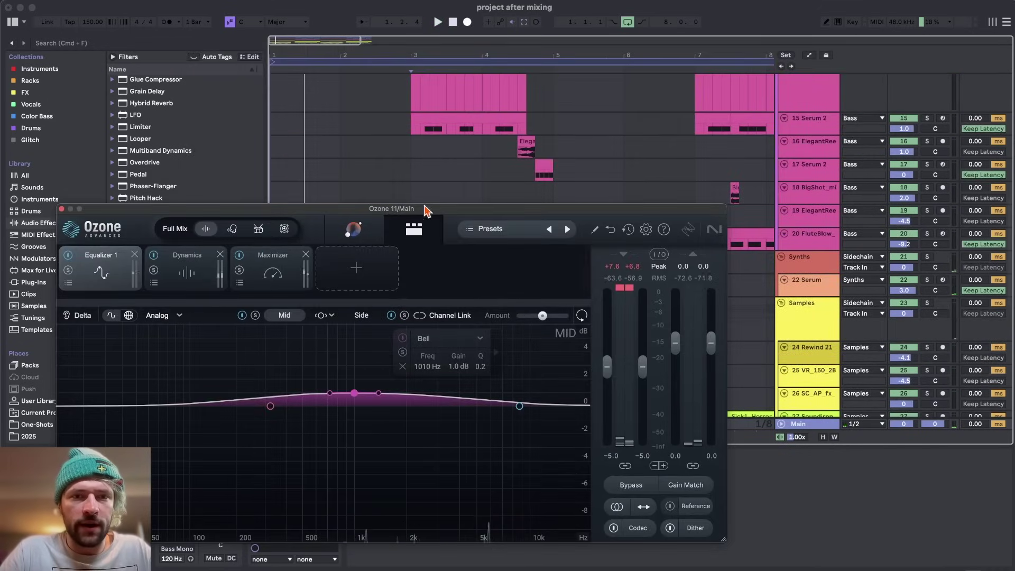
pyautogui.moveTo(426, 210); pyautogui.dragTo(598, 120)
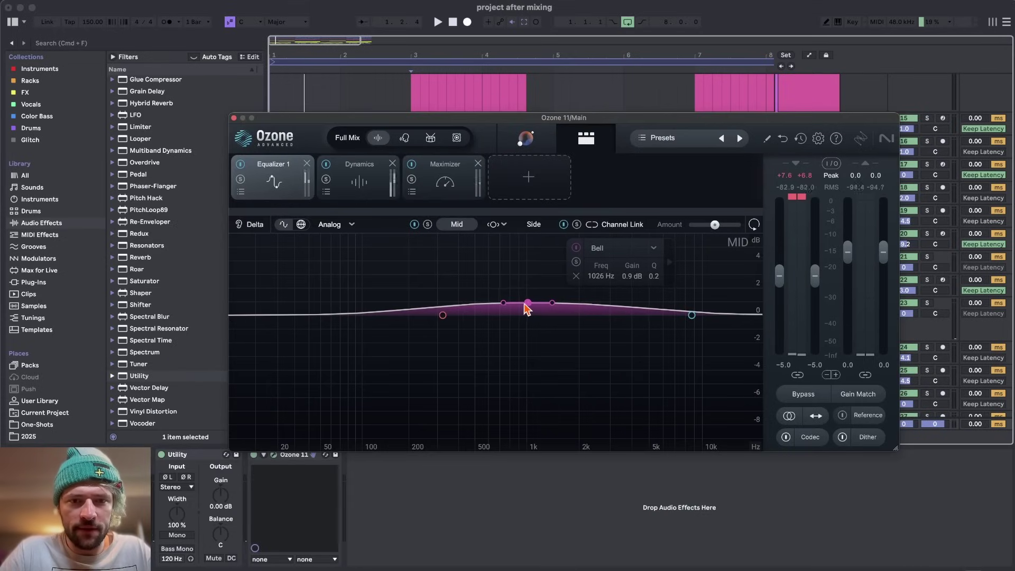
pyautogui.moveTo(527, 308); pyautogui.dragTo(526, 307)
# Step: Listen to the mix with the Mid boost and watch the band compression in the Dynamics module
pyautogui.press('space')
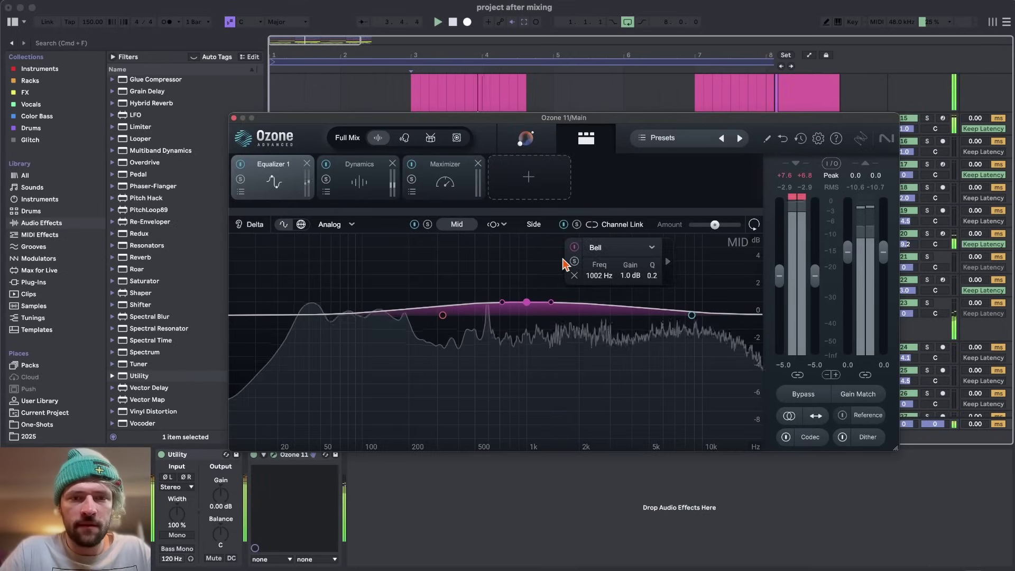
pyautogui.press('space')
pyautogui.click(355, 182)
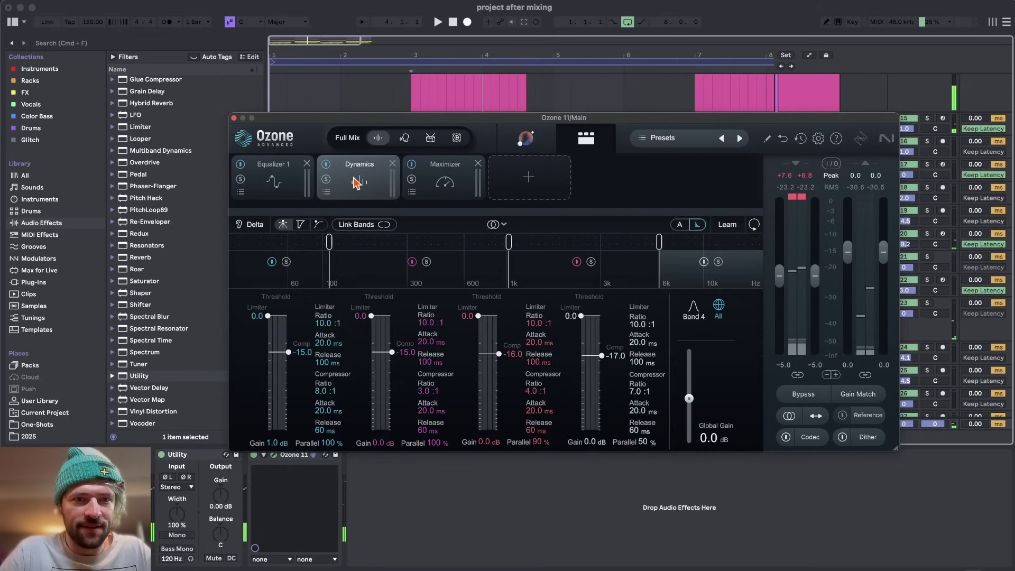
pyautogui.press('space')
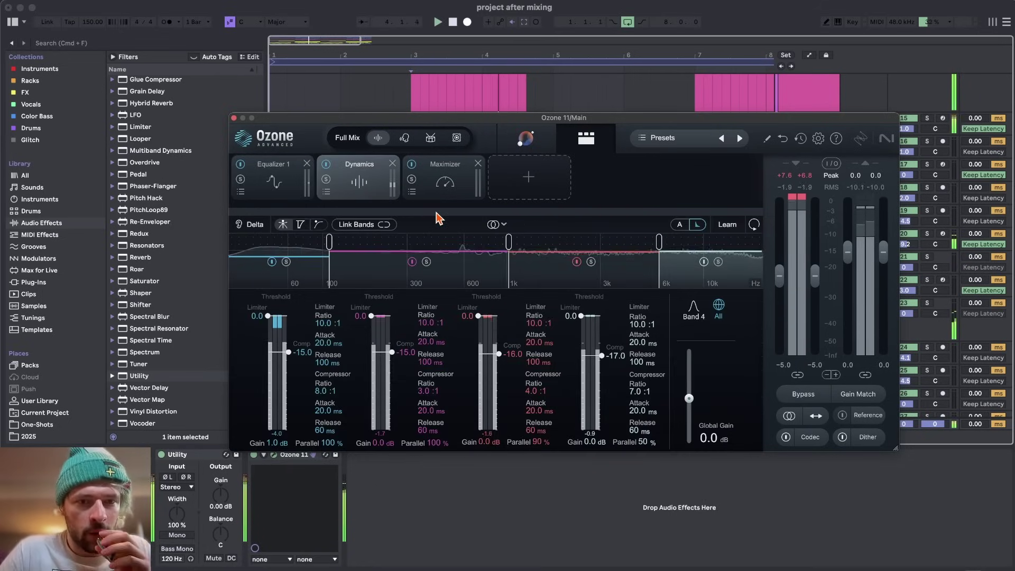
# Step: Raise the Maximizer's Gain to +8.0 dB while listening to the drop
pyautogui.click(444, 177)
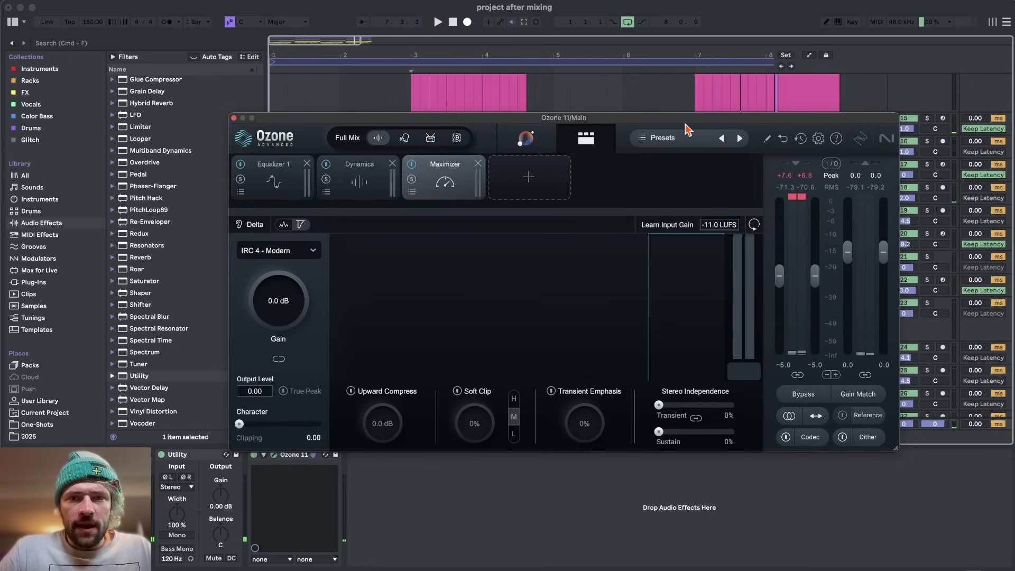
pyautogui.moveTo(688, 129); pyautogui.dragTo(548, 122)
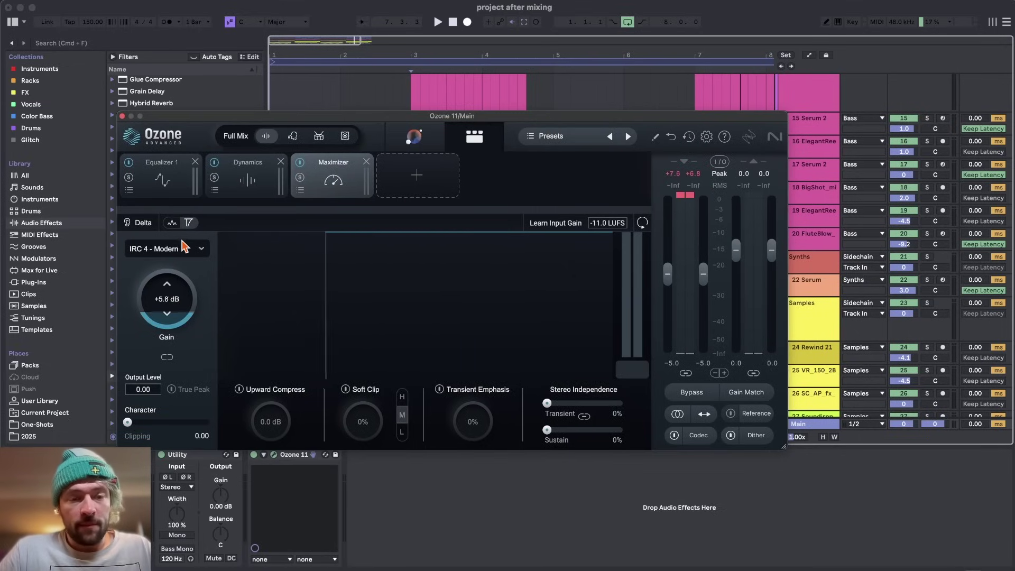
pyautogui.click(172, 222)
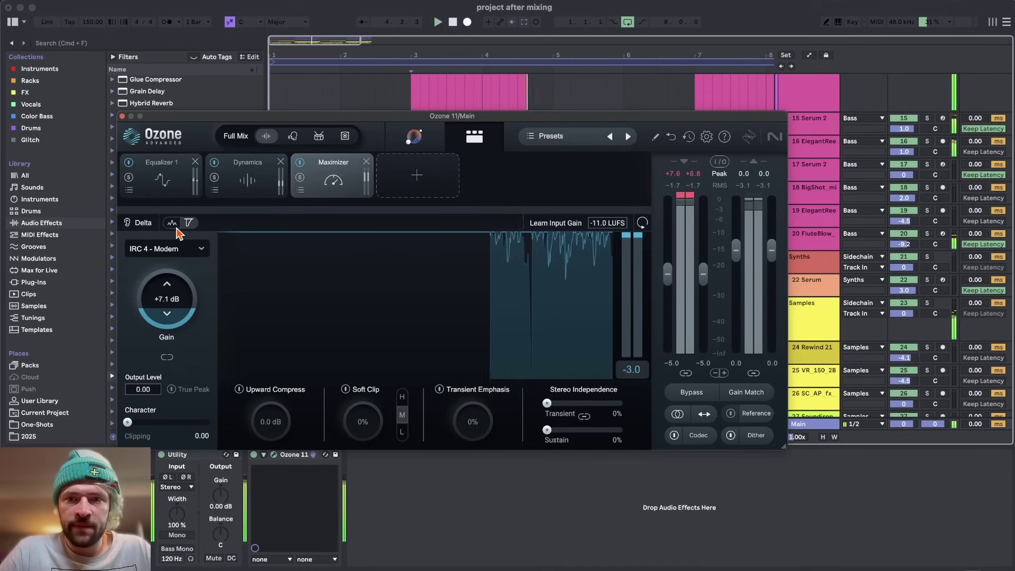
pyautogui.moveTo(178, 216); pyautogui.dragTo(178, 213)
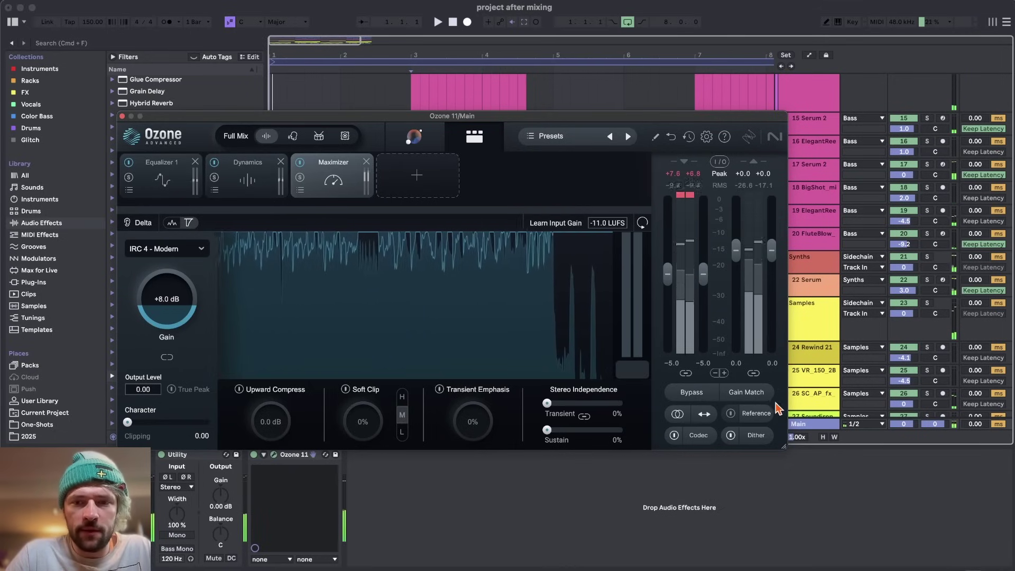
# Step: Enable Gain Match in Ozone and bypass the Maximizer module
pyautogui.click(746, 391)
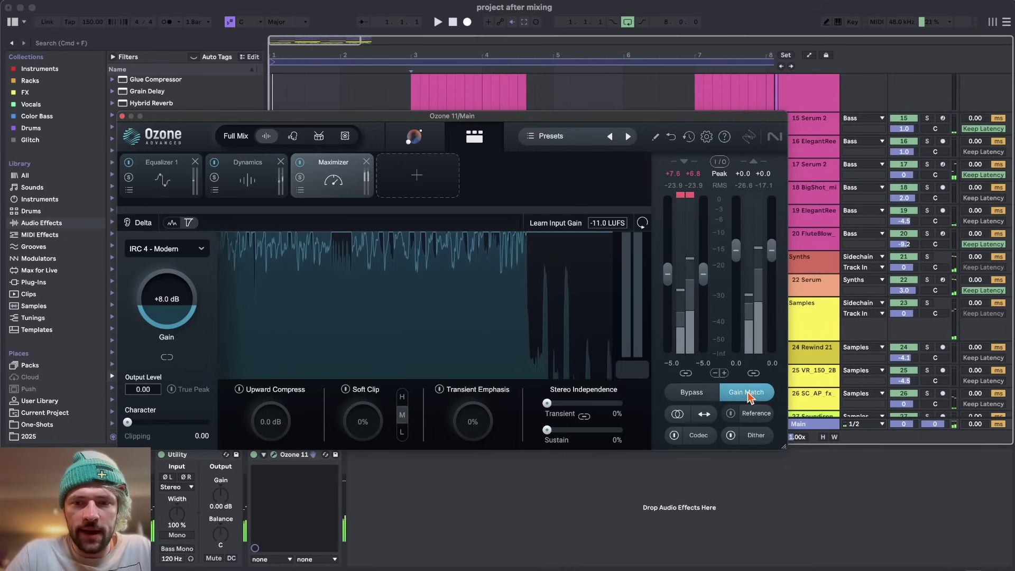
pyautogui.click(300, 162)
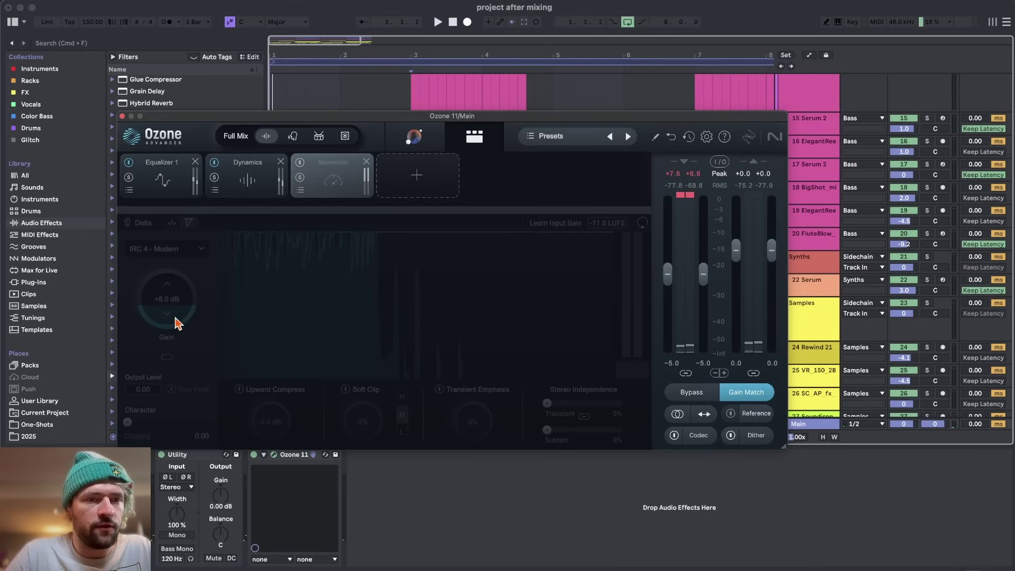
pyautogui.click(266, 185)
pyautogui.click(325, 181)
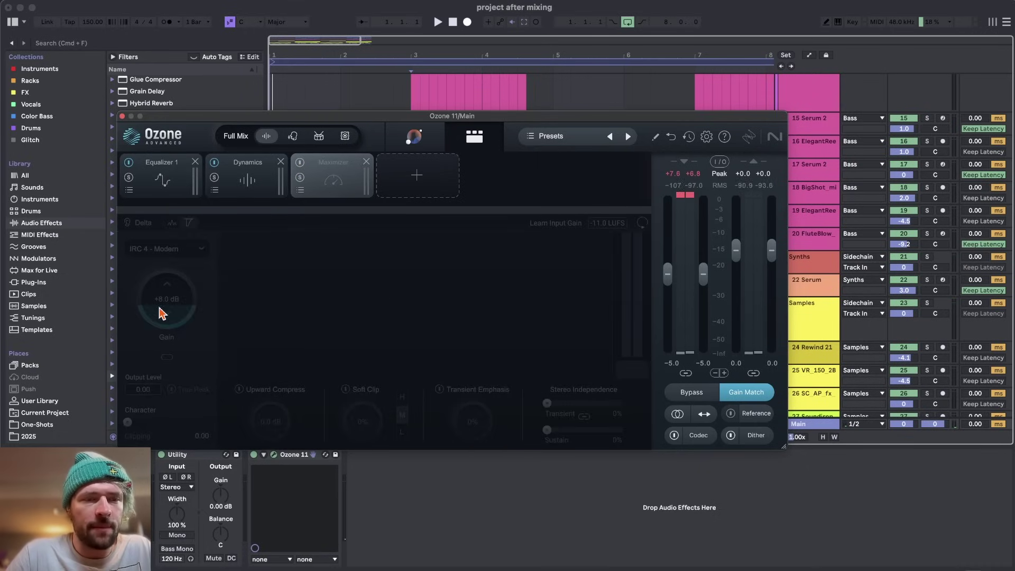
# Step: Switch to the Session view mixer and adjust a Mid bell around 5.6 kHz in Equalizer 1 during playback
pyautogui.click(122, 117)
pyautogui.press('Tab')
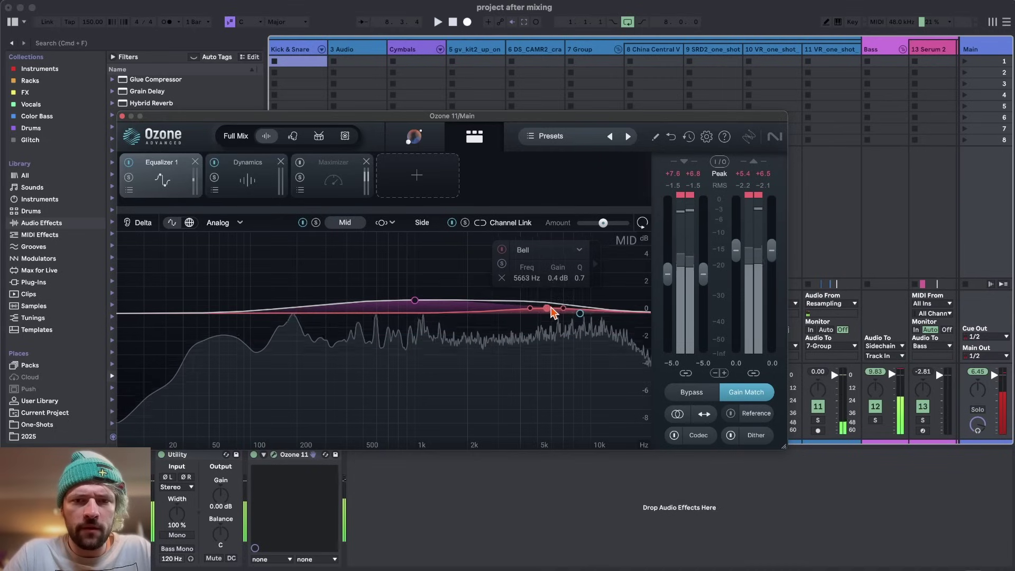
pyautogui.moveTo(550, 310); pyautogui.dragTo(565, 328)
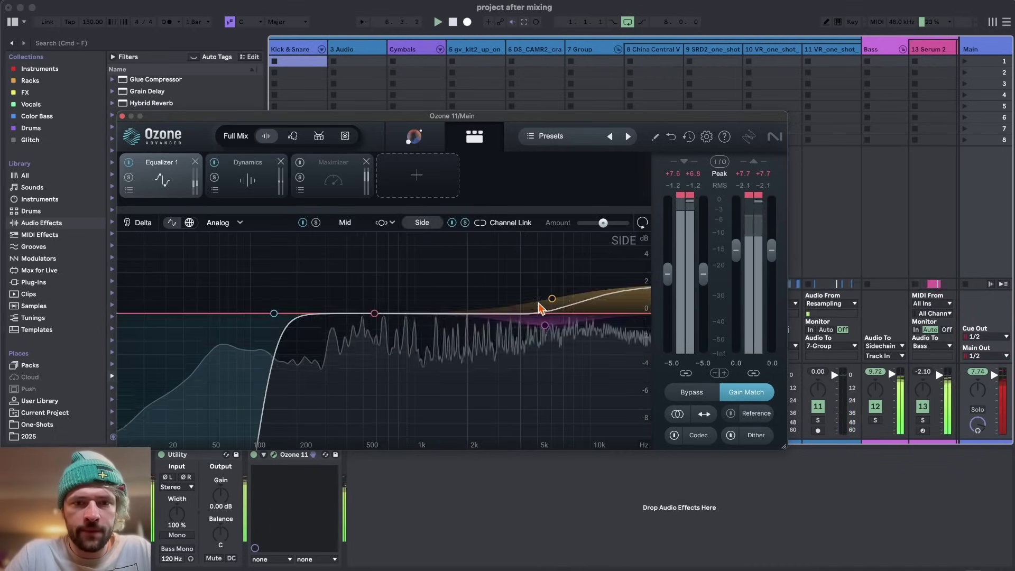
# Step: Cut the Side channel with bells at about 11288 Hz (-1.1 dB, Q 0.7) and 223 Hz (-2.5 dB, Q 1.1), then view the Mid curve
pyautogui.moveTo(376, 314); pyautogui.dragTo(601, 329)
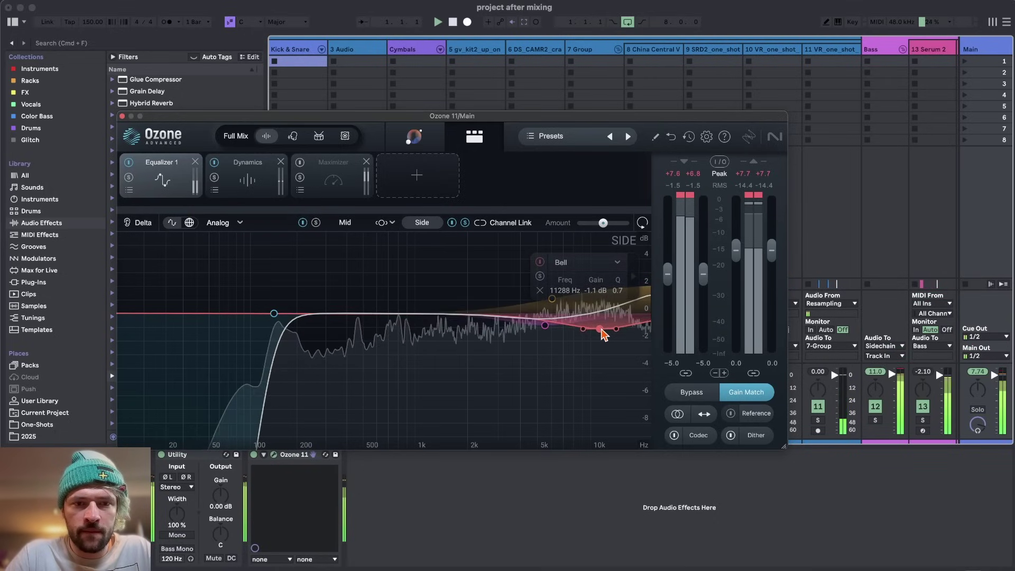
pyautogui.moveTo(325, 313); pyautogui.dragTo(317, 346)
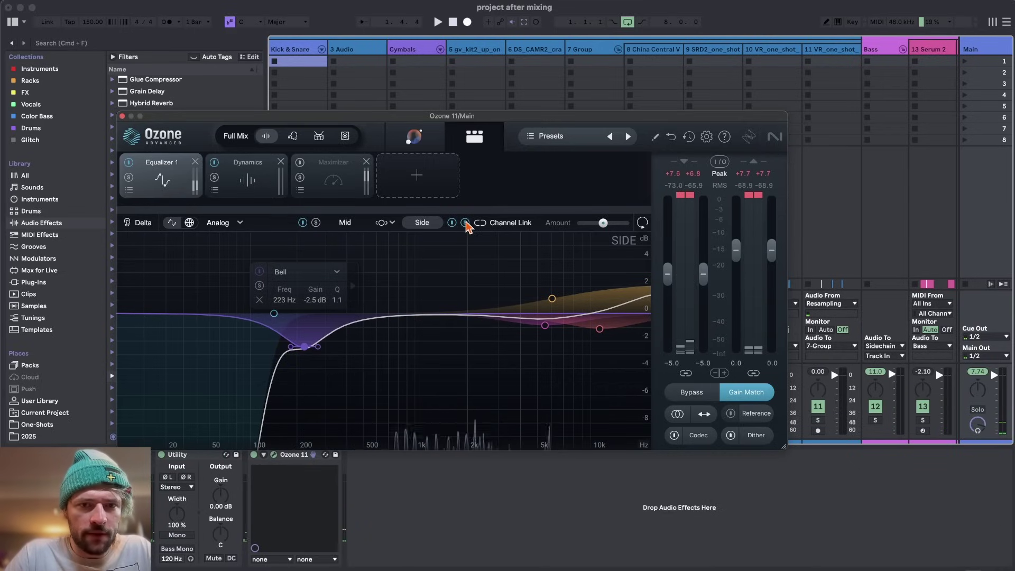
pyautogui.click(345, 223)
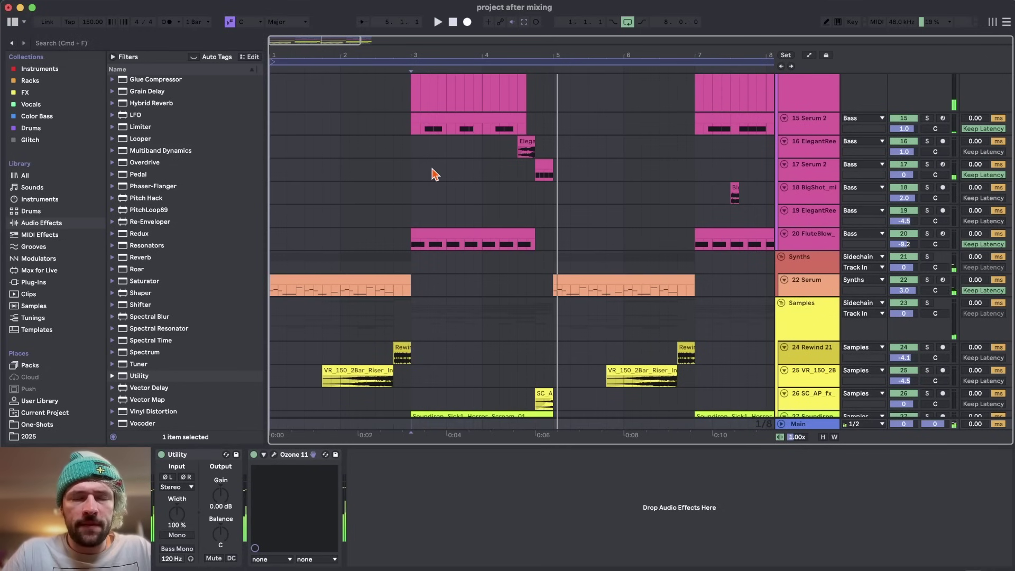
# Step: Save the Live Set as a new file named "project after mastering"
pyautogui.scroll(5, 433, 175)
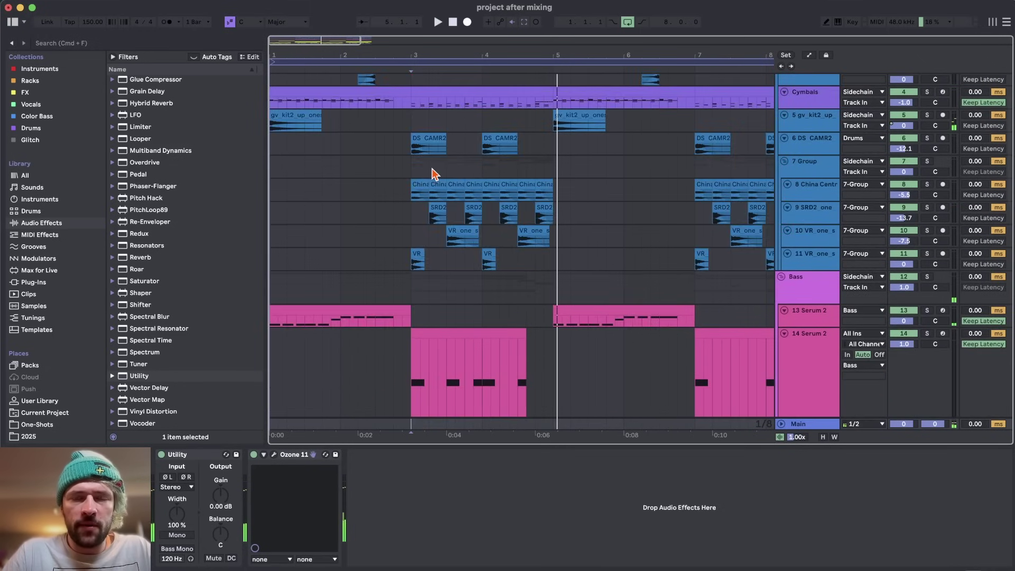
pyautogui.scroll(-10, 433, 175)
pyautogui.scroll(-2, 433, 175)
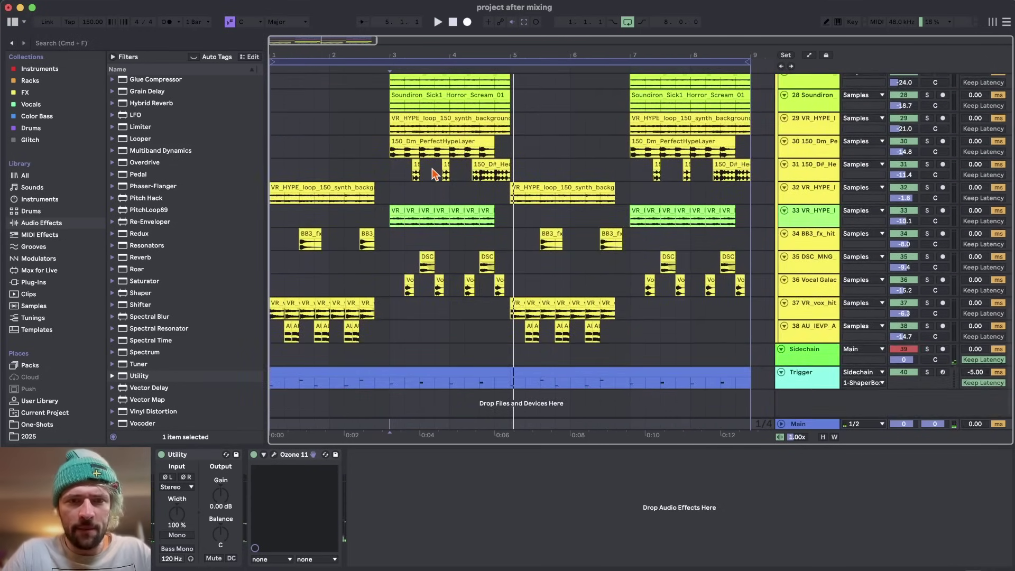
pyautogui.press('super+shift+s')
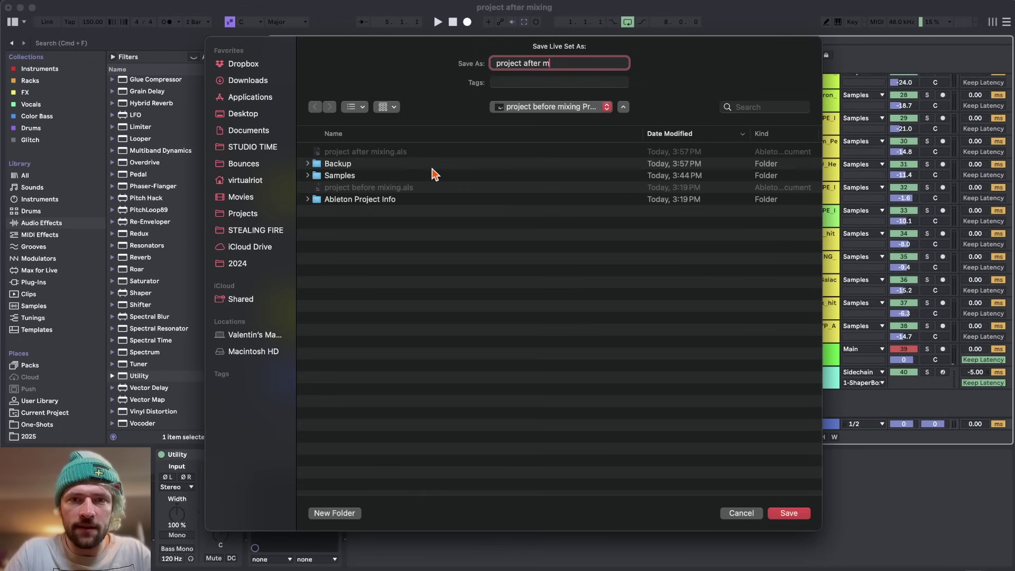
pyautogui.write('g')
pyautogui.press('Return')
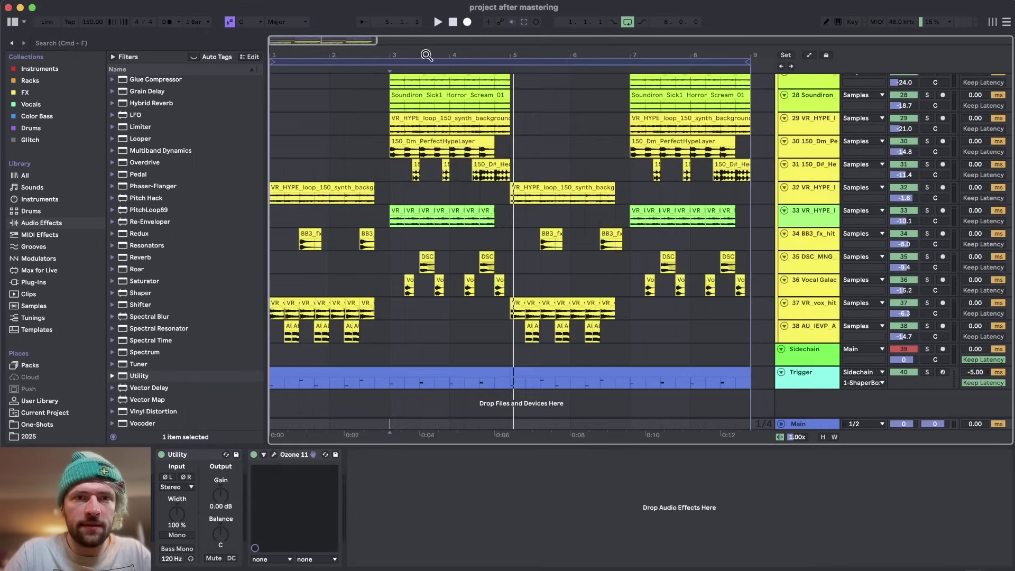
# Step: Select the whole loop range in the arrangement and export it as an audio file
pyautogui.click(410, 58)
pyautogui.press('super+shift+r')
pyautogui.press('Return')
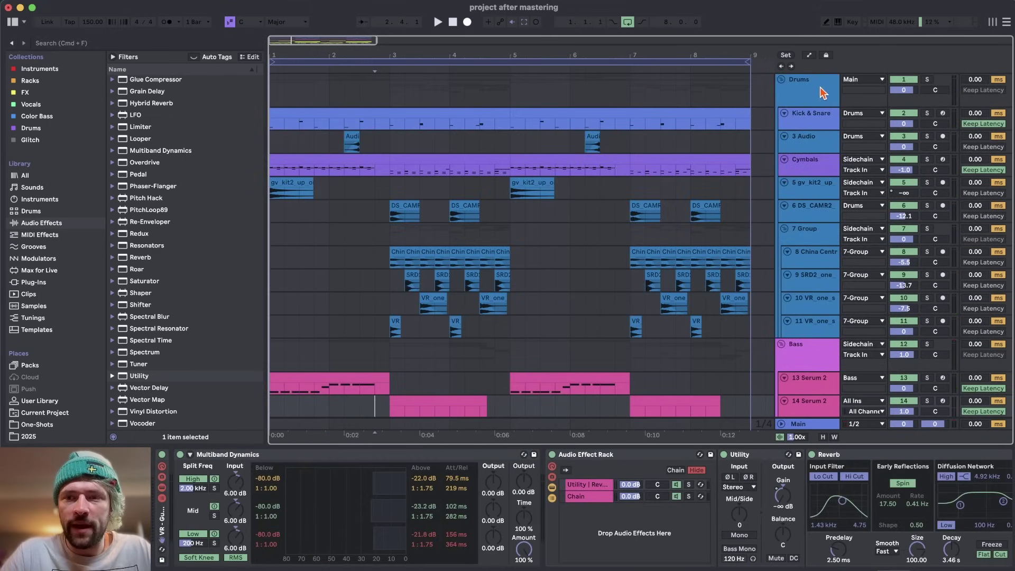
pyautogui.scroll(-15, 819, 312)
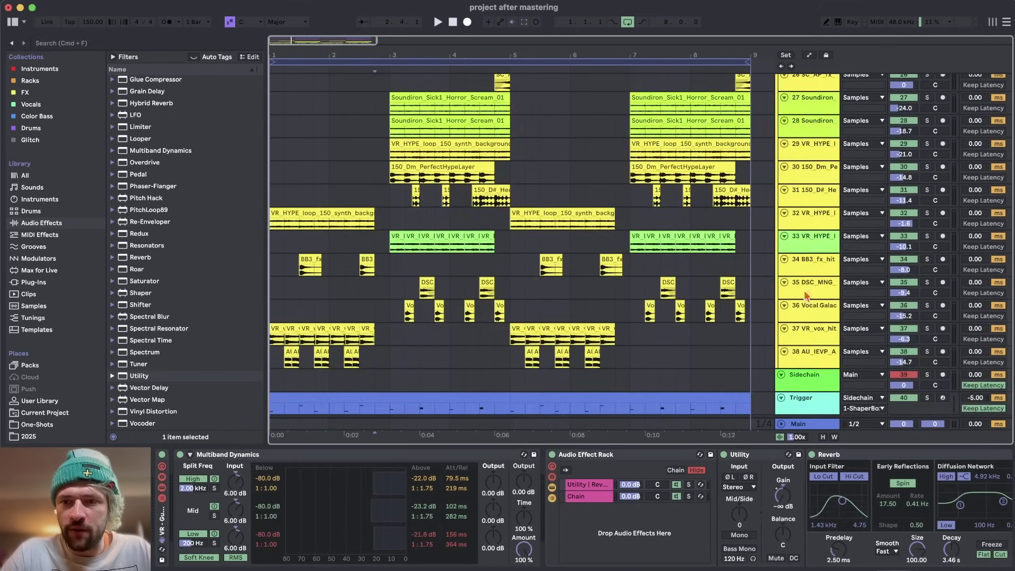
# Step: Solo the Samples group and play the arrangement from the start to hear it on its own
pyautogui.scroll(6, 415, 220)
pyautogui.click(396, 225)
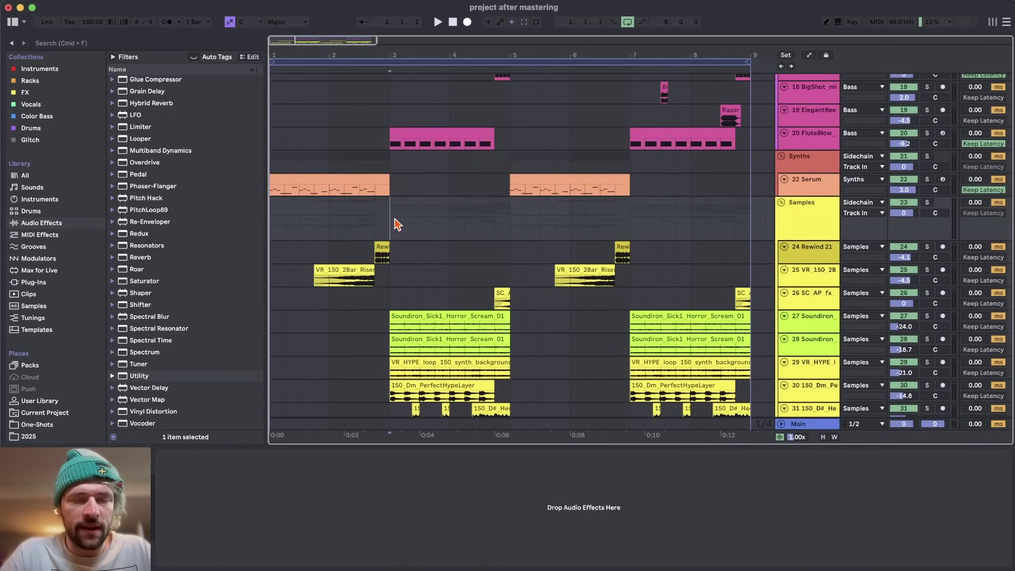
pyautogui.scroll(-5, 396, 224)
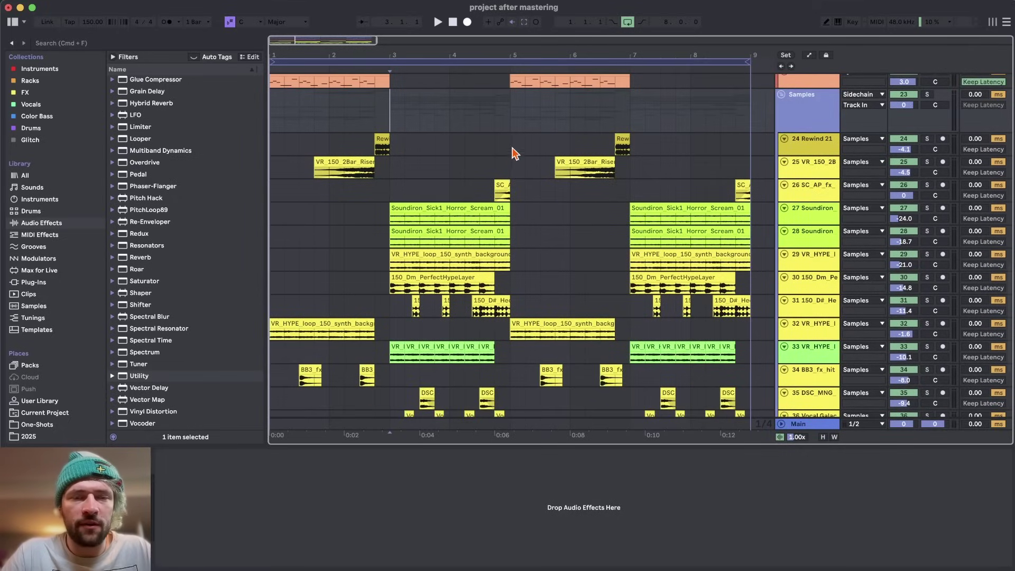
pyautogui.click(928, 96)
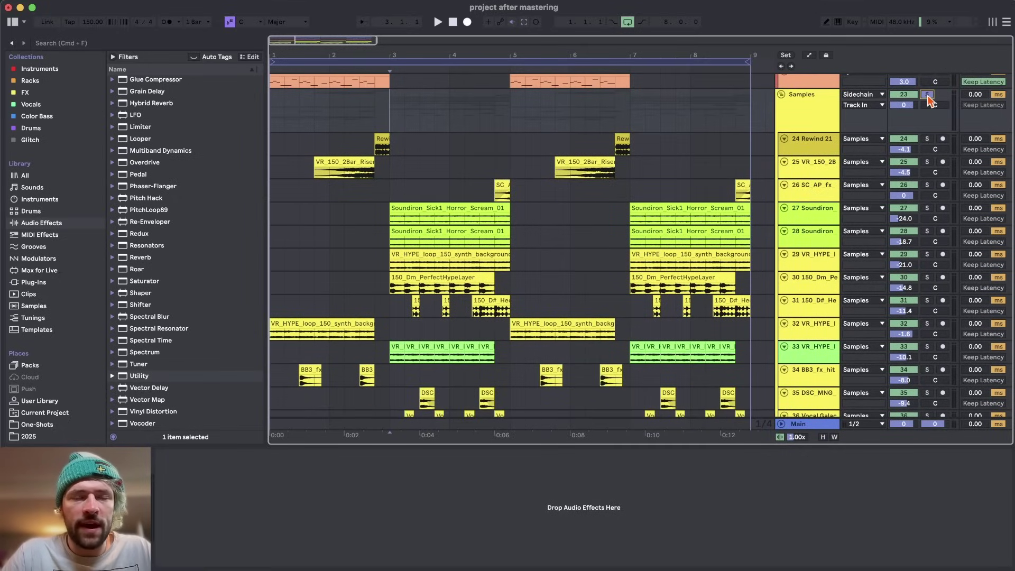
pyautogui.press('space')
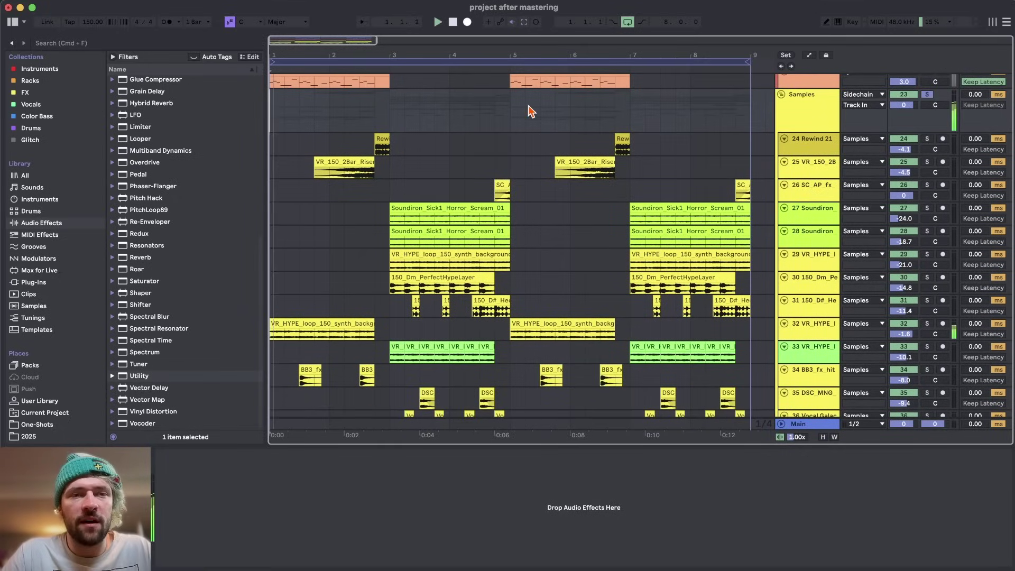
pyautogui.click(389, 116)
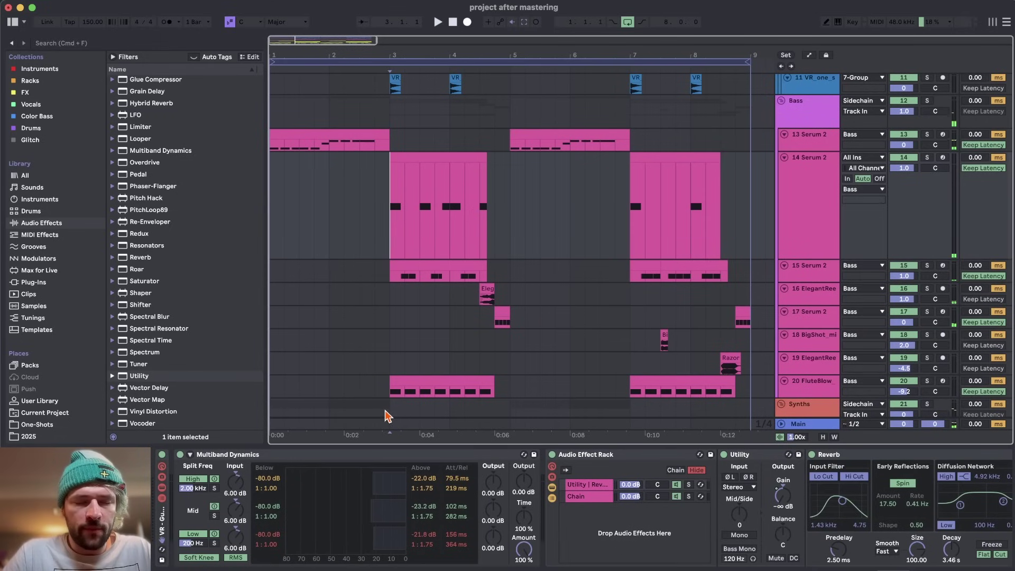
# Step: Unfold the VR - Gunrack rack on the 14 Serum 2 track and look through its device chain
pyautogui.scroll(-3, 418, 251)
pyautogui.hscroll(-2, 347, 467)
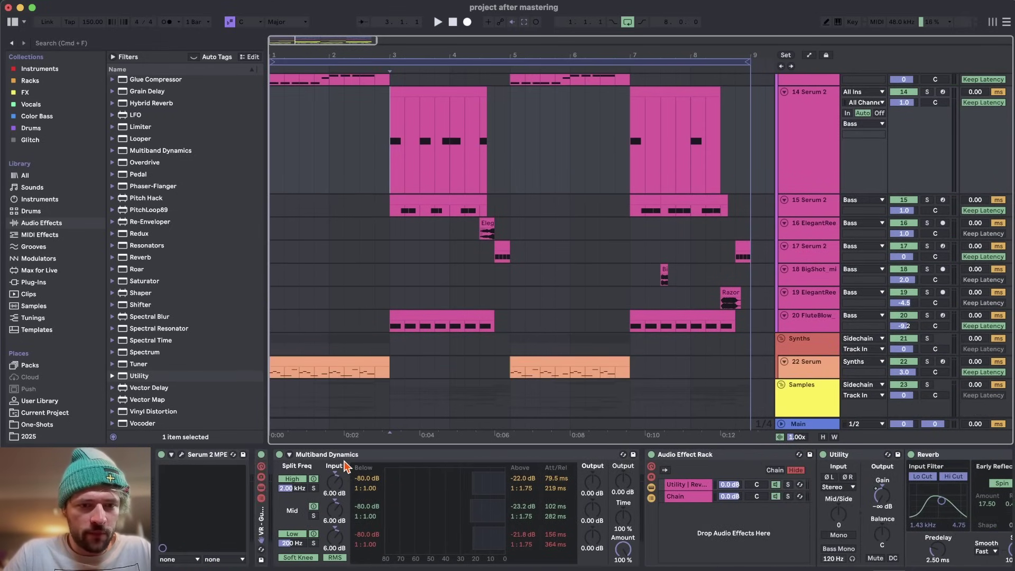
pyautogui.click(384, 455)
pyautogui.hscroll(10, 416, 460)
pyautogui.hscroll(-10, 423, 471)
pyautogui.doubleClick(261, 519)
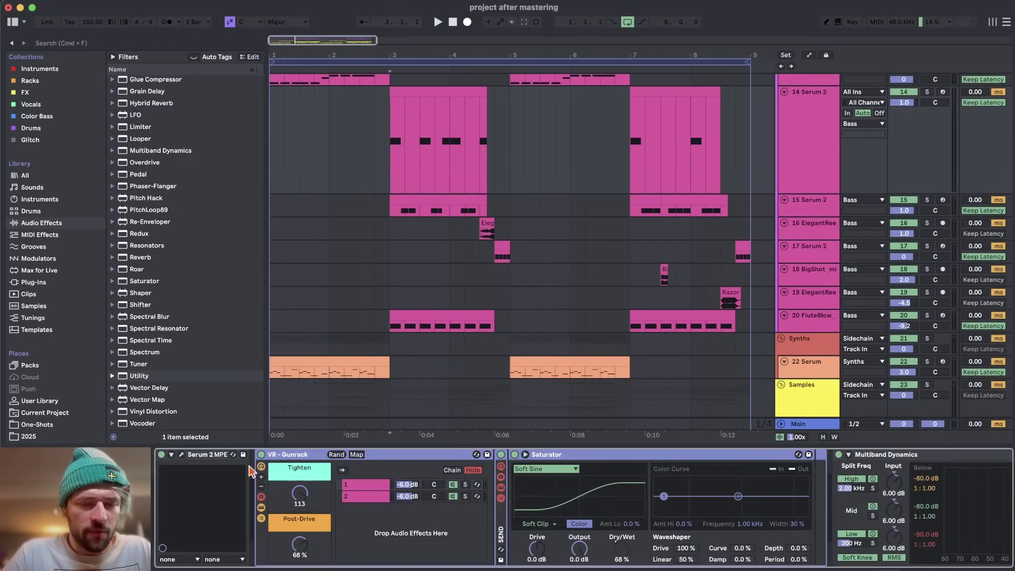
pyautogui.hscroll(10, 290, 460)
pyautogui.hscroll(6, 483, 534)
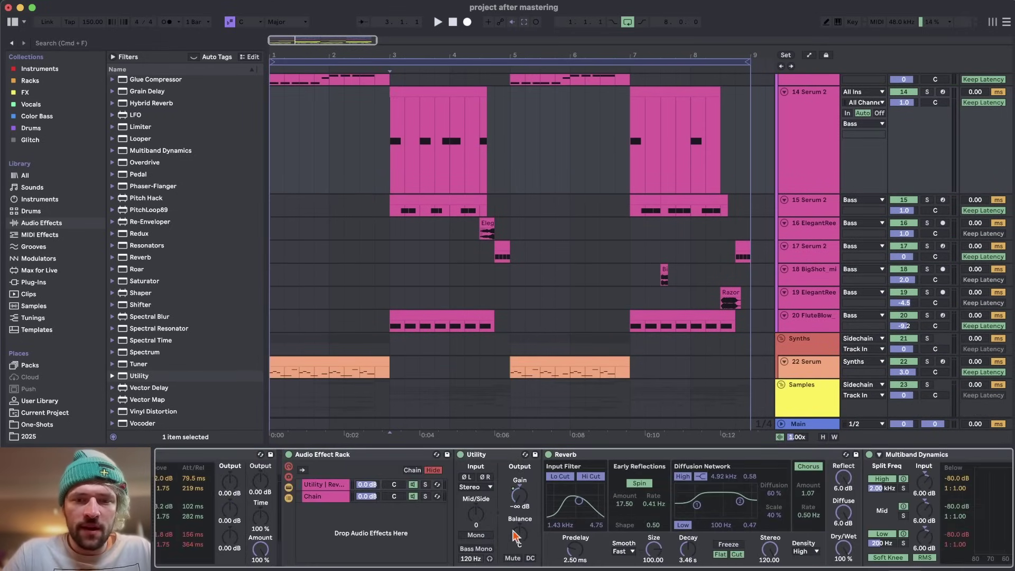
# Step: Examine both chains of the Audio Effect Rack on 14 Serum 2 and the curve of its last EQ Eight
pyautogui.click(341, 497)
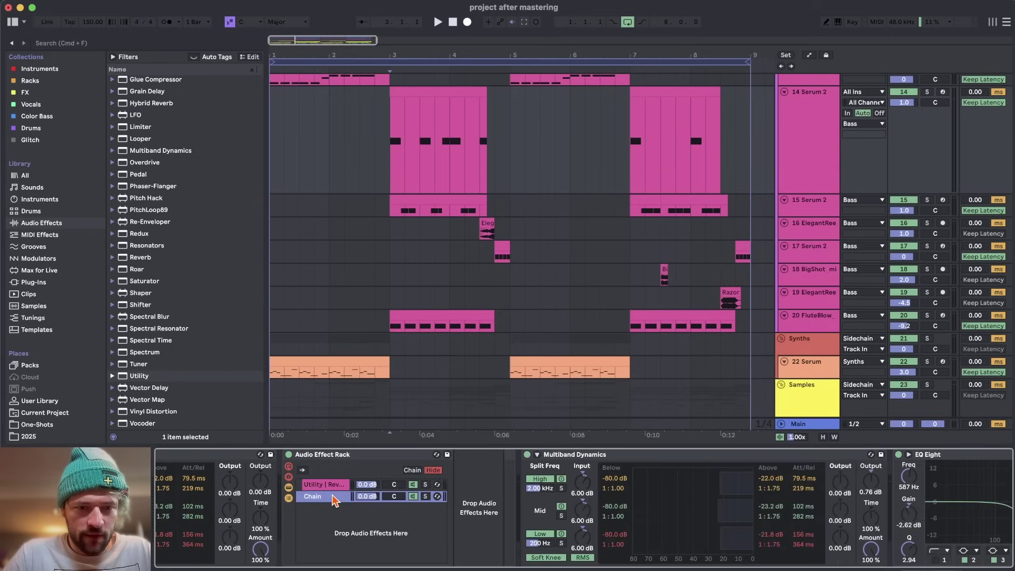
pyautogui.click(335, 485)
pyautogui.hscroll(10, 600, 494)
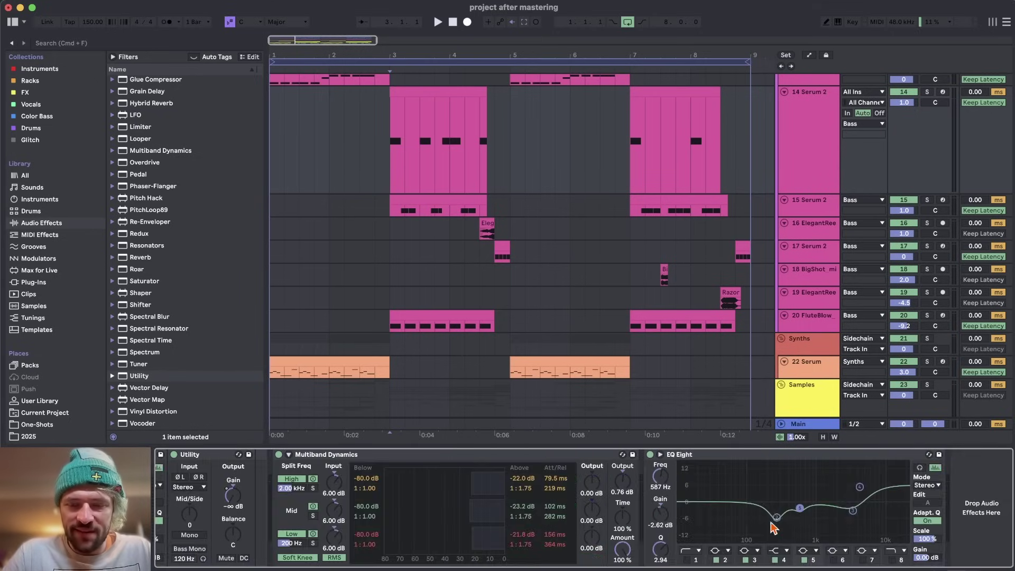
pyautogui.hscroll(-5, 664, 516)
pyautogui.hscroll(10, 664, 516)
pyautogui.hscroll(-8, 376, 486)
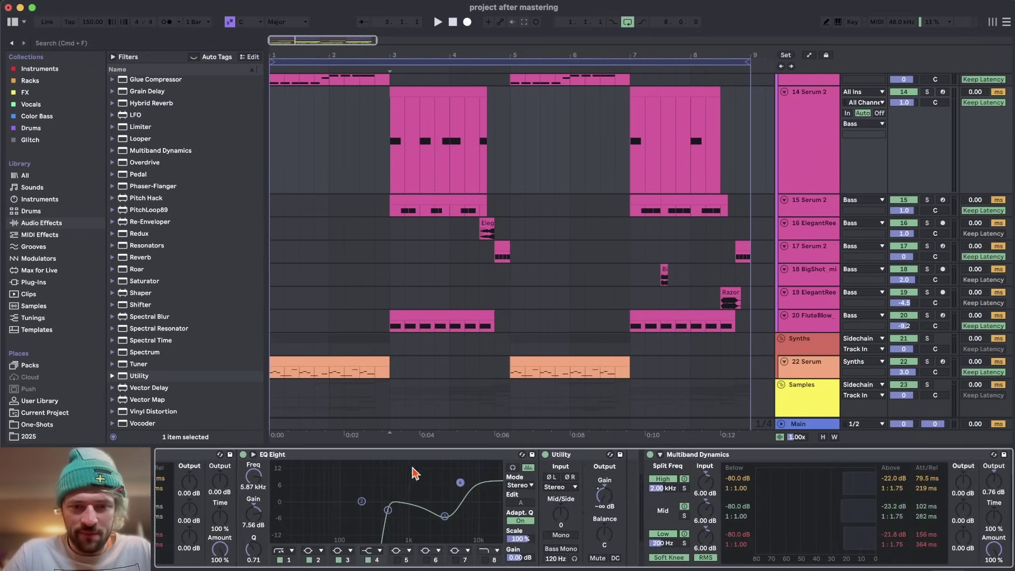
pyautogui.hscroll(6, 573, 513)
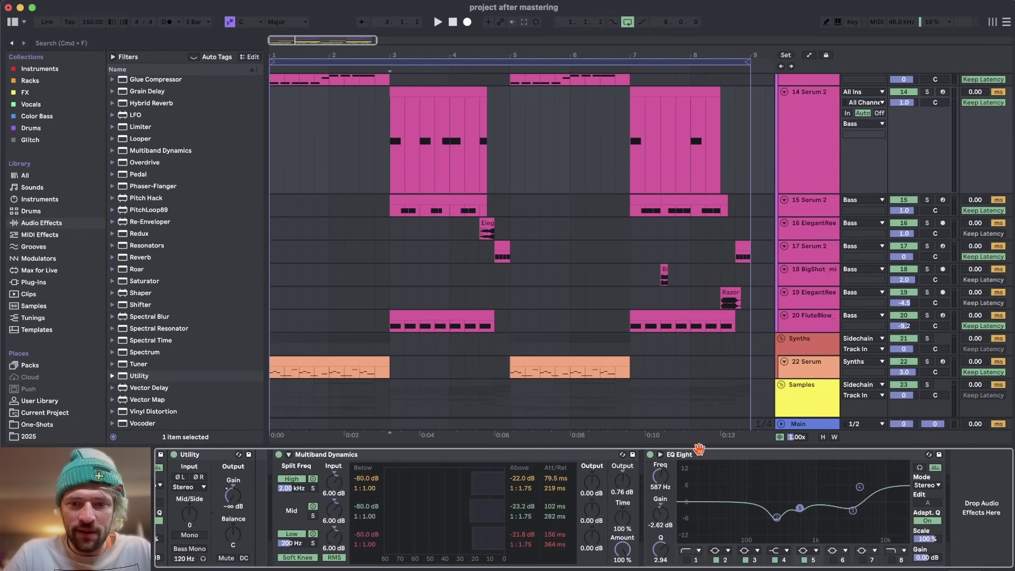
pyautogui.click(853, 511)
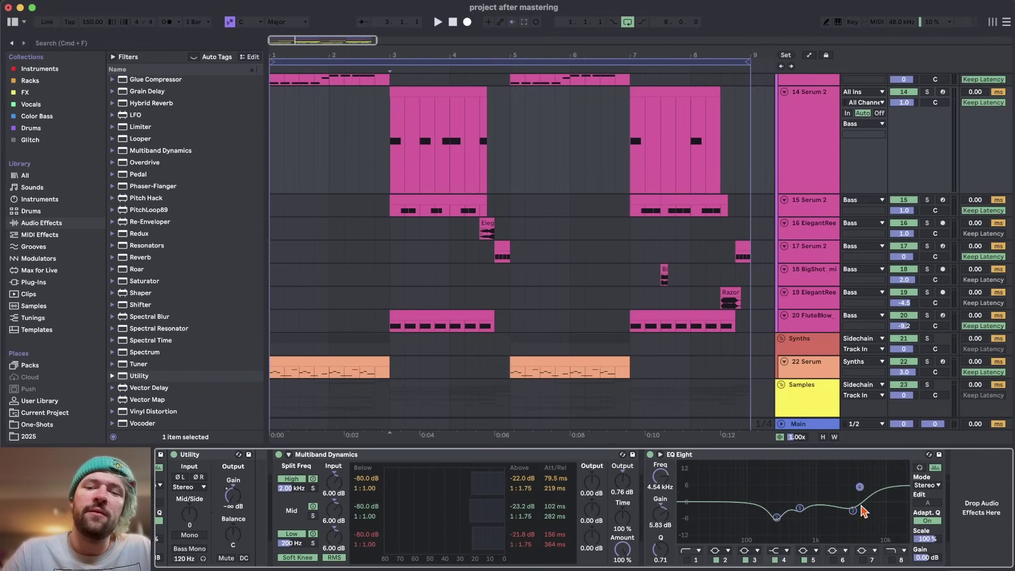
# Step: View the OTT, EQ Eight and Auto Pan devices on the 32 VR_HYPE synth background track
pyautogui.click(380, 331)
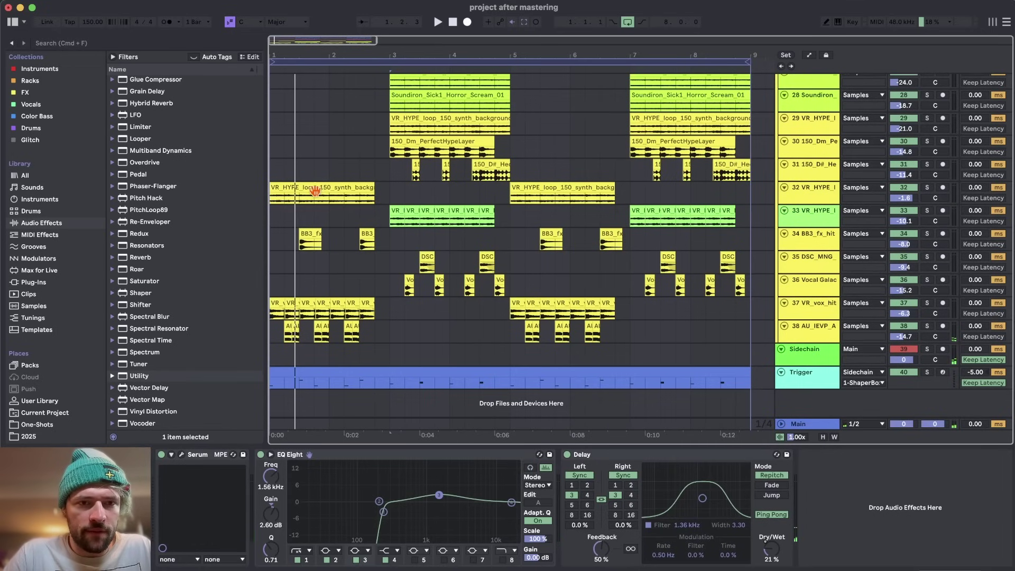
pyautogui.click(315, 192)
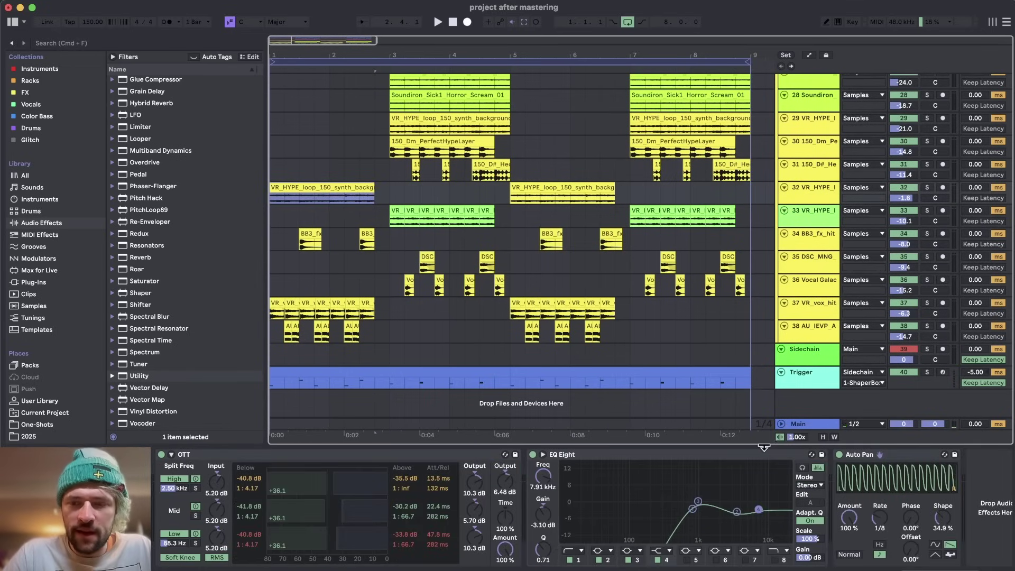
pyautogui.click(895, 458)
pyautogui.scroll(5, 637, 212)
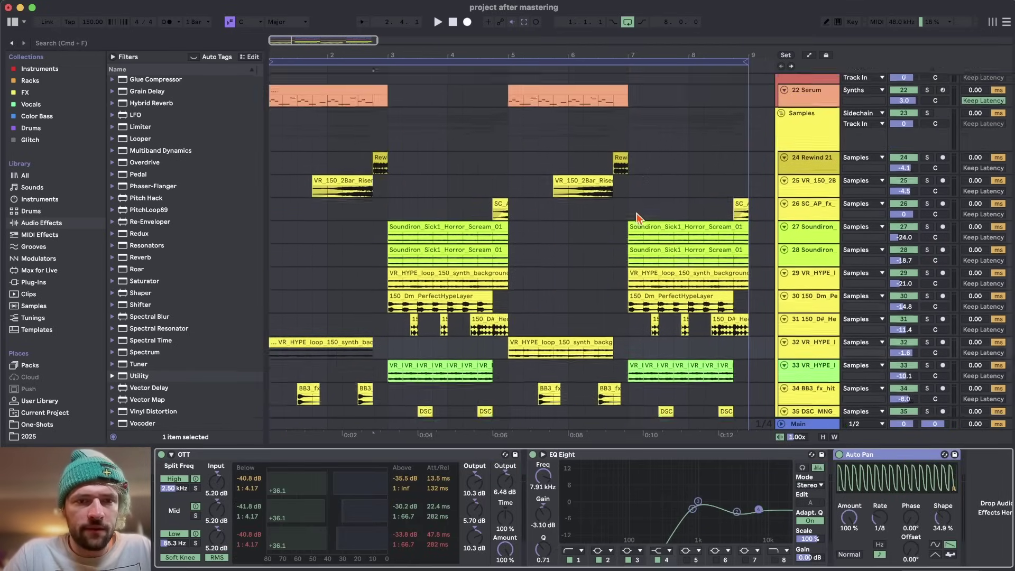
# Step: Select the 7 Group percussion tracks, solo the group and play it from bar 3
pyautogui.click(385, 196)
pyautogui.scroll(10, 391, 201)
pyautogui.scroll(-5, 423, 233)
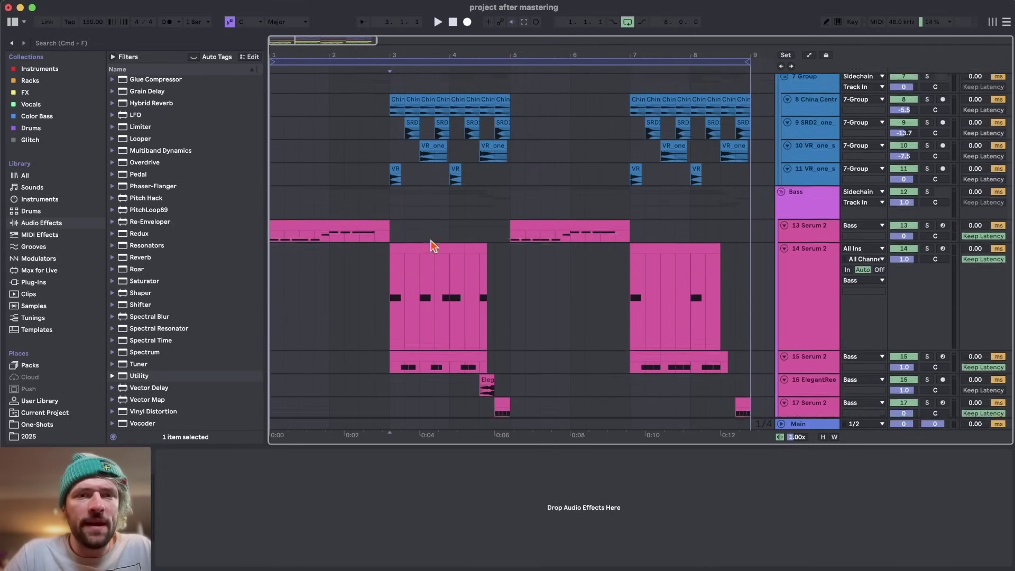
pyautogui.scroll(5, 430, 241)
pyautogui.click(391, 219)
pyautogui.click(813, 227)
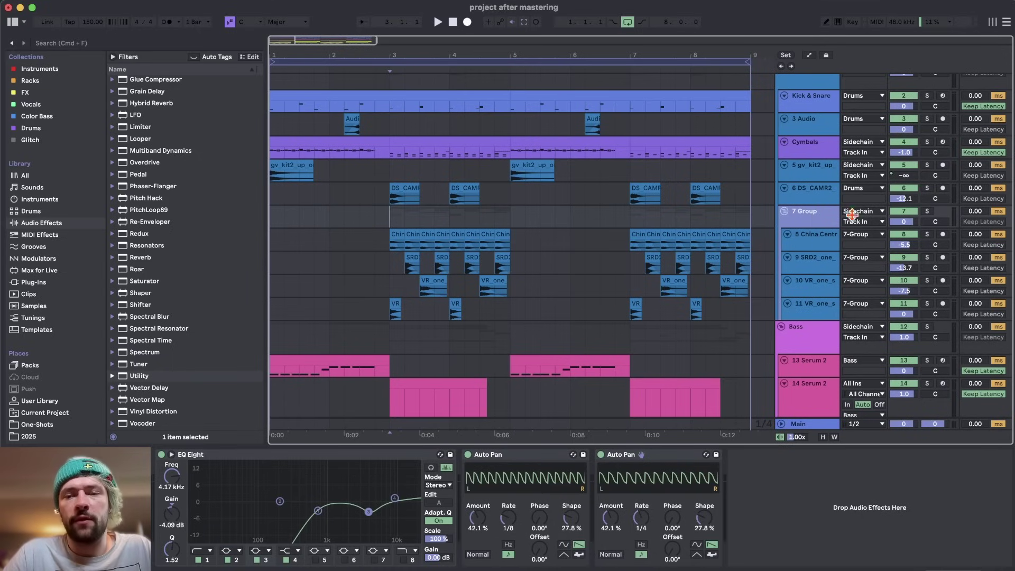
pyautogui.click(927, 211)
pyautogui.press('space')
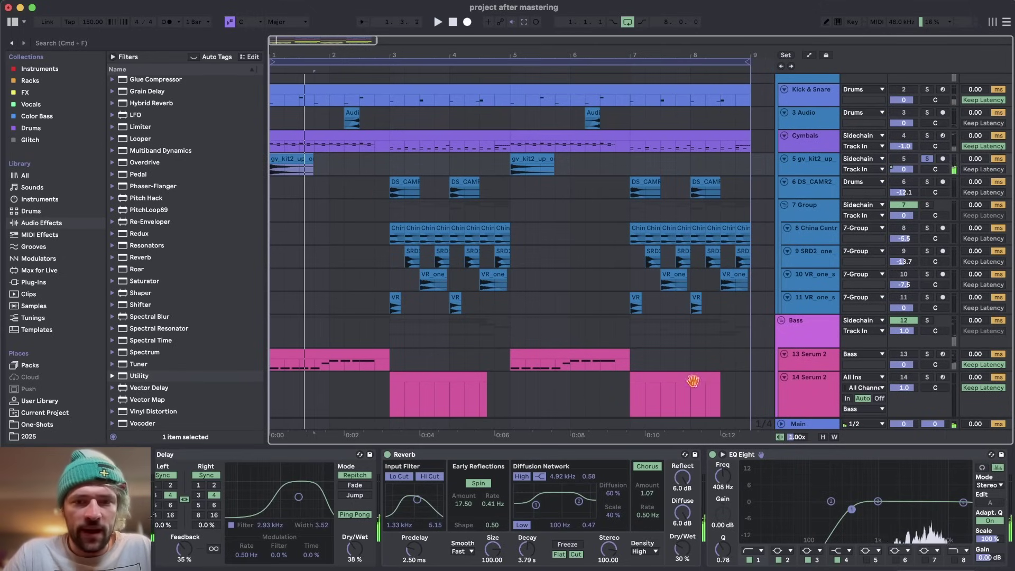
# Step: Shape an EQ Eight bell cut on the 5 gv_kit2_up track to about 5.74 kHz, -5.48 dB, Q 1.58
pyautogui.moveTo(877, 501); pyautogui.dragTo(929, 463)
pyautogui.moveTo(734, 560)
pyautogui.mouseDown()
pyautogui.moveTo(731, 542)
pyautogui.moveTo(731, 561)
pyautogui.mouseUp()
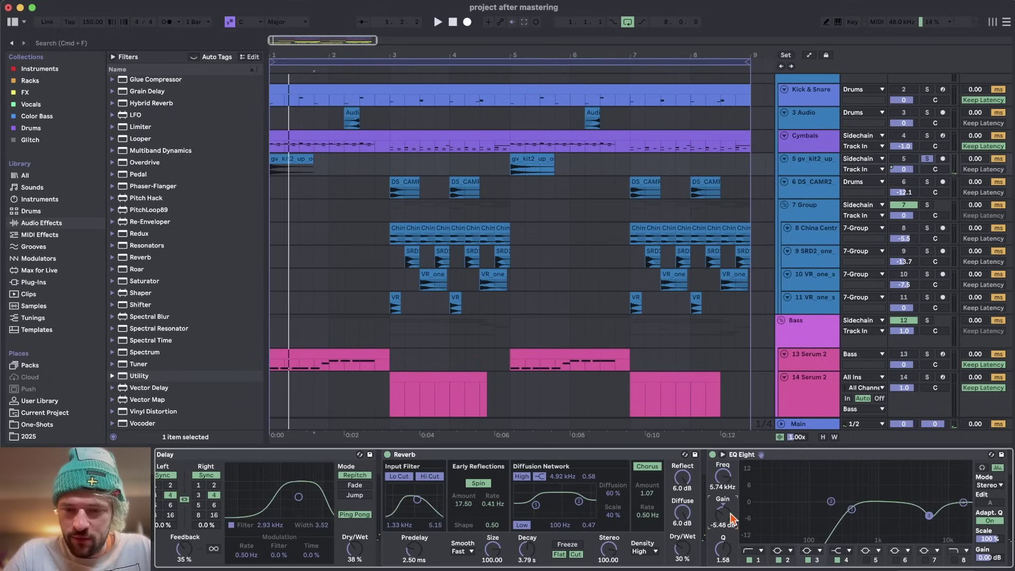
pyautogui.press('space')
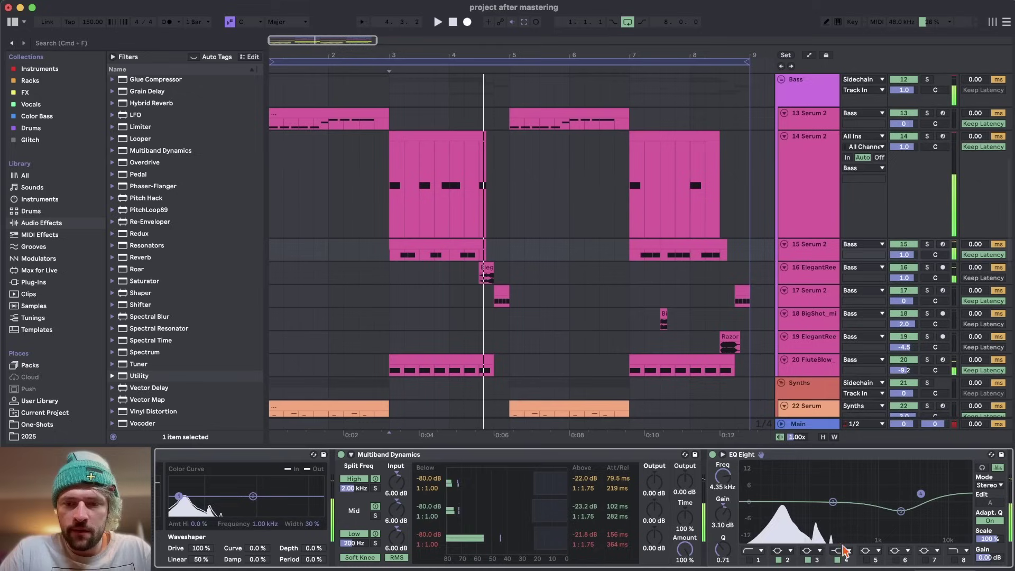
# Step: Play the bass from bar 3 and review the signal flow through the 14 Serum 2 device chain
pyautogui.click(391, 196)
pyautogui.press('space')
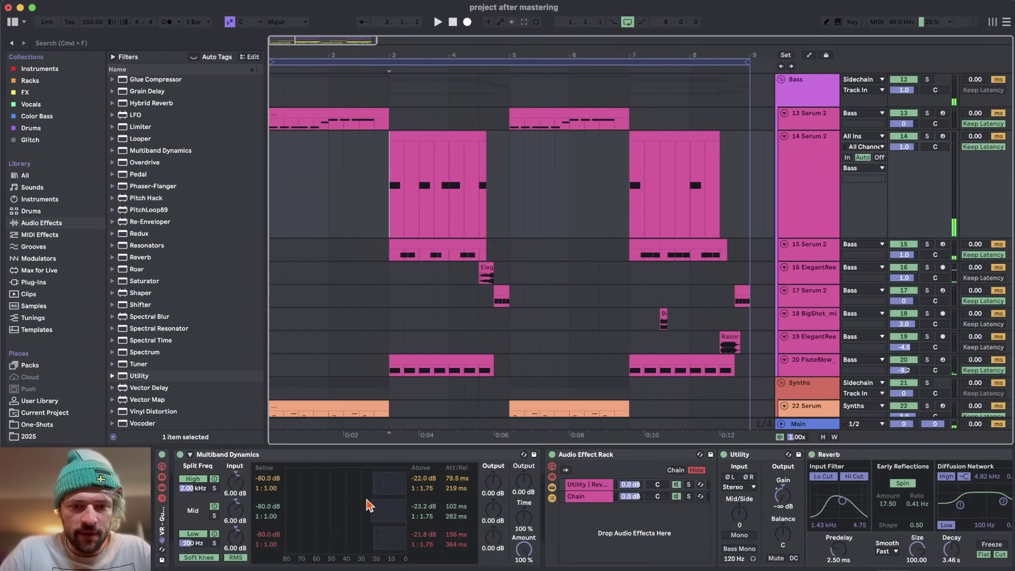
pyautogui.press('space')
pyautogui.hscroll(10, 369, 505)
pyautogui.hscroll(-7, 439, 515)
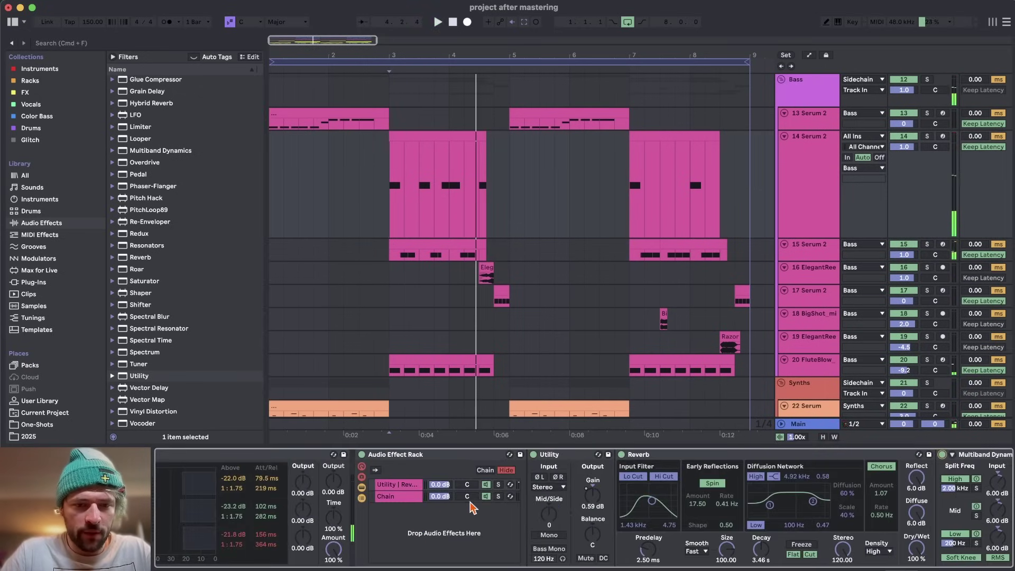
pyautogui.hscroll(-4, 473, 508)
# Step: Lower the Utility and Reverb chain of the Audio Effect Rack to -inf dB during playback from bar 3, then raise it again
pyautogui.click(487, 497)
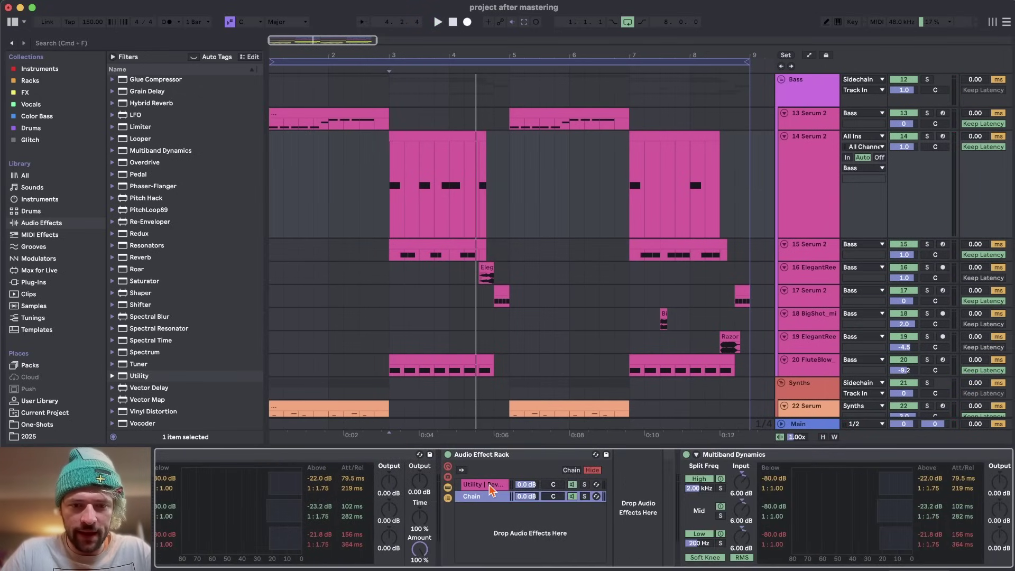
pyautogui.click(490, 485)
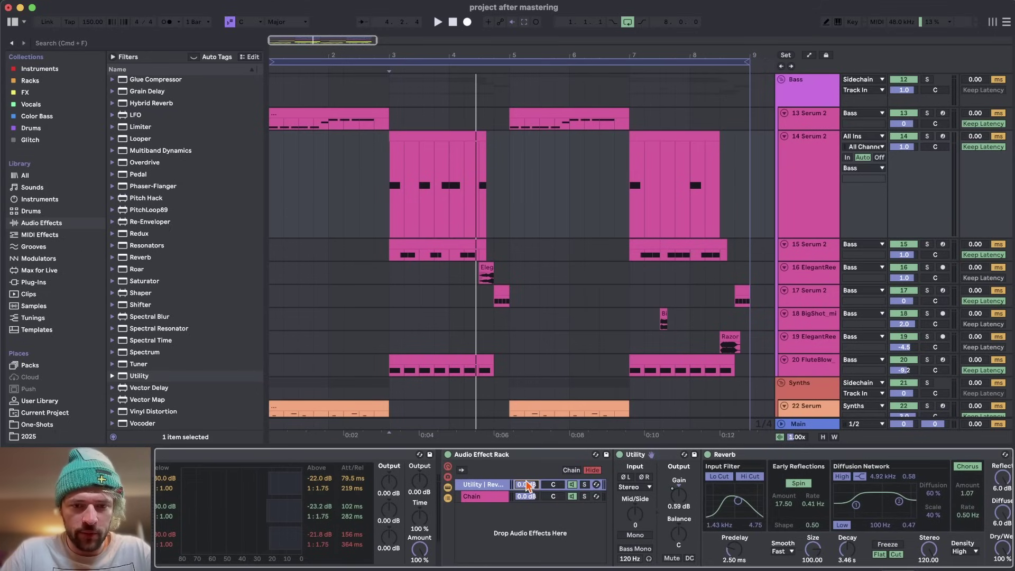
pyautogui.moveTo(529, 485); pyautogui.dragTo(529, 550)
pyautogui.press('space')
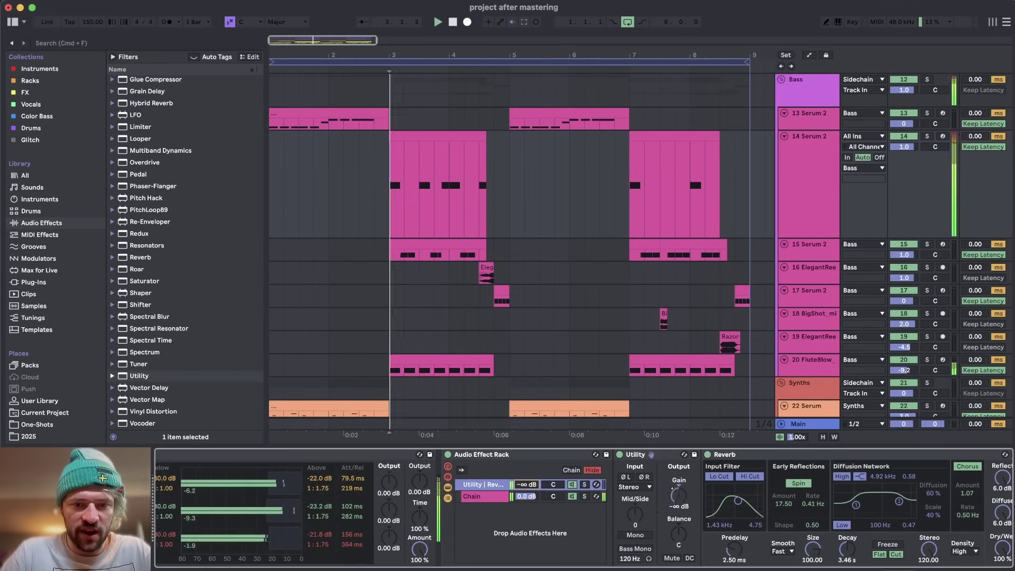
pyautogui.moveTo(527, 485)
pyautogui.mouseDown()
pyautogui.moveTo(528, 455)
pyautogui.moveTo(528, 474)
pyautogui.mouseUp()
pyautogui.press('space')
pyautogui.press('space')
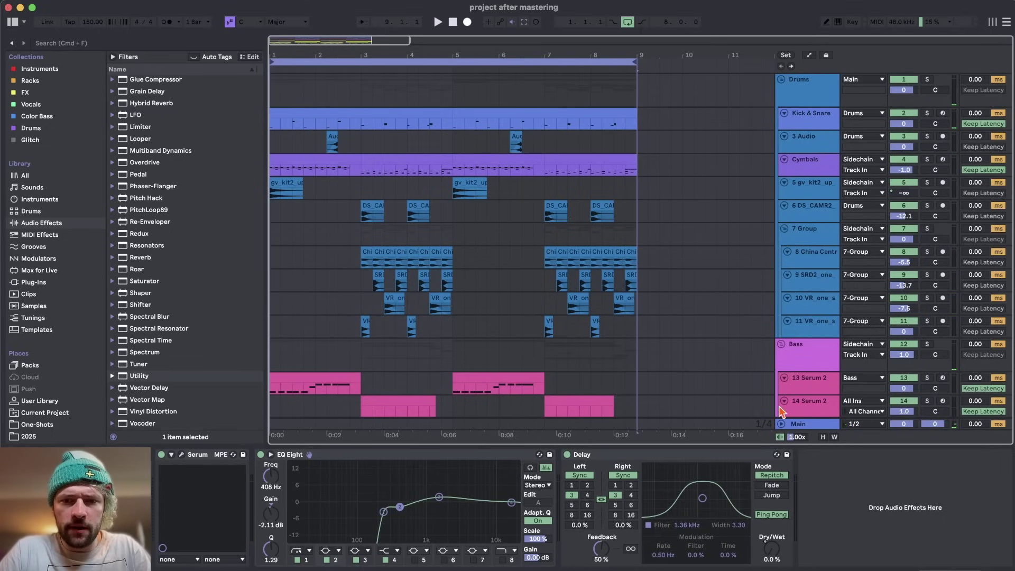
# Step: In Ozone 11 on the Main track, set the Dynamics Band 4 Parallel amount to 60% during playback, then close the plug-in window
pyautogui.click(799, 425)
pyautogui.click(274, 454)
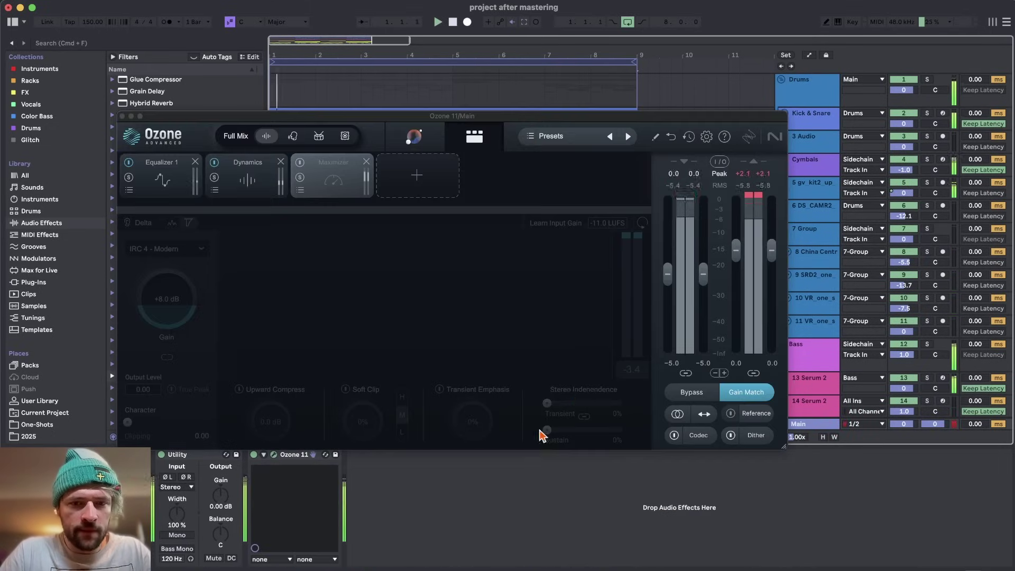
pyautogui.click(288, 195)
pyautogui.moveTo(540, 443); pyautogui.dragTo(542, 438)
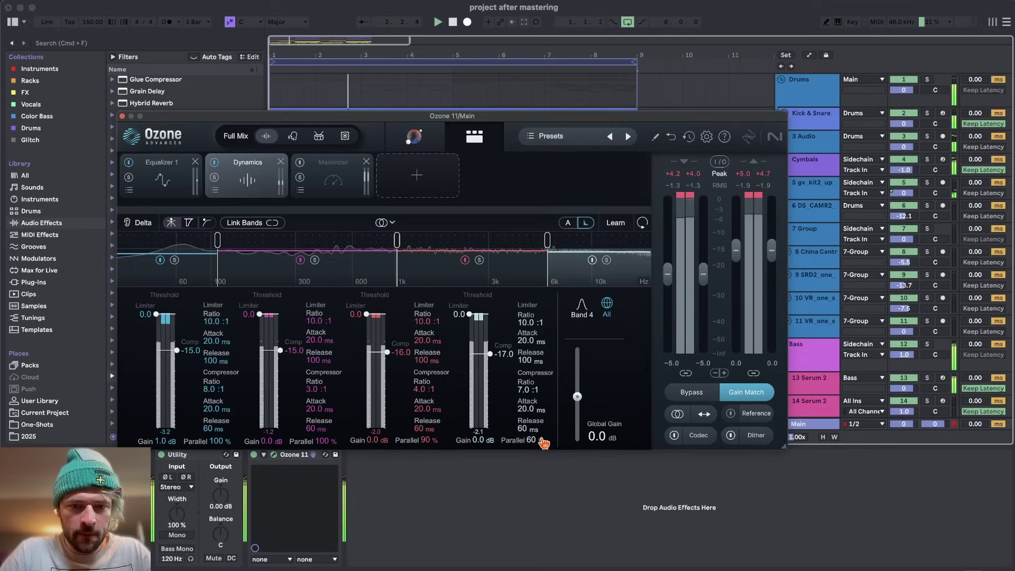
pyautogui.press('space')
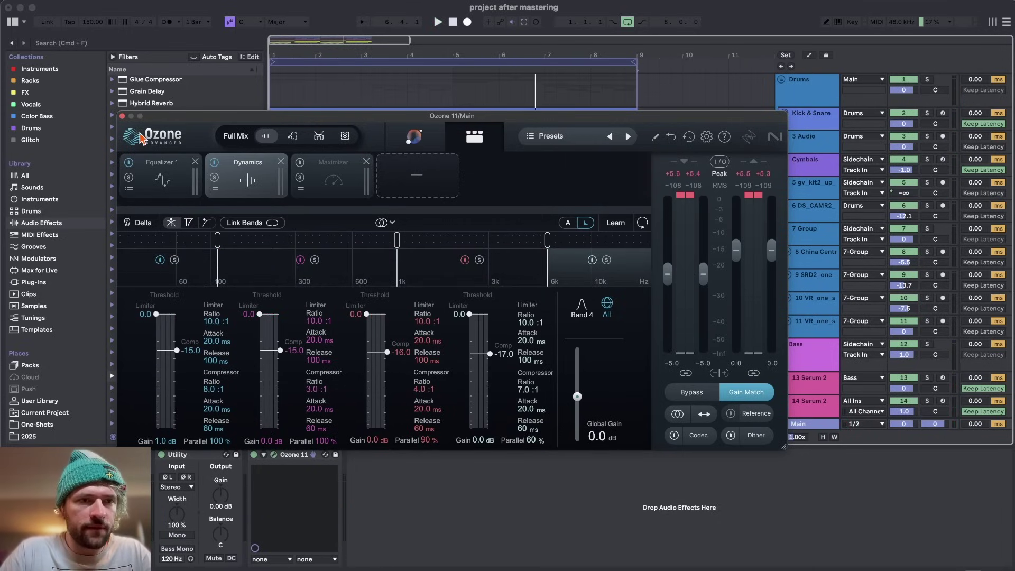
pyautogui.click(122, 116)
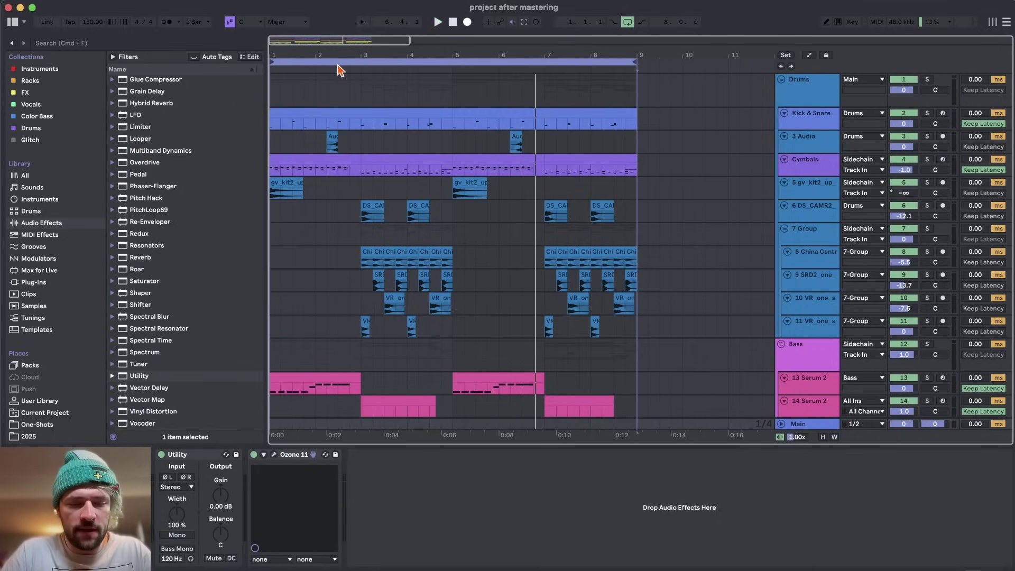
# Step: Export the adjusted master as an audio file
pyautogui.press('super+shift+r')
pyautogui.press('Return')
pyautogui.press('Return')
# Step: In the comparison Live Set, select the before, after mixing and after mastering clips in turn
pyautogui.click(542, 340)
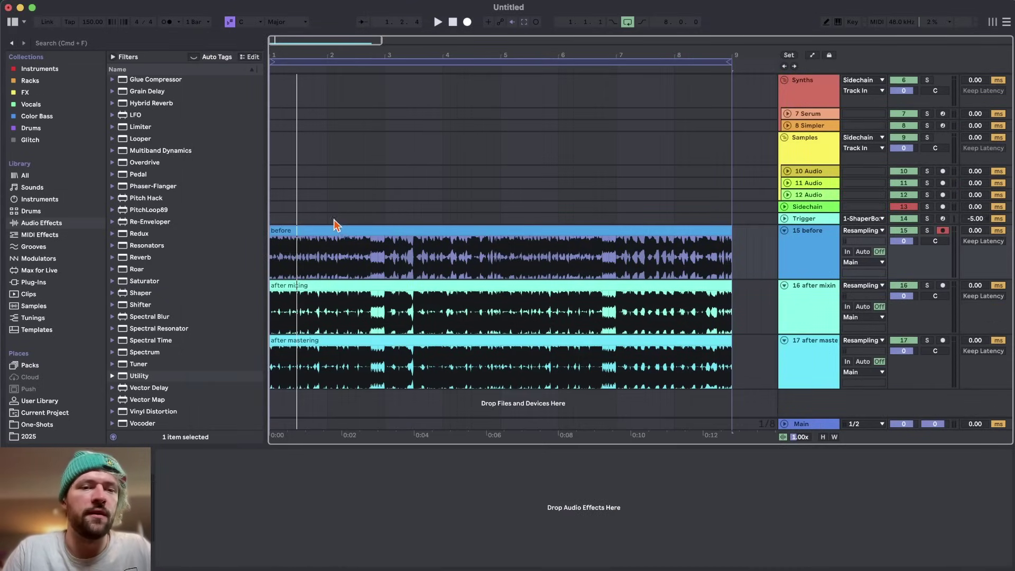
pyautogui.click(312, 300)
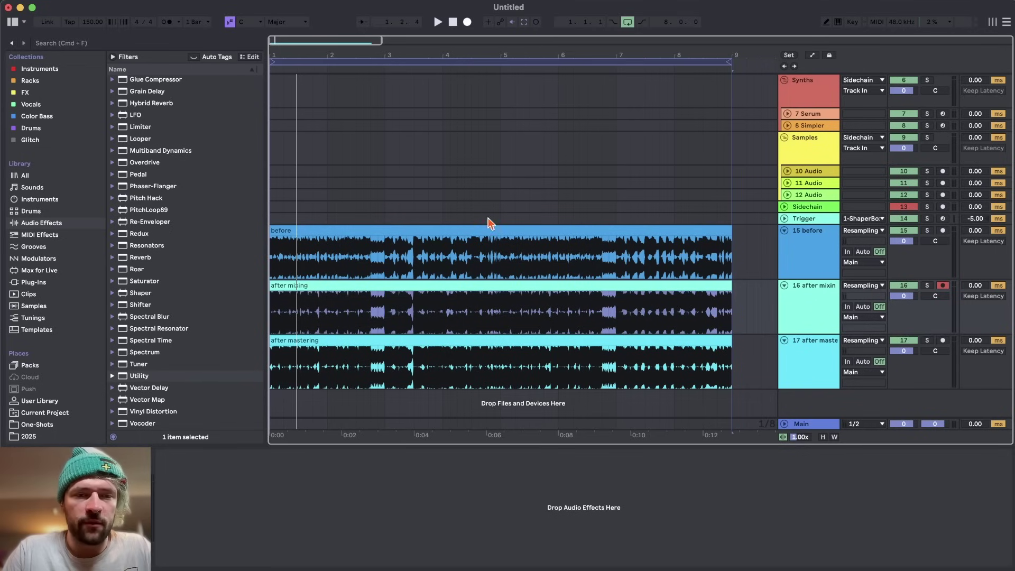
pyautogui.click(305, 337)
pyautogui.click(343, 242)
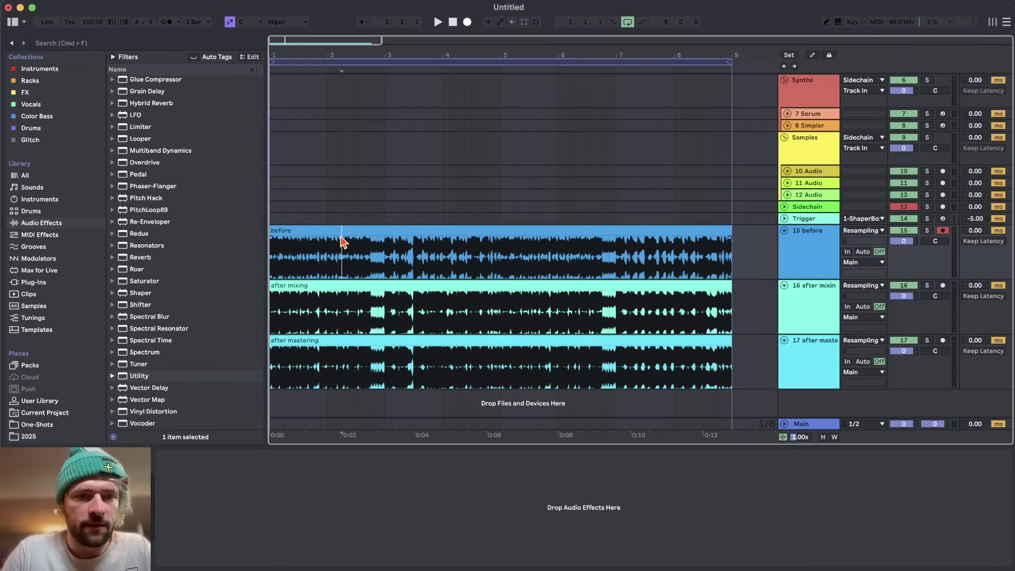
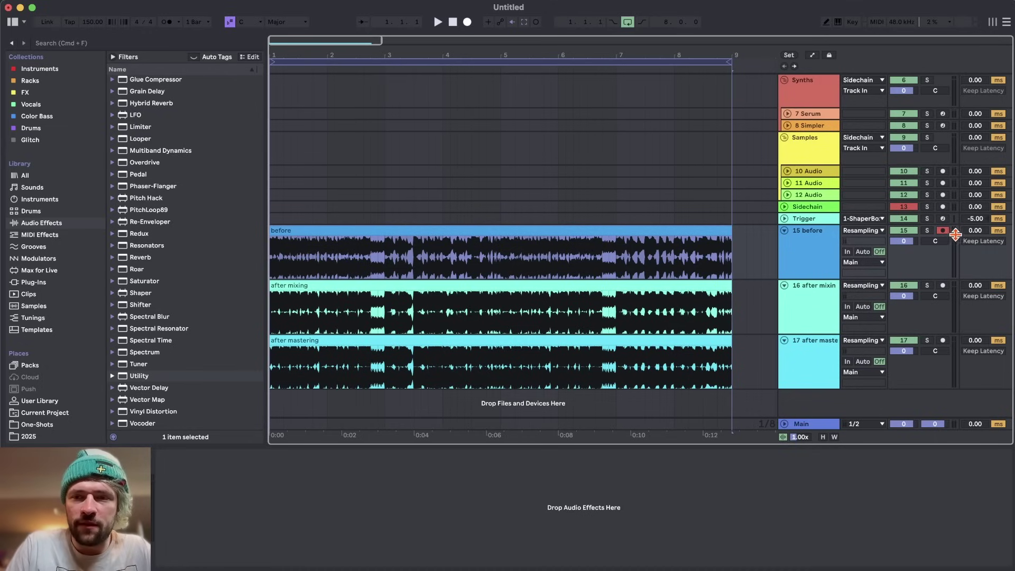
# Step: Solo and play the before, after mixing and after mastering tracks in turn to compare the three versions
pyautogui.click(927, 231)
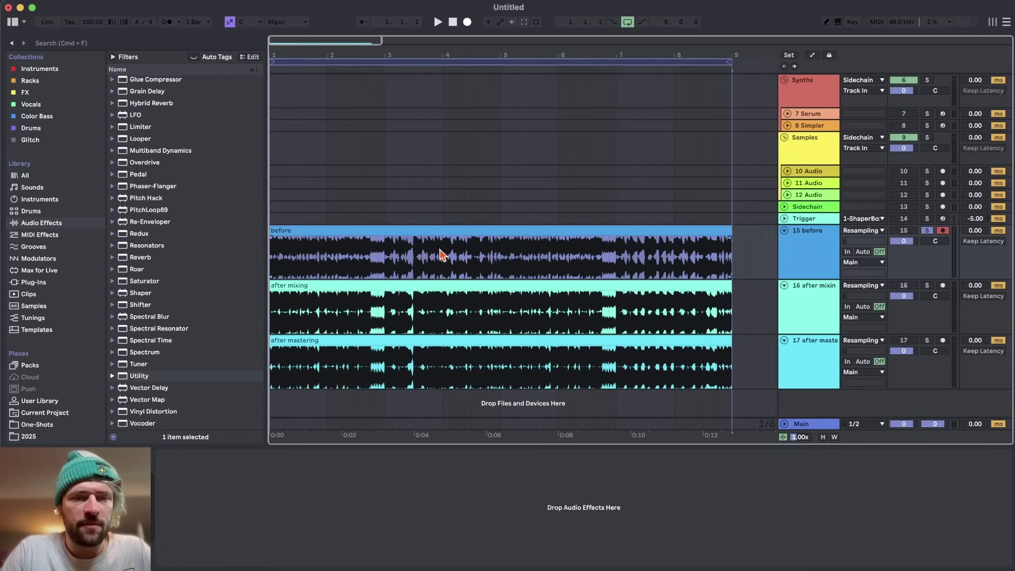
pyautogui.press('space')
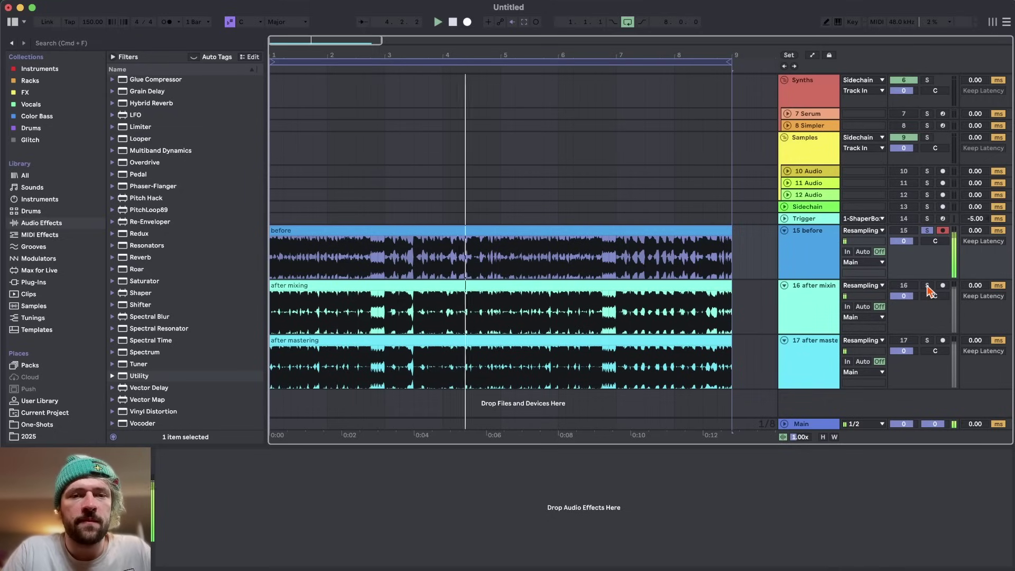
pyautogui.click(928, 287)
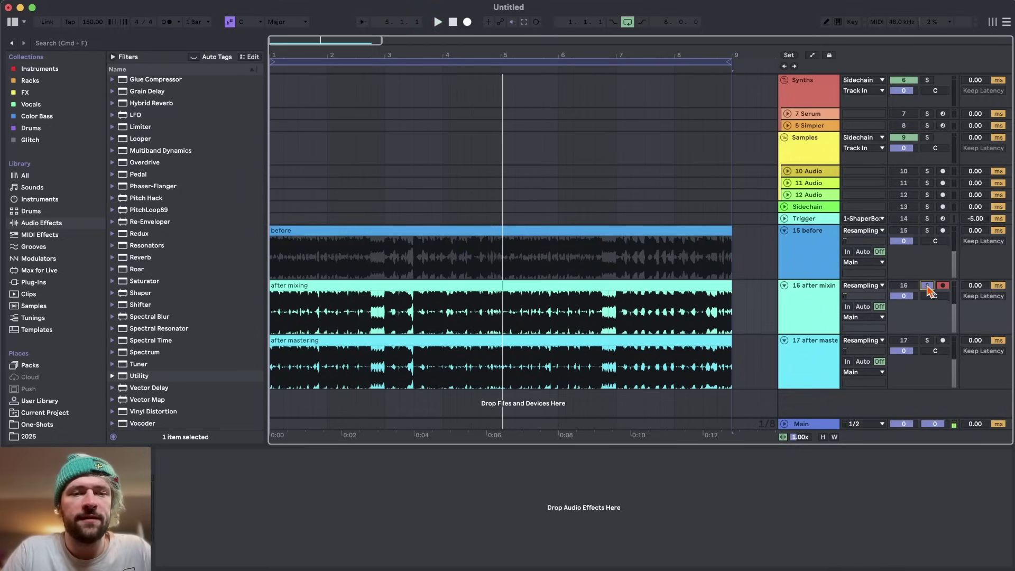
pyautogui.press('space')
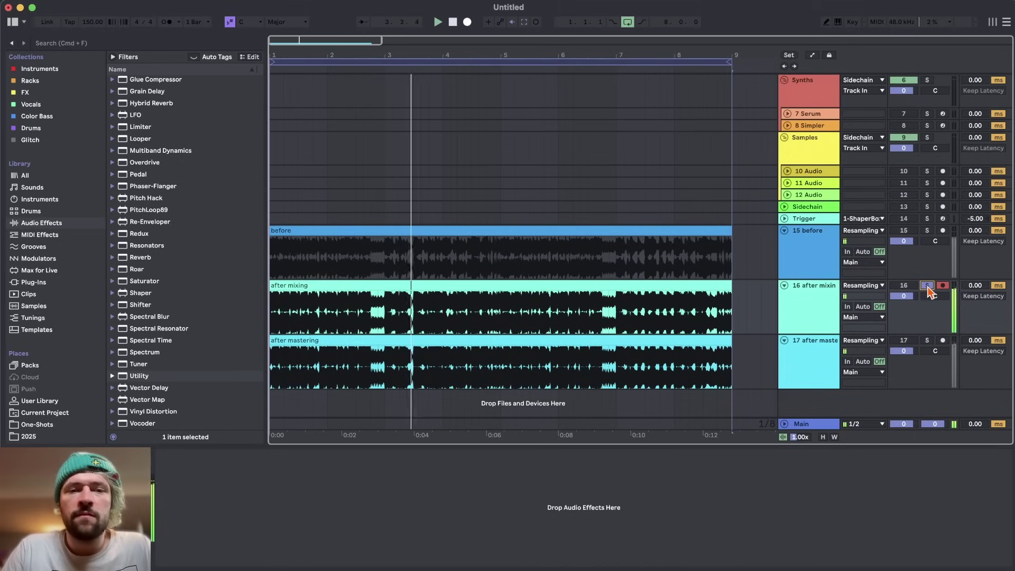
pyautogui.click(928, 342)
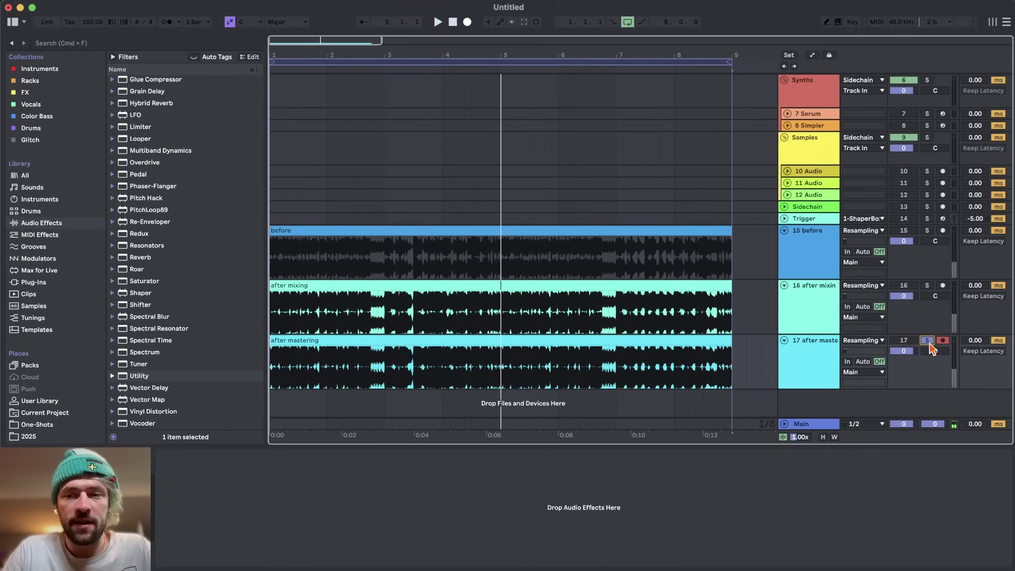
pyautogui.press('space')
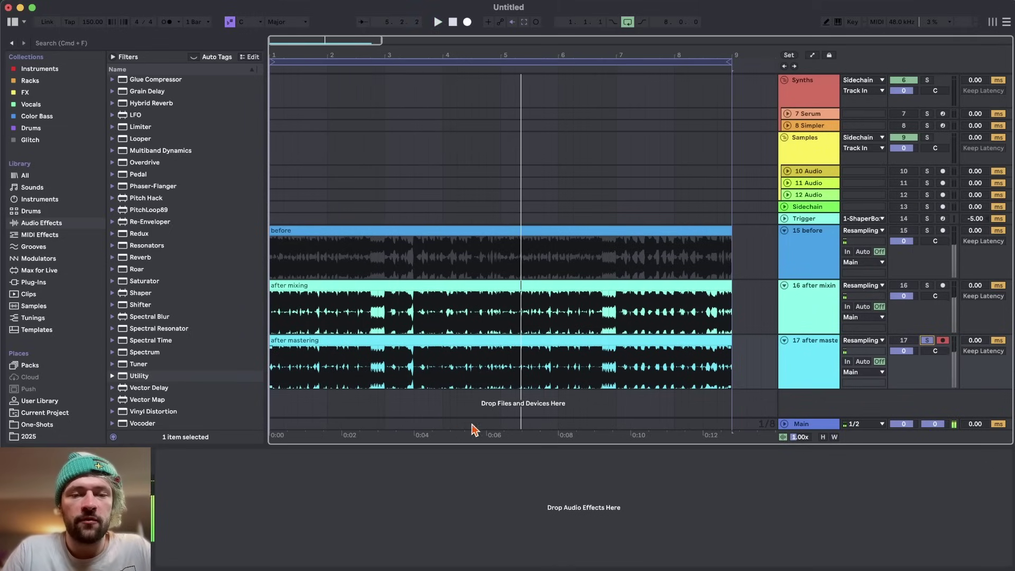
# Step: Play from bar 5 and switch the solo from the before track to after mixing and after mastering
pyautogui.click(299, 284)
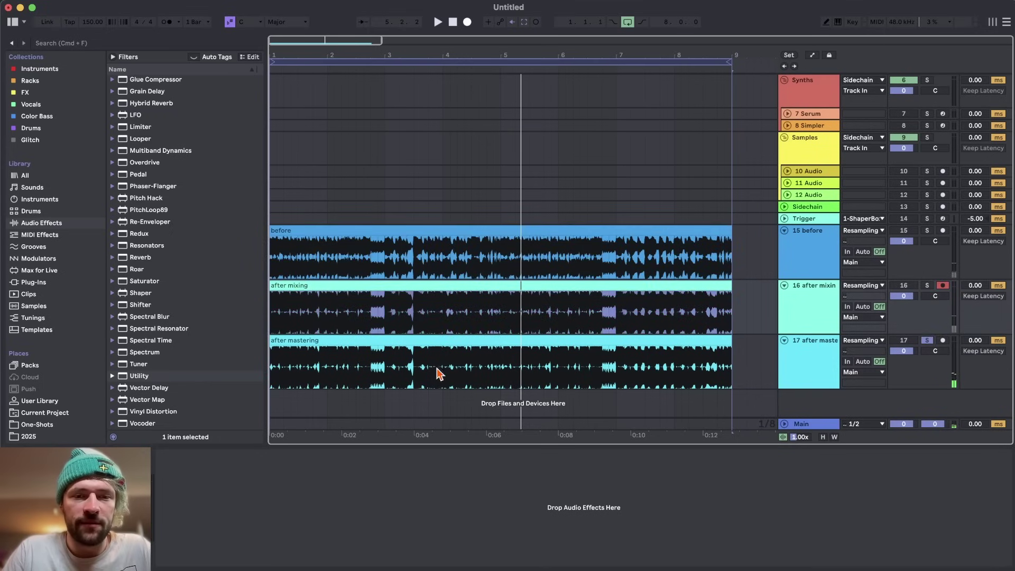
pyautogui.click(513, 303)
pyautogui.click(502, 255)
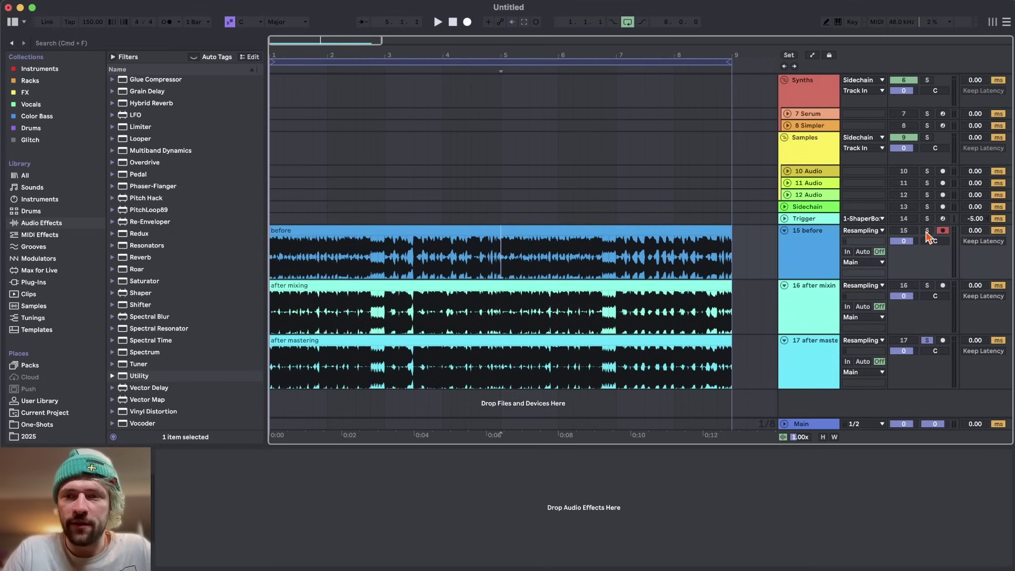
pyautogui.press('space')
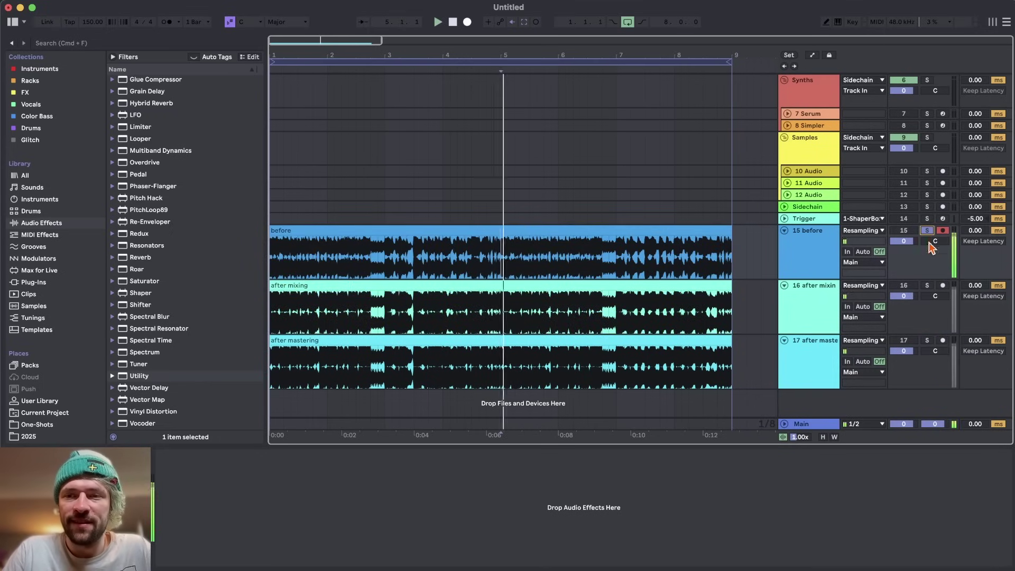
pyautogui.click(928, 285)
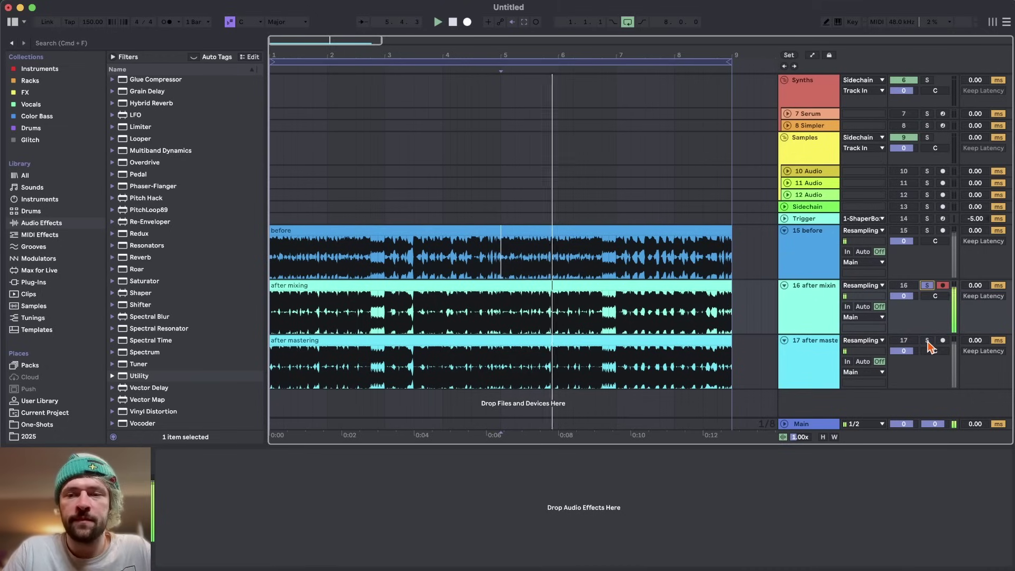
pyautogui.click(927, 340)
pyautogui.press('space')
# Step: Compare the three soloed versions again over bars 7 and 8, returning to the before track at the end
pyautogui.click(559, 256)
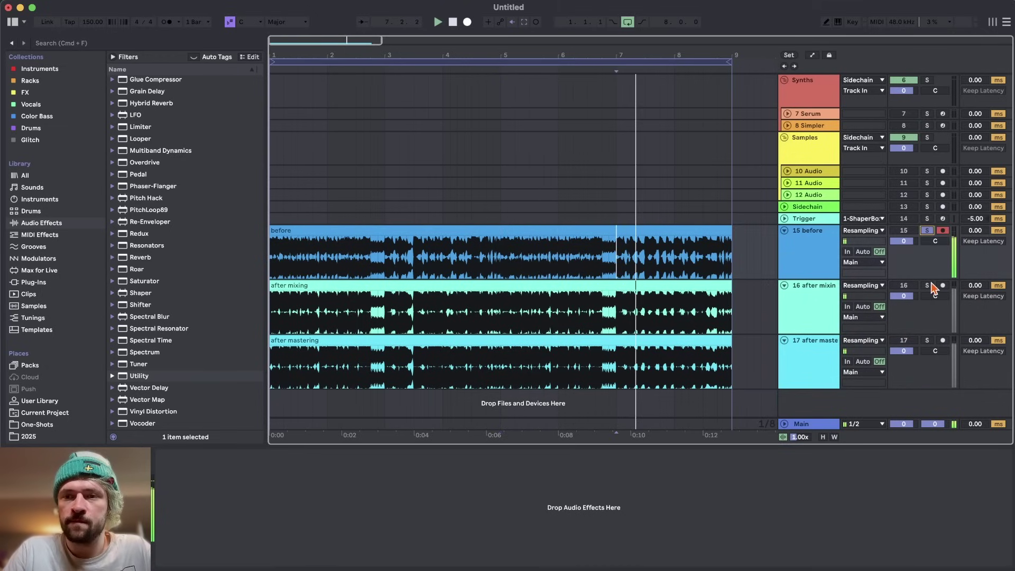
pyautogui.click(928, 287)
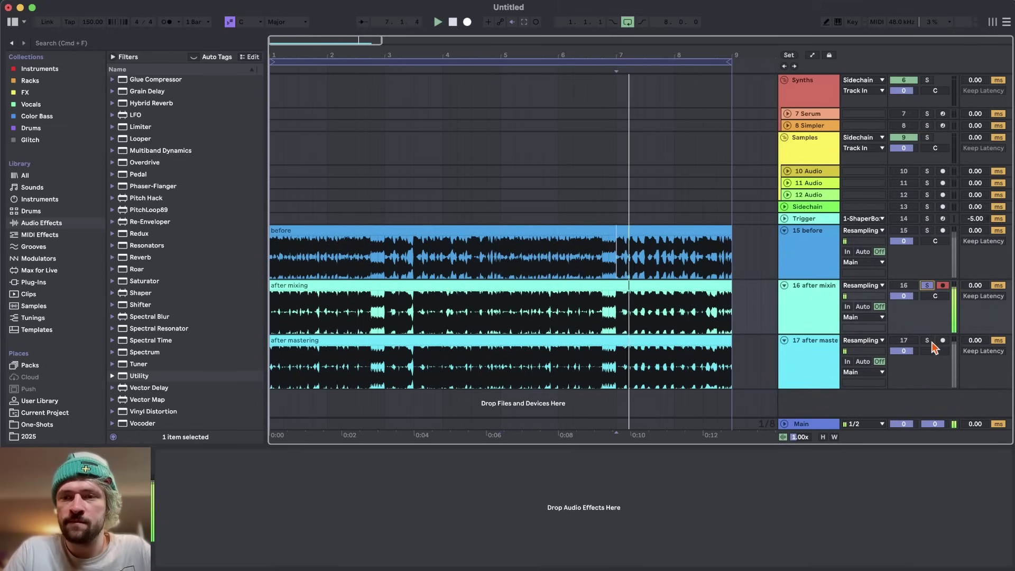
pyautogui.click(927, 340)
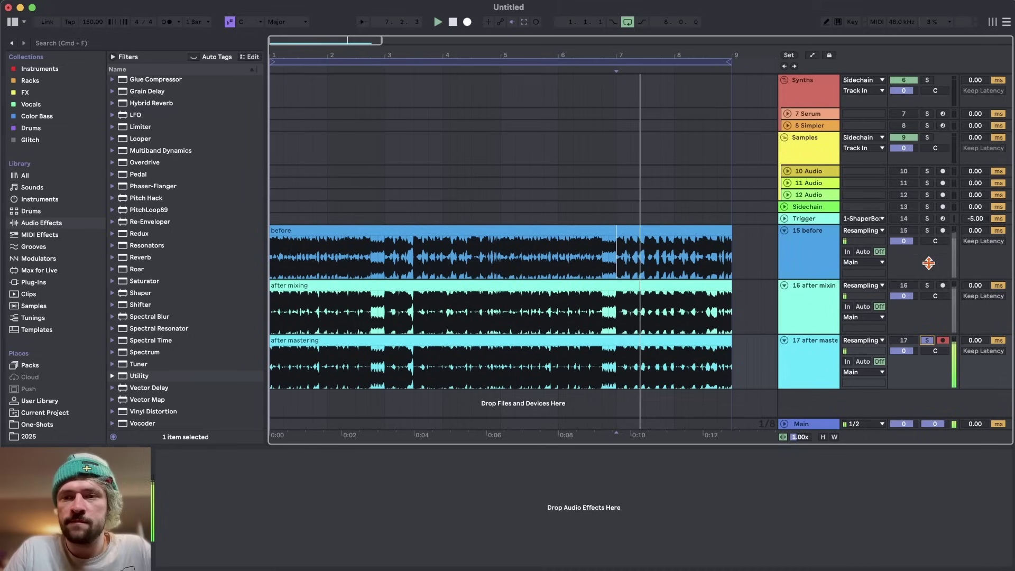
pyautogui.click(674, 257)
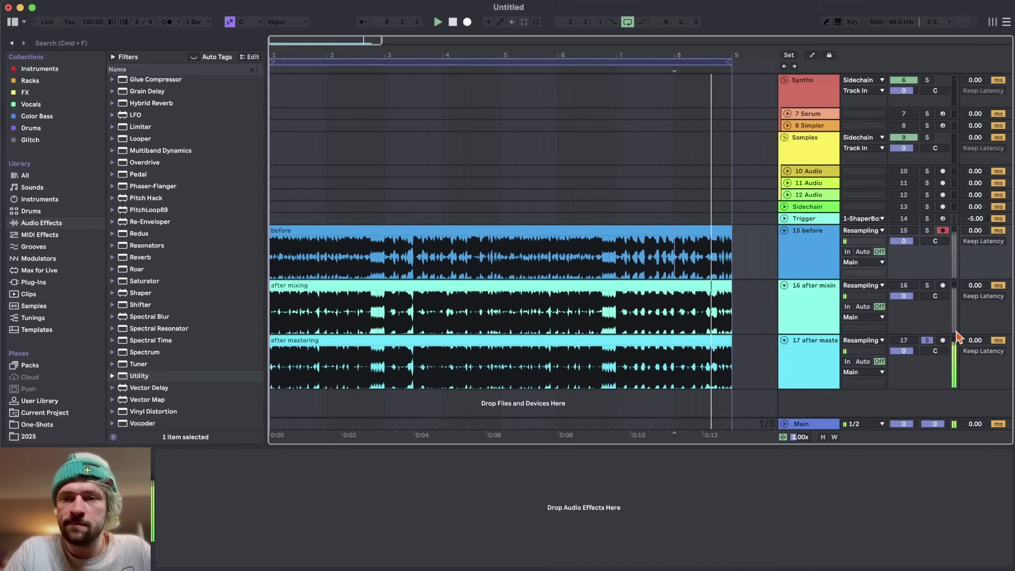
pyautogui.click(927, 231)
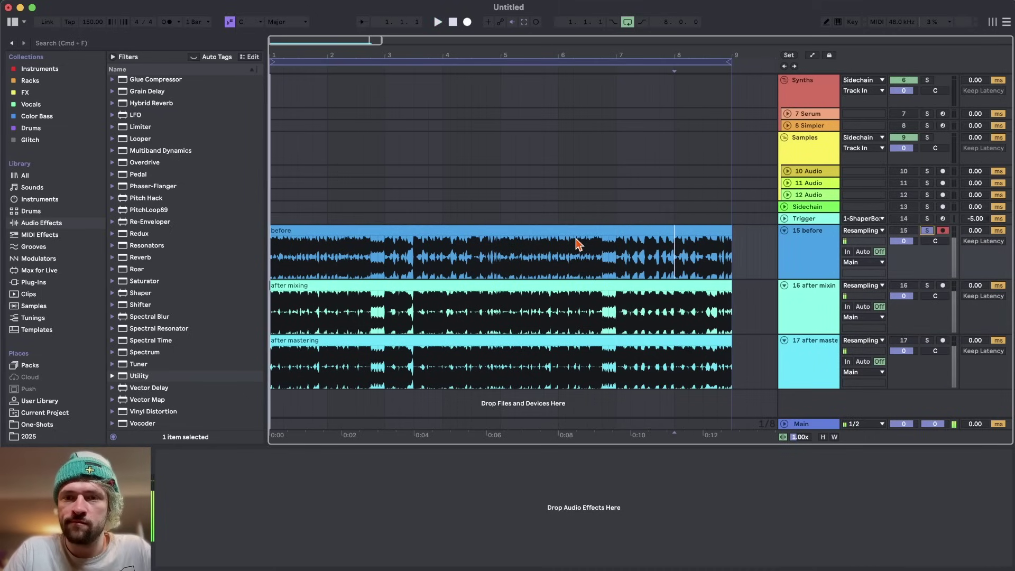
# Step: Select the after mastering track in the comparison set and solo it
pyautogui.scroll(2, 437, 268)
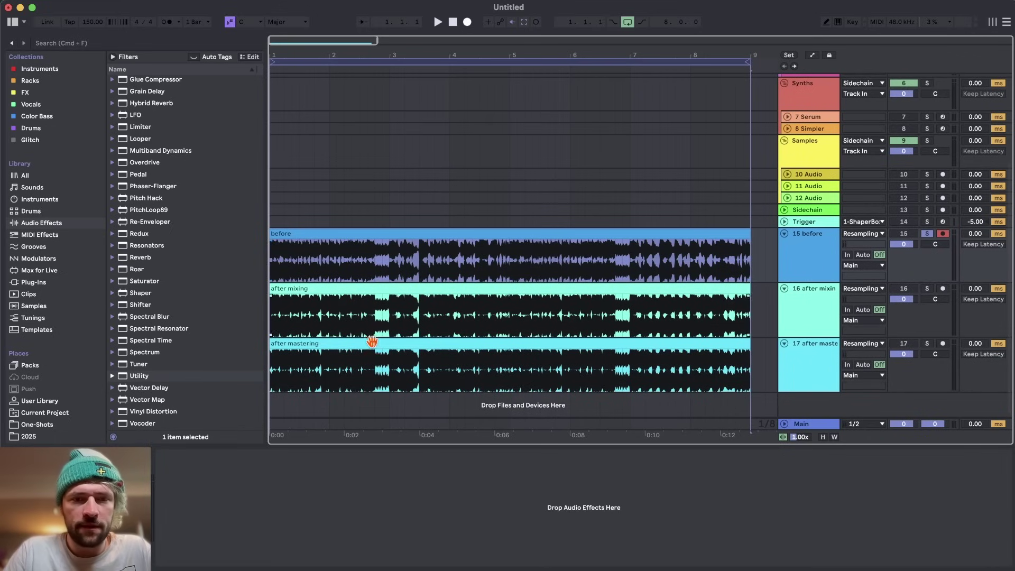
pyautogui.click(373, 343)
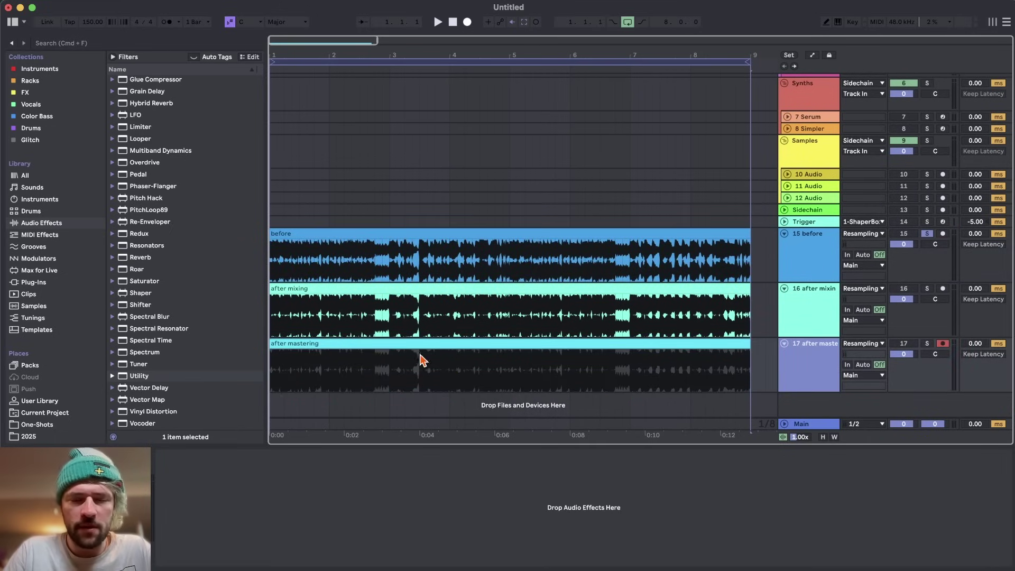
pyautogui.click(927, 342)
# Step: Switch to the project after mastering and look over its arrangement, from the drum tracks down through bass and synths
pyautogui.scroll(-1, 423, 323)
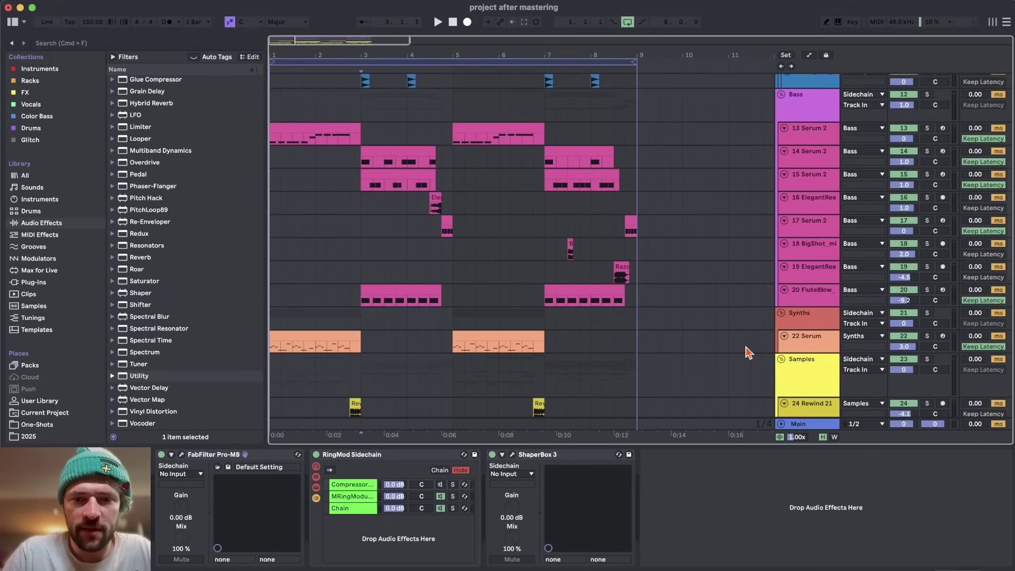
pyautogui.click(629, 344)
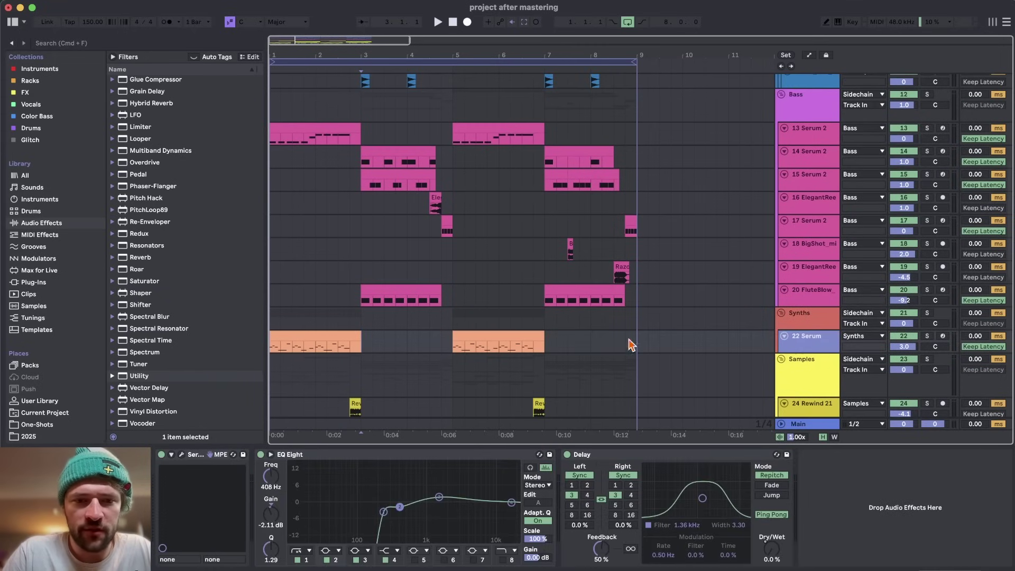
pyautogui.scroll(10, 506, 308)
pyautogui.click(288, 154)
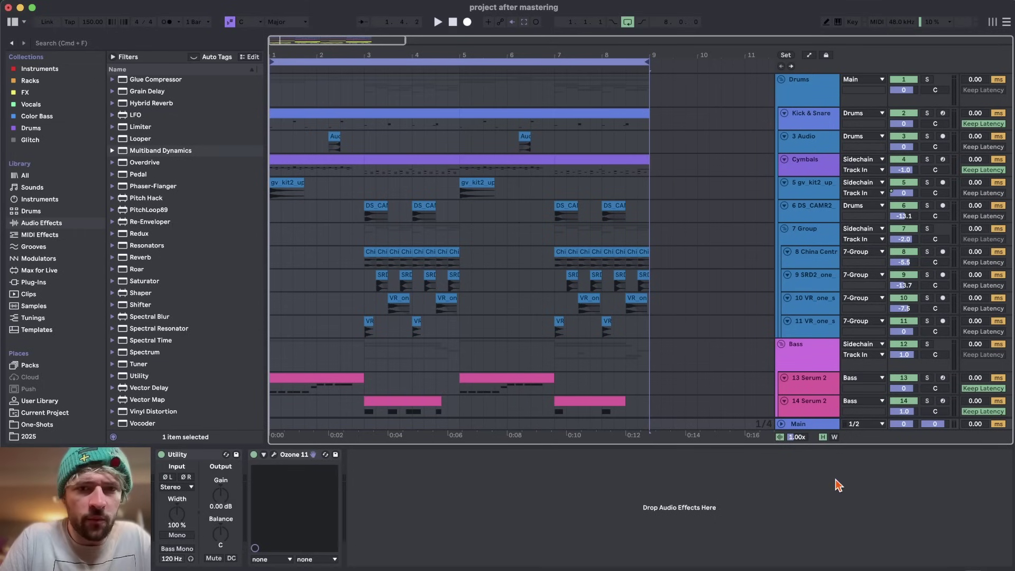
pyautogui.scroll(-10, 722, 291)
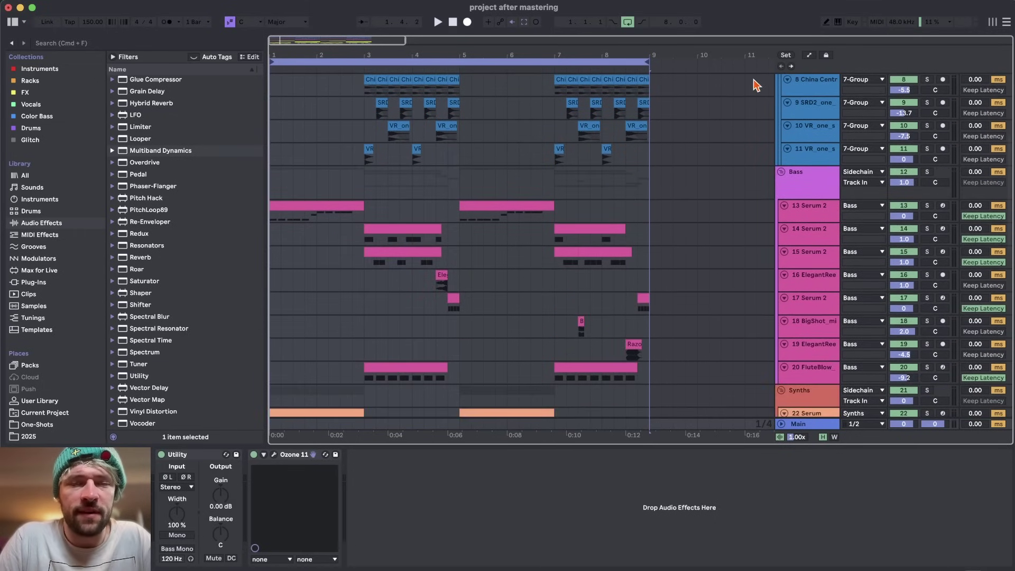
pyautogui.scroll(-20, 701, 313)
pyautogui.scroll(-5, 545, 264)
pyautogui.scroll(20, 687, 230)
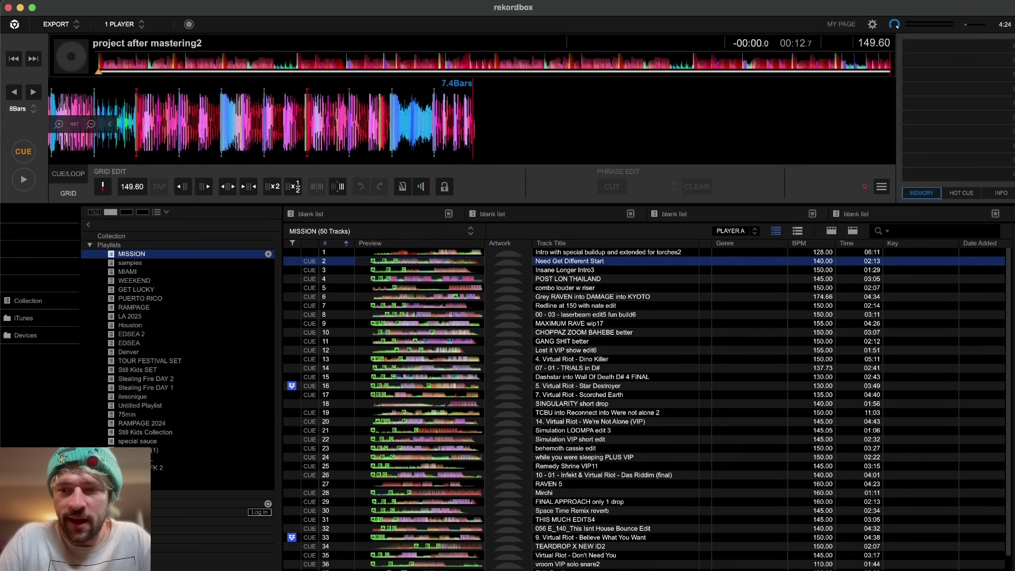
# Step: Load after mastering.wav from the Drop Mixdown folder in Finder into the rekordbox player, with the rekordbox window slightly narrowed
pyautogui.moveTo(1014, 286); pyautogui.dragTo(1004, 285)
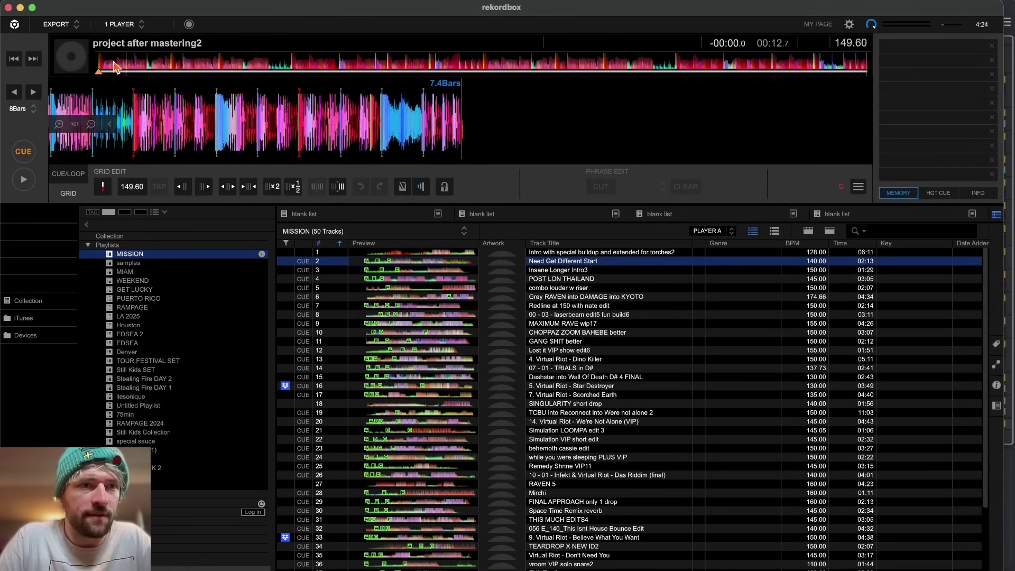
pyautogui.press('super+Tab')
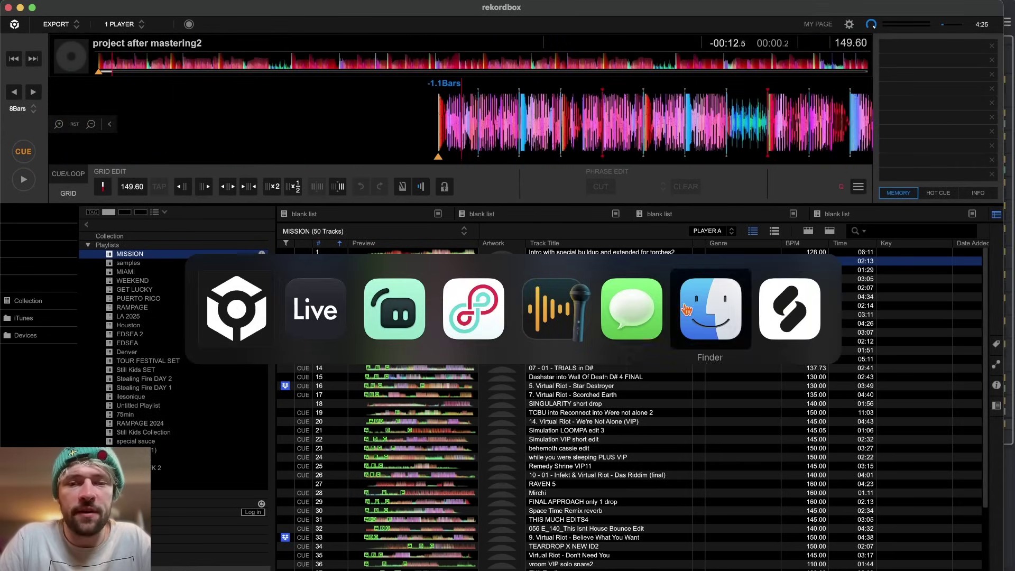
pyautogui.click(711, 309)
pyautogui.press('Down')
pyautogui.press('Down')
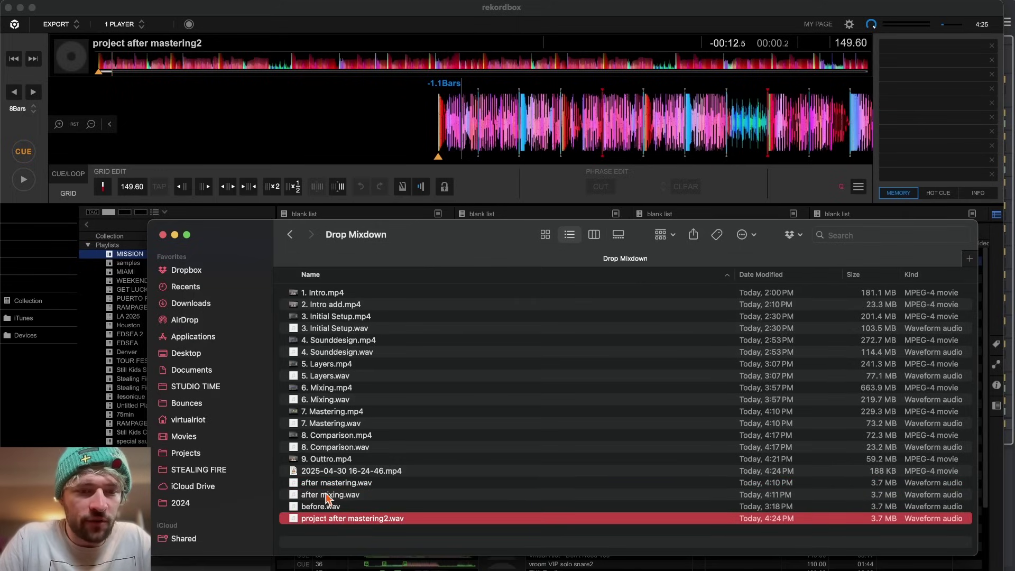
pyautogui.press('Up')
pyautogui.press('Up')
pyautogui.press('Up')
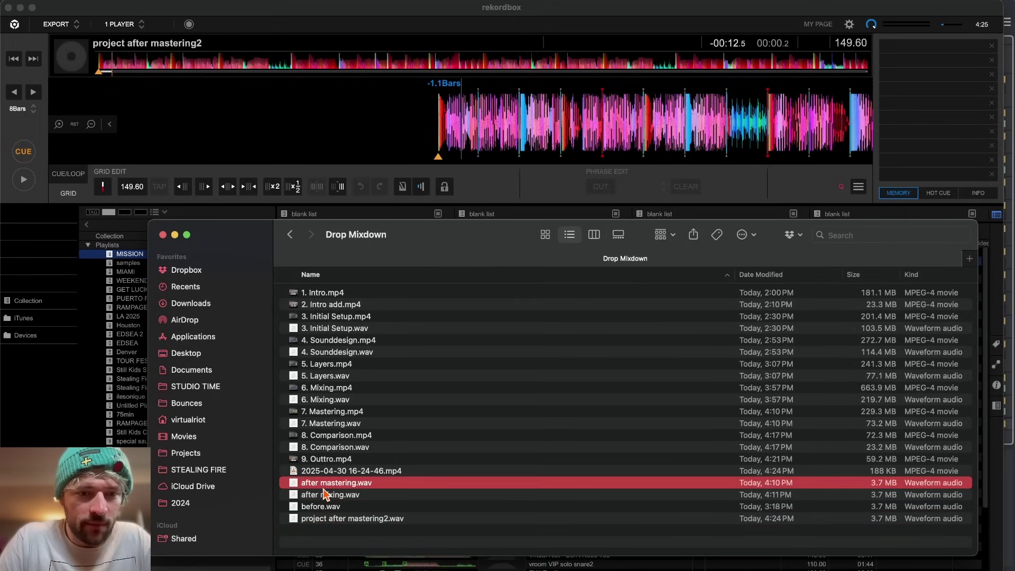
pyautogui.moveTo(332, 485); pyautogui.dragTo(412, 151)
pyautogui.click(449, 6)
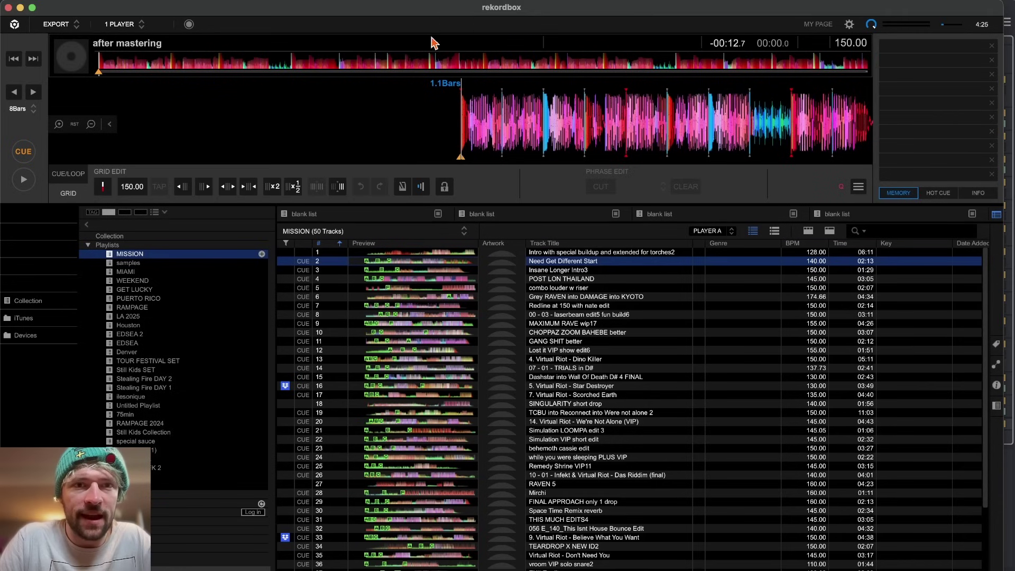
# Step: Examine the after mastering waveform closely at its start and around bar 3, then reset the waveform zoom
pyautogui.click(312, 62)
pyautogui.click(102, 59)
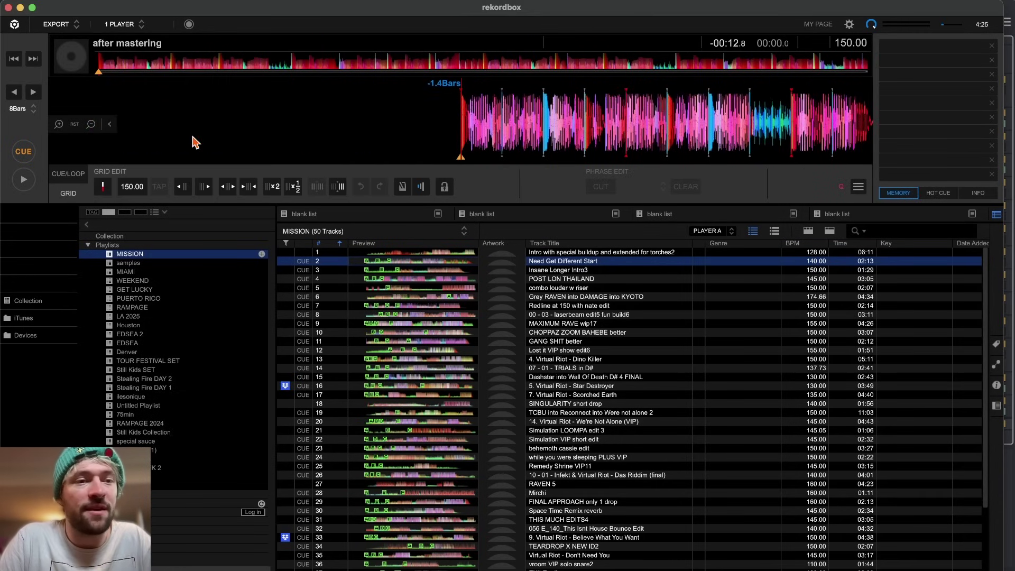
pyautogui.click(58, 124)
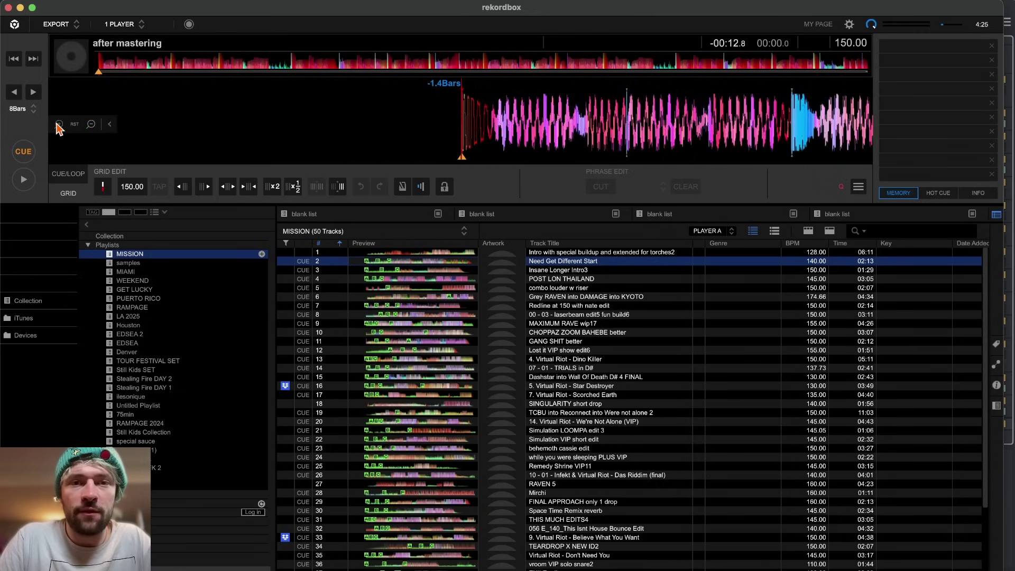
pyautogui.click(292, 63)
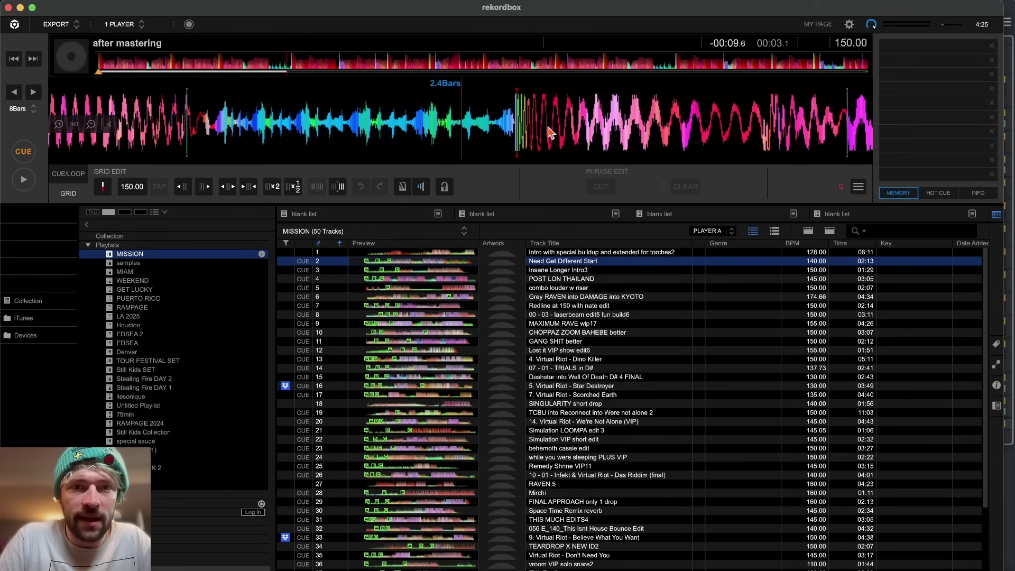
pyautogui.moveTo(618, 126); pyautogui.dragTo(427, 135)
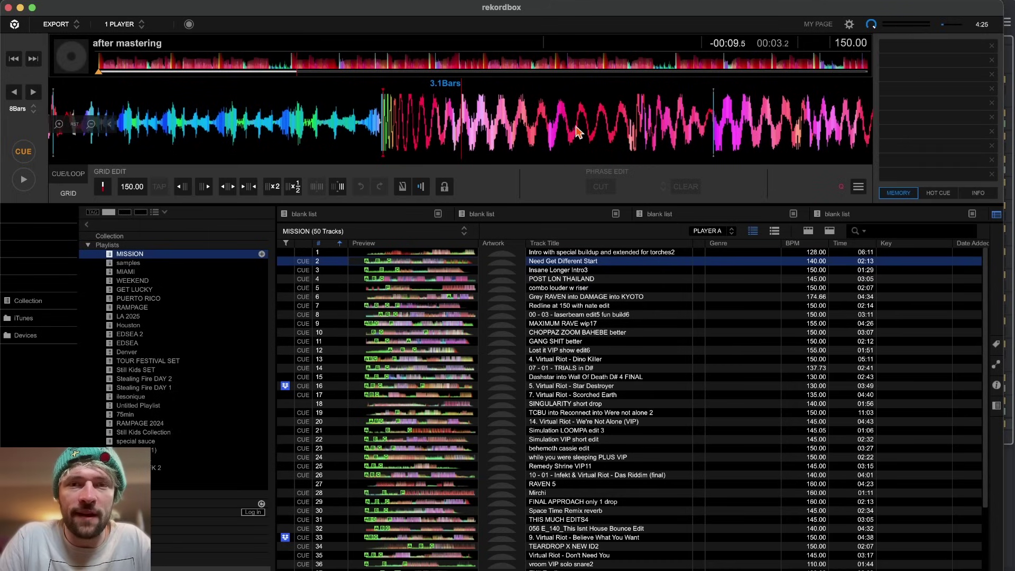
pyautogui.click(339, 66)
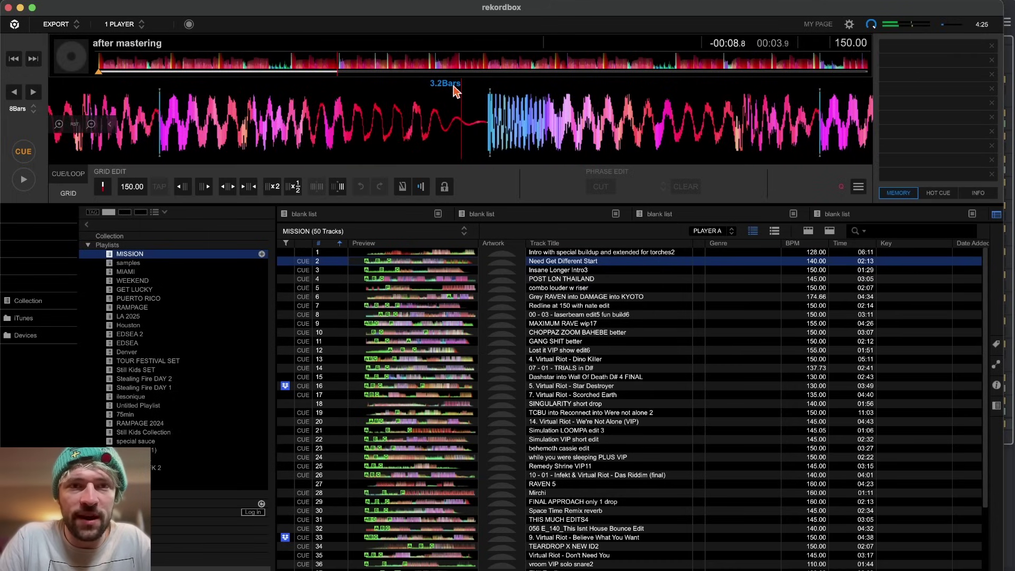
pyautogui.click(290, 66)
pyautogui.click(75, 126)
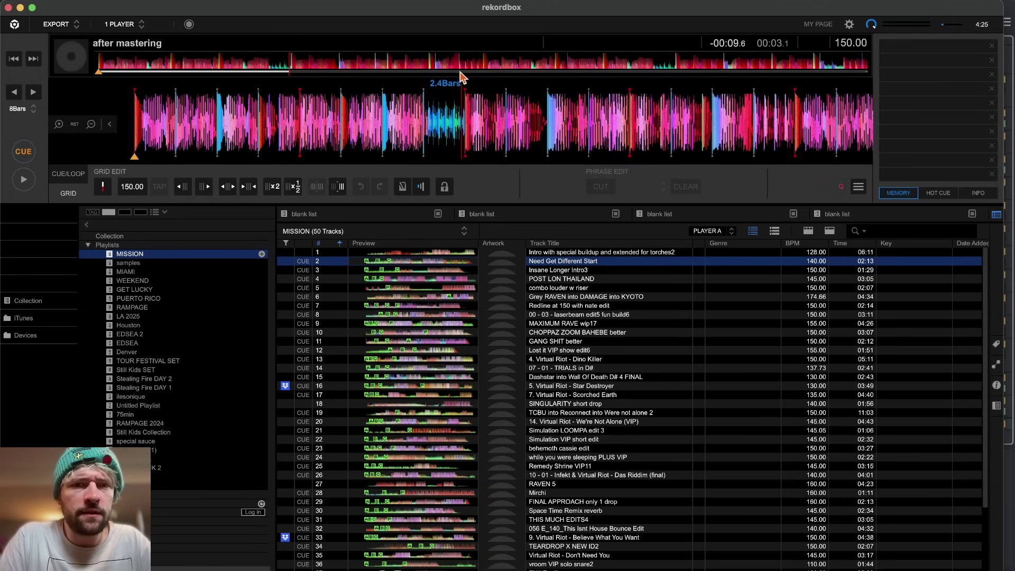
# Step: Switch to the project after mastering in Live, solo the 14 Serum 2 bass track and audition it from bar 3
pyautogui.press('super+Tab')
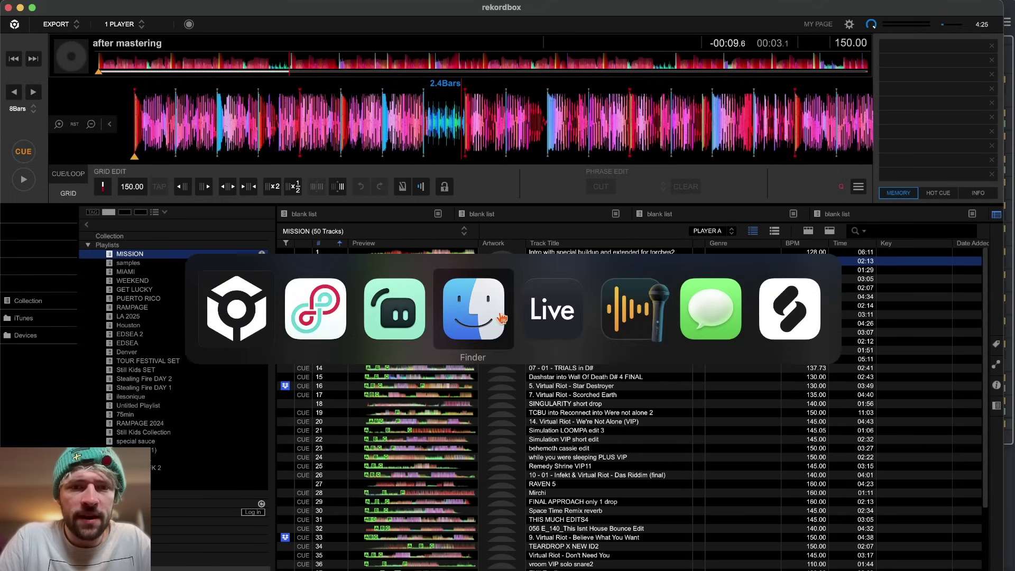
pyautogui.click(559, 312)
pyautogui.press('super+a')
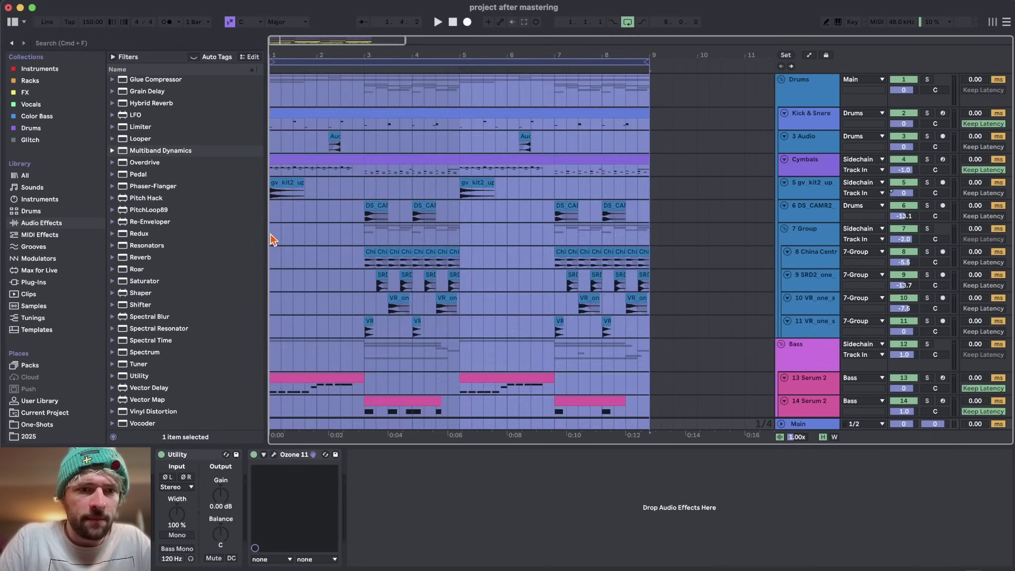
pyautogui.scroll(-5, 338, 264)
pyautogui.click(358, 273)
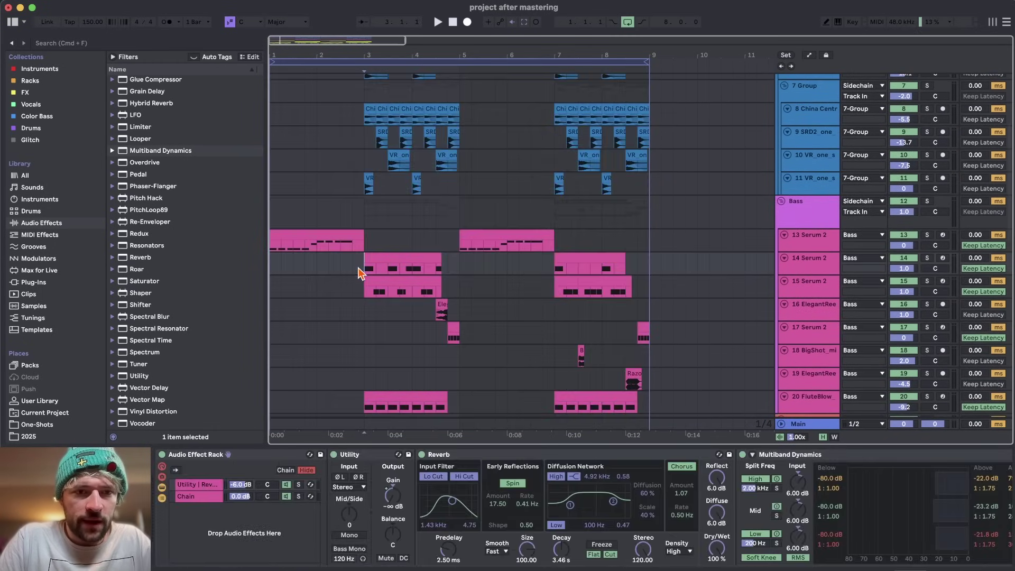
pyautogui.click(927, 259)
pyautogui.press('space')
pyautogui.press('space')
# Step: Inspect the Serum 2 instrument on the 14 Serum 2 track during playback, then close its window
pyautogui.click(819, 265)
pyautogui.hscroll(-10, 227, 510)
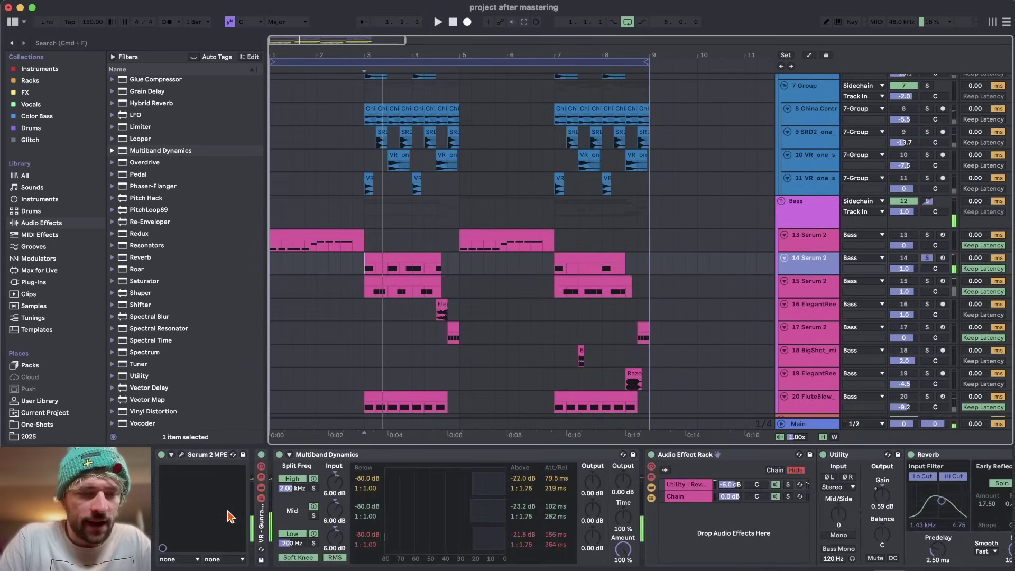
pyautogui.click(182, 454)
pyautogui.moveTo(660, 126)
pyautogui.mouseDown()
pyautogui.moveTo(662, 138)
pyautogui.moveTo(661, 126)
pyautogui.mouseUp()
pyautogui.press('space')
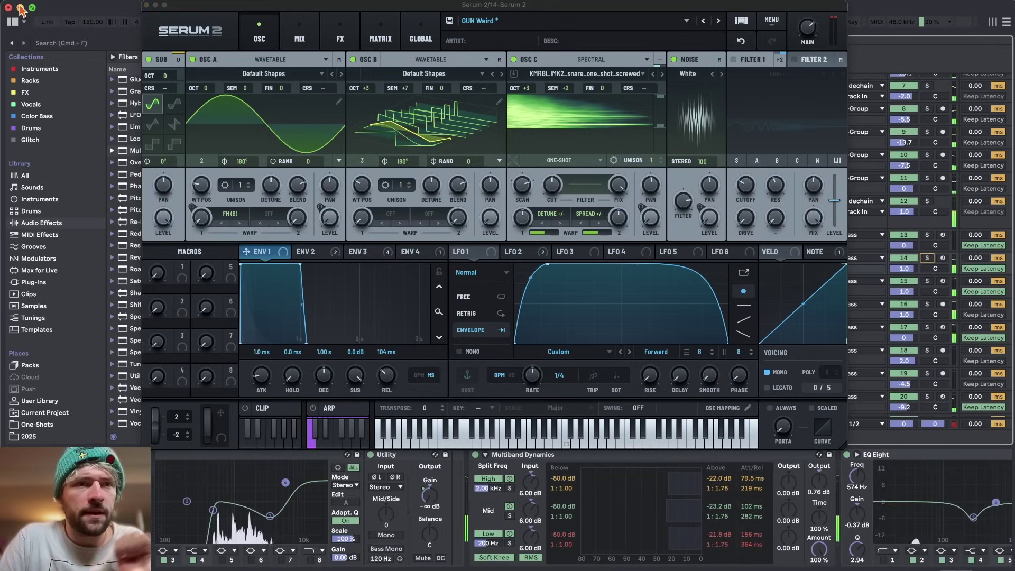
pyautogui.click(146, 5)
# Step: Select the Trigger track below the samples and switch to rekordbox to view the after mastering waveform
pyautogui.scroll(-5, 495, 221)
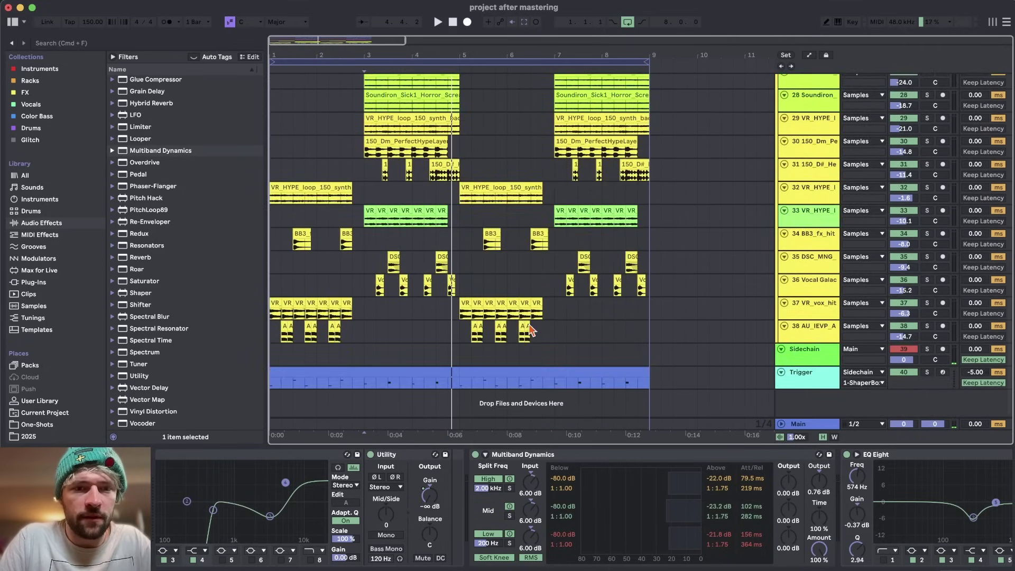
pyautogui.click(796, 377)
pyautogui.press('super+Tab')
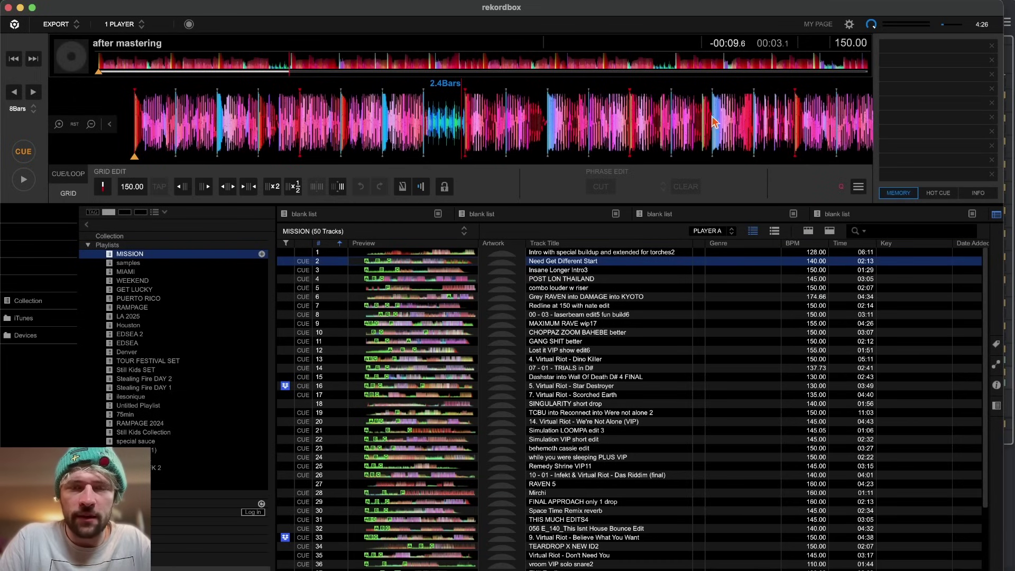
# Step: Return to Live, open Ozone 11 on the Main track and review its Dynamics and Maximizer modules
pyautogui.press('super+Tab')
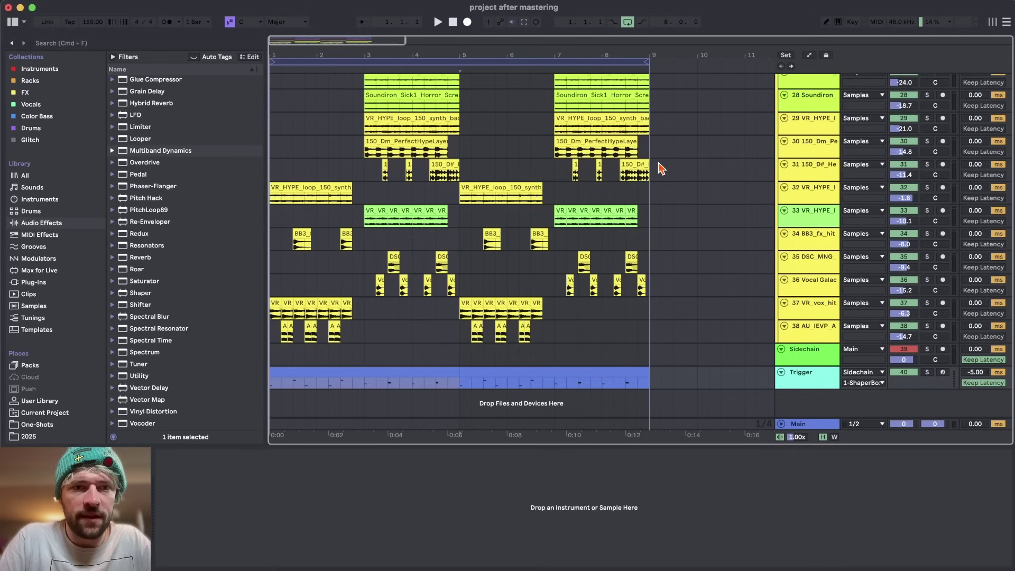
pyautogui.click(806, 427)
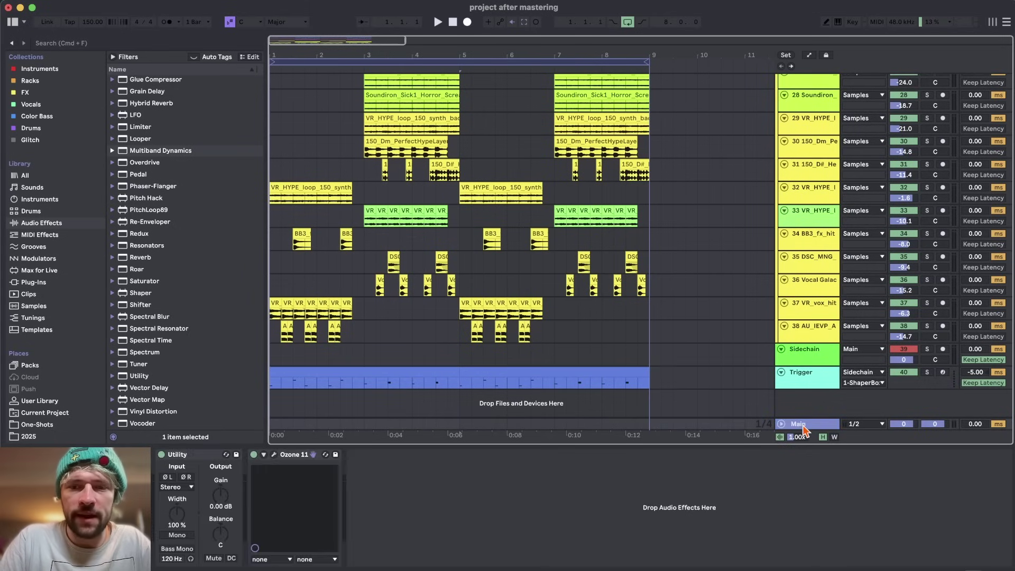
pyautogui.click(274, 455)
pyautogui.click(296, 141)
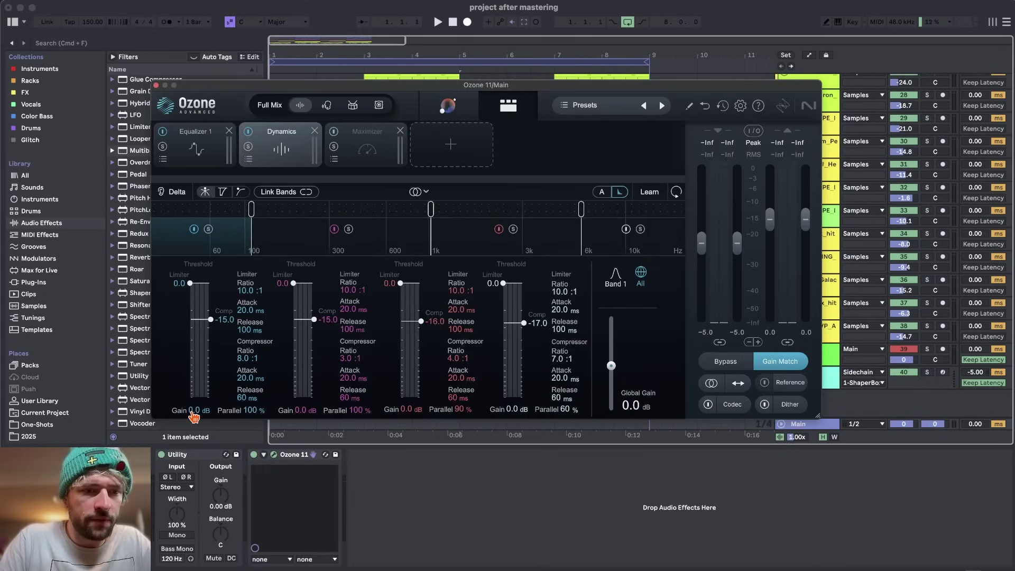
pyautogui.click(370, 156)
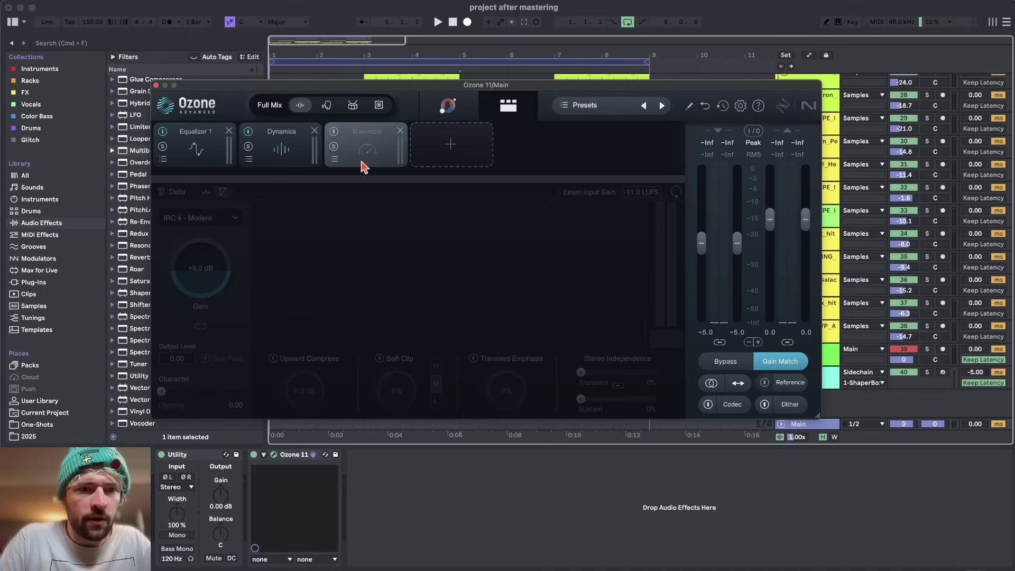
# Step: Toggle Ozone's Maximizer on and back off, recheck the Dynamics and Maximizer modules, and close the plug-in
pyautogui.click(334, 132)
pyautogui.click(333, 132)
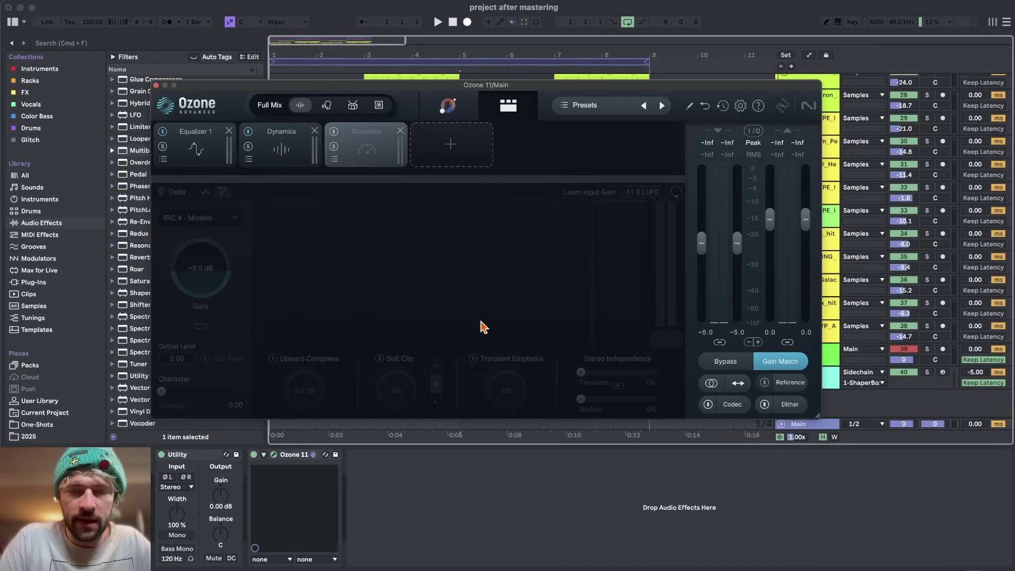
pyautogui.click(262, 143)
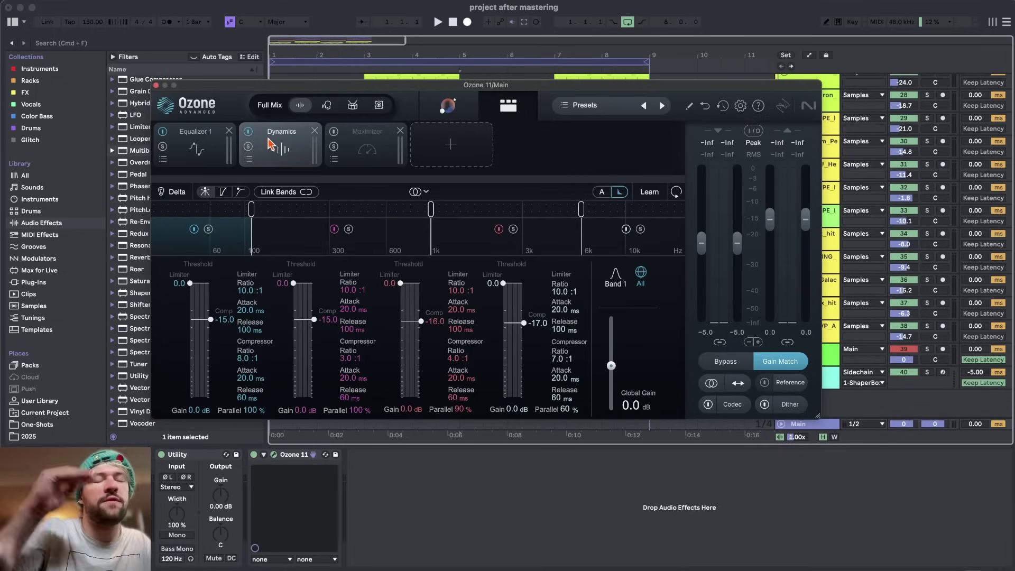
pyautogui.click(354, 145)
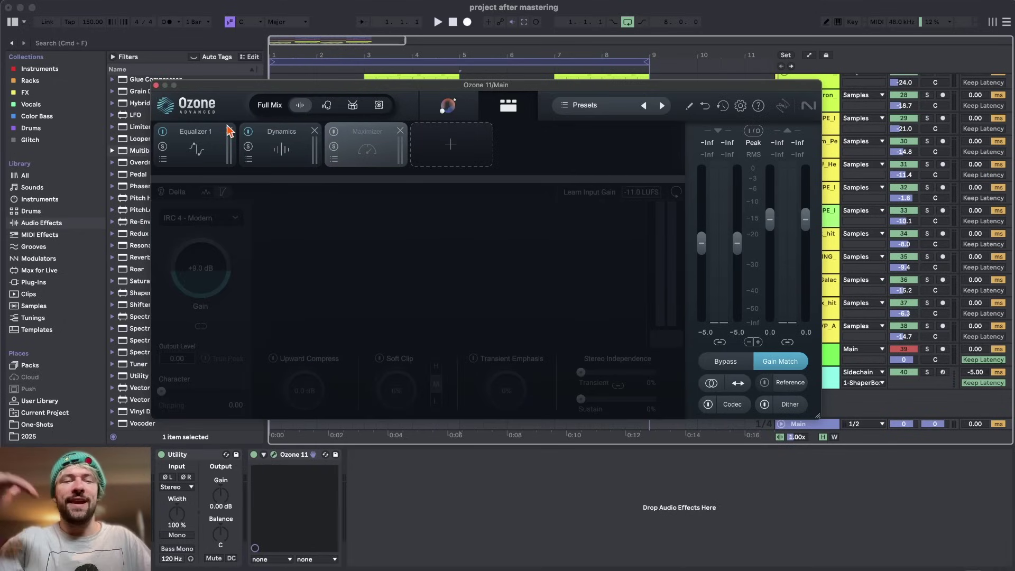
pyautogui.click(156, 85)
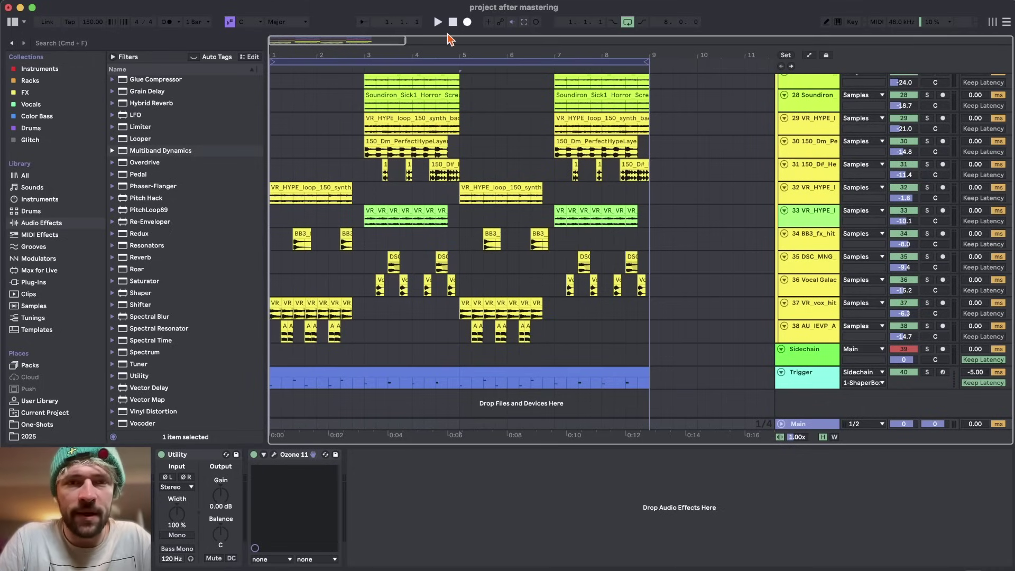
# Step: Select the loop range, then load project after mastering2.wav from the Drop Mixdown folder in Finder into the rekordbox player
pyautogui.click(411, 62)
pyautogui.press('super+Tab')
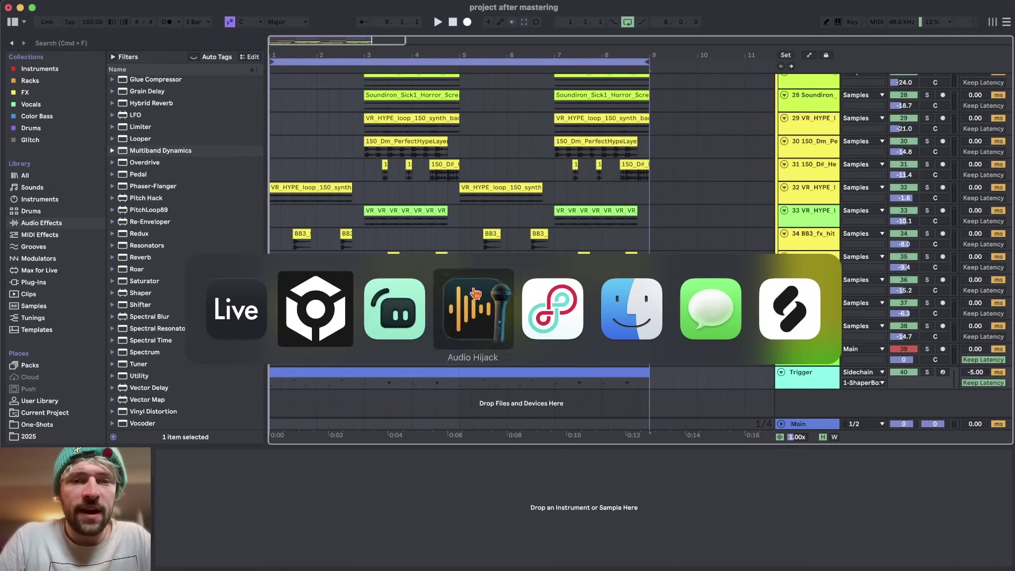
pyautogui.press('super+Tab')
pyautogui.press('super+Tab')
pyautogui.press('super+Tab')
pyautogui.press('super+Tab')
pyautogui.press('super+Tab')
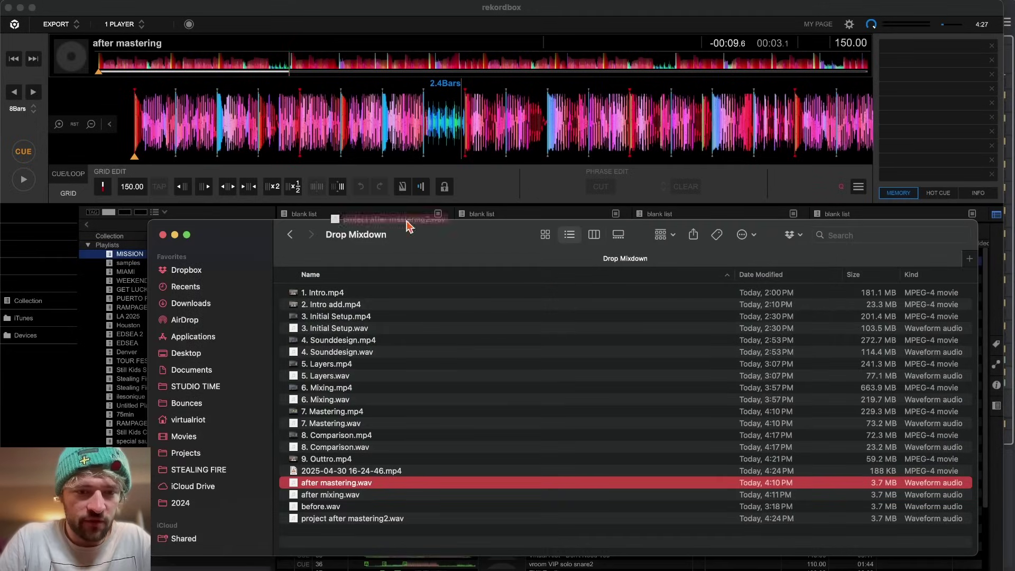
pyautogui.click(430, 9)
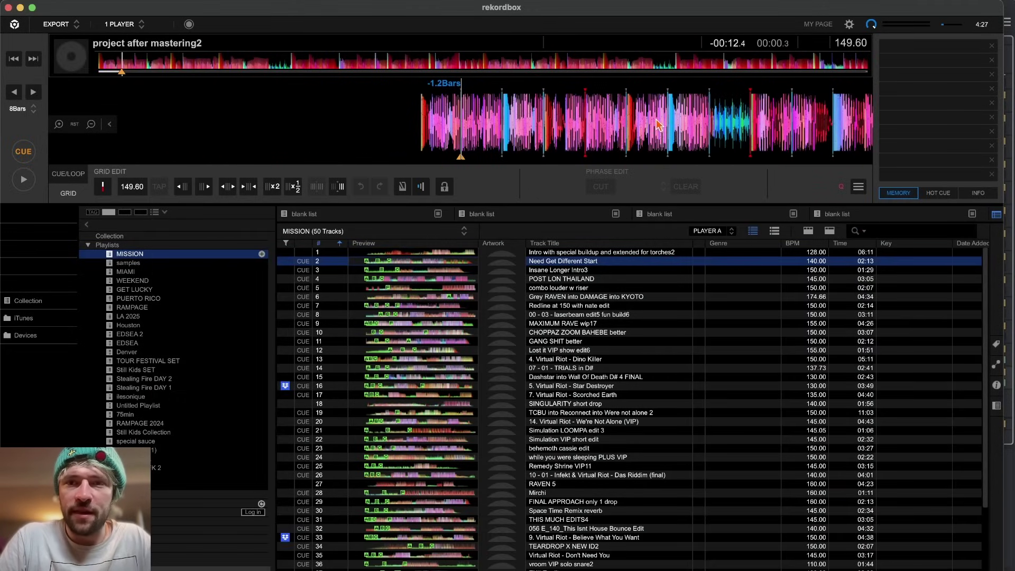
# Step: Examine the project after mastering2 waveform at several points through the track, ending back near its start
pyautogui.click(287, 62)
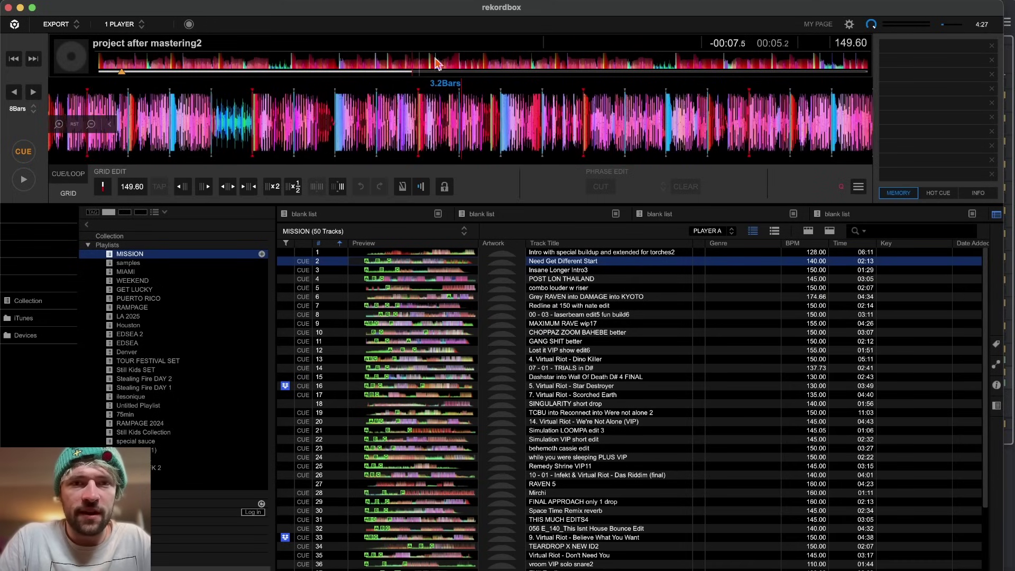
pyautogui.click(531, 64)
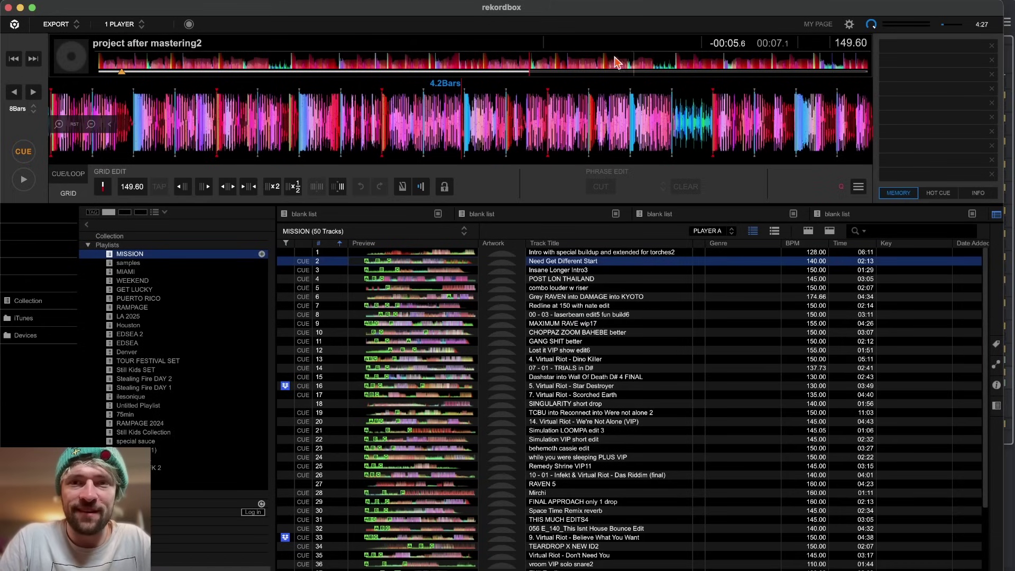
pyautogui.click(607, 62)
pyautogui.click(657, 62)
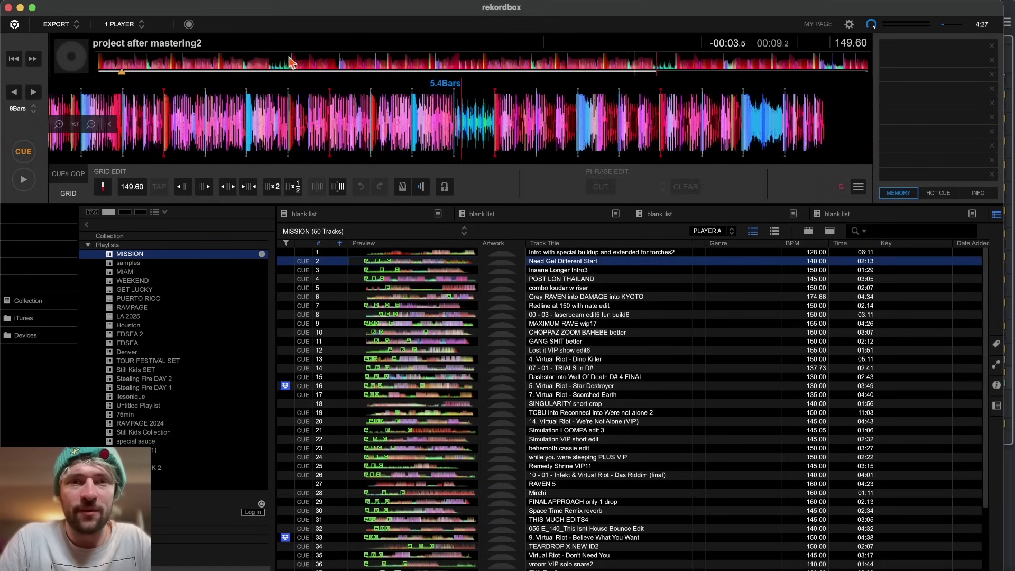
pyautogui.click(263, 62)
pyautogui.click(218, 61)
pyautogui.click(156, 63)
pyautogui.click(106, 62)
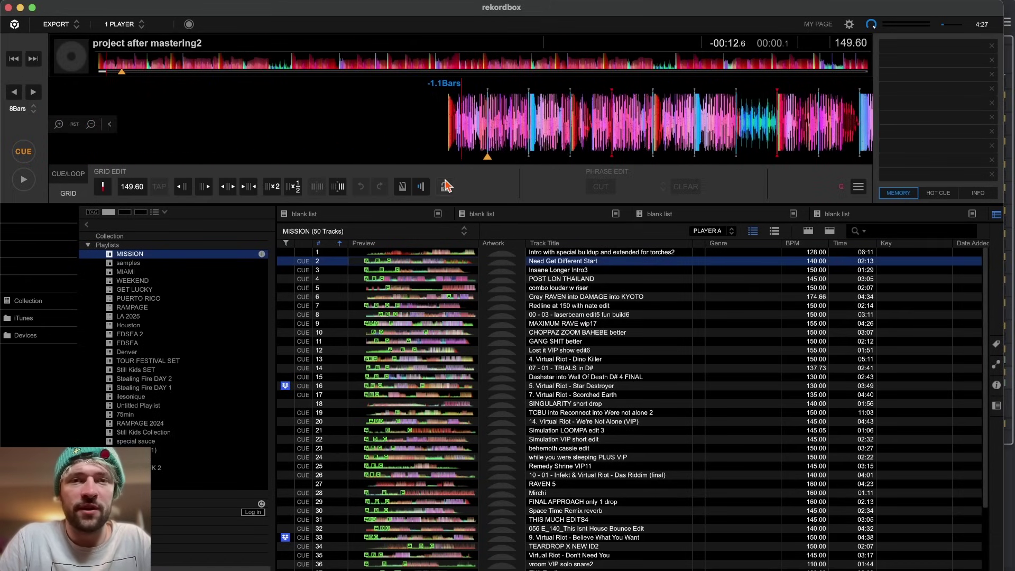
# Step: Return to the project after mastering in Live, play it from bar 1 and look over the bass, synth and sample tracks
pyautogui.press('super+Tab')
pyautogui.press('super+Tab')
pyautogui.press('super+Tab')
pyautogui.press('super+Tab')
pyautogui.press('super+Tab')
pyautogui.press('super+shift+Tab')
pyautogui.press('super+shift+Tab')
pyautogui.click(275, 303)
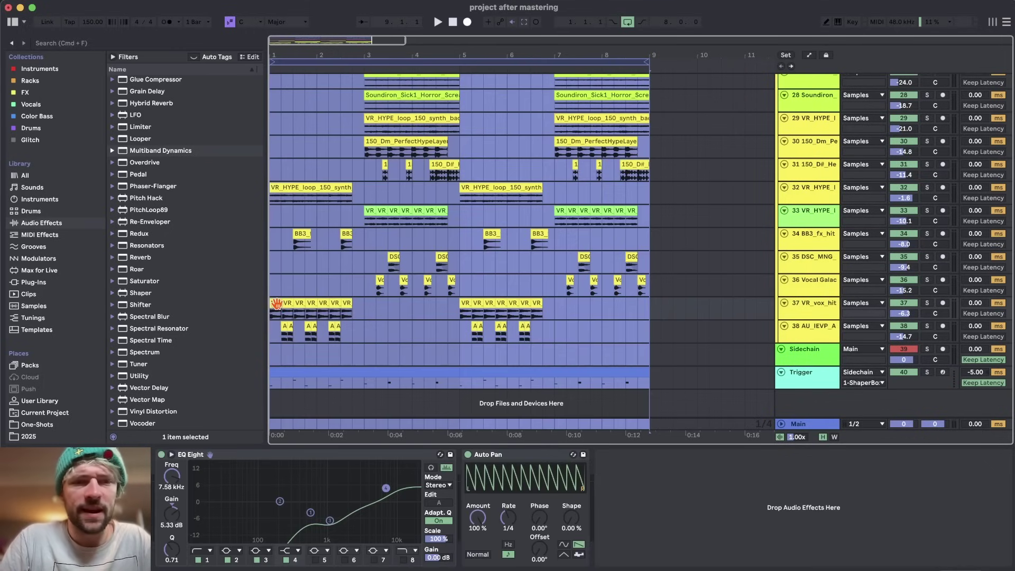
pyautogui.press('space')
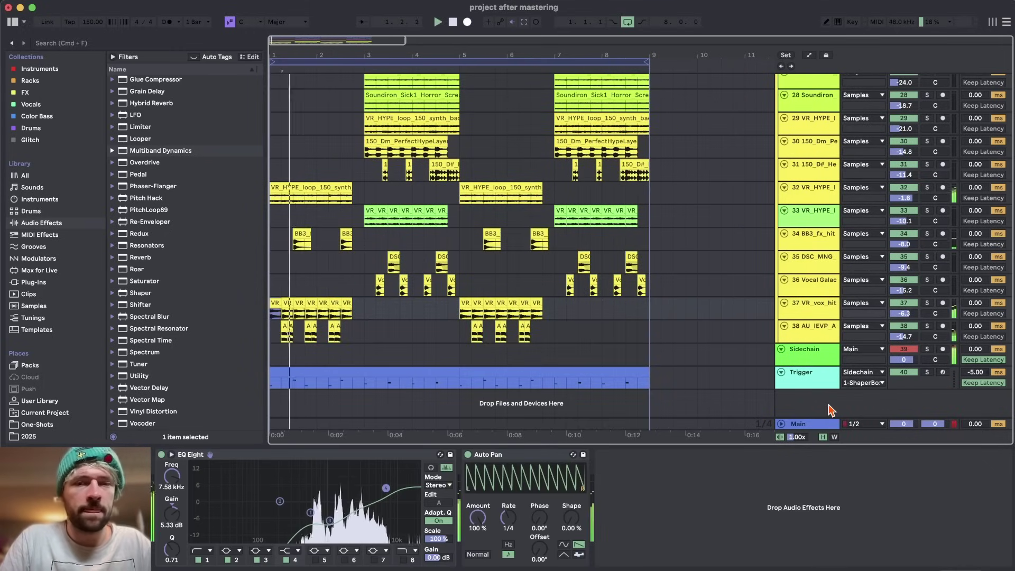
pyautogui.scroll(10, 531, 221)
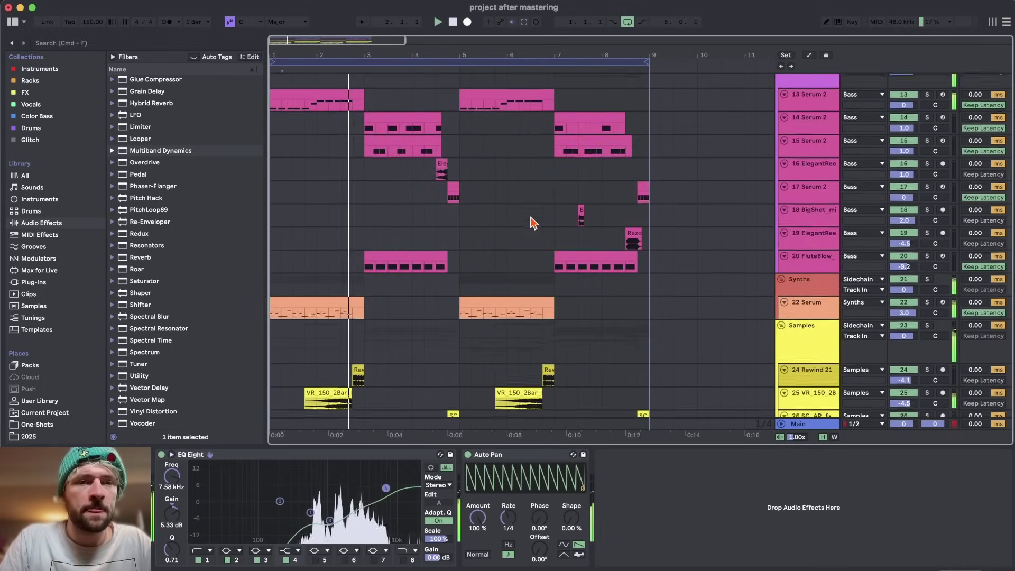
pyautogui.scroll(-10, 532, 221)
pyautogui.scroll(15, 531, 221)
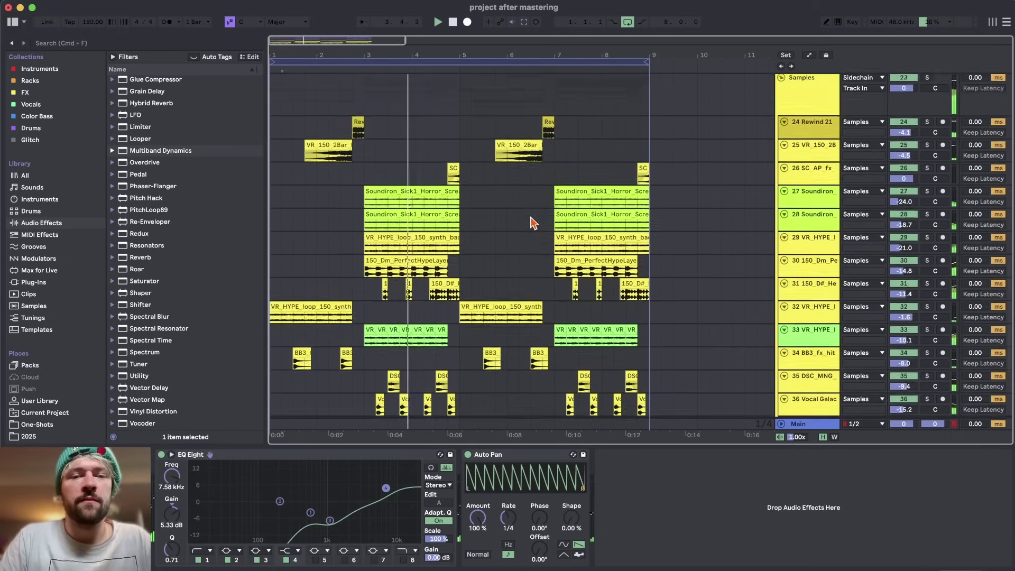
pyautogui.scroll(-15, 489, 234)
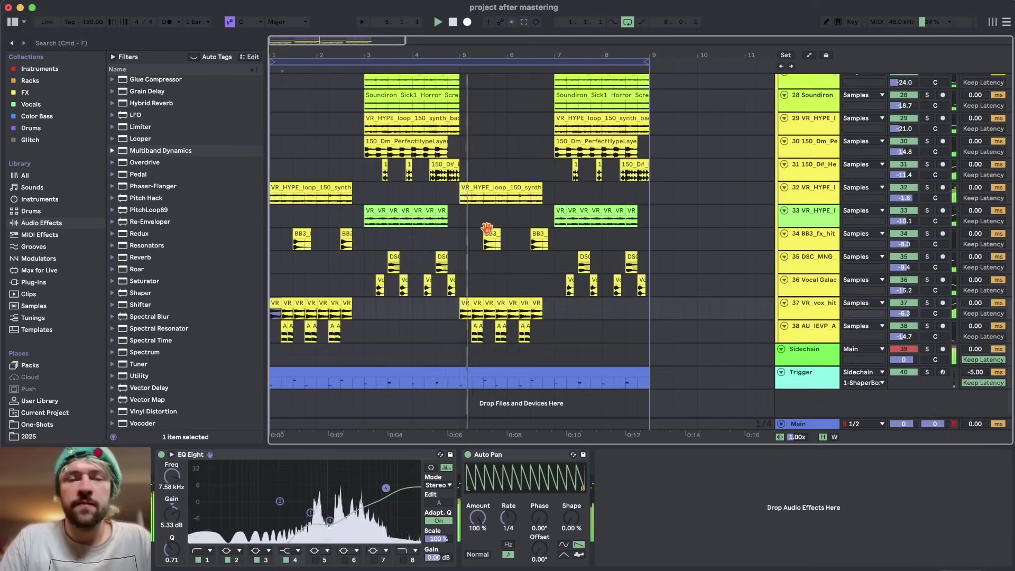